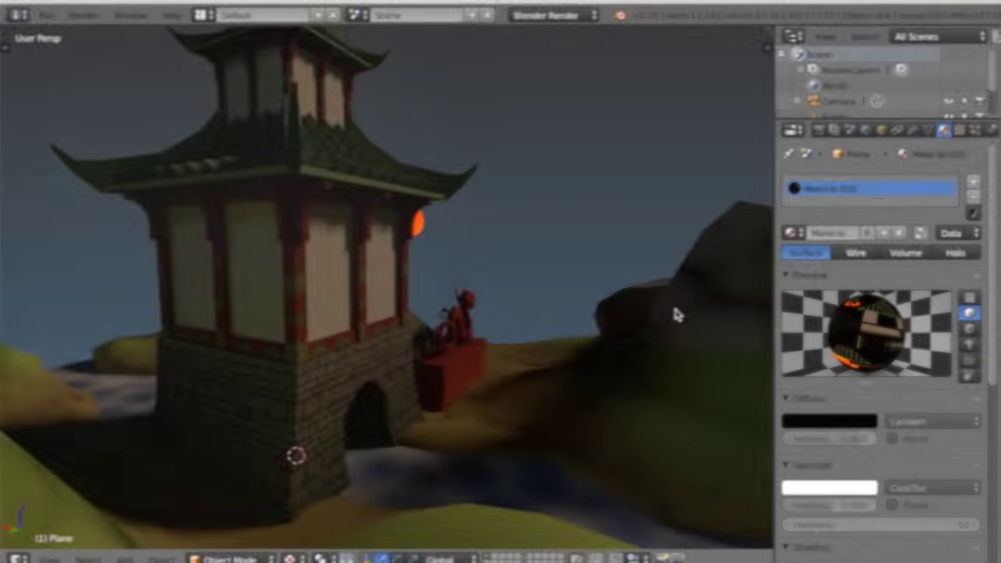
Examine the finished pagoda scene from several sides, including the tower, dragon statues, stairs and rocks.
middle_drag(674, 313, 570, 324)
scroll(508, 302, down, 2)
scroll(517, 311, up, 3)
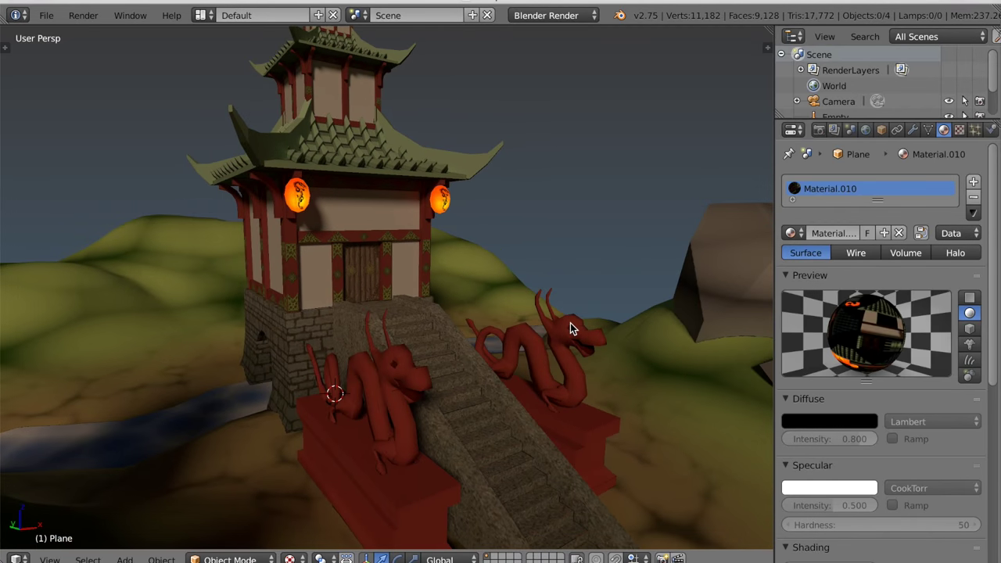
middle_drag(367, 212, 380, 246)
right_click(378, 242)
key(g)
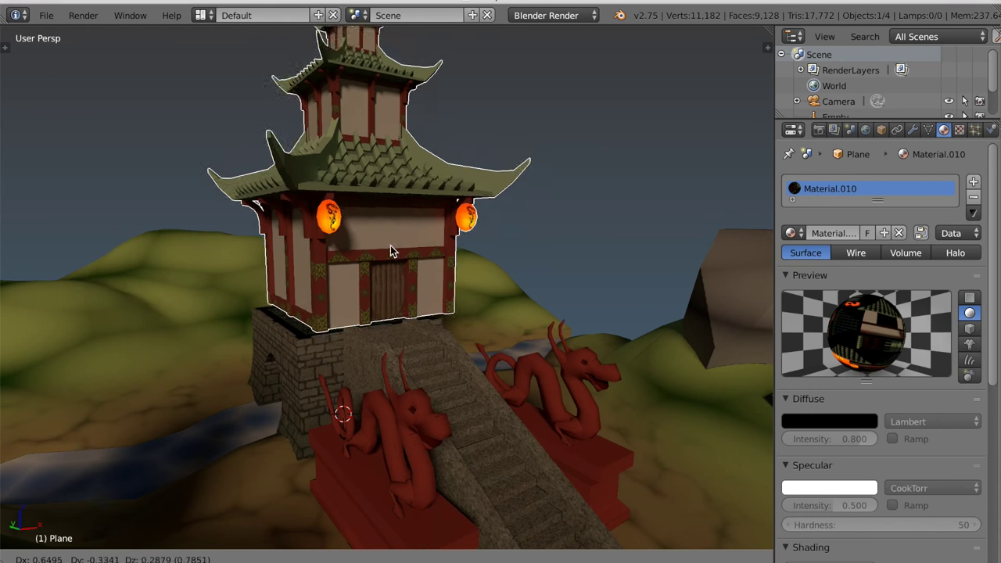
key(Escape)
middle_drag(403, 233, 576, 279)
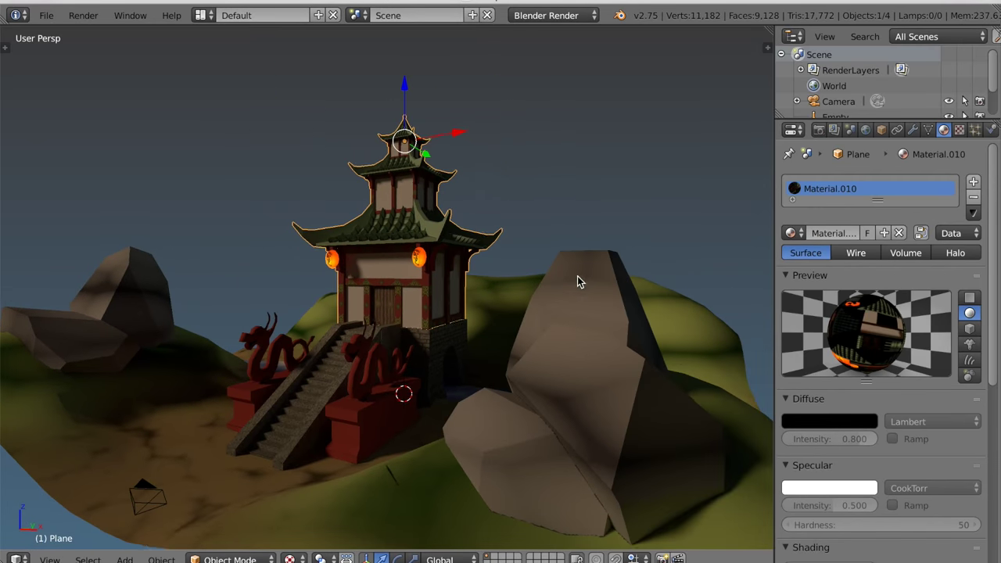
scroll(528, 323, up, 4)
middle_drag(533, 320, 603, 347)
key(a)
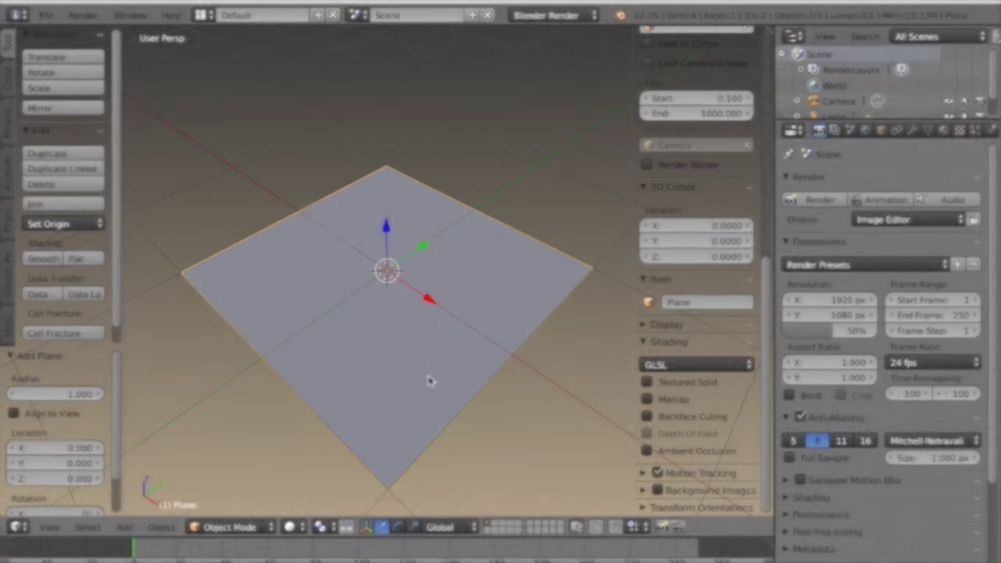
Enter edit mode on the plane and poke its face into four triangles meeting at the centre.
key(Tab)
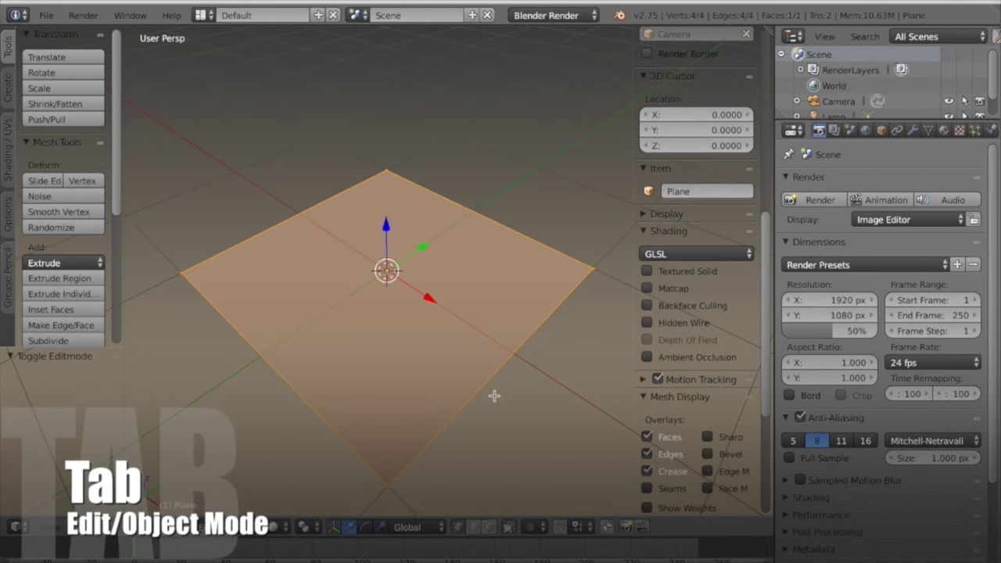
key(alt+p)
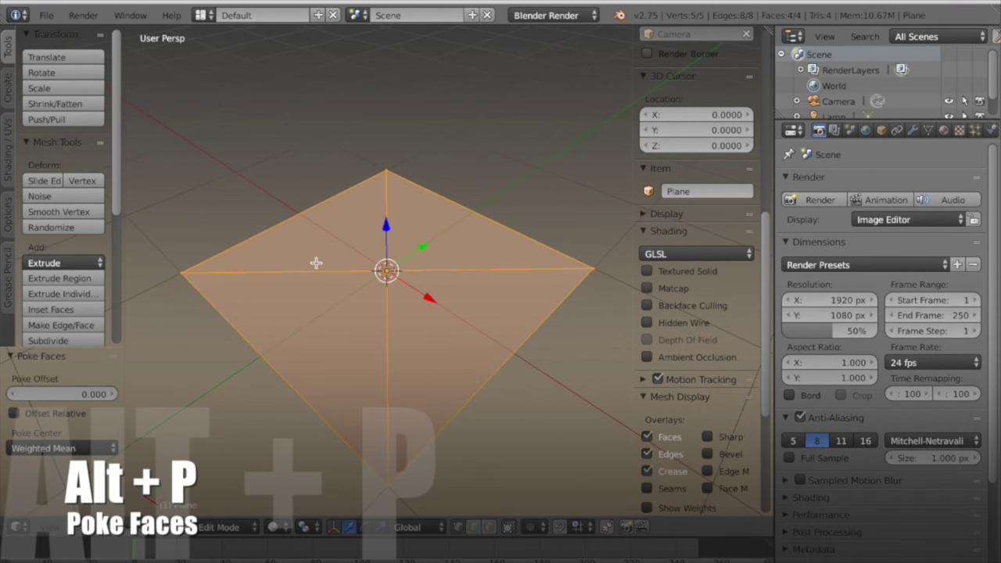
key(g)
right_click(471, 240)
key(a)
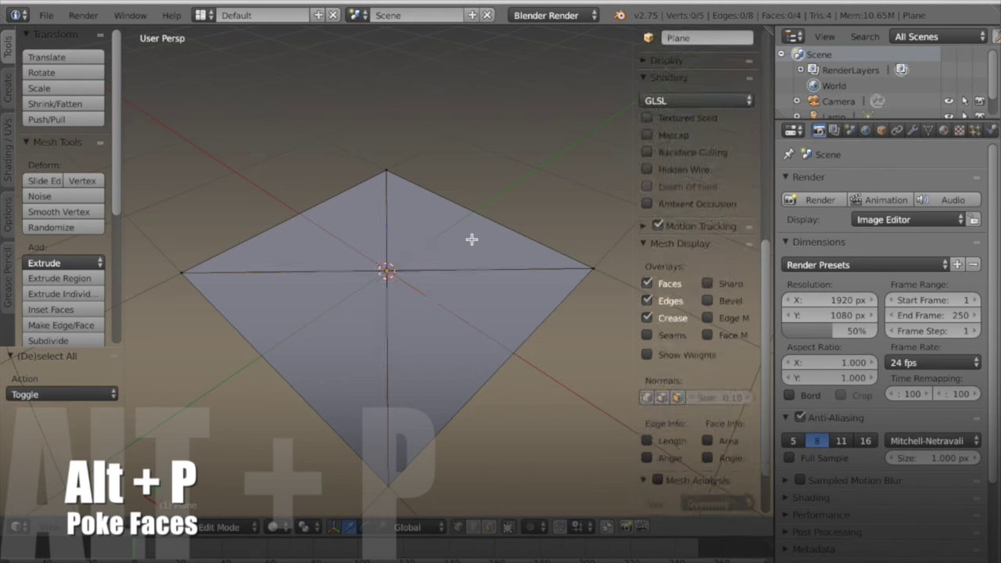
Inset all of the plane's faces by about 0.2 in wireframe top orthographic view, and scale the inset by 0.988.
key(a)
key(KP_7)
key(KP_5)
scroll(478, 290, up, 1)
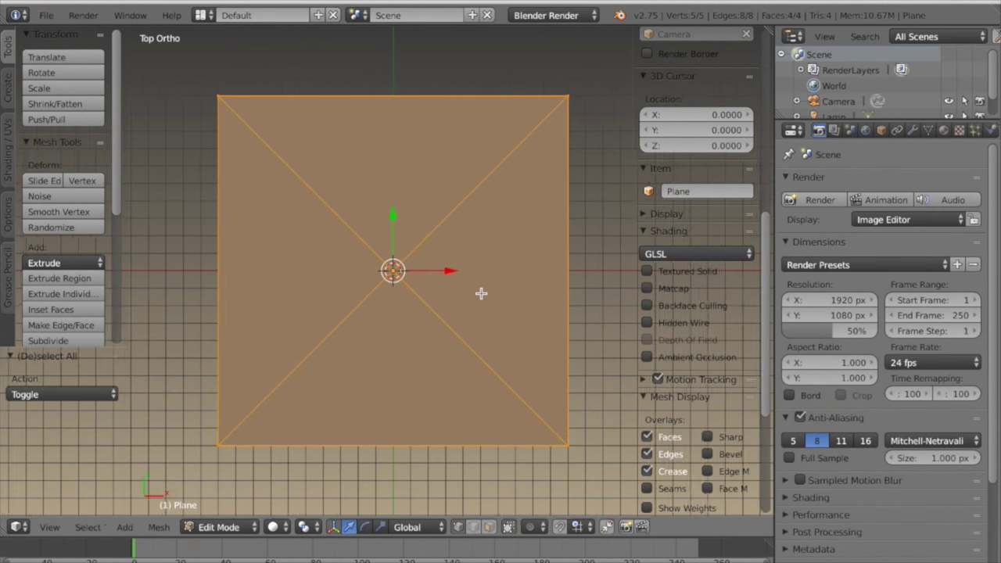
key(z)
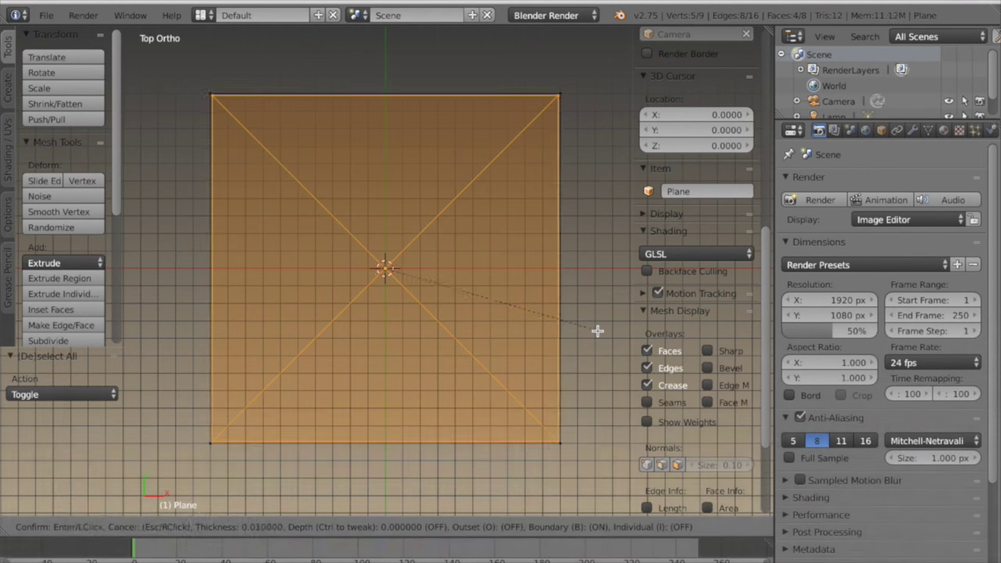
key(i)
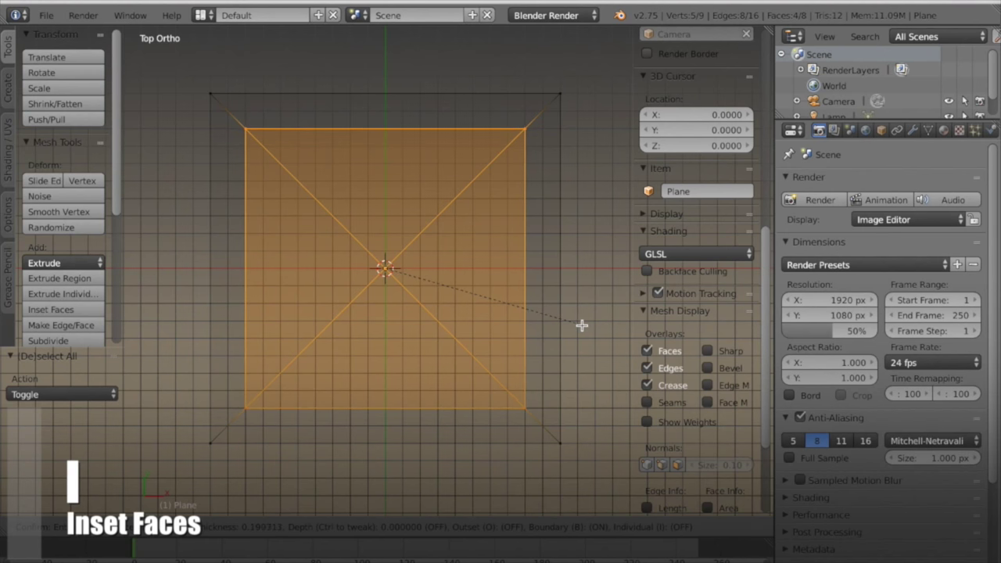
click(582, 325)
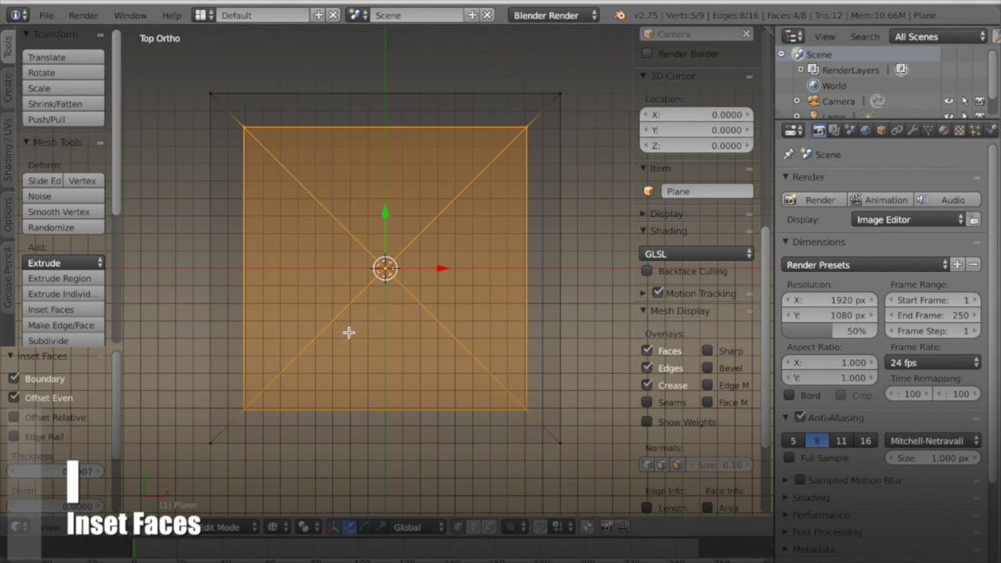
click(597, 413)
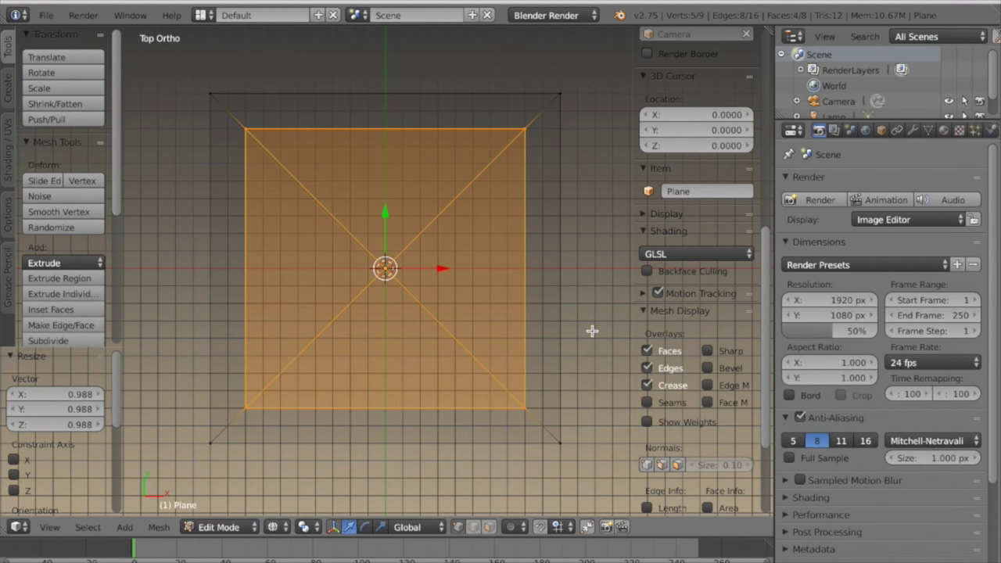
Inset the inner faces four more times, by roughly 0.2 each, to leave a tiny square at the centre.
key(i)
click(565, 328)
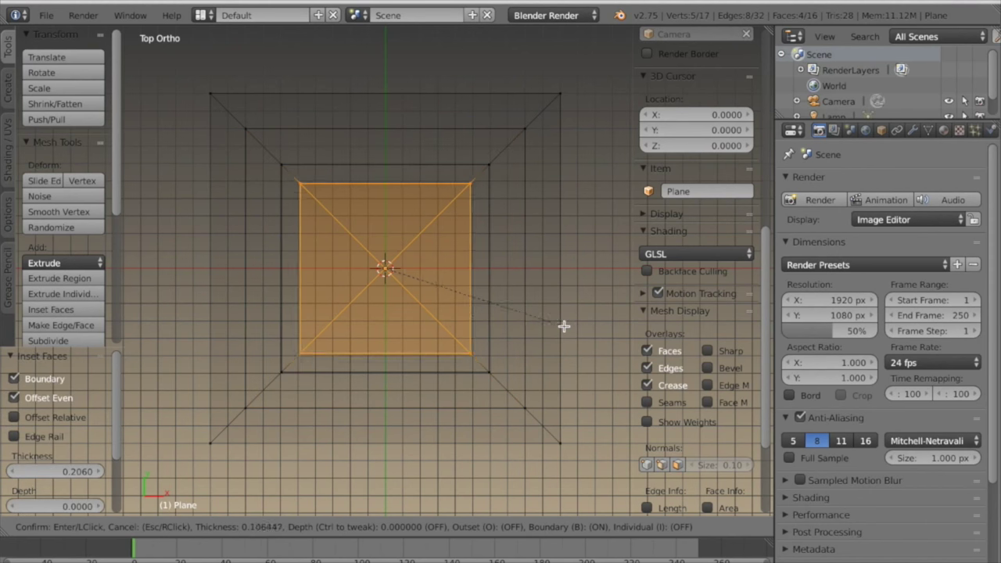
key(i)
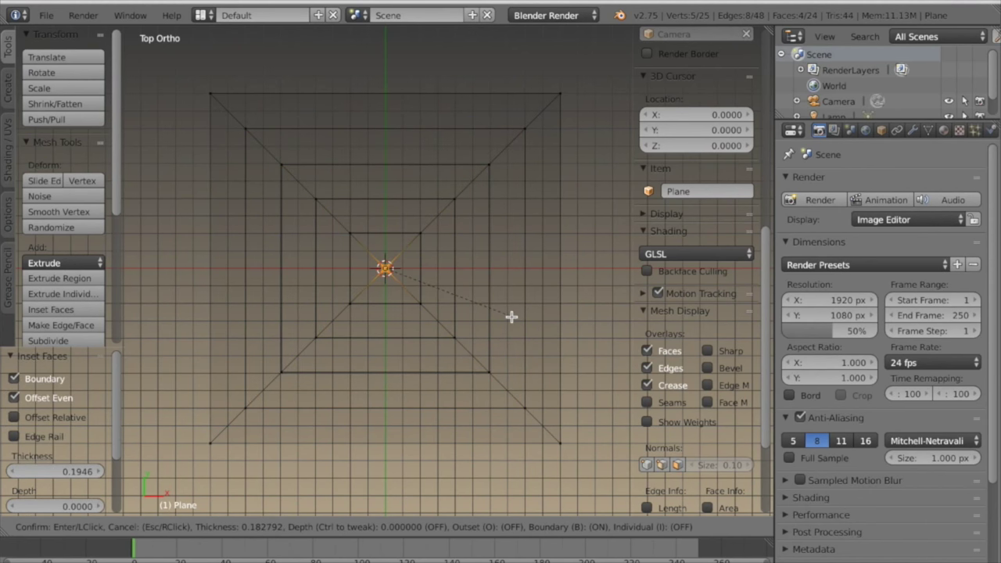
click(513, 317)
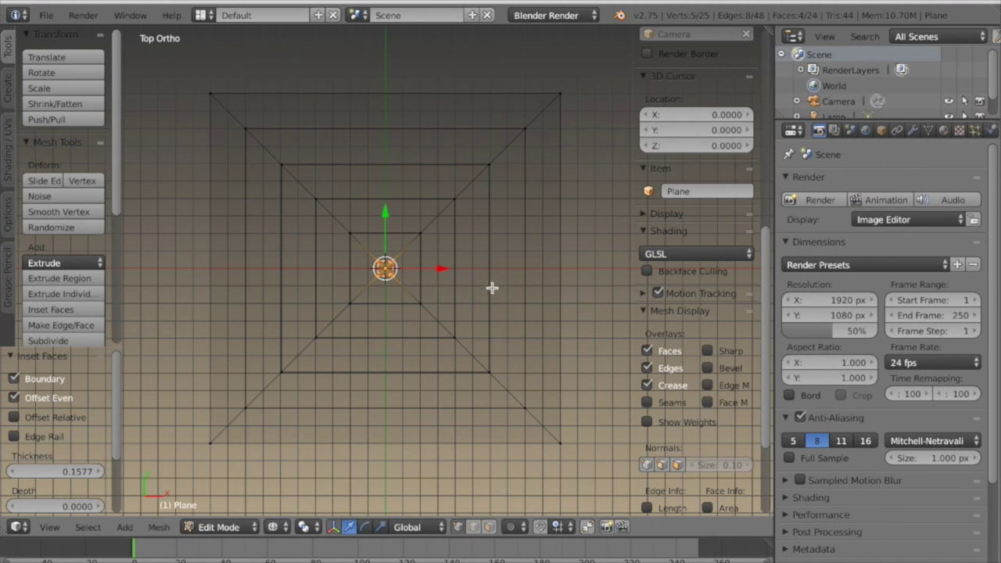
Switch to solid shading in front view and enable proportional editing with Linear falloff.
key(z)
key(KP_1)
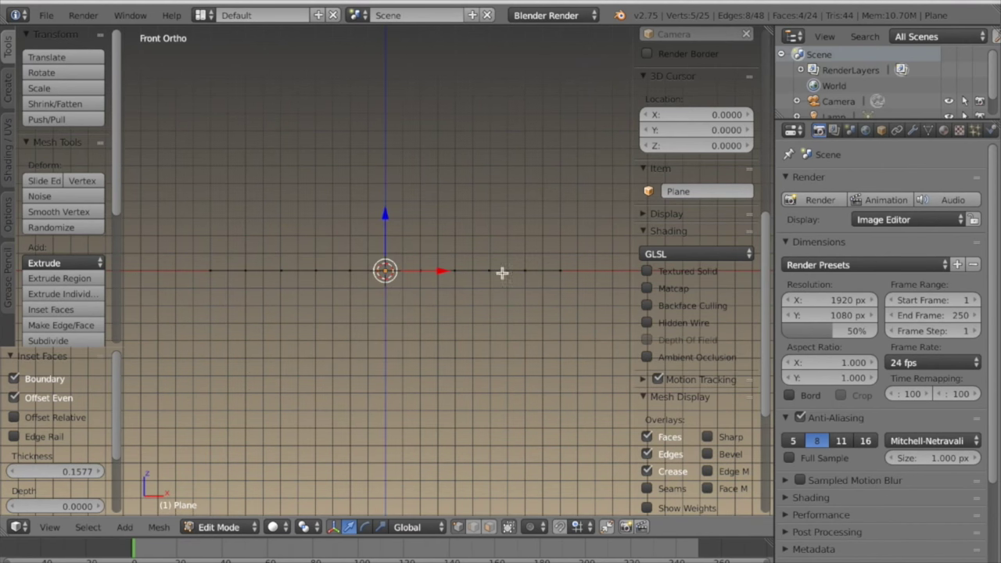
shift+middle_drag(478, 259, 496, 306)
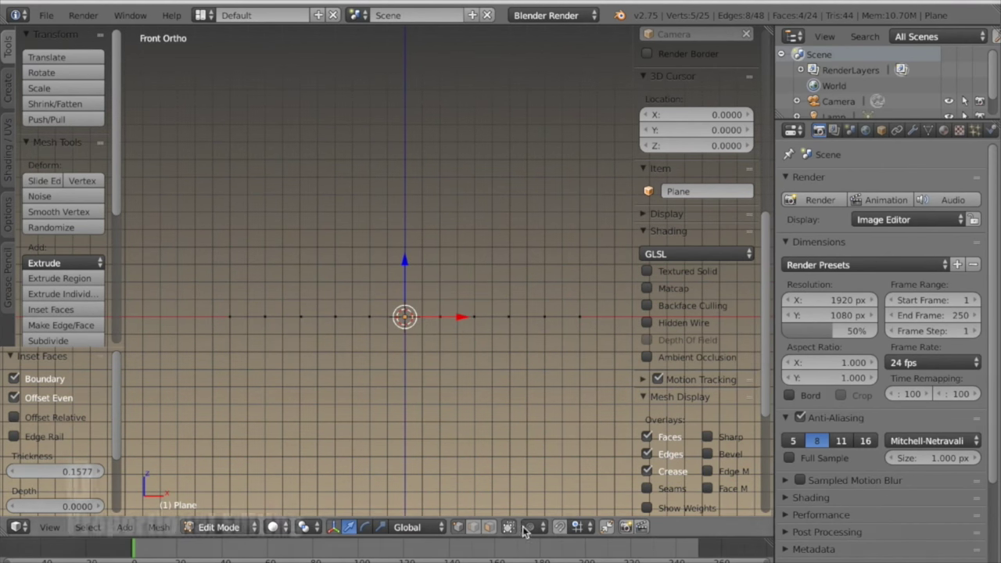
key(o)
click(529, 527)
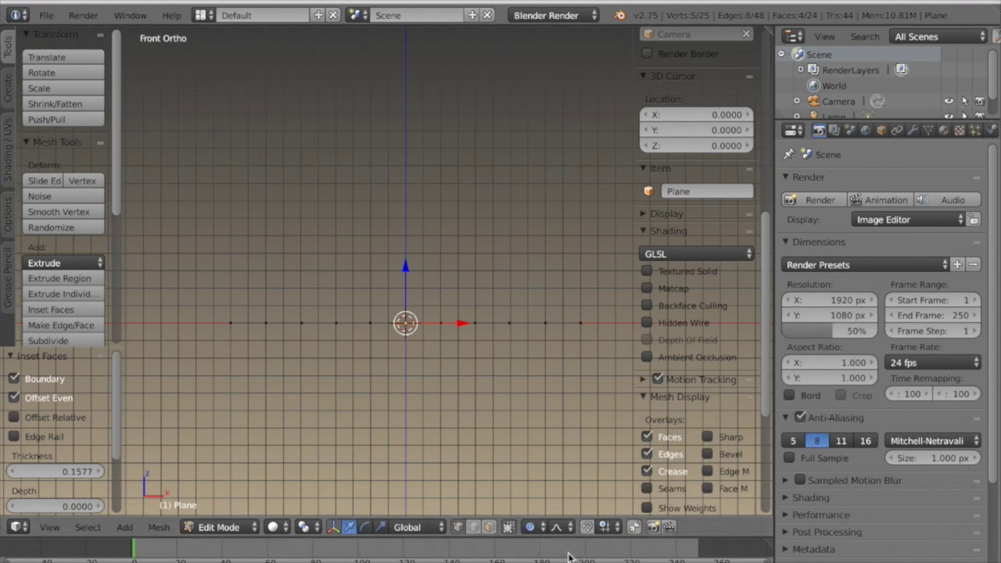
click(557, 527)
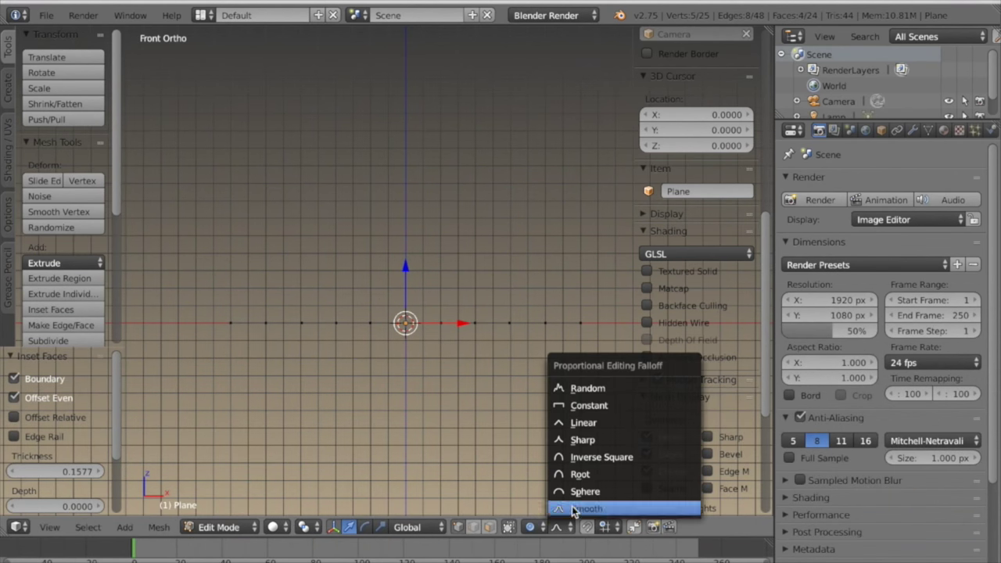
click(600, 425)
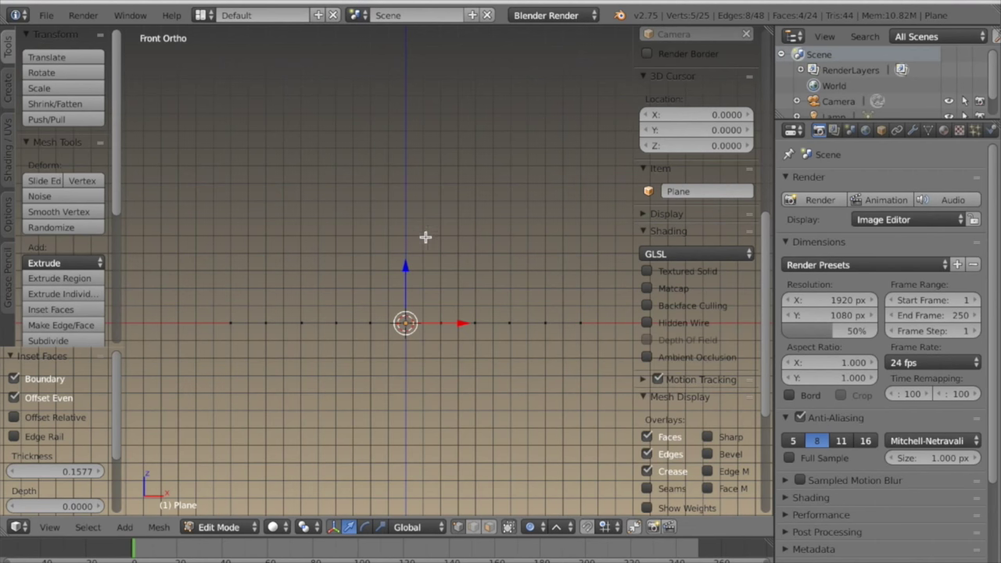
Raise the centre faces about 0.492 along Z with a proportional size of 1.33 to form a pyramid.
key(g)
key(z)
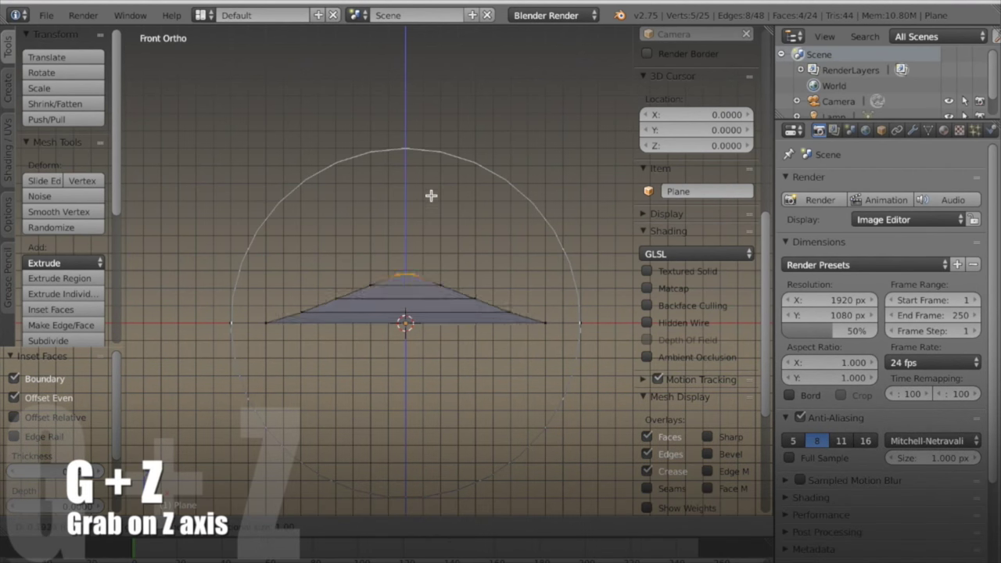
scroll(428, 138, down, 3)
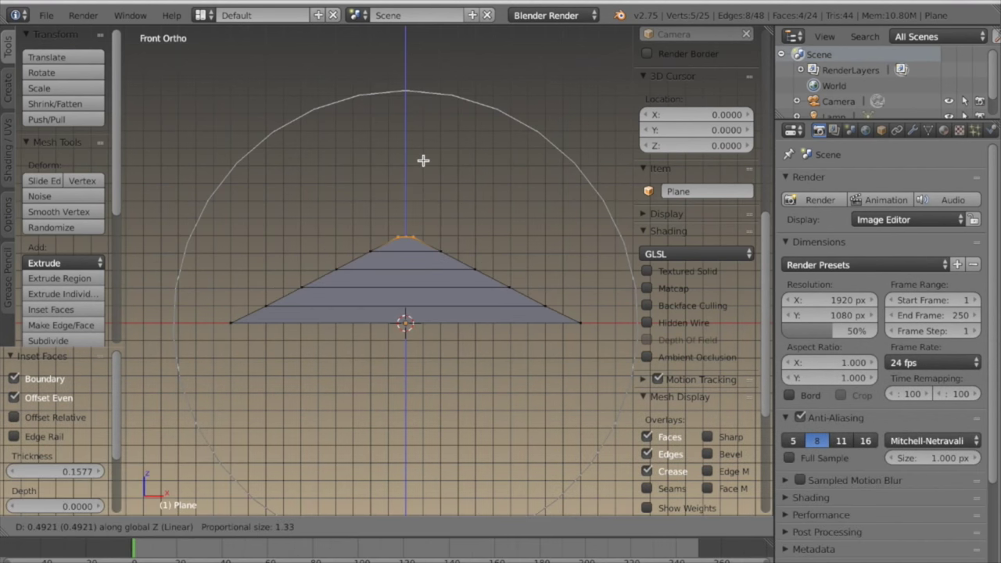
click(425, 161)
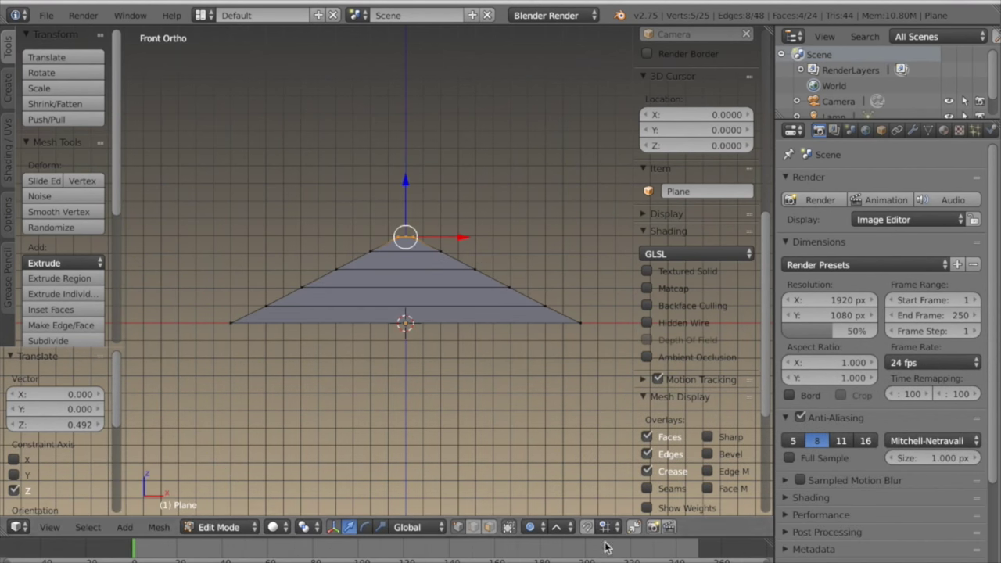
Change the proportional falloff to Smooth and raise the peak about 0.613 along Z.
click(596, 528)
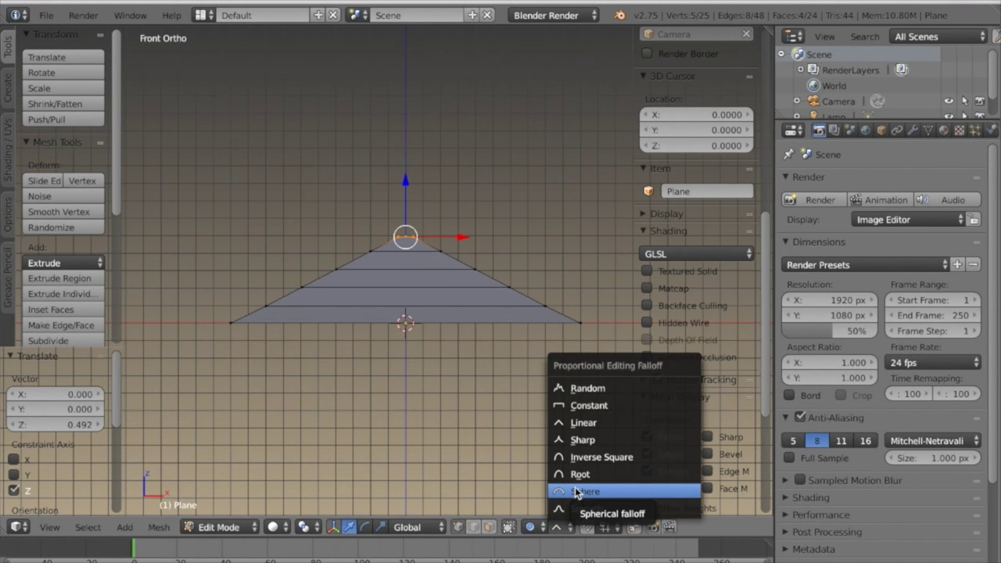
click(576, 491)
key(g)
key(z)
scroll(490, 248, down, 3)
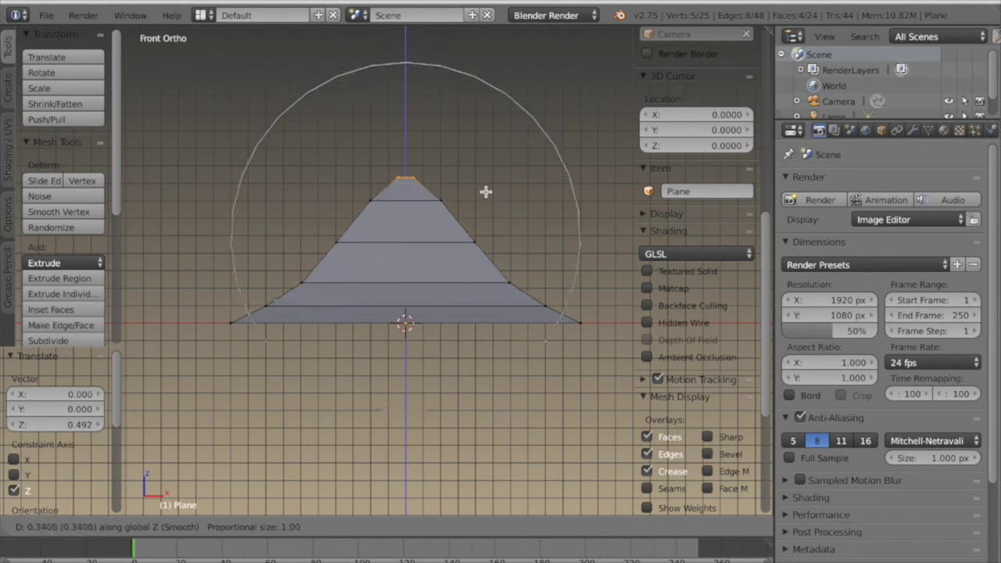
click(464, 156)
Move the peak another 0.304 or so along Z with Smooth falloff to refine the roof's curve.
key(g)
key(z)
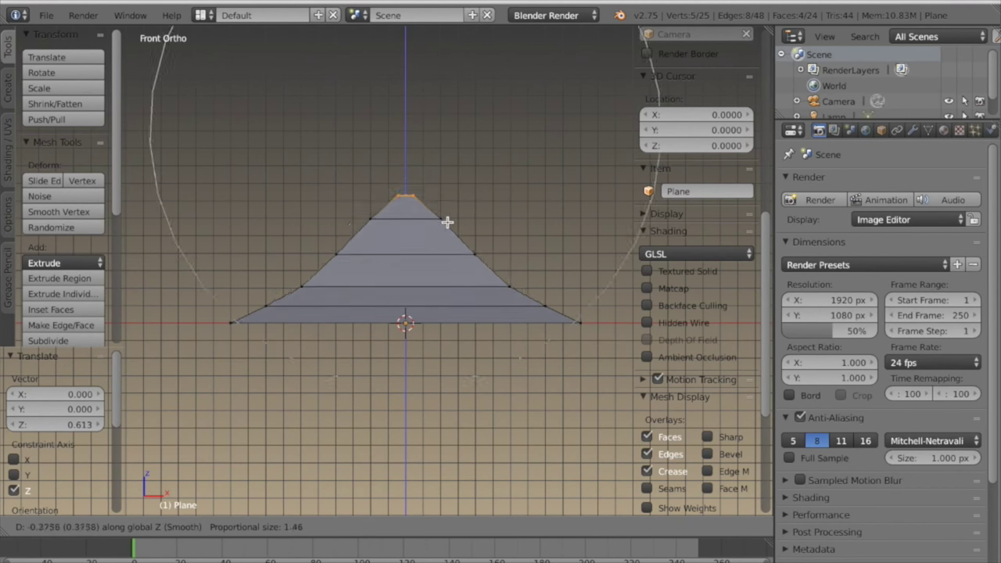
scroll(449, 156, up, 3)
click(445, 149)
Select the roof's bottom edge loop and scale it outward by about 1.17 with proportional editing disabled.
middle_drag(445, 150, 319, 380)
alt+right_click(363, 406)
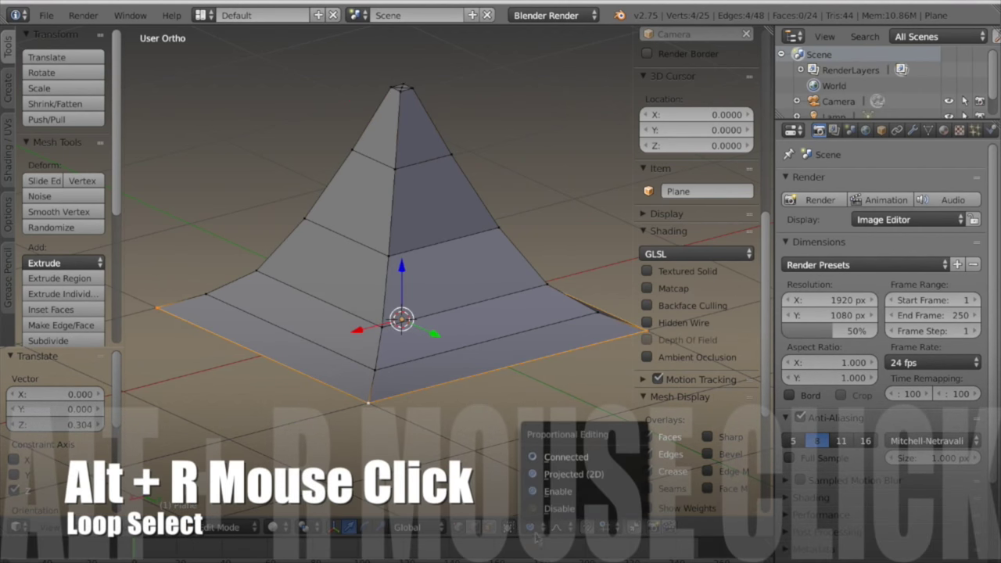
key(s)
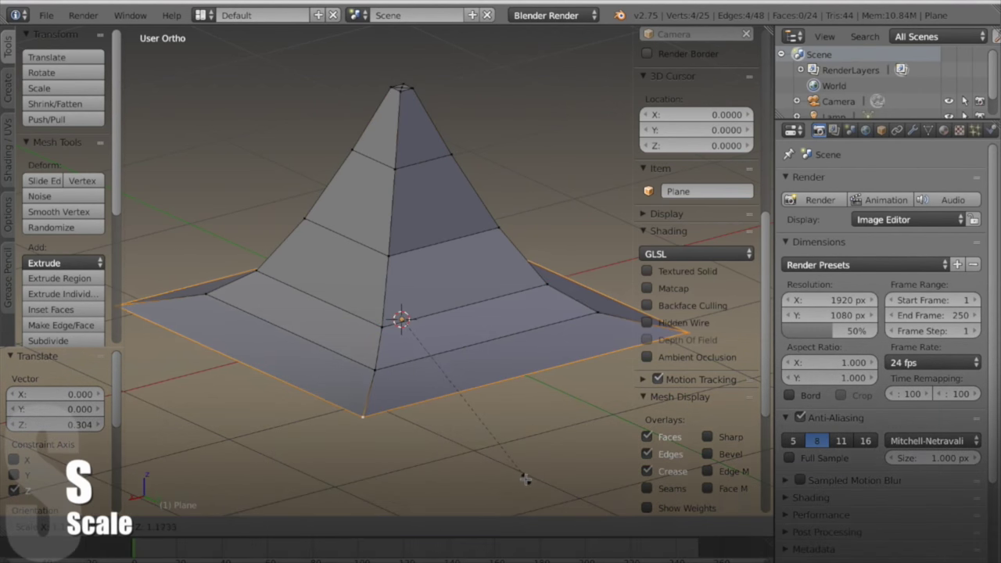
Delete the small faces at the peak of the roof to leave a square opening.
middle_drag(526, 480, 435, 431)
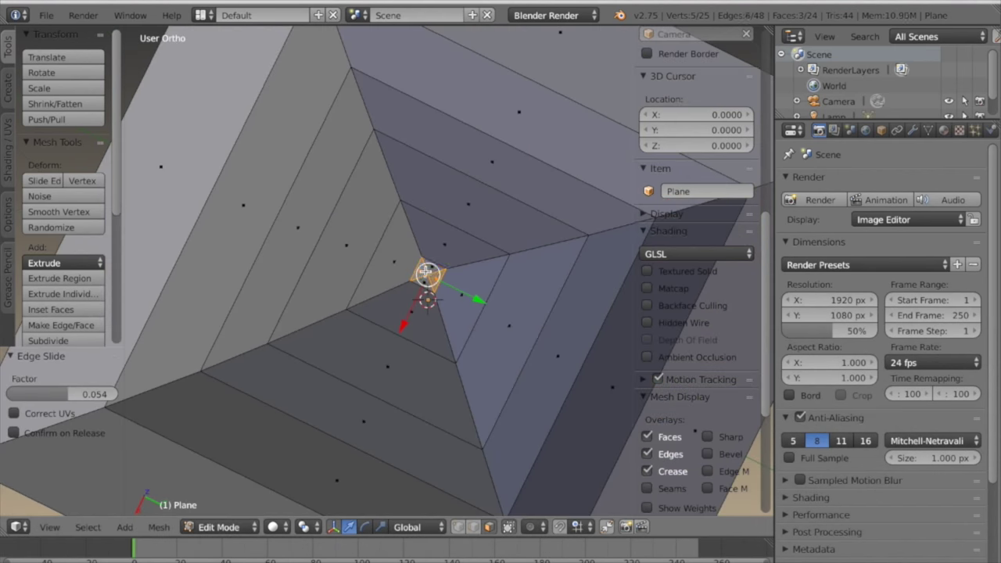
key(x)
click(438, 333)
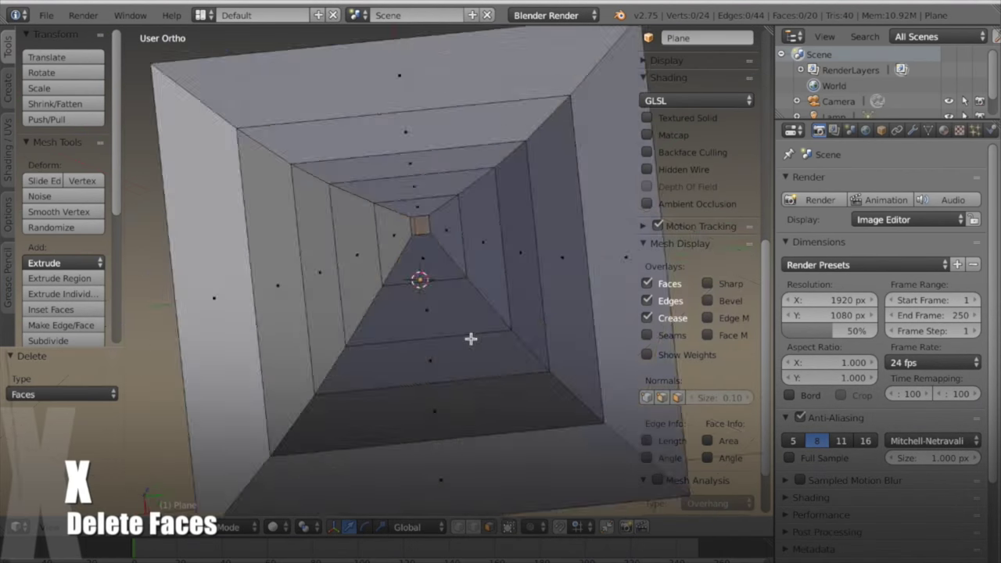
middle_drag(471, 340, 428, 343)
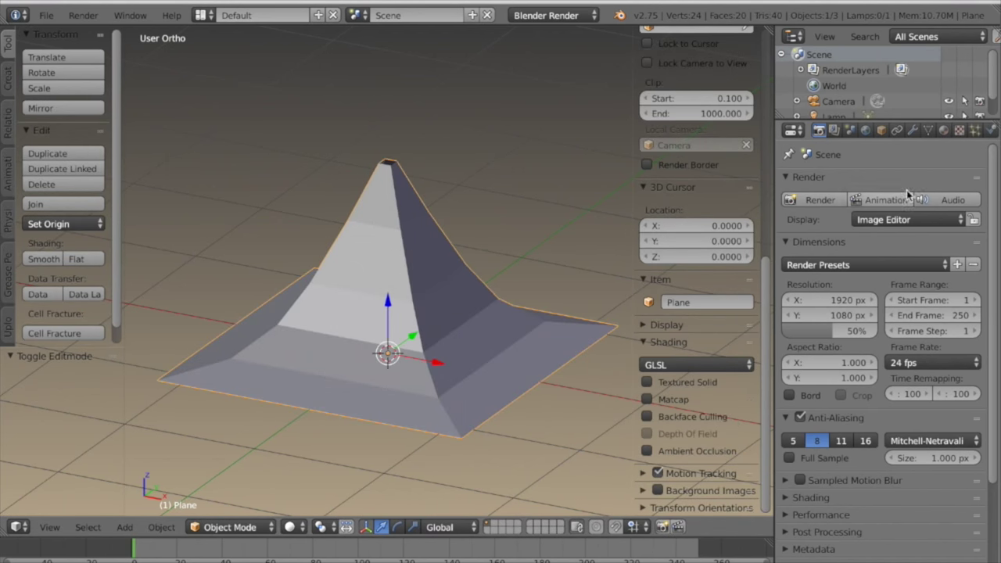
Create a new material for the roof with a specular intensity of 0.
click(944, 131)
click(852, 233)
drag(833, 506, 782, 506)
Set the roof material's diffuse colour to a muted green.
click(849, 422)
click(780, 259)
scroll(780, 257, down, 4)
middle_drag(402, 270, 457, 281)
scroll(463, 326, down, 1)
scroll(458, 282, up, 2)
click(848, 423)
drag(784, 264, 788, 264)
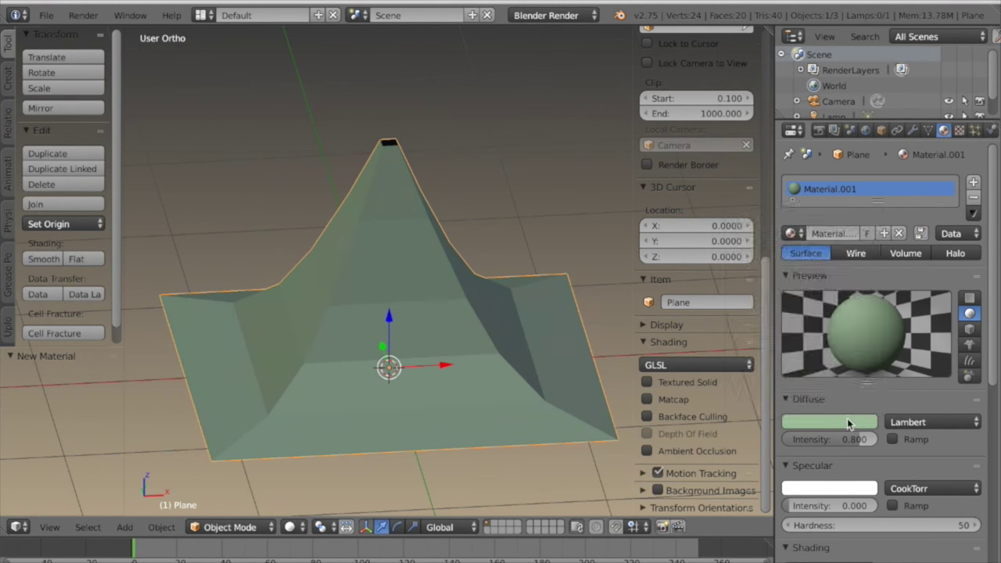
click(849, 422)
Add one centred loop cut down the front slope of the roof mesh, from the peak opening to the eave.
scroll(494, 336, down, 3)
key(Tab)
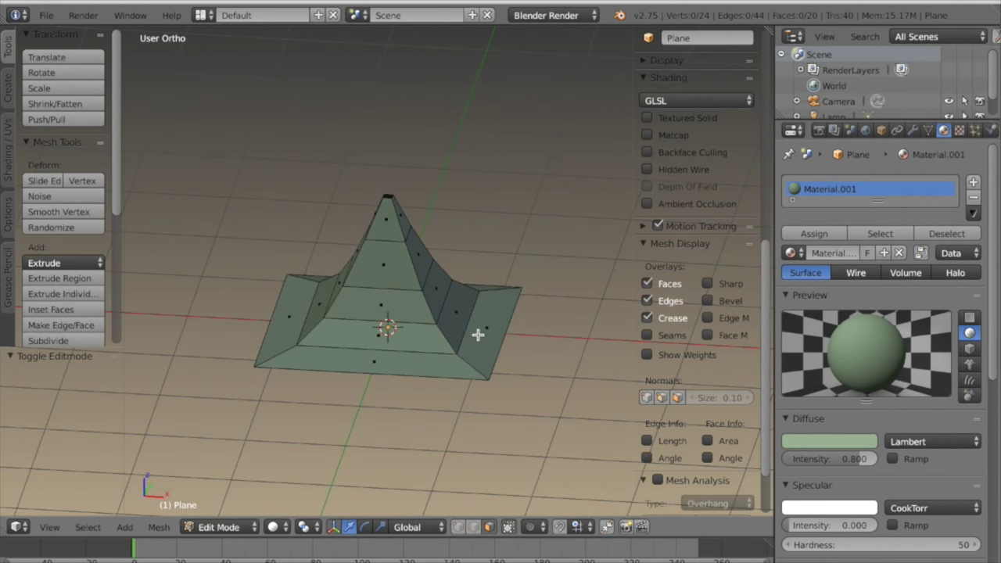
key(KP_7)
scroll(476, 355, up, 5)
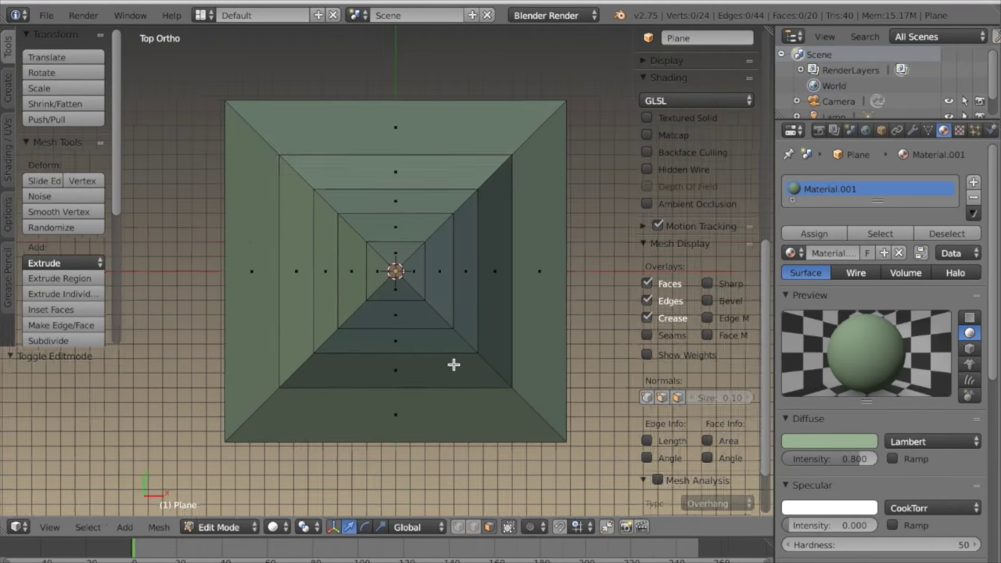
scroll(403, 381, up, 3)
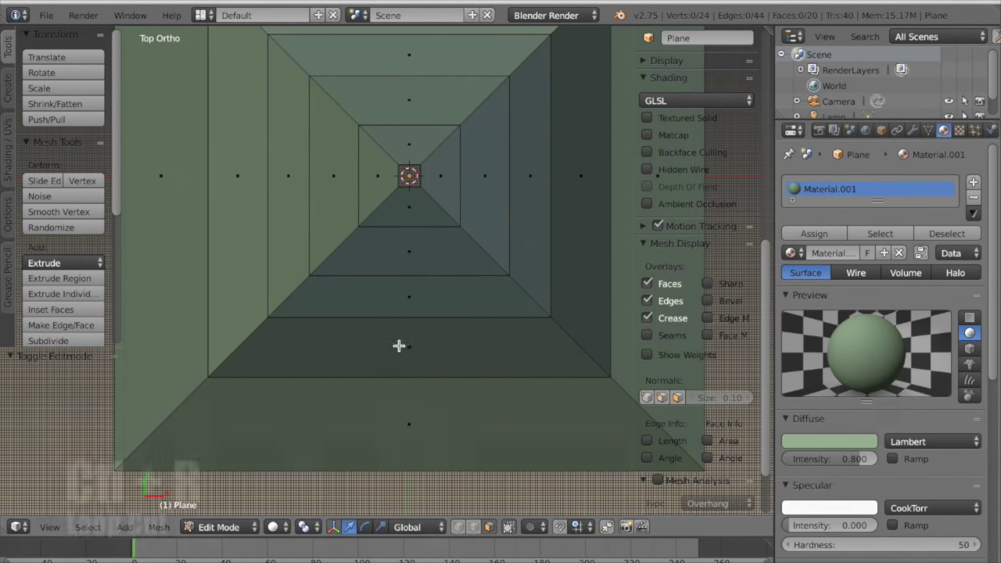
key(ctrl+r)
click(401, 324)
right_click(399, 325)
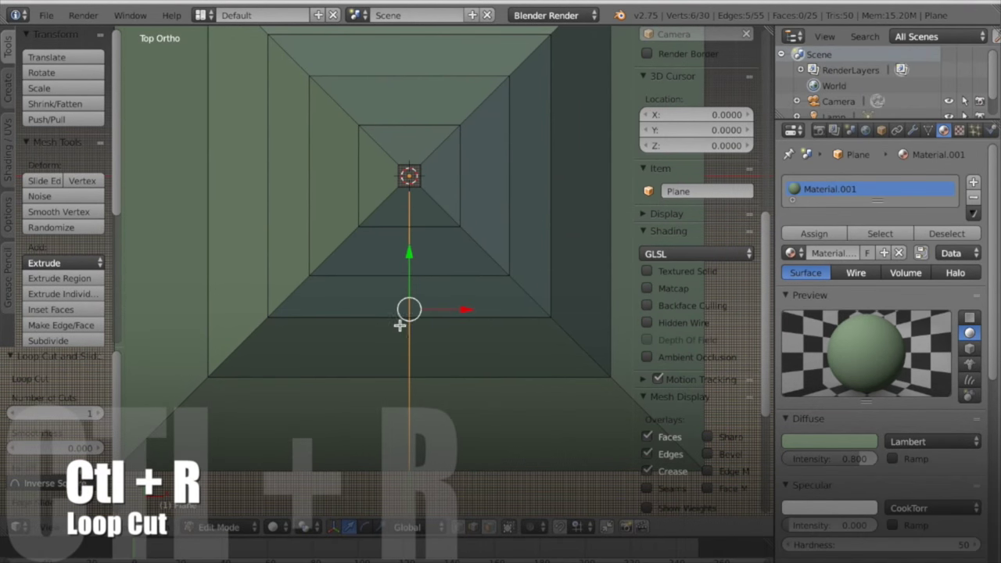
Rip the roof along the new centre edge and move the two sides 0.02 apart from the middle along X.
key(v)
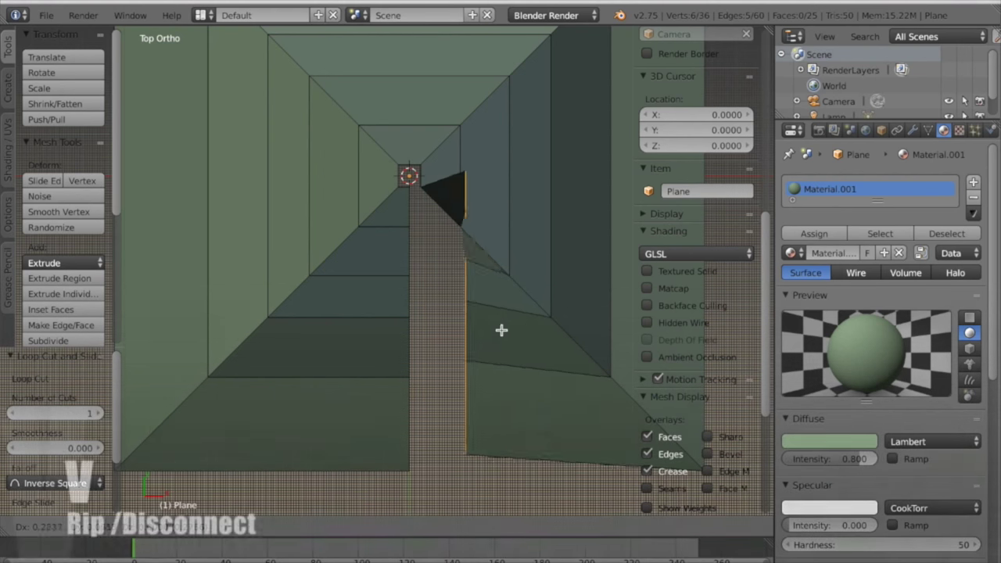
right_click(600, 313)
scroll(543, 357, up, 5)
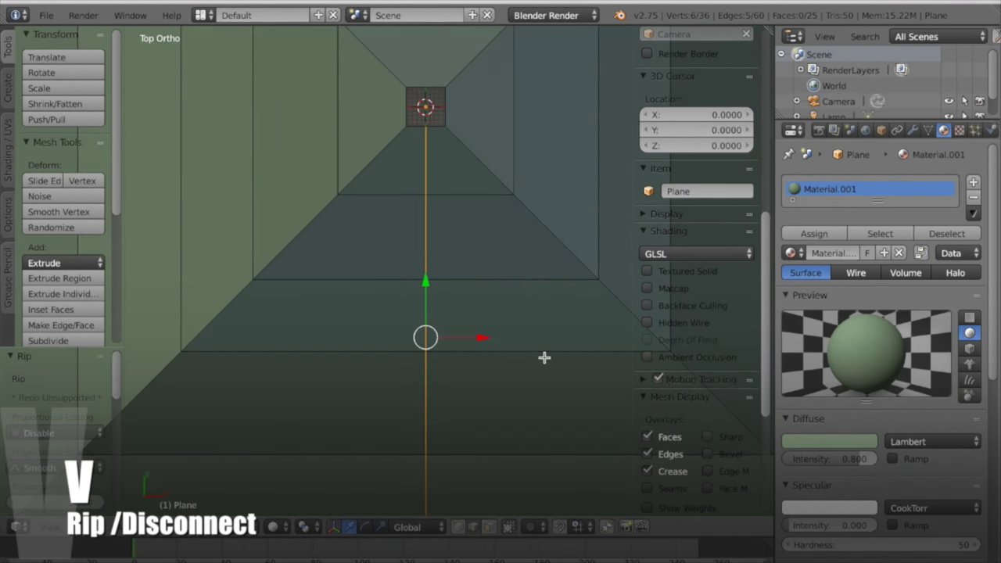
key(z)
scroll(510, 310, up, 3)
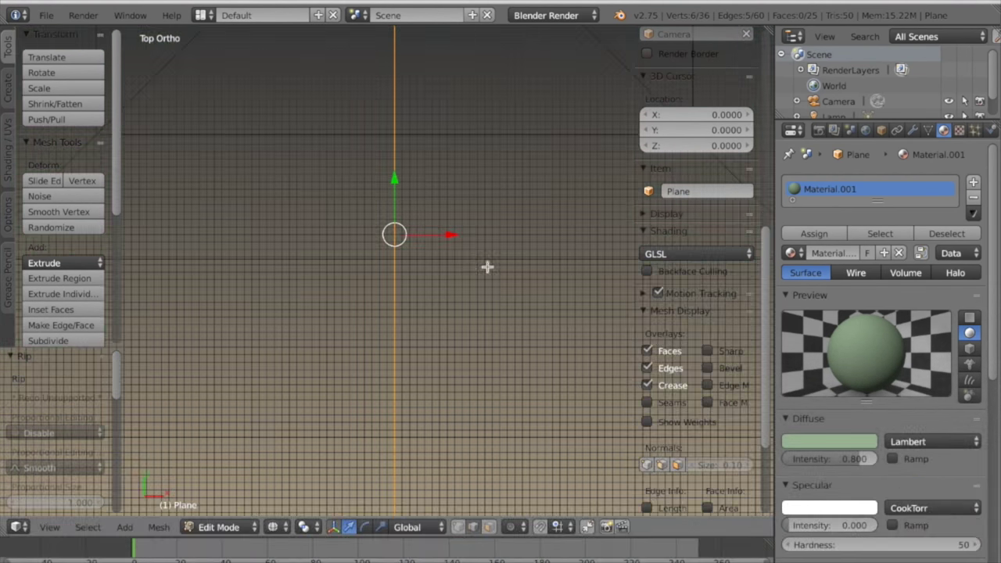
drag(453, 235, 468, 236)
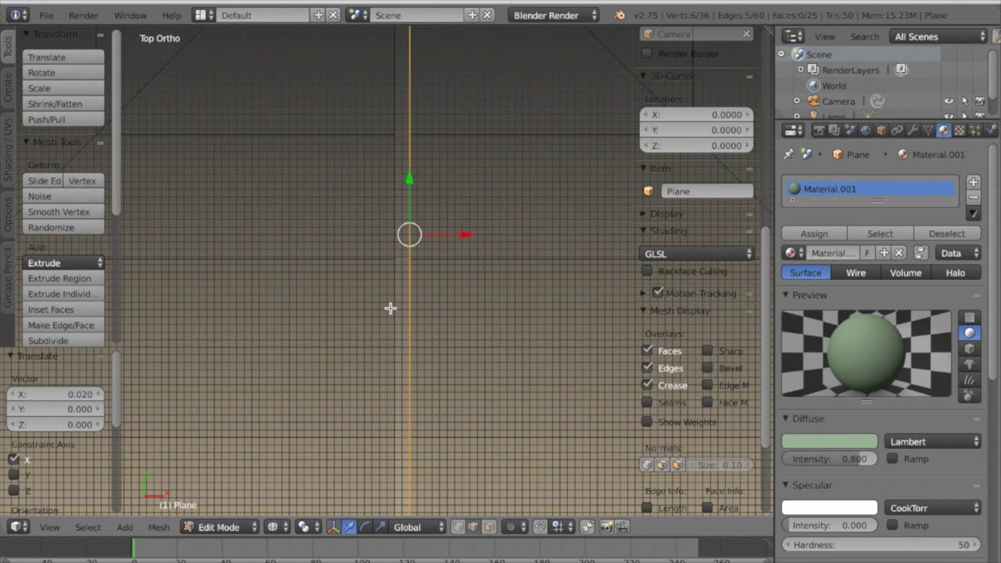
drag(437, 239, 428, 237)
scroll(429, 255, down, 6)
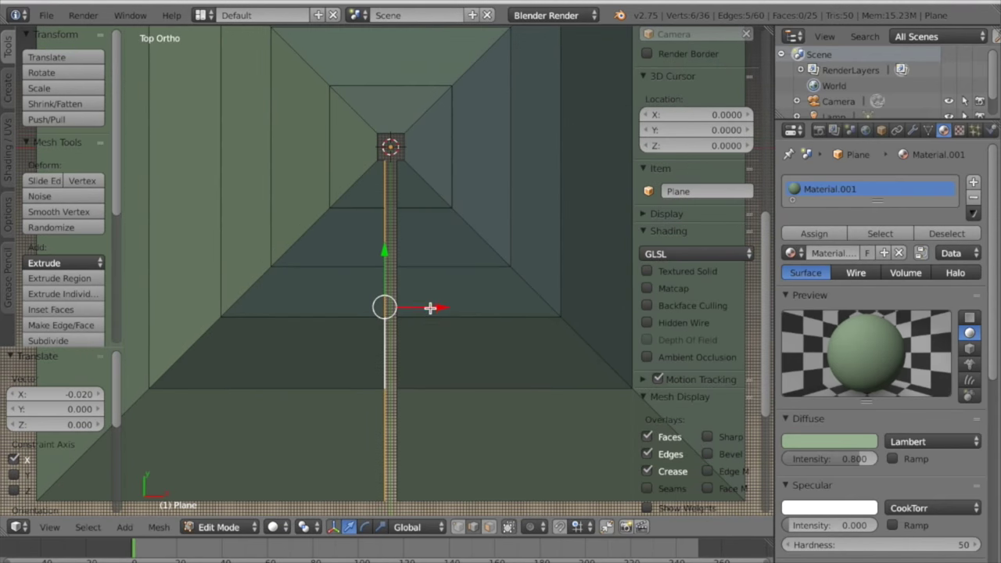
Select both edges of the central gap and bridge them into a narrow strip of faces.
scroll(432, 307, up, 3)
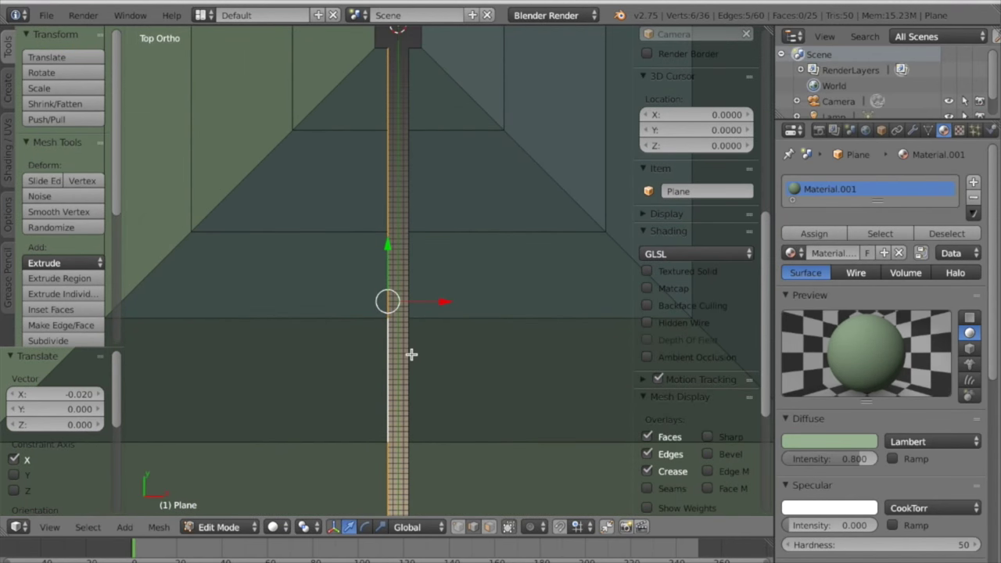
scroll(391, 352, down, 1)
key(w)
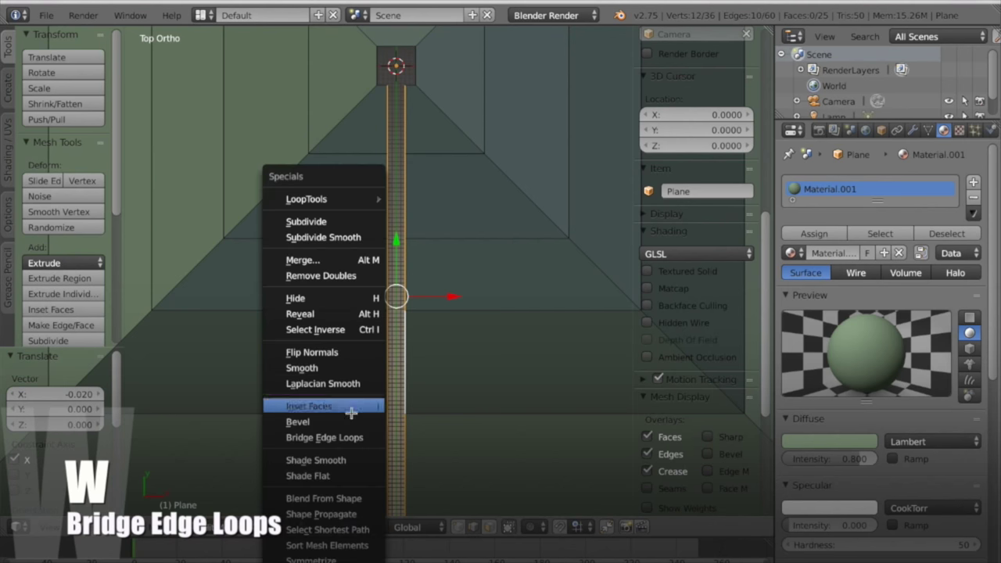
click(347, 436)
Extrude the bridged strip outward from the roof by -0.036 in Y and 0.030 in Z.
middle_drag(362, 417, 431, 391)
scroll(449, 359, up, 3)
key(e)
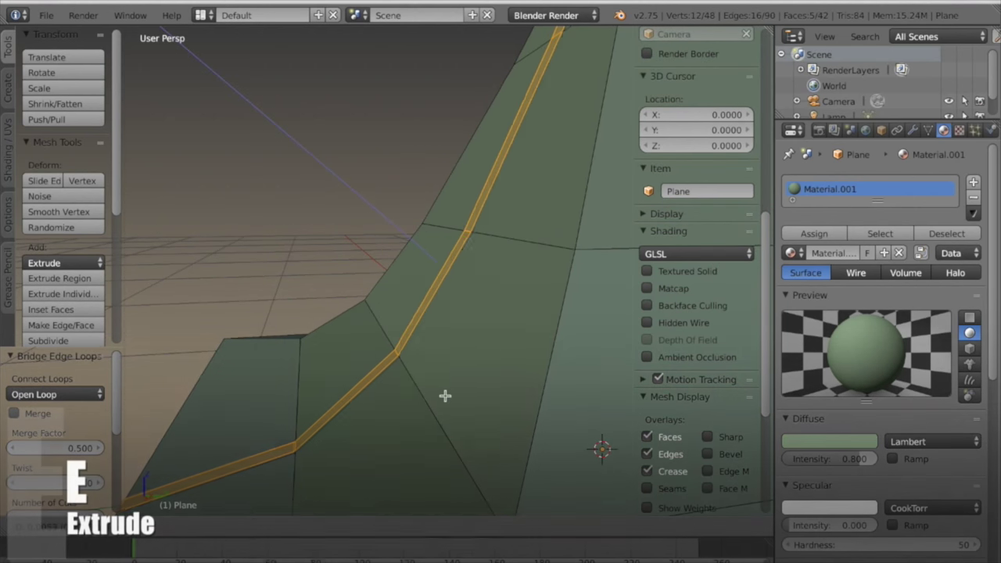
click(431, 380)
scroll(421, 386, down, 5)
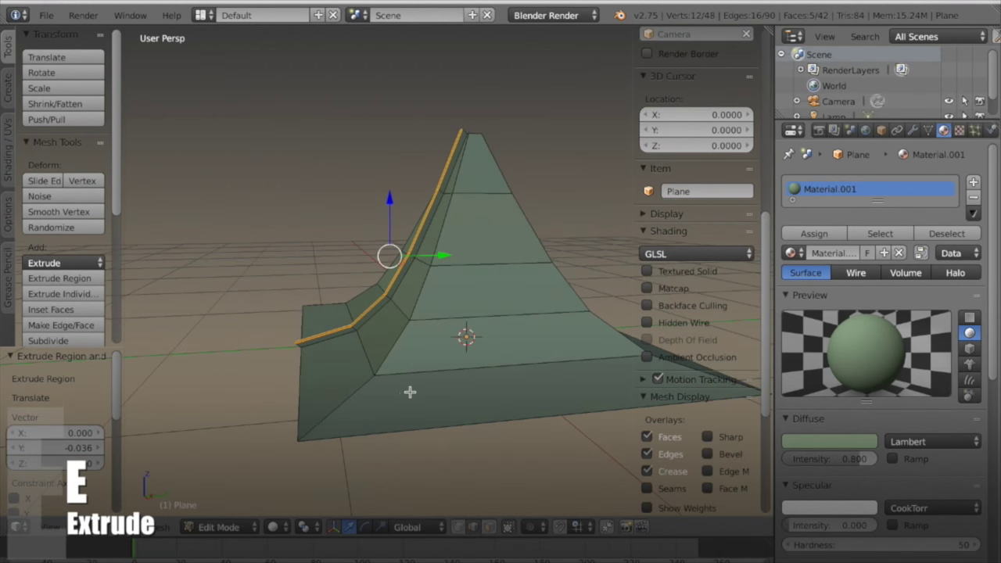
Add one loop cut lengthwise along the middle of the extruded strip.
middle_drag(409, 391, 385, 446)
scroll(513, 395, up, 4)
key(ctrl+r)
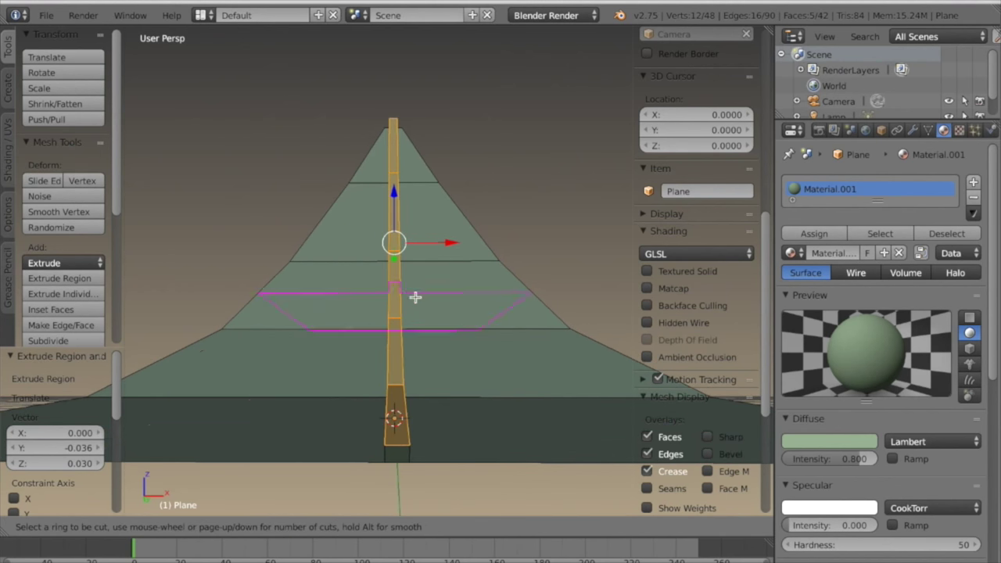
click(398, 441)
middle_drag(447, 431, 371, 281)
scroll(682, 321, down, 6)
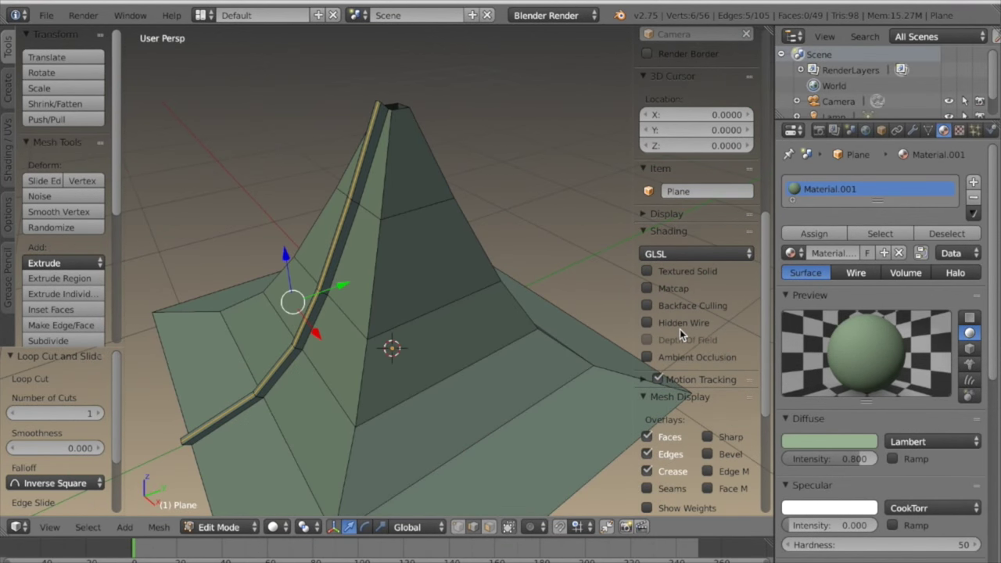
Set the viewport grid floor's number of lines to 0.
scroll(679, 331, up, 3)
click(667, 127)
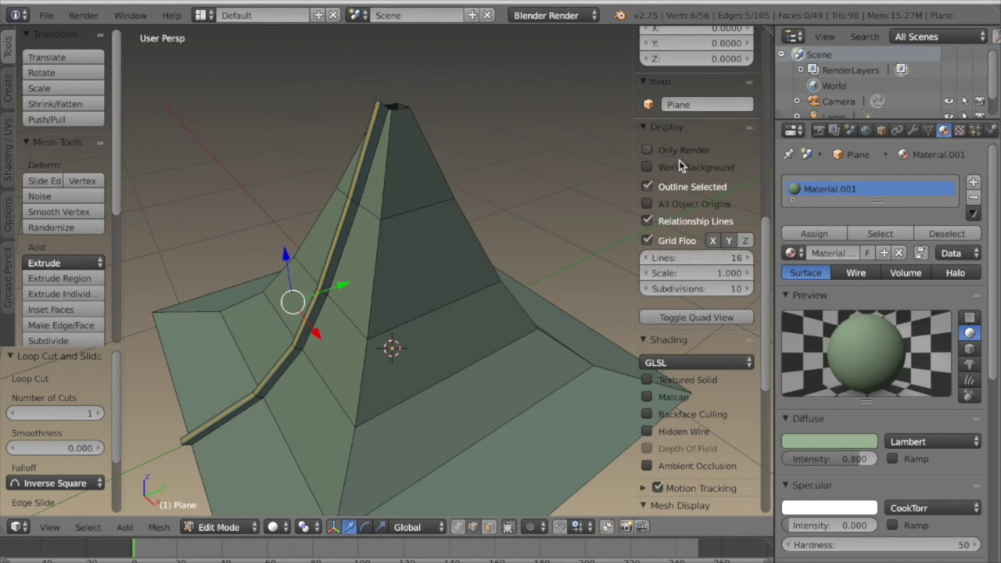
shift+middle_drag(487, 403, 516, 348)
scroll(518, 347, down, 1)
Move the strip's centre edge outward along Y and up along Z to give the strip a peaked profile.
key(KP_3)
scroll(595, 359, up, 2)
key(KP_5)
scroll(547, 352, up, 5)
scroll(540, 382, up, 2)
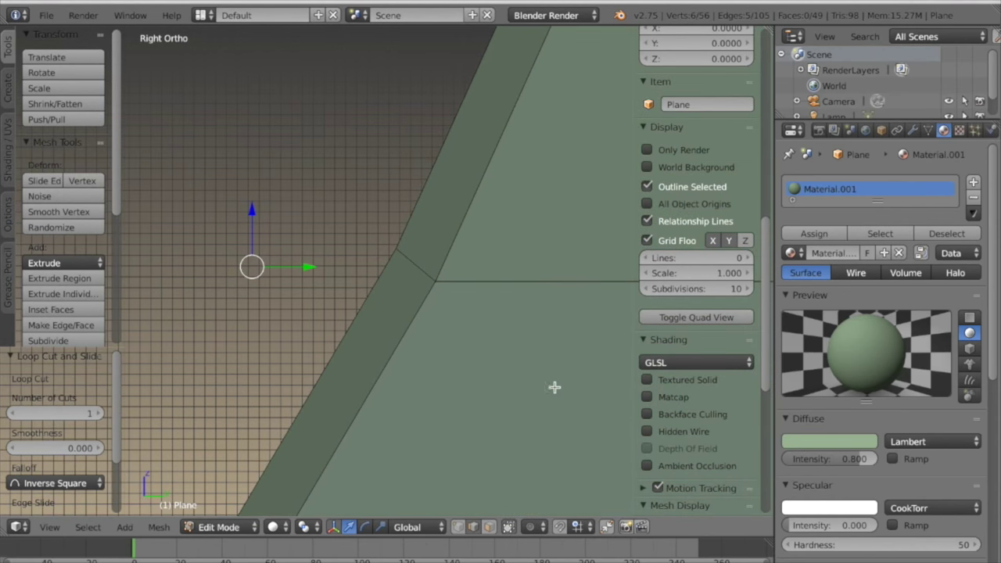
ctrl+drag(308, 268, 301, 270)
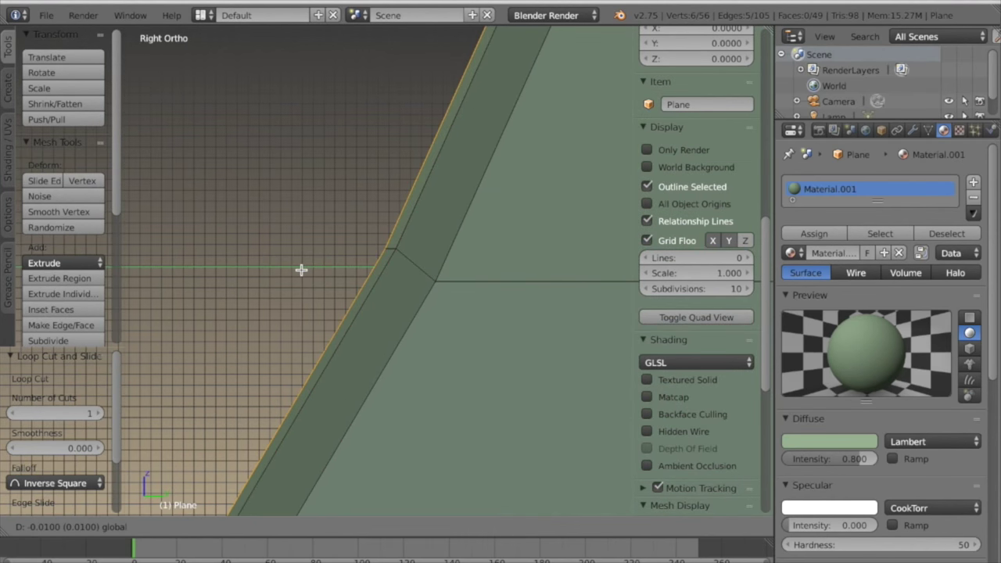
click(279, 265)
drag(230, 212, 229, 186)
scroll(304, 275, down, 7)
Select all faces of the raised strip, separate the selection into its own object, and return to Object Mode.
middle_drag(304, 275, 347, 316)
key(a)
scroll(371, 340, up, 2)
shift+middle_drag(389, 352, 418, 387)
scroll(407, 235, up, 4)
scroll(438, 409, down, 5)
scroll(462, 418, up, 5)
scroll(484, 507, up, 3)
middle_drag(483, 507, 458, 473)
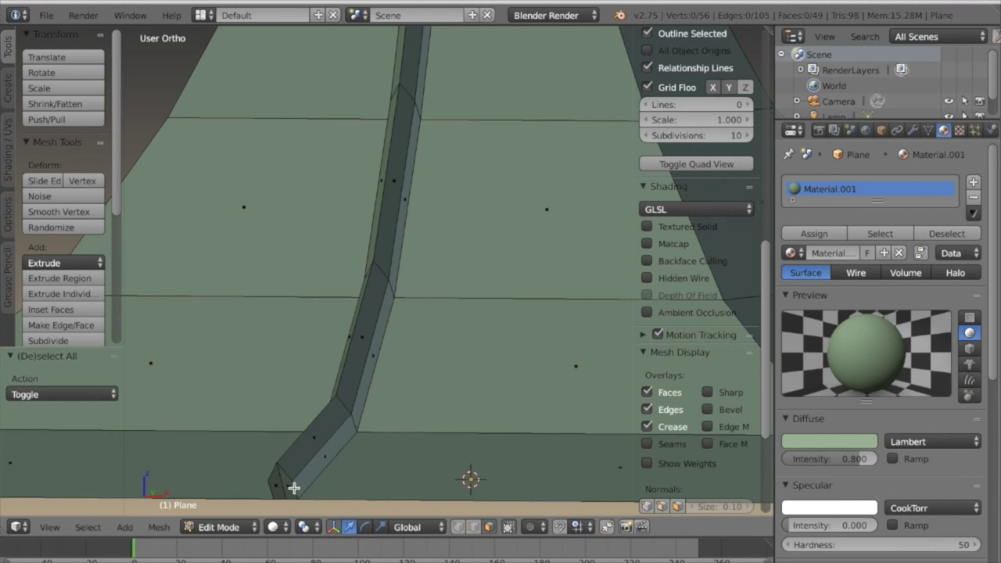
alt+right_click(294, 488)
middle_drag(294, 485, 383, 454)
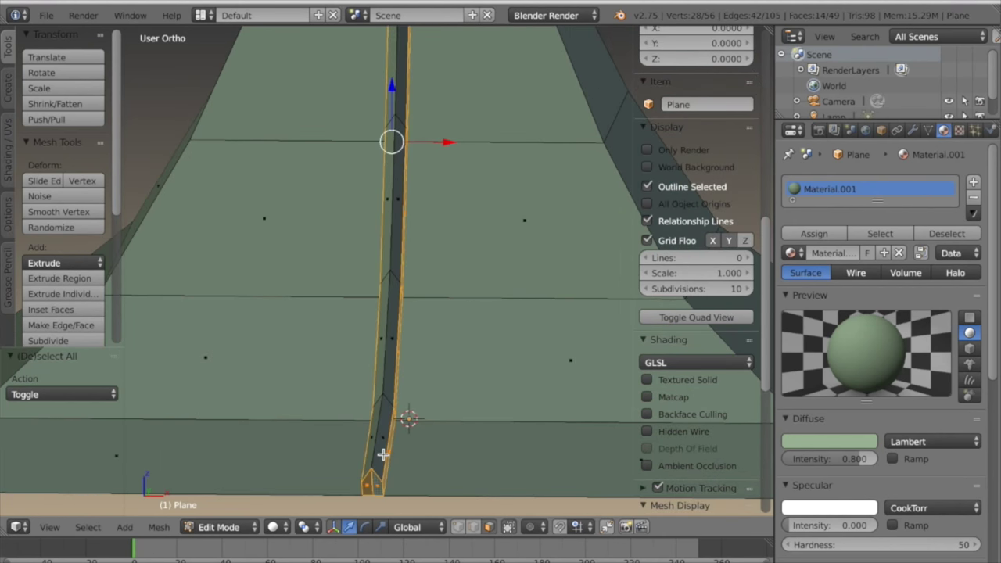
alt+shift+right_click(379, 400)
scroll(378, 401, down, 2)
middle_drag(378, 401, 418, 420)
scroll(418, 365, down, 2)
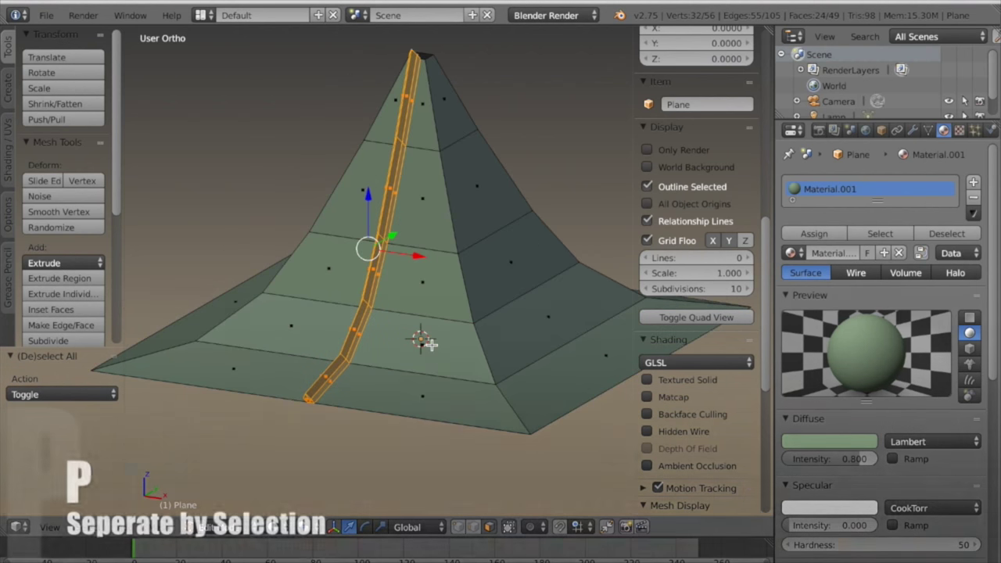
key(p)
click(430, 344)
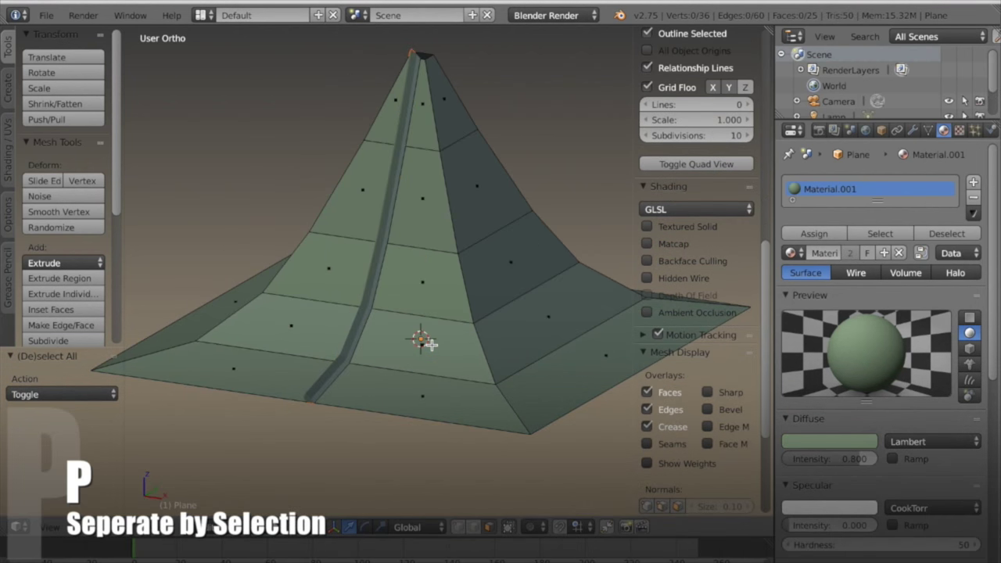
key(Tab)
Turn on wireframe display for both the roof and the separated strip.
scroll(411, 350, up, 4)
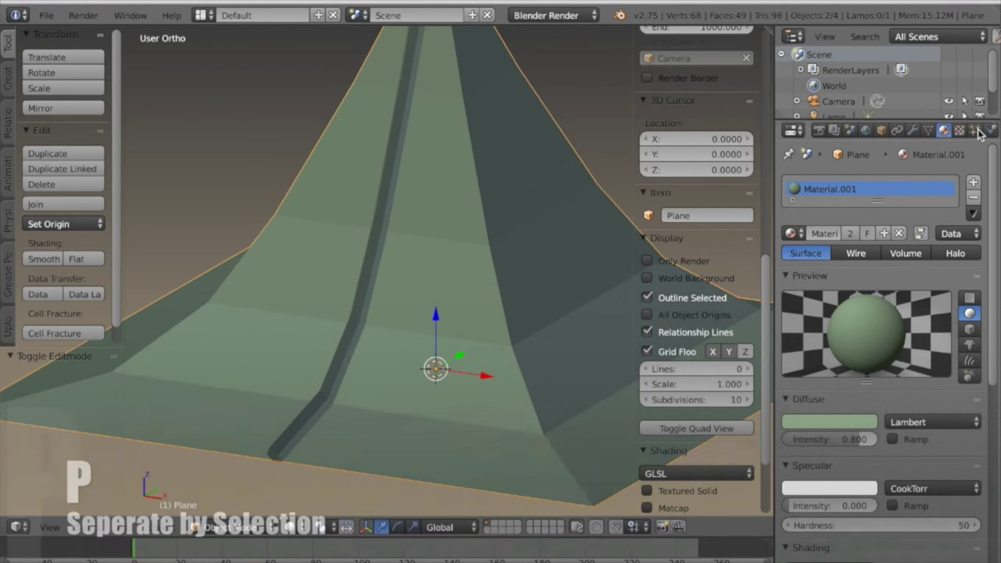
click(882, 132)
click(789, 549)
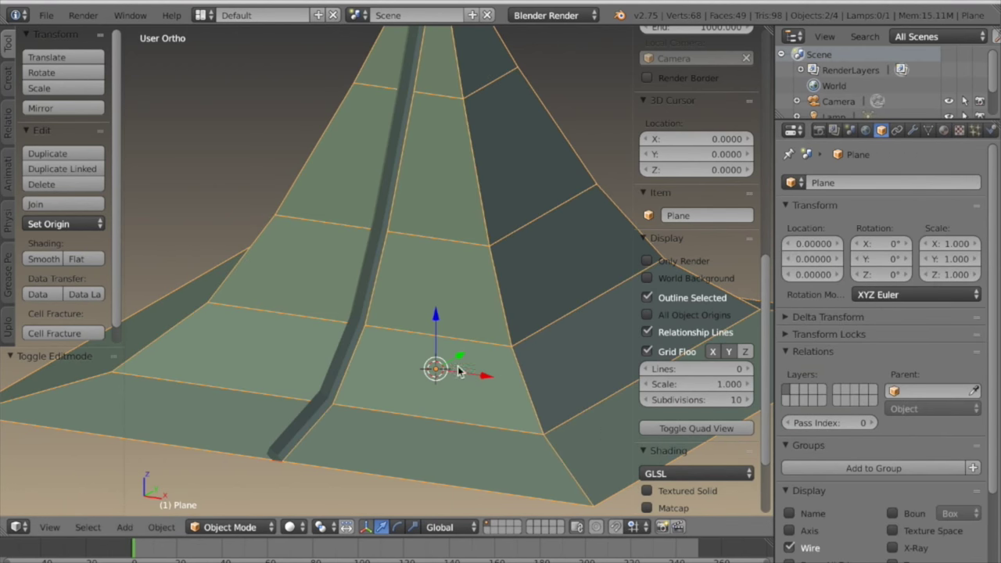
right_click(363, 298)
scroll(455, 351, down, 3)
Hide the separated strip object, leaving the roof in view.
middle_drag(454, 350, 381, 338)
key(a)
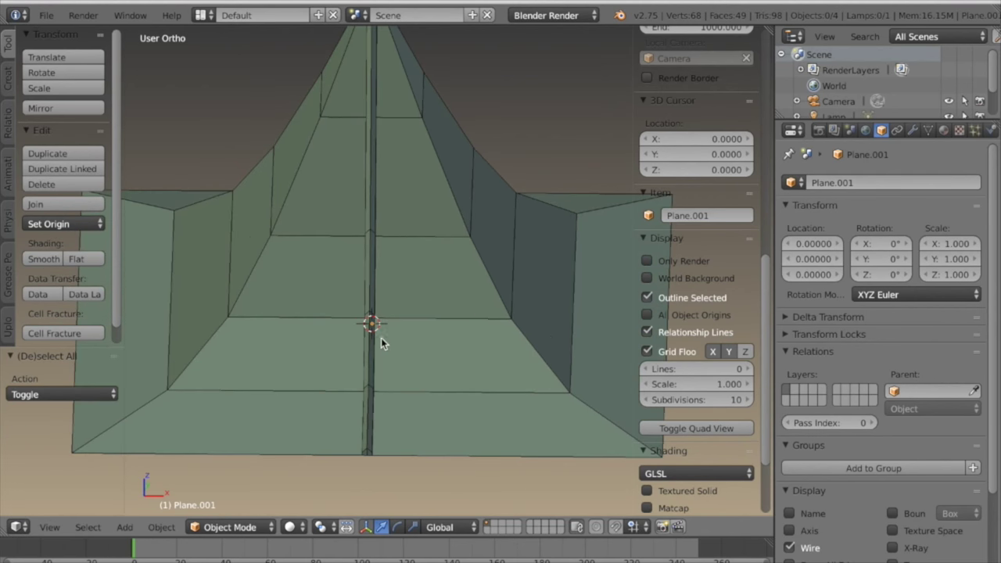
key(h)
Select the two edges of the roof's central gap and bridge them to close the opening.
scroll(497, 360, up, 3)
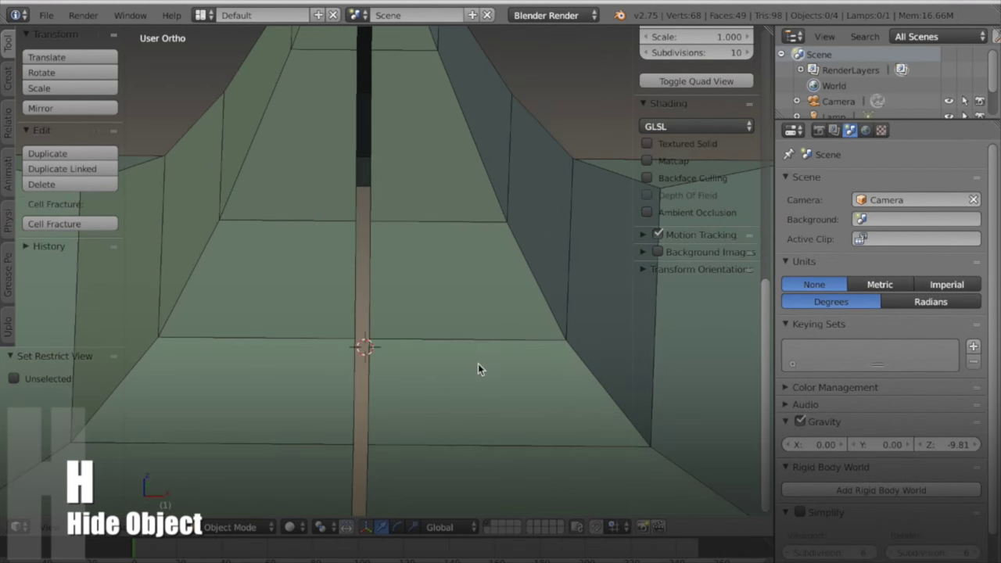
right_click(467, 366)
key(Tab)
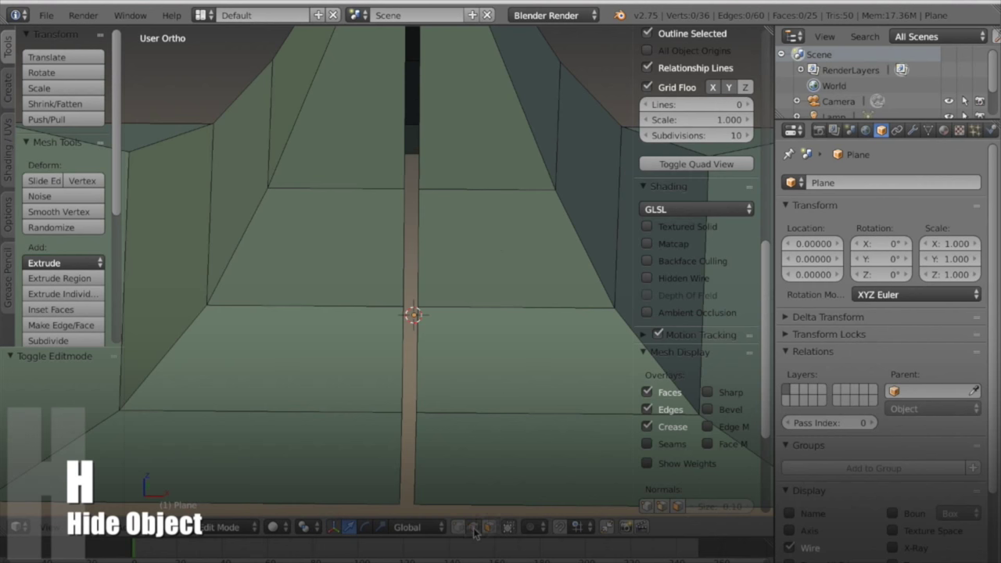
alt+right_click(403, 393)
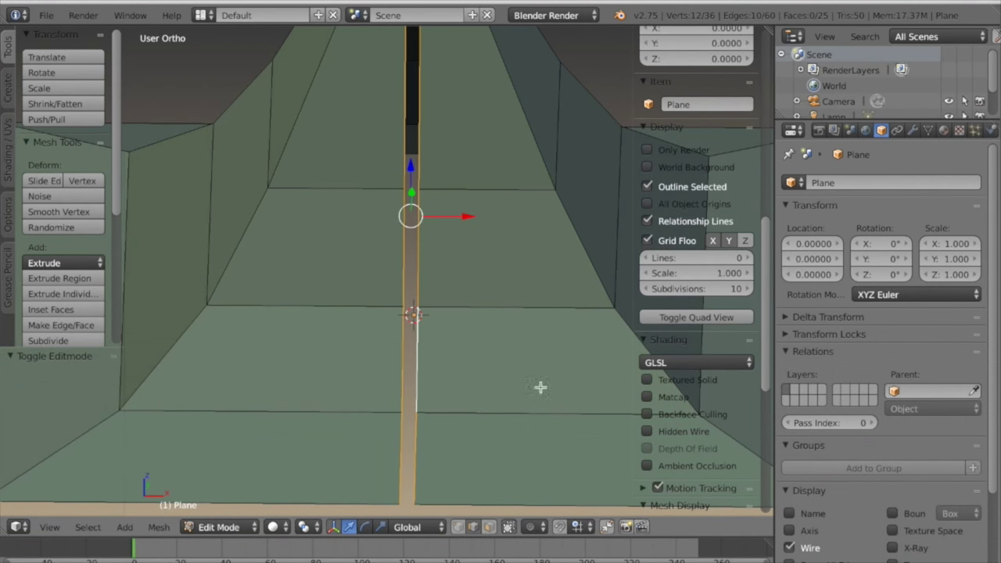
key(w)
click(443, 366)
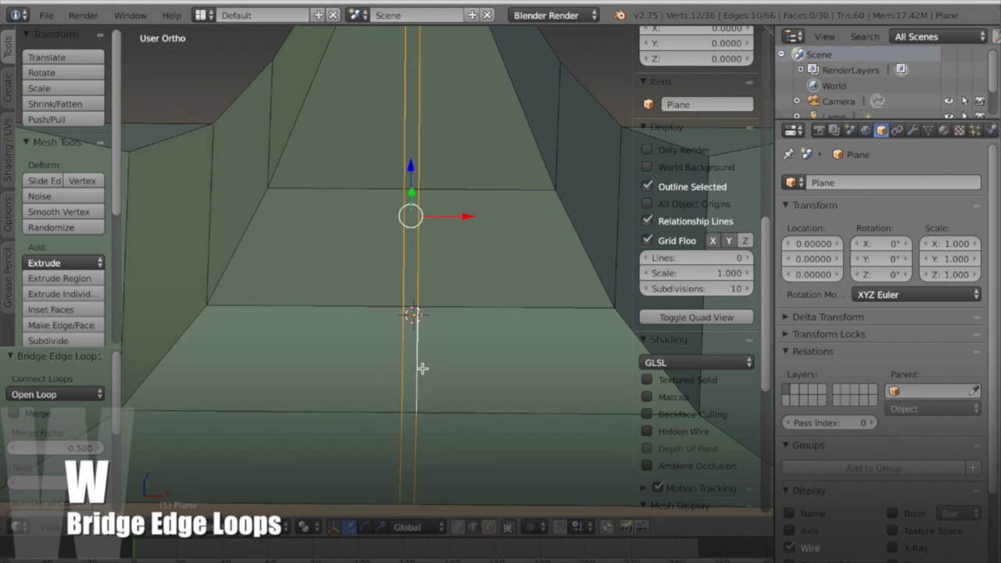
Dissolve the two selected lengthwise edges on the roof's front slope and leave mesh editing.
key(x)
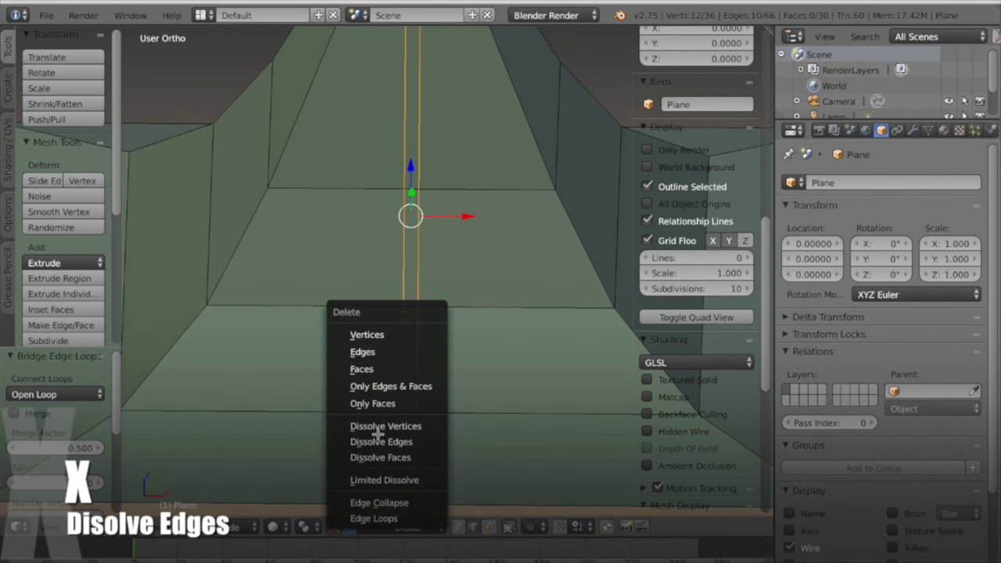
click(377, 439)
scroll(422, 399, down, 5)
middle_drag(424, 399, 411, 400)
key(Tab)
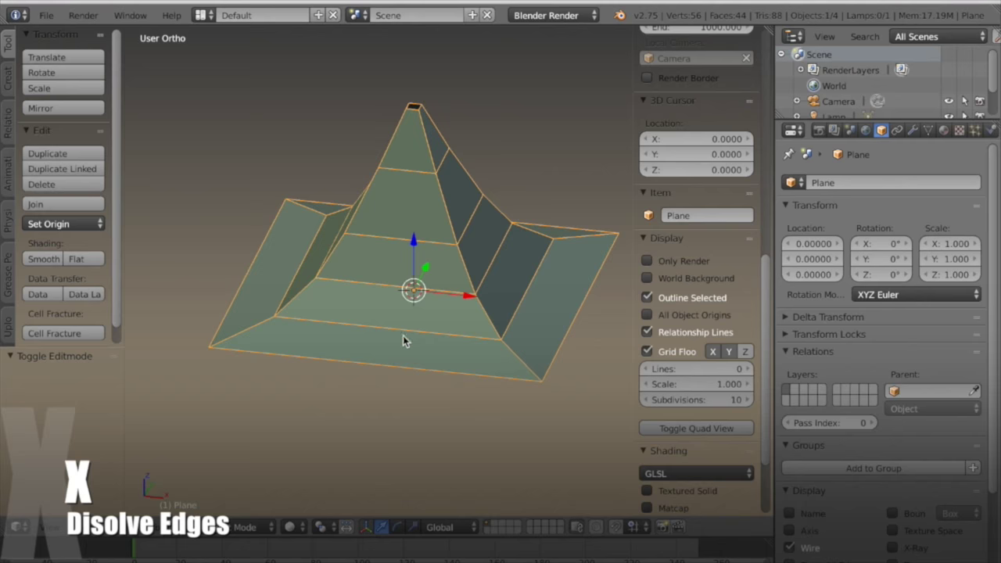
Unhide the separated strip object and clear the selection.
key(a)
key(alt+h)
key(a)
scroll(391, 357, up, 4)
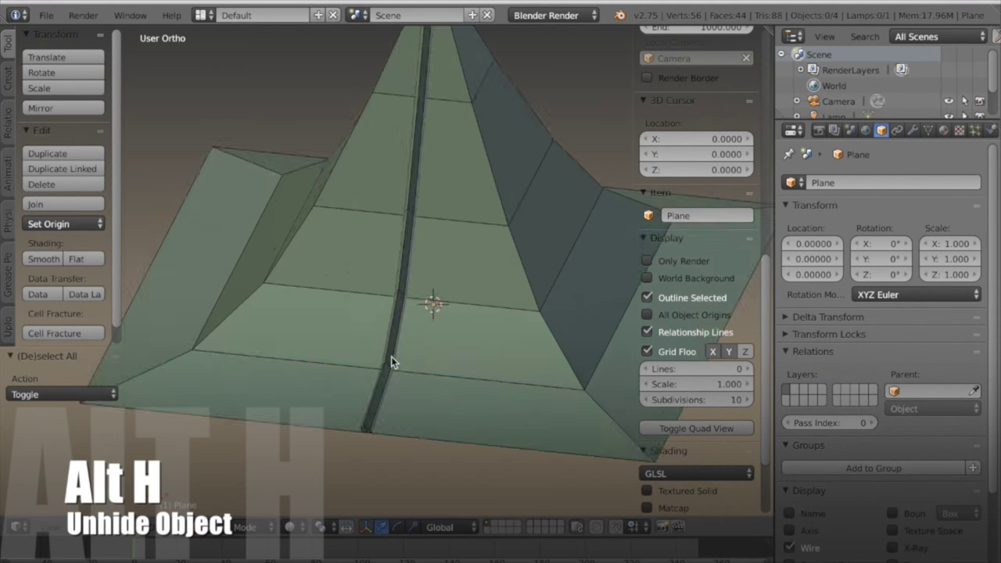
Edit the strip object and add three evenly spaced loop cuts across its uppermost segment.
middle_drag(391, 357, 406, 357)
right_click(406, 357)
middle_drag(485, 354, 487, 360)
key(Tab)
middle_drag(472, 387, 473, 351)
scroll(472, 351, up, 1)
shift+middle_drag(485, 277, 476, 332)
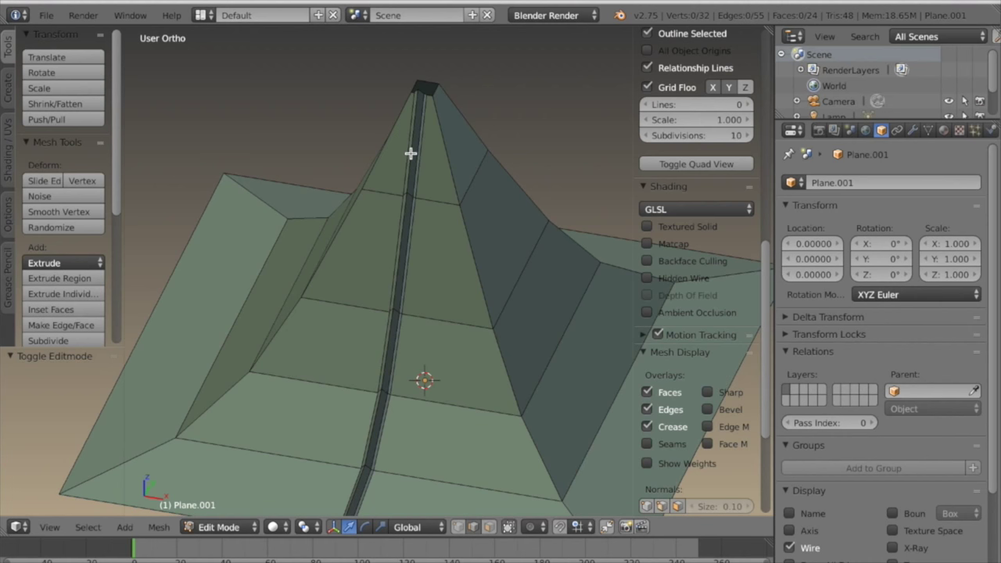
key(ctrl+r)
scroll(411, 153, up, 2)
click(411, 154)
right_click(411, 153)
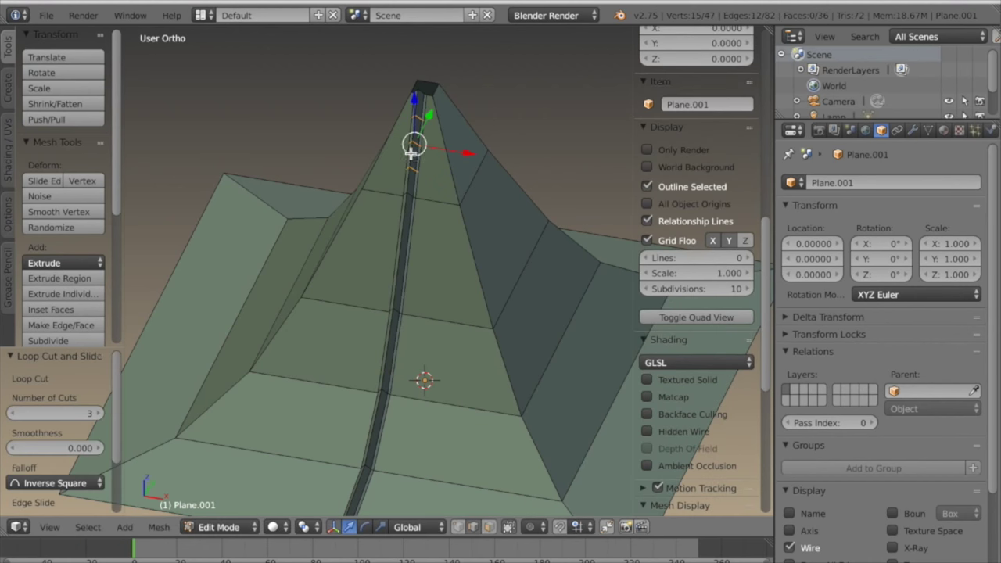
Add three evenly spaced loop cuts across each of the strip's four remaining segments below the top one.
shift+middle_drag(423, 276, 436, 232)
key(ctrl+r)
click(414, 219)
right_click(414, 219)
key(ctrl+r)
click(404, 290)
right_click(404, 290)
key(ctrl+r)
click(393, 365)
right_click(393, 365)
key(ctrl+r)
click(372, 446)
right_click(371, 446)
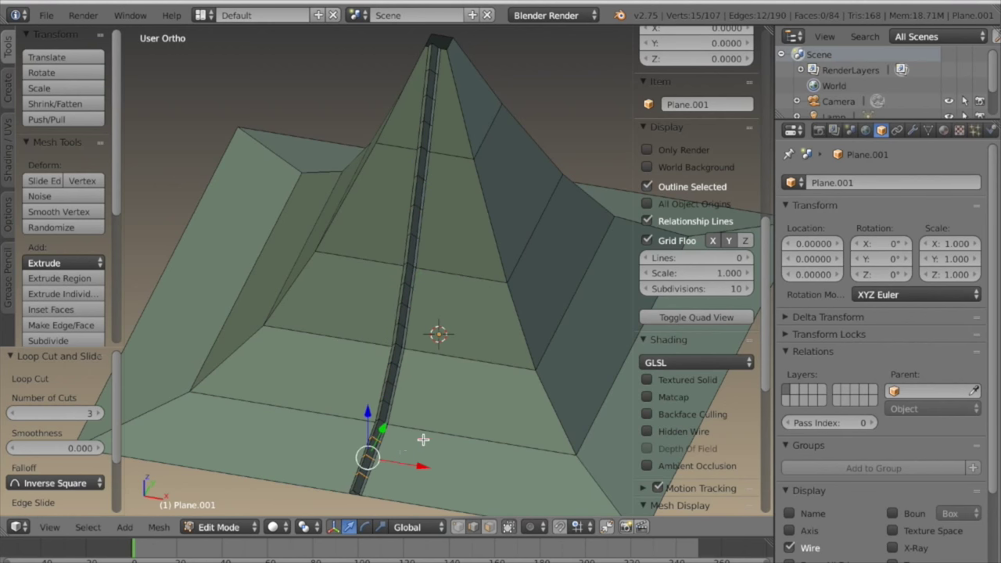
Select every second edge loop along the lower part of the strip, starting with the loop nearest its bottom end.
scroll(417, 441, up, 6)
scroll(415, 338, up, 3)
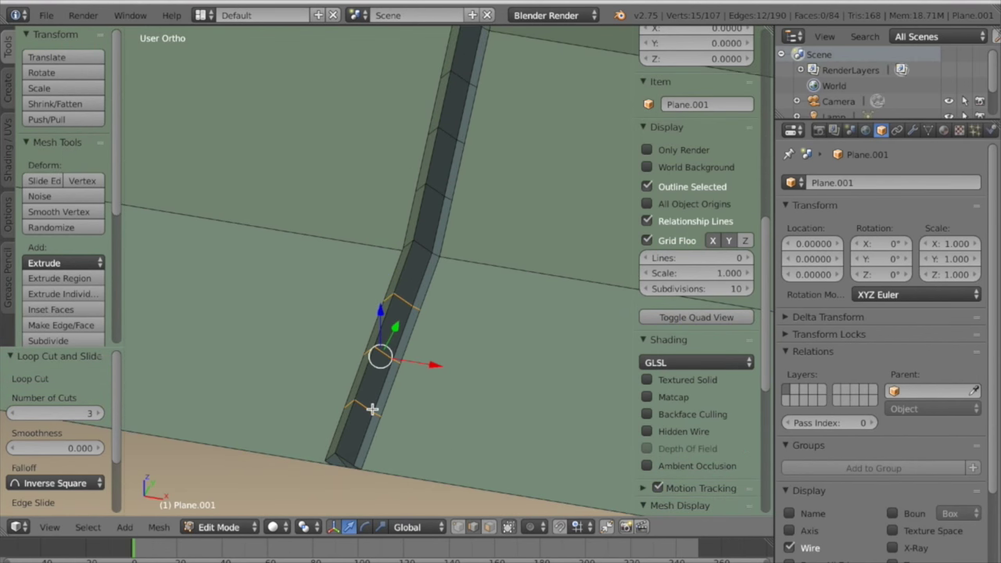
alt+right_click(369, 407)
alt+shift+right_click(409, 303)
alt+shift+right_click(440, 193)
alt+shift+right_click(465, 80)
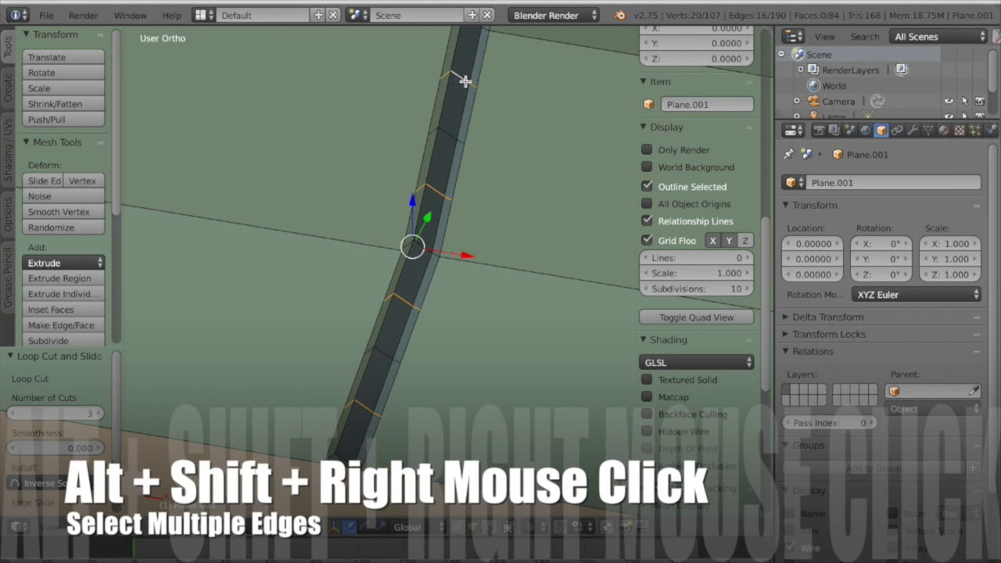
shift+middle_drag(482, 110, 415, 499)
alt+shift+right_click(414, 347)
alt+shift+right_click(429, 226)
alt+shift+right_click(485, 81)
Extend the selection with every second edge loop on the upper part of the strip, up to the roof's peak.
middle_drag(492, 80, 389, 271)
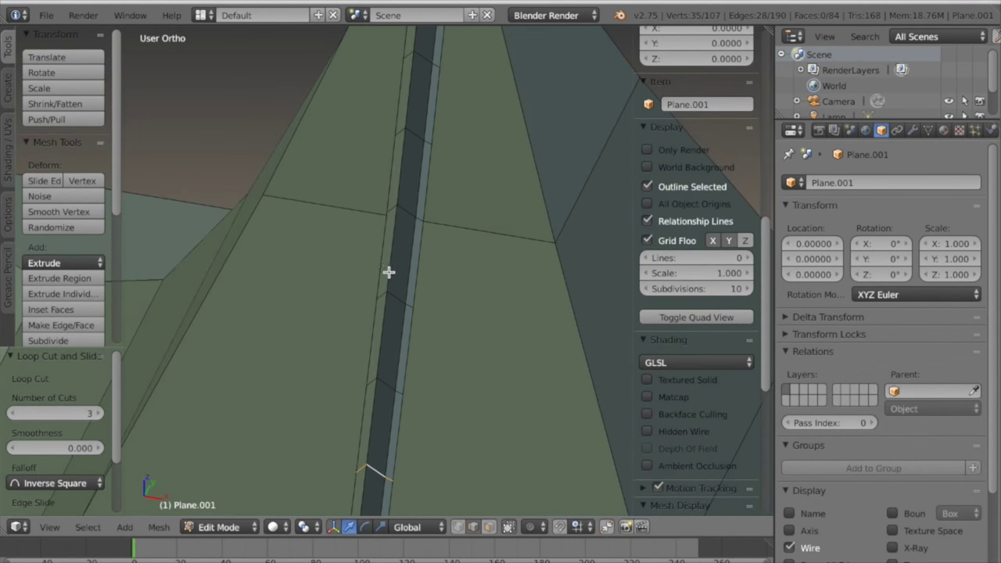
alt+shift+right_click(417, 131)
shift+middle_drag(463, 129, 478, 262)
scroll(436, 336, down, 2)
scroll(478, 261, down, 4)
shift+middle_drag(446, 325, 412, 254)
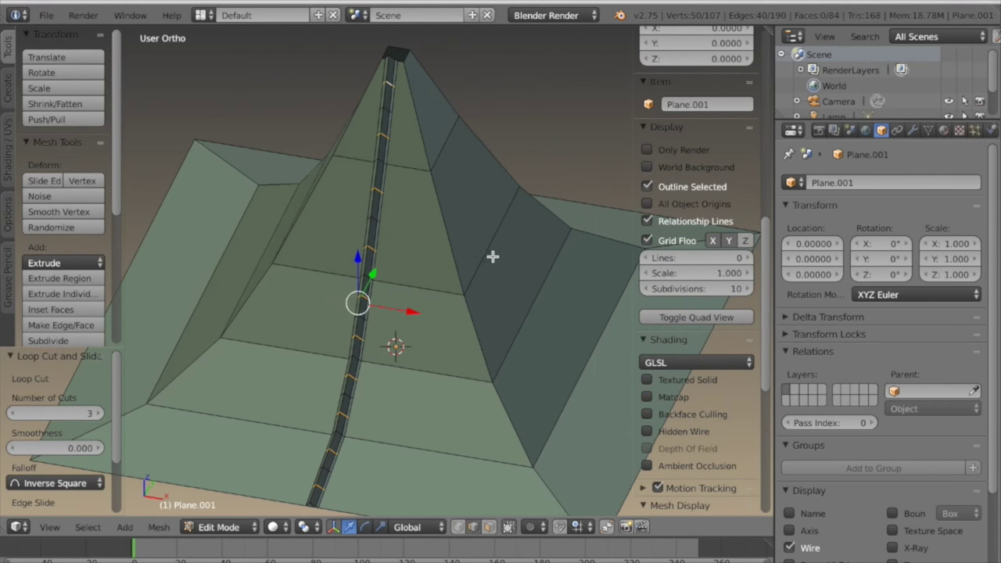
Edge-slide the selected loops by factor -1.000 onto the neighbouring loops below, and slide them back up by a factor of about 0.032.
middle_drag(492, 233, 461, 255)
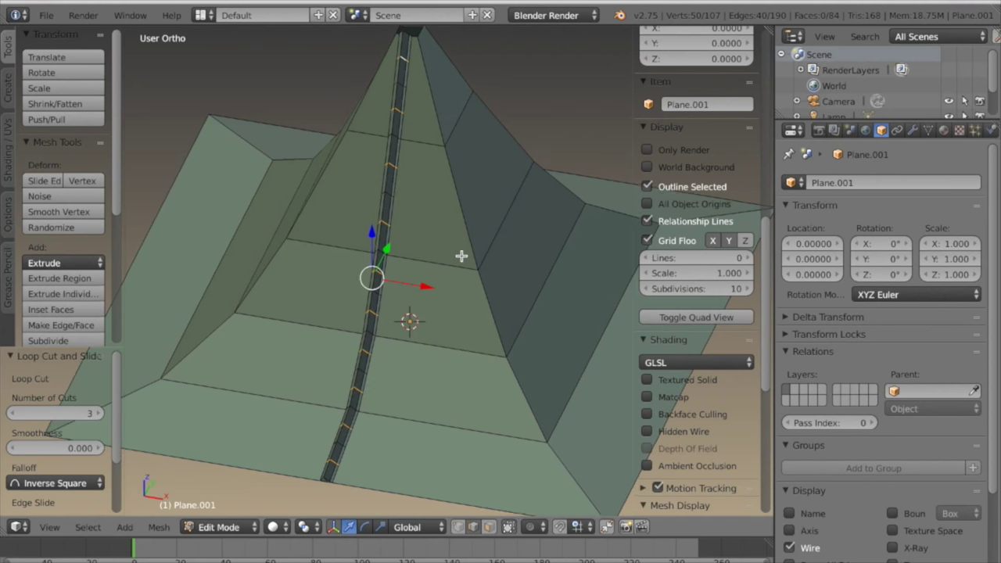
key(g)
key(g)
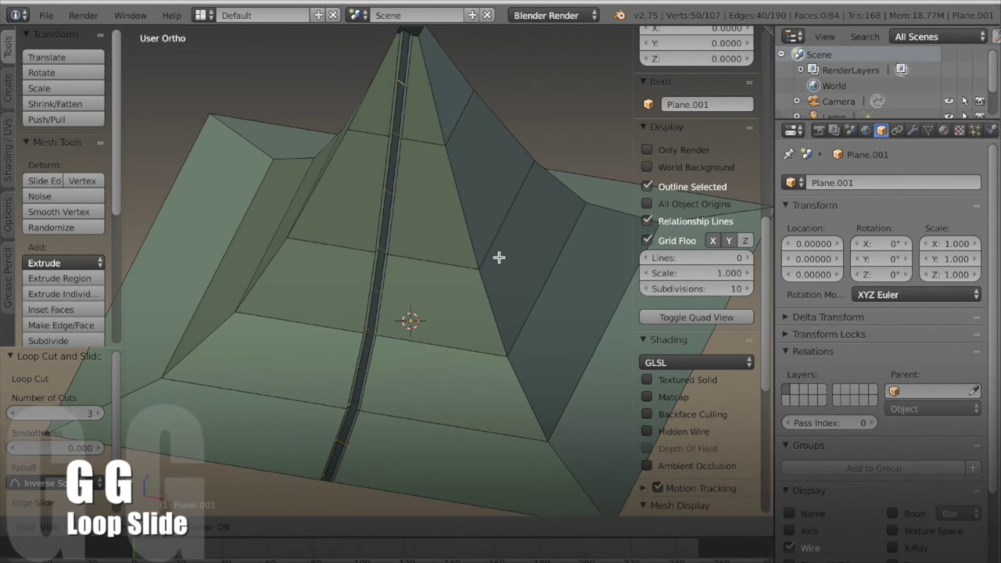
click(491, 273)
scroll(404, 261, up, 6)
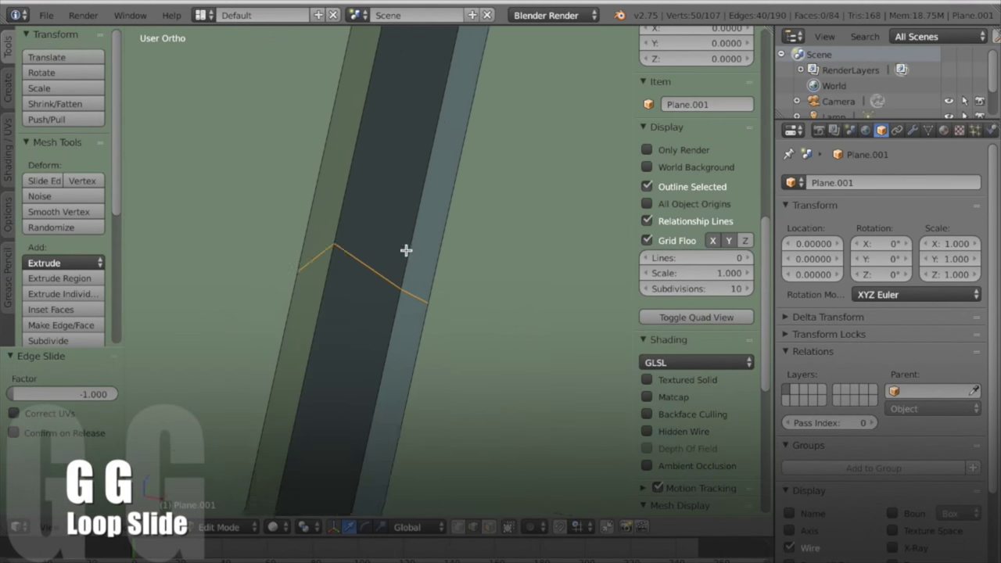
key(g)
key(g)
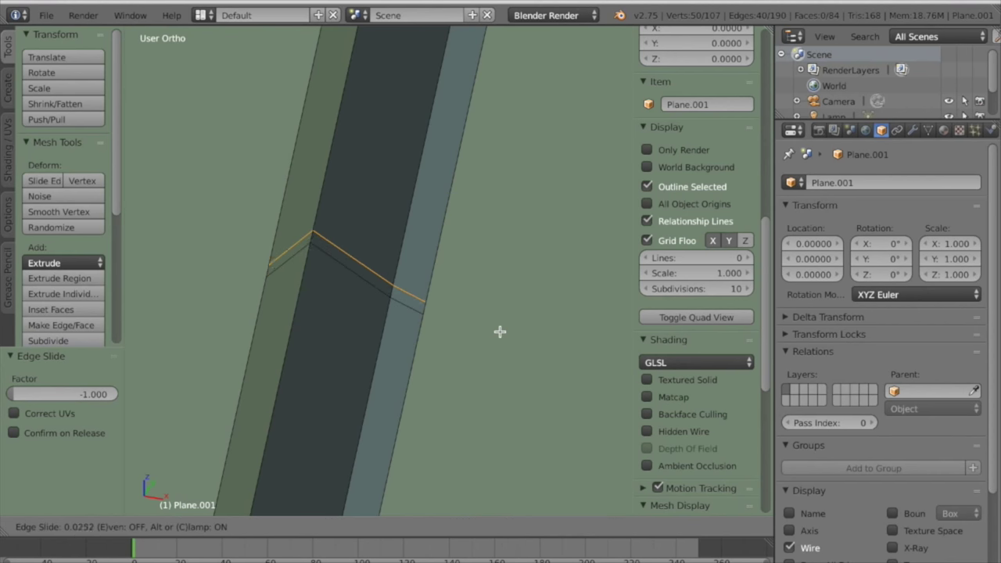
click(500, 331)
scroll(489, 340, down, 6)
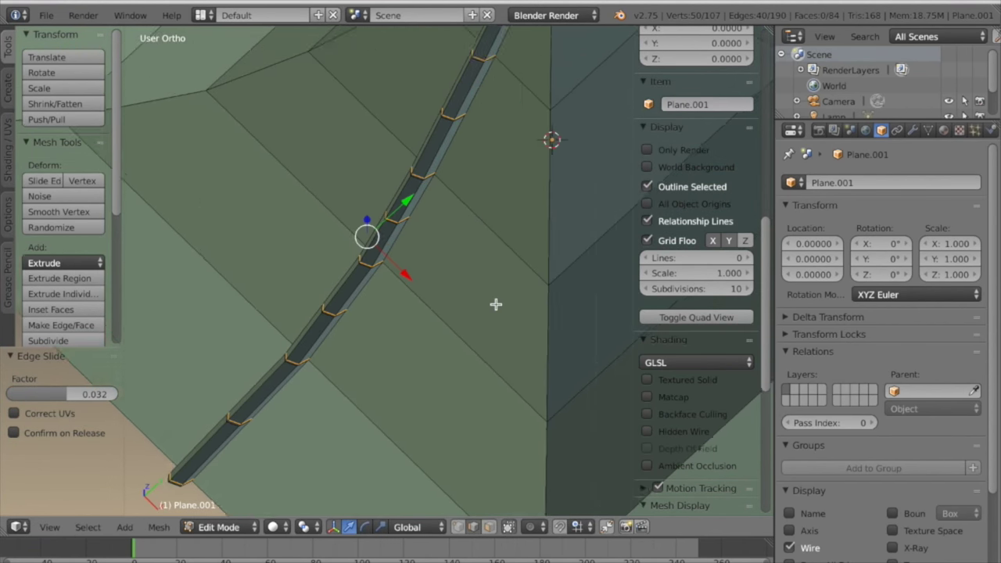
scroll(496, 304, down, 3)
middle_drag(469, 346, 474, 316)
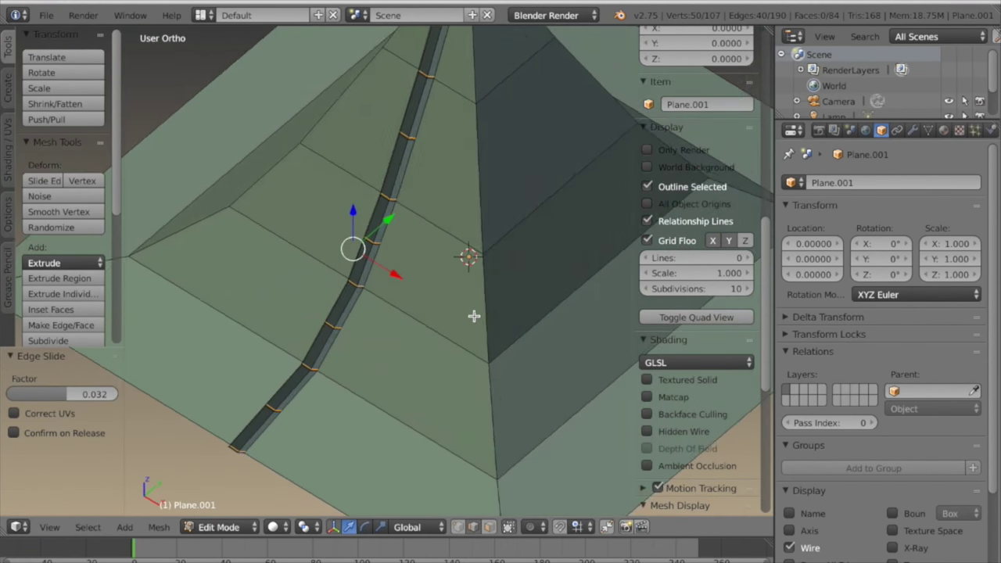
key(KP_5)
scroll(500, 236, down, 2)
middle_drag(503, 228, 503, 255)
scroll(503, 255, up, 2)
click(304, 526)
key(s)
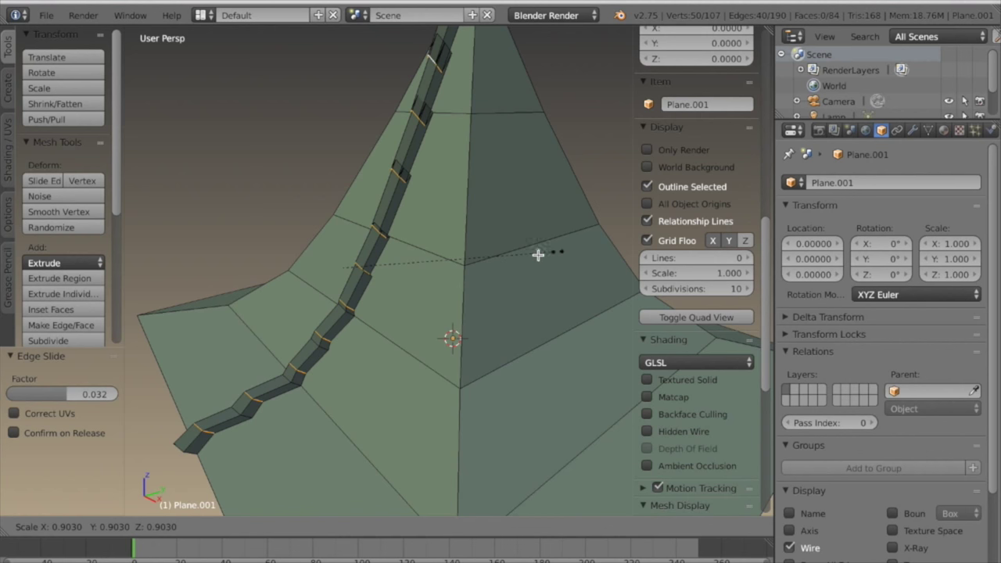
key(Escape)
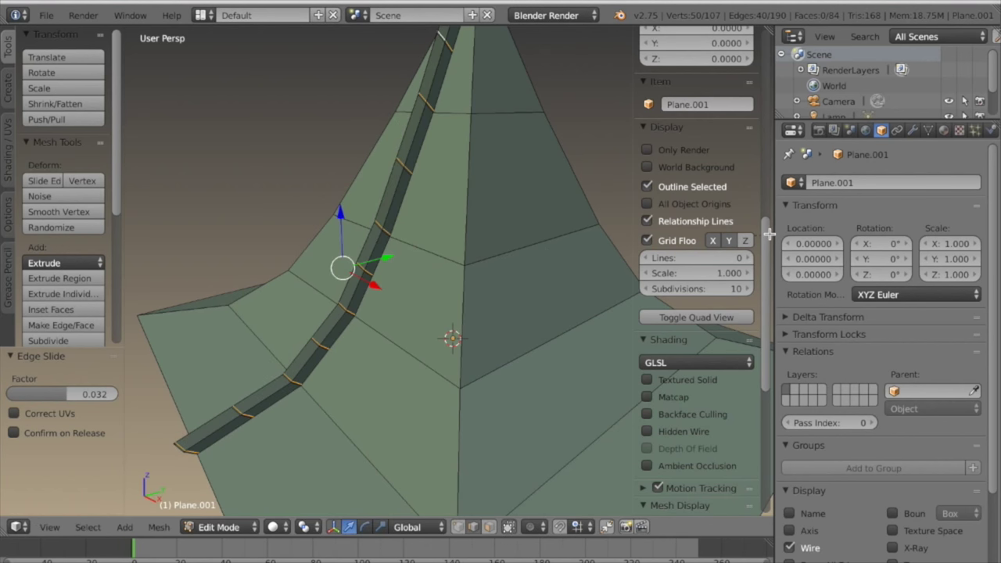
Set the pivot point to Individual Origins and scale the selected loops up by about 1.753 to form overlapping tile edges.
click(309, 530)
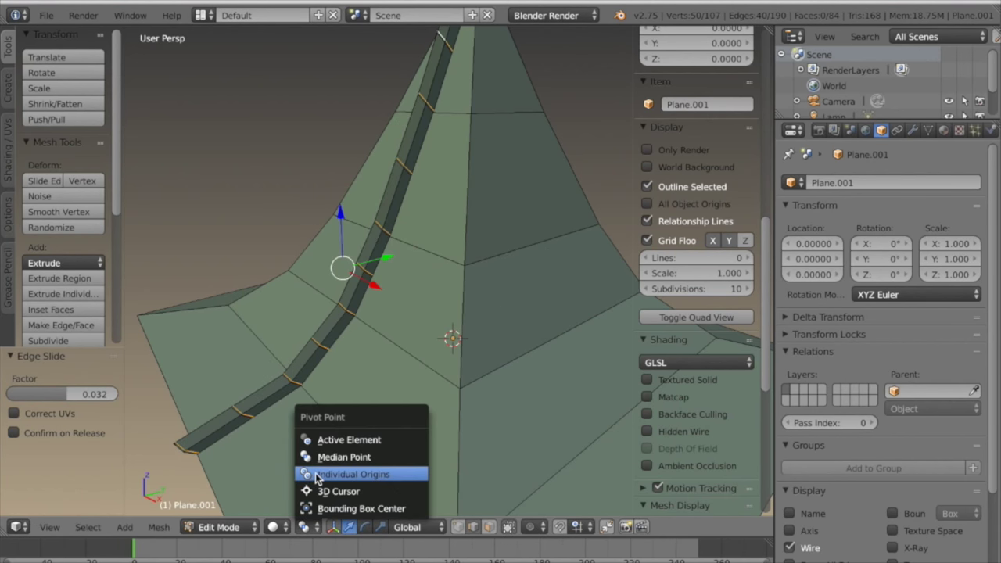
click(315, 474)
scroll(372, 398, up, 4)
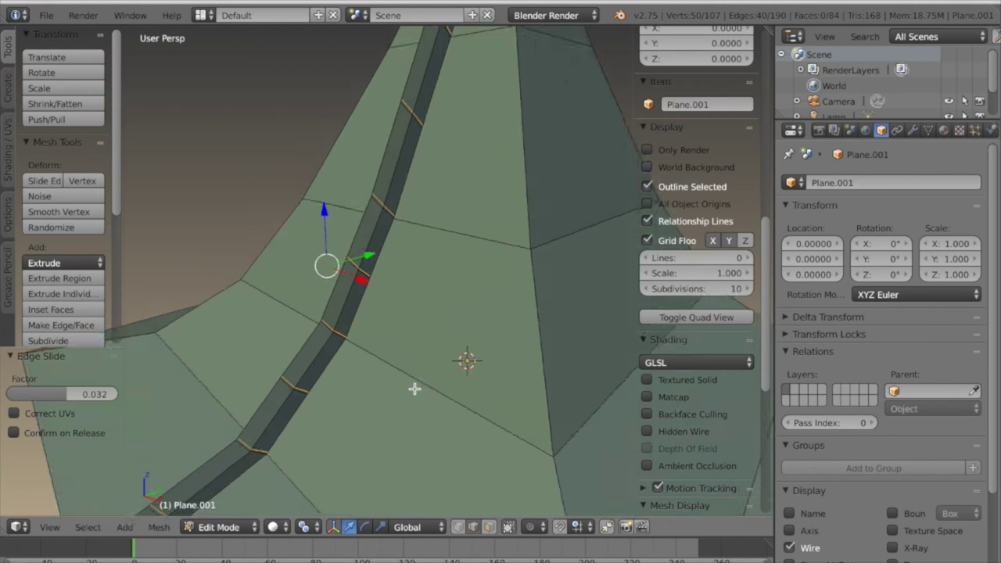
key(s)
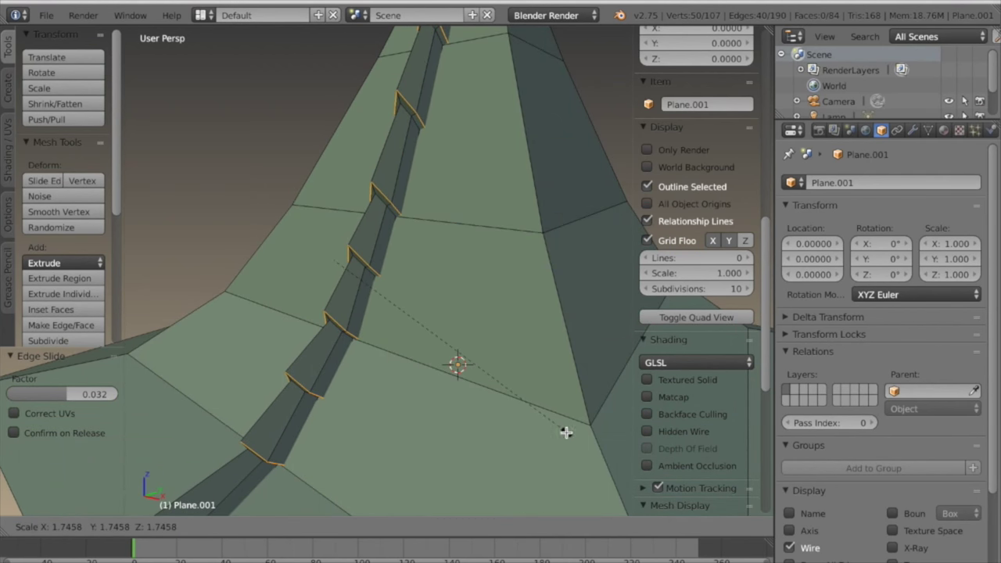
click(557, 431)
scroll(546, 436, down, 4)
scroll(556, 439, up, 5)
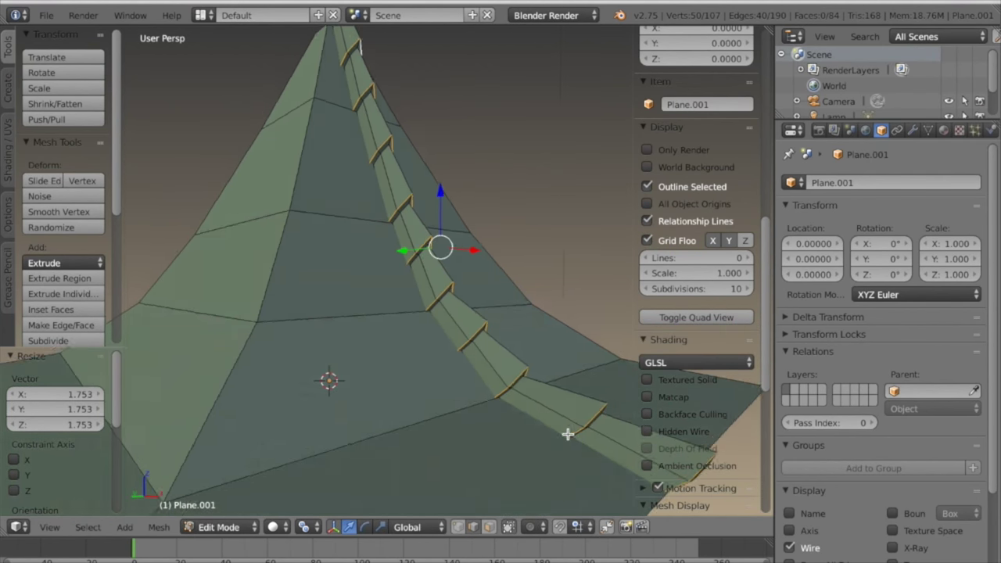
scroll(540, 345, down, 4)
middle_drag(540, 346, 436, 278)
scroll(436, 347, up, 2)
middle_drag(436, 346, 482, 167)
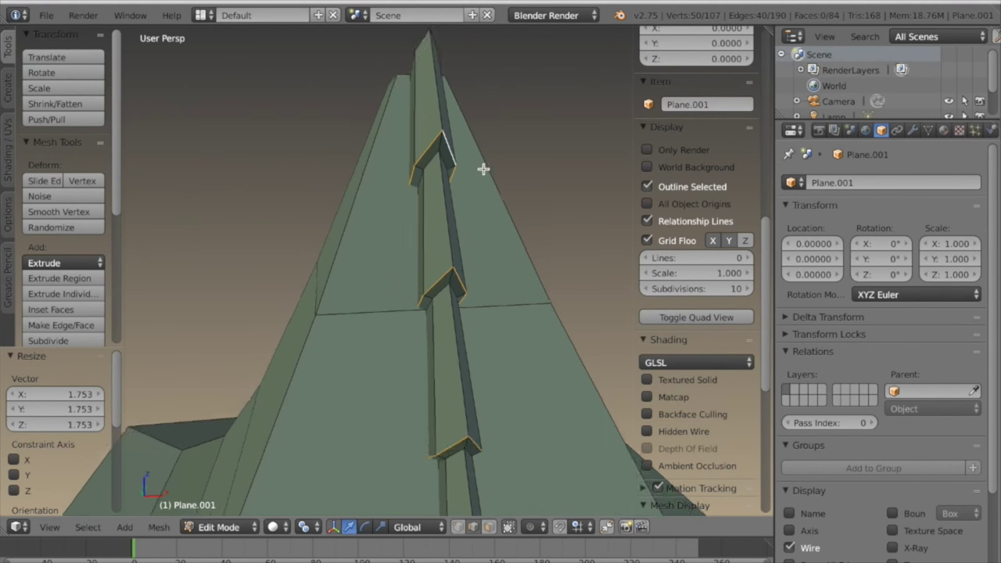
scroll(460, 185, up, 2)
Clear the selection and select the narrow rings of step faces under the strip's three uppermost tiles.
key(a)
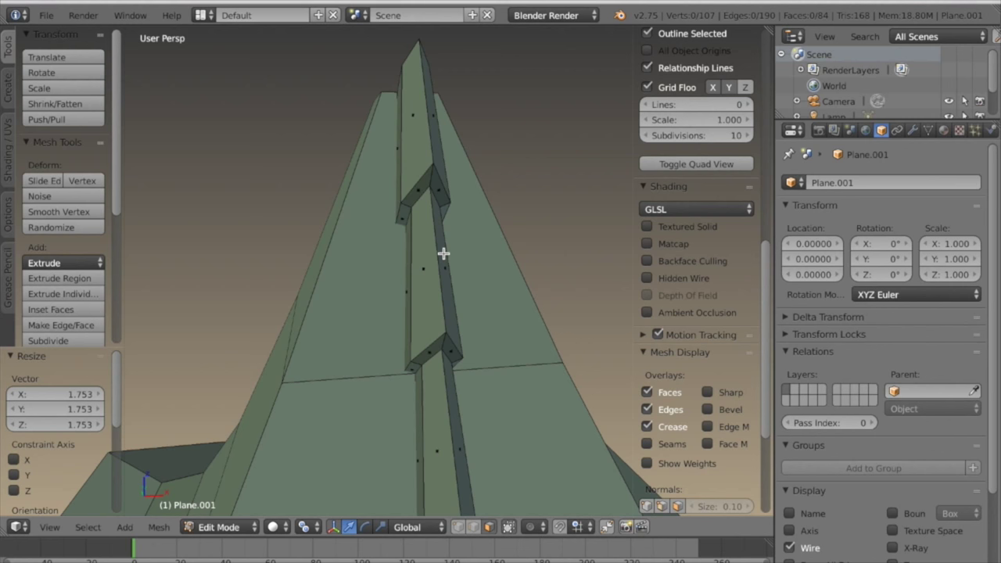
alt+right_click(431, 182)
shift+middle_drag(419, 355, 408, 213)
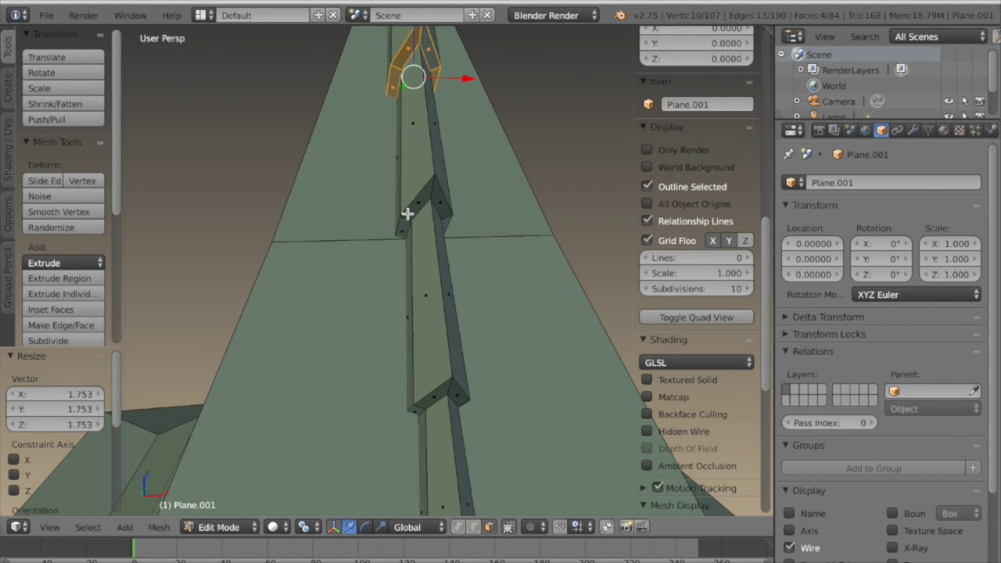
alt+shift+right_click(427, 198)
key(ctrl+z)
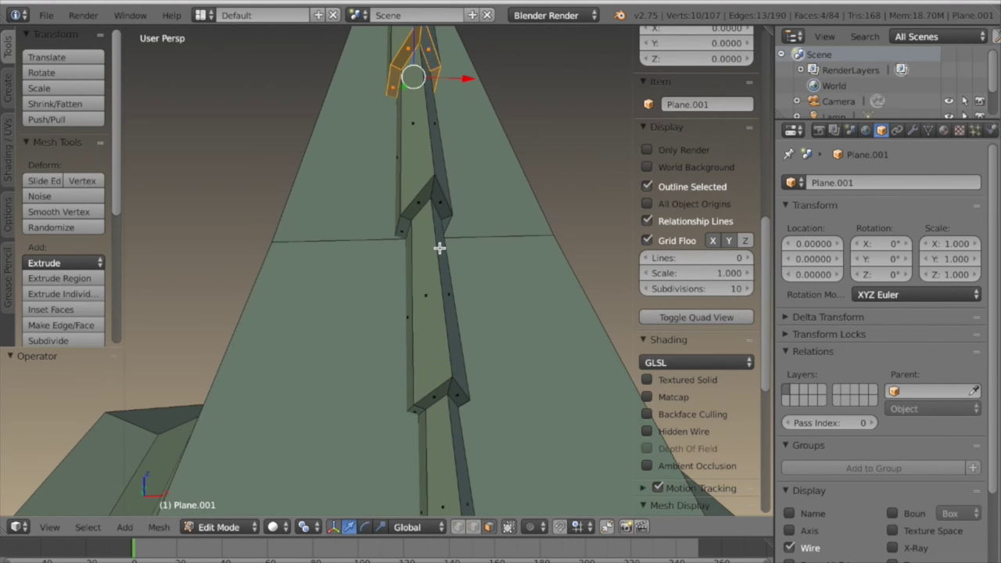
alt+shift+right_click(433, 201)
shift+middle_drag(452, 409, 435, 260)
alt+shift+right_click(436, 259)
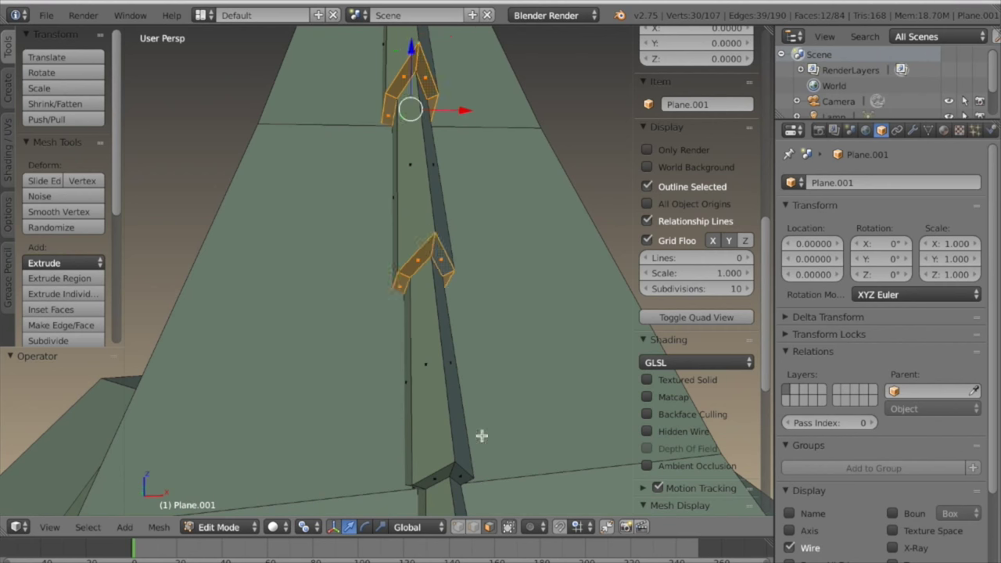
Add the narrow step-face rings under the strip's remaining tiles to the selection, working down towards the eave.
shift+middle_drag(480, 446, 451, 276)
key(ctrl+KP_Add)
middle_drag(487, 469, 467, 263)
key(ctrl+KP_Add)
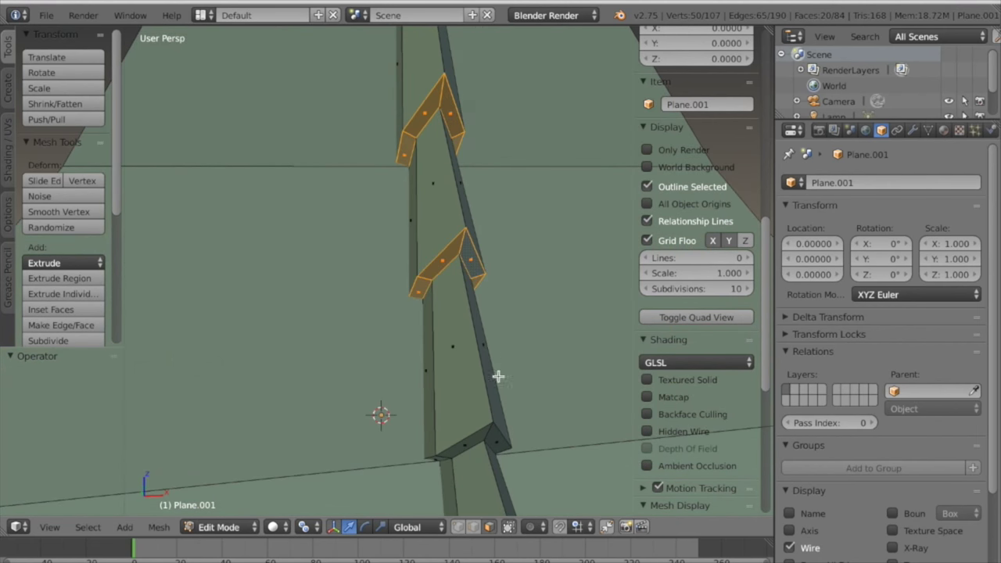
middle_drag(492, 352, 480, 222)
key(ctrl+KP_Add)
middle_drag(491, 274, 428, 157)
key(ctrl+KP_Add)
middle_drag(463, 306, 453, 334)
key(ctrl+KP_Add)
key(ctrl+KP_Add)
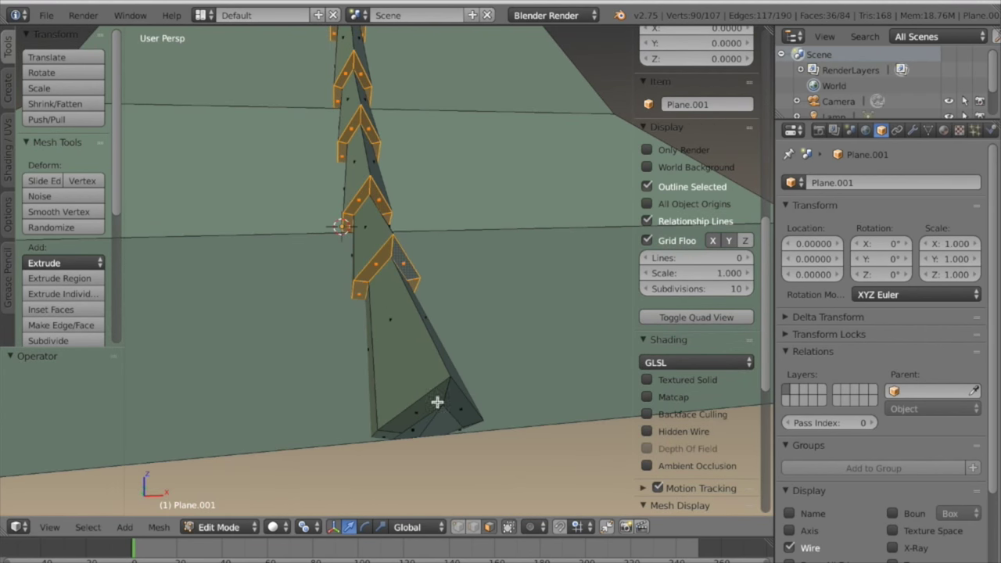
Add the faces closing the strip's bottom end to the selection.
key(ctrl+KP_Add)
click(442, 424)
right_click(438, 423)
scroll(435, 422, down, 2)
middle_drag(436, 422, 404, 312)
scroll(433, 326, down, 4)
Add a second, dark green material (RGB 0.072, 0.113, 0.062) for the selected faces, leave mesh editing and clear the selection.
click(943, 130)
click(974, 184)
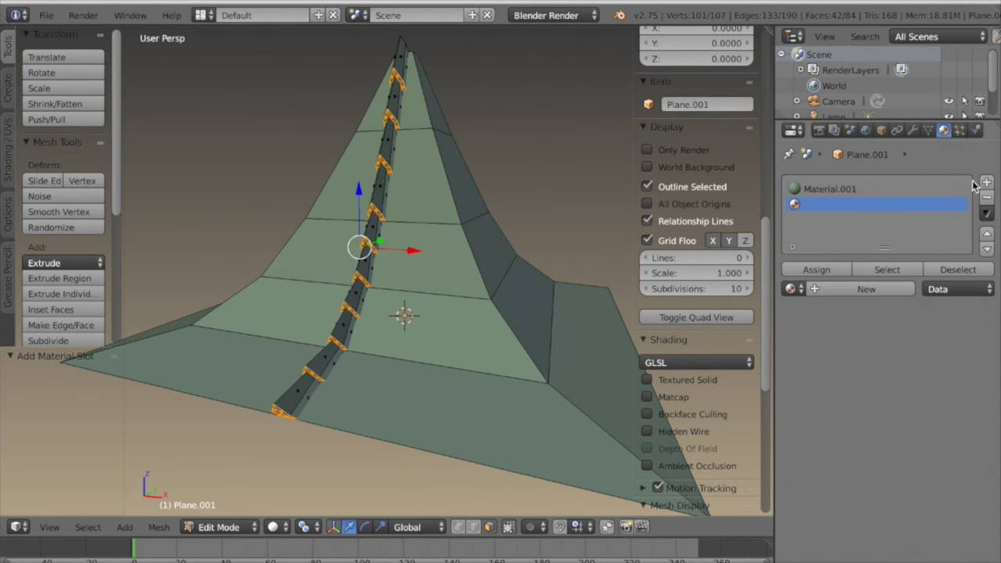
click(860, 288)
click(829, 477)
drag(863, 302, 864, 340)
key(Tab)
key(a)
Set the dark green material's specular intensity to 0.
scroll(474, 279, up, 2)
middle_drag(476, 280, 316, 376)
scroll(240, 399, down, 2)
click(830, 459)
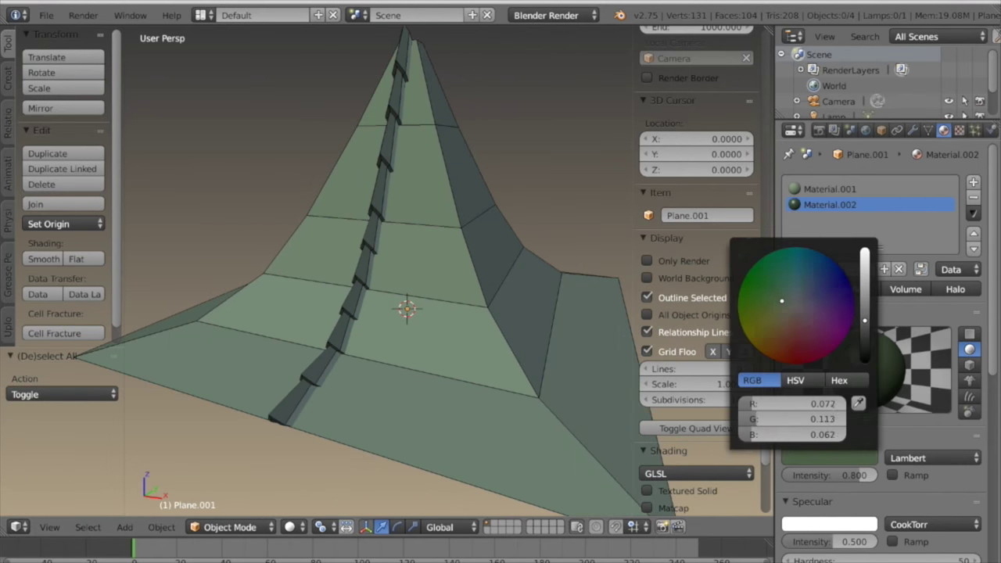
drag(852, 542, 786, 542)
scroll(481, 343, down, 1)
middle_drag(481, 343, 541, 339)
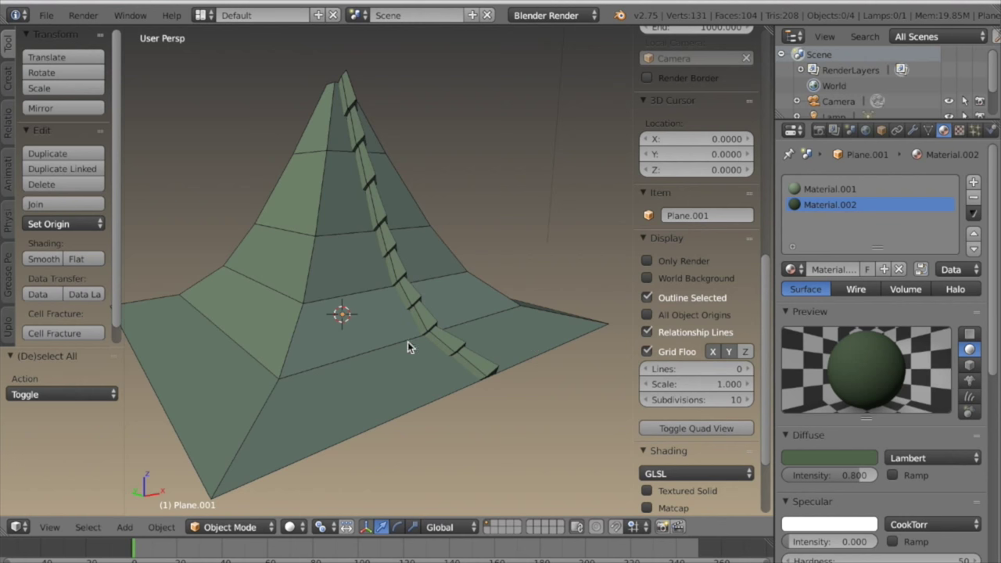
Select the tile strip, switch to a top orthographic view and add an Array modifier to the strip.
right_click(435, 327)
middle_drag(434, 327, 407, 336)
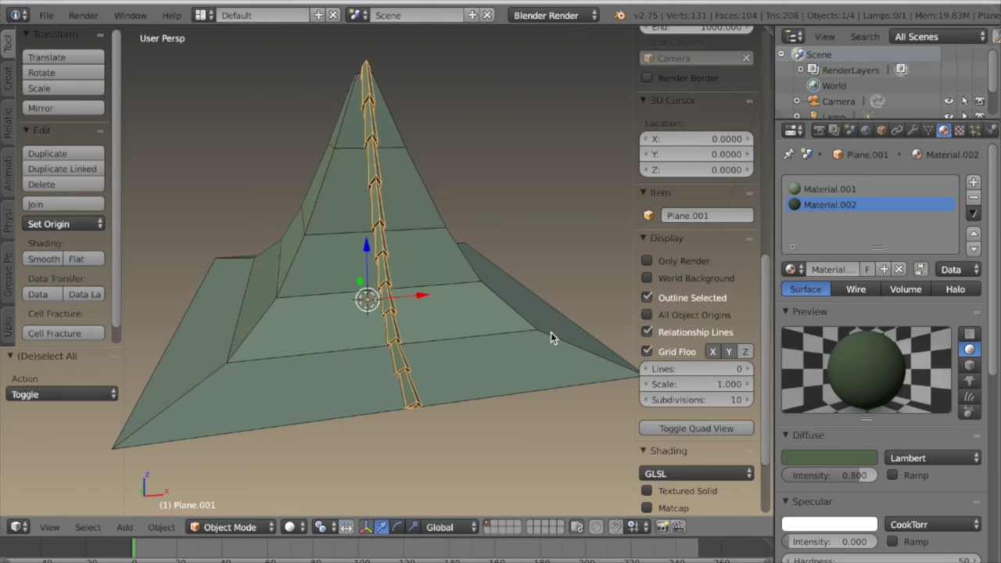
key(KP_7)
key(KP_5)
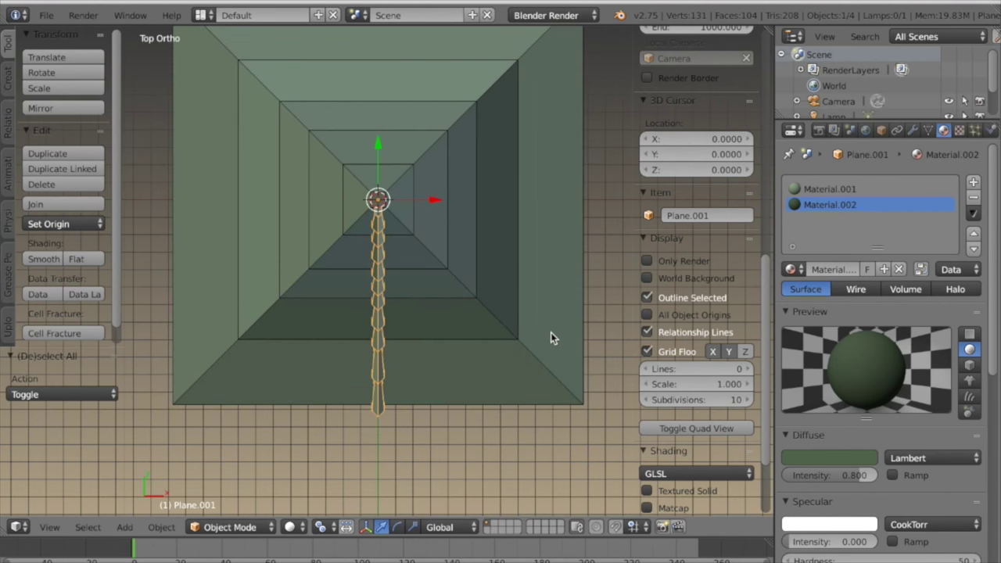
scroll(551, 348, up, 2)
shift+middle_drag(551, 348, 552, 201)
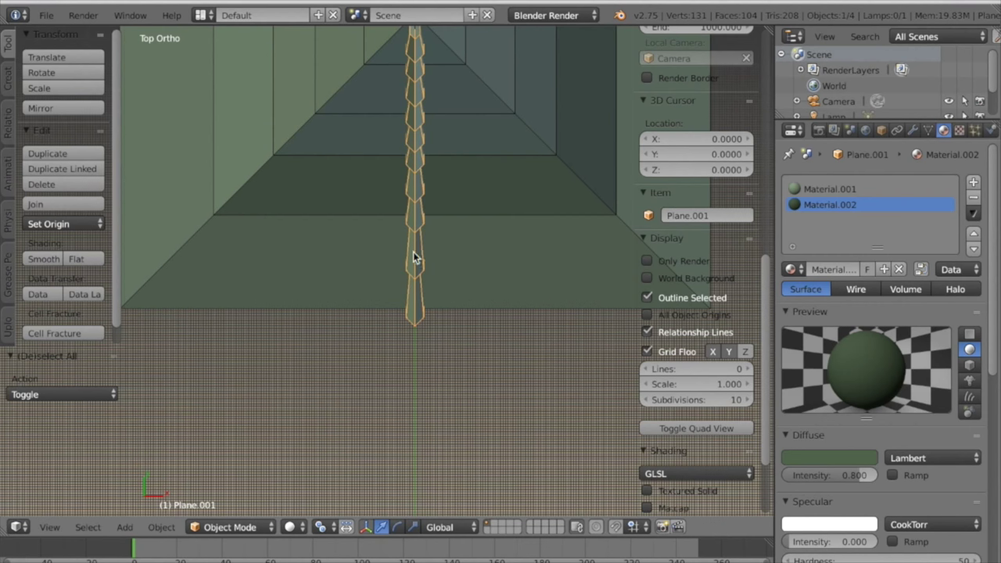
scroll(477, 315, down, 2)
shift+middle_drag(477, 315, 427, 358)
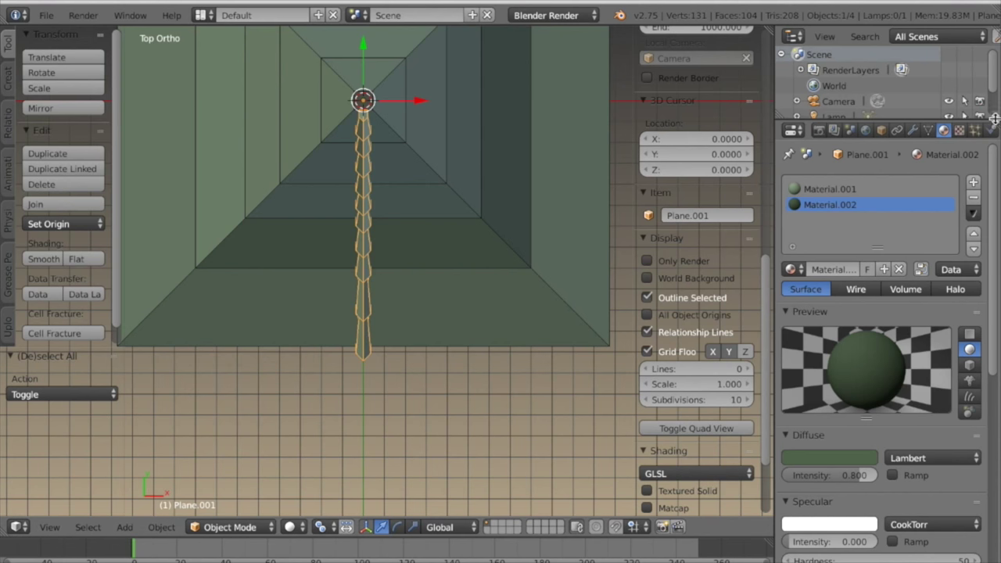
click(911, 132)
click(841, 182)
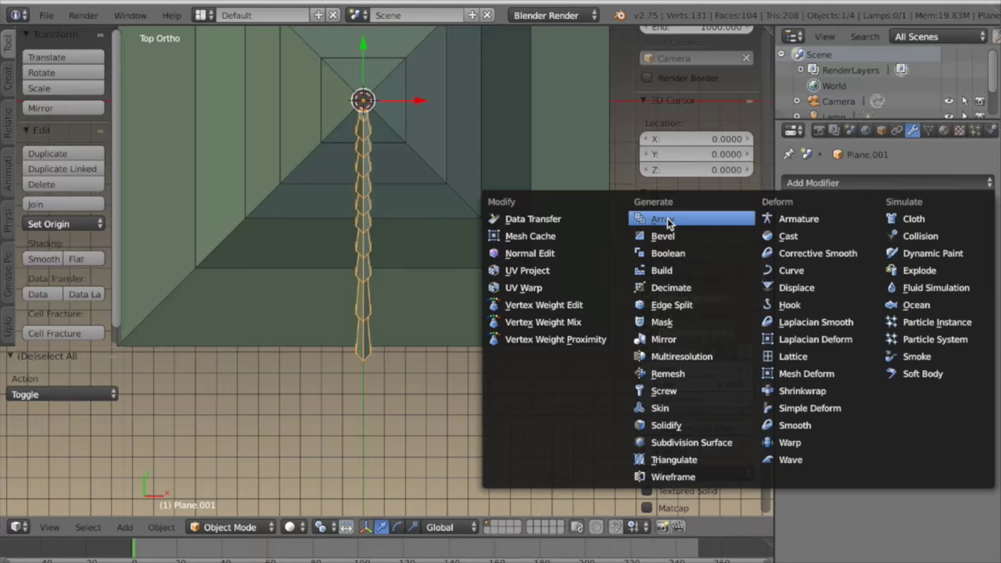
click(661, 220)
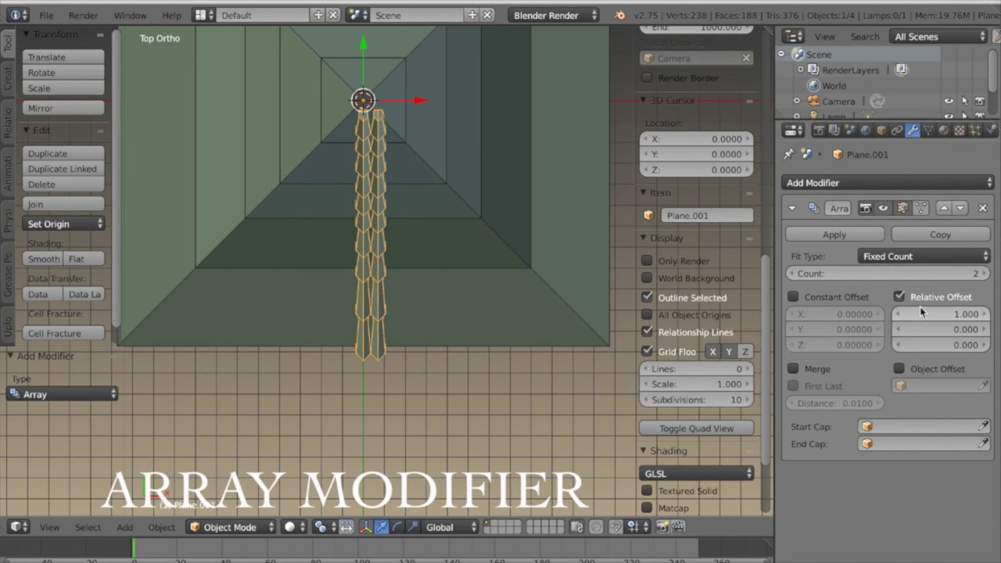
Set the Array modifier's relative X offset to 2.851.
drag(914, 313, 987, 316)
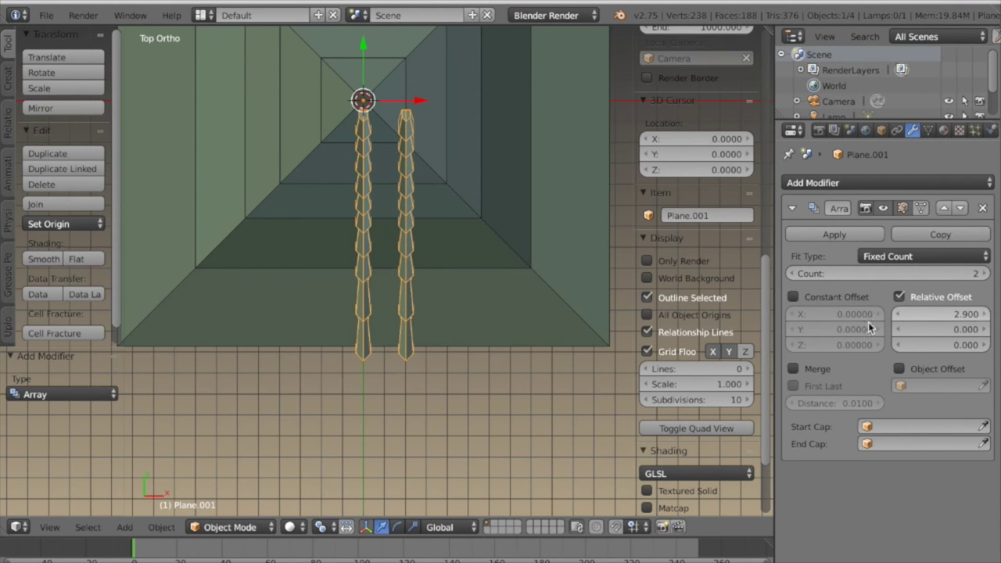
scroll(447, 435, up, 6)
shift+middle_drag(464, 433, 446, 188)
scroll(468, 264, up, 1)
scroll(468, 266, up, 5)
shift+middle_drag(565, 399, 392, 361)
scroll(467, 347, up, 5)
scroll(466, 351, up, 2)
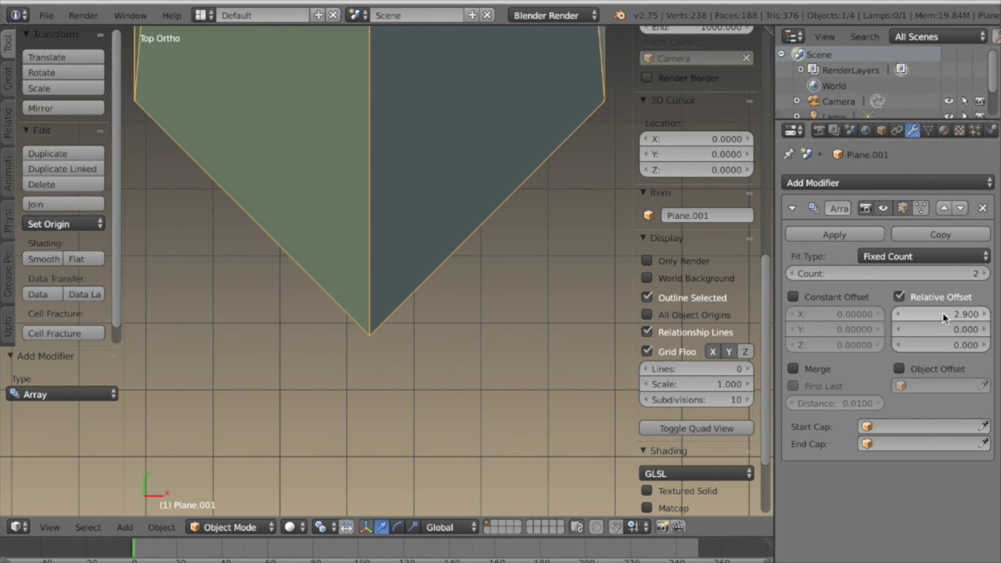
click(900, 313)
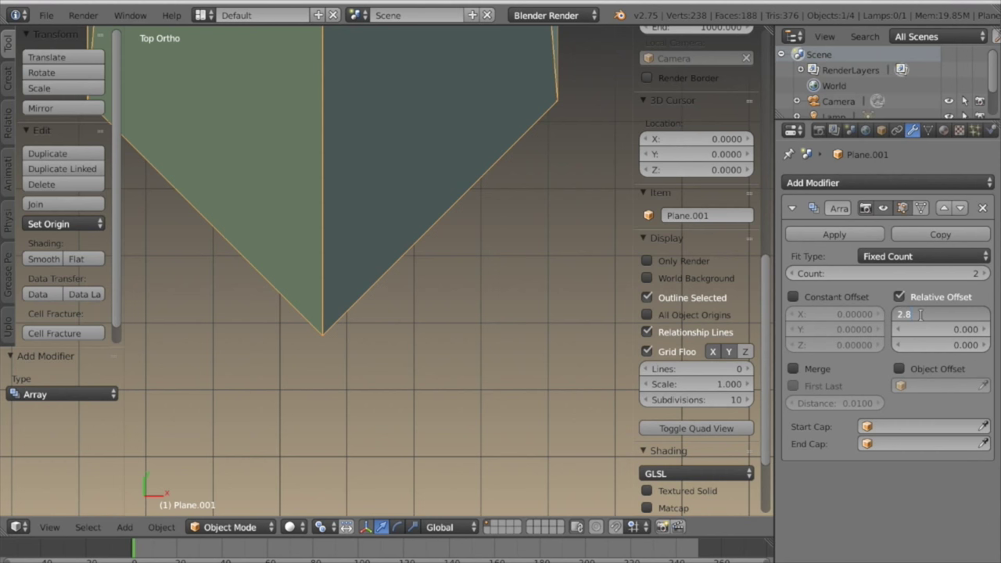
key(Return)
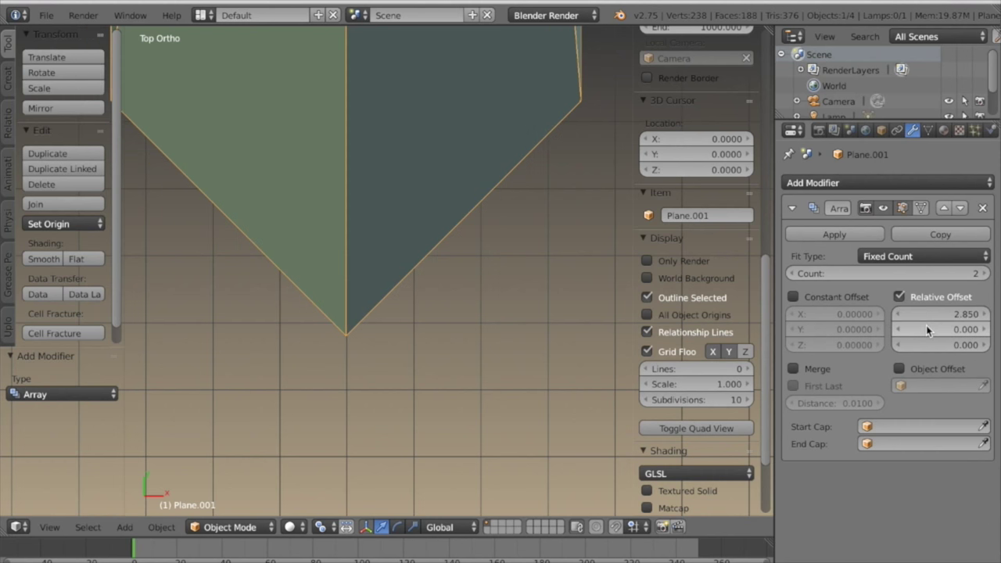
click(966, 316)
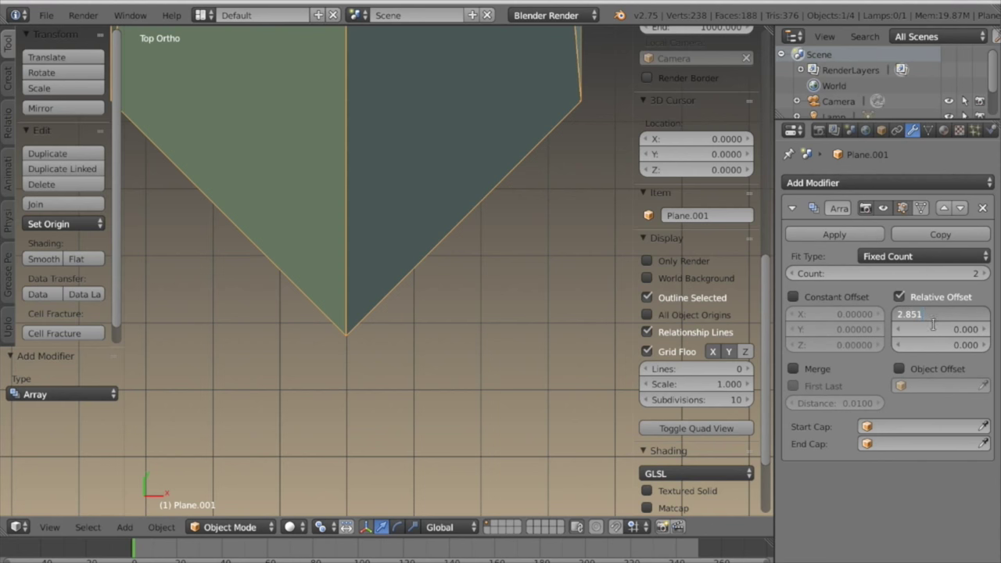
key(Return)
scroll(379, 323, down, 5)
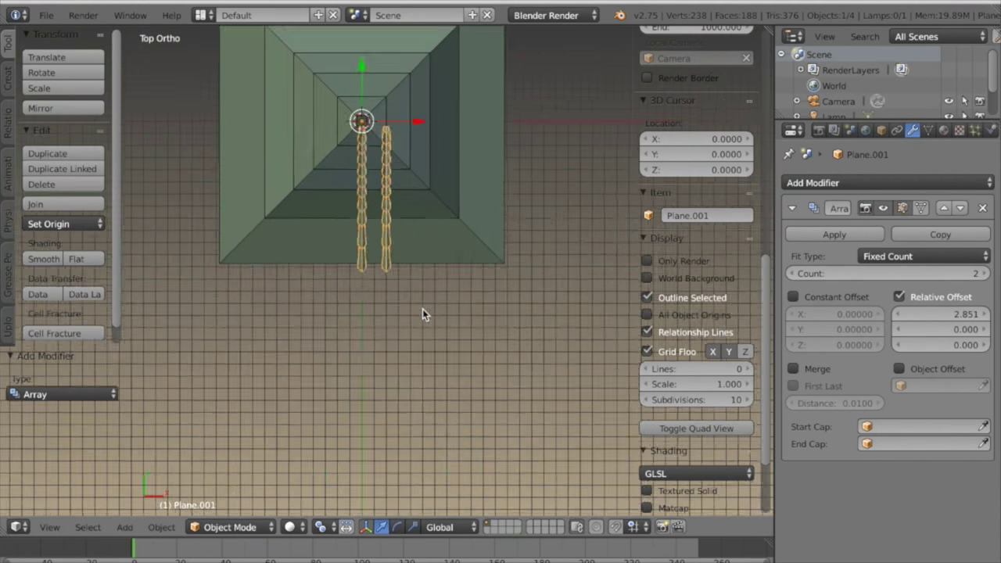
Raise the array count to 5 and move the strips -0.8 along the X axis.
scroll(422, 315, up, 2)
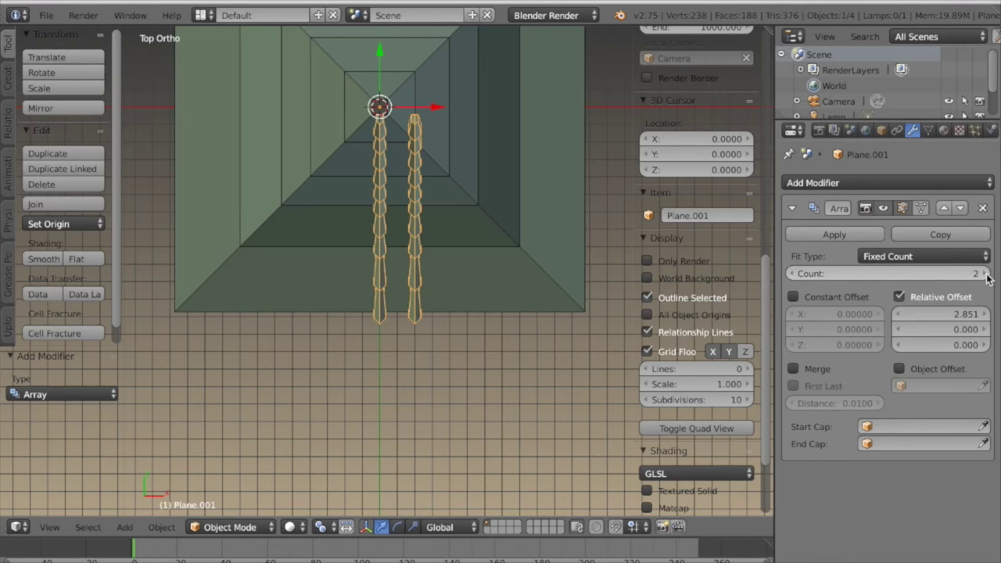
click(987, 274)
click(986, 274)
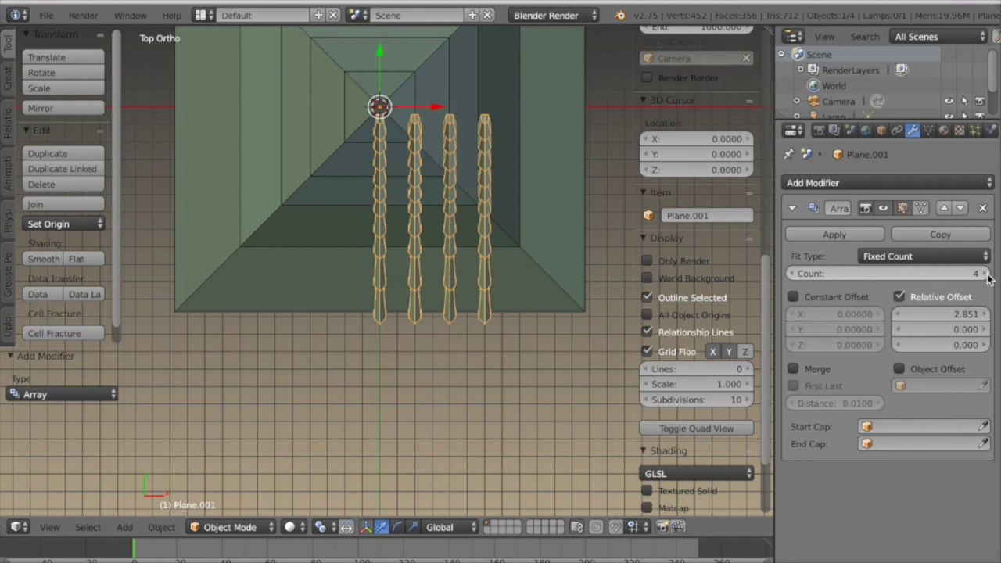
click(986, 274)
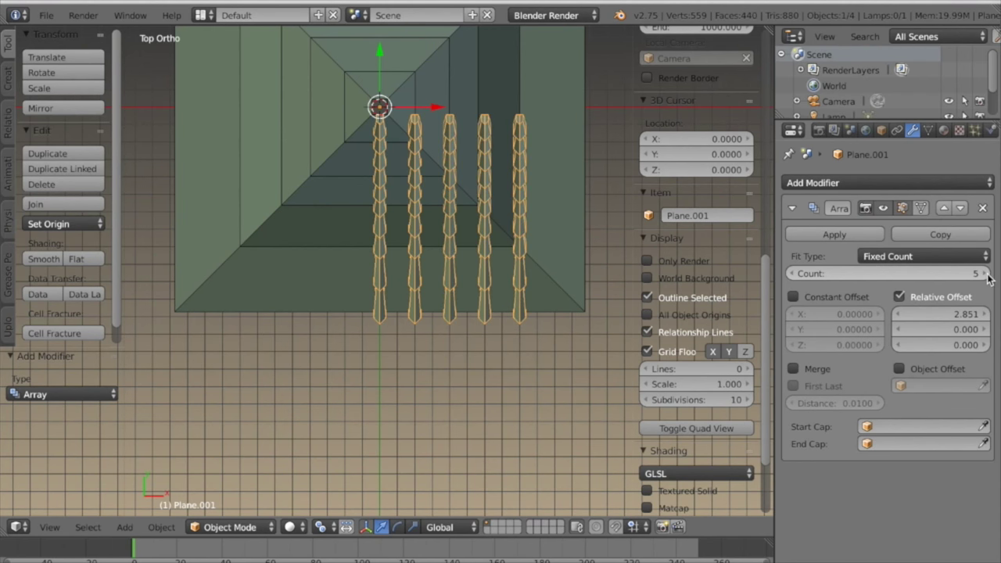
shift+middle_drag(413, 196, 429, 240)
drag(450, 167, 309, 211)
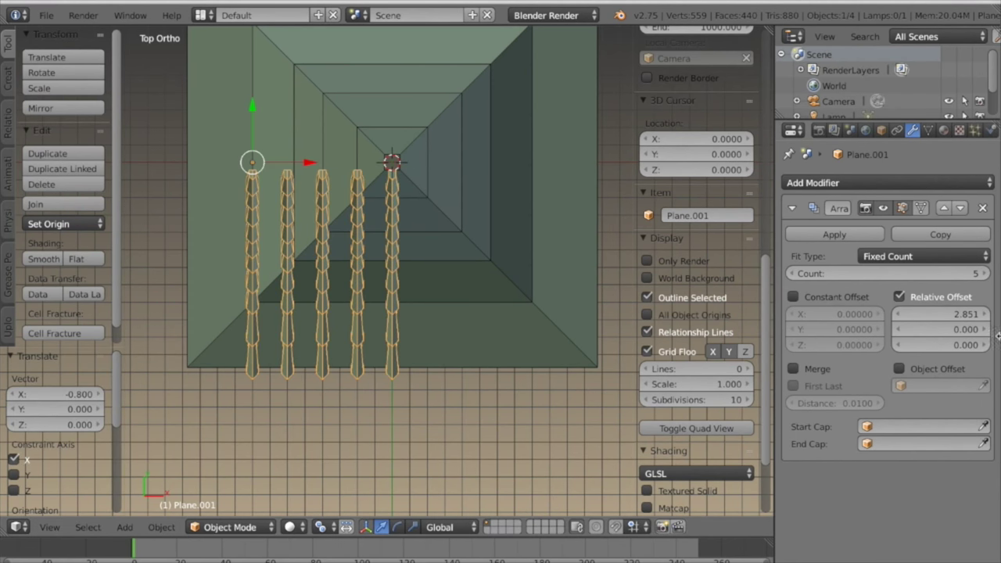
Increase the array count to 9 so the strips span the front side of the roof.
click(984, 274)
click(985, 274)
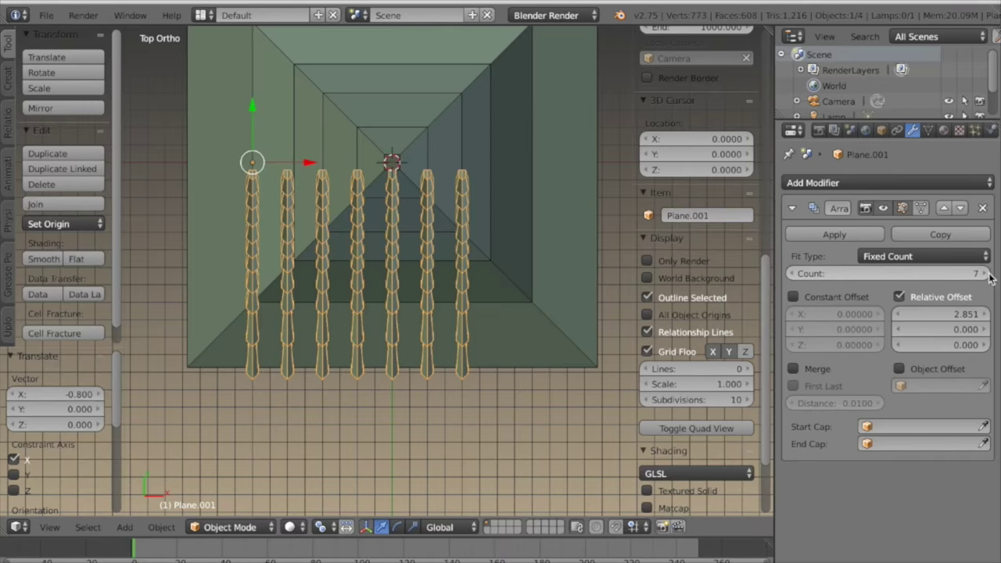
click(985, 274)
click(985, 274)
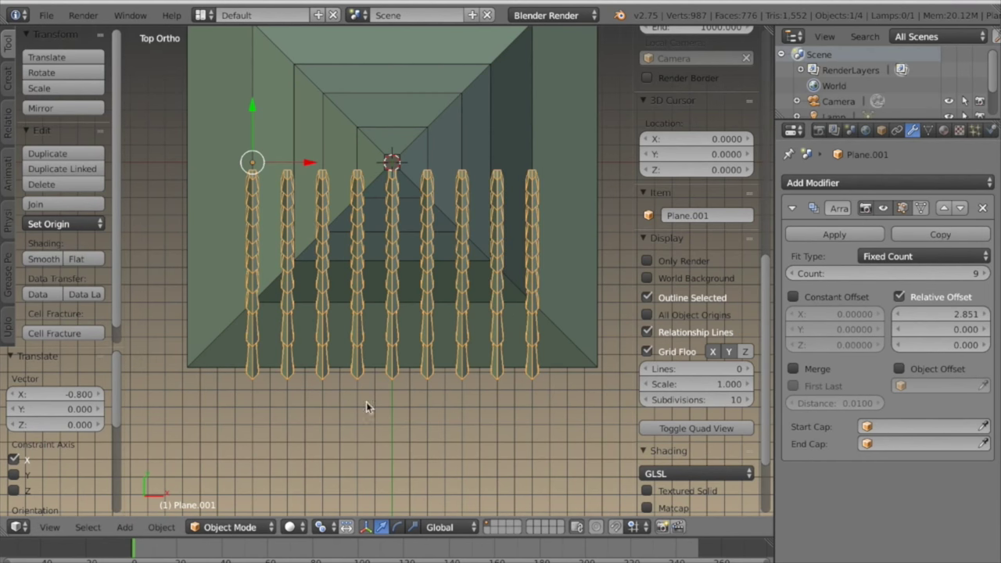
scroll(439, 395, up, 2)
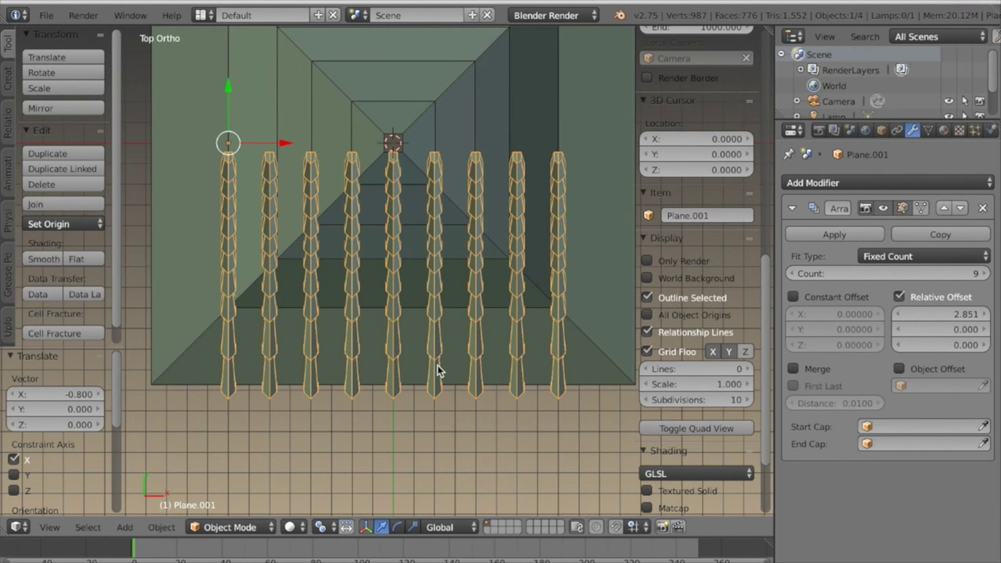
scroll(512, 391, down, 1)
shift+middle_drag(453, 372, 470, 328)
In perspective view, edit the tile strip's mesh and mark seams on the two opposite side edges at its upper end.
key(KP_5)
scroll(442, 375, down, 2)
key(a)
scroll(525, 409, up, 4)
right_click(411, 199)
middle_drag(412, 199, 438, 357)
key(Tab)
right_click(365, 283)
middle_drag(365, 282, 438, 270)
shift+right_click(400, 193)
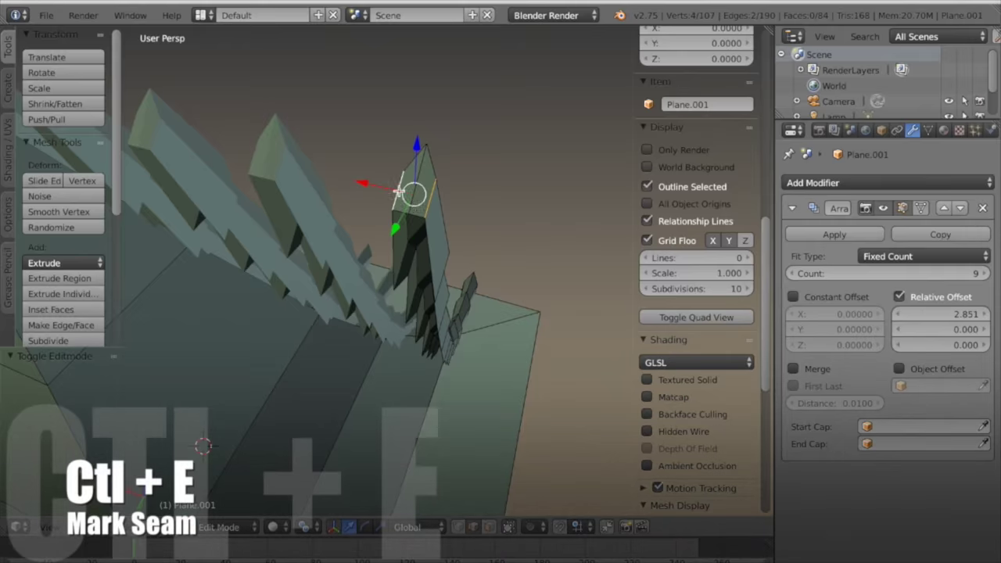
key(ctrl+e)
click(362, 305)
Mark seams on the two matching side edges at the strip's bottom end.
middle_drag(362, 305, 248, 262)
shift+middle_drag(371, 418, 420, 349)
scroll(411, 393, up, 4)
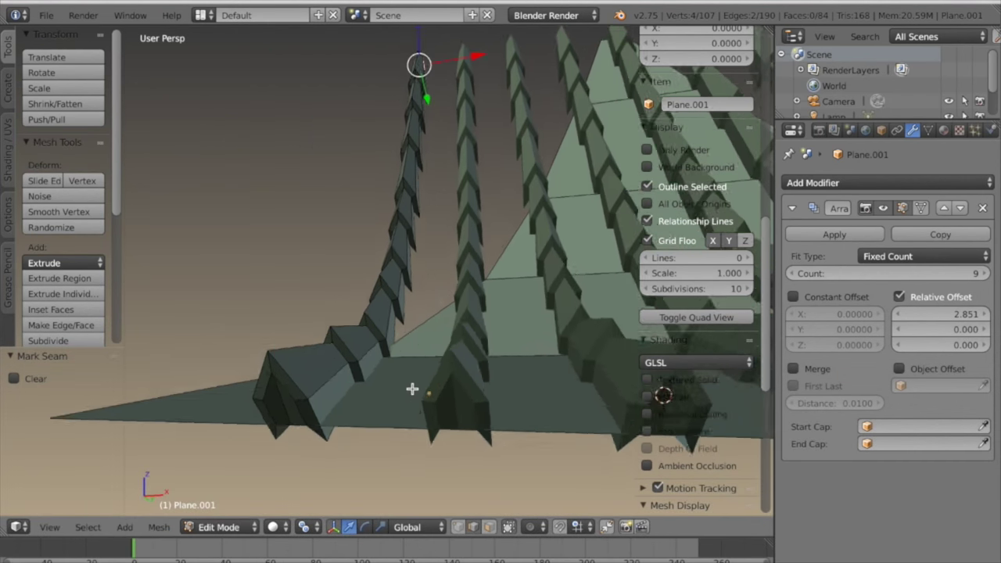
shift+middle_drag(412, 393, 440, 355)
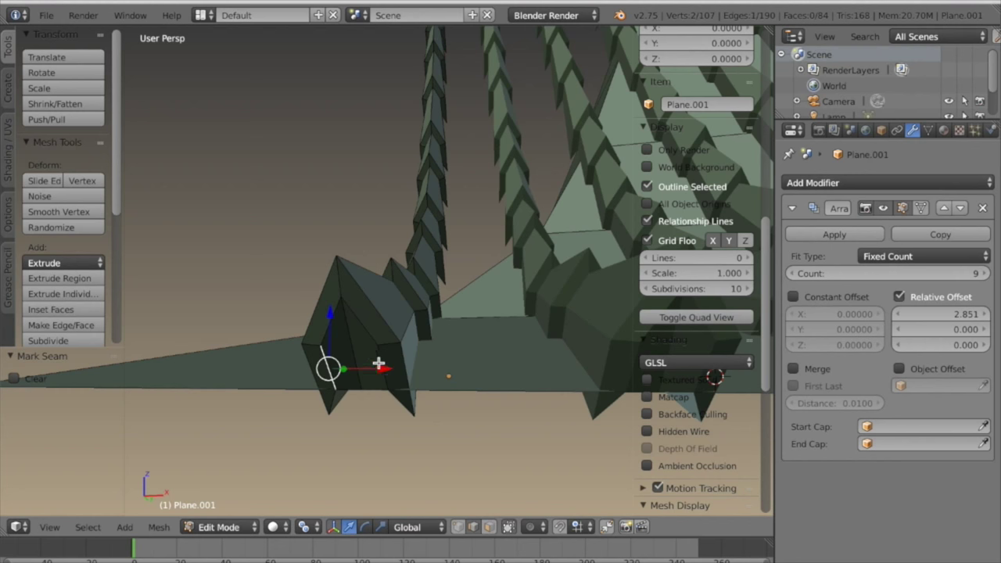
key(ctrl+e)
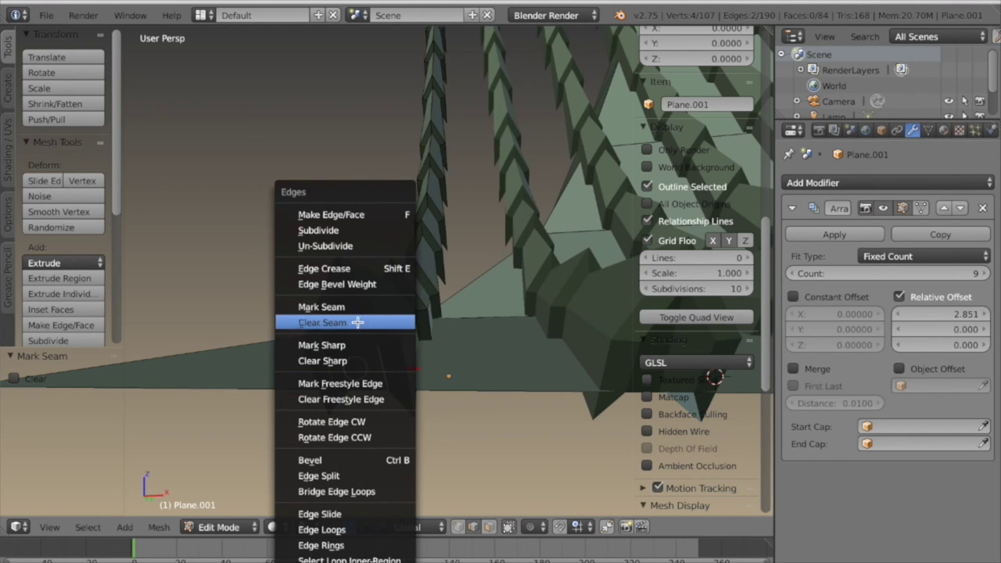
click(395, 322)
Clear the mesh selection and split off a UV/Image Editor area below the 3D view.
scroll(380, 386, down, 6)
key(a)
middle_drag(381, 378, 430, 371)
scroll(461, 366, down, 3)
drag(460, 537, 464, 305)
click(19, 561)
click(40, 461)
scroll(391, 211, up, 3)
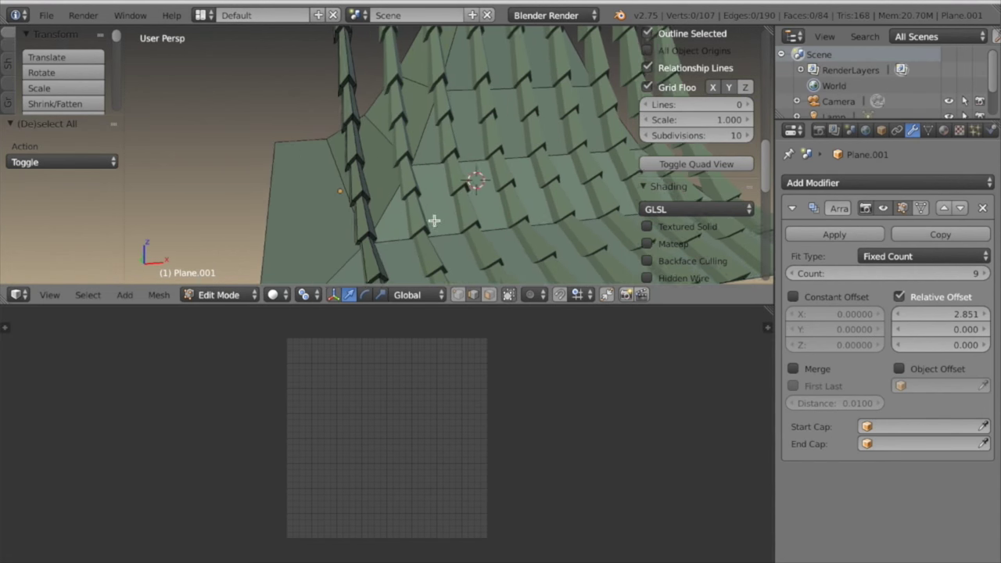
Select a single quad face in the middle of the strip and unwrap it.
right_click(364, 184)
key(u)
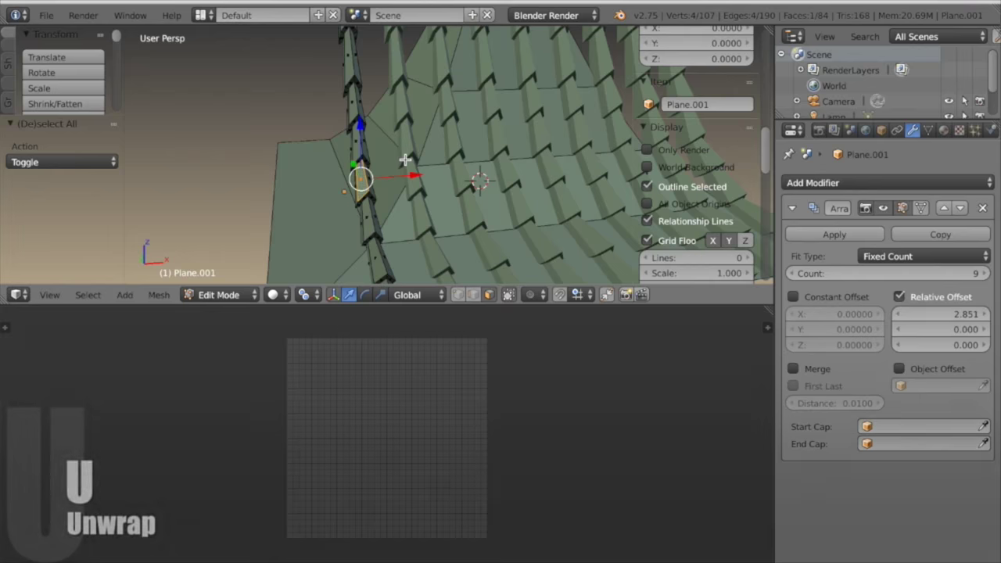
click(405, 160)
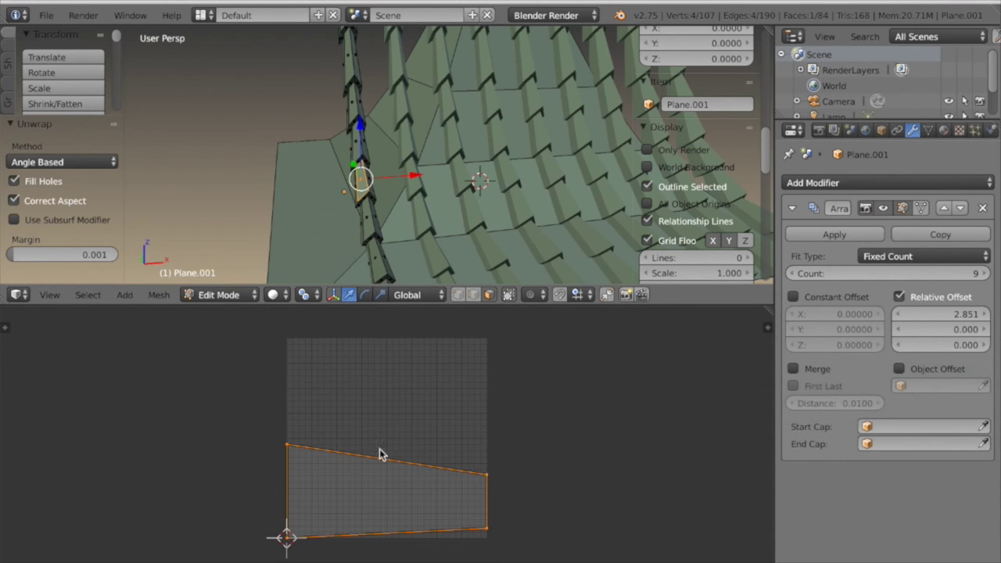
Select the two upper UV vertices of the unwrapped face and align them in Y.
key(a)
scroll(399, 442, down, 6)
click(278, 431)
click(496, 483)
right_click(479, 474)
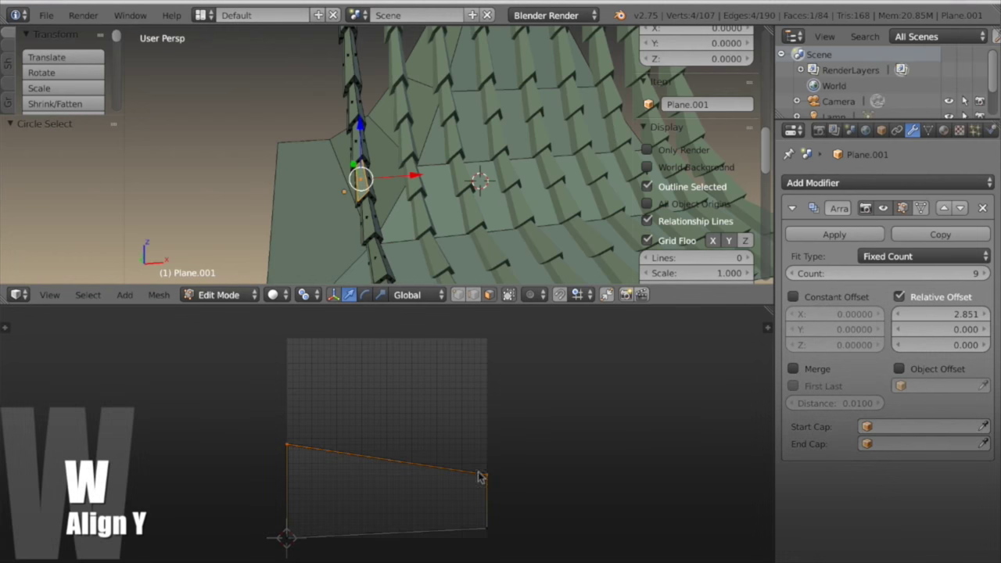
key(w)
click(340, 556)
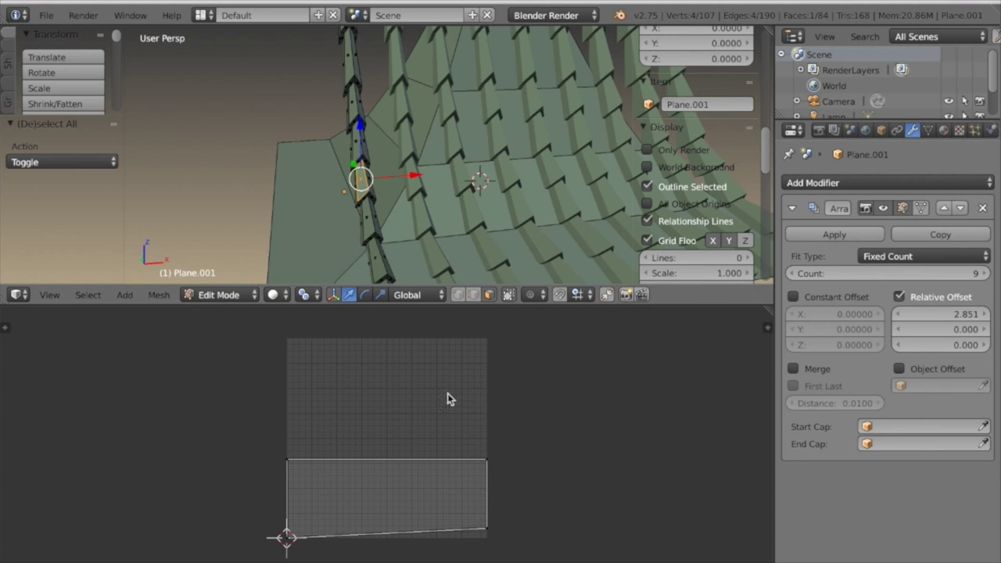
Select only the face's two lower UV vertices and align them in Y.
key(a)
key(a)
key(c)
click(499, 535)
click(278, 540)
key(Escape)
key(w)
click(337, 449)
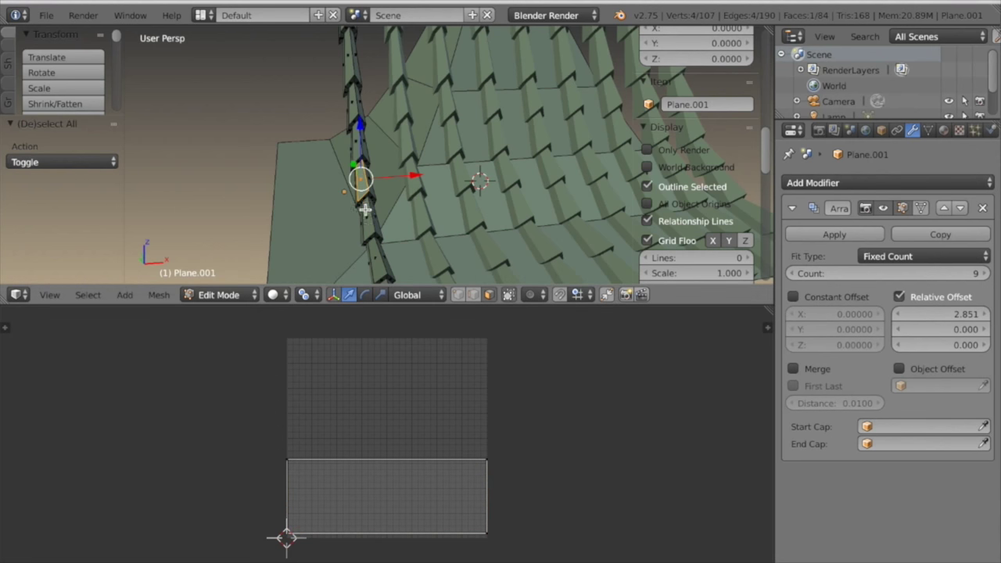
Select all linked faces of the strip and unwrap them with Follow Active Quads using Length Average.
key(l)
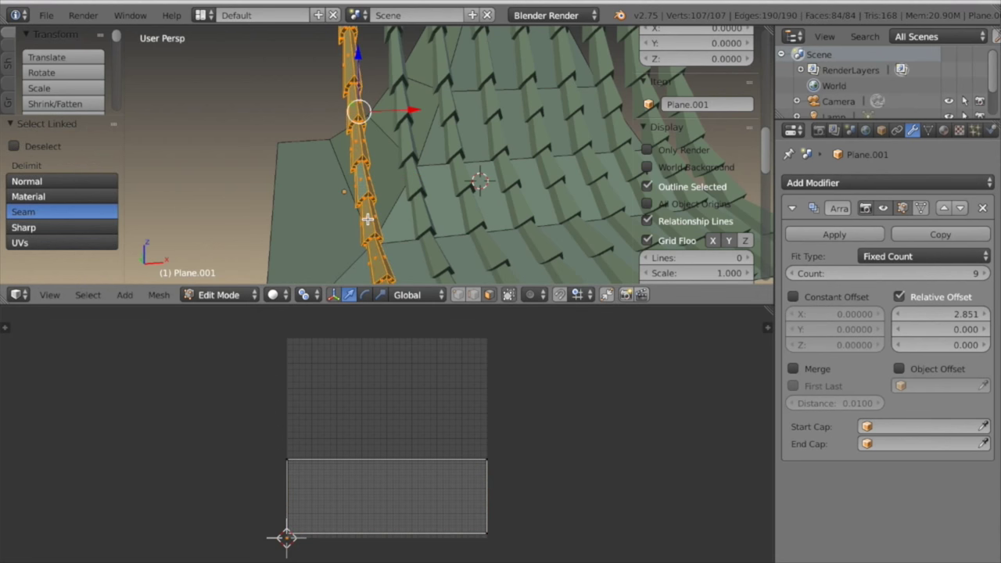
key(u)
click(312, 266)
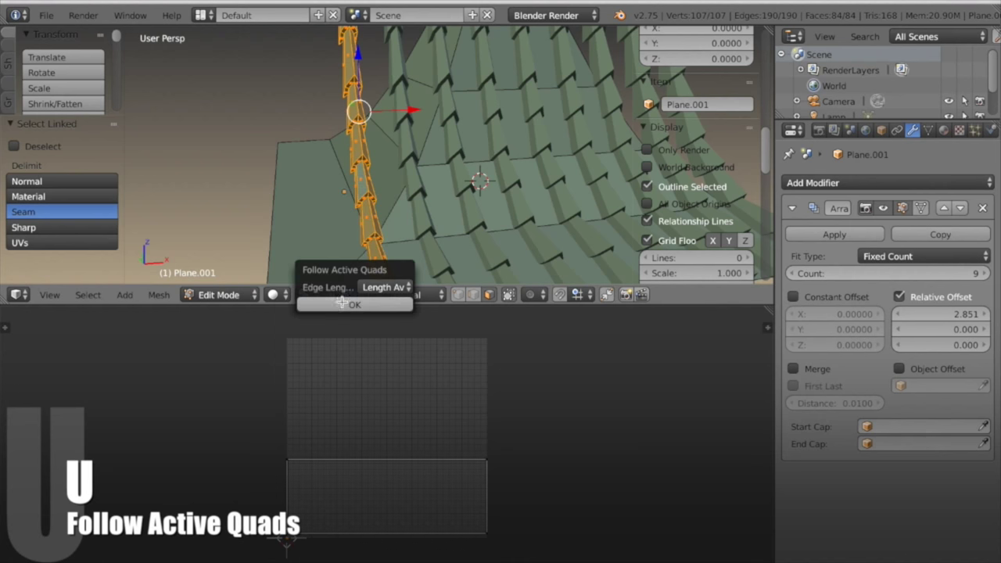
click(357, 306)
scroll(382, 425, down, 3)
scroll(382, 426, up, 1)
middle_drag(389, 424, 273, 392)
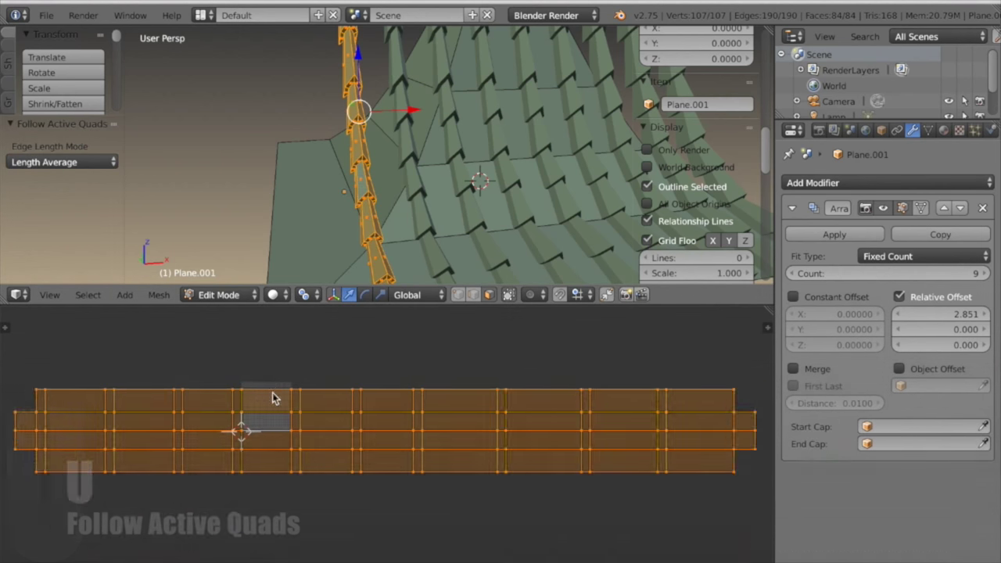
Move the strip's complete UV layout by -1.280 in X and -1.221 in Y.
scroll(313, 422, down, 1)
key(g)
right_click(351, 475)
key(a)
key(a)
key(g)
click(347, 485)
Enlarge the 3D view again, leave mesh editing and apply the Array modifier to the tile strips.
middle_drag(501, 205, 483, 302)
key(ctrl+Up)
middle_drag(490, 172, 416, 166)
scroll(353, 289, down, 3)
middle_drag(359, 292, 384, 287)
scroll(383, 277, up, 3)
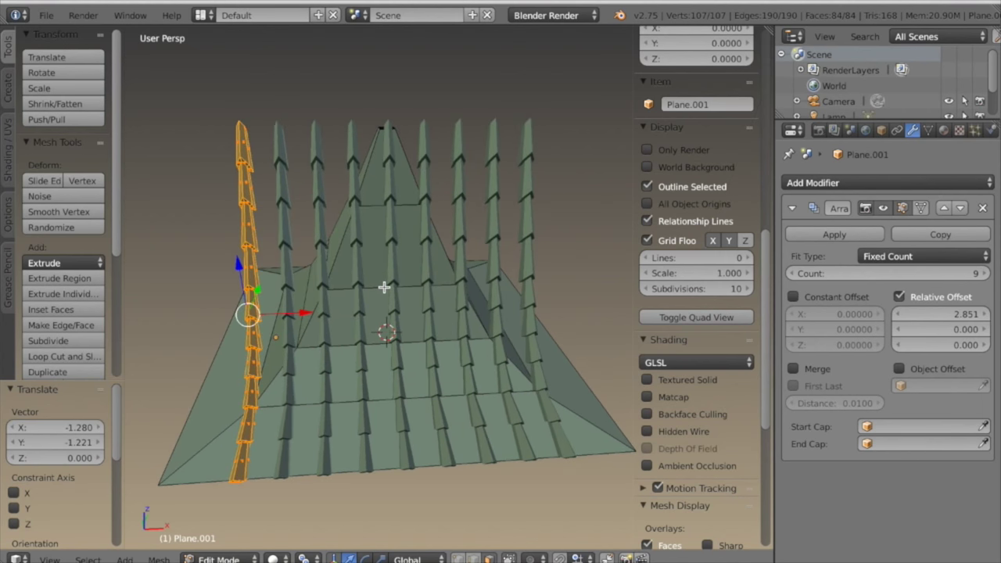
key(KP_4)
key(Tab)
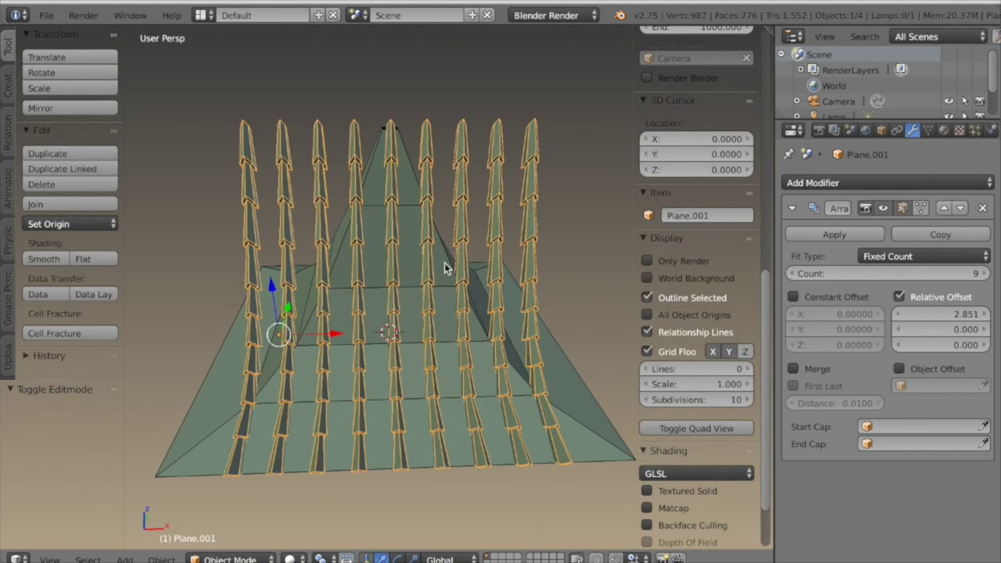
click(876, 240)
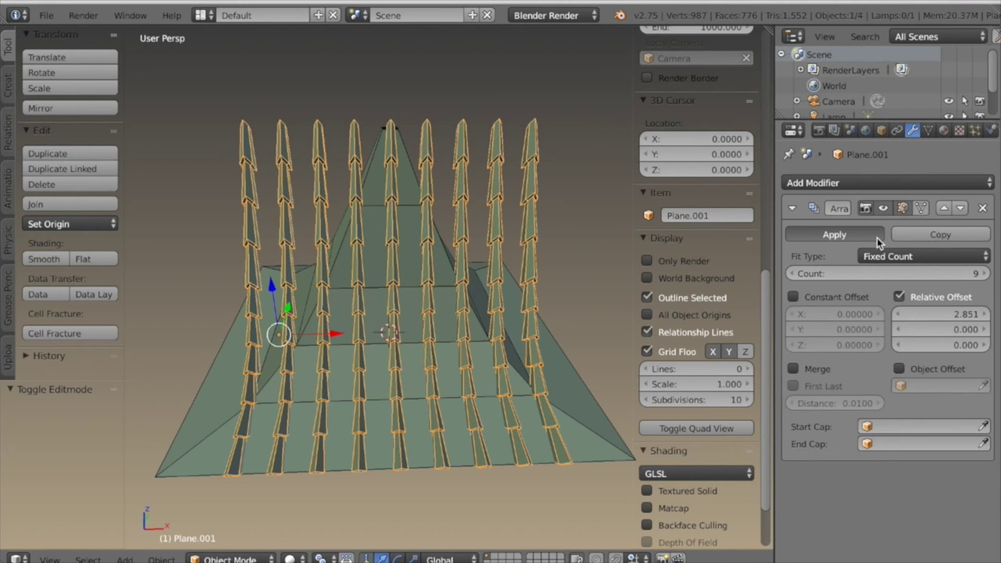
In top orthographic view, edit the tile strips' mesh and bisect them all along the roof's lower-right diagonal ridge.
key(KP_7)
key(KP_5)
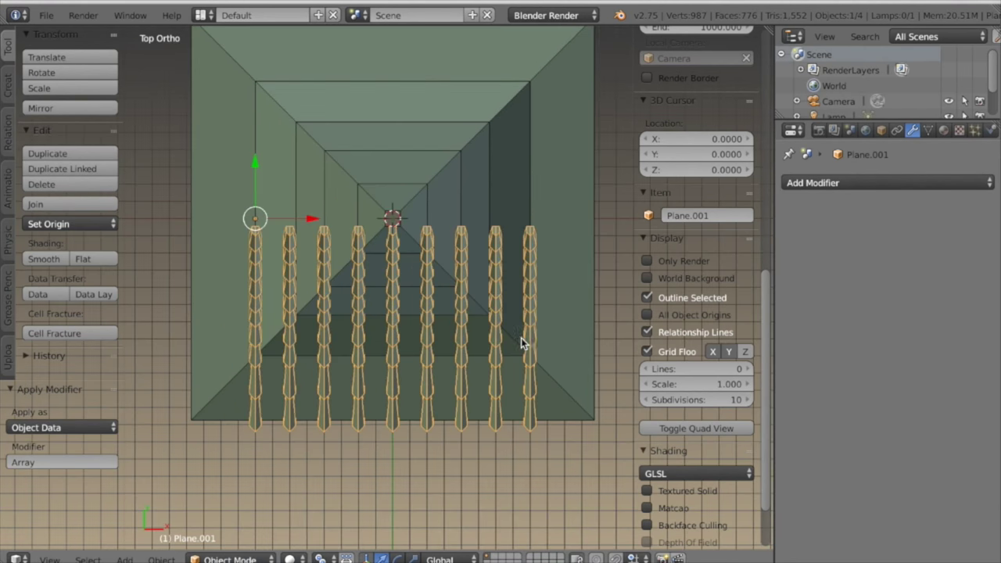
key(a)
key(a)
key(a)
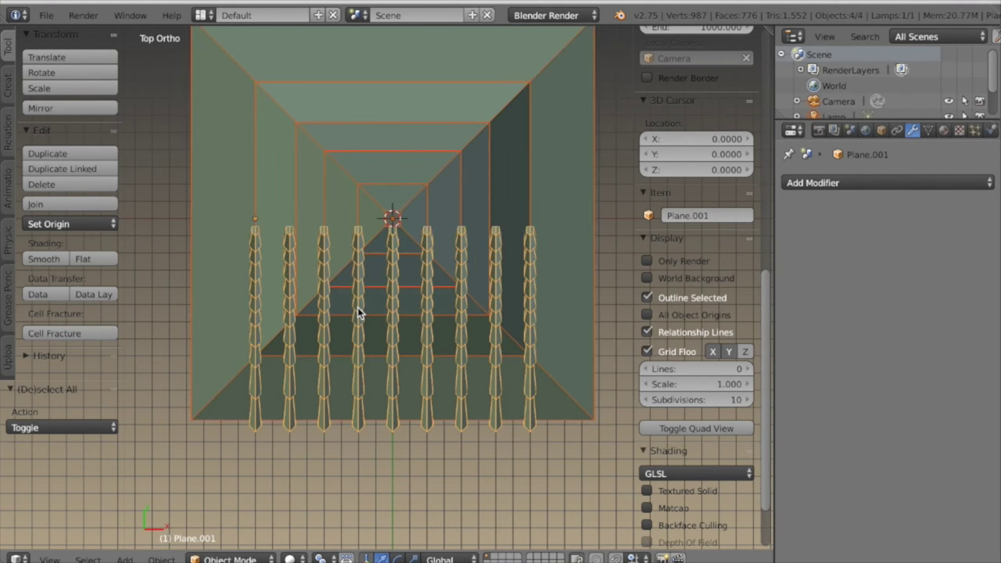
right_click(359, 307)
key(Tab)
scroll(375, 381, up, 3)
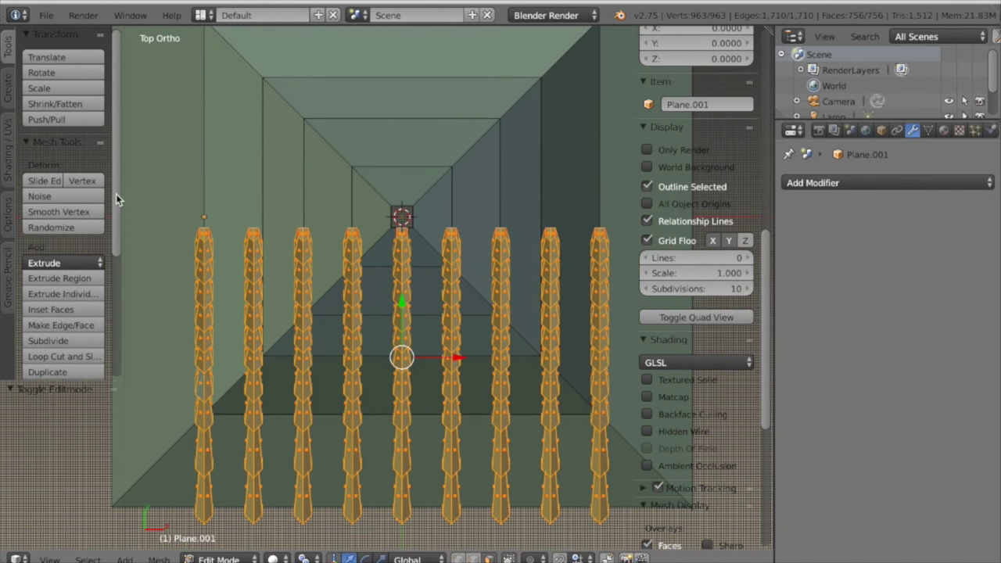
scroll(68, 219, down, 3)
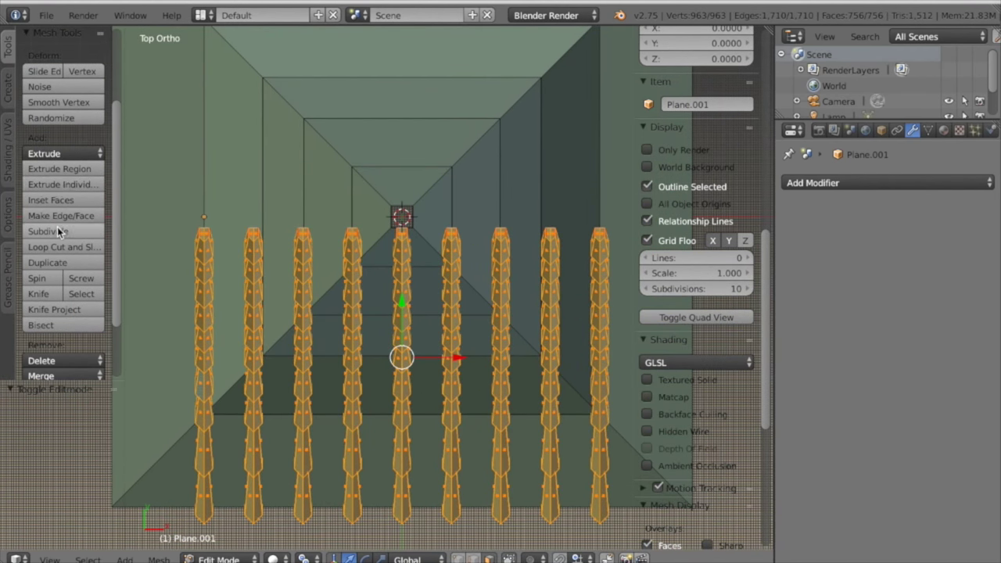
click(44, 311)
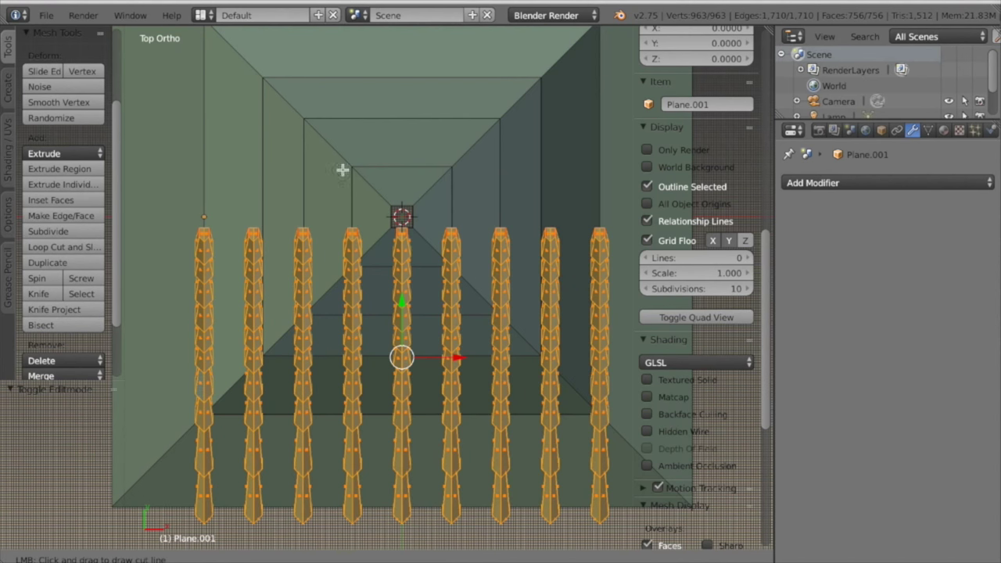
mouse_move(352, 166)
mouse_down()
mouse_move(438, 280)
mouse_move(639, 469)
mouse_move(701, 513)
mouse_up()
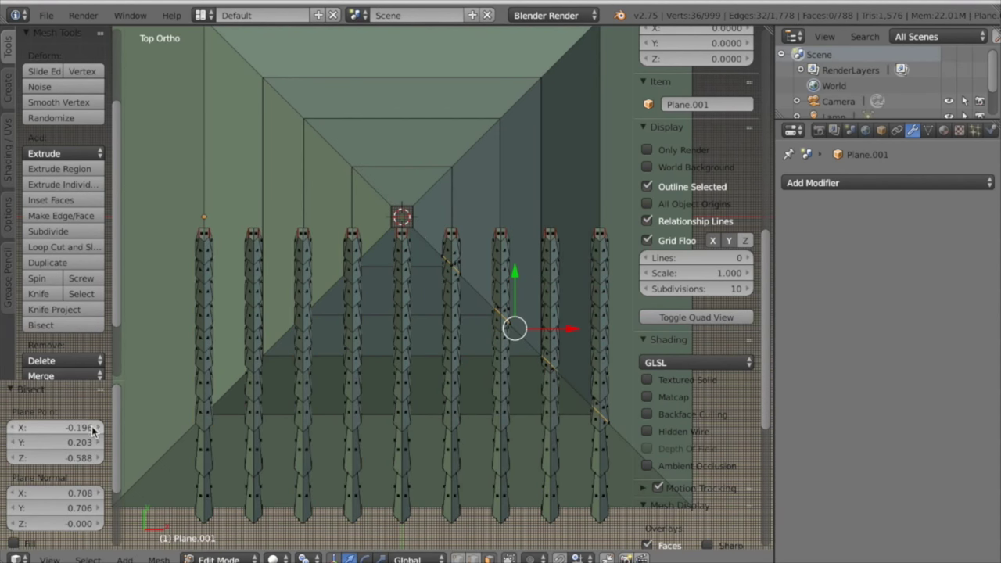
Clear the strip geometry on the outer side of the bisect cut.
scroll(69, 452, down, 2)
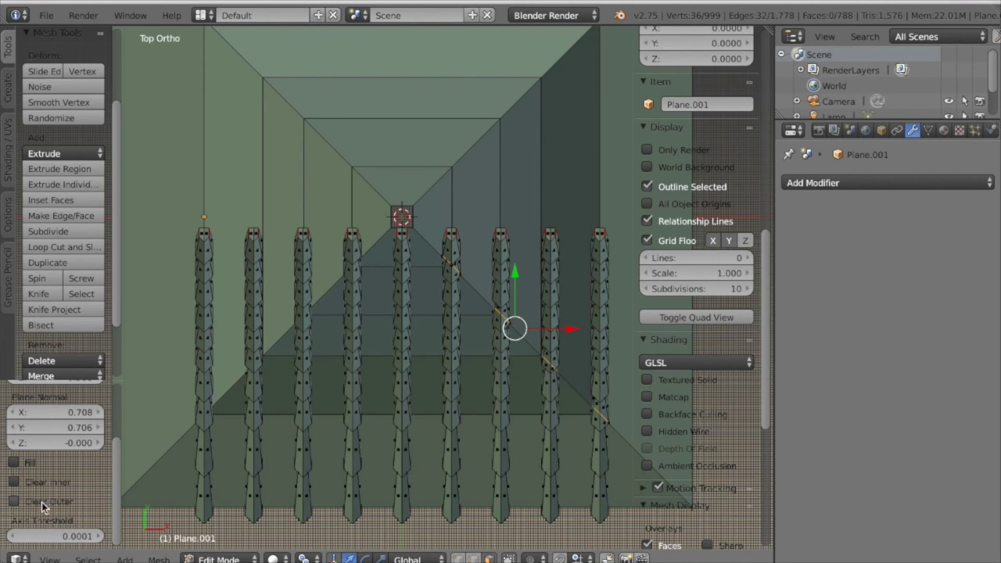
click(14, 501)
scroll(304, 419, down, 1)
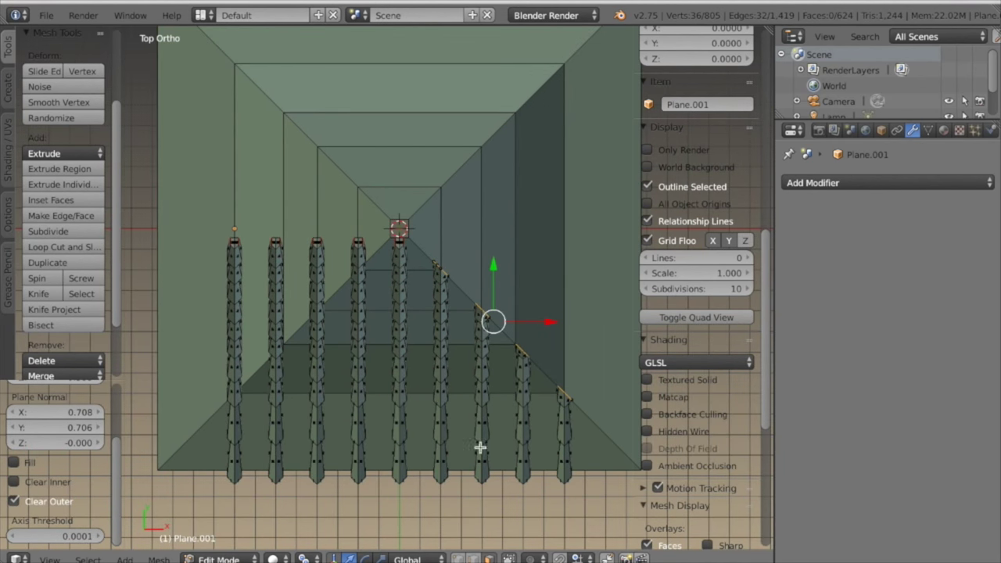
Select all the strips and bisect them along the roof's lower-left diagonal ridge, clearing the outer side.
key(a)
key(a)
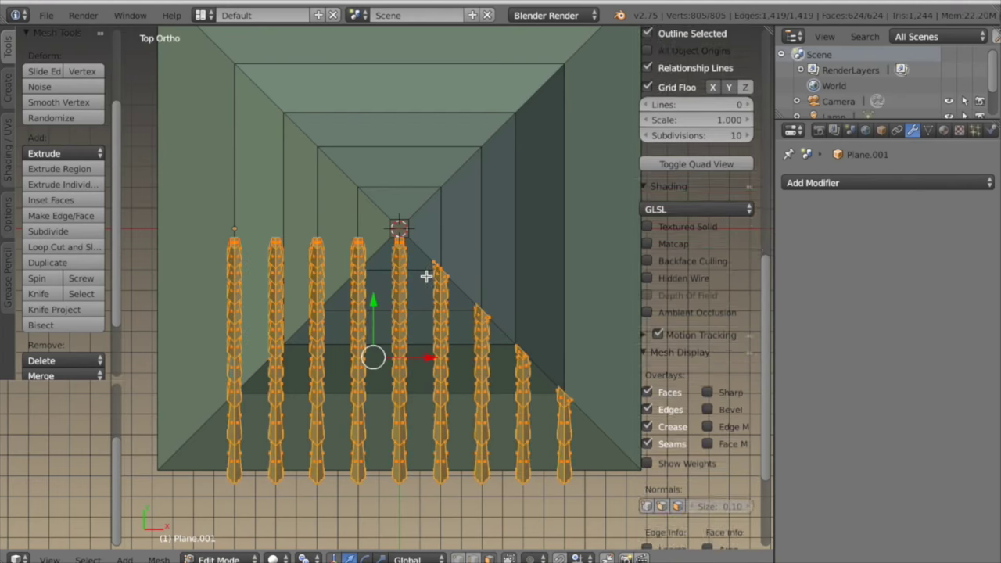
shift+middle_drag(374, 303, 374, 362)
click(74, 328)
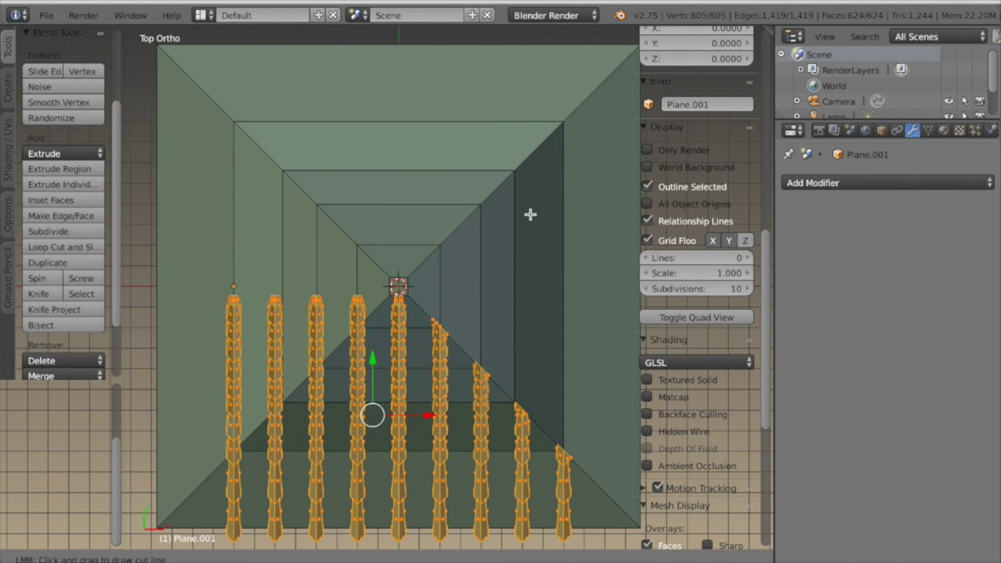
drag(456, 229, 510, 175)
Near the roof's peak, select the stray floating fragment beside the central strip in wireframe and delete it.
middle_drag(369, 290, 426, 241)
scroll(411, 306, up, 3)
shift+middle_drag(349, 402, 410, 494)
scroll(425, 302, down, 2)
scroll(438, 406, up, 2)
shift+middle_drag(476, 308, 363, 476)
scroll(414, 402, up, 2)
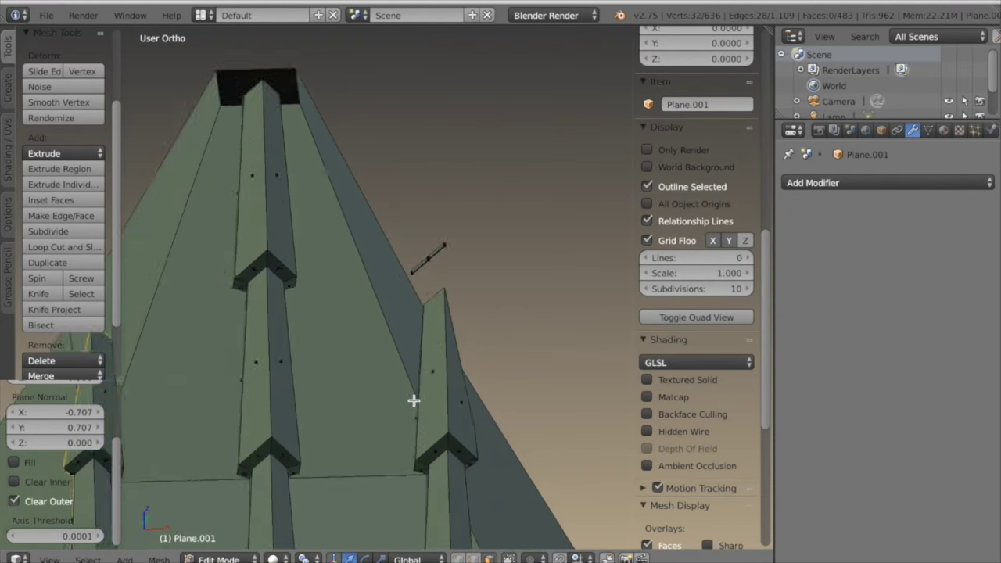
scroll(420, 389, up, 4)
middle_drag(444, 304, 449, 308)
key(a)
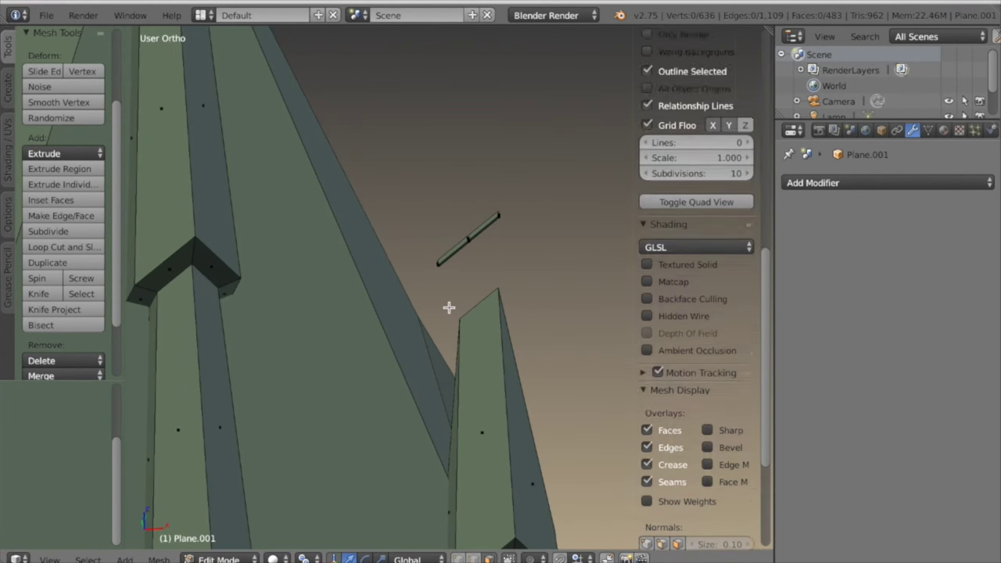
key(z)
click(478, 248)
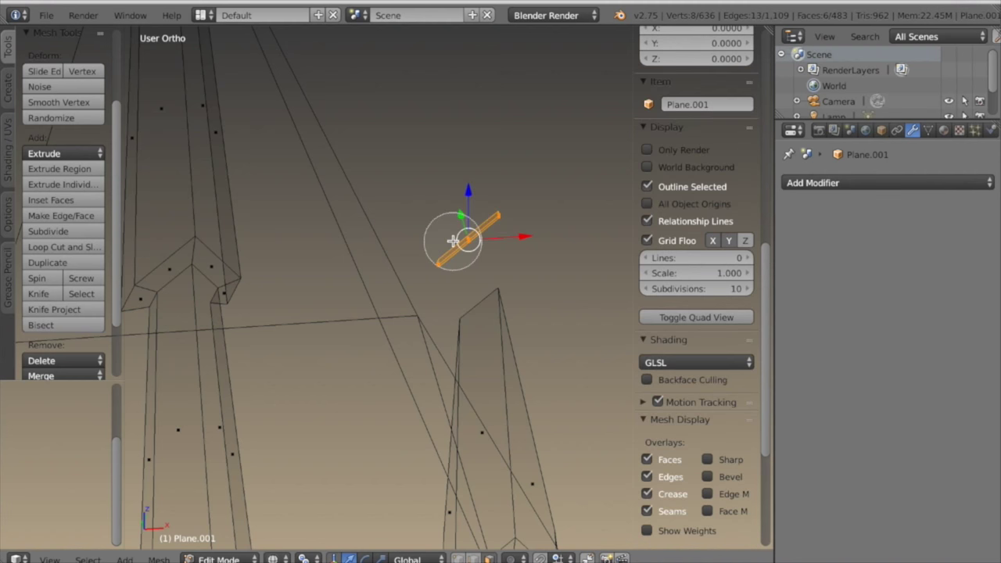
key(x)
click(421, 136)
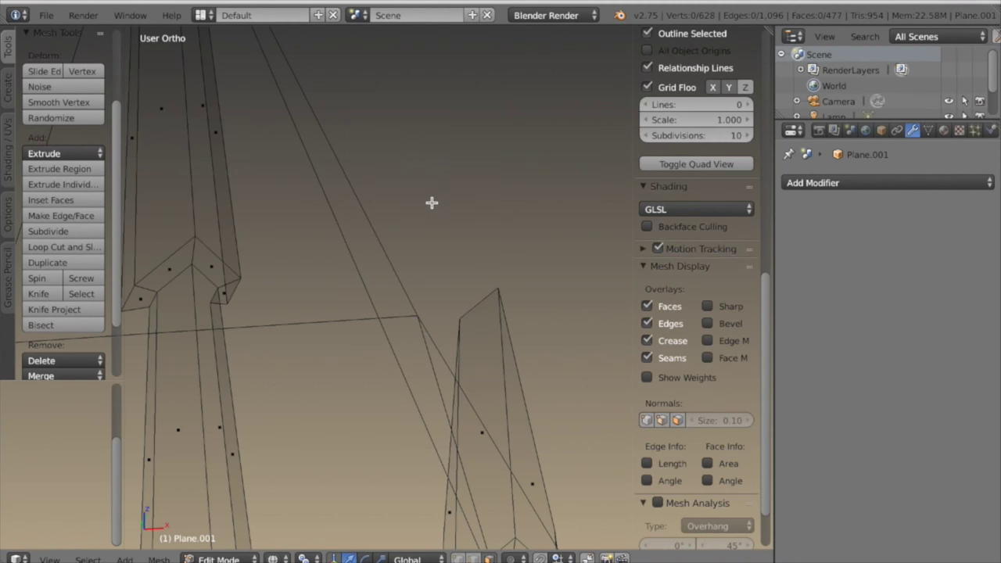
Leave mesh editing, restore solid shading and examine the trimmed strips in perspective.
scroll(431, 199, down, 5)
scroll(414, 368, up, 2)
mouse_move(425, 389)
middle_down()
mouse_move(413, 347)
mouse_move(409, 368)
mouse_move(422, 367)
mouse_move(414, 350)
mouse_move(418, 371)
mouse_move(386, 347)
middle_up()
scroll(420, 367, down, 3)
key(Tab)
key(z)
key(KP_5)
scroll(409, 406, up, 2)
middle_drag(407, 406, 433, 338)
middle_drag(521, 266, 433, 344)
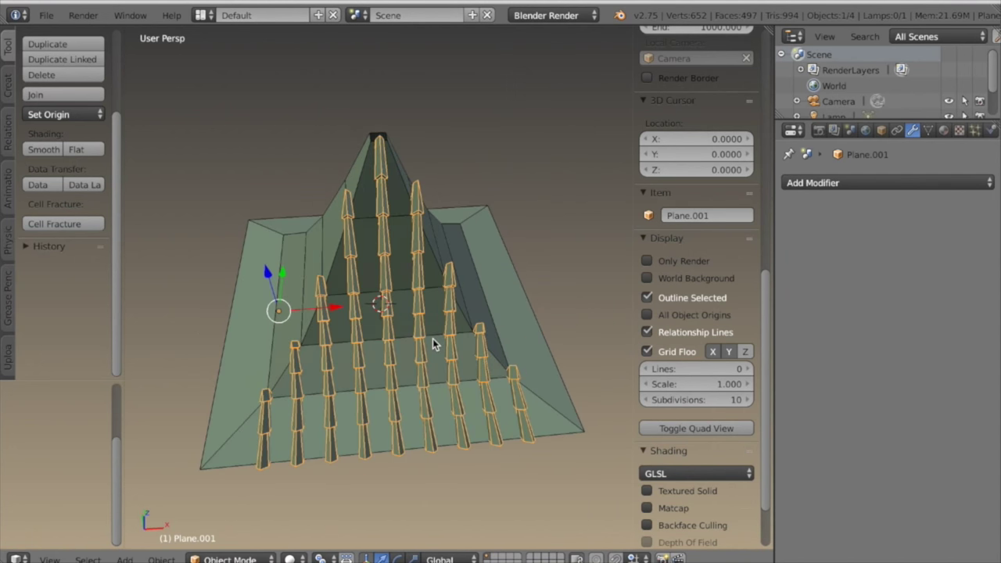
In top orthographic view, select all the tile strips' mesh for editing and set the pivot point to 3D Cursor.
key(KP_7)
key(KP_5)
scroll(433, 343, up, 2)
key(Tab)
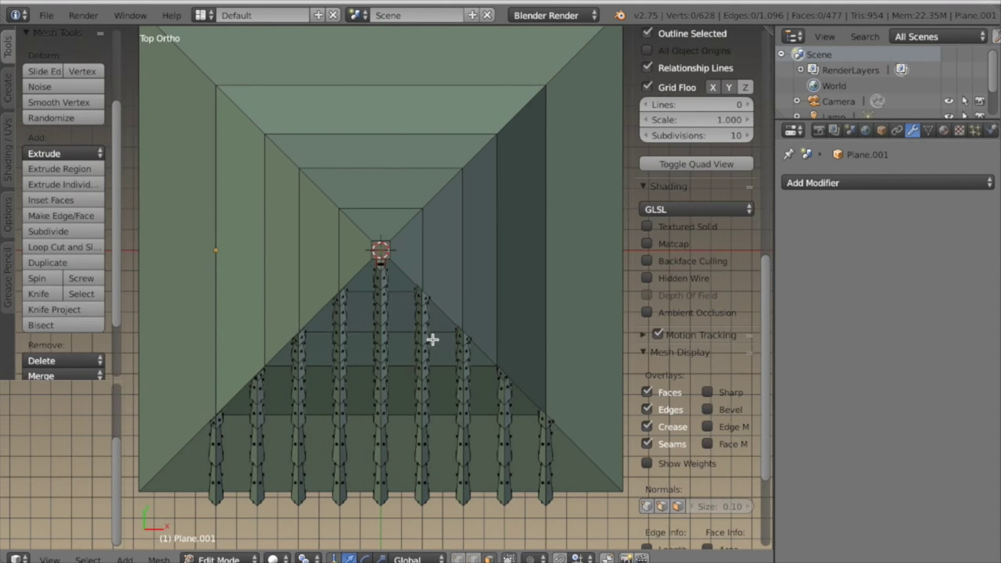
key(a)
shift+middle_drag(435, 348, 441, 336)
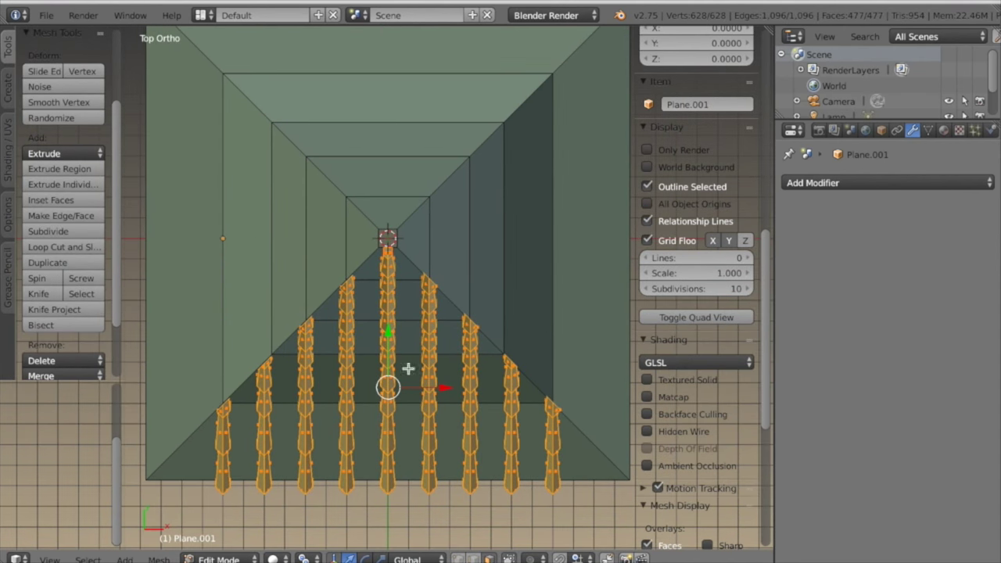
click(305, 558)
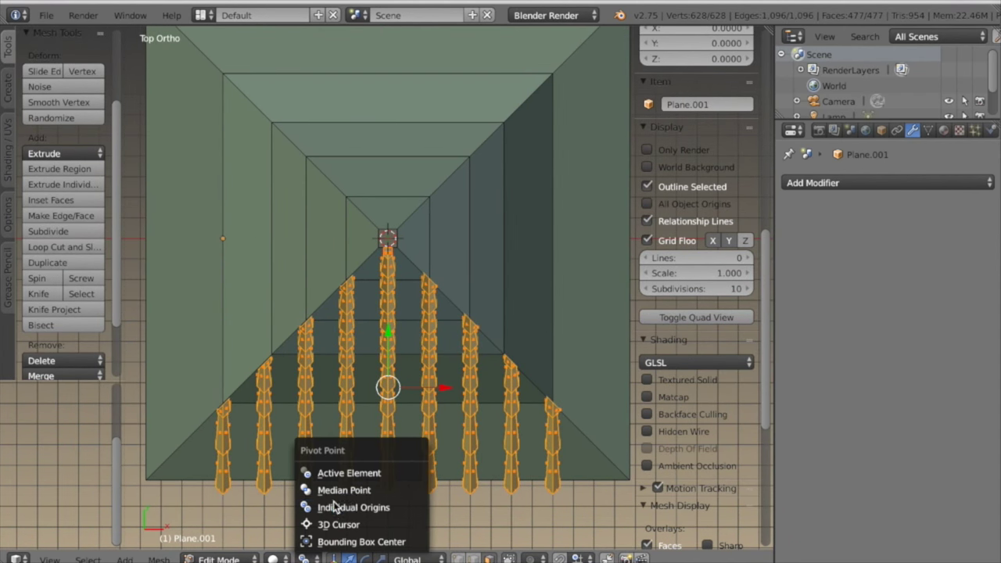
click(338, 525)
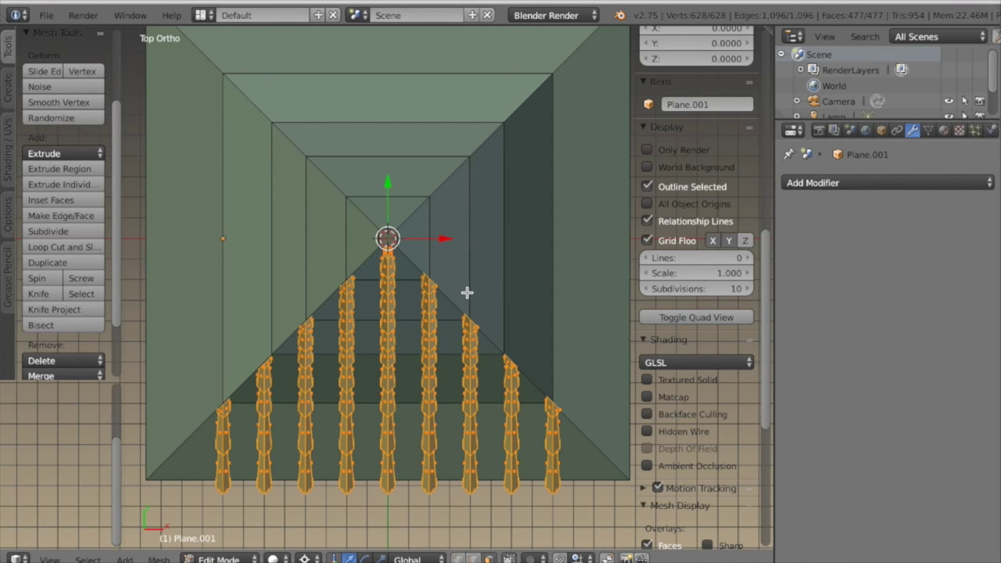
shift+middle_drag(467, 292, 468, 288)
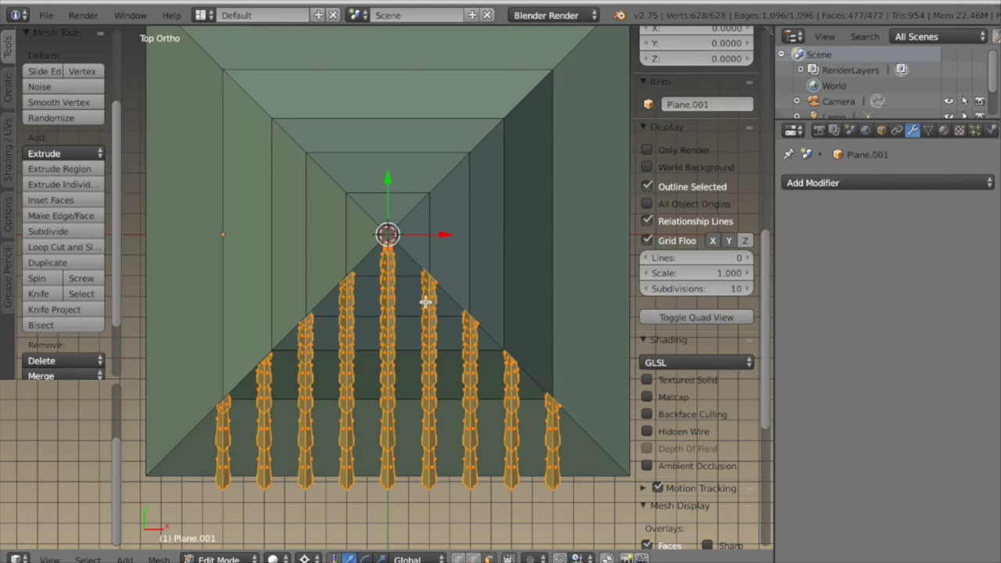
Duplicate the strips in place, rotate them 90 degrees about Z, and repeat until all four roof sides are covered.
key(shift+d)
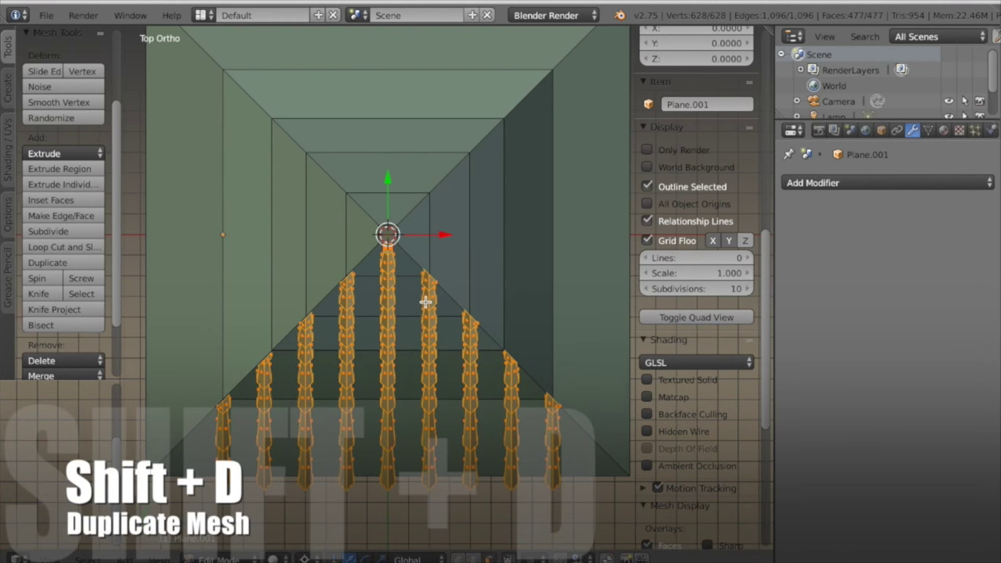
key(shift+d)
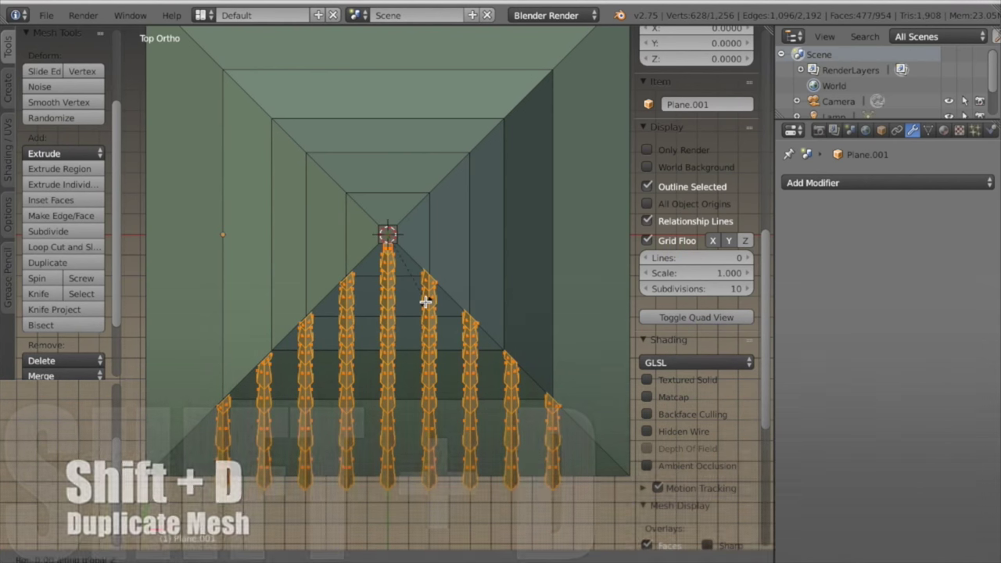
right_click(424, 302)
text(rz90)
key(Return)
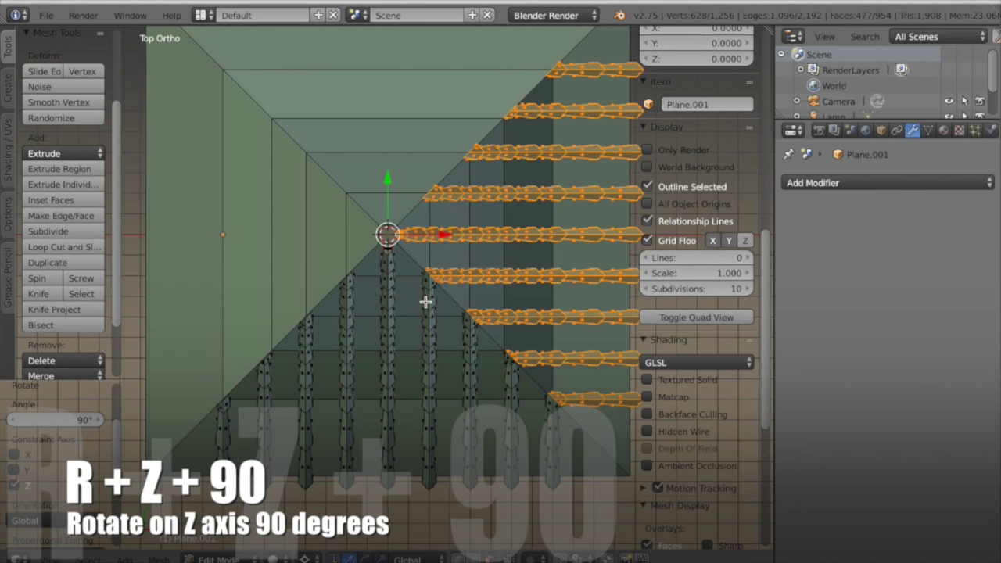
key(shift+r)
key(shift+r)
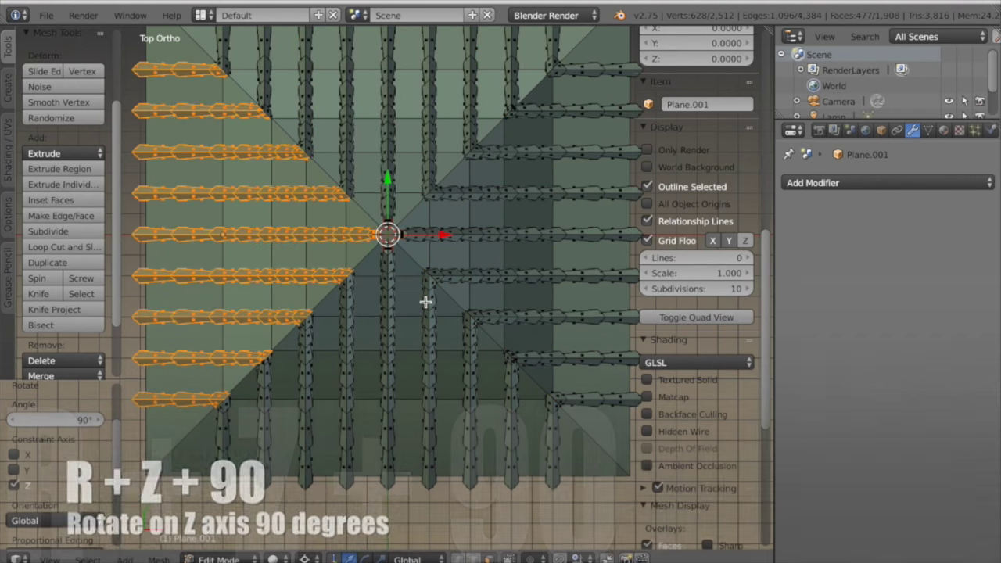
middle_drag(425, 302, 474, 328)
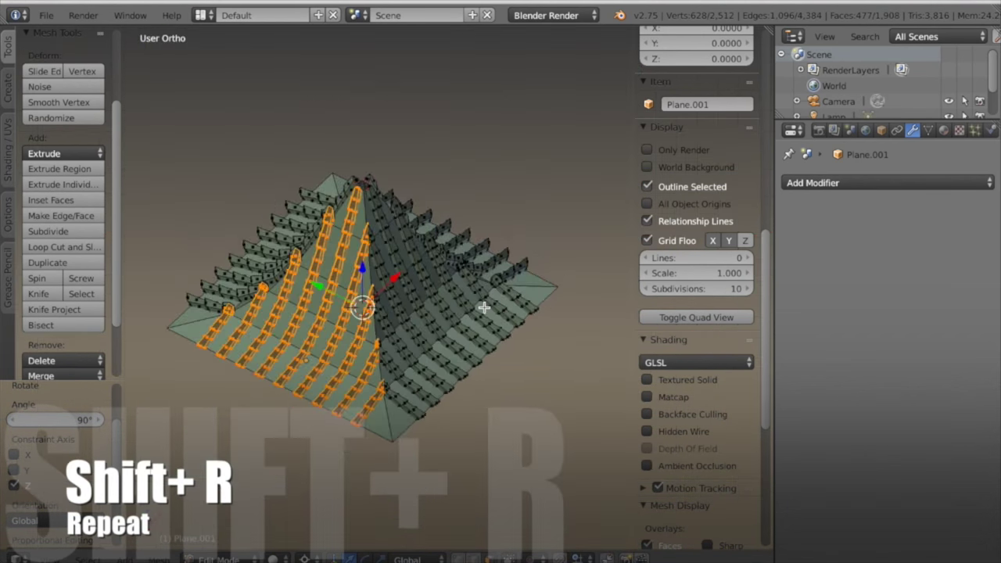
key(Tab)
Open the roof's mesh for editing and select the edge loops along its diagonal ridges.
scroll(473, 342, up, 3)
scroll(473, 343, down, 3)
middle_drag(473, 343, 397, 414)
scroll(420, 396, up, 2)
middle_drag(359, 491, 335, 465)
right_click(356, 468)
key(Tab)
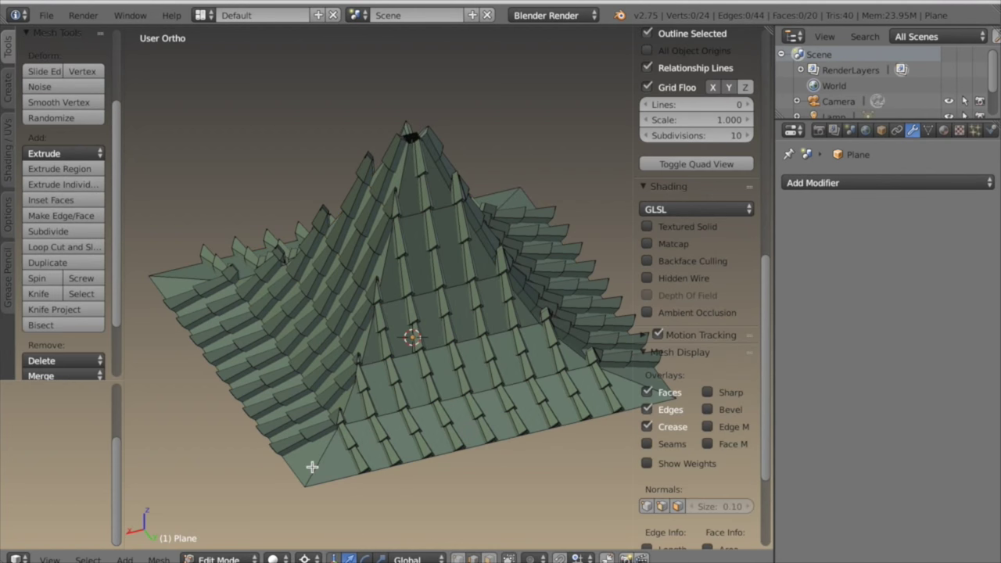
alt+right_click(312, 467)
middle_drag(318, 431, 331, 393)
alt+shift+right_click(310, 463)
middle_drag(311, 463, 254, 410)
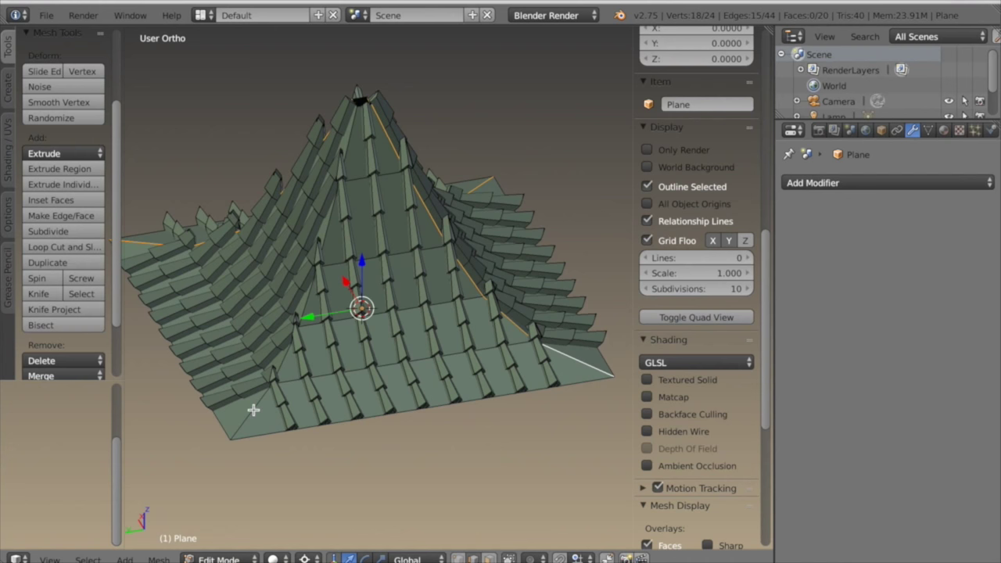
Duplicate the selected ridge edges and raise the copy 0.336 along Z.
key(shift+d)
key(z)
click(510, 344)
middle_drag(510, 344, 425, 255)
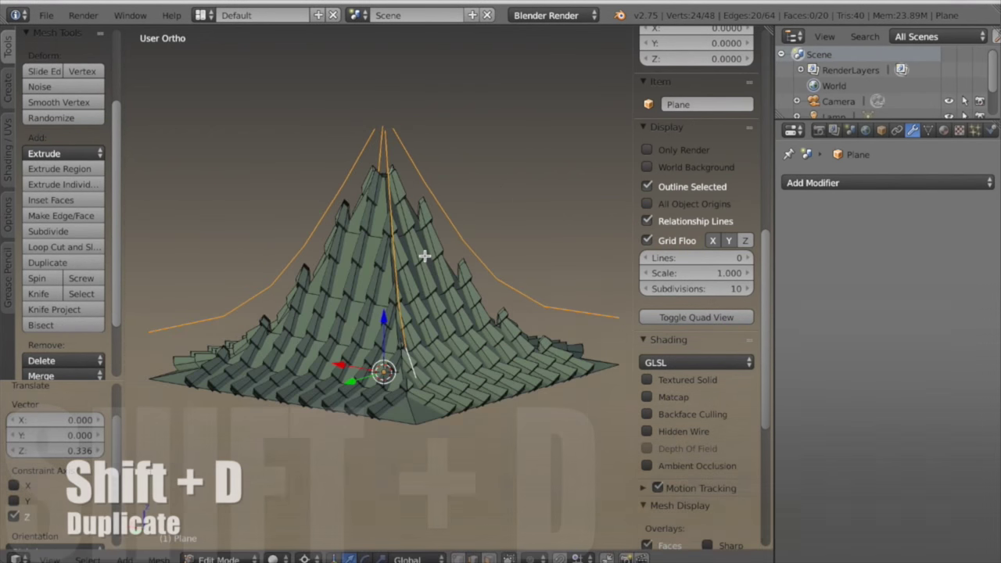
key(KP_7)
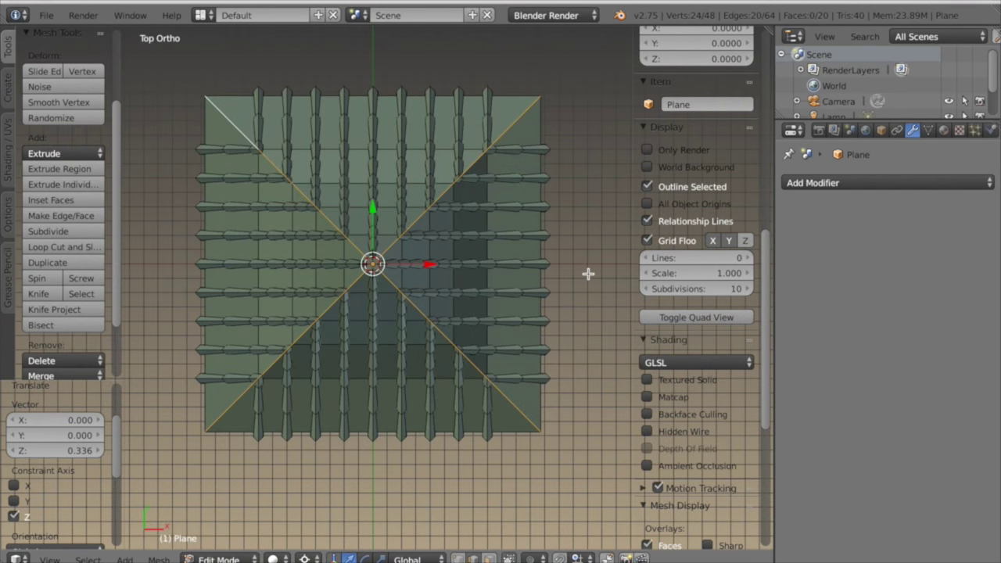
scroll(582, 304, up, 2)
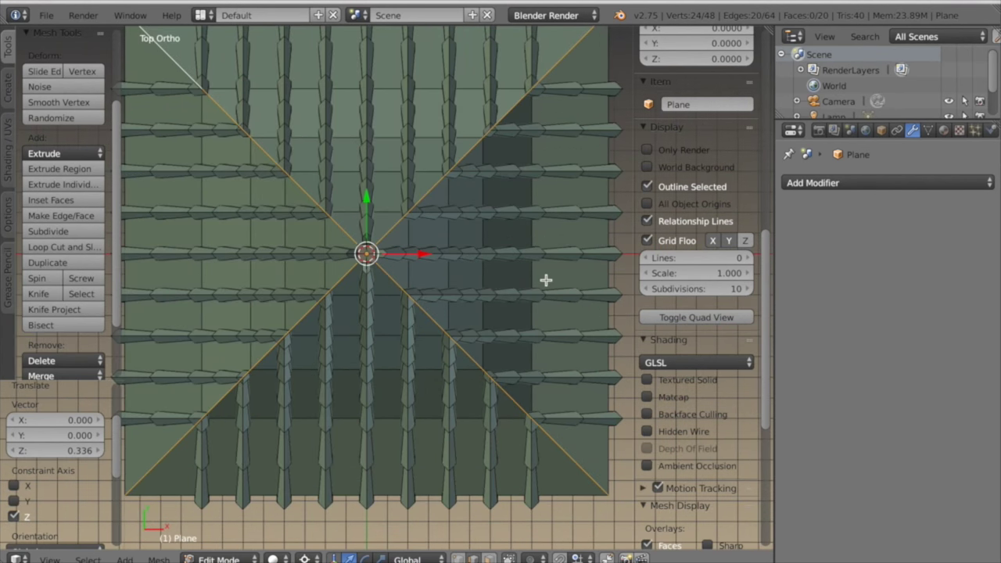
scroll(546, 280, down, 2)
middle_drag(533, 323, 527, 283)
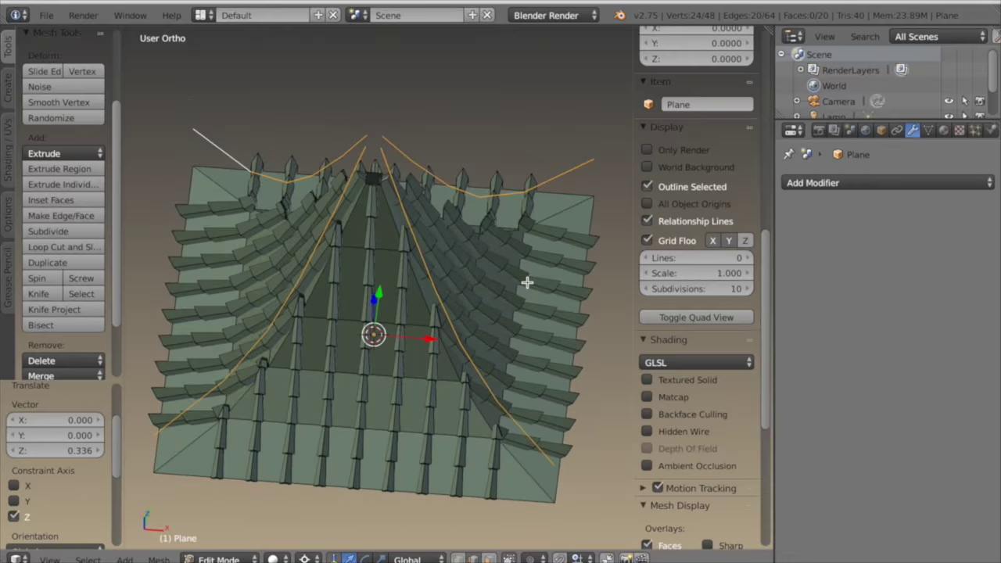
Separate the raised ridge edges into their own object and open that object for editing.
key(Tab)
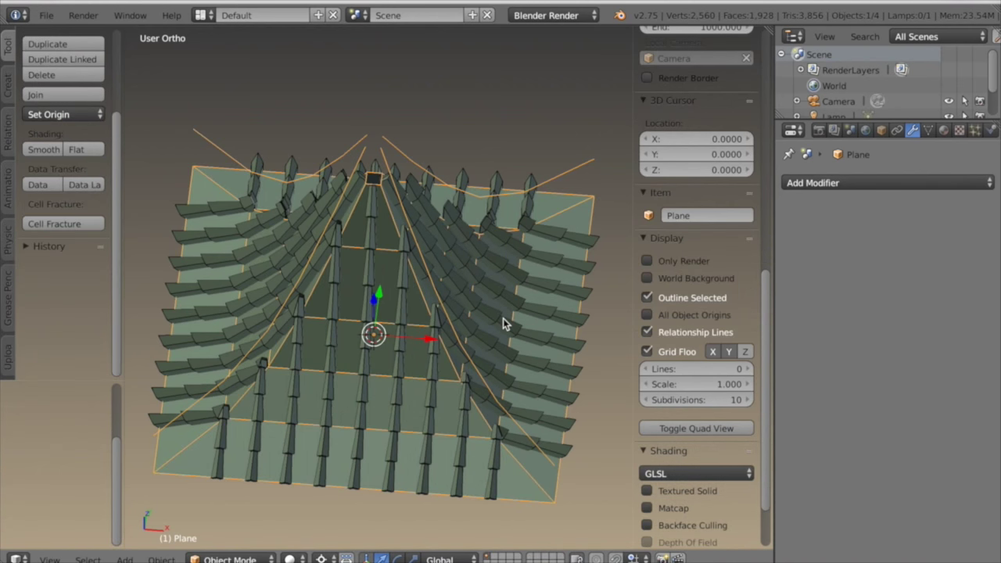
key(Tab)
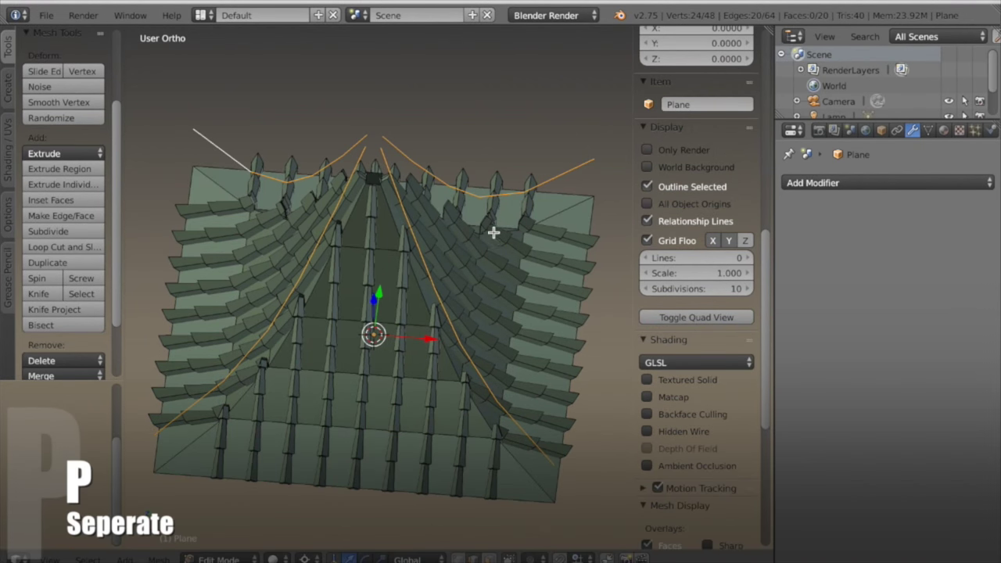
key(p)
click(489, 232)
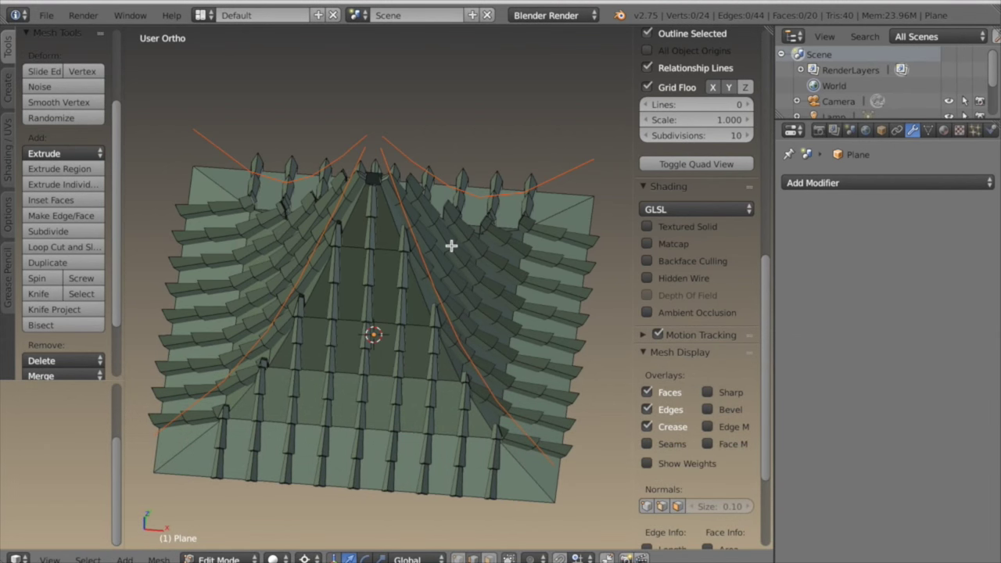
key(Tab)
key(Tab)
key(Tab)
right_click(352, 153)
key(Tab)
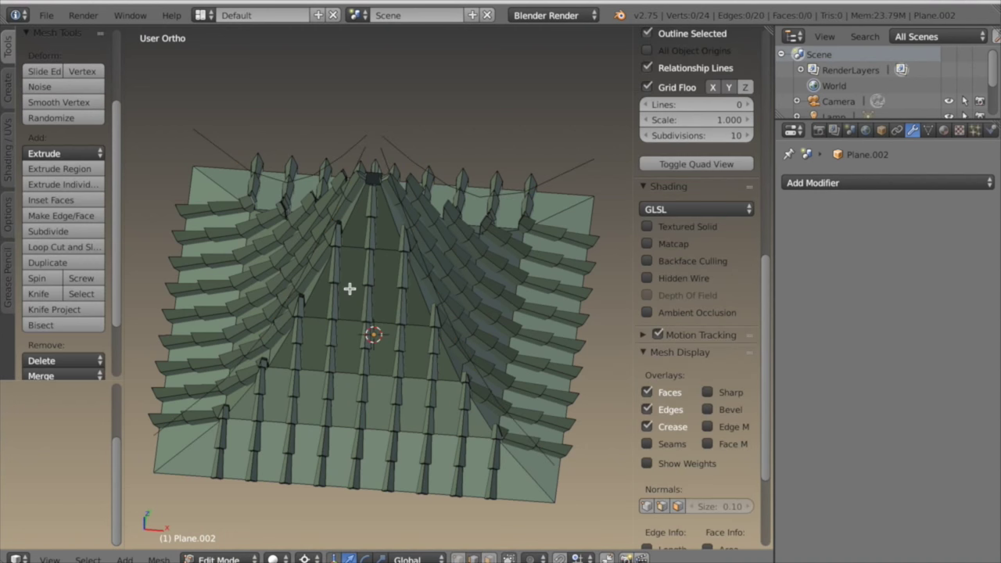
Select all the separated ridge edges and extrude them 0.269 upward along Z.
key(a)
key(e)
key(z)
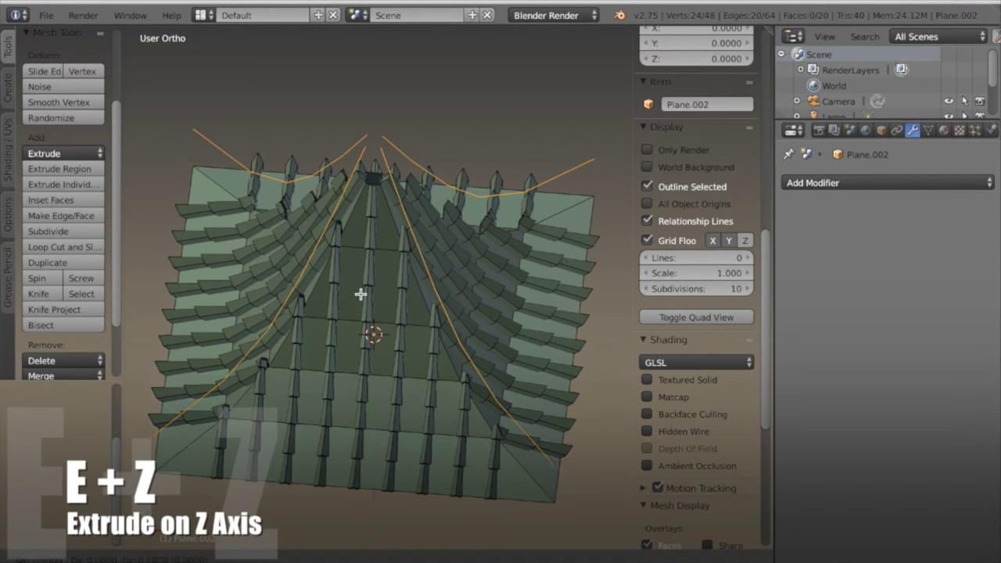
click(369, 272)
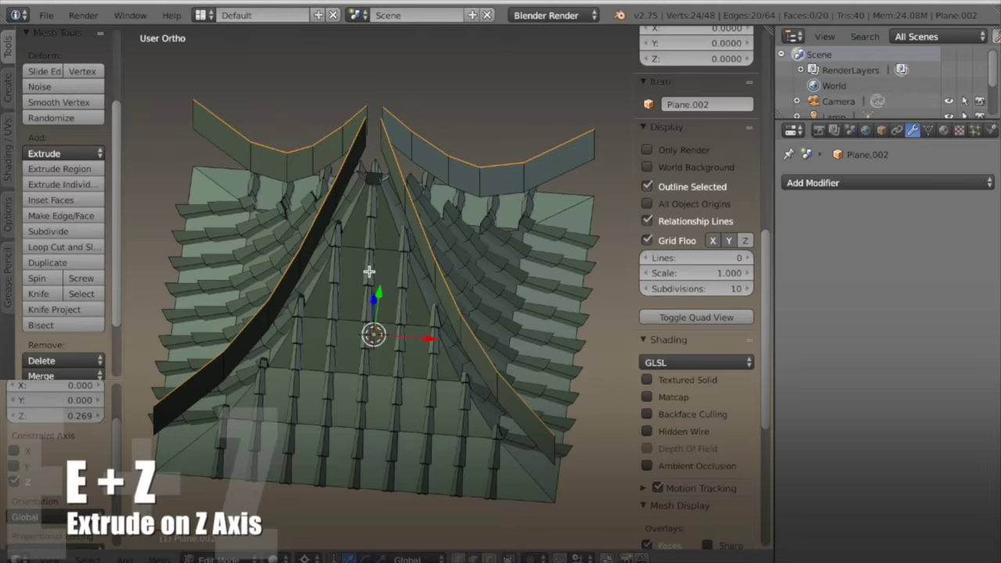
Add a Solidify modifier to the extruded ridge strips with Even Thickness enabled and a thickness of 0.0680.
key(KP_7)
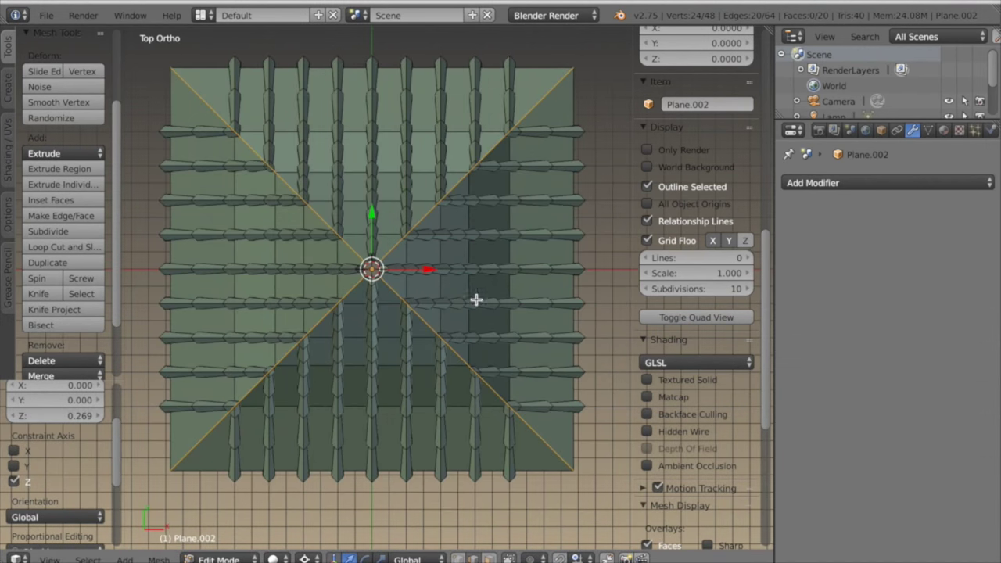
click(890, 189)
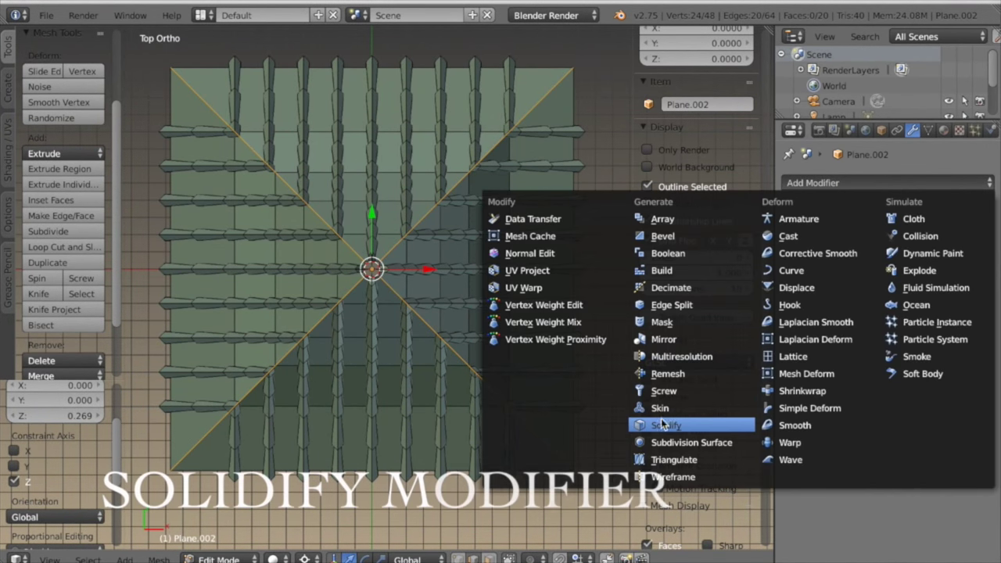
click(668, 415)
scroll(499, 400, up, 3)
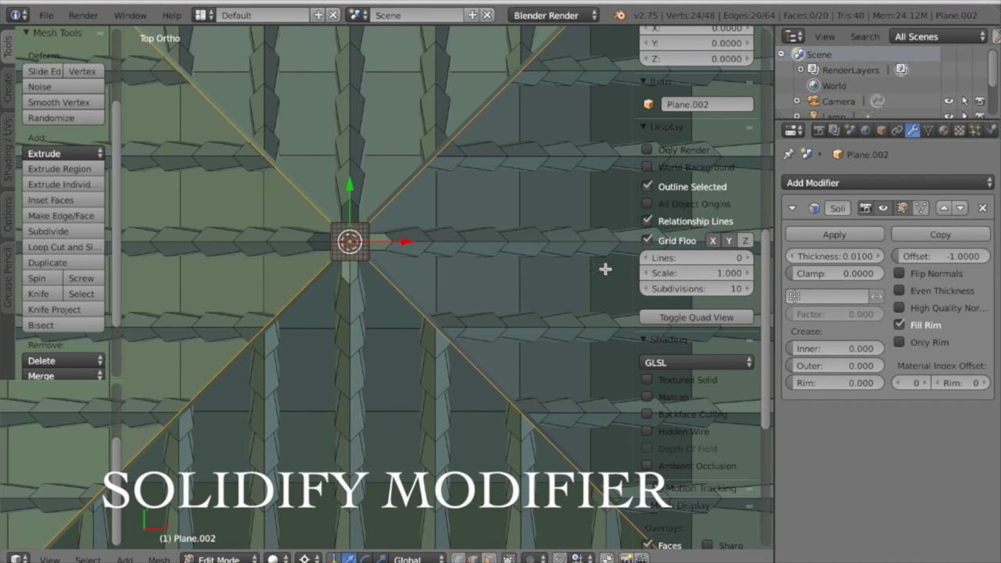
click(900, 291)
drag(833, 256, 869, 255)
scroll(437, 371, up, 4)
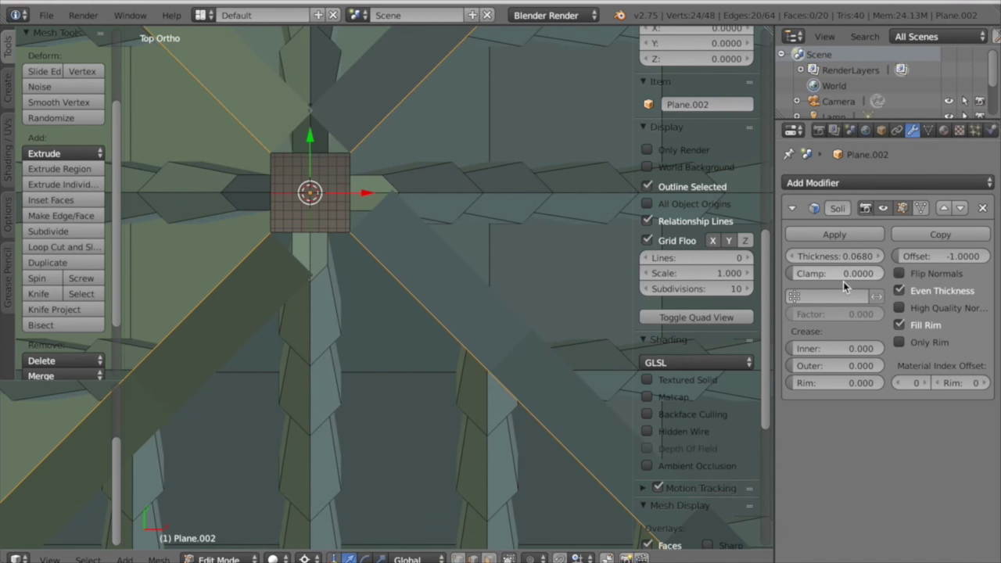
Set the ridge beams' Solidify thickness to 0.0780 and offset to 0.0102, centring them on the diagonal ridges.
click(879, 256)
drag(915, 258, 982, 258)
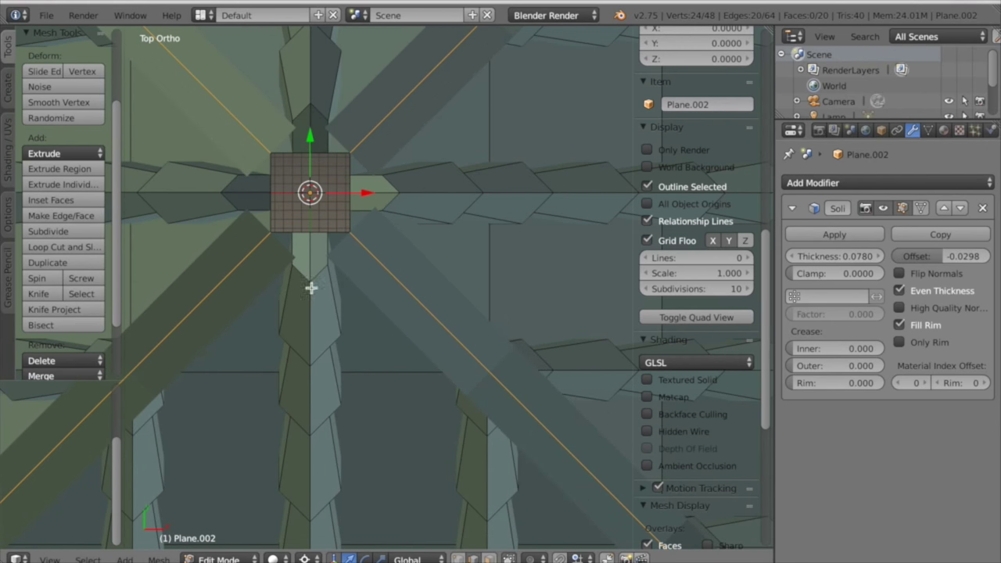
scroll(321, 276, down, 5)
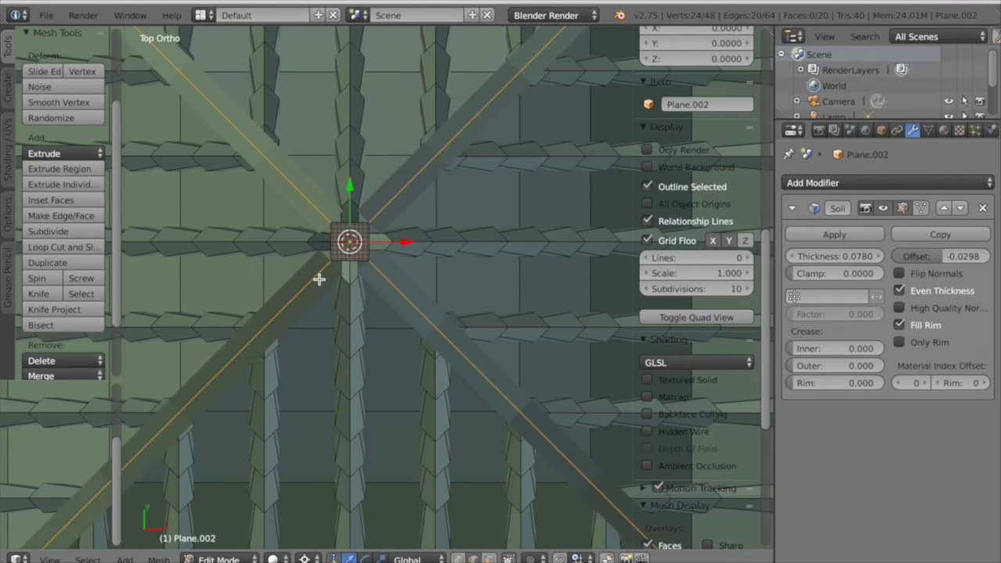
scroll(320, 277, up, 8)
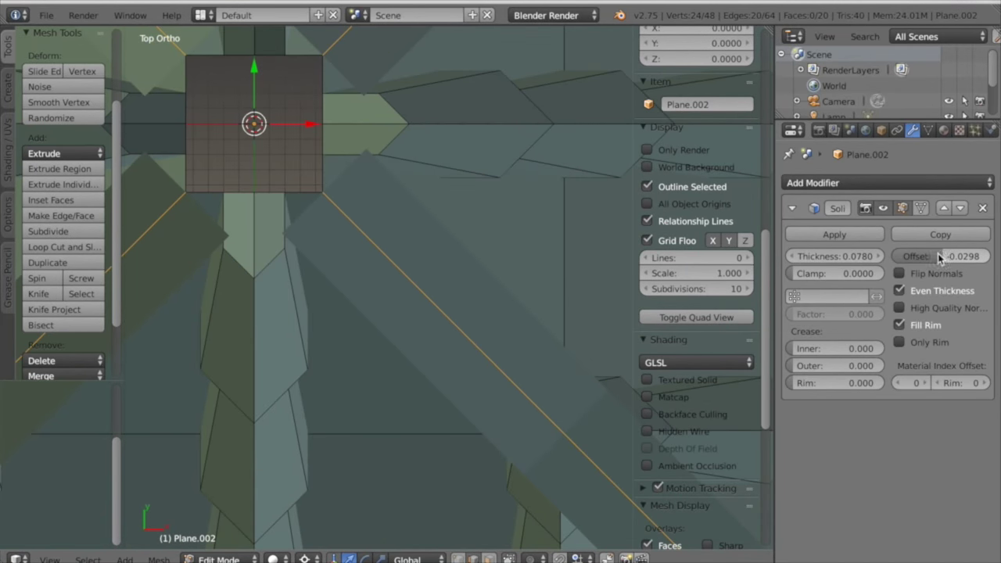
ctrl+scroll(926, 261, up, 2)
scroll(443, 353, down, 10)
middle_drag(442, 353, 414, 287)
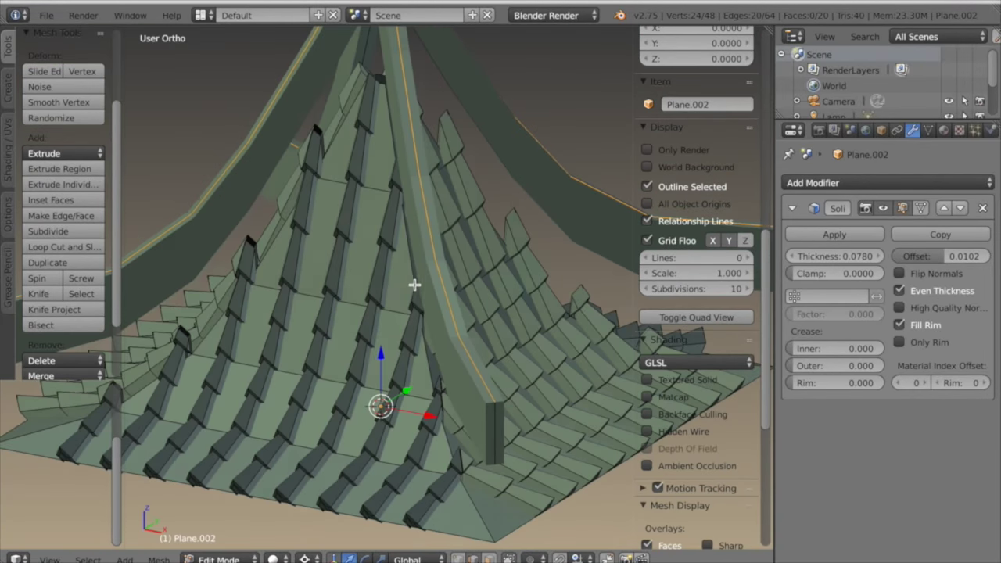
Leave mesh editing and lower the ridge beam object along Z until it sits on the roof corners.
scroll(420, 297, down, 3)
key(Tab)
key(g)
key(z)
click(399, 383)
scroll(550, 452, up, 5)
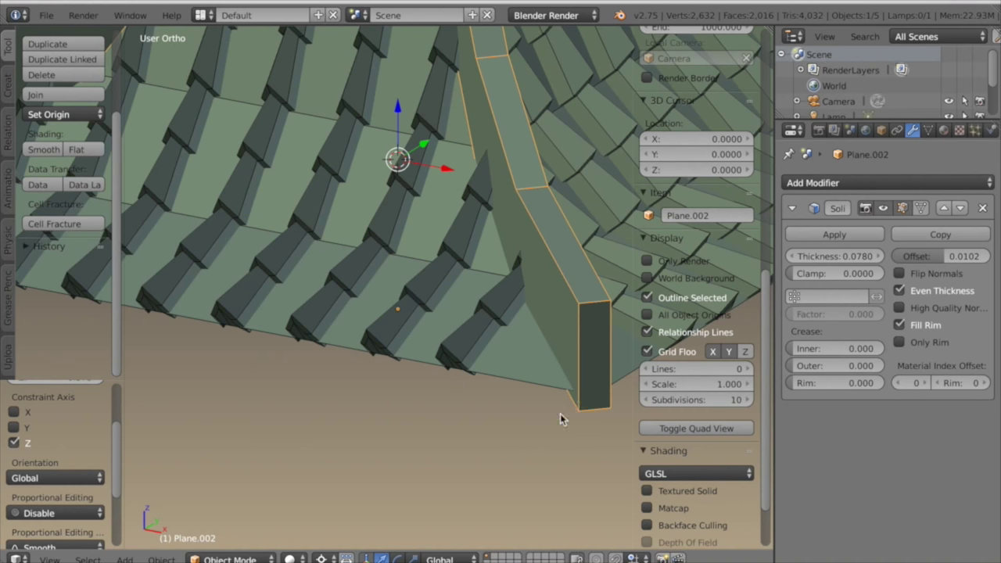
middle_drag(560, 414, 535, 415)
key(g)
key(z)
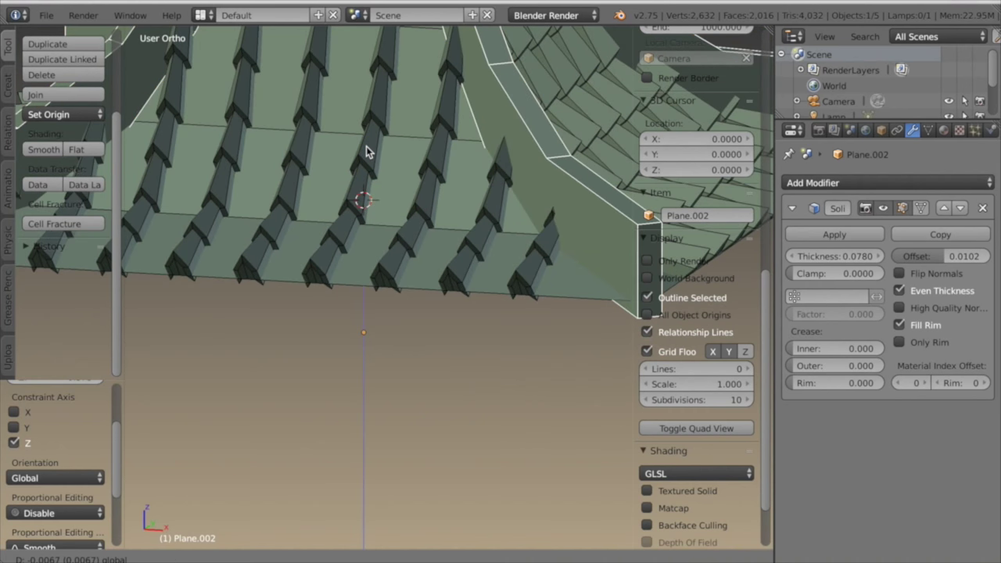
click(366, 146)
scroll(407, 308, down, 8)
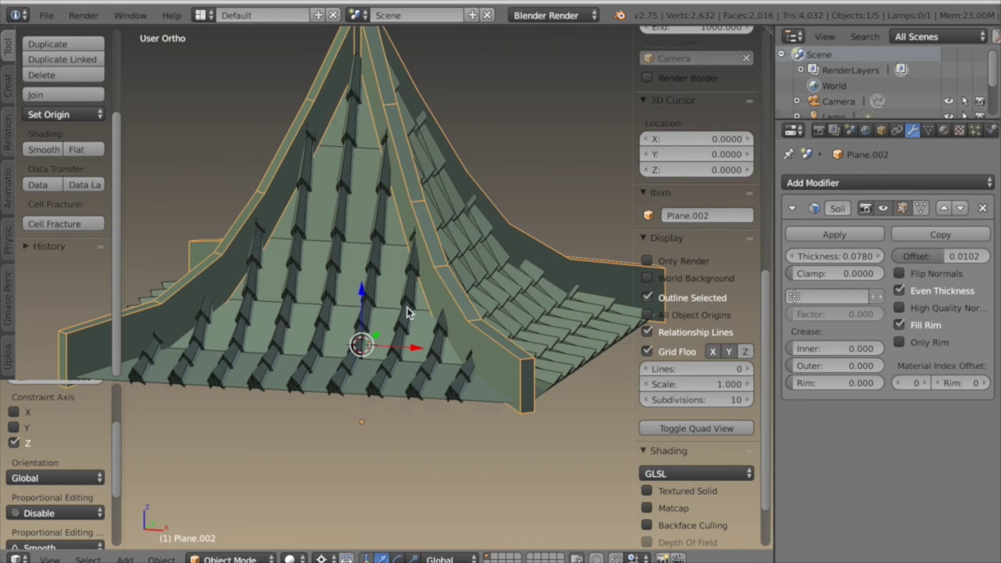
Set the pivot point to Median Point and adjust the height of the ridge beams' selected top edges along Z.
scroll(432, 398, up, 2)
middle_drag(432, 399, 368, 351)
key(Tab)
scroll(375, 197, down, 2)
scroll(382, 375, up, 2)
click(308, 558)
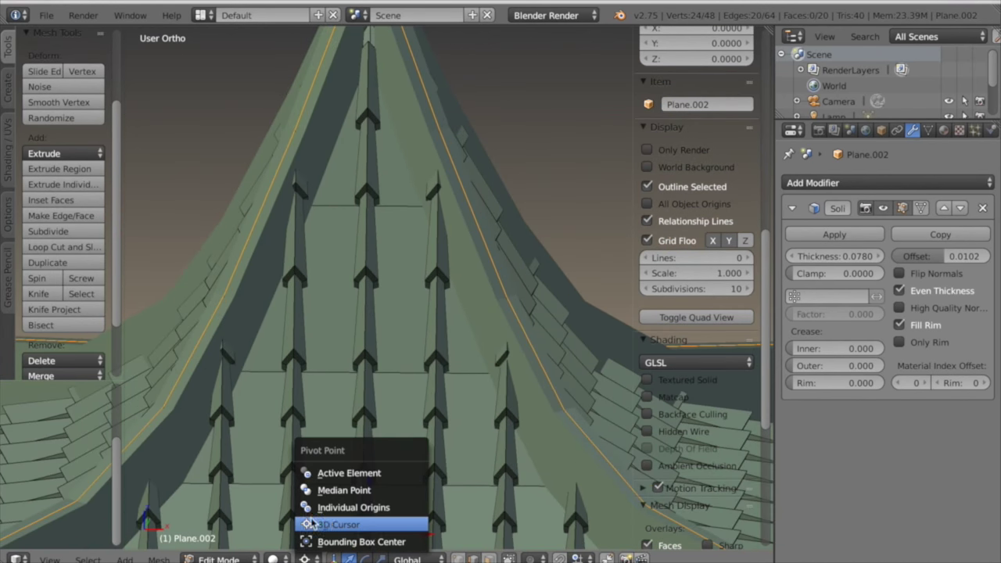
click(331, 493)
shift+middle_drag(416, 249, 424, 280)
drag(375, 259, 374, 257)
scroll(440, 273, down, 4)
middle_drag(490, 367, 424, 266)
scroll(425, 268, down, 3)
middle_drag(442, 329, 398, 320)
scroll(398, 319, up, 2)
key(Tab)
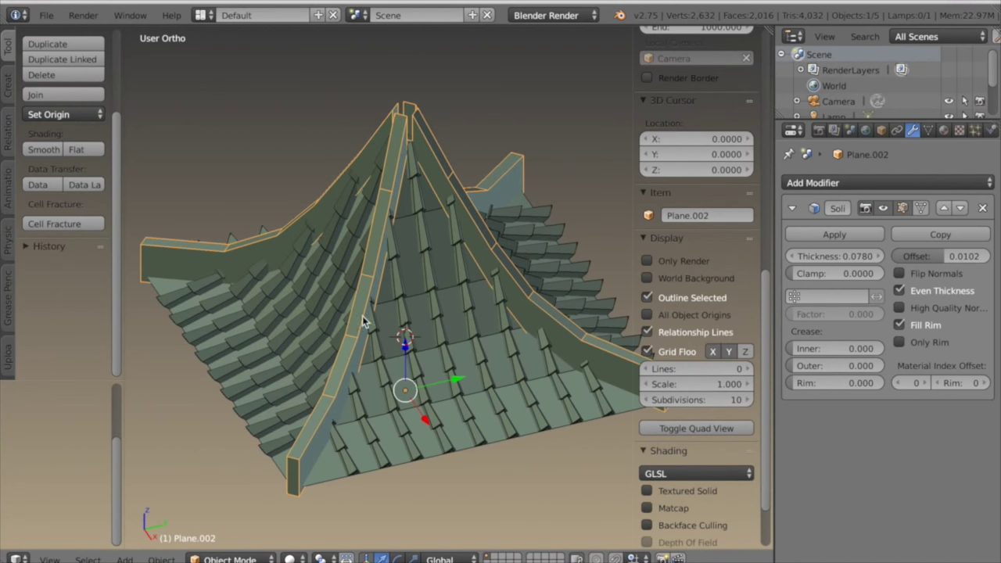
Apply the Solidify modifier and select the outer end faces of all four ridge beams.
click(835, 235)
middle_drag(438, 368, 260, 414)
key(Tab)
key(a)
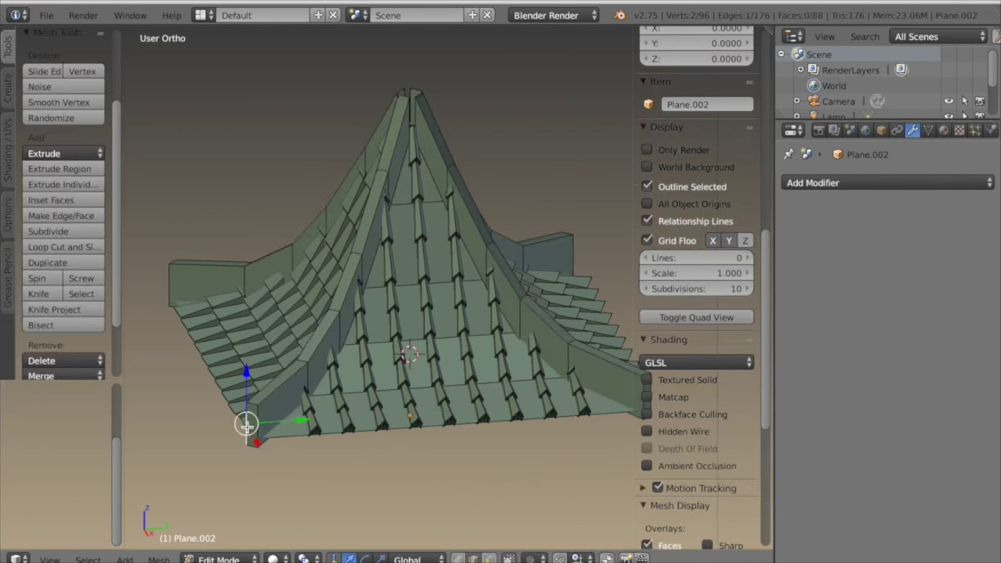
right_click(251, 419)
middle_drag(251, 418, 311, 406)
shift+right_click(244, 420)
shift+right_click(257, 429)
shift+right_click(190, 407)
scroll(190, 406, down, 2)
middle_drag(190, 407, 303, 407)
scroll(319, 430, up, 1)
scroll(315, 409, up, 1)
shift+middle_drag(177, 328, 204, 343)
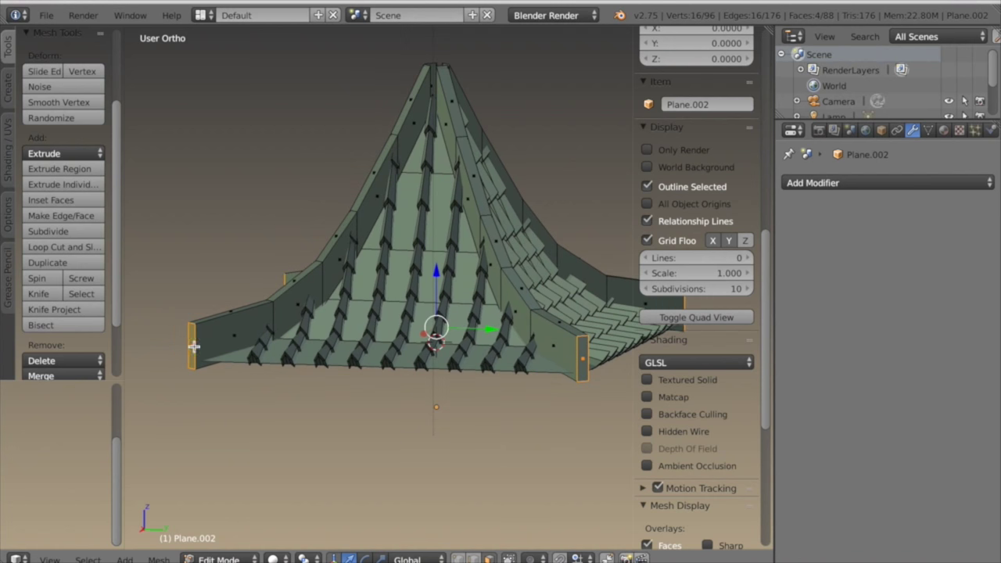
scroll(293, 383, down, 1)
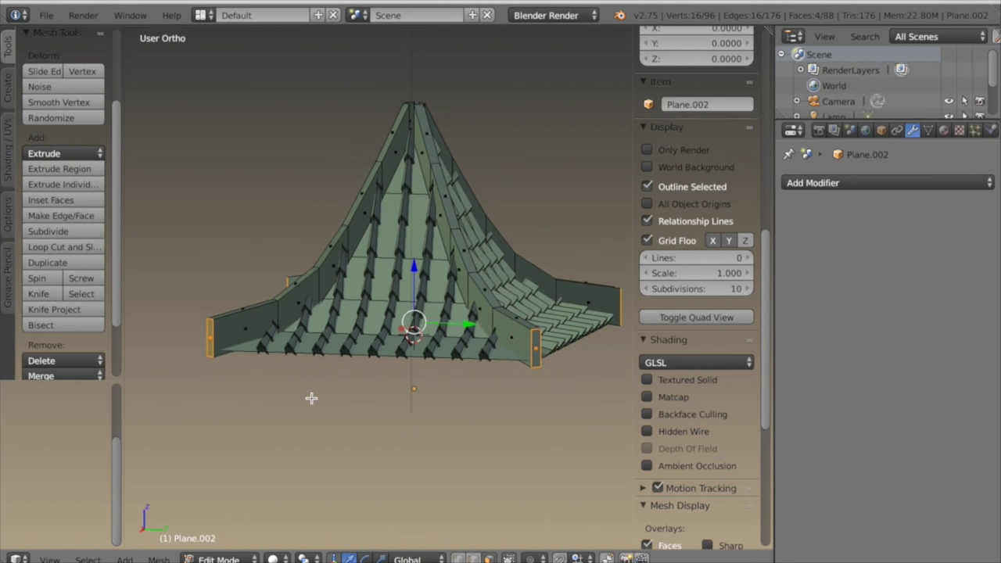
Extrude the four beam end faces outward along their normals and raise them along Z.
shift+middle_drag(312, 398, 296, 416)
scroll(337, 481, down, 1)
middle_drag(338, 481, 341, 490)
key(e)
right_click(354, 474)
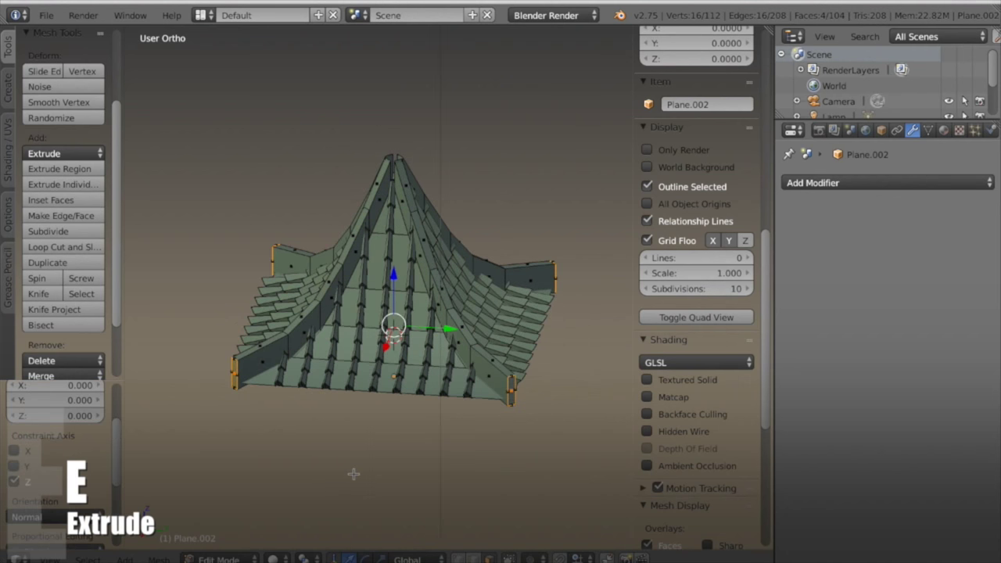
key(alt+s)
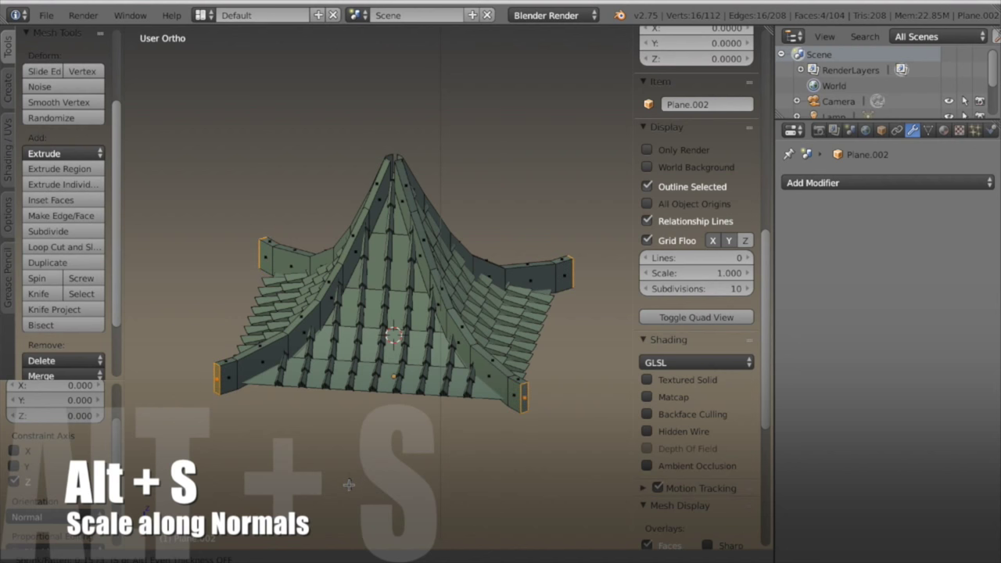
click(349, 485)
drag(391, 275, 391, 274)
Set the pivot point to Individual Origins and scale the four end faces down along Z.
middle_drag(391, 273, 391, 374)
click(305, 558)
click(327, 509)
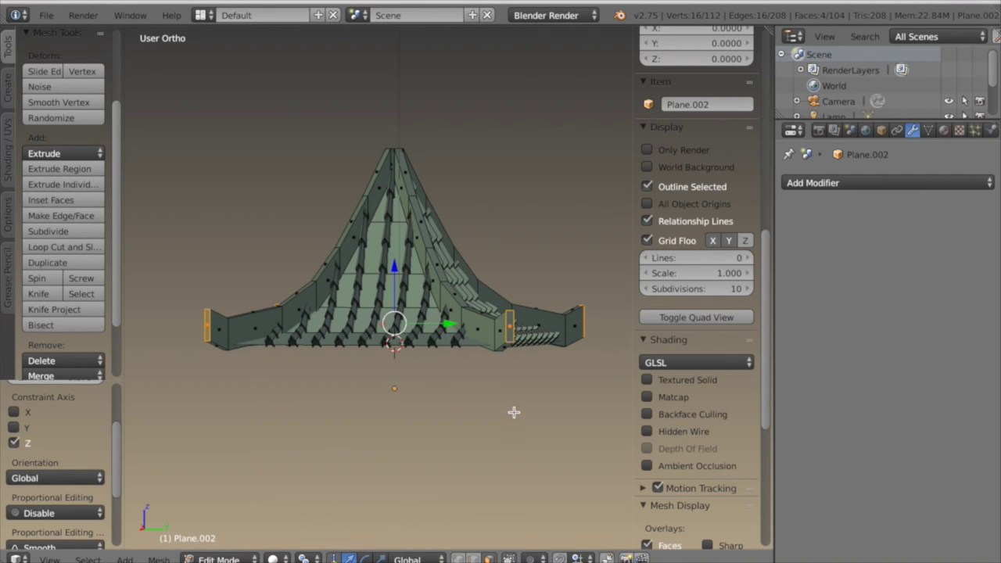
key(s)
key(z)
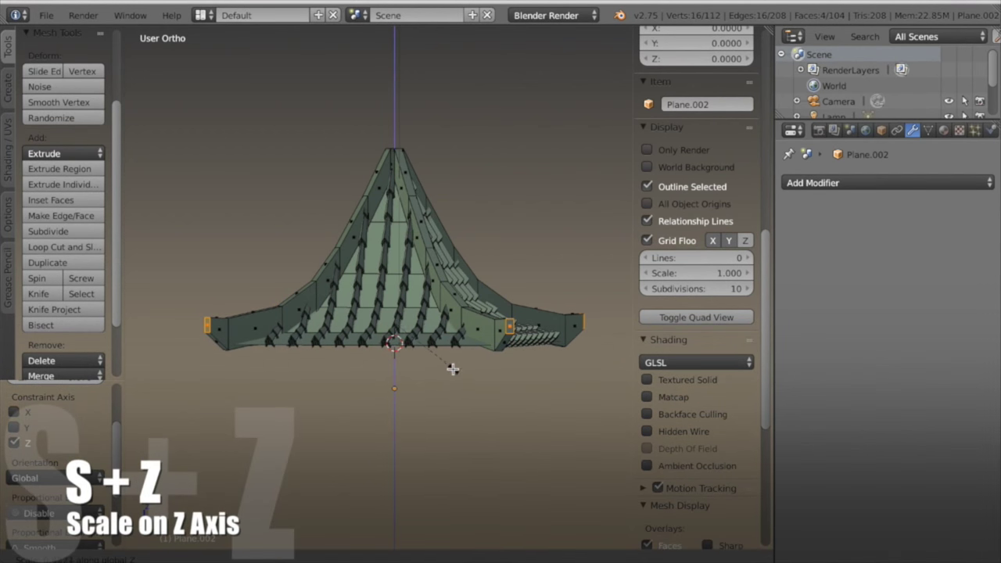
click(485, 411)
scroll(458, 409, up, 6)
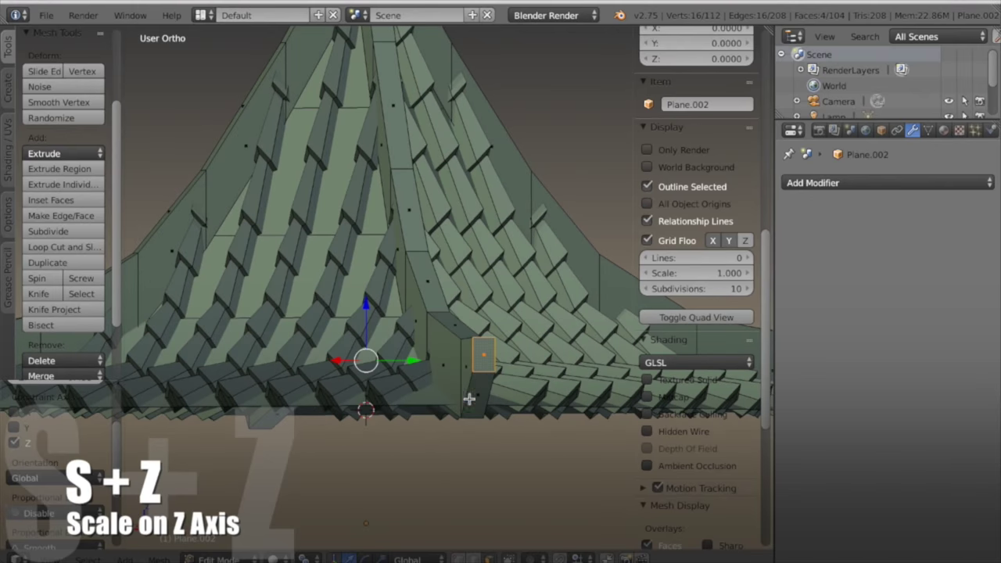
scroll(431, 451, down, 5)
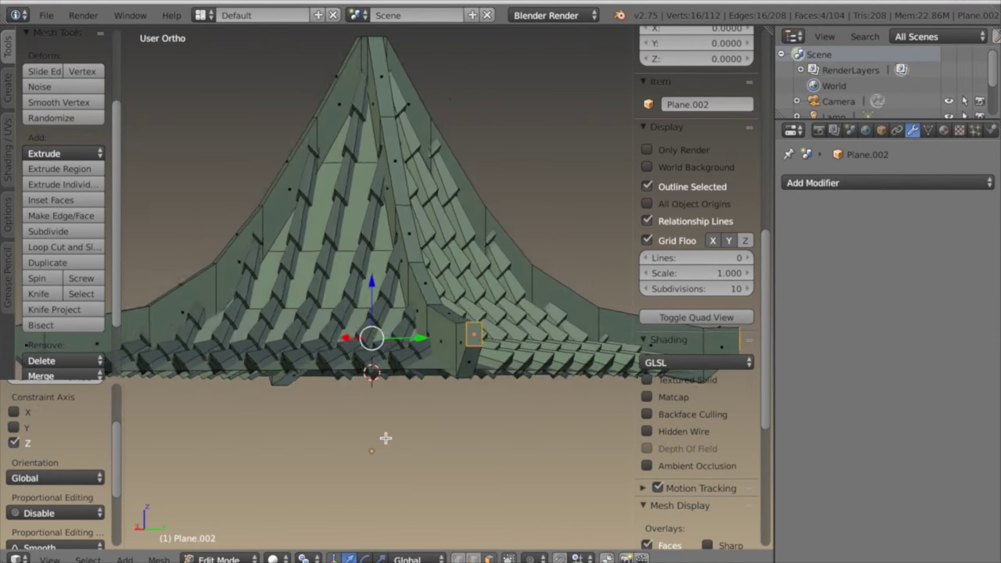
middle_drag(404, 441, 410, 443)
Switch the pivot point to Median Point, extrude the end faces outward along their normals again and raise them about 0.143 along Z.
click(305, 559)
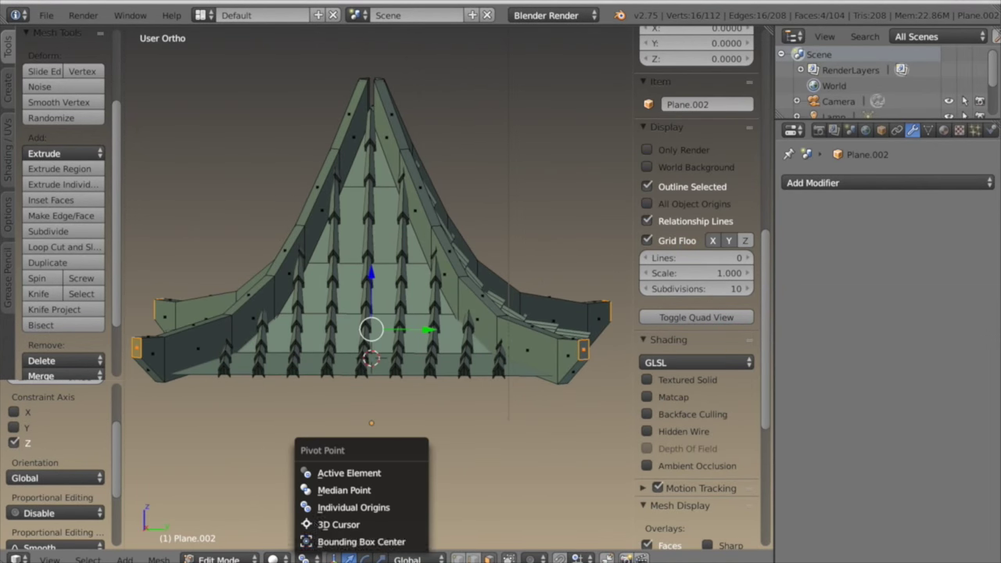
click(329, 491)
middle_drag(380, 447, 412, 475)
key(e)
right_click(413, 473)
key(alt+s)
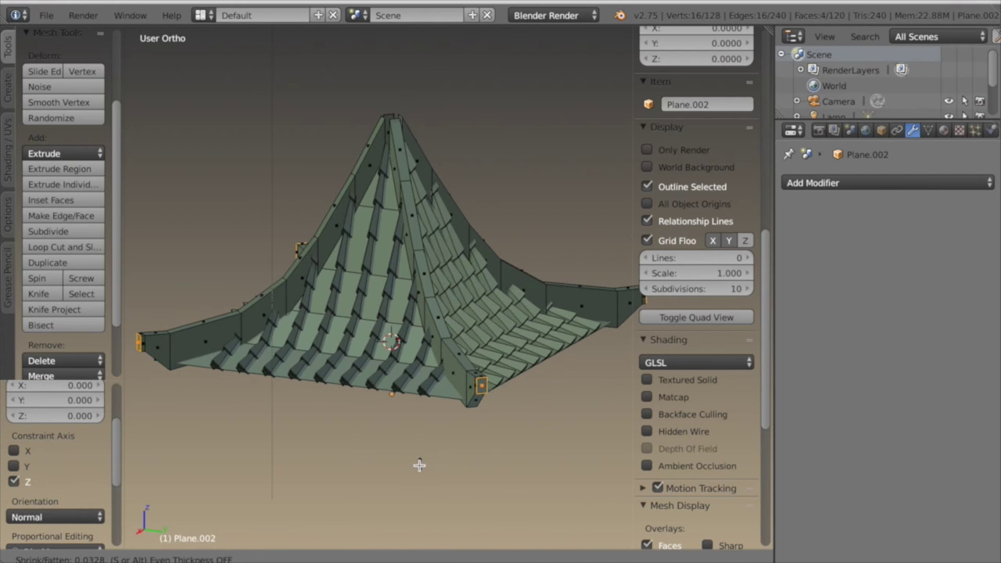
click(420, 473)
scroll(420, 467, down, 1)
shift+middle_drag(418, 459, 444, 452)
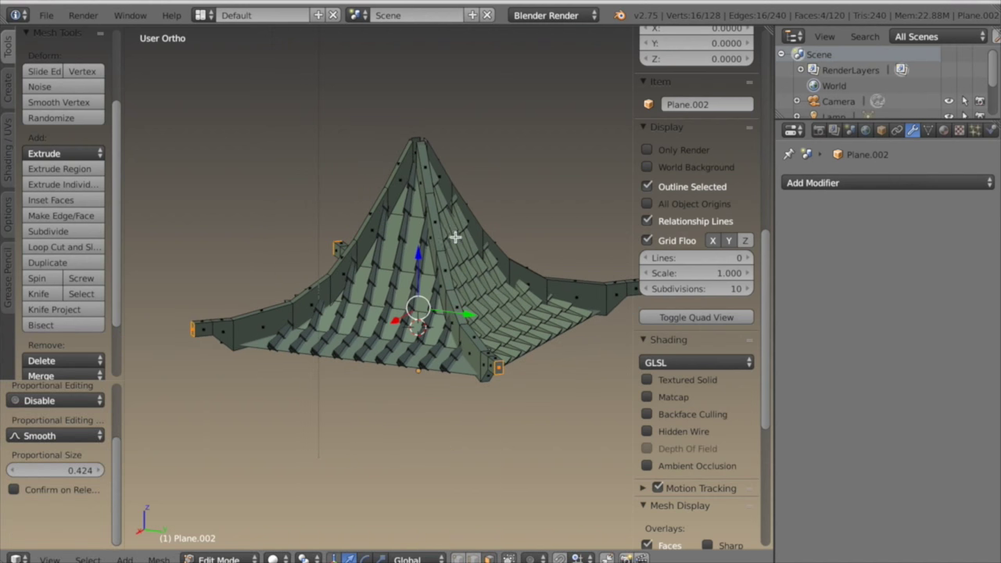
drag(418, 255, 417, 254)
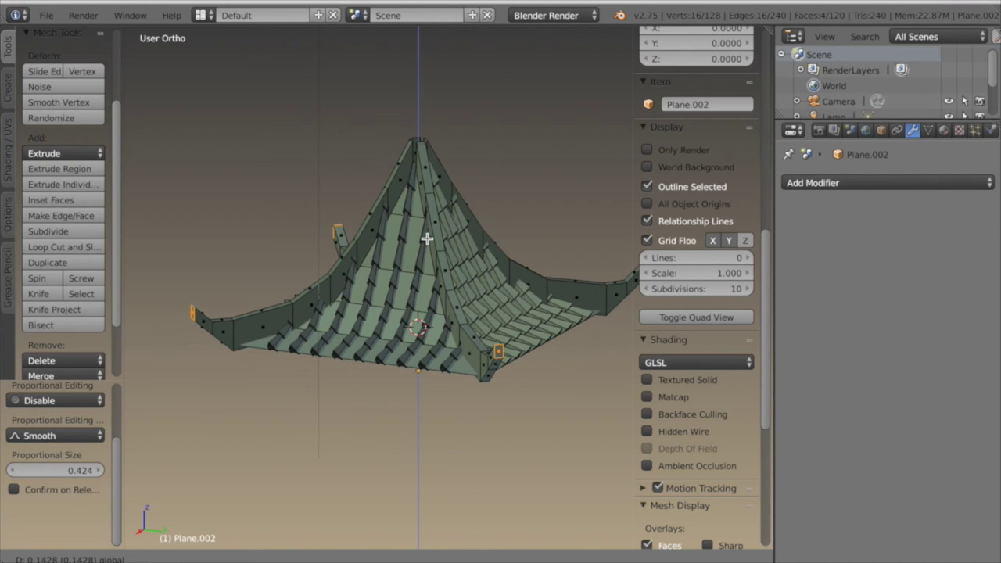
click(427, 239)
Scale the four end faces down around their Individual Origins to taper the upturned tips, and leave mesh editing.
click(307, 558)
click(344, 508)
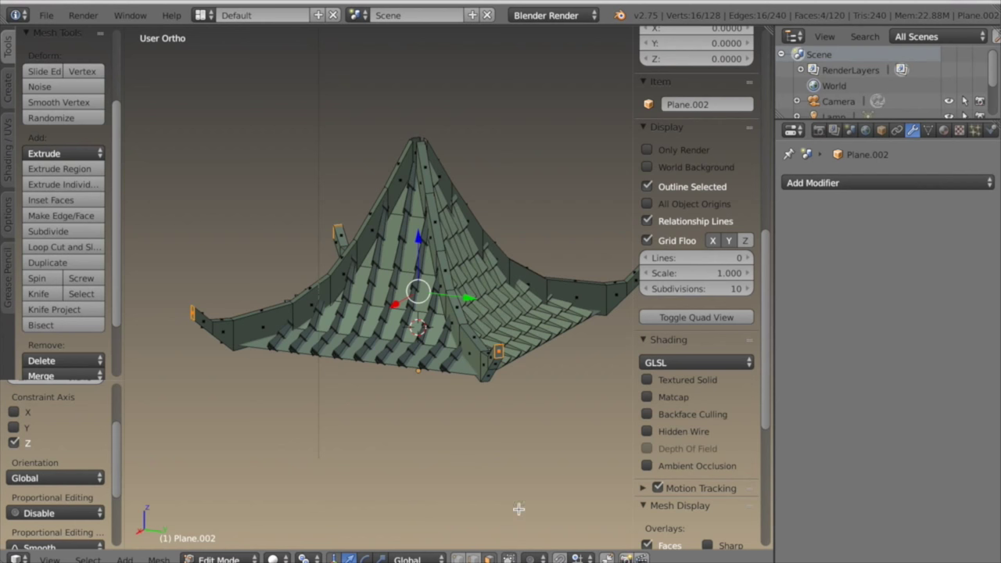
key(s)
click(478, 433)
middle_drag(478, 433, 397, 426)
key(Tab)
Hide the roof base and the tile strips, and open the ridge beam object for editing.
middle_drag(415, 489, 546, 496)
scroll(480, 509, up, 4)
middle_drag(459, 506, 324, 485)
scroll(331, 480, up, 3)
right_click(346, 452)
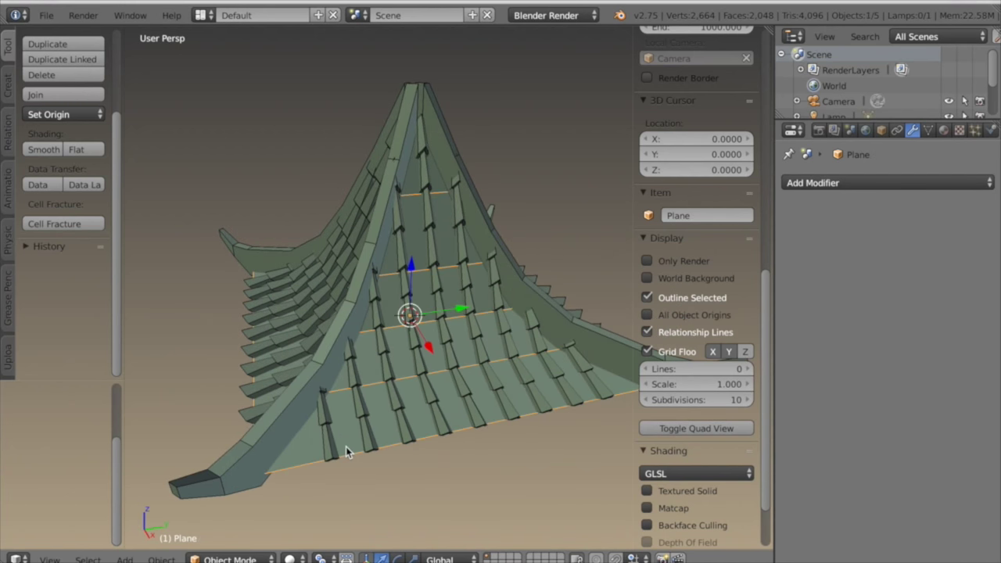
shift+right_click(366, 414)
key(h)
middle_drag(366, 416, 354, 334)
right_click(354, 335)
key(Tab)
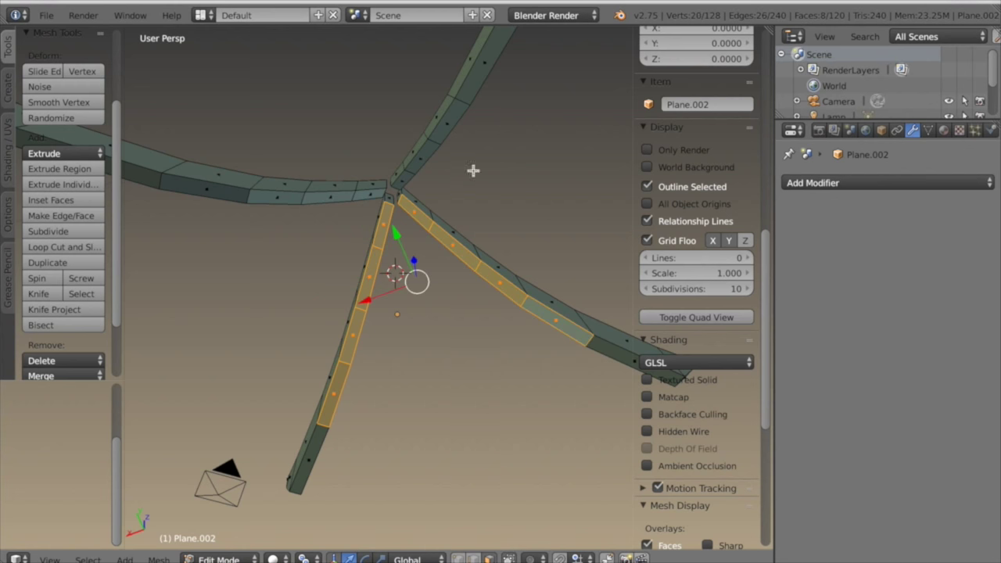
Select the hidden underside faces of the four beams and their inner end faces at the peak, and delete them.
middle_drag(340, 209, 420, 276)
shift+right_click(303, 212)
shift+right_click(451, 264)
shift+right_click(376, 299)
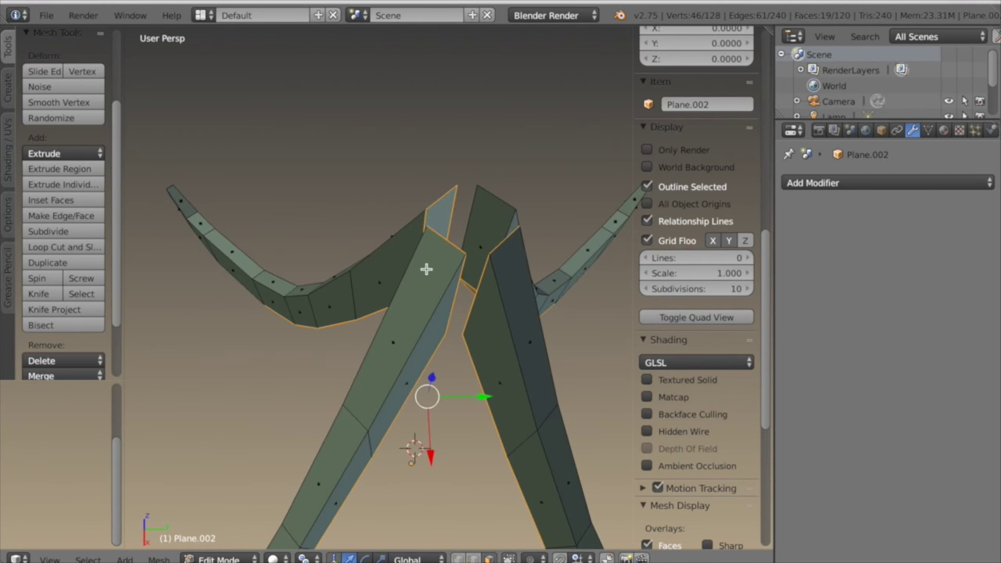
key(x)
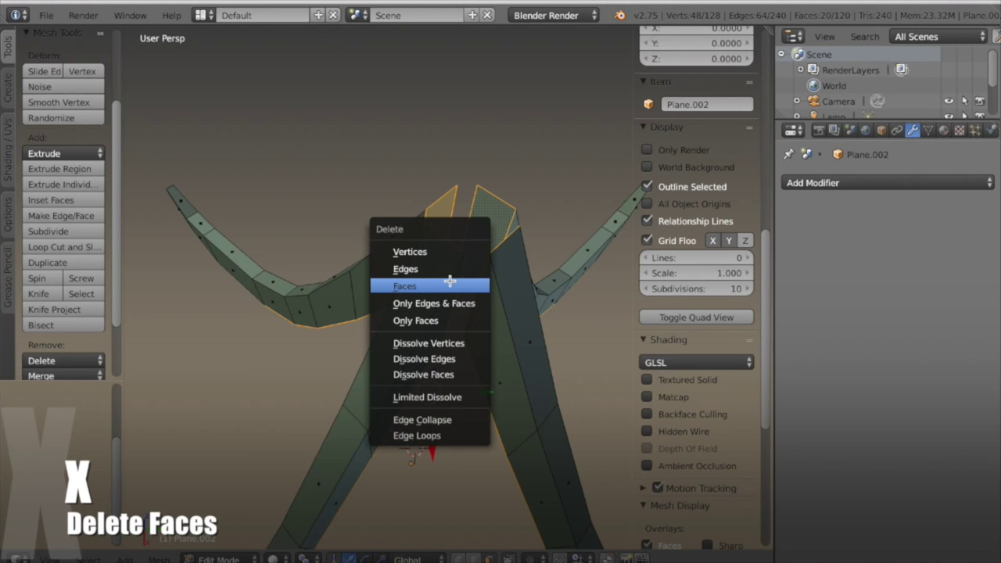
click(448, 284)
Select the lower edges around the first beam's upturned tip and mark them as a seam.
middle_drag(450, 285, 477, 310)
scroll(467, 283, up, 3)
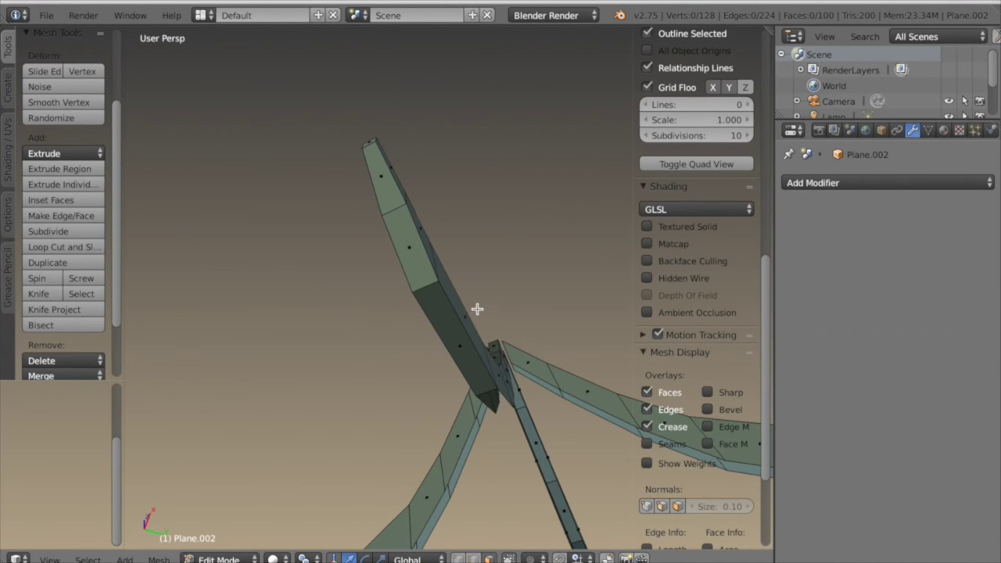
right_click(370, 144)
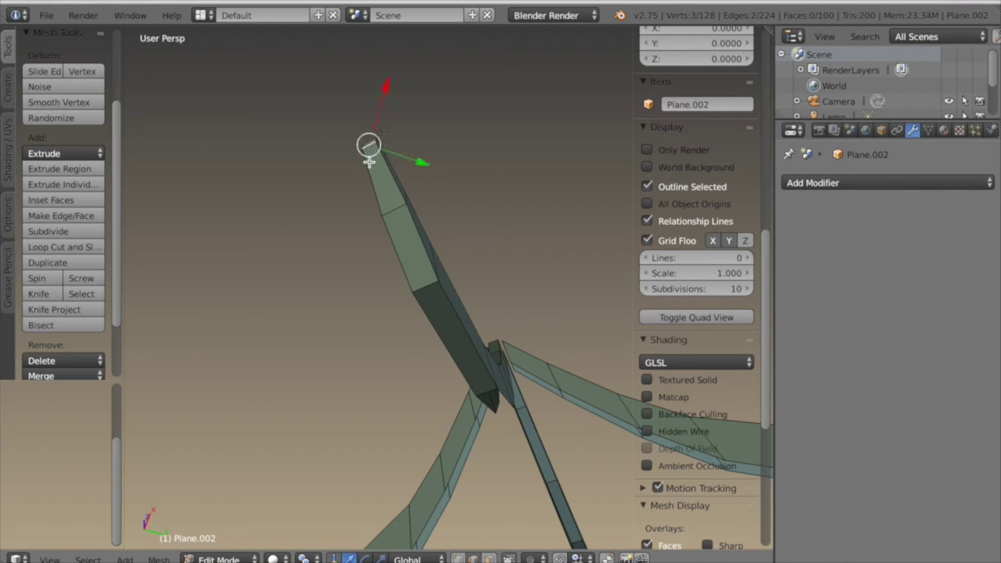
middle_drag(445, 333, 512, 351)
key(ctrl+e)
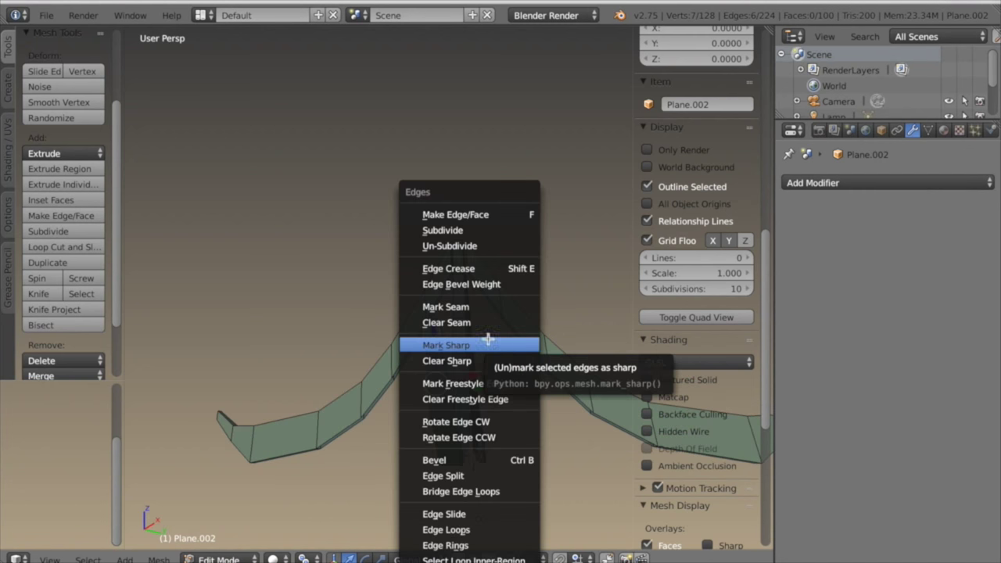
click(471, 309)
middle_drag(487, 328, 443, 363)
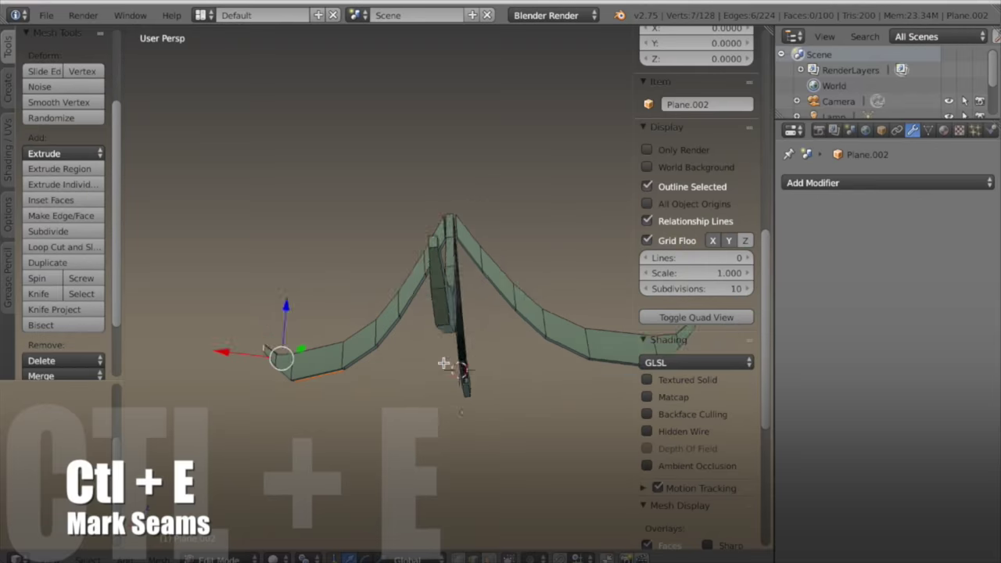
Mark the matching lower edges around the second beam's upturned tip as a seam.
scroll(443, 363, up, 3)
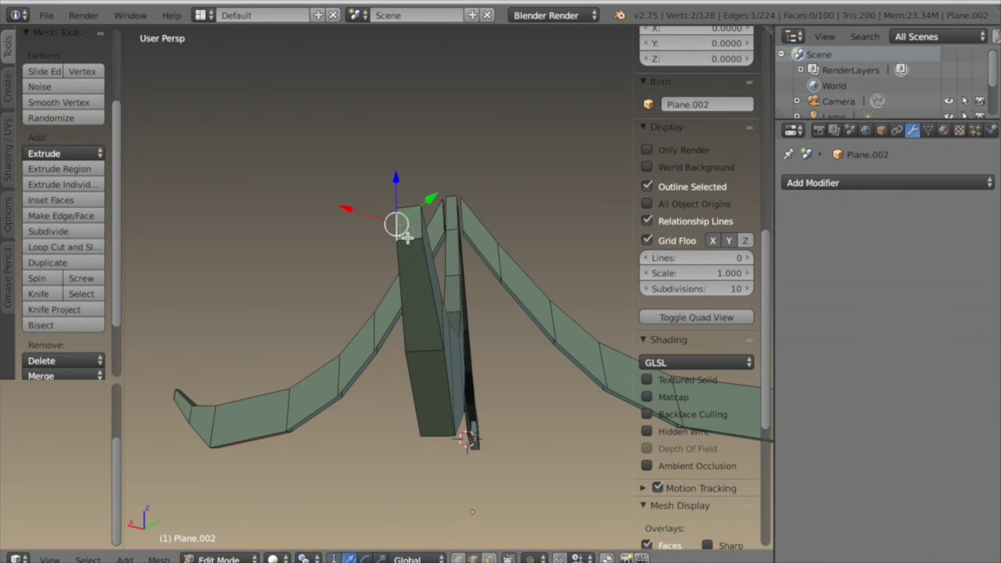
middle_drag(417, 272, 501, 216)
middle_drag(532, 269, 436, 124)
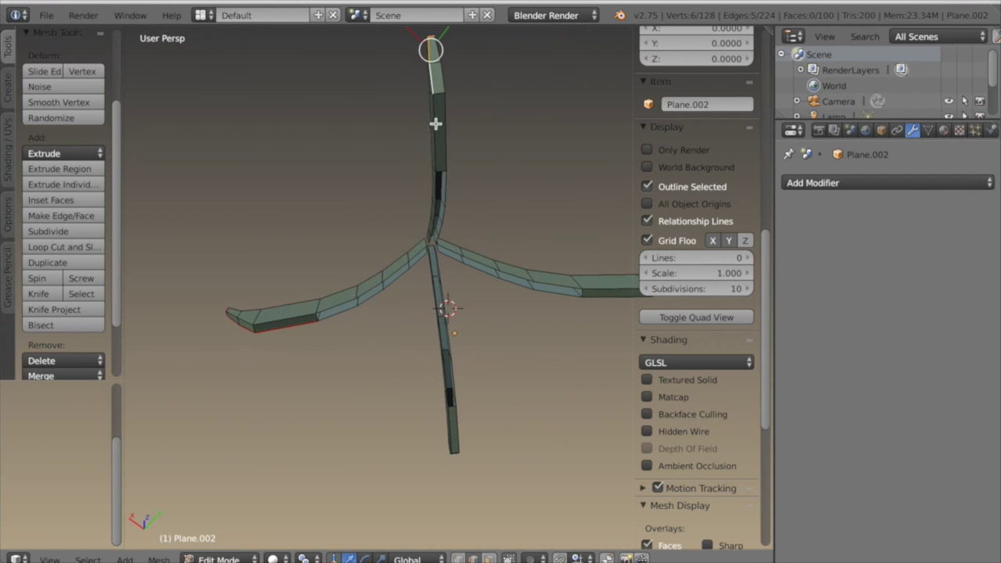
key(ctrl+e)
click(446, 159)
Select the tip and lower outer edges of the third beam and mark them as a seam.
middle_drag(446, 163, 464, 239)
scroll(447, 212, up, 4)
right_click(456, 192)
middle_drag(456, 192, 488, 198)
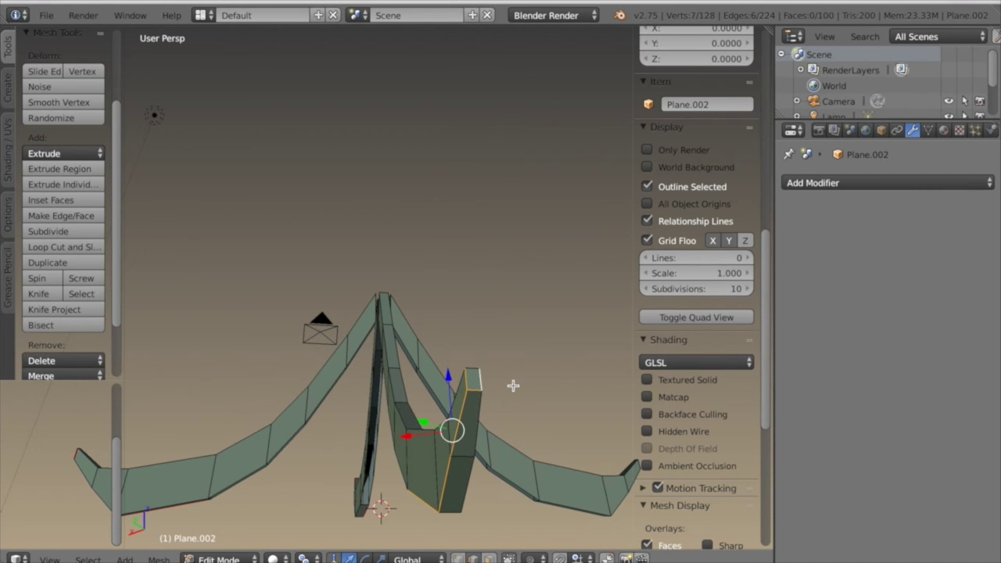
key(ctrl+e)
click(477, 321)
middle_drag(519, 373, 442, 271)
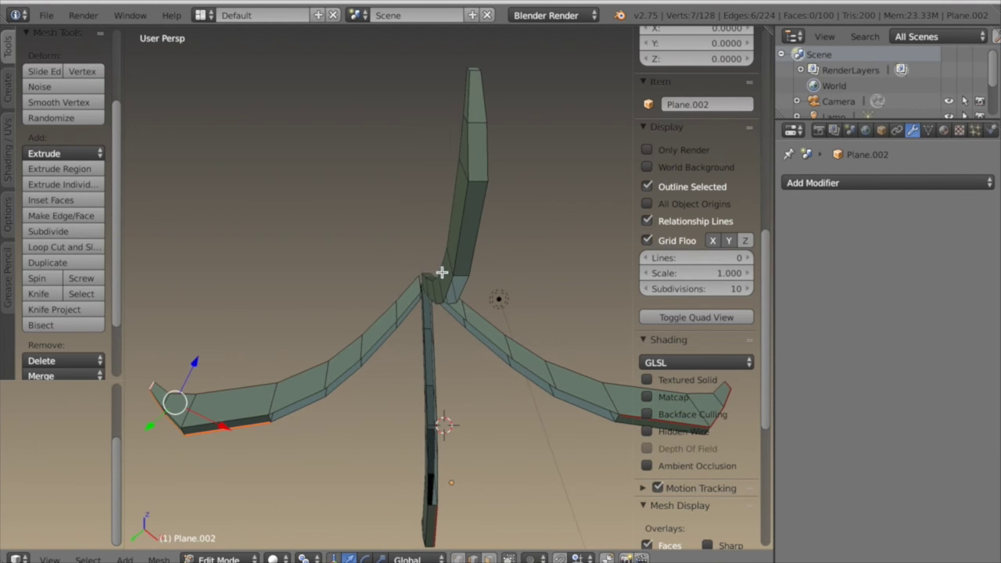
Mark the selected edges around the fourth beam's upturned tip as a seam.
middle_drag(468, 102, 514, 154)
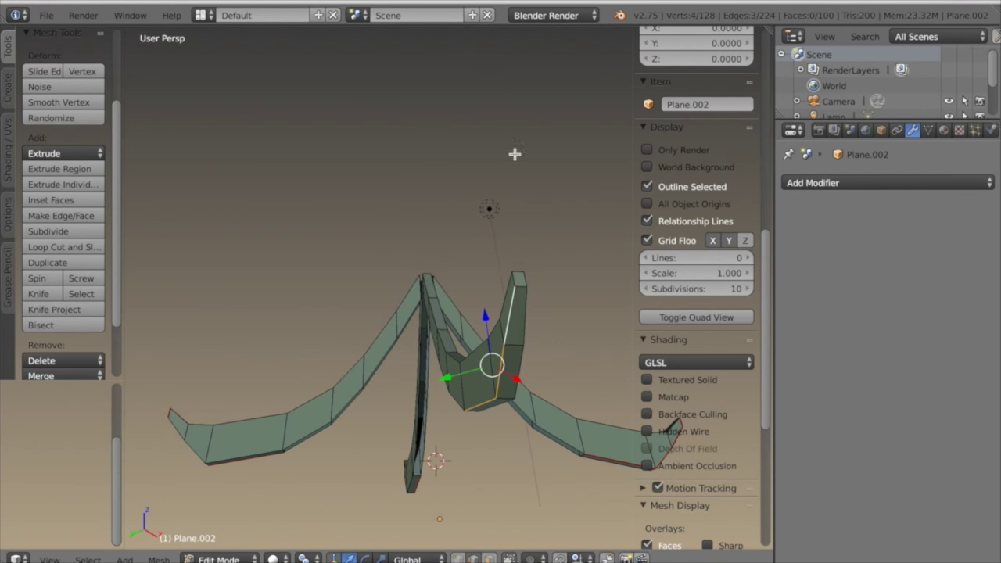
key(ctrl+e)
click(518, 284)
Show the UV editor below the 3D view, then select one quad midway along the first beam and unwrap it.
middle_drag(391, 312, 287, 372)
drag(461, 562, 448, 390)
scroll(433, 340, up, 2)
middle_drag(389, 277, 398, 153)
click(485, 384)
right_click(387, 209)
scroll(401, 244, up, 3)
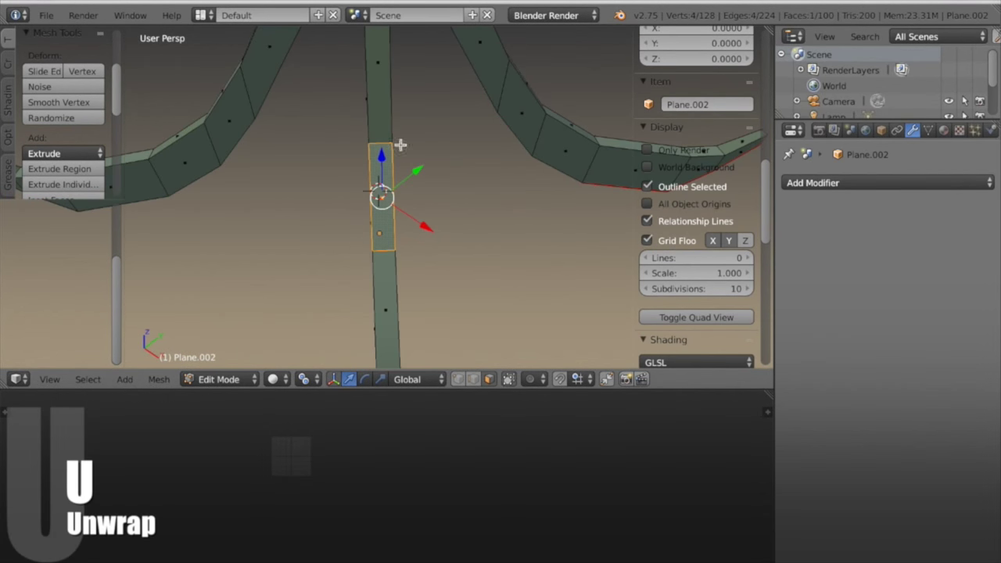
key(u)
click(431, 181)
scroll(273, 469, up, 4)
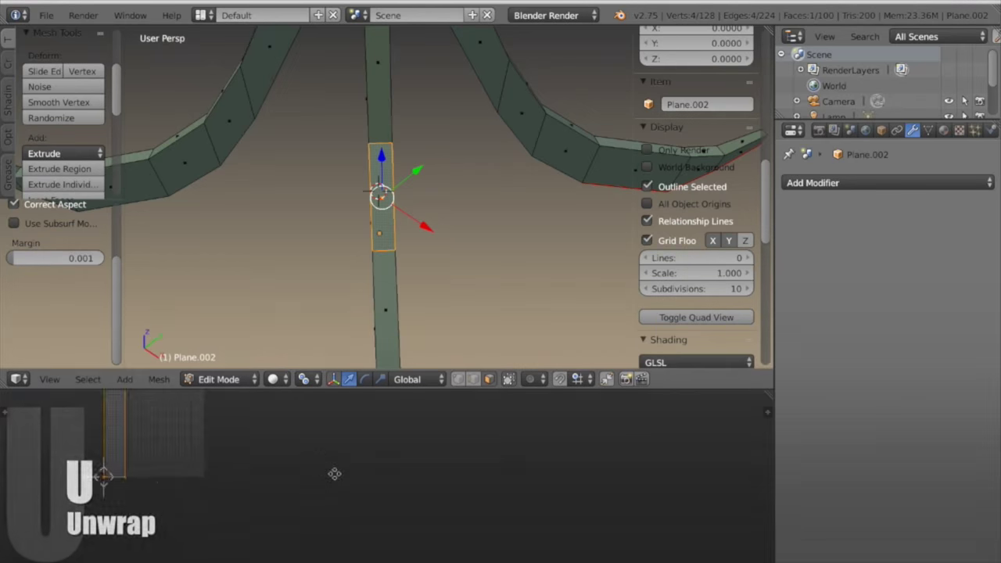
Select the whole first beam, unwrap it with Follow Active Quads, and move its UV island aside.
key(l)
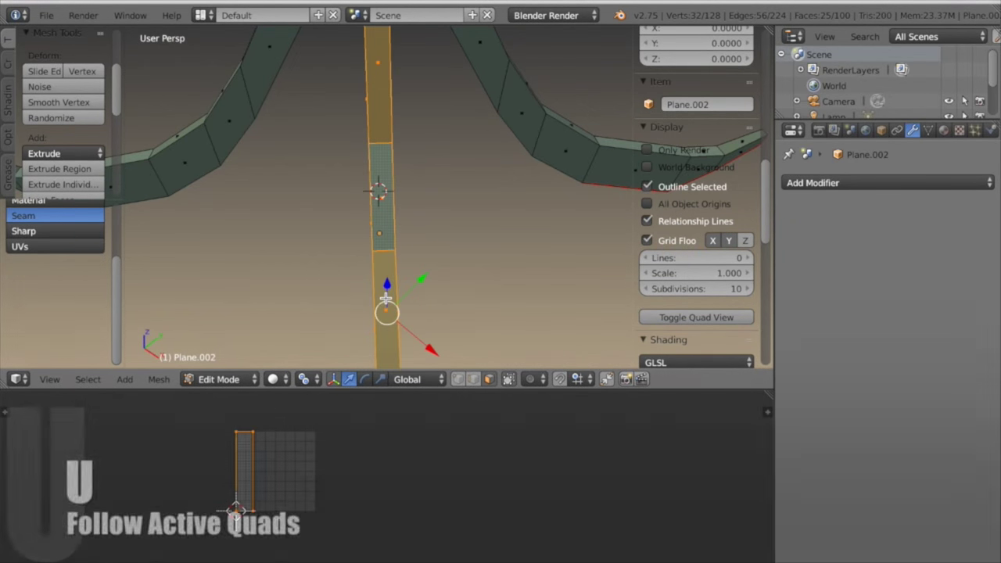
key(u)
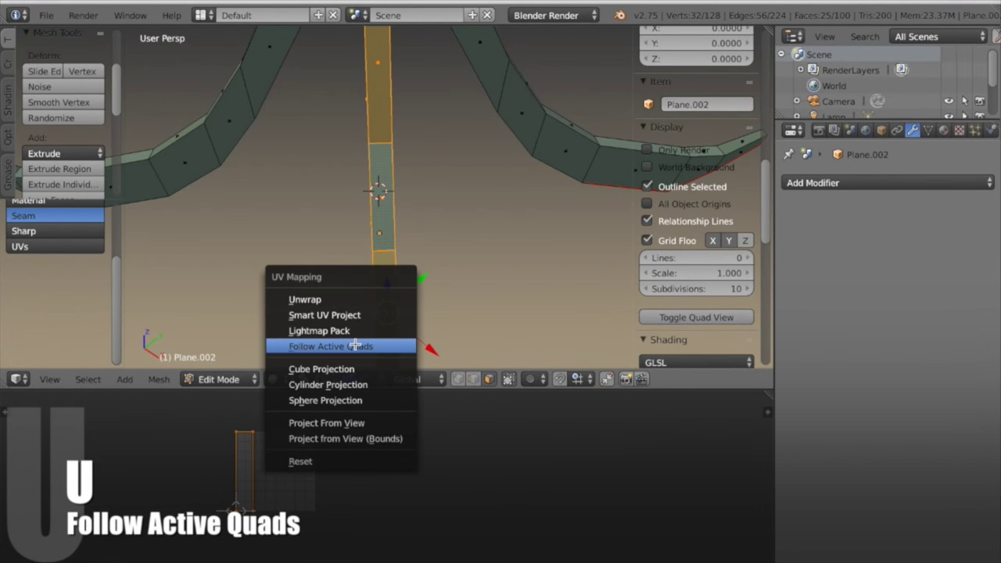
click(358, 346)
click(347, 382)
scroll(386, 532, down, 2)
scroll(402, 478, up, 3)
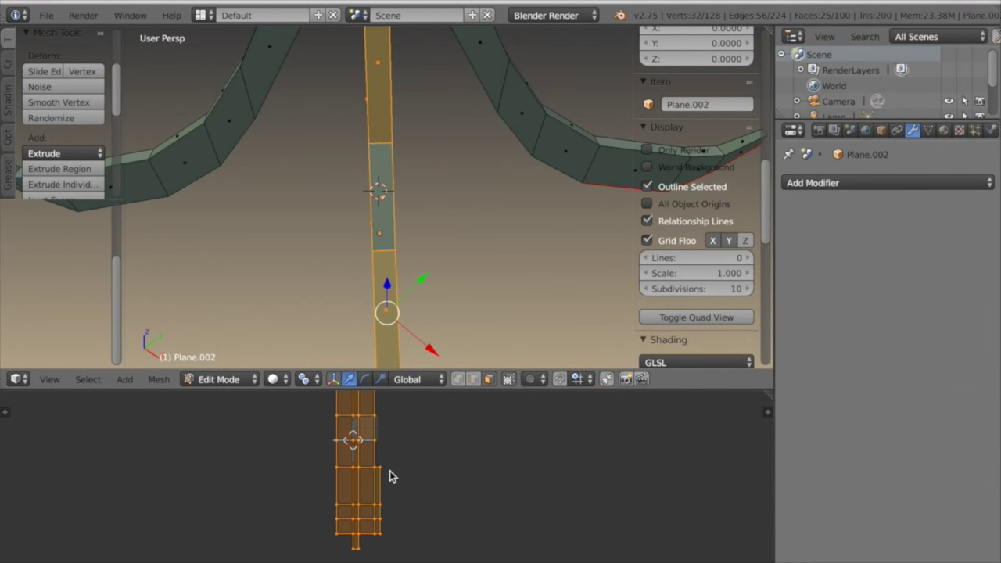
key(g)
click(501, 495)
Select a single quad on the upper part of the second beam and unwrap it.
middle_drag(508, 329, 503, 246)
right_click(498, 225)
key(u)
click(479, 200)
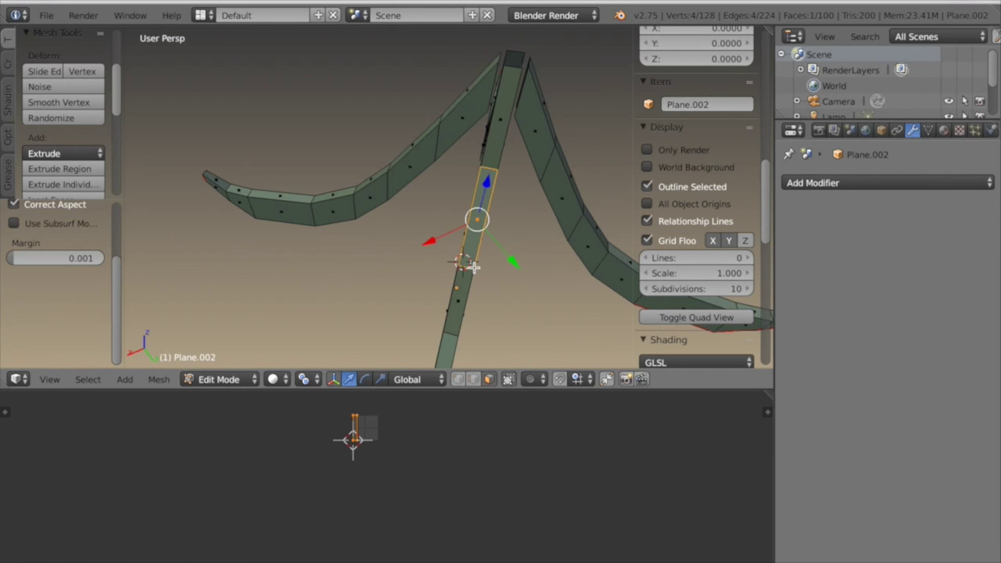
Extend the selection to the whole second beam, unwrap it with Follow Active Quads, and move its UV island aside.
key(ctrl+l)
key(u)
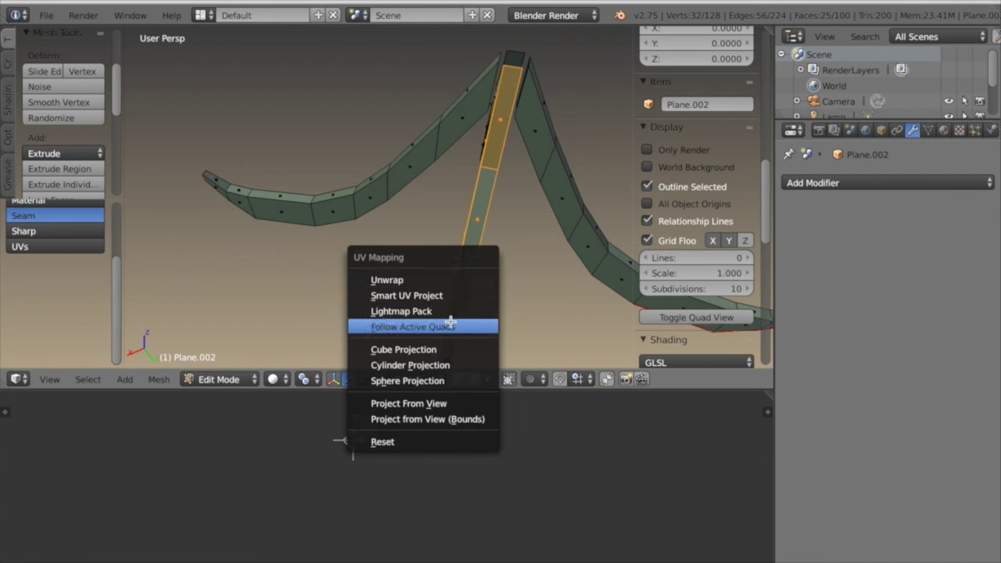
click(451, 326)
click(447, 361)
key(g)
click(521, 526)
Select a single quad midway along the third beam and unwrap it.
middle_drag(608, 264, 479, 264)
right_click(477, 271)
key(u)
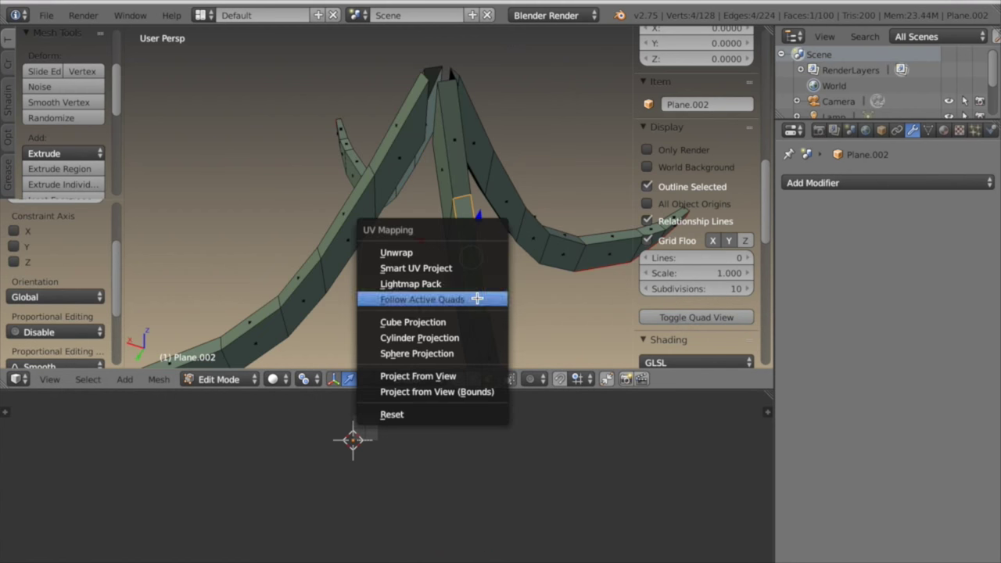
click(451, 252)
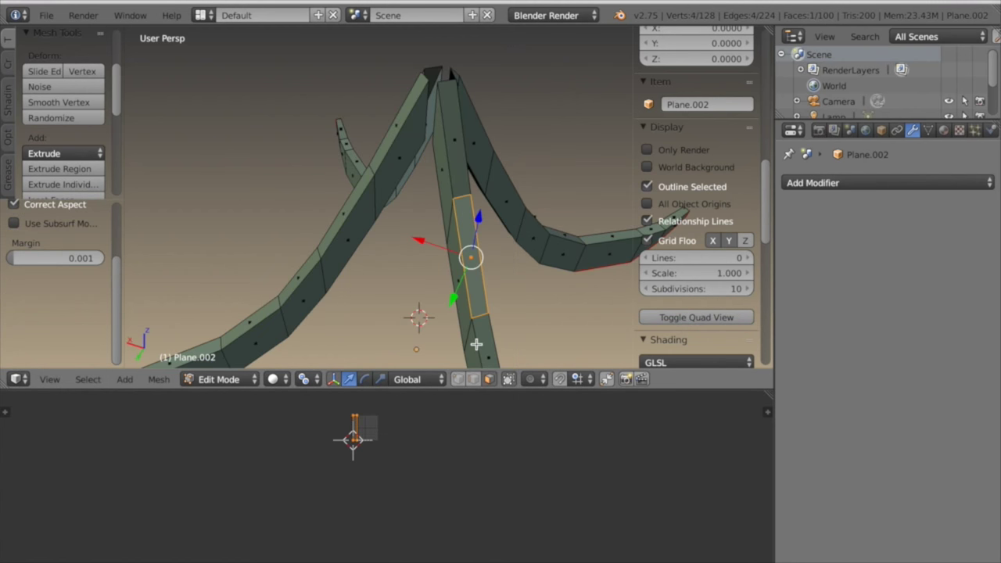
Extend the selection to the whole third beam, unwrap it with Follow Active Quads, and move its UV island aside.
key(ctrl+l)
key(u)
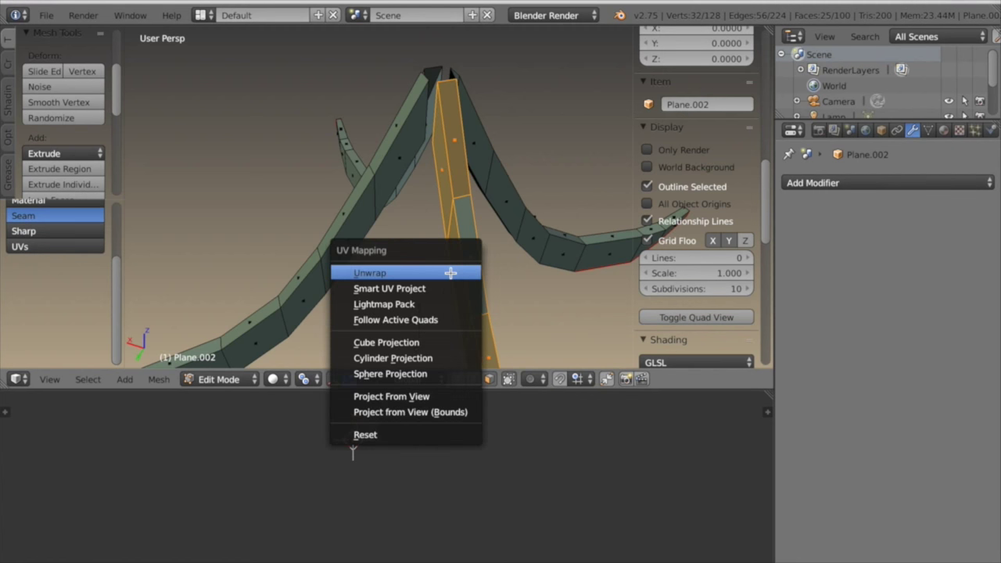
click(434, 321)
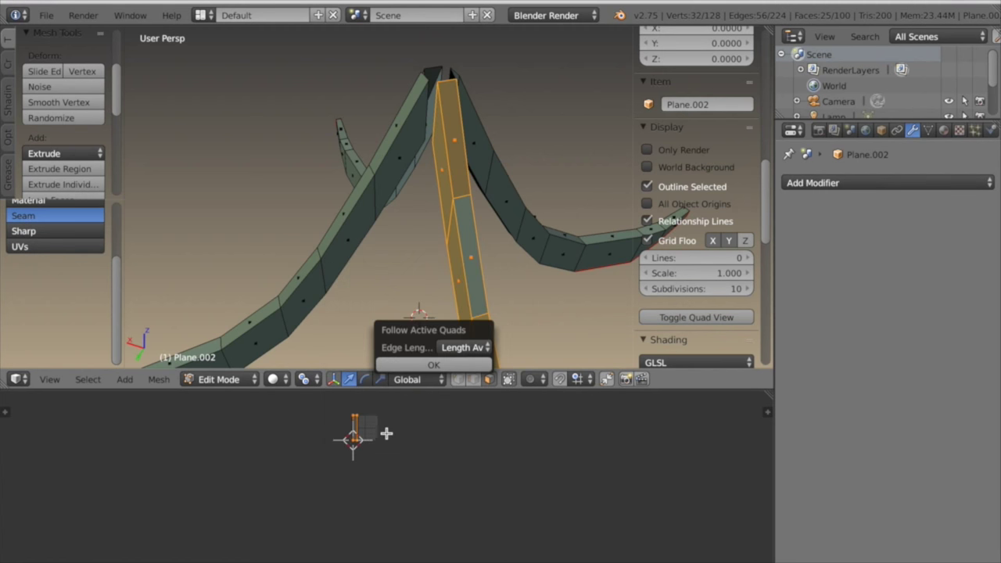
click(434, 365)
key(g)
click(611, 475)
Select a single quad midway along the fourth beam and unwrap it.
middle_drag(608, 312, 436, 273)
right_click(404, 252)
key(u)
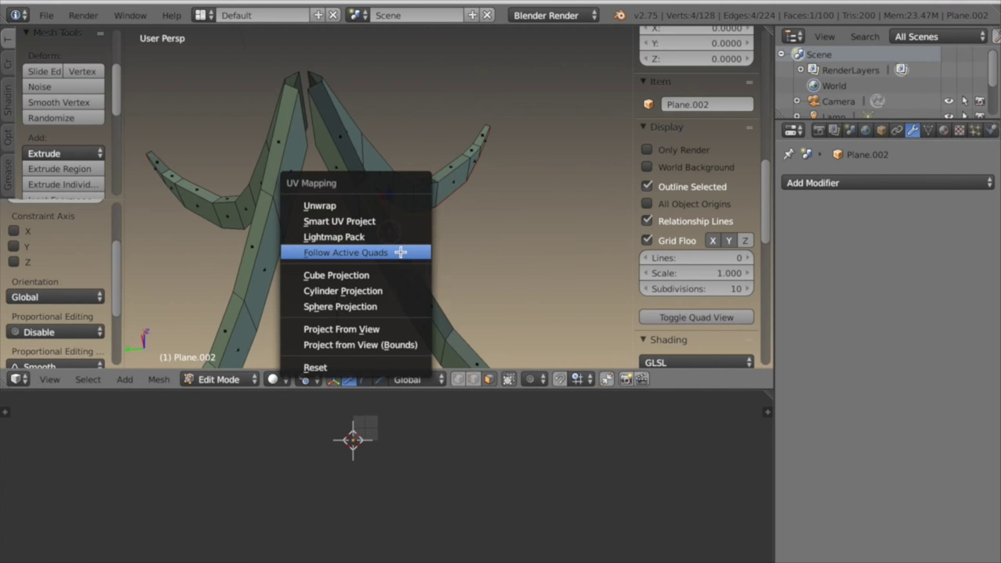
click(339, 204)
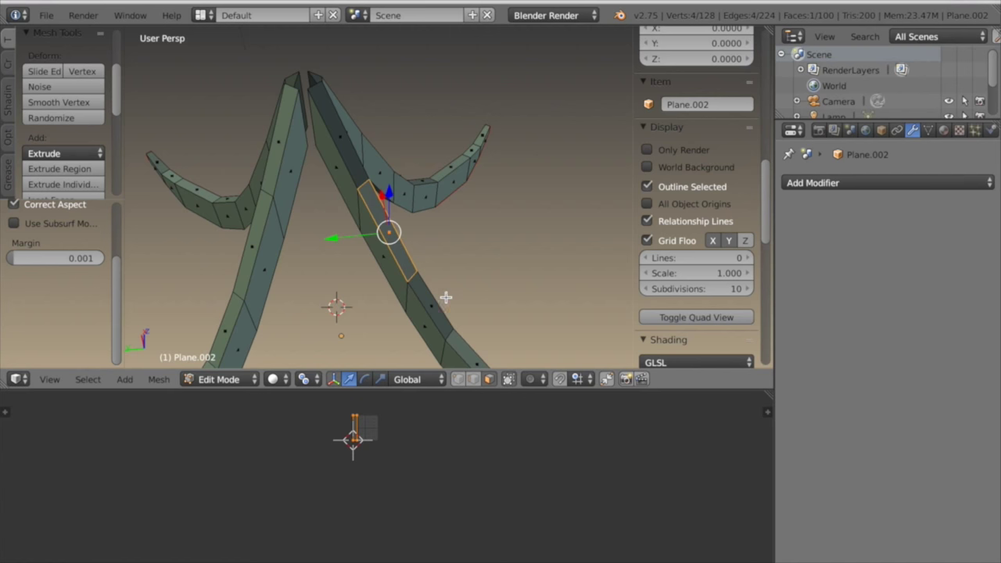
Select the whole fourth beam and unwrap it with Follow Active Quads.
key(l)
key(u)
click(391, 362)
click(393, 388)
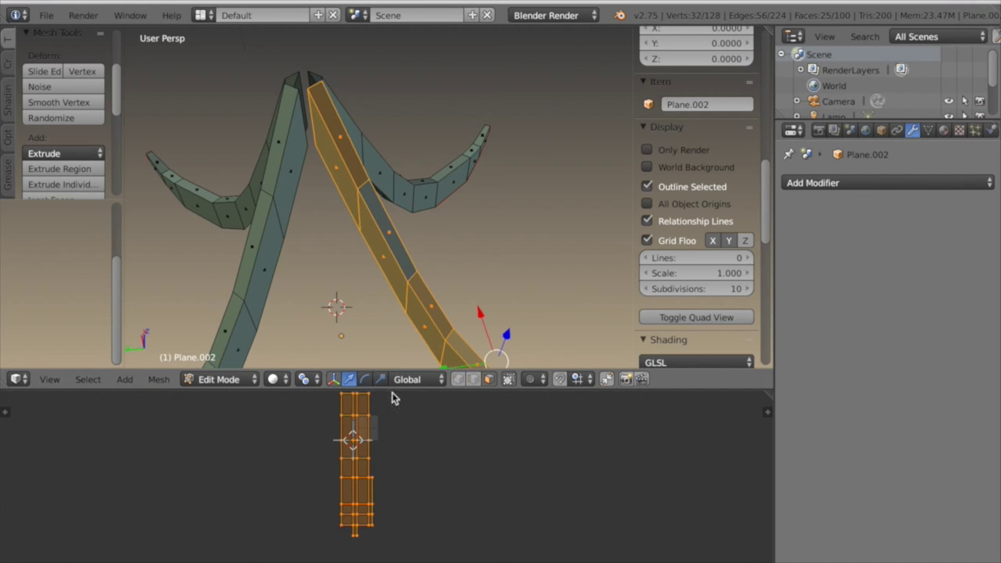
Maximize the 3D view, leave the beams' mesh editing with nothing selected, and unhide the rest of the roof.
scroll(388, 453, up, 3)
scroll(388, 452, down, 3)
scroll(478, 301, down, 3)
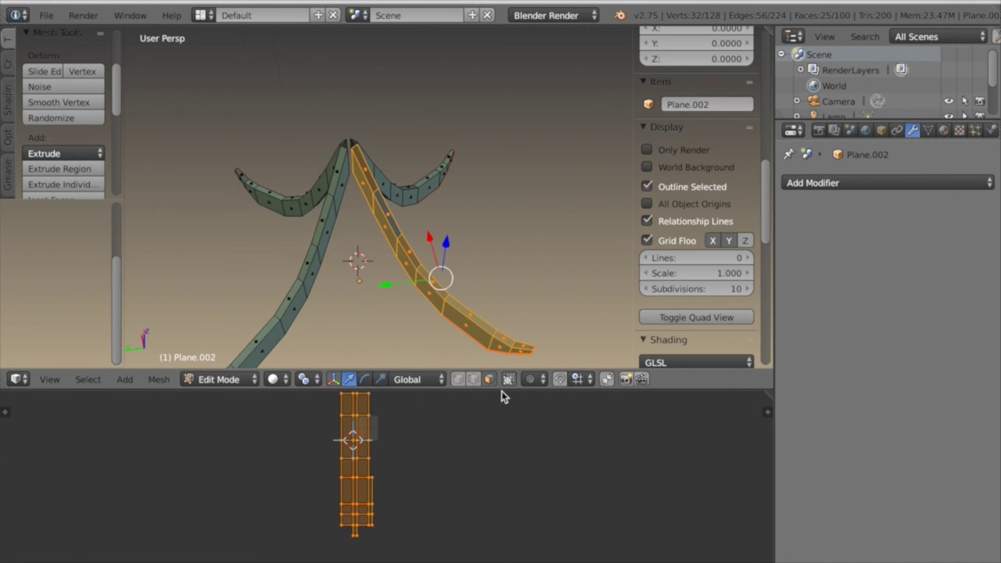
key(ctrl+Up)
middle_drag(446, 292, 391, 332)
key(a)
key(Tab)
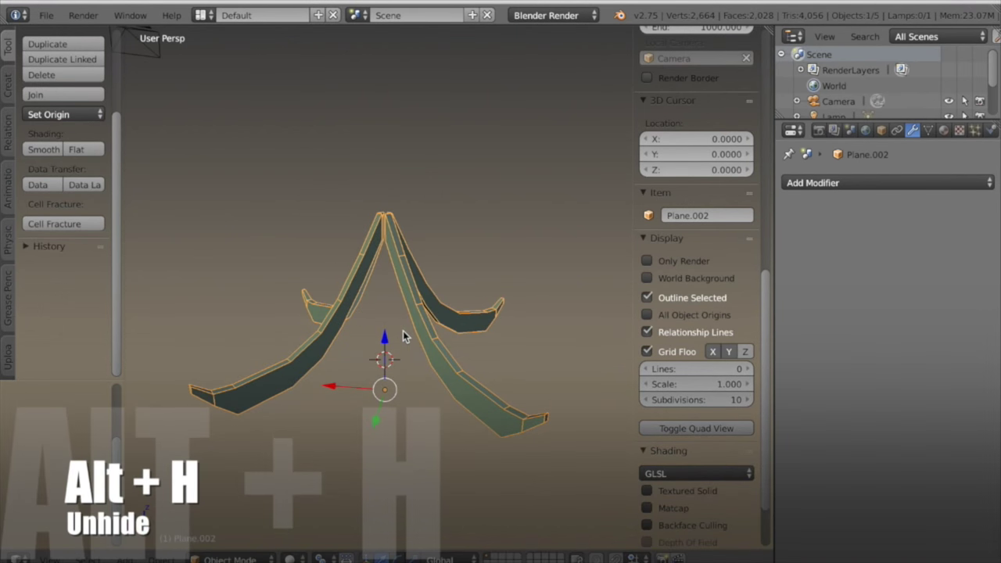
key(alt+h)
Edit the main roof mesh and extrude its bottom edge loop about 0.049 down along Z.
scroll(431, 332, up, 2)
middle_drag(431, 333, 395, 301)
right_click(270, 389)
mouse_move(270, 389)
middle_down()
mouse_move(299, 402)
mouse_move(287, 396)
middle_up()
key(Tab)
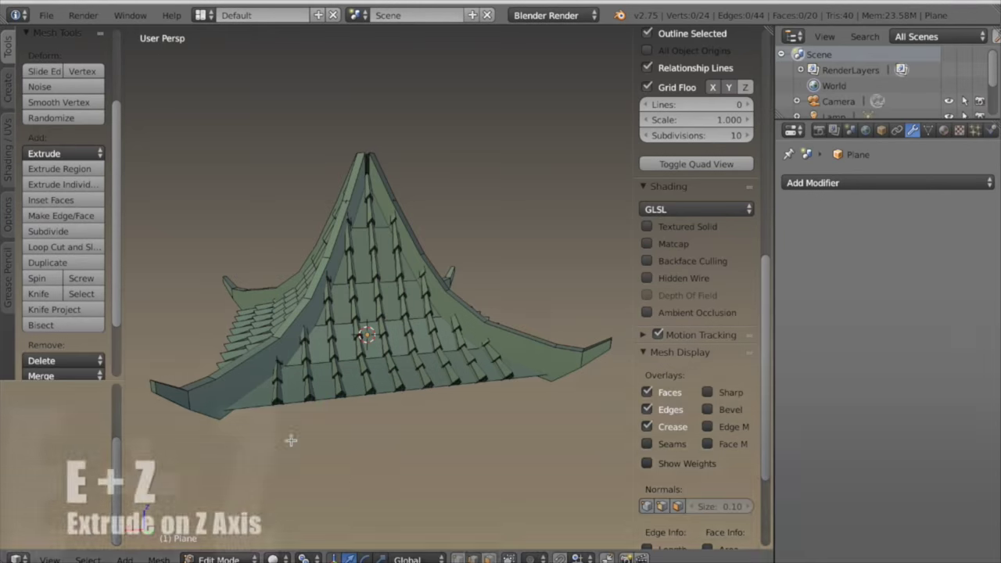
alt+right_click(251, 410)
key(KP_1)
scroll(390, 384, up, 3)
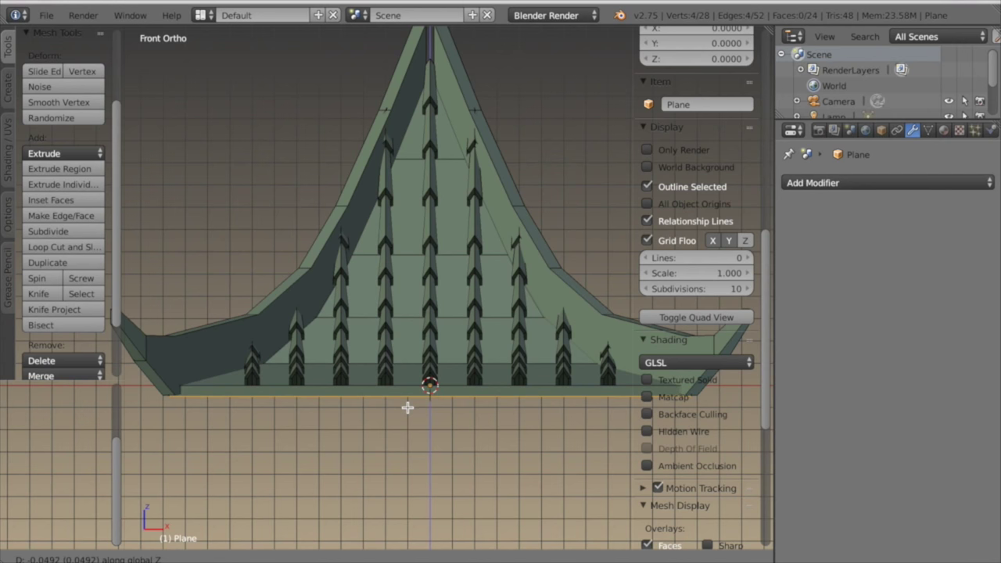
click(408, 407)
Close the open underside of the roof with a face and clear the selection.
scroll(415, 415, down, 3)
middle_drag(417, 417, 391, 411)
key(KP_5)
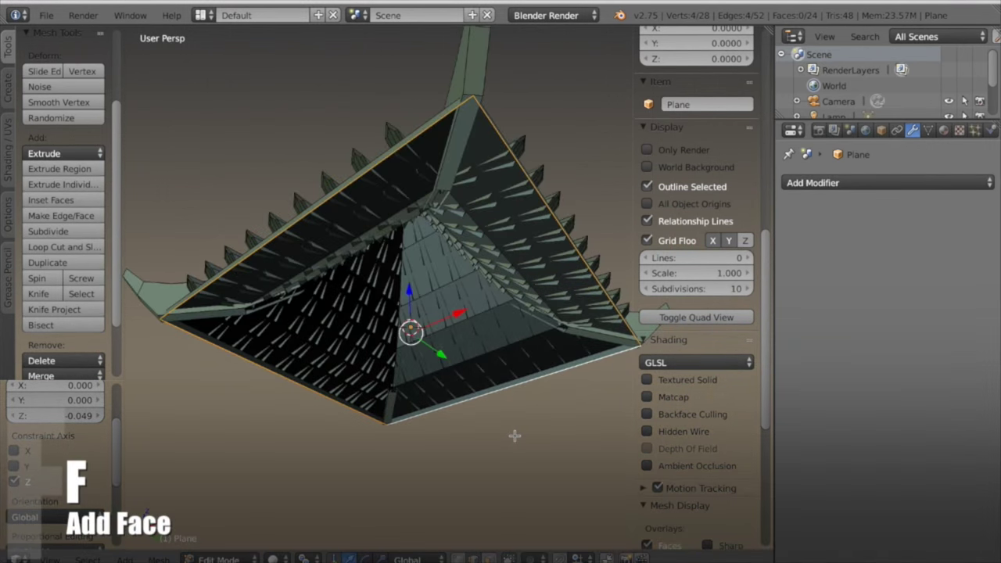
key(f)
middle_drag(516, 435, 393, 397)
key(a)
Add a cylinder with 8 vertices to the roof mesh and delete its bottom face.
key(shift+a)
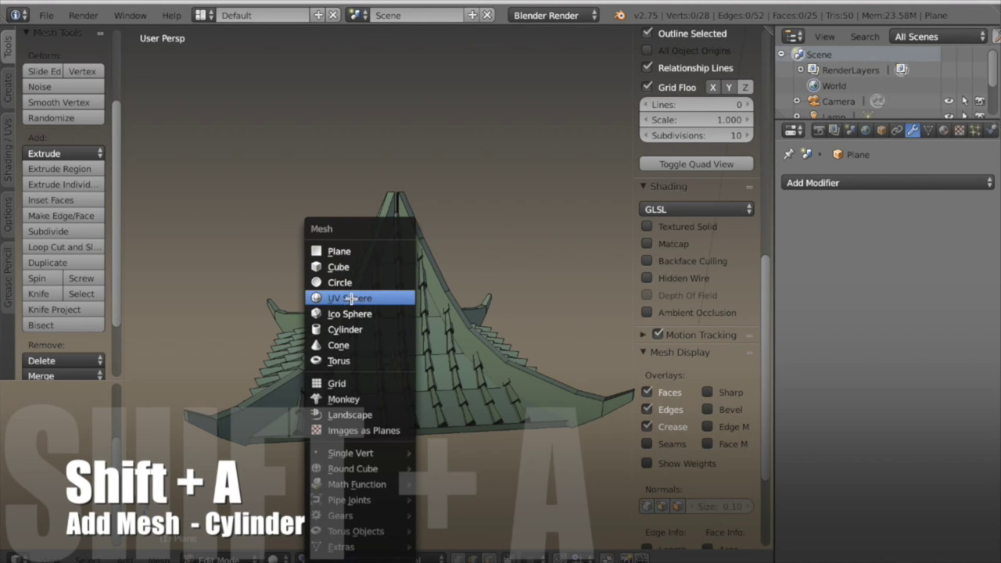
click(354, 330)
scroll(55, 429, up, 4)
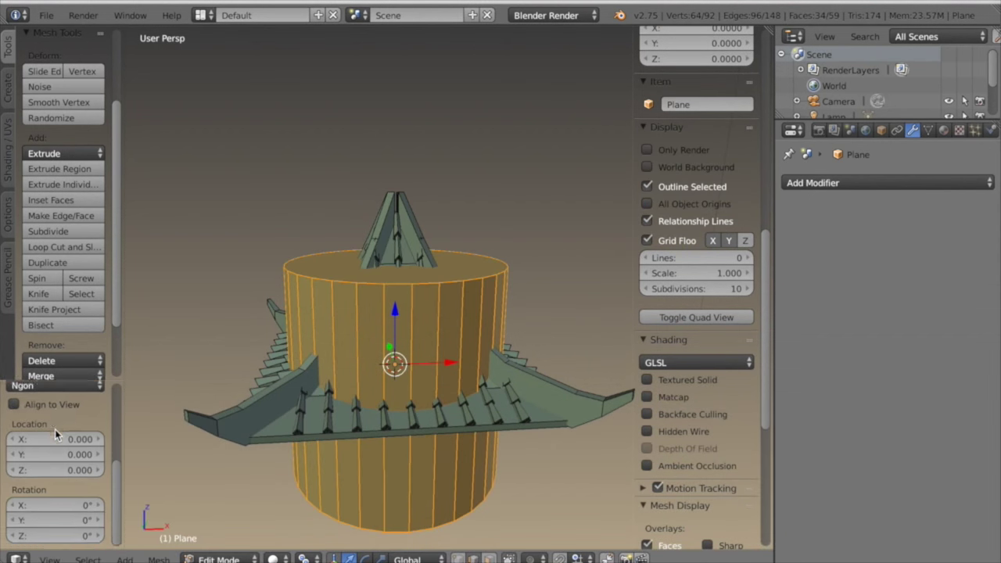
mouse_move(55, 429)
mouse_down()
mouse_move(23, 429)
mouse_move(65, 430)
mouse_up()
middle_drag(240, 446, 363, 405)
key(x)
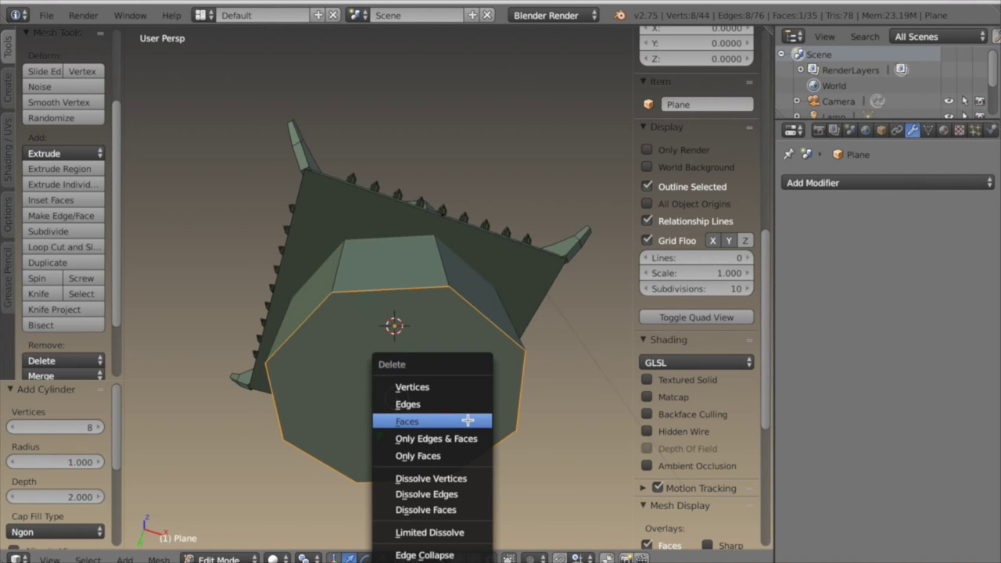
click(465, 418)
Select the whole cylinder and, in front orthographic view, move it up 1.513 along Z to the roof's peak.
key(l)
scroll(492, 420, down, 2)
key(KP_1)
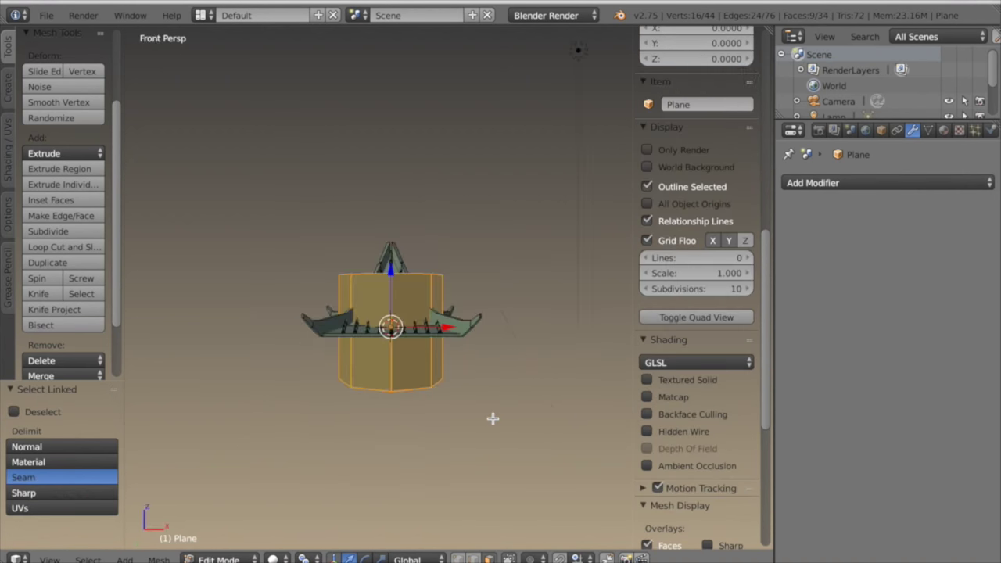
key(KP_5)
scroll(492, 417, up, 4)
shift+middle_drag(493, 386, 501, 456)
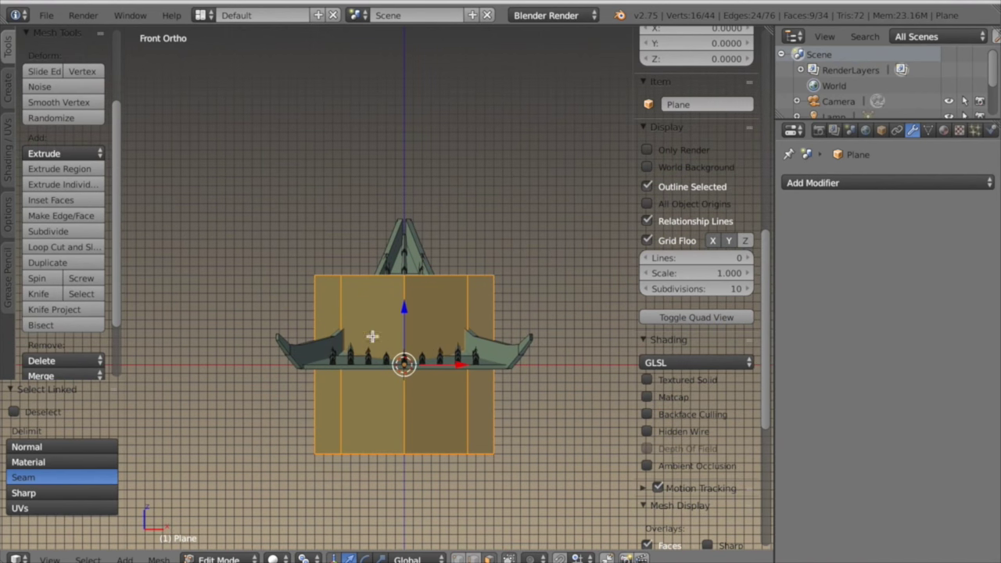
key(g)
key(z)
click(409, 194)
Scale the cylinder to 0.129 overall, then narrow it to 0.620 in X and Y to fit the peak.
click(303, 558)
click(323, 506)
key(s)
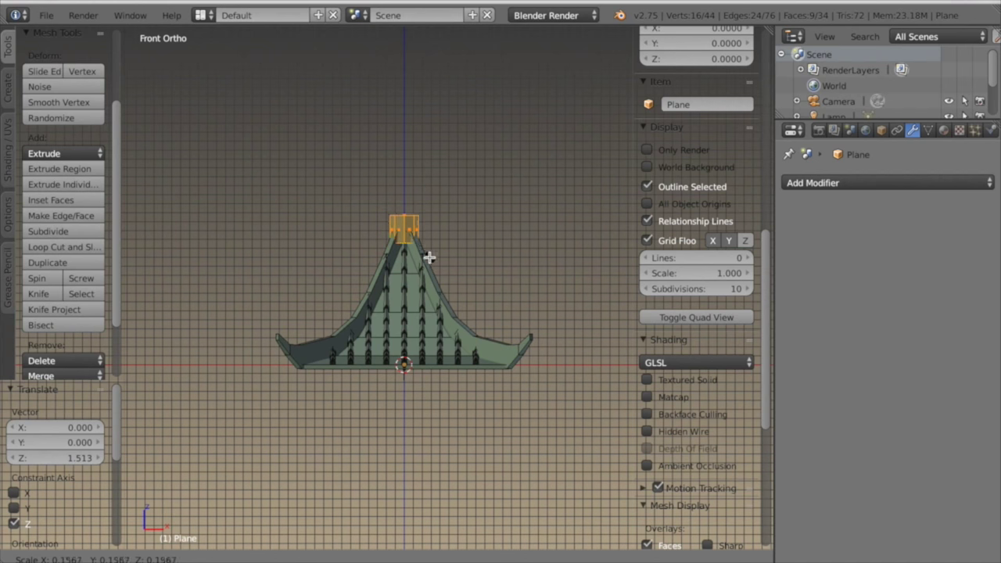
key(KP_Decimal)
scroll(438, 279, down, 4)
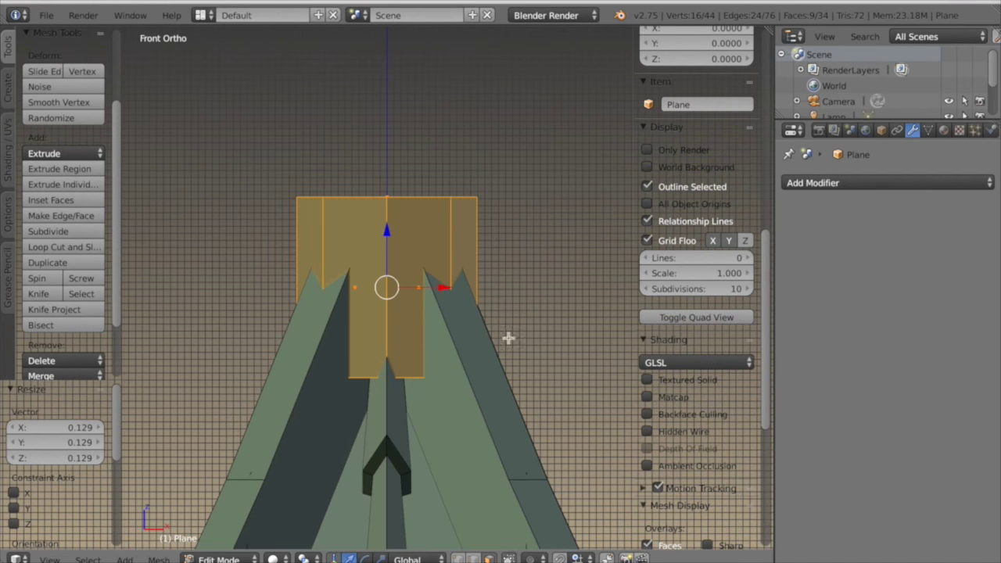
key(s)
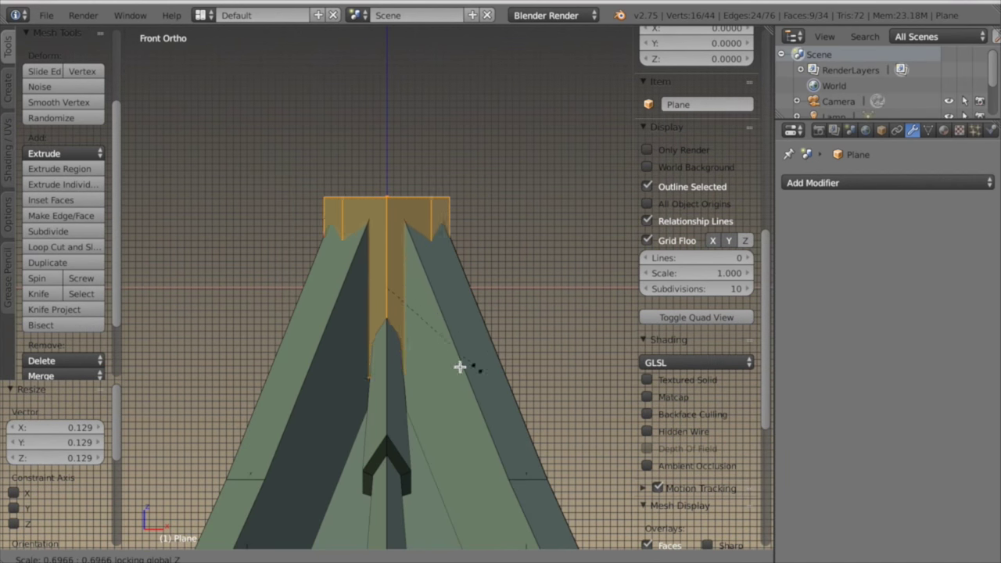
click(460, 366)
Select the cylinder's top face and raise it 0.042, plus a further 0.017, along Z.
scroll(460, 366, down, 4)
middle_drag(426, 364, 438, 400)
scroll(436, 397, up, 3)
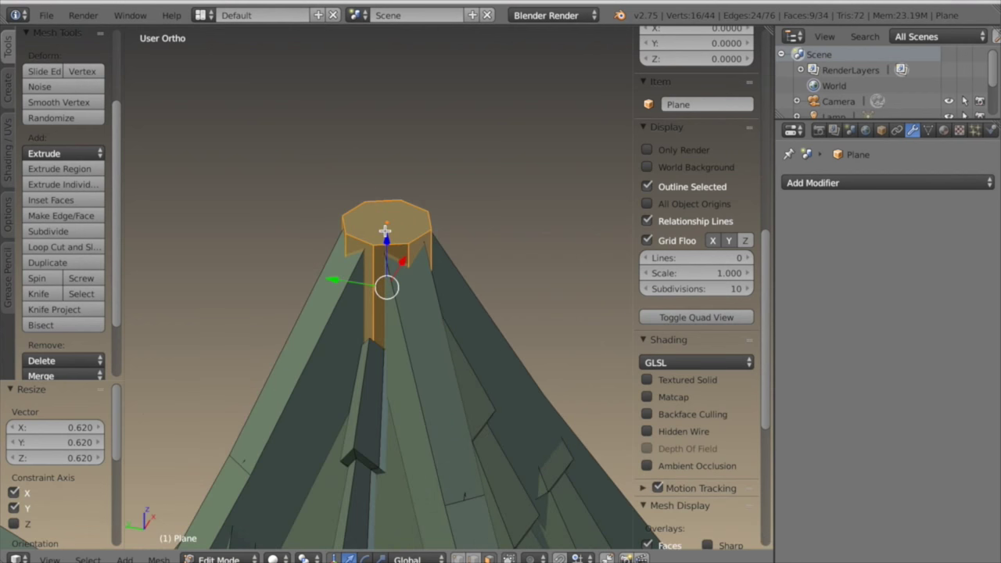
drag(387, 185, 387, 162)
key(KP_1)
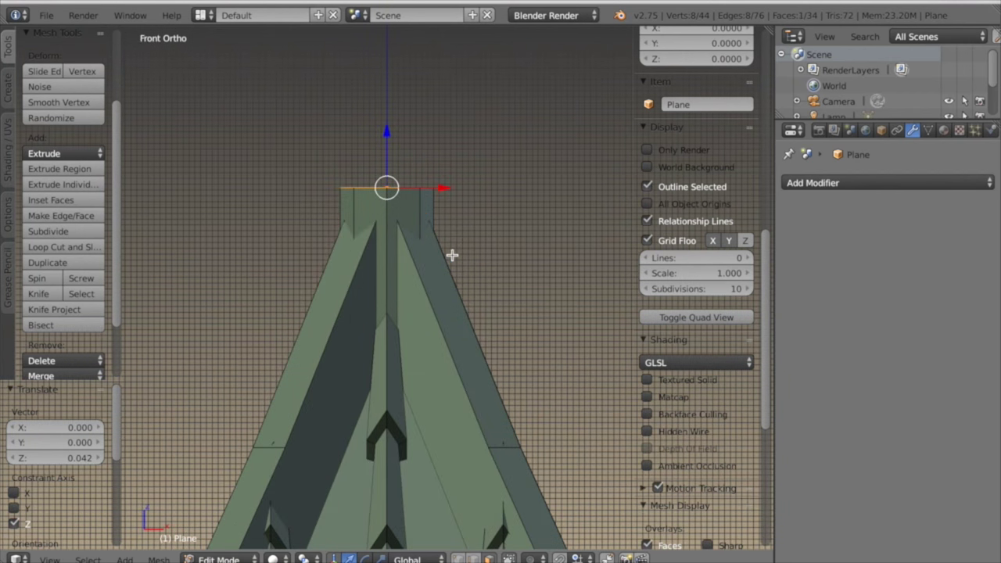
scroll(452, 255, down, 1)
scroll(452, 255, up, 1)
shift+middle_drag(452, 255, 474, 283)
scroll(474, 283, up, 1)
shift+drag(413, 155, 414, 145)
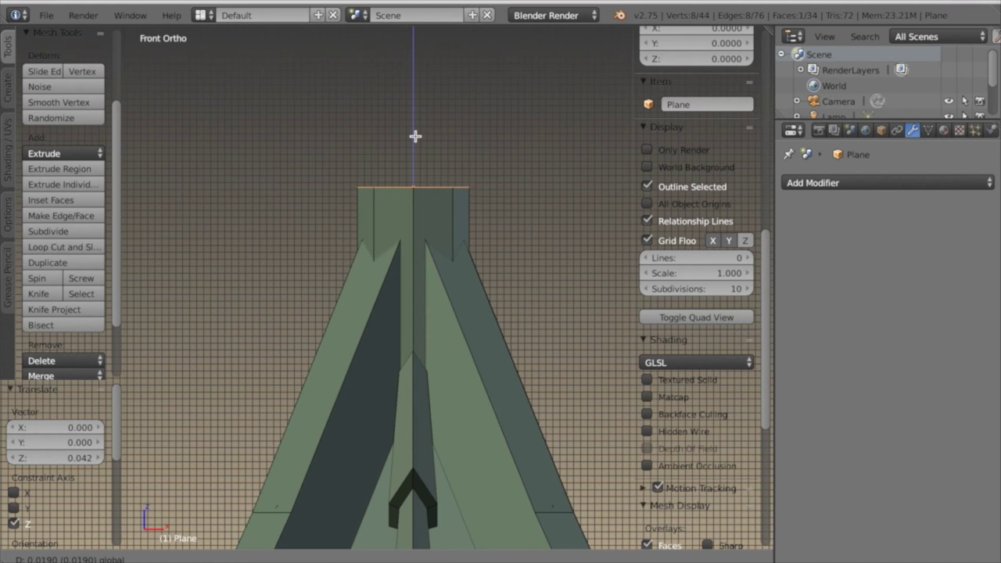
drag(414, 137, 414, 138)
Extrude the top face up into an outward-flared rim, then extrude again by 0.019 and scale inward to 0.860.
shift+middle_drag(423, 186, 422, 228)
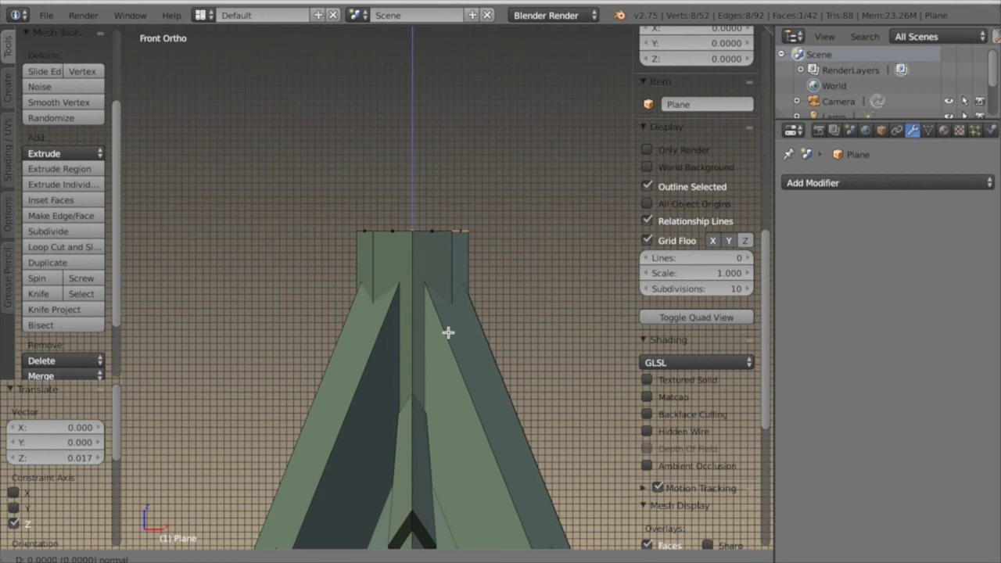
click(444, 319)
key(s)
click(521, 318)
key(e)
click(500, 335)
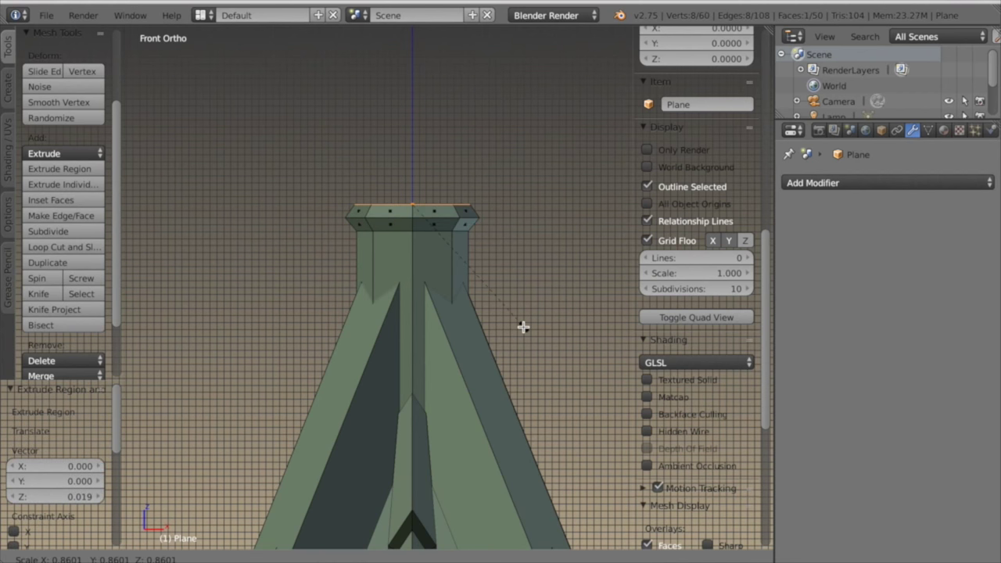
click(523, 327)
Inset the ornament's top face by 0.0197 and extrude it upward about 0.021 in front view.
middle_drag(509, 284, 552, 304)
key(i)
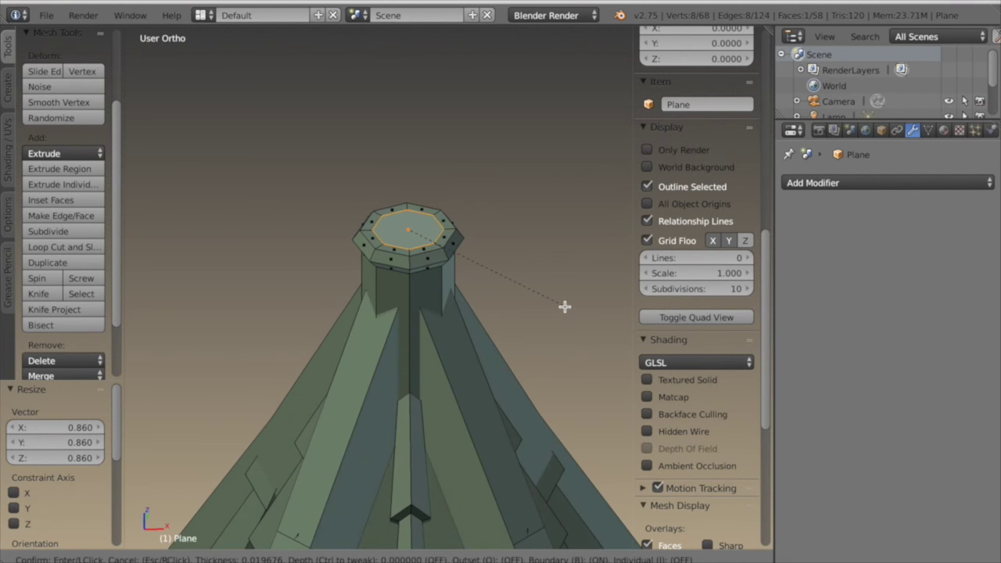
click(565, 307)
key(KP_1)
key(e)
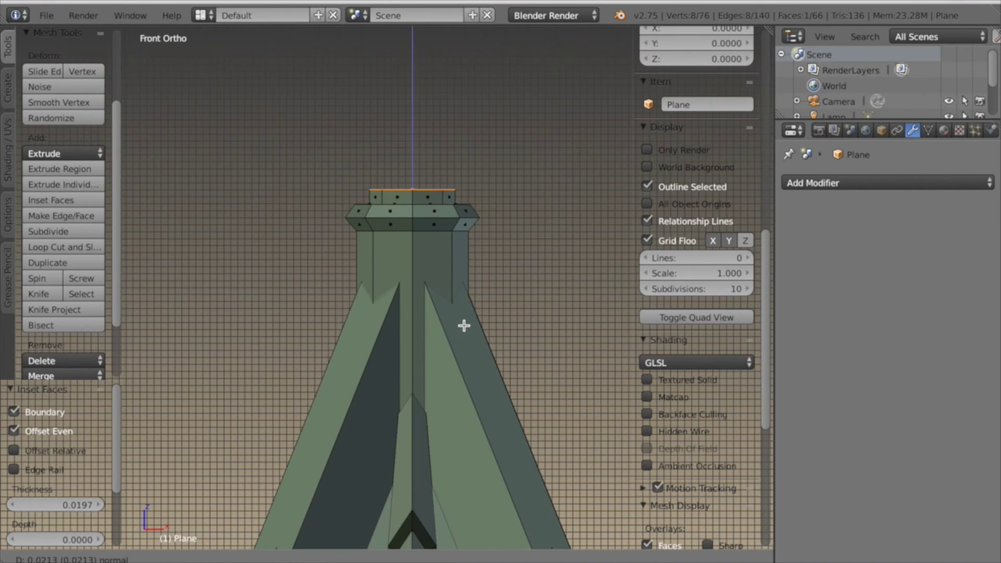
click(464, 325)
Scale the extruded top face, extrude it upward again and scale the new face to 1.265 for an outward flare.
key(s)
click(540, 327)
key(e)
click(472, 329)
key(s)
click(557, 326)
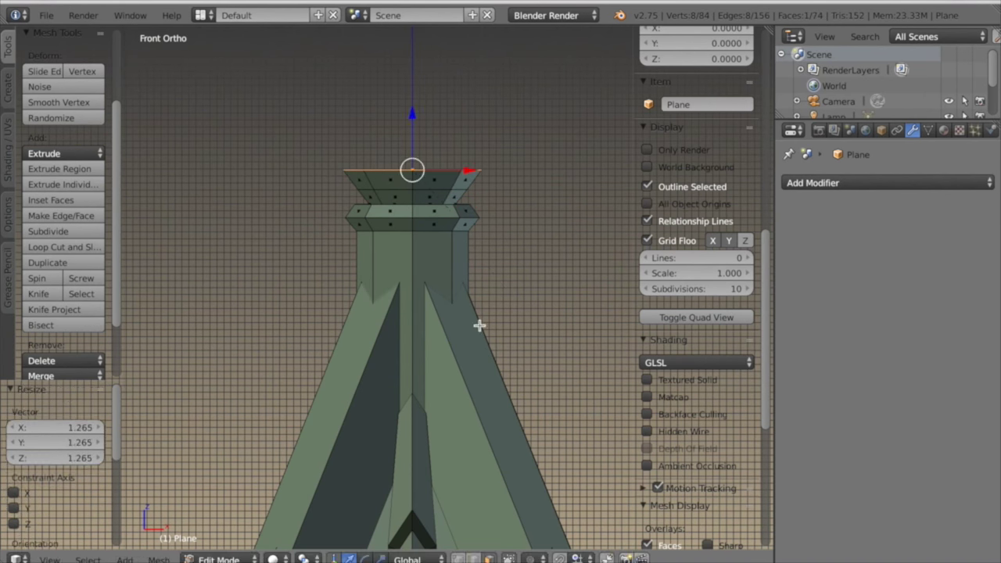
Extrude the top face upward in further tiers to form a rounded bulb, raising the last by 0.025 and scaling it to 0.646.
key(e)
click(475, 295)
key(e)
click(561, 302)
key(e)
click(477, 312)
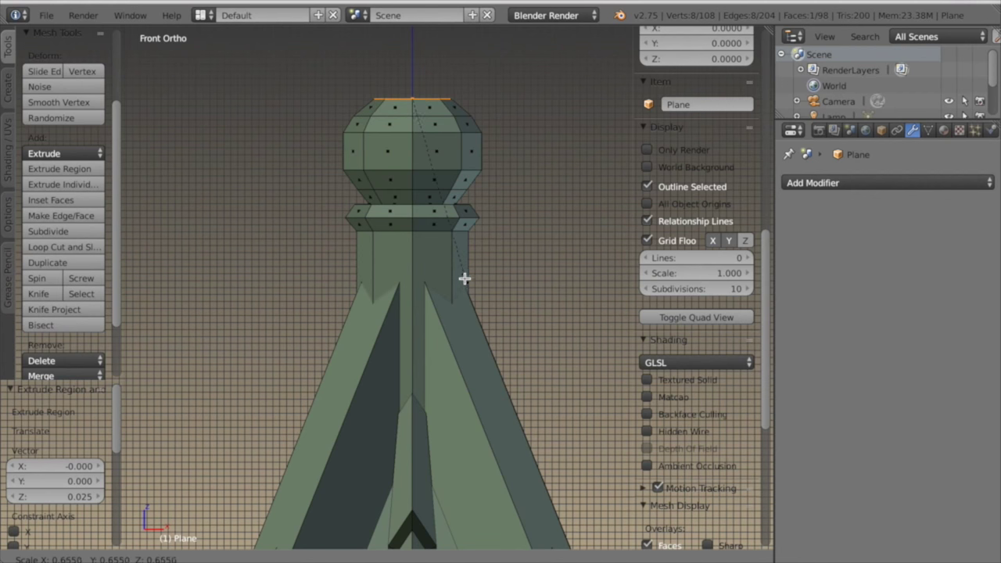
click(463, 276)
Join opposite vertices across the bulb's top face with two crossing edges.
mouse_move(450, 237)
middle_down()
mouse_move(469, 219)
mouse_move(465, 261)
mouse_move(459, 255)
middle_up()
scroll(437, 338, up, 2)
right_click(434, 197)
middle_drag(475, 215, 475, 233)
shift+right_click(416, 131)
scroll(437, 197, down, 7)
middle_drag(438, 266, 431, 271)
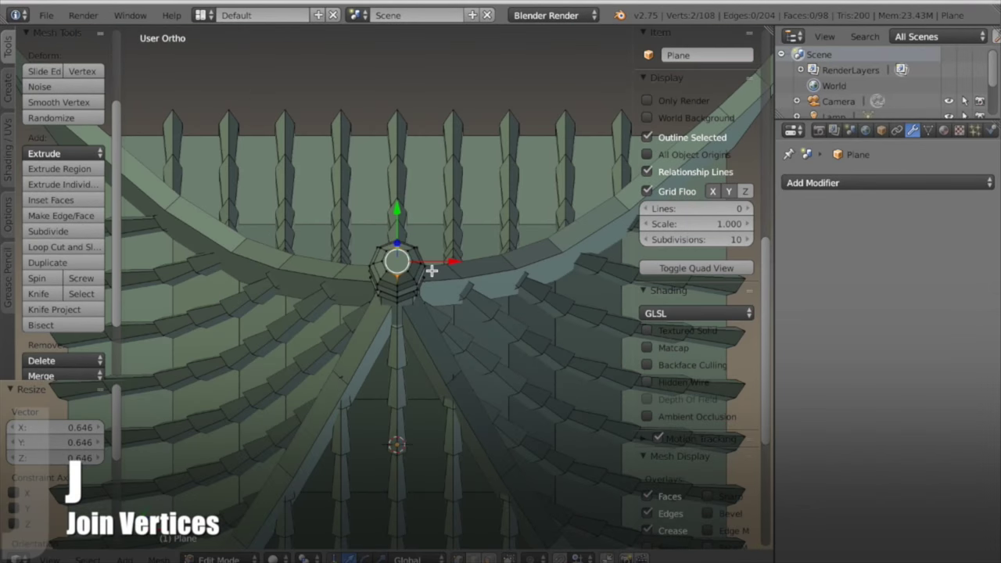
scroll(429, 280, up, 6)
key(j)
right_click(377, 209)
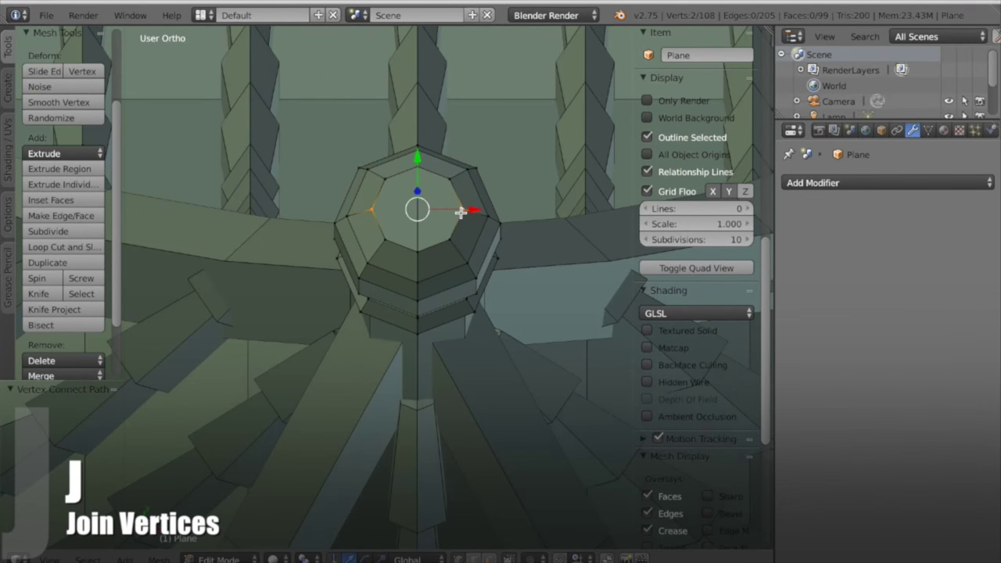
key(j)
Select the vertex at the centre of the bulb's top and raise it 0.013 along Z.
key(a)
right_click(416, 211)
scroll(385, 290, down, 2)
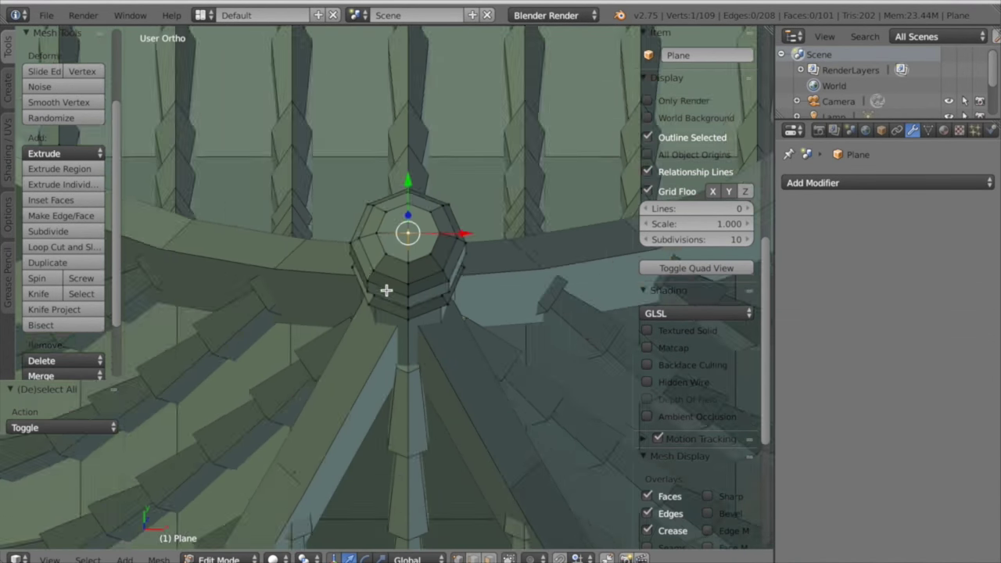
middle_drag(385, 290, 388, 233)
click(408, 82)
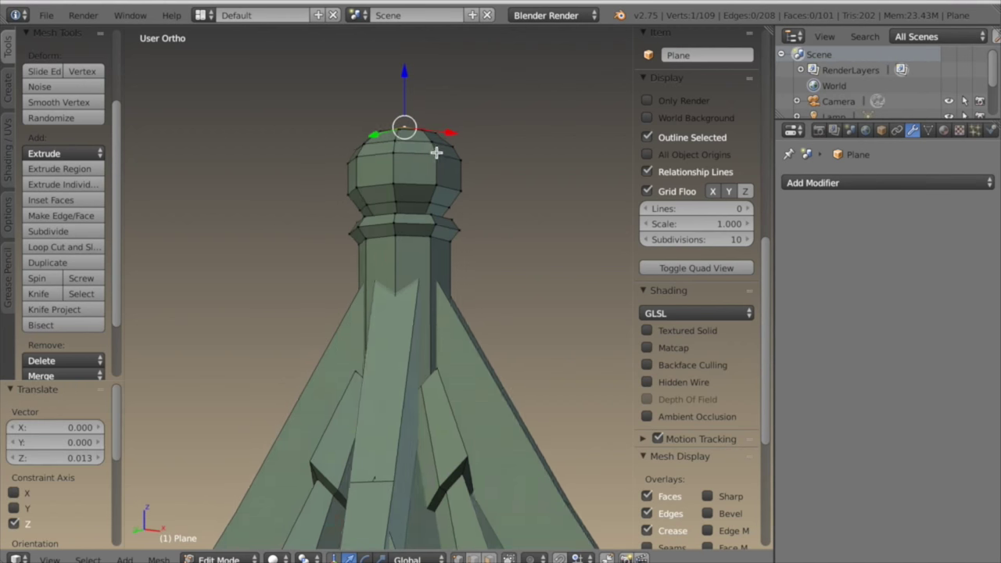
Edge-slide the bulb's lower loop by 0.166 and its upper loop by -0.233, and return to Object Mode.
scroll(436, 149, up, 2)
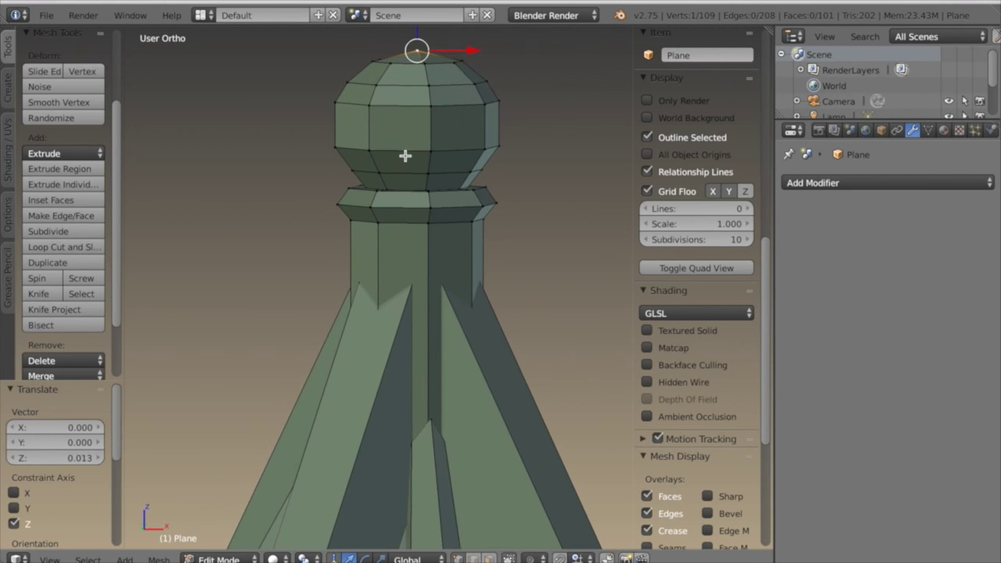
alt+right_click(408, 153)
click(488, 184)
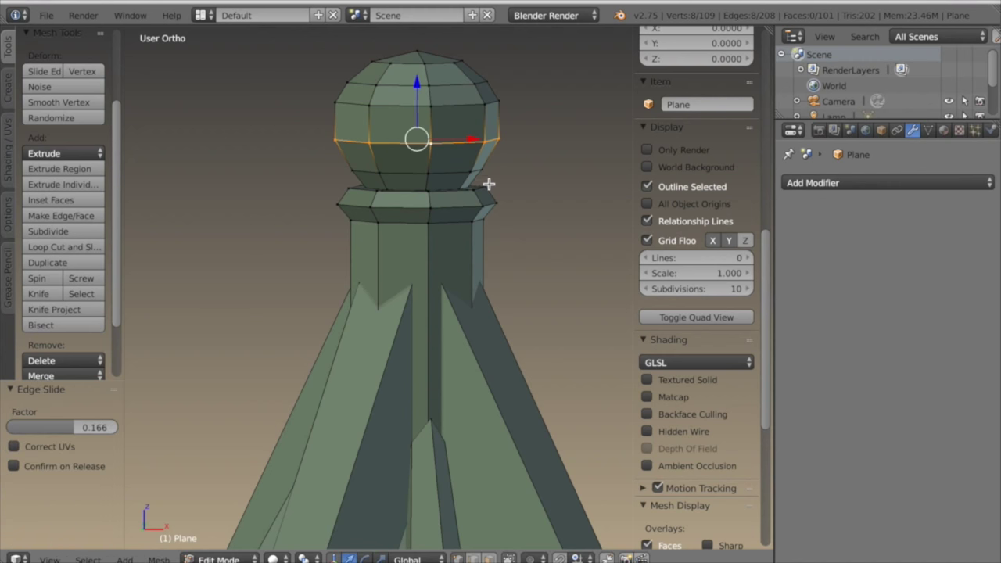
alt+right_click(412, 107)
key(g)
key(g)
click(485, 128)
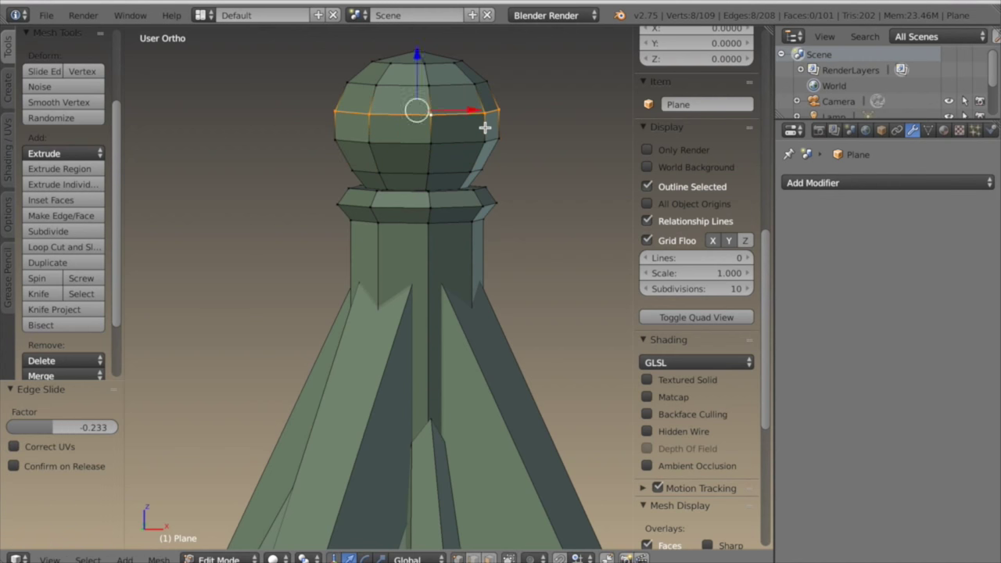
scroll(486, 137, down, 2)
middle_drag(494, 189, 472, 182)
key(a)
scroll(472, 182, down, 6)
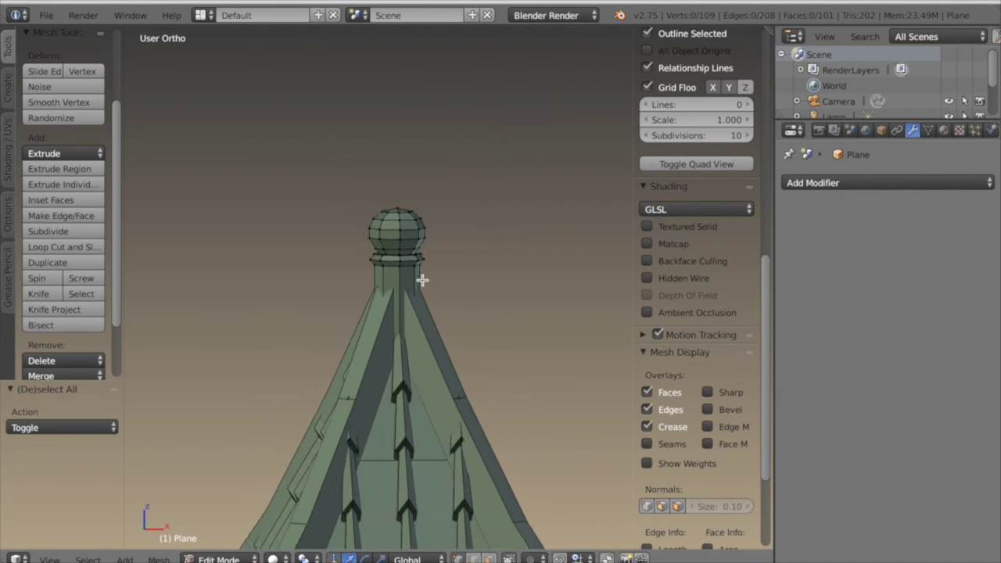
middle_drag(419, 389, 384, 402)
key(Tab)
Join the ridge beams, tiles and ornament with the roof into one object, and clear the selection.
scroll(410, 430, up, 6)
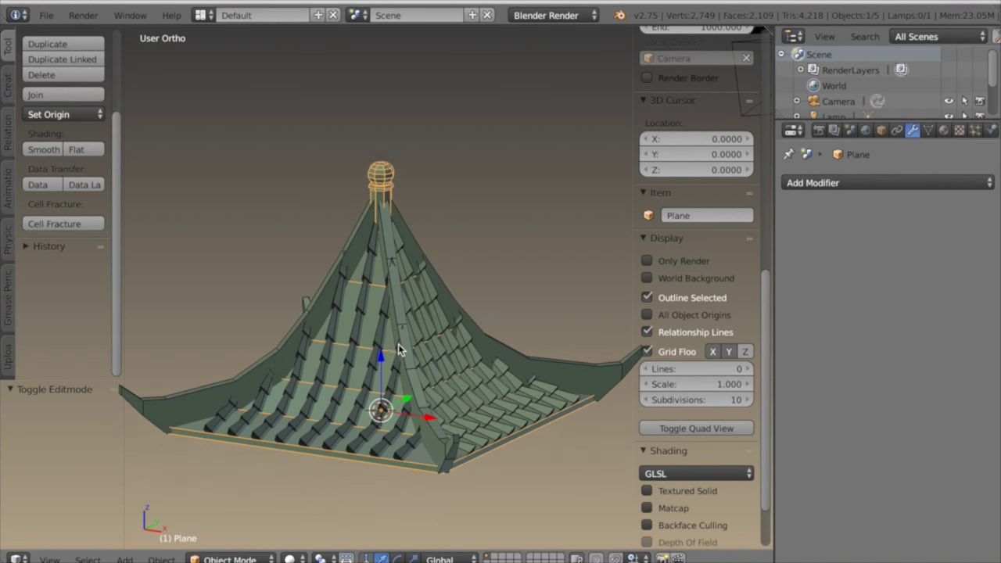
middle_drag(388, 352, 331, 431)
shift+right_click(273, 418)
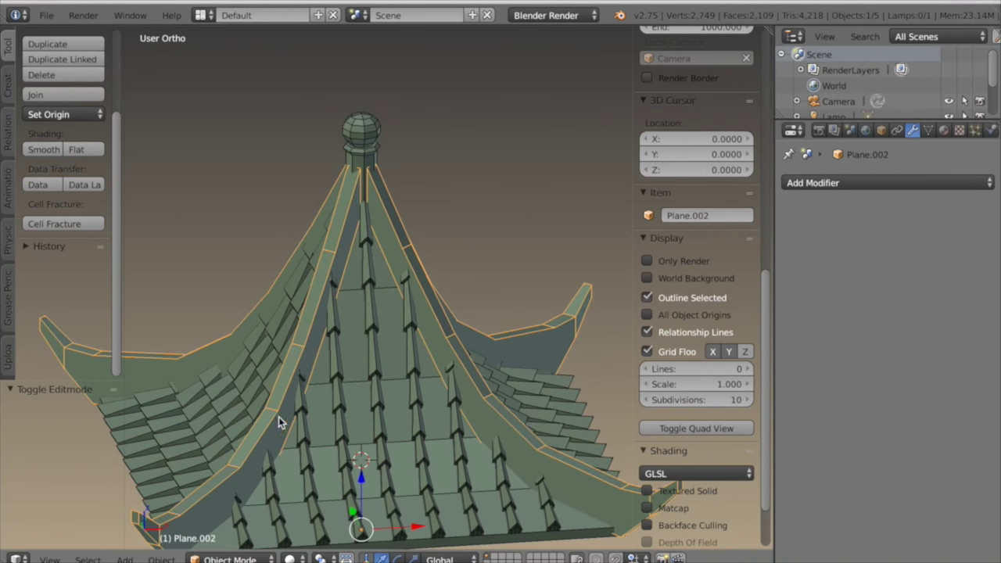
shift+right_click(371, 140)
middle_drag(370, 141, 365, 277)
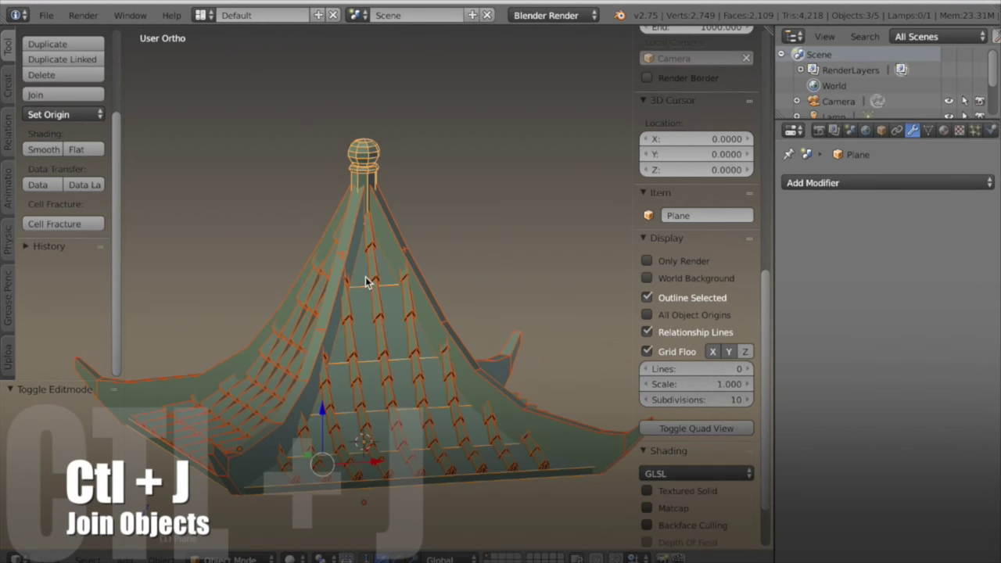
key(ctrl+j)
key(a)
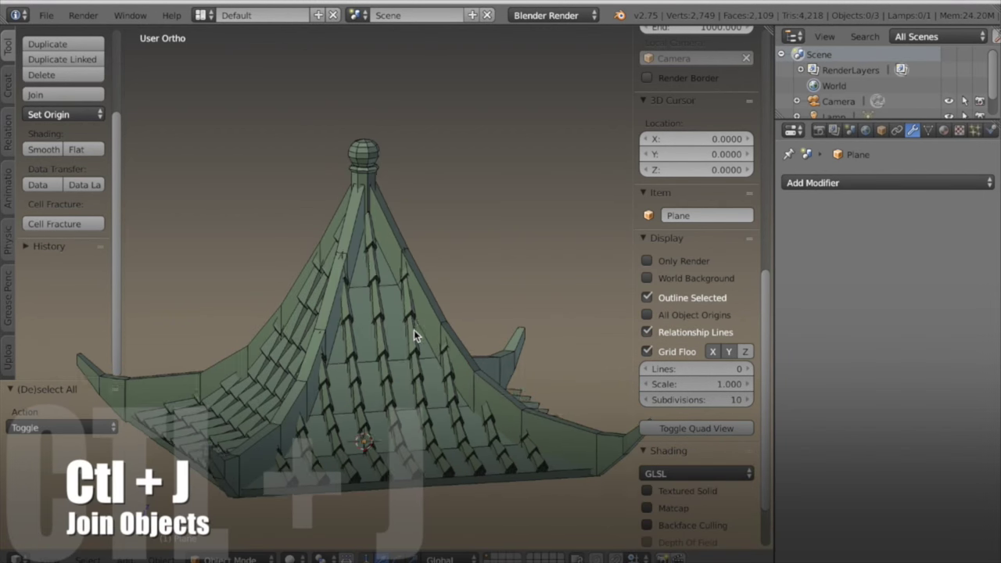
middle_drag(418, 325, 371, 332)
key(a)
key(a)
scroll(349, 406, down, 1)
middle_drag(348, 406, 369, 396)
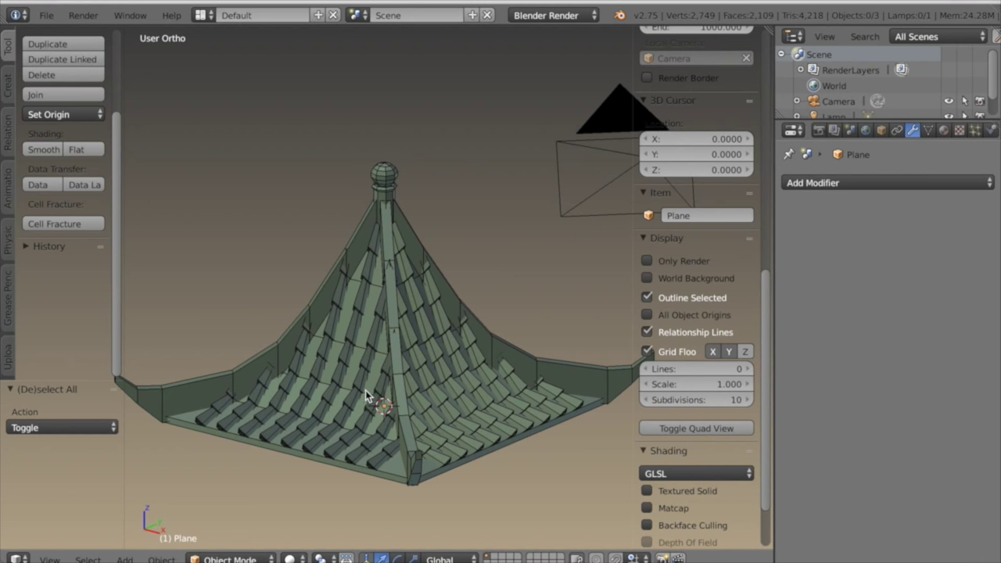
In perspective view, select the linked ornament mesh in Edit Mode and raise it 0.314 along Z, clear of the roof.
key(KP_5)
scroll(370, 393, down, 2)
key(Tab)
key(l)
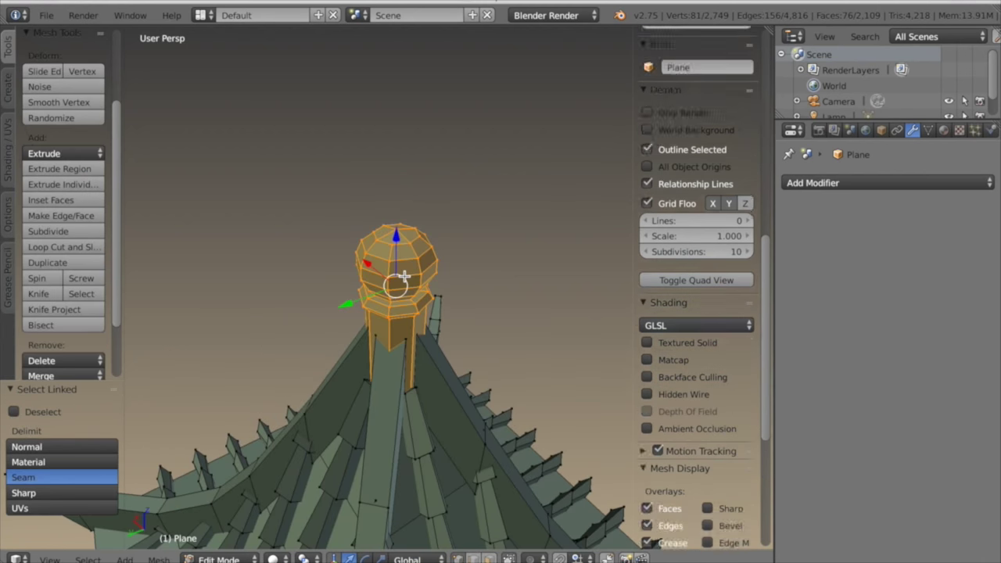
middle_drag(405, 276, 456, 263)
drag(440, 219, 443, 93)
middle_drag(486, 147, 278, 266)
scroll(447, 191, up, 1)
scroll(455, 183, down, 2)
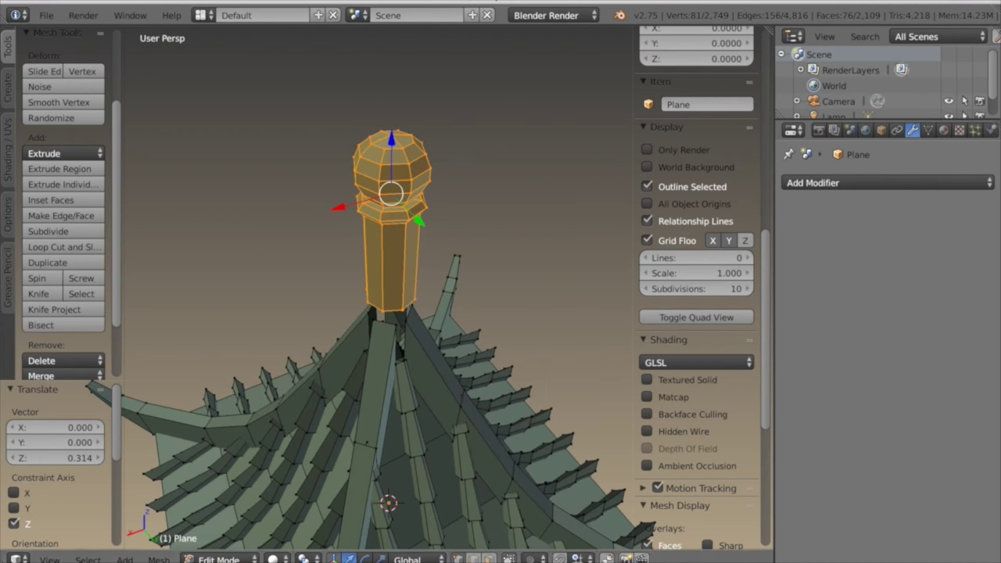
Mark a seam along one vertical line of edges running from the ornament's base over its bulb, and clear the selection.
right_click(405, 253)
scroll(407, 246, up, 3)
mouse_move(413, 219)
shift+middle_down()
mouse_move(417, 286)
mouse_move(424, 210)
mouse_move(432, 245)
mouse_move(428, 205)
shift+middle_up()
shift+right_click(433, 171)
middle_drag(436, 169, 443, 189)
shift+right_click(443, 133)
middle_drag(461, 142, 457, 181)
shift+right_click(428, 165)
scroll(430, 170, down, 3)
key(ctrl+e)
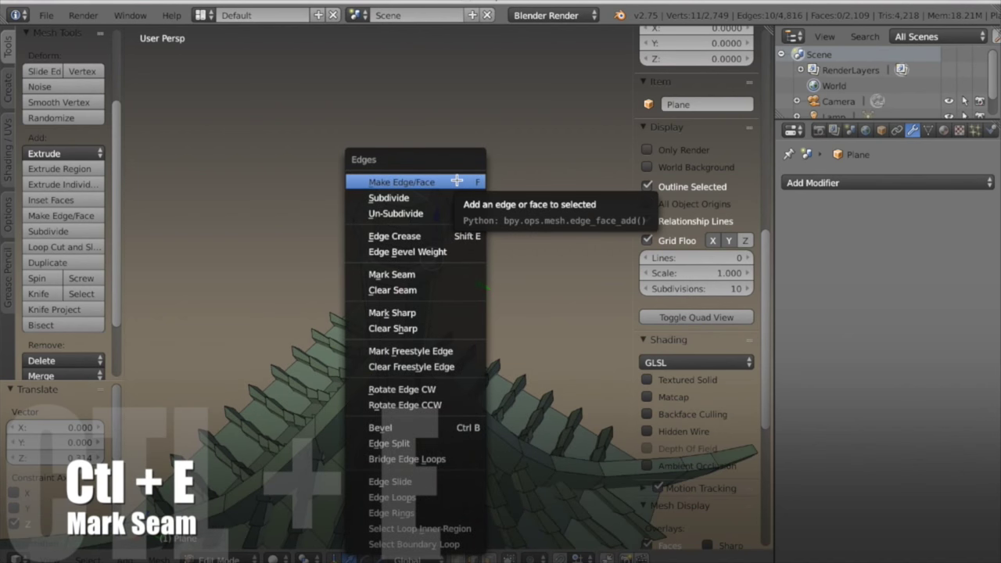
click(425, 273)
key(a)
mouse_move(431, 279)
middle_down()
mouse_move(458, 297)
mouse_move(410, 296)
mouse_move(447, 297)
mouse_move(425, 283)
middle_up()
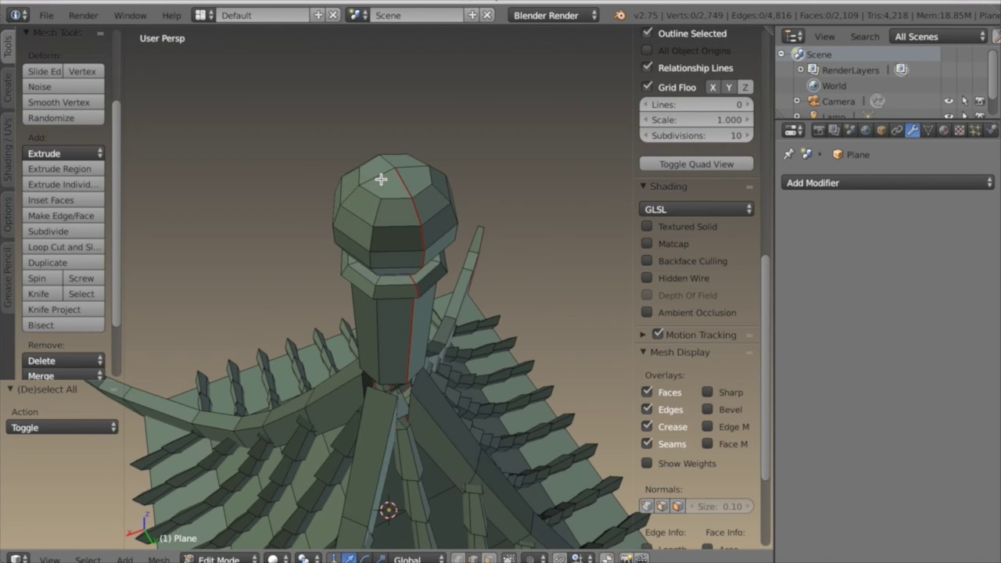
Select one tall side face of the ornament's shaft and unwrap it.
middle_drag(382, 179, 427, 264)
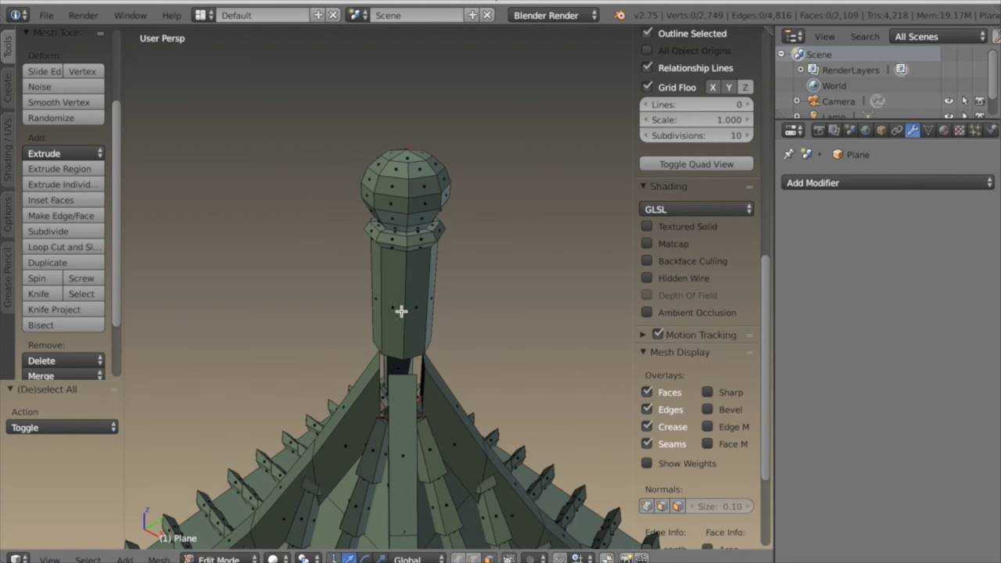
right_click(400, 313)
key(u)
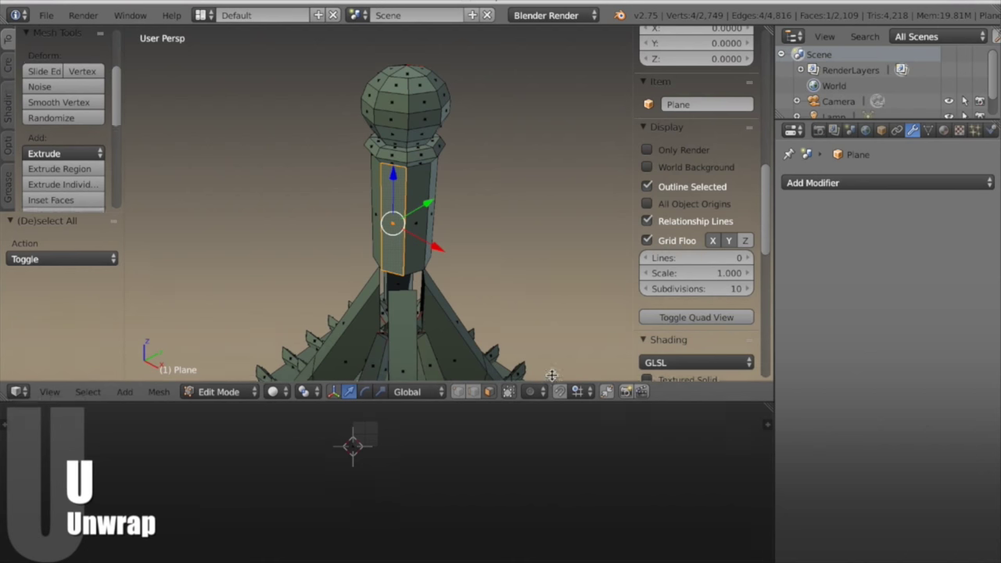
click(409, 157)
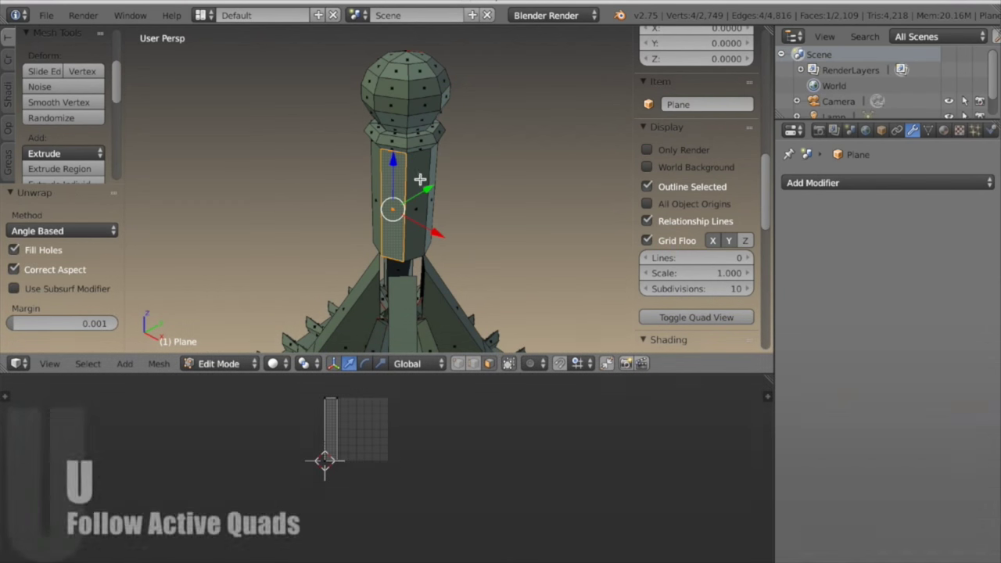
Select all faces linked to the shaft and unwrap them with Follow Active Quads using average edge length.
key(ctrl+l)
key(u)
click(368, 274)
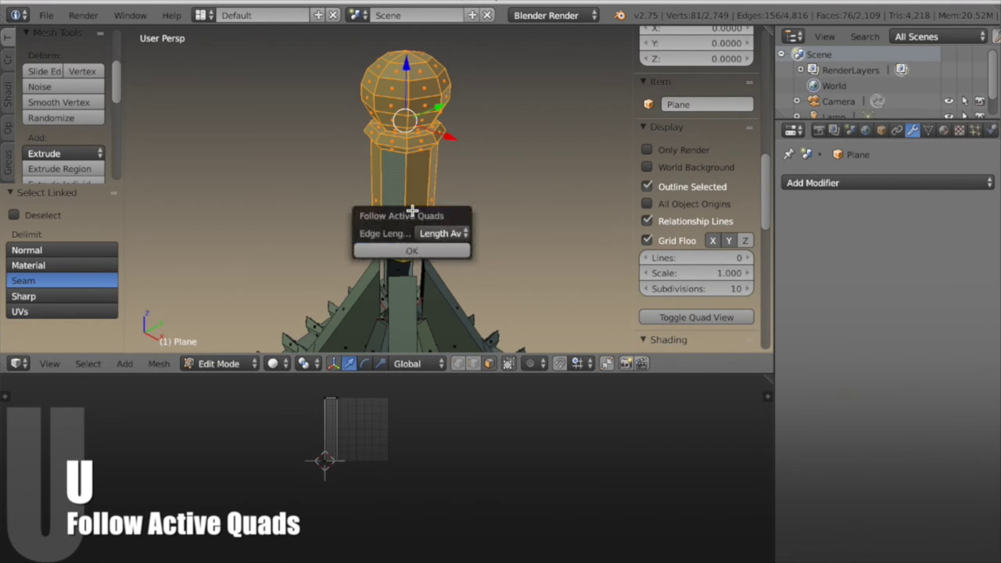
click(409, 248)
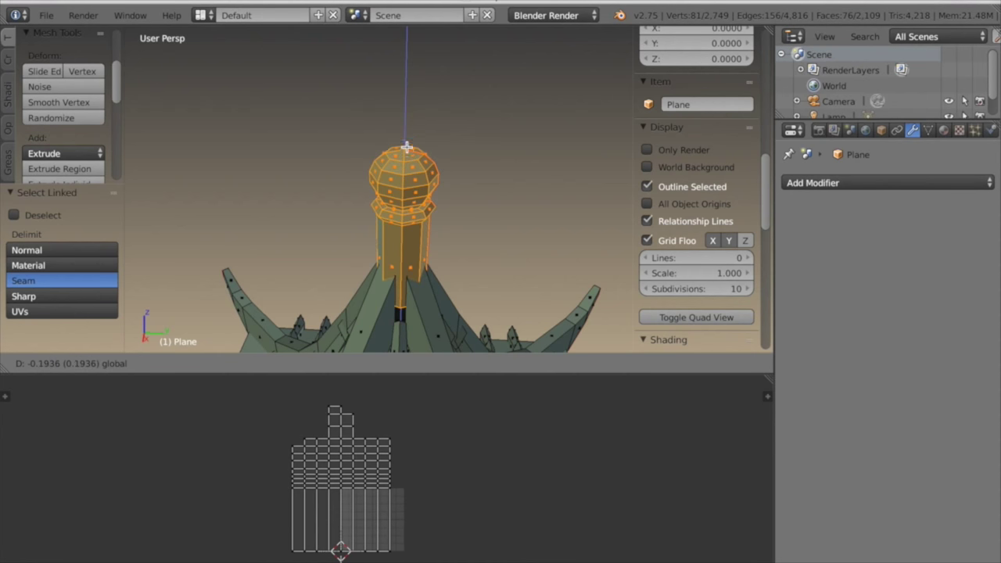
Lower the ornament along Z back onto the roof peak, leave Edit Mode and collapse the UV editor area.
click(406, 181)
middle_drag(408, 182, 374, 277)
scroll(407, 251, down, 5)
key(Tab)
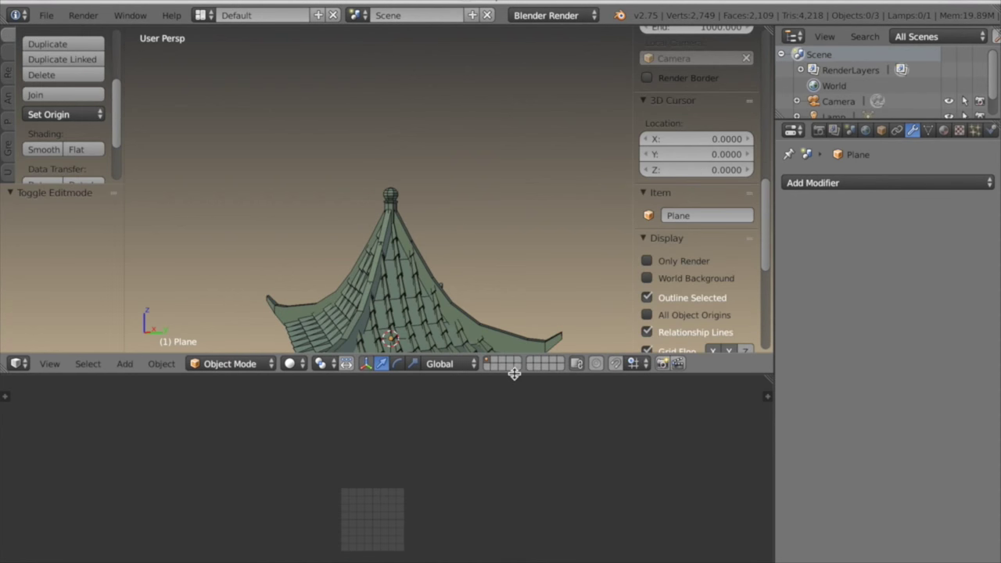
drag(513, 376, 509, 559)
Select the roof's underside face in Edit Mode and inset it by about 0.19.
scroll(448, 426, up, 2)
scroll(446, 423, down, 4)
middle_drag(483, 311, 414, 374)
right_click(437, 356)
key(Tab)
right_click(389, 375)
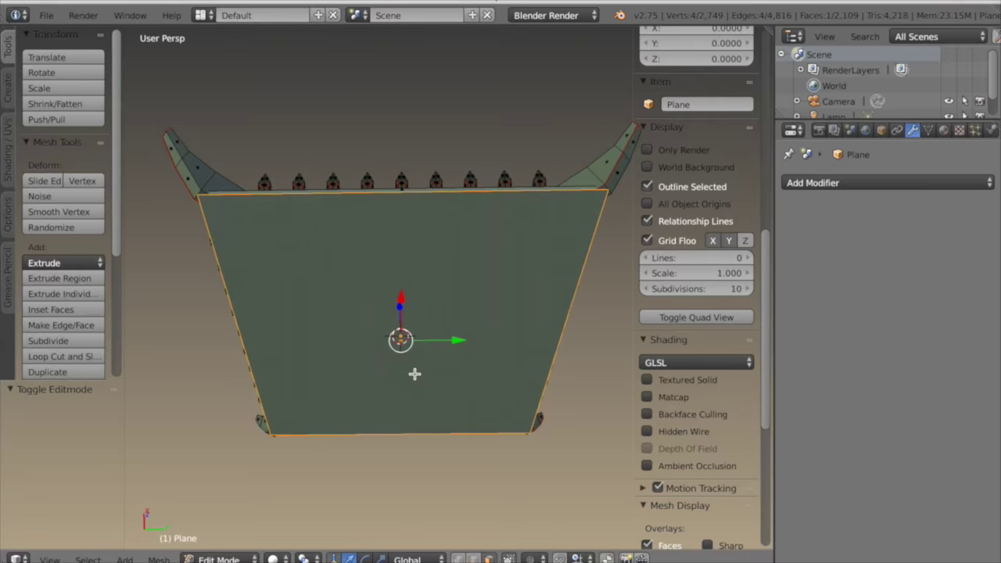
key(i)
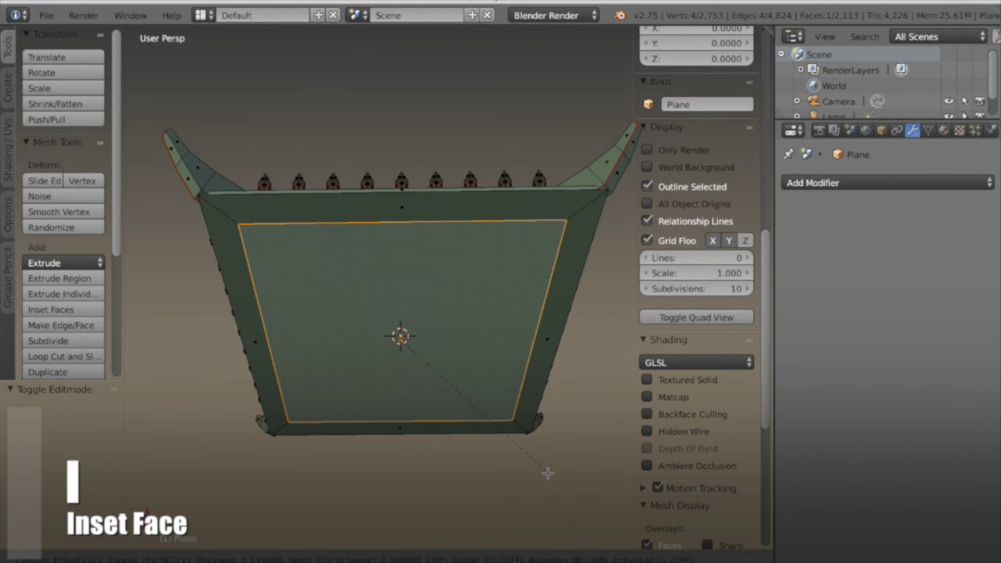
click(540, 469)
Scale the inset underside face to 0.953 and delete the face to open the roof's interior.
scroll(494, 454, down, 3)
middle_drag(493, 453, 443, 440)
scroll(487, 474, up, 2)
key(s)
click(519, 474)
key(x)
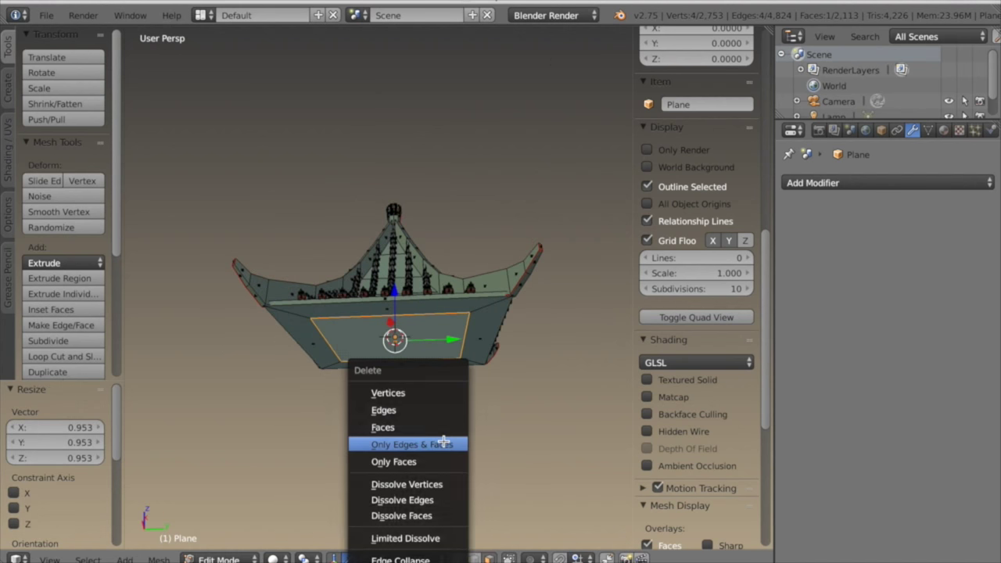
click(422, 428)
scroll(422, 427, up, 3)
scroll(420, 428, down, 1)
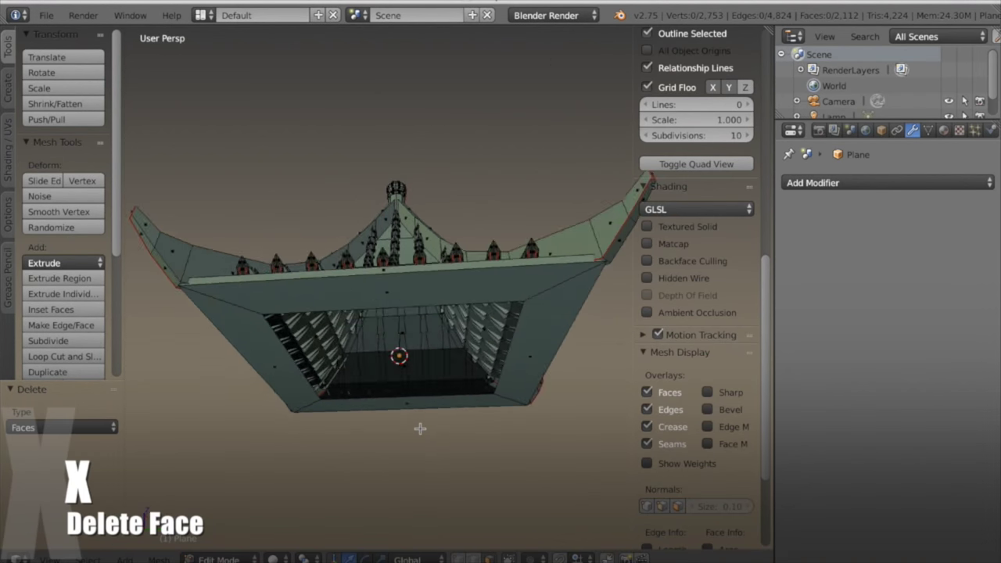
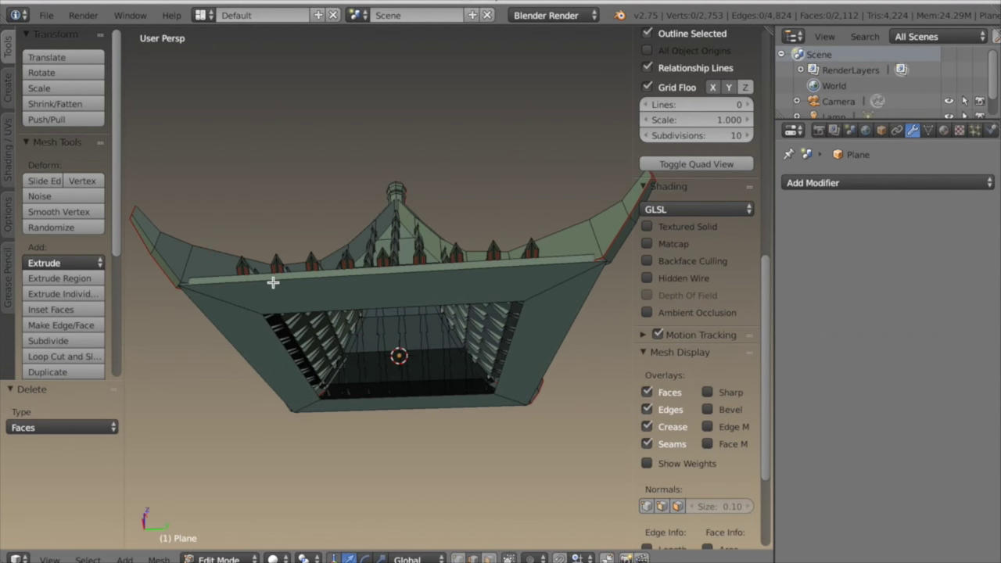
Mark seams on the edge loops along the underside's outer rim, its corner diagonals and the roof's corner lines.
alt+right_click(273, 283)
middle_drag(273, 282, 337, 299)
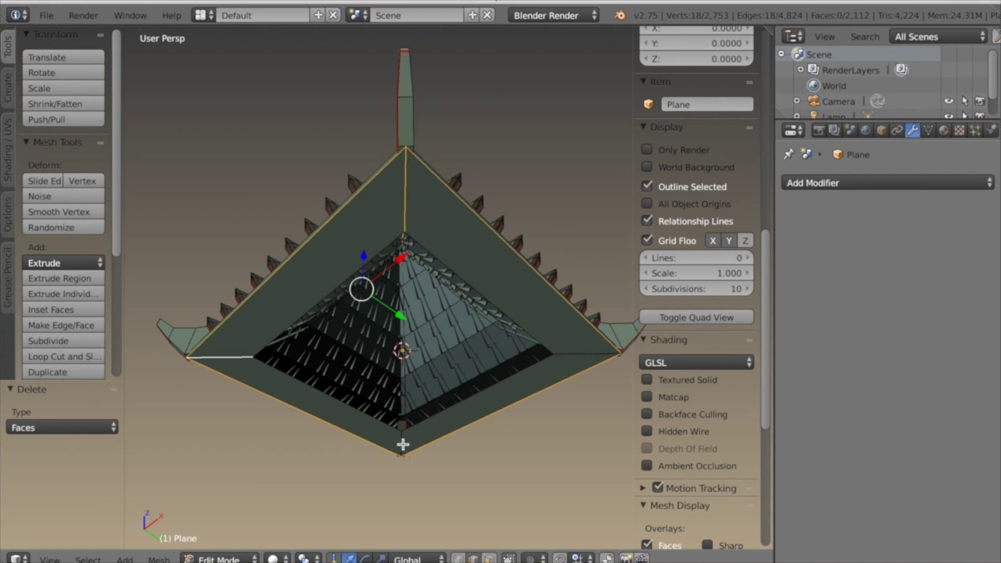
alt+shift+right_click(587, 356)
middle_drag(587, 357, 451, 297)
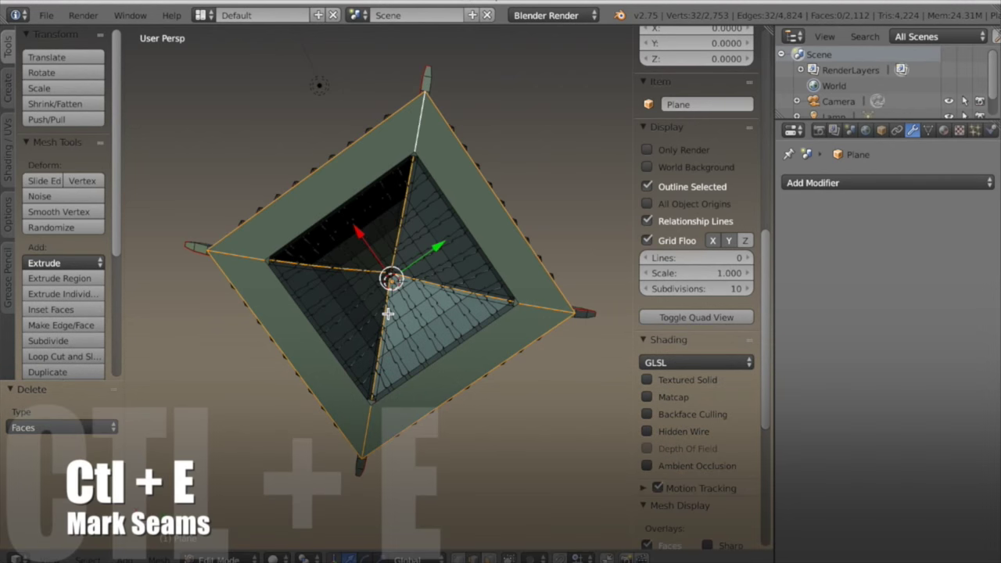
key(ctrl+e)
click(411, 278)
Select the seam-bounded faces linked to the roof's corner edges, reveal the UV editor area and unwrap them.
middle_drag(411, 280, 394, 333)
key(ctrl+l)
middle_drag(490, 329, 518, 501)
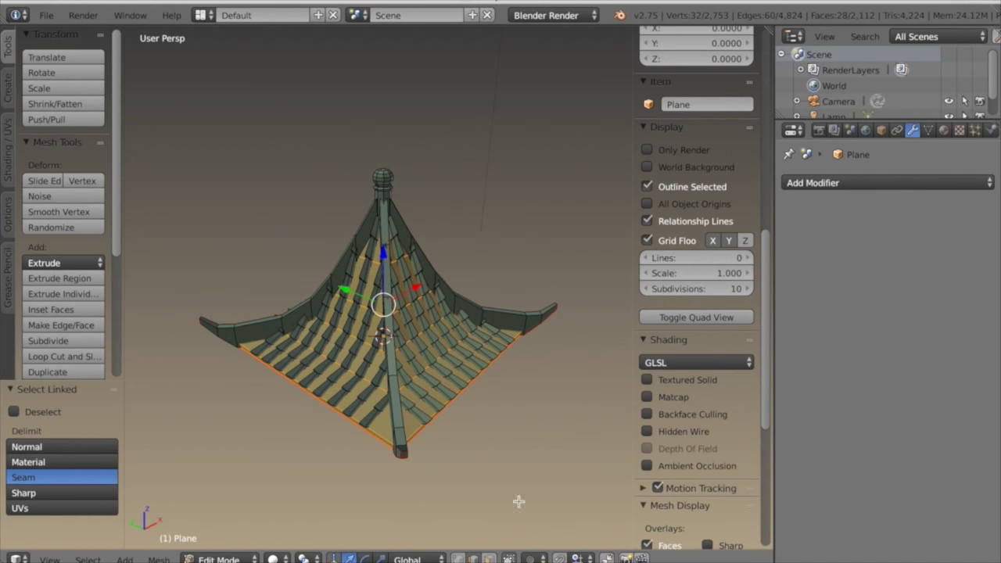
drag(491, 562, 471, 398)
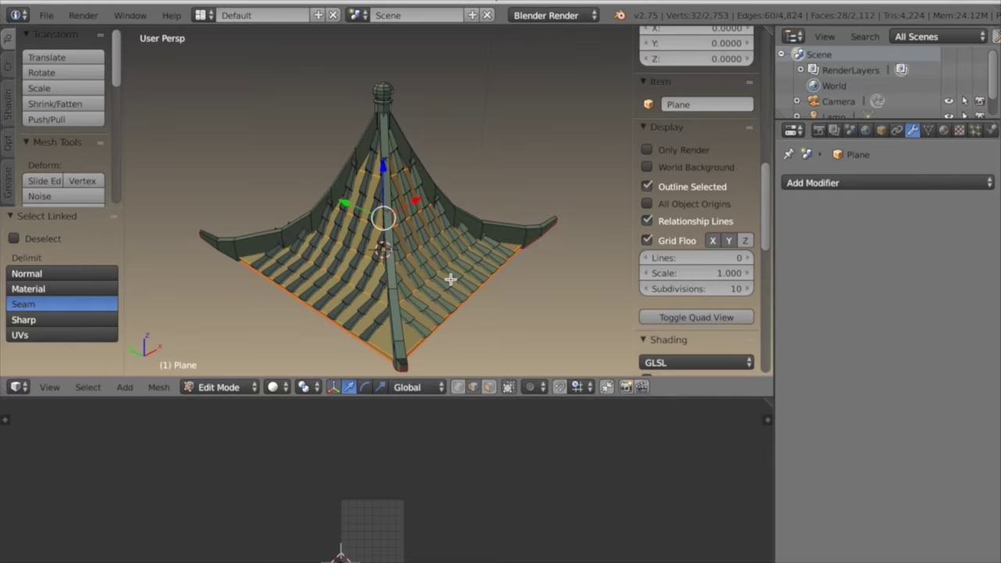
key(u)
click(383, 219)
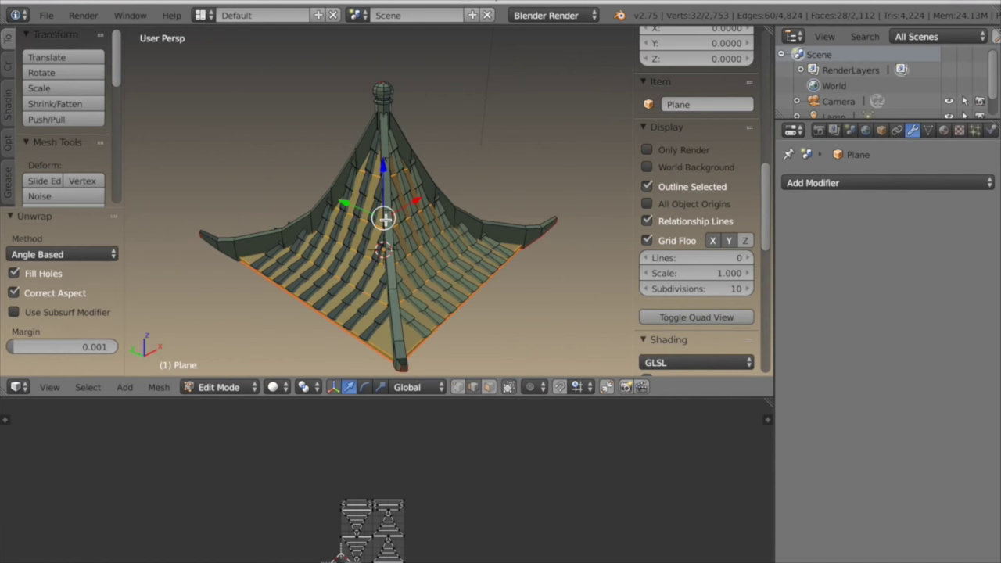
Select the whole roof mesh, average the scale of all its UV islands and pack them.
middle_drag(395, 462, 409, 560)
drag(545, 397, 545, 266)
key(a)
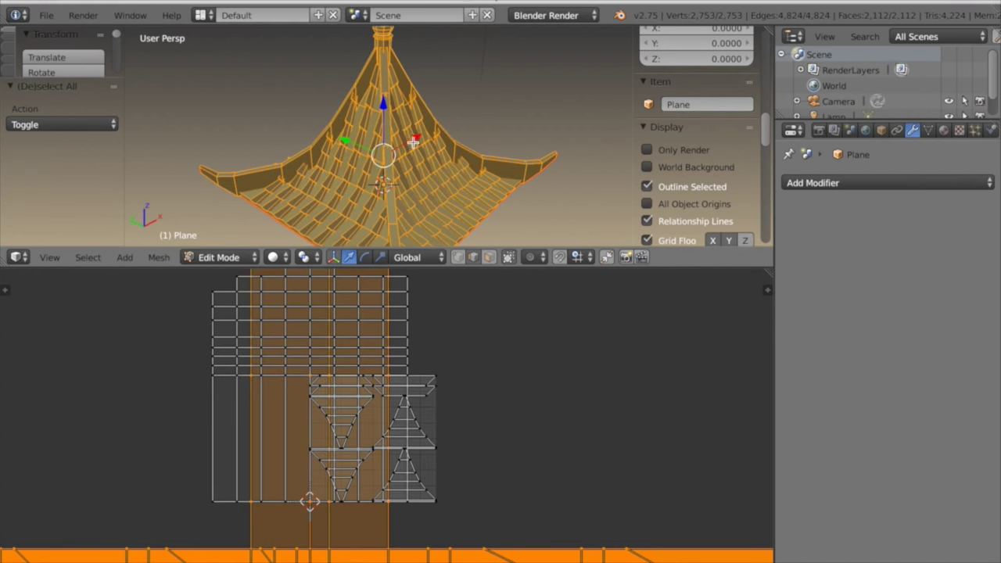
scroll(427, 502, down, 7)
middle_drag(427, 504, 409, 502)
key(a)
key(a)
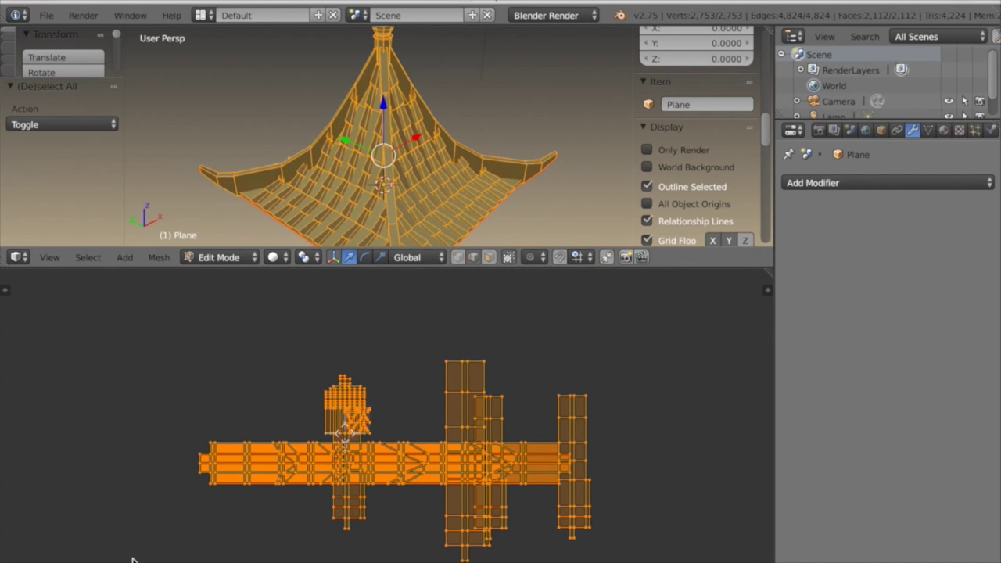
click(162, 562)
click(194, 419)
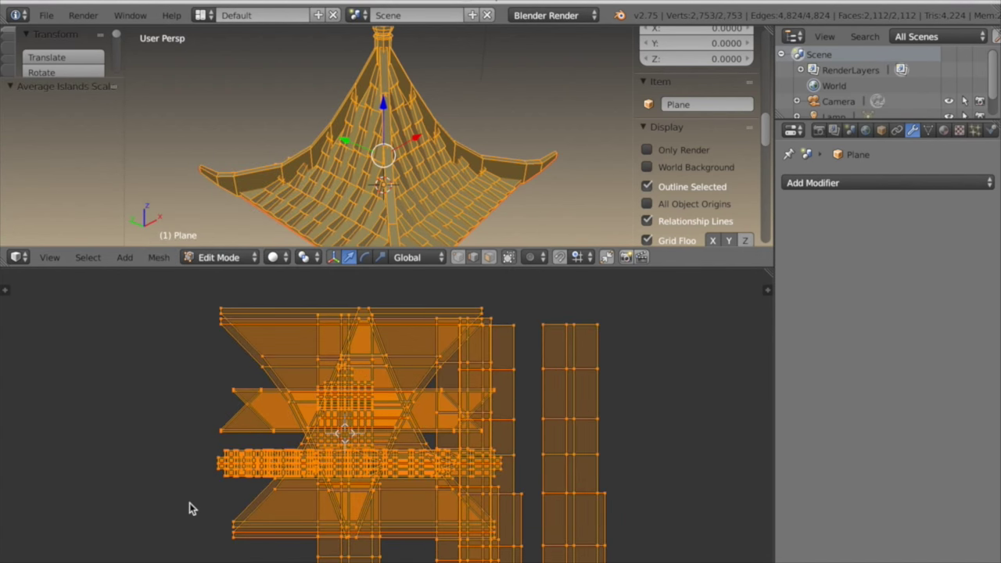
click(164, 559)
click(200, 434)
scroll(298, 491, up, 8)
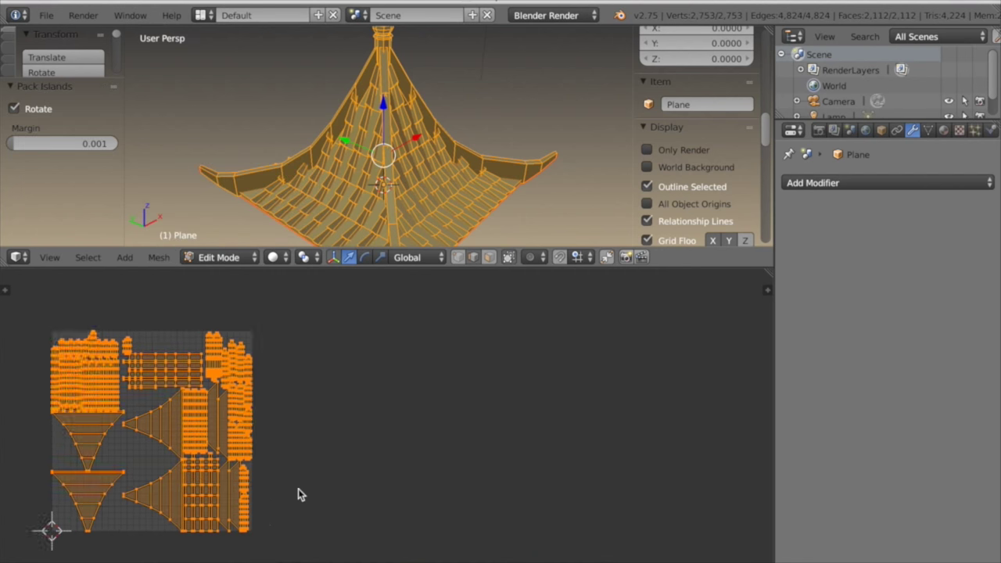
Move all packed UV islands by about -1.094 in X and 0.051 in Y, outside the UV tile, and collapse the UV editor area.
middle_drag(298, 489, 449, 483)
scroll(477, 509, up, 4)
middle_drag(504, 537, 523, 549)
scroll(306, 498, down, 2)
middle_drag(245, 456, 290, 437)
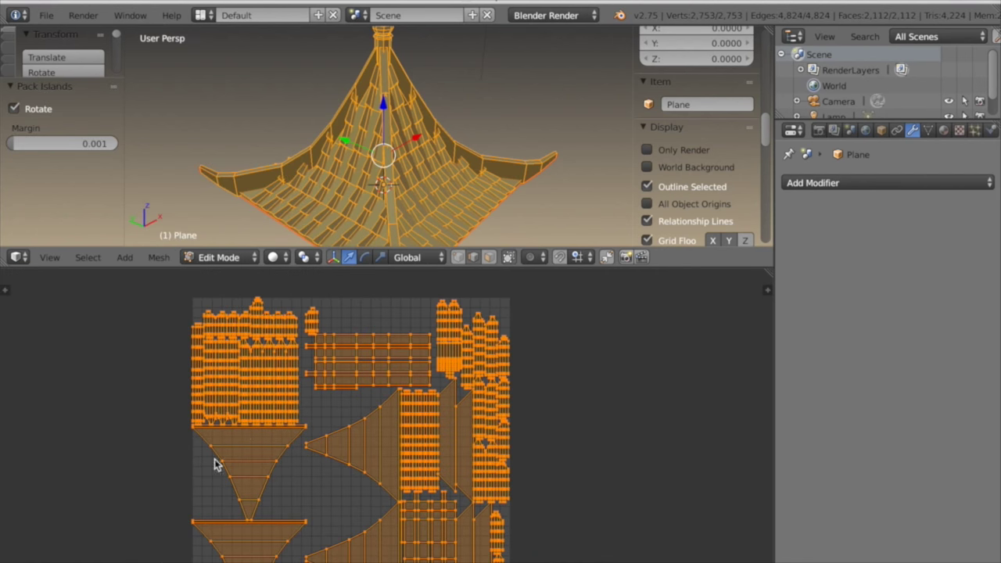
scroll(313, 504, down, 2)
key(g)
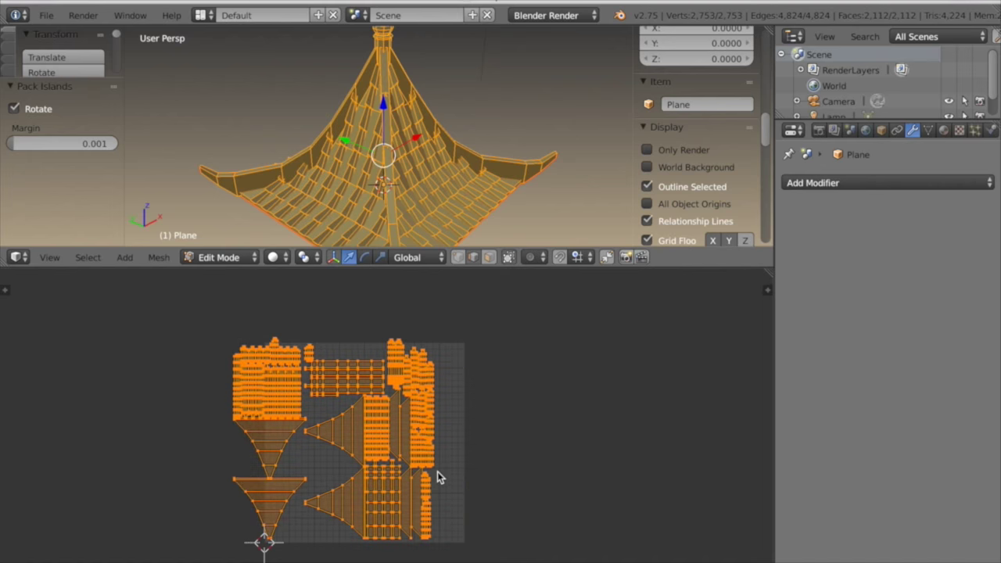
click(257, 469)
scroll(291, 468, down, 2)
middle_drag(291, 468, 295, 469)
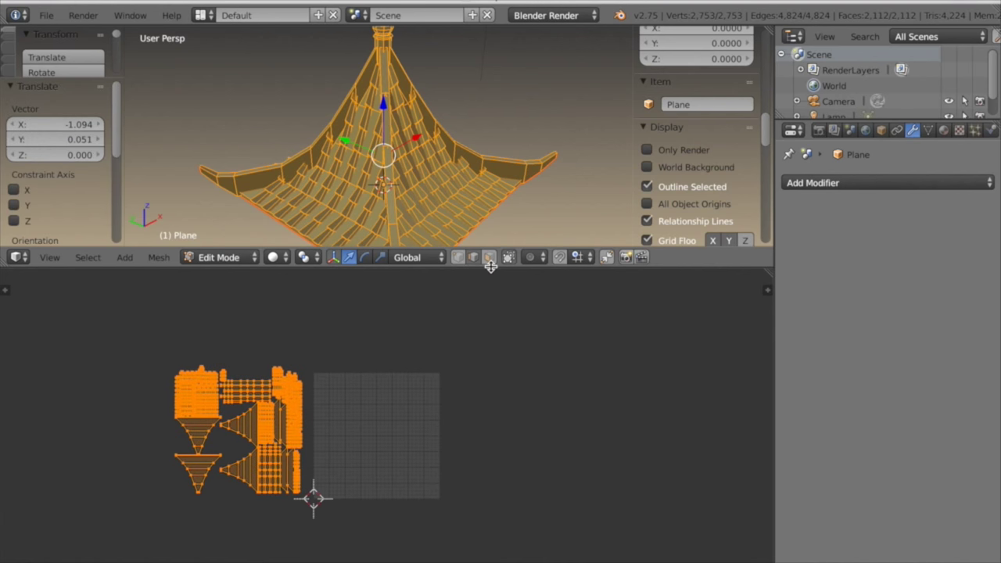
key(ctrl+Up)
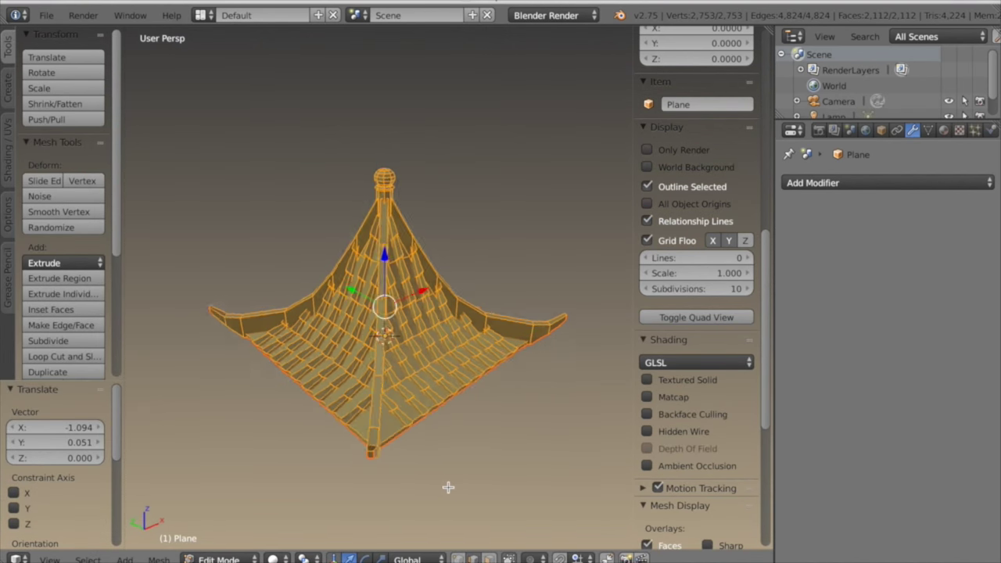
Select the inner edge loop of the roof's underside and extrude it -1.352 along Z to form the walls.
middle_drag(377, 484, 394, 509)
key(a)
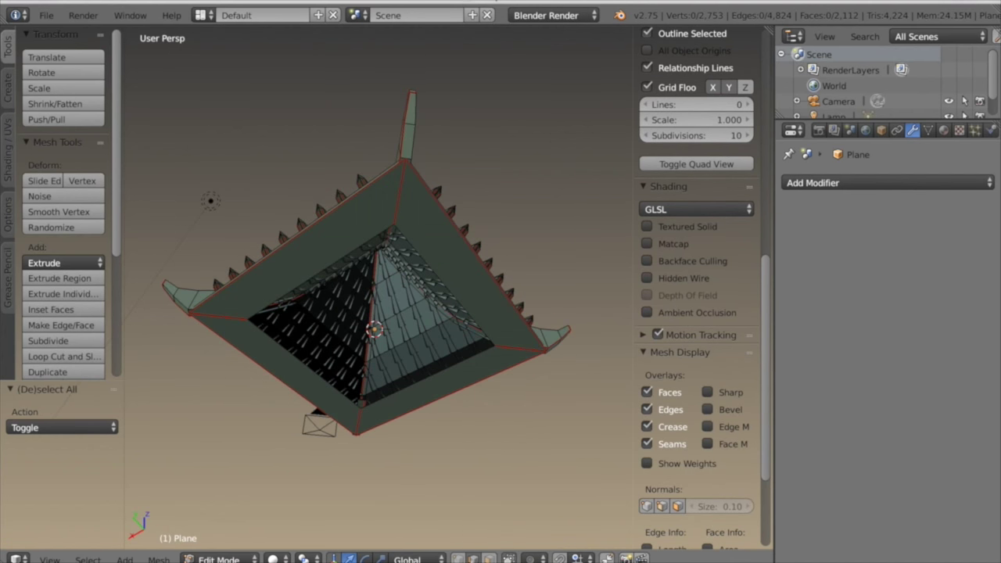
alt+right_click(294, 289)
middle_drag(293, 288, 393, 371)
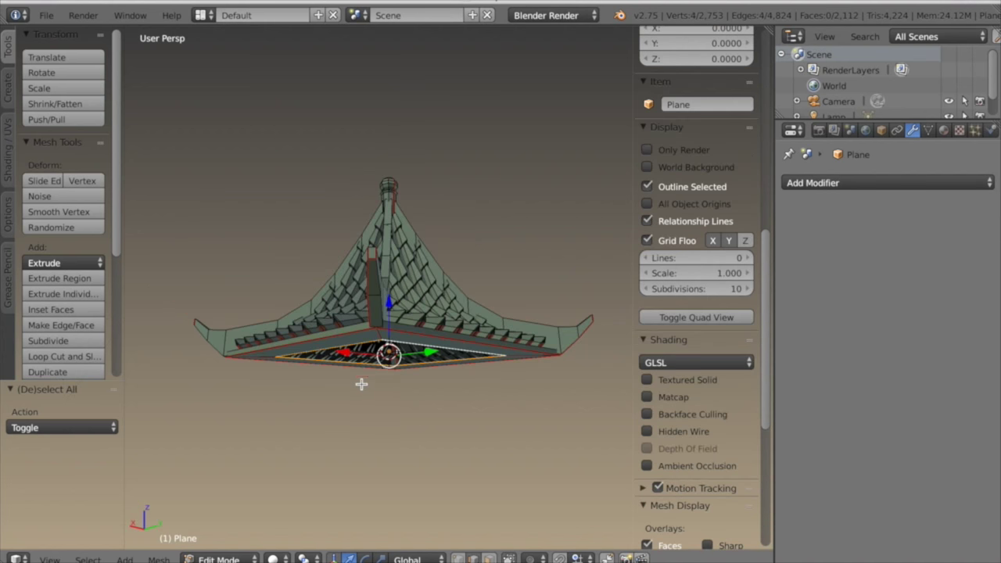
key(KP_1)
key(KP_5)
scroll(353, 394, up, 2)
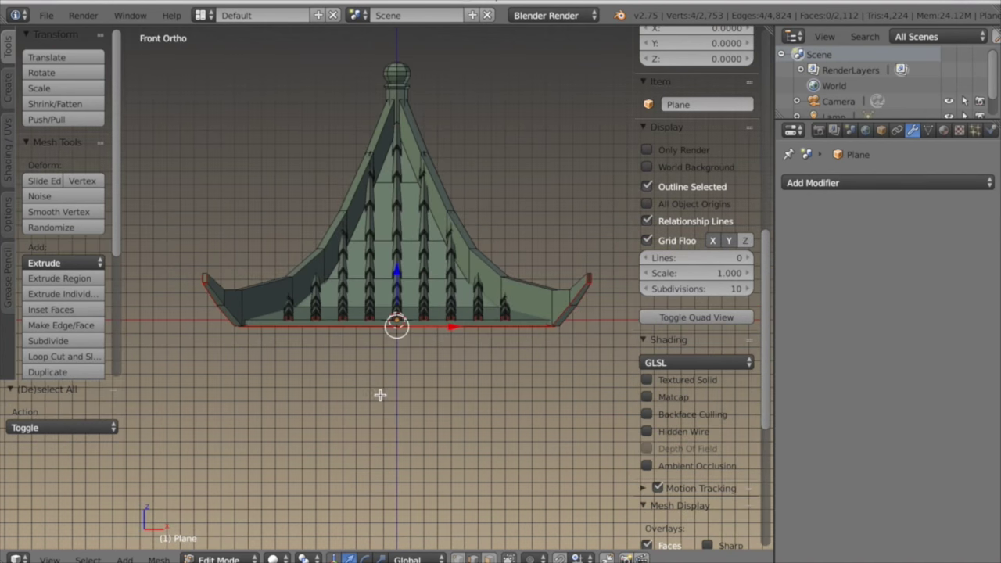
key(e)
key(z)
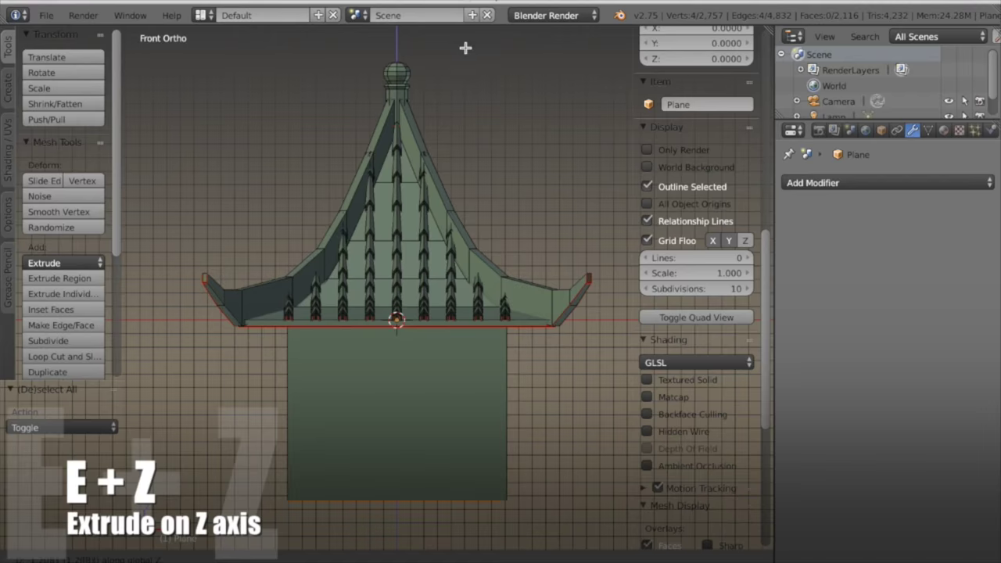
click(467, 56)
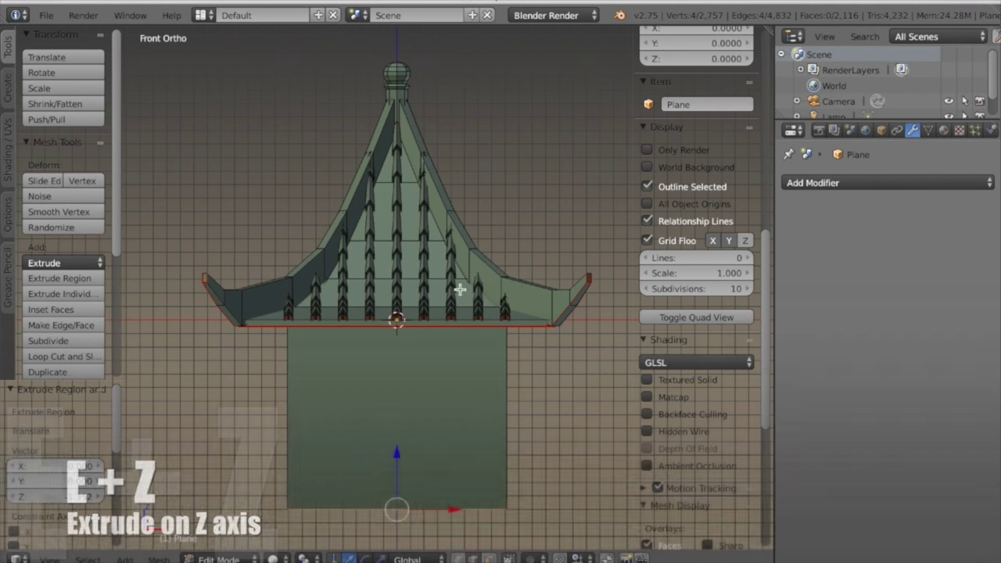
Select the linked wall faces, assign them a new white material in an added slot, and leave Edit Mode.
scroll(401, 418, down, 2)
scroll(696, 313, down, 5)
key(a)
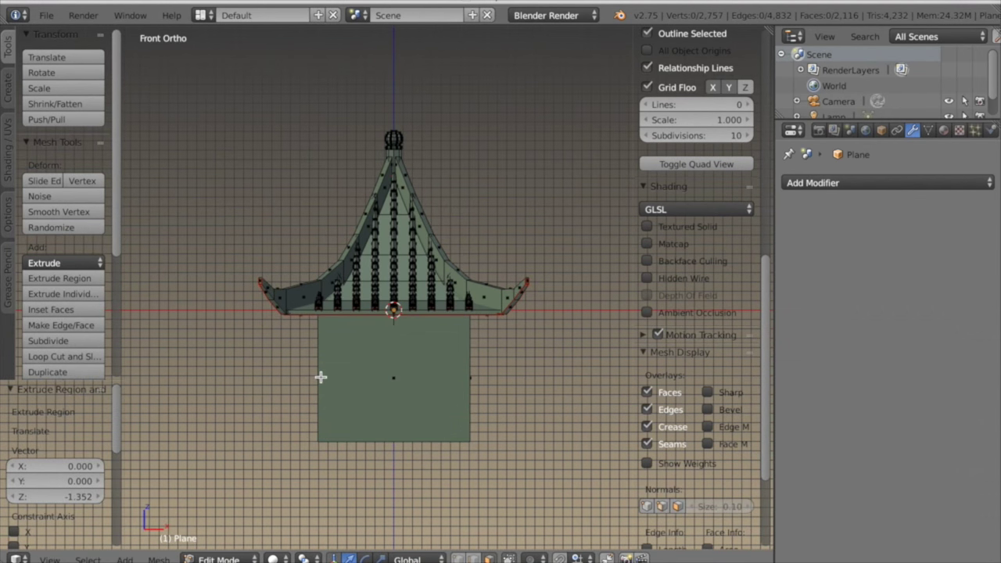
key(l)
click(944, 130)
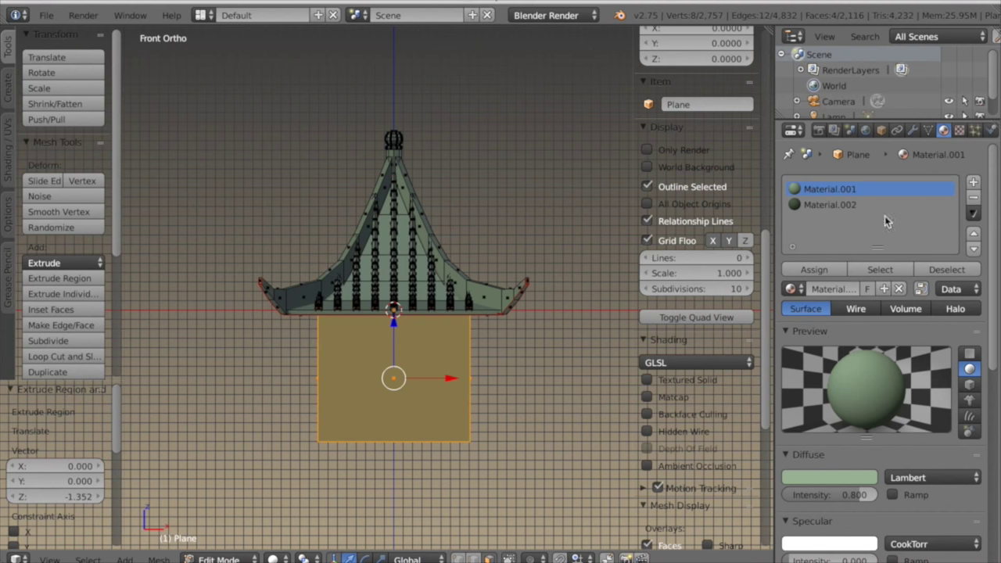
click(973, 181)
click(851, 289)
click(814, 269)
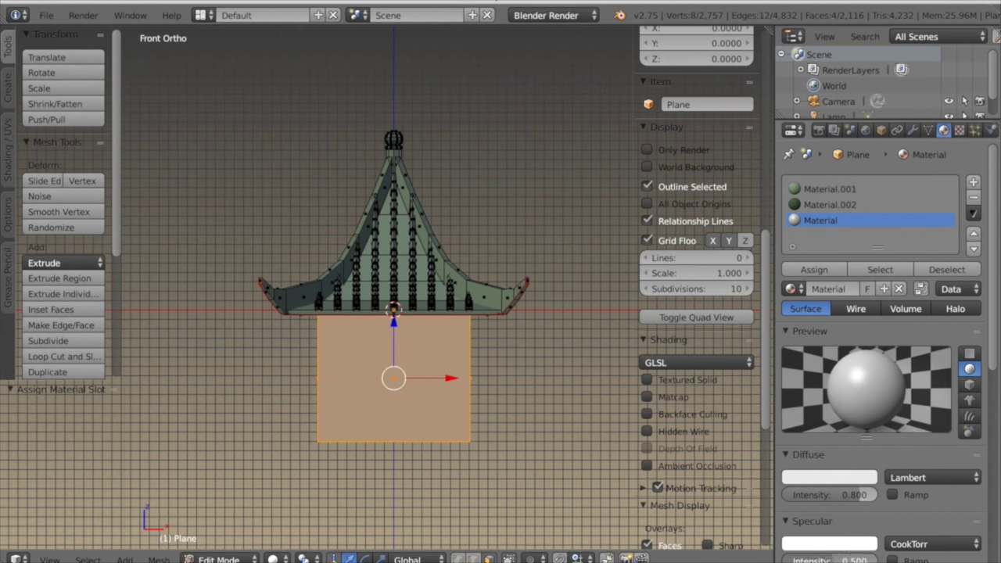
key(Tab)
key(a)
Mark seams on the edge loop where the walls meet the roof and on one vertical wall corner.
middle_drag(409, 442, 445, 422)
key(KP_1)
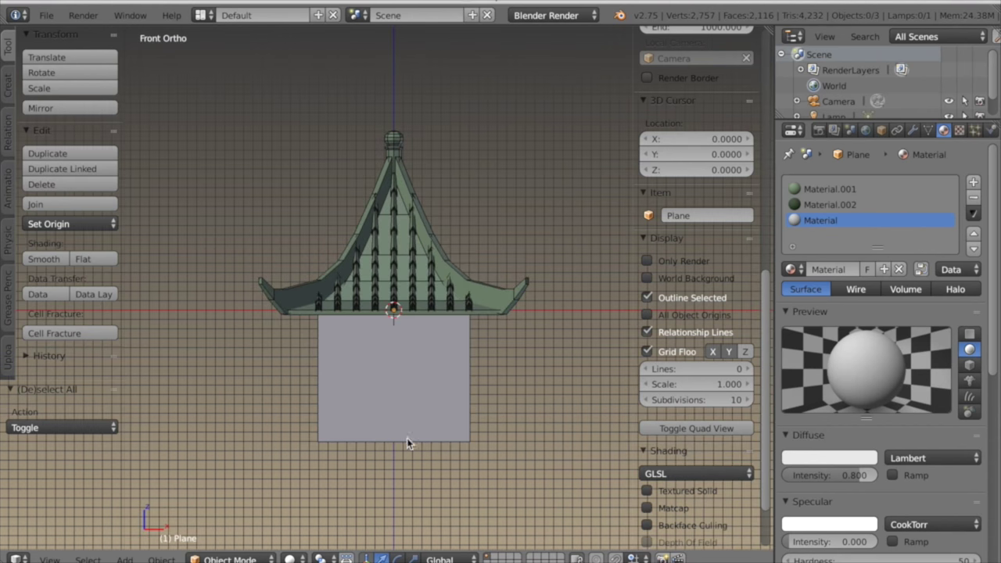
middle_drag(325, 415, 349, 402)
middle_drag(373, 409, 320, 373)
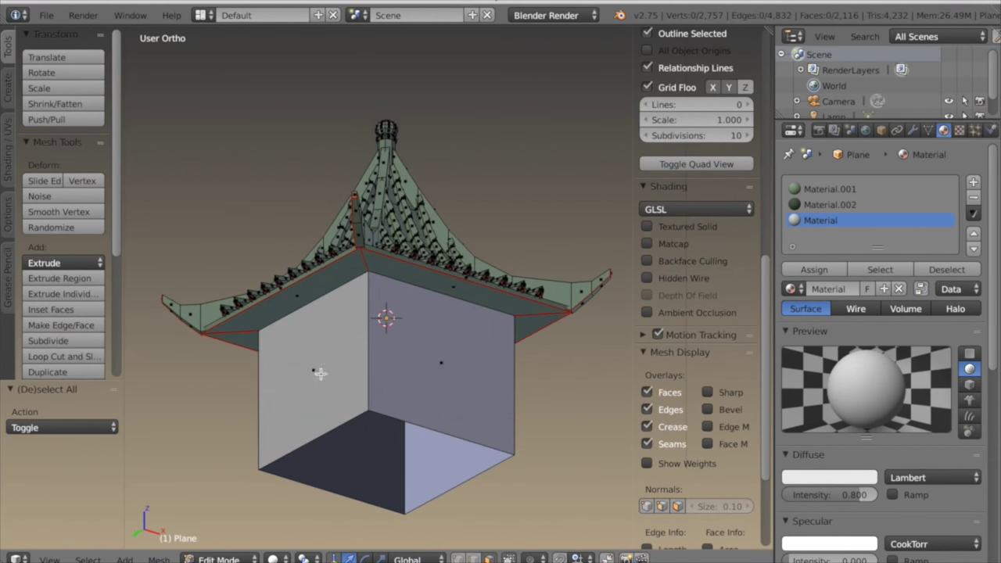
click(474, 558)
alt+right_click(317, 304)
middle_drag(339, 321, 496, 375)
middle_drag(521, 288, 445, 395)
key(ctrl+e)
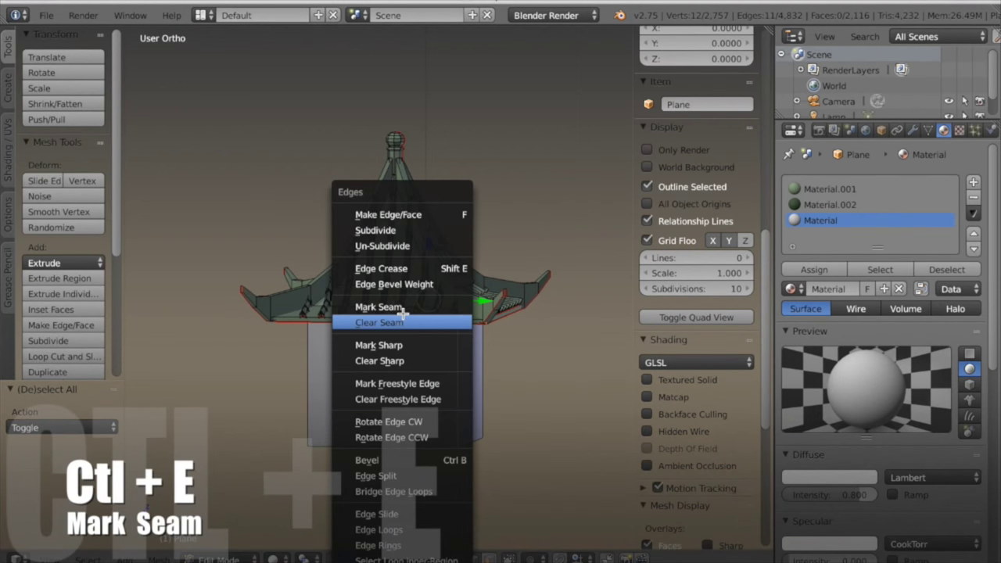
click(369, 307)
Select the linked wall faces, unwrap them and collapse the UV editor area.
key(a)
middle_drag(365, 398, 460, 397)
key(l)
key(u)
click(460, 397)
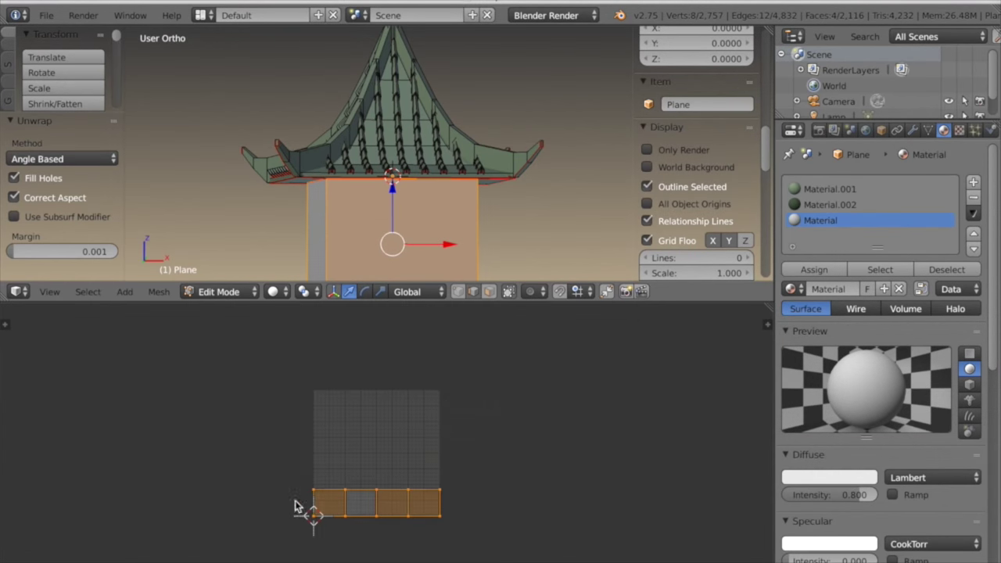
scroll(305, 492, up, 2)
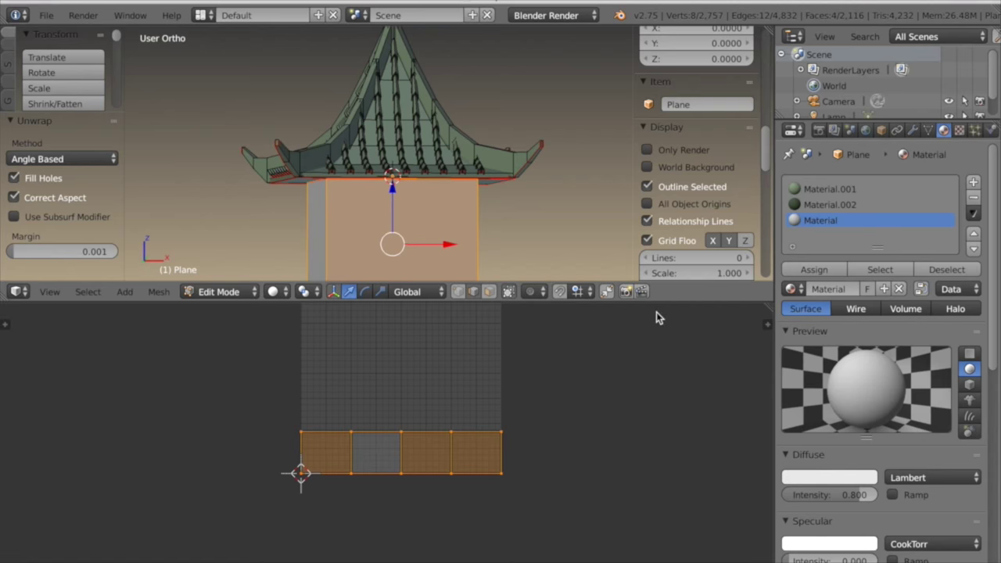
key(ctrl+Up)
key(KP_1)
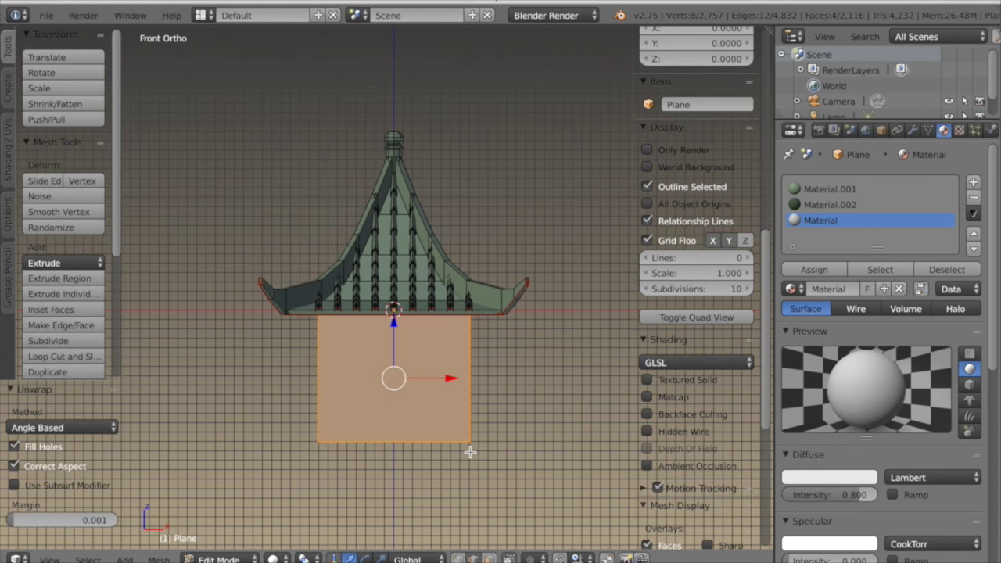
Snap the 3D cursor to a front vertical corner edge of the walls and add a cube there.
scroll(298, 458, up, 1)
right_click(322, 295)
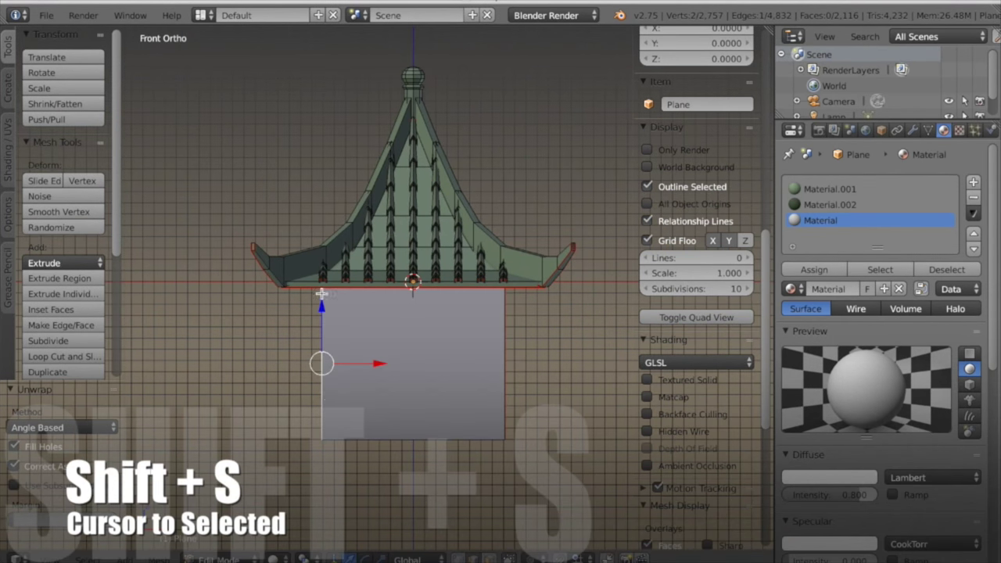
key(shift+s)
click(345, 441)
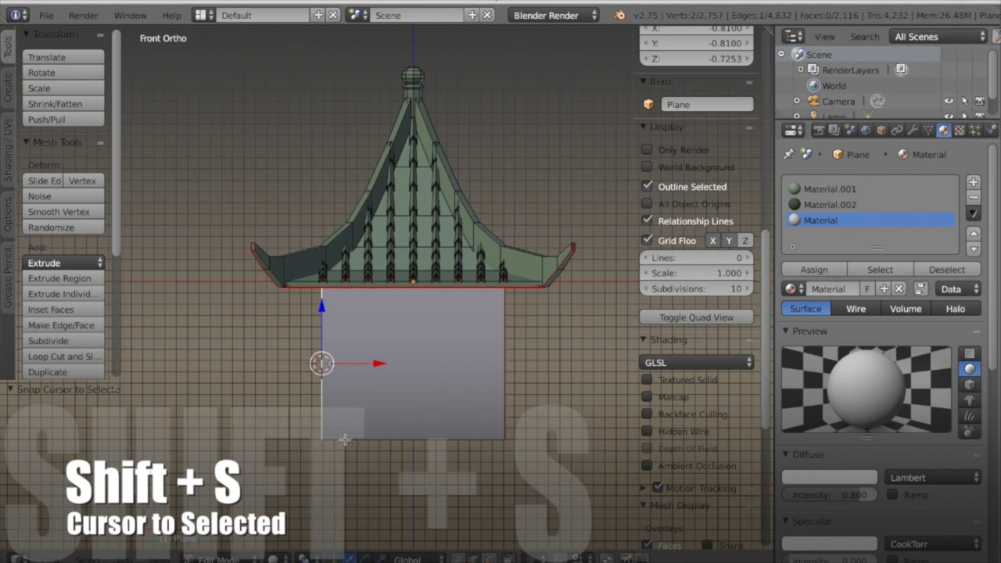
key(shift+a)
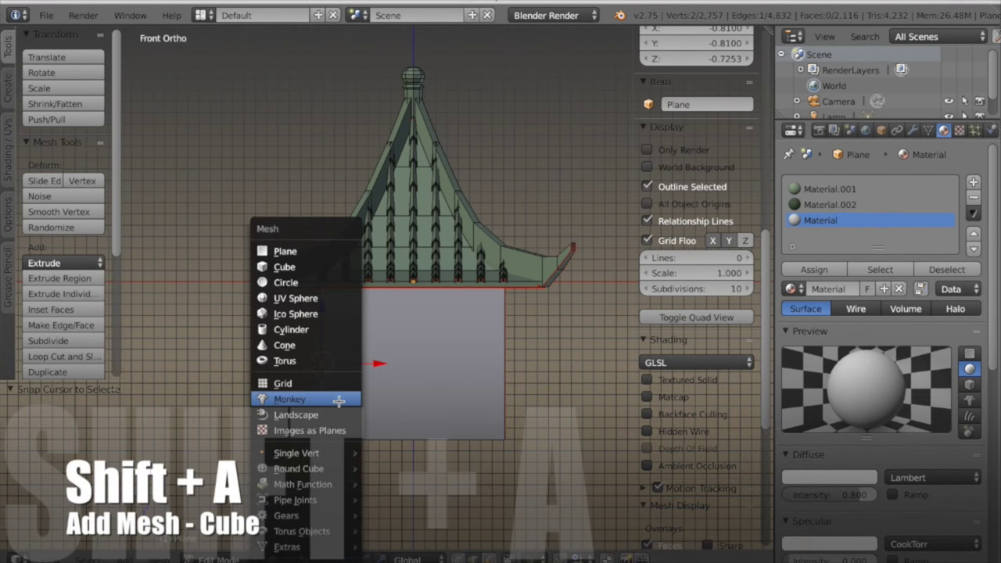
click(296, 266)
middle_drag(449, 408, 472, 444)
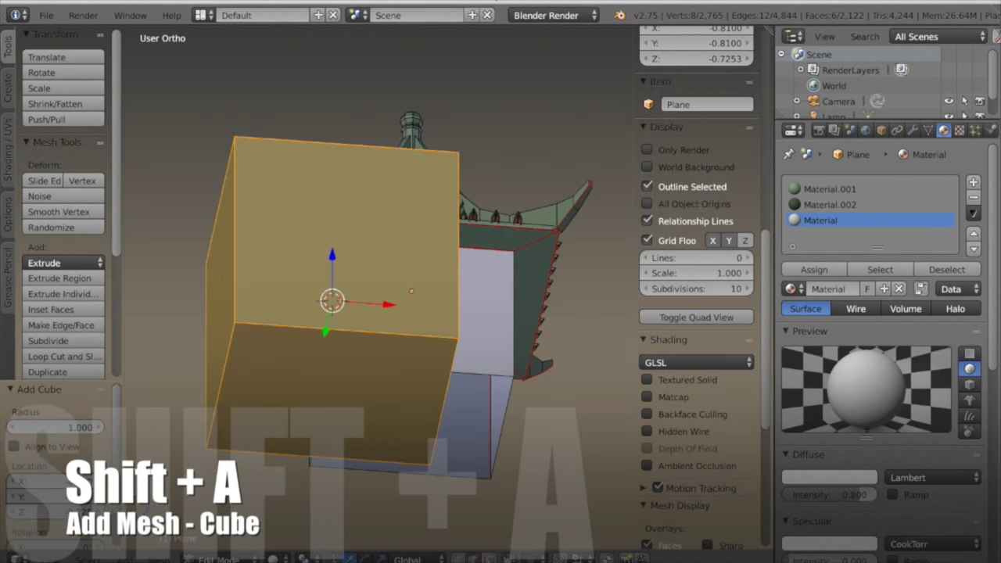
Add a new material slot, assign it to the cube and set its diffuse color to dark red.
click(974, 180)
click(852, 289)
click(814, 269)
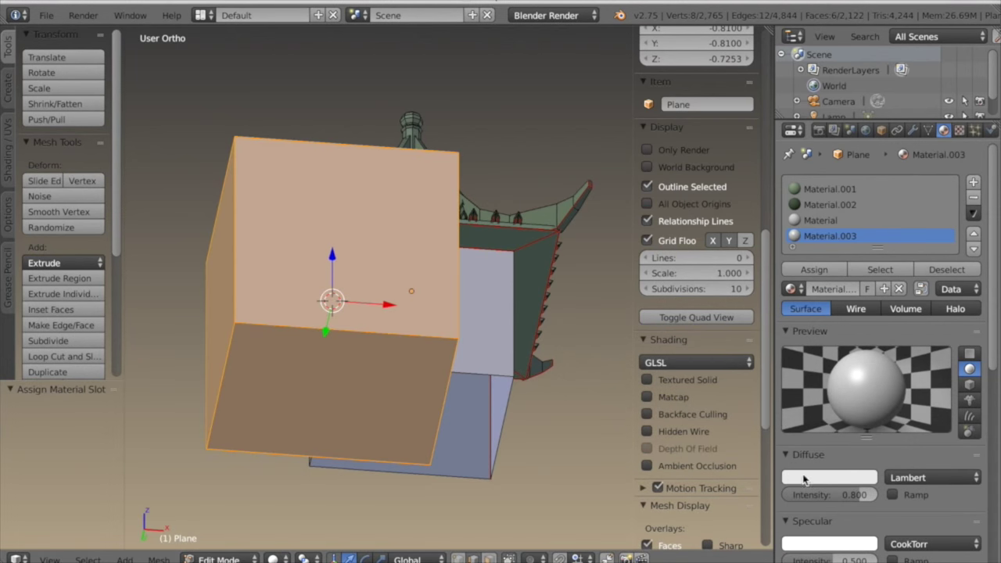
click(808, 475)
drag(805, 329, 795, 353)
drag(865, 294, 852, 320)
Select the bottom and top faces of the red cube and delete them.
middle_drag(610, 346, 398, 365)
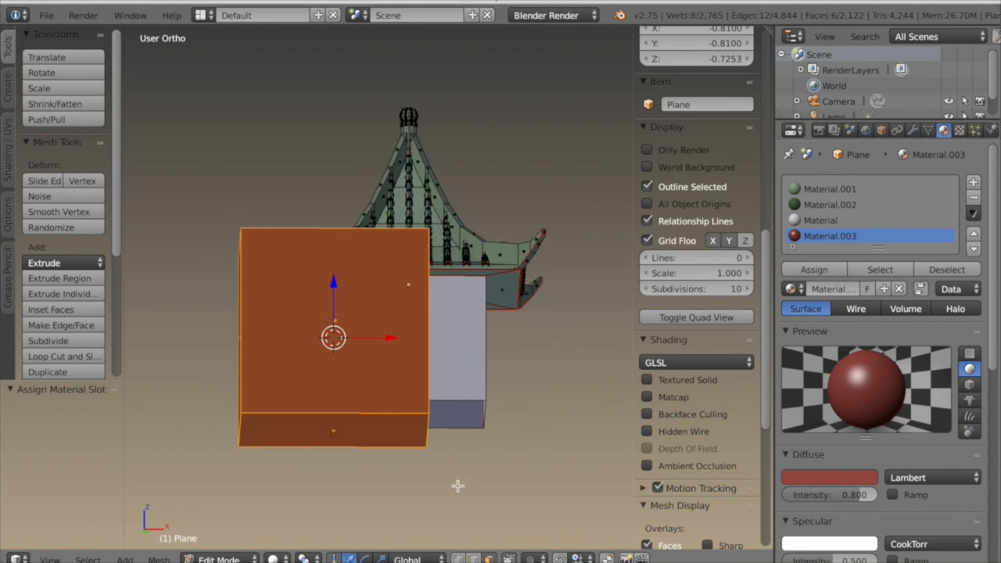
middle_drag(458, 485, 395, 469)
right_click(335, 433)
middle_drag(335, 433, 391, 459)
shift+right_click(379, 349)
middle_drag(474, 392, 269, 374)
key(x)
click(453, 360)
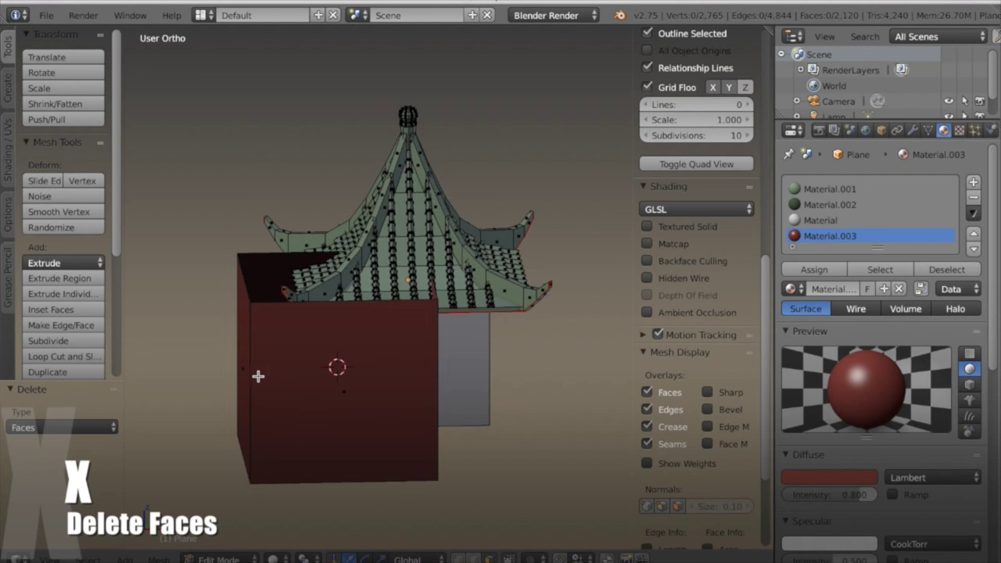
Scale the linked red cube by 0.677 to the wall height and by 0.09 on X and Y to form a corner post.
key(l)
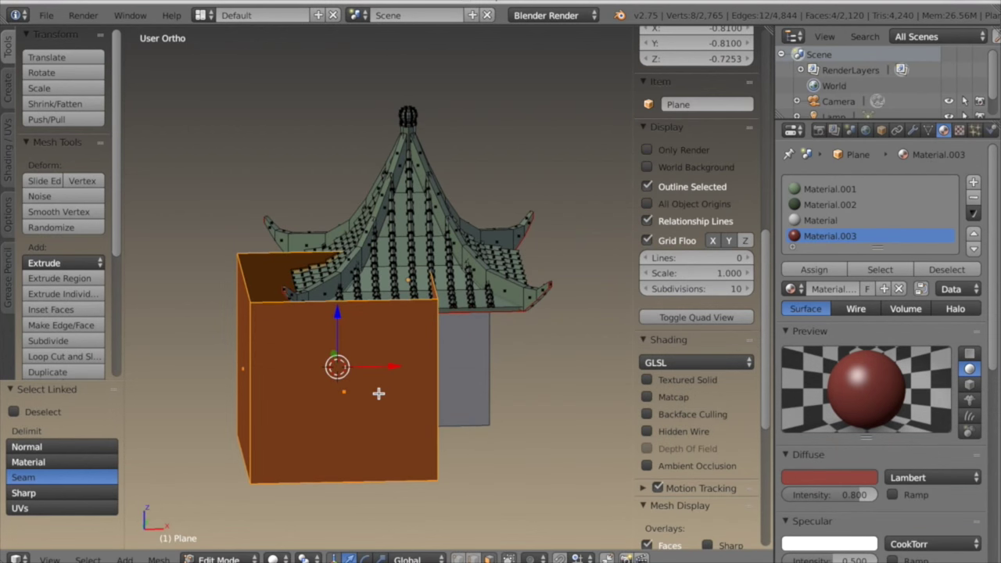
key(KP_1)
key(s)
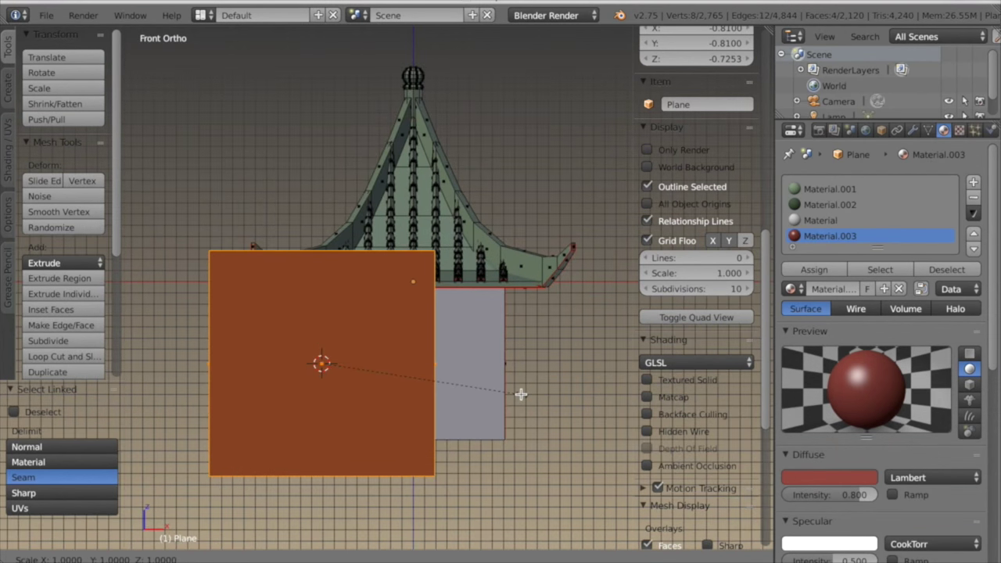
click(456, 380)
key(s)
key(shift+z)
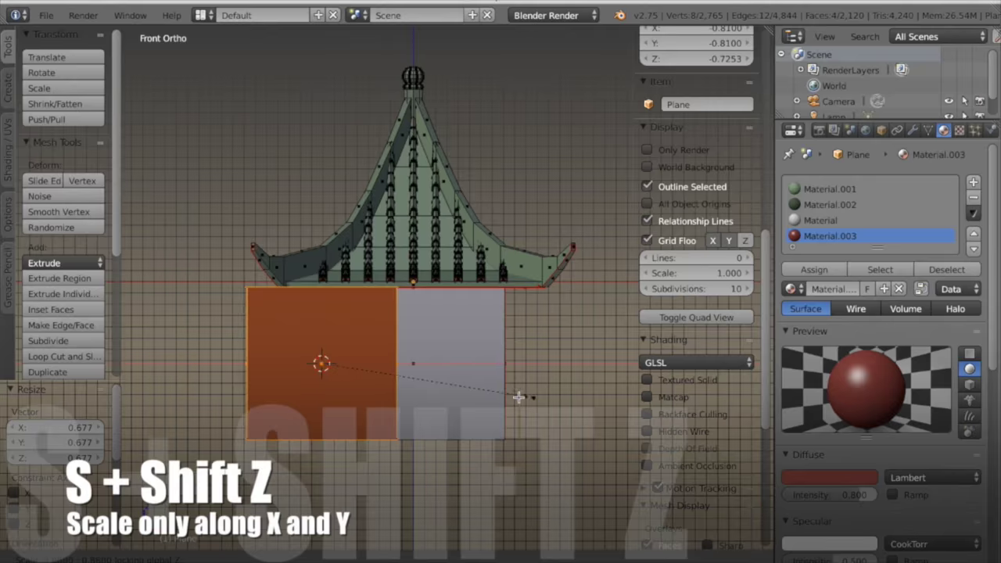
click(339, 372)
Display the model in wireframe and mark a vertical edge of the corner post as a seam.
scroll(503, 351, up, 6)
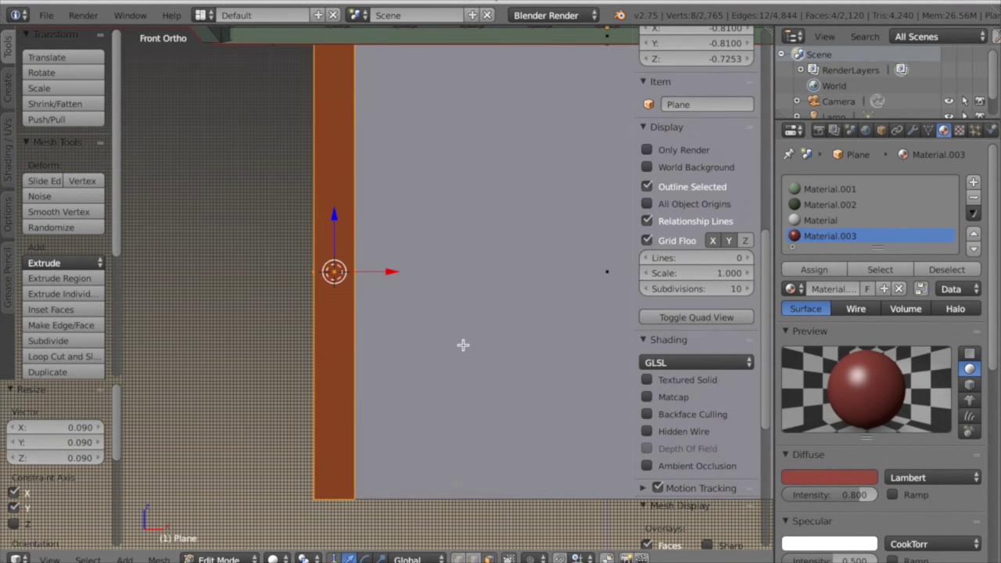
key(z)
scroll(484, 295, down, 4)
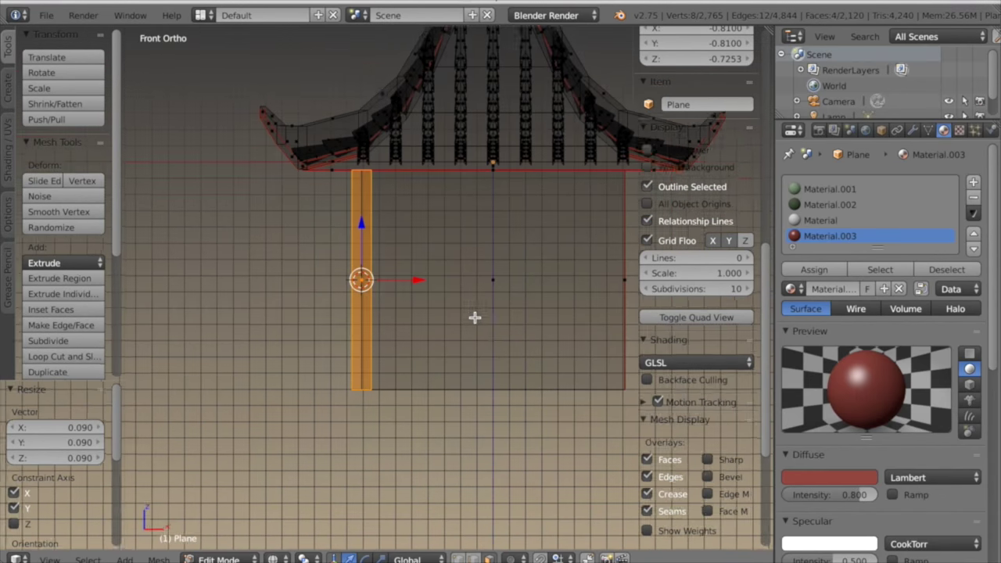
shift+middle_drag(474, 317, 416, 366)
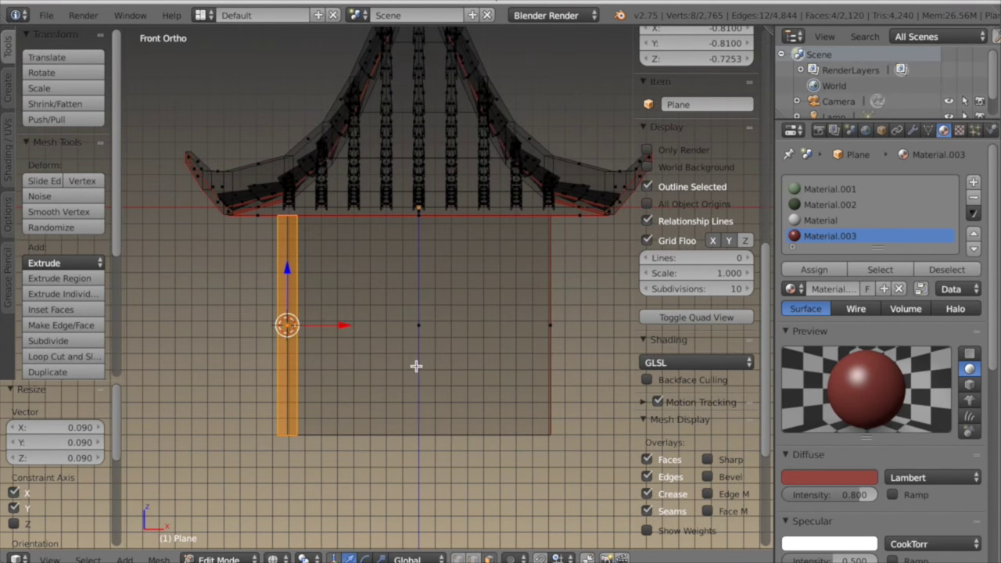
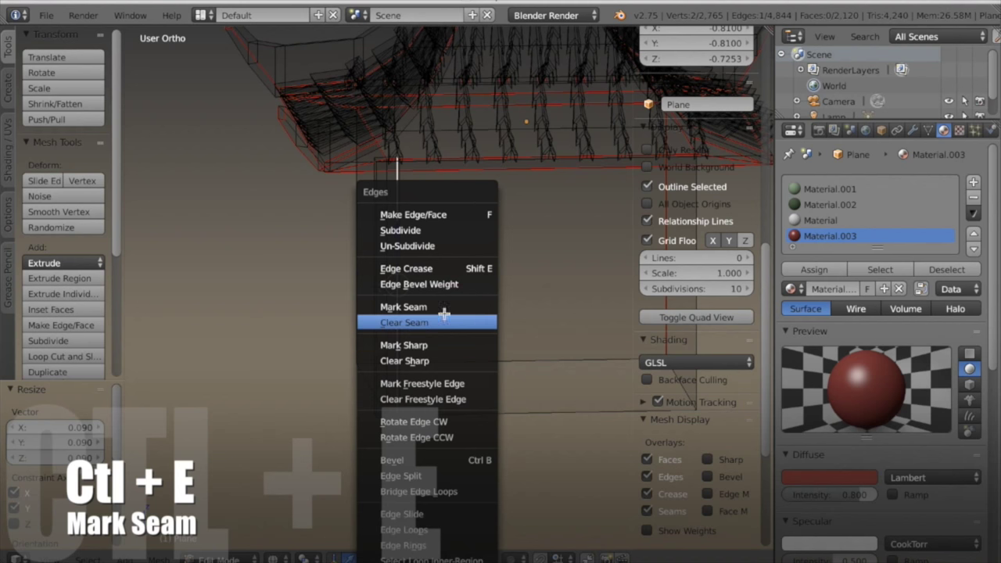
click(445, 309)
middle_drag(445, 313, 439, 341)
key(KP_1)
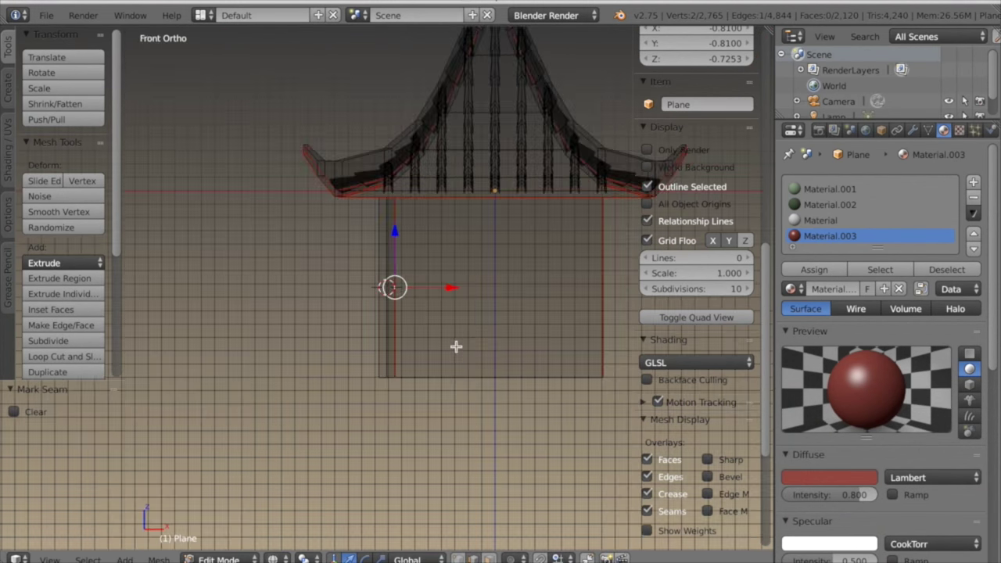
Select the linked corner post and duplicate it about 1.617 units along X to the opposite front corner.
key(l)
scroll(443, 344, up, 2)
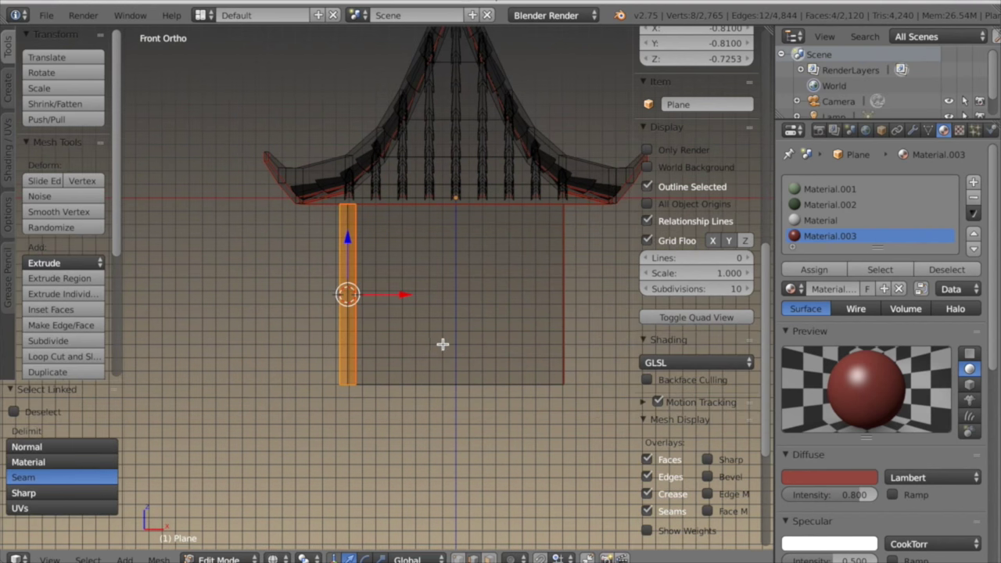
shift+middle_drag(443, 350, 436, 367)
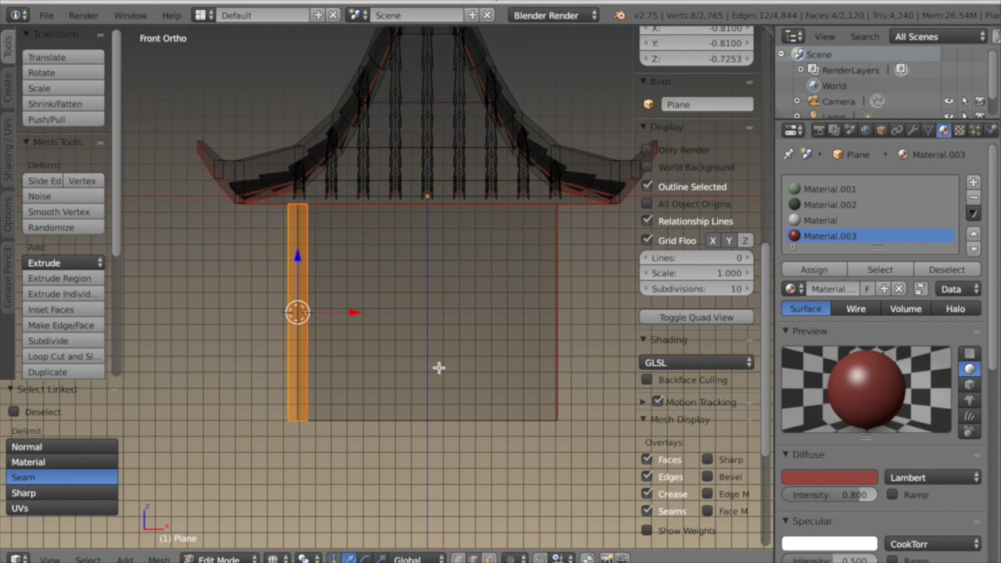
key(shift+d)
key(x)
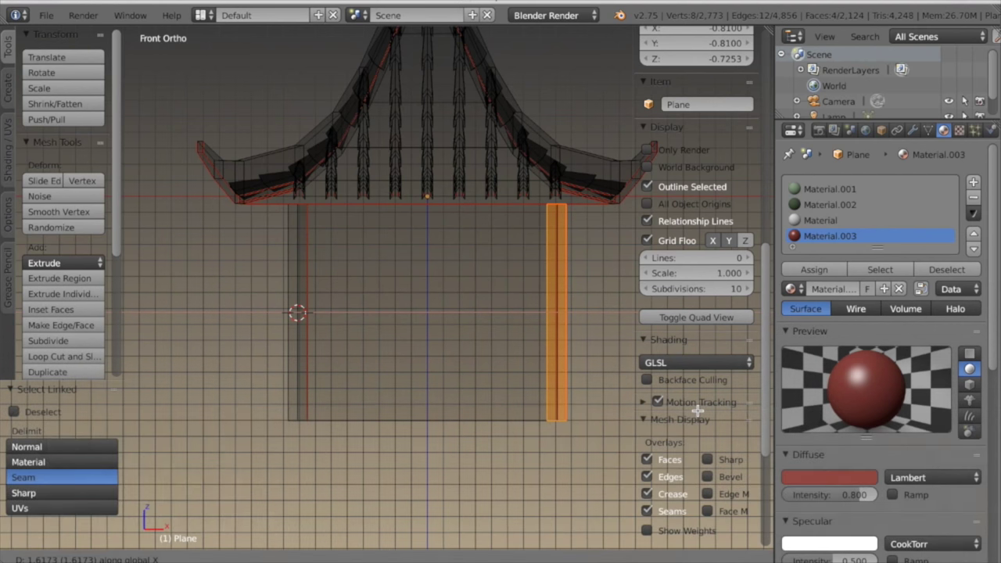
click(698, 410)
Nudge the duplicated post about 0.003 along X so it centres on the wall corner.
click(491, 558)
scroll(530, 462, up, 3)
shift+middle_drag(529, 462, 333, 438)
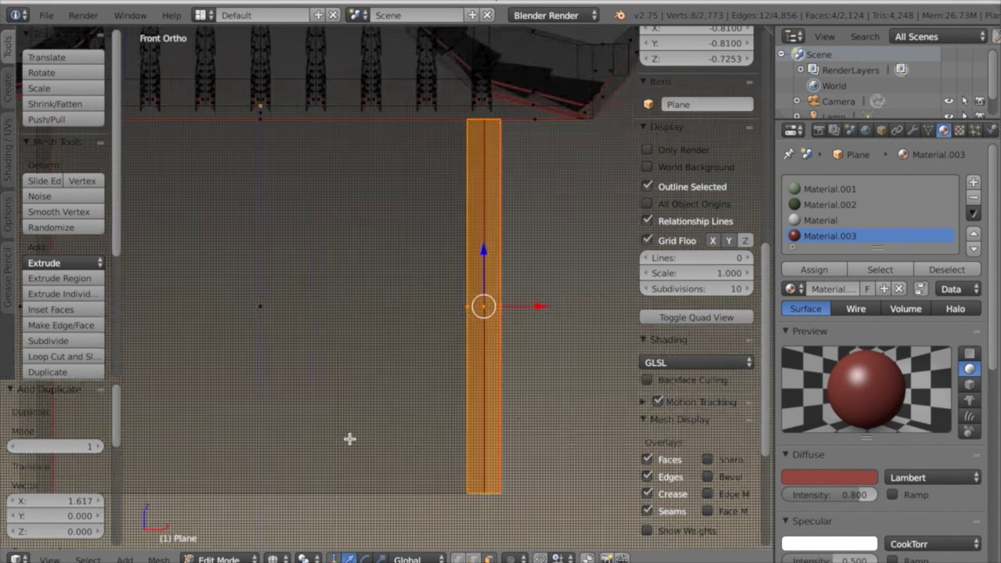
scroll(360, 441, up, 4)
middle_drag(415, 437, 357, 438)
key(KP_1)
shift+middle_drag(458, 440, 337, 440)
scroll(375, 440, up, 3)
drag(571, 361, 577, 360)
scroll(382, 425, down, 7)
shift+middle_drag(262, 422, 444, 442)
scroll(444, 442, down, 2)
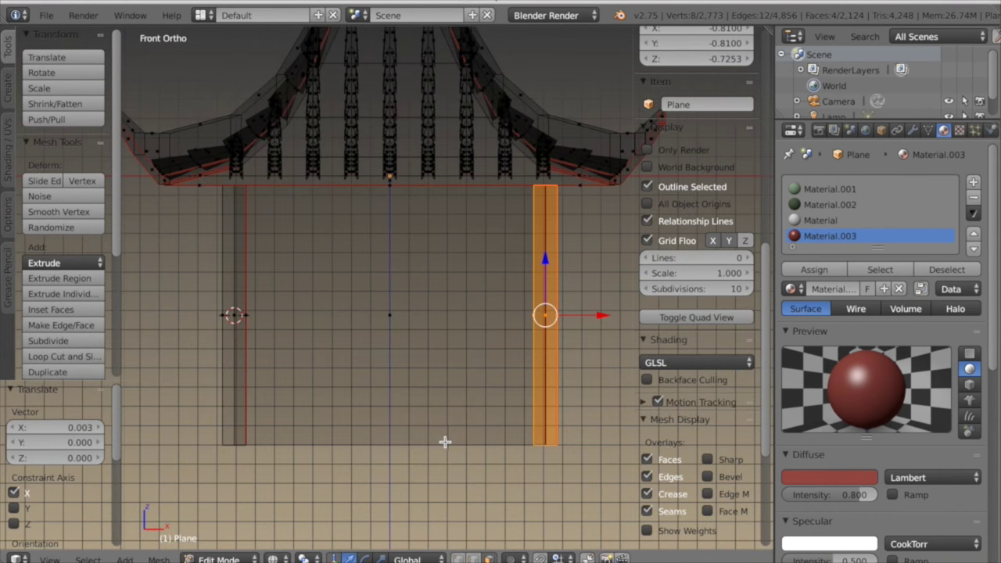
Duplicate the corner post -0.81 along X to the middle of the front wall.
key(shift+d)
key(x)
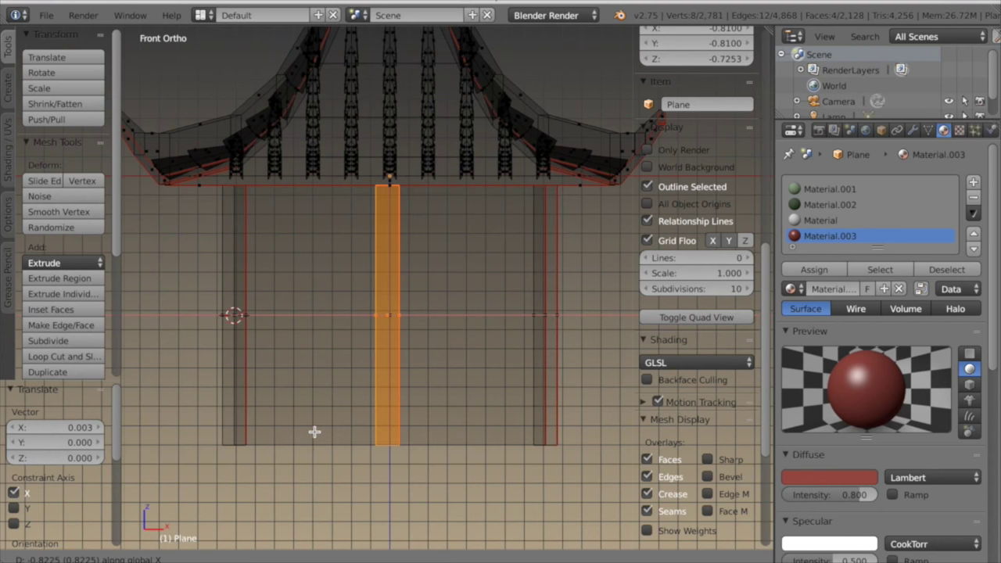
click(316, 432)
key(KP_Decimal)
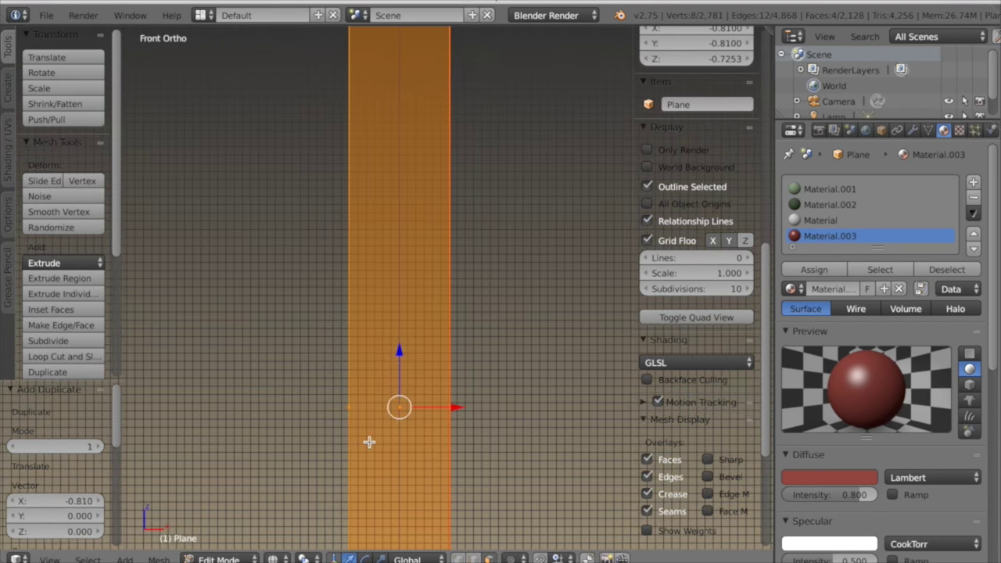
scroll(387, 452, down, 5)
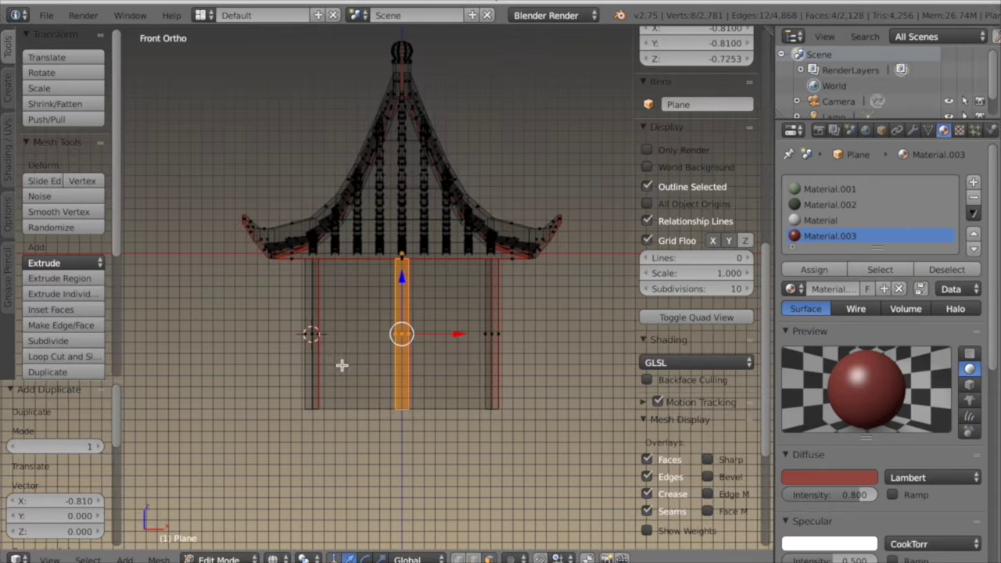
Return to solid display, duplicate the middle post in place and rotate the copy 90 degrees about Y.
key(z)
key(shift+d)
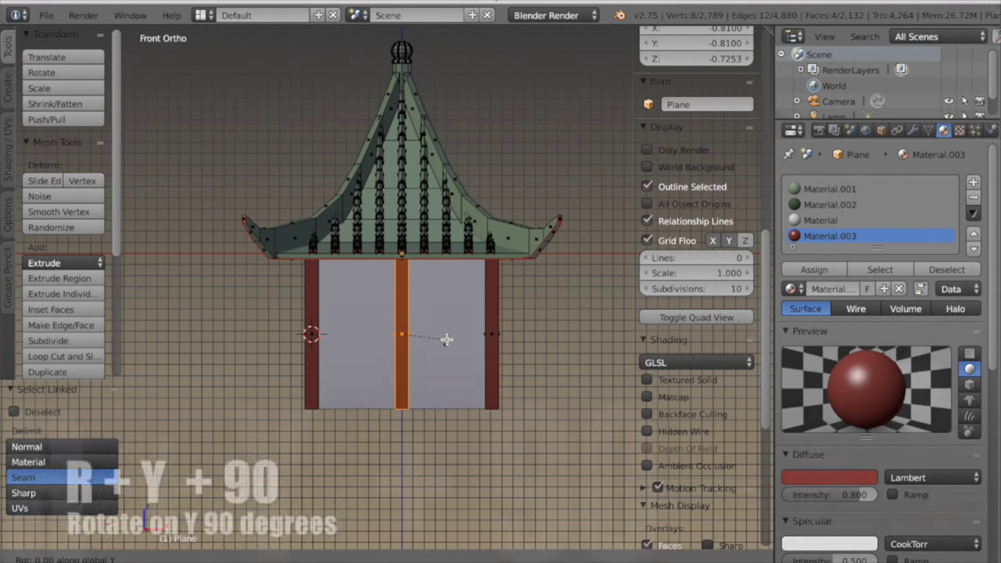
click(446, 338)
key(r)
key(y)
key(9)
key(0)
key(Return)
Lower the horizontal beam 0.612 on Z to the wall's base and scale it 1.122 on X to reach the corner posts.
drag(401, 286, 412, 354)
key(s)
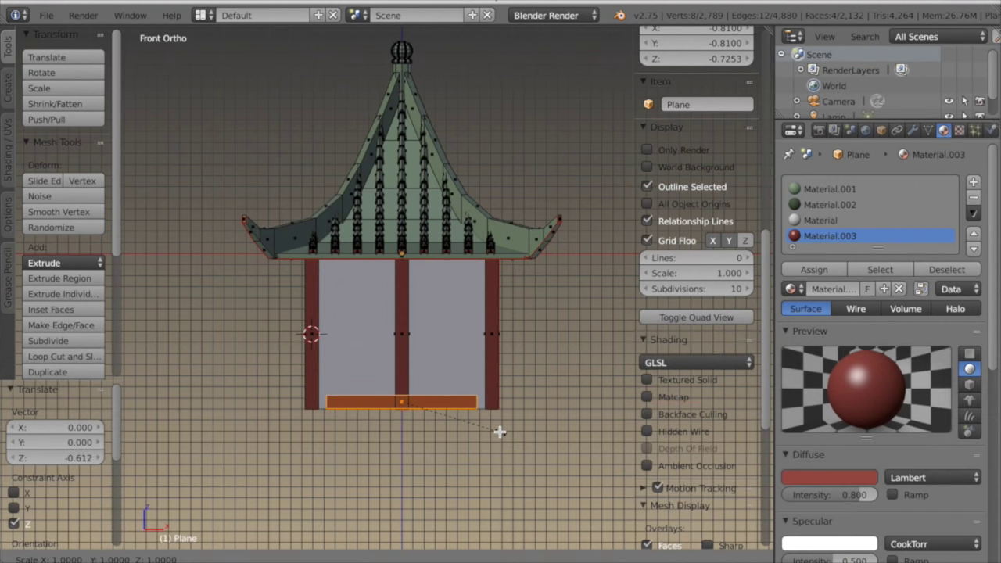
click(510, 442)
Duplicate the bottom beam 1.224 upward along Z to the top of the front wall.
mouse_move(481, 462)
shift+middle_down()
mouse_move(485, 393)
mouse_move(481, 441)
shift+middle_up()
key(shift+d)
key(z)
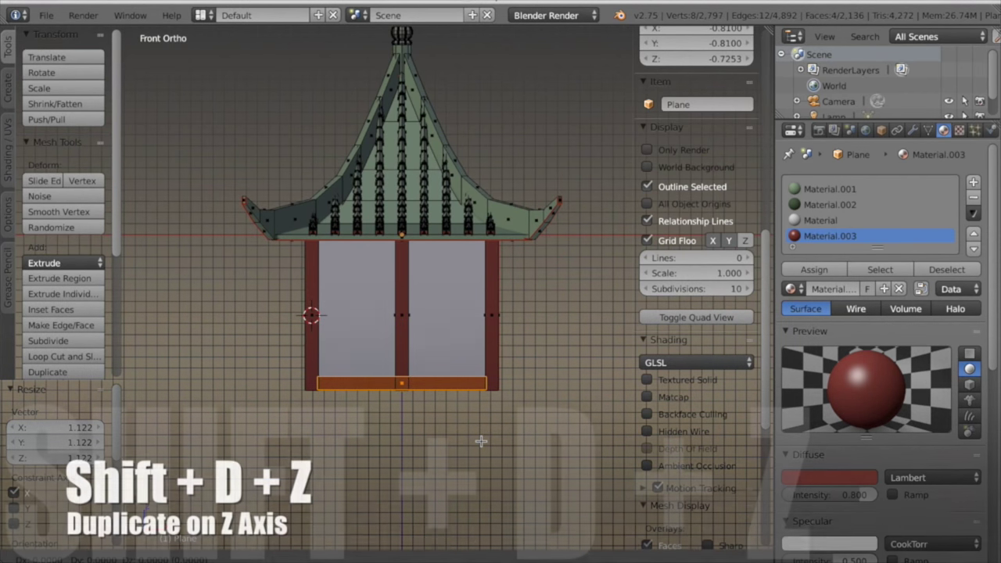
click(493, 306)
scroll(493, 309, up, 3)
shift+middle_drag(487, 371, 441, 353)
scroll(439, 316, up, 2)
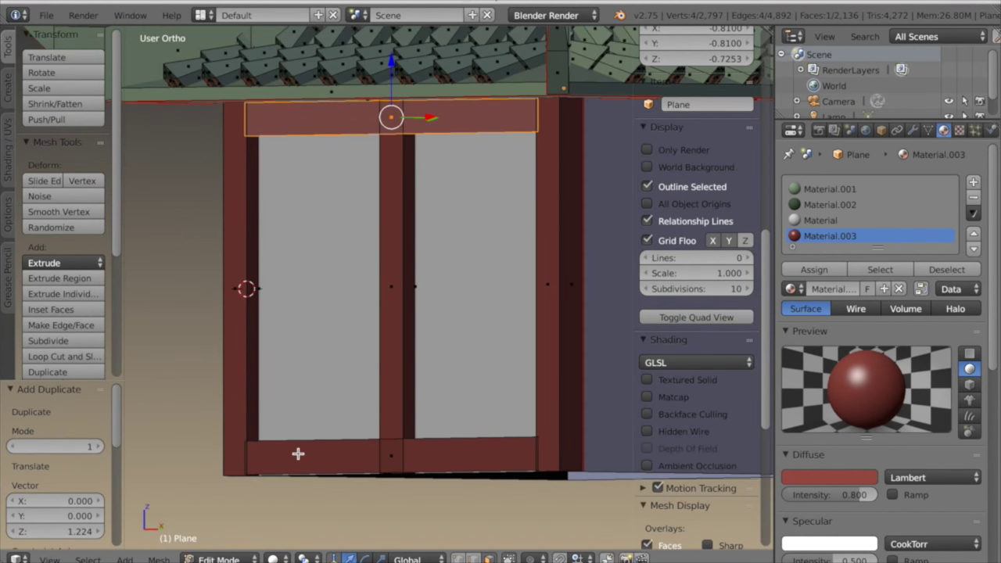
Select the front faces of the upper and lower beams and move them along Y to recess them behind the posts.
shift+right_click(298, 453)
middle_drag(298, 453, 375, 405)
scroll(377, 412, up, 2)
middle_drag(412, 323, 368, 375)
key(g)
key(y)
click(402, 362)
key(a)
Select the inner back faces of the top beam, middle post and bottom beam and delete them.
right_click(372, 346)
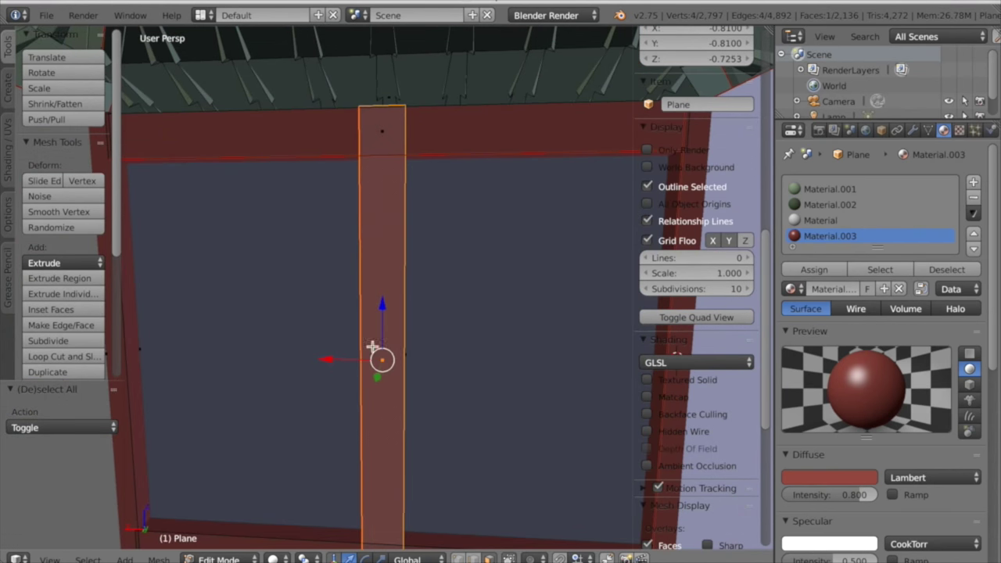
key(a)
right_click(336, 129)
shift+right_click(375, 317)
middle_drag(376, 317, 320, 403)
shift+right_click(320, 403)
scroll(400, 351, down, 2)
scroll(399, 352, down, 2)
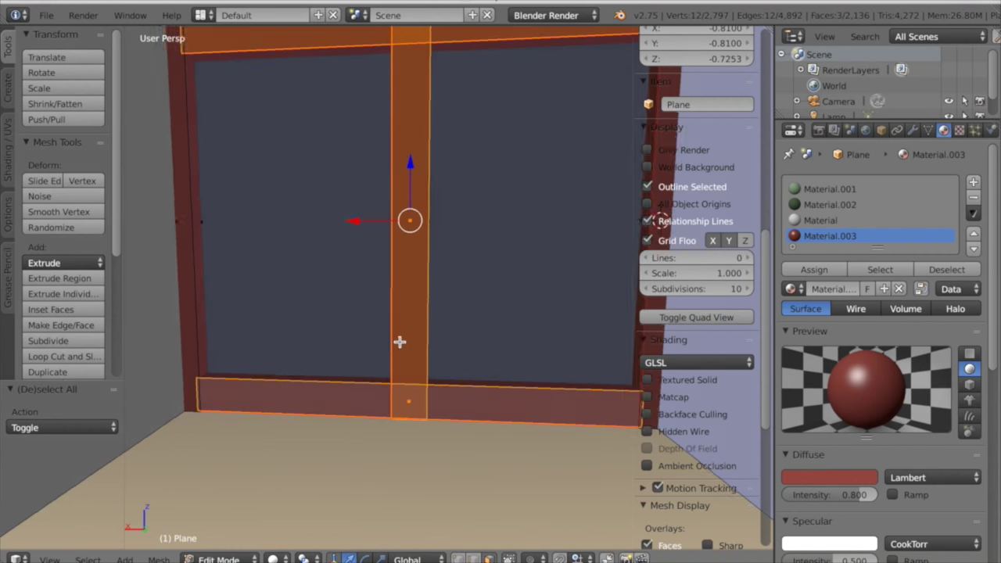
middle_drag(412, 338, 404, 371)
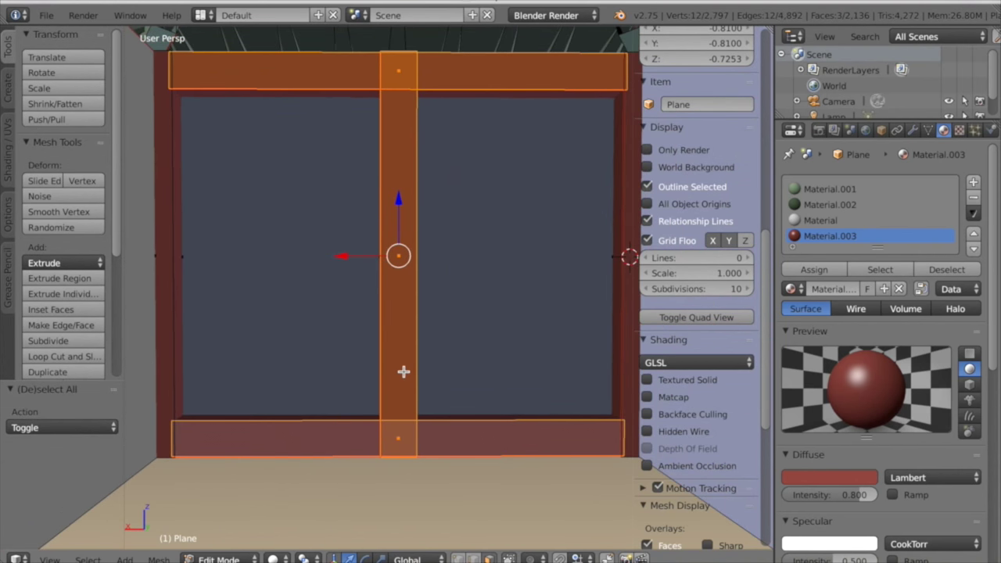
key(x)
click(404, 372)
mouse_move(402, 370)
middle_down()
mouse_move(387, 377)
mouse_move(429, 376)
mouse_move(417, 382)
middle_up()
scroll(289, 372, down, 4)
middle_drag(289, 372, 362, 352)
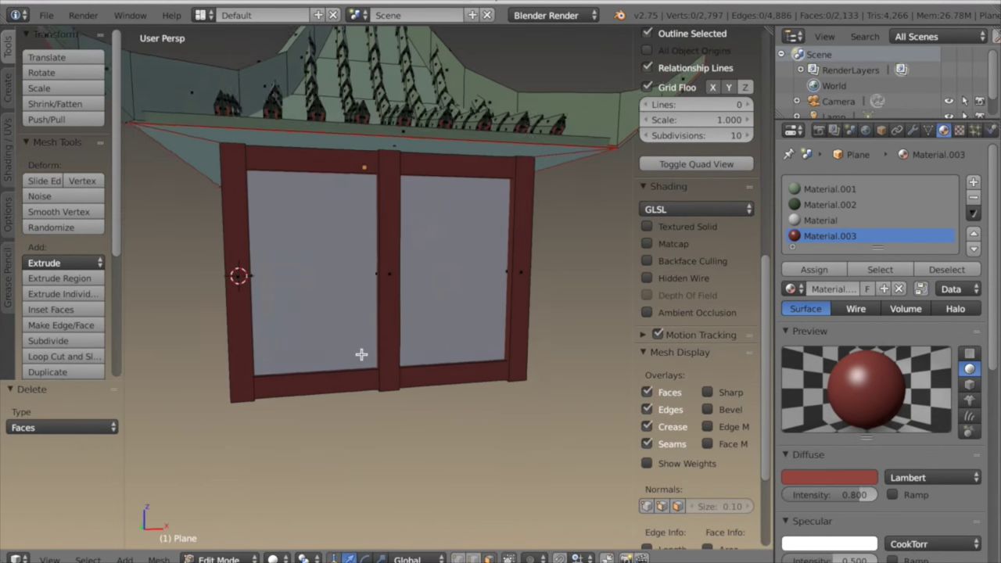
Select all faces using the red Material.003 and unwrap them.
click(882, 273)
scroll(491, 286, down, 3)
middle_drag(491, 286, 444, 339)
key(u)
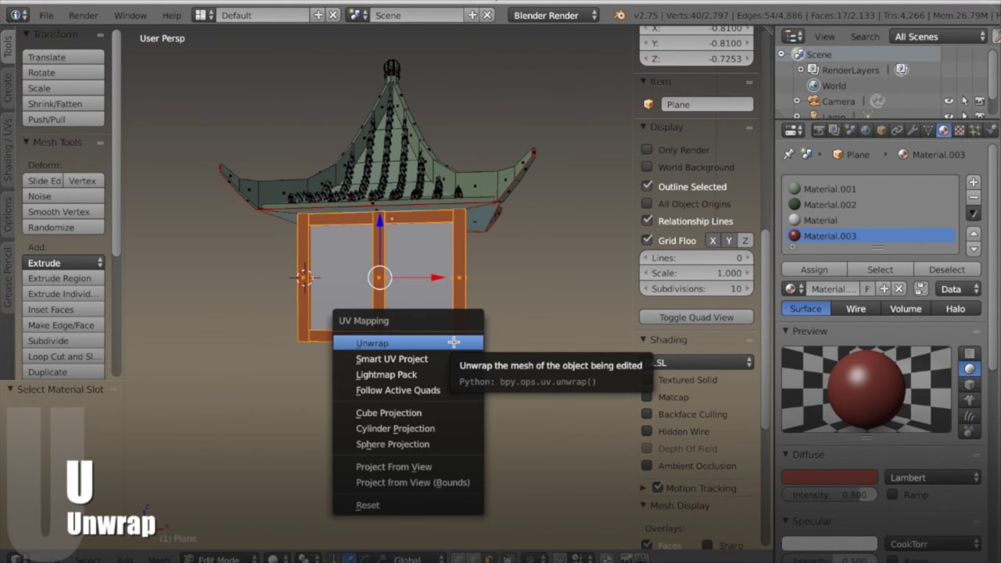
click(453, 343)
Select the front wall's middle post and beams and reset the 3D cursor to the centre as pivot.
key(shift+c)
middle_drag(375, 313, 308, 300)
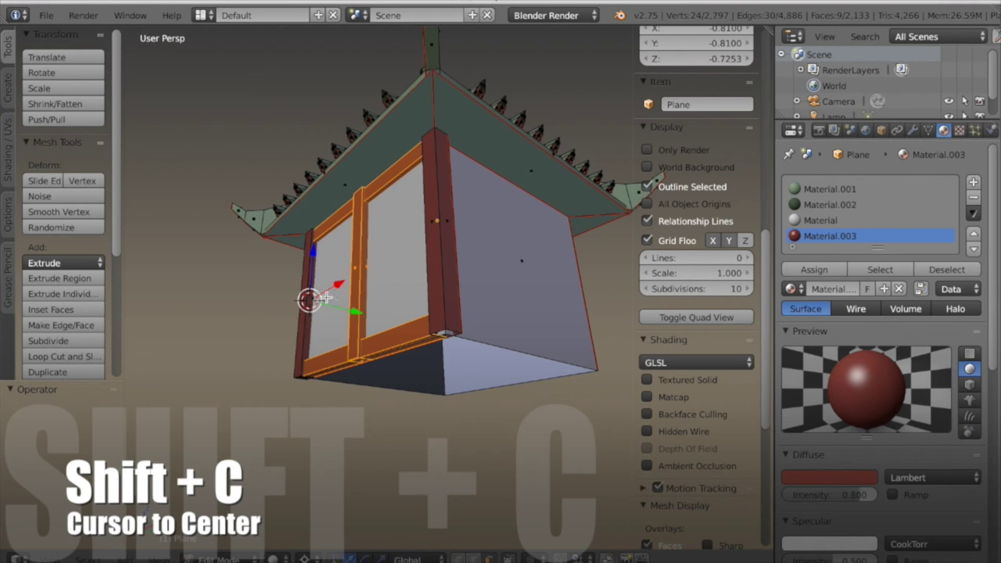
key(shift+c)
scroll(423, 416, up, 7)
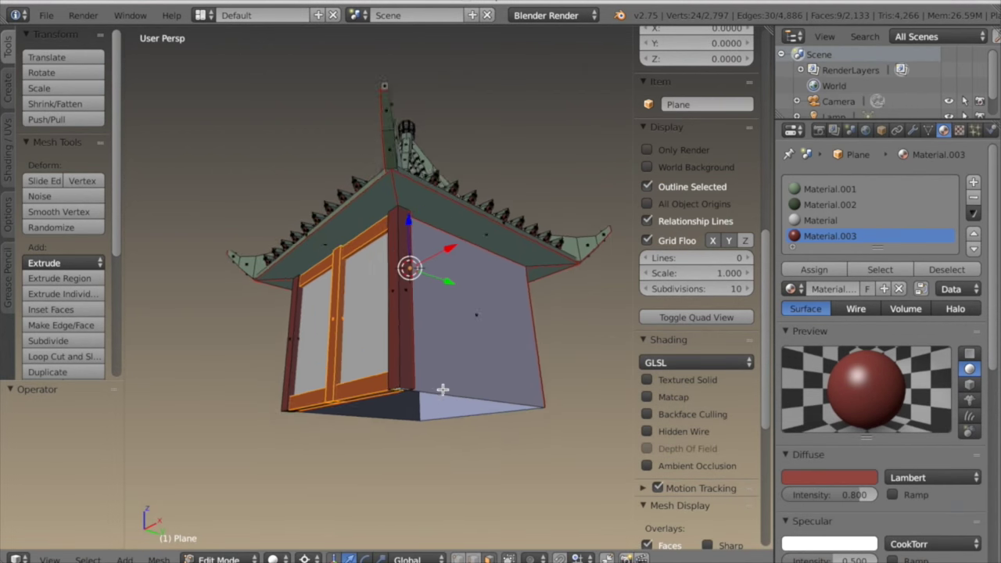
scroll(442, 382, up, 4)
Duplicate the selected middle post and beams in place and rotate the copy 90 degrees about Z onto the adjacent wall.
key(shift+d)
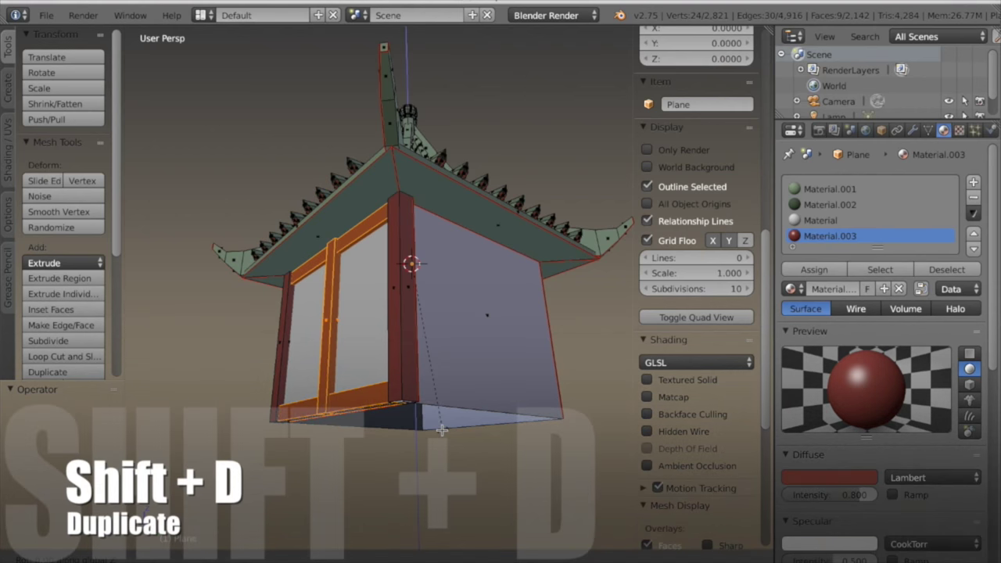
right_click(442, 429)
text(rz90)
key(Return)
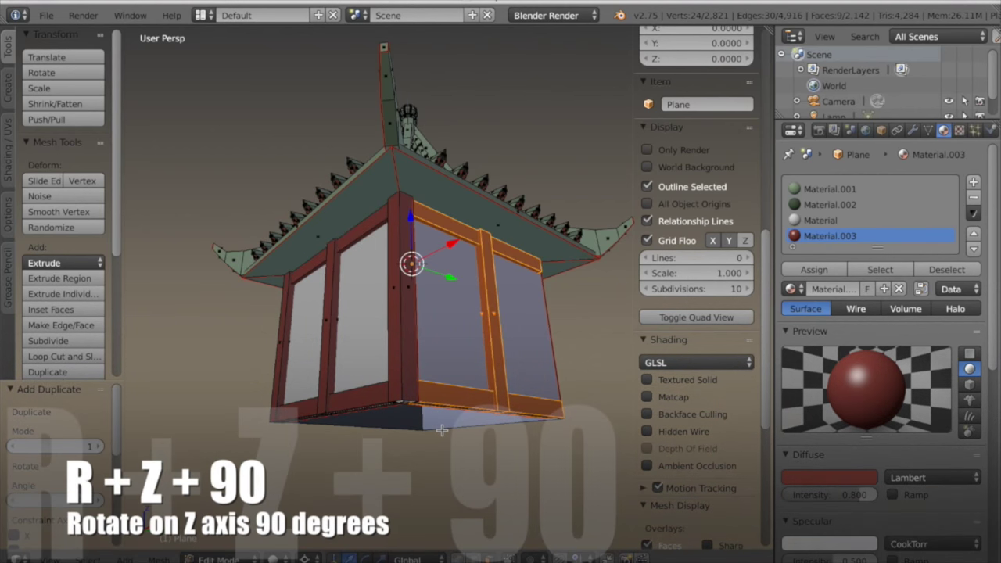
Repeat the rotated duplication twice to frame the remaining two walls.
key(shift+r)
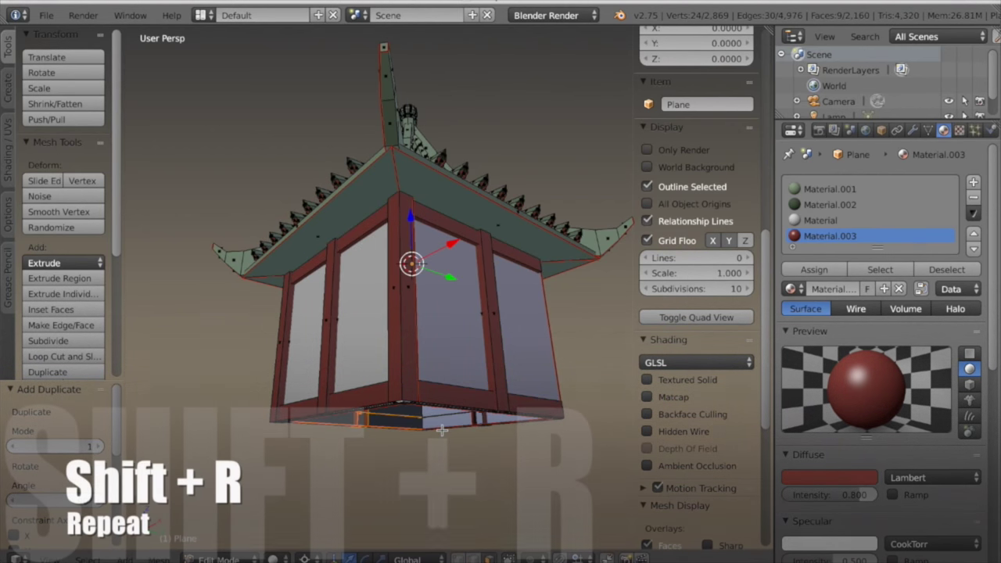
middle_drag(404, 418, 317, 420)
scroll(402, 391, down, 5)
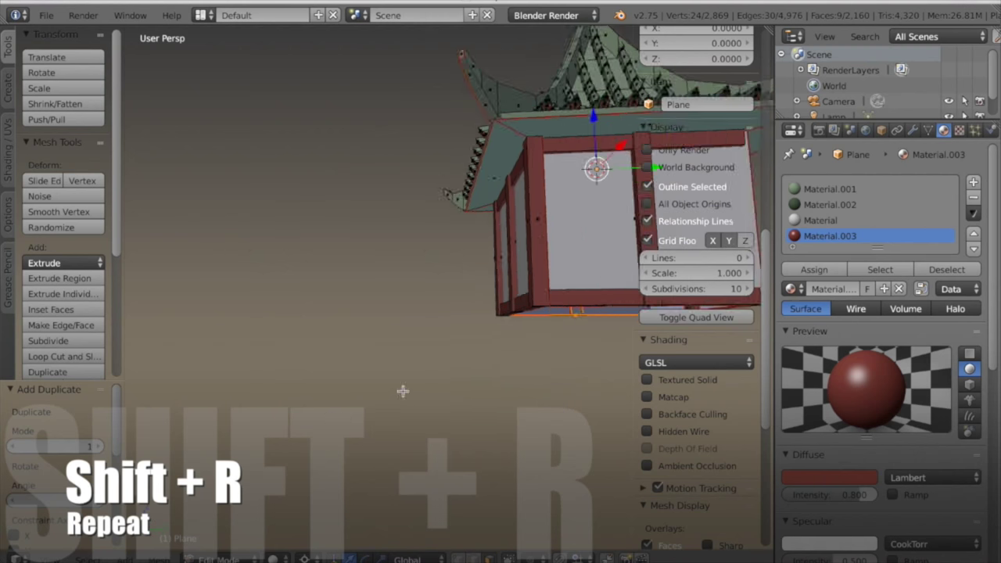
middle_drag(400, 402, 526, 379)
scroll(526, 379, down, 5)
scroll(373, 396, up, 5)
middle_drag(373, 371, 294, 332)
Select the two corner posts at the ends of one wall, duplicate them in place and rotate the copies 180 degrees about Z.
key(a)
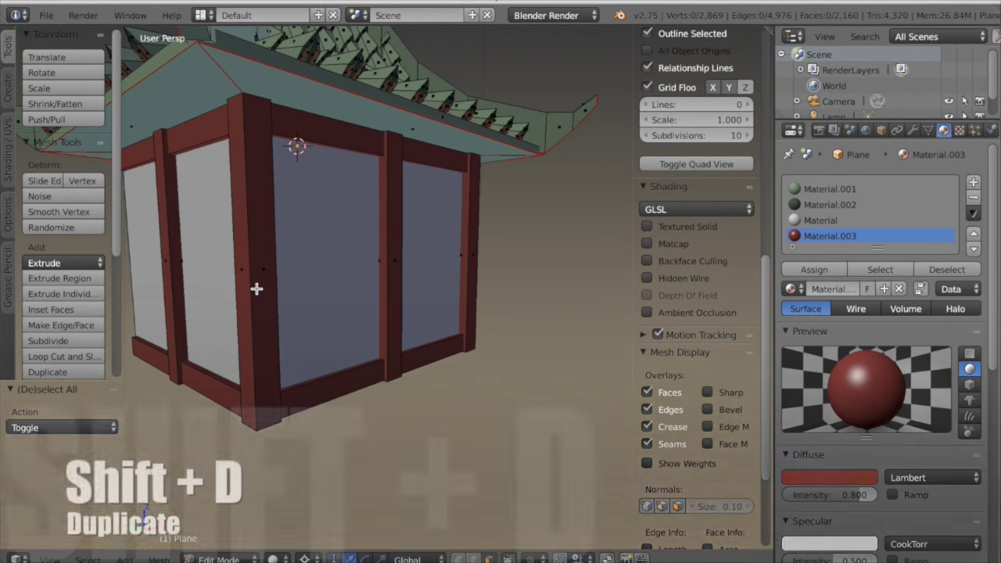
key(l)
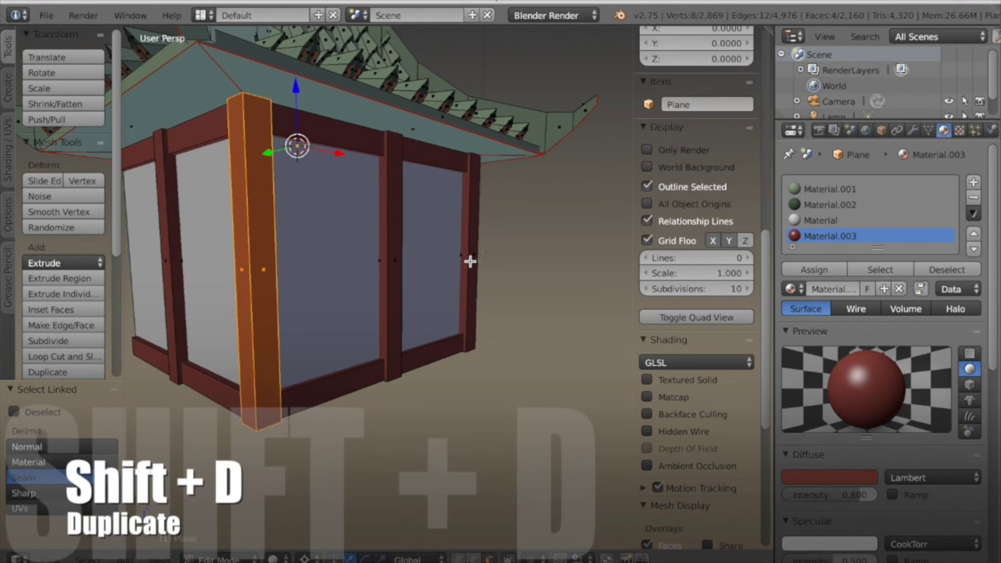
key(l)
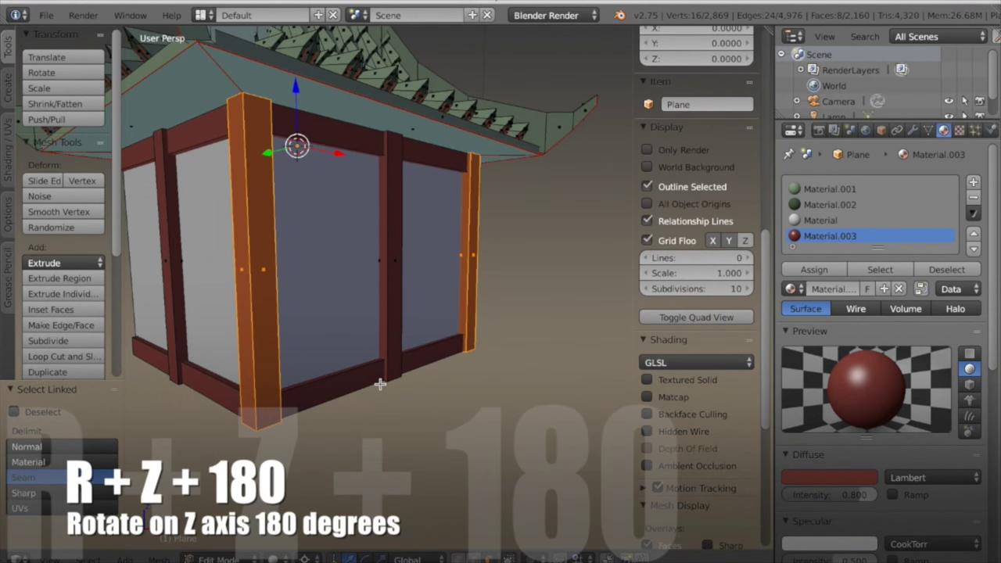
scroll(345, 461, down, 4)
mouse_move(345, 459)
middle_down()
mouse_move(376, 459)
mouse_move(355, 461)
middle_up()
key(shift+d)
text(r)
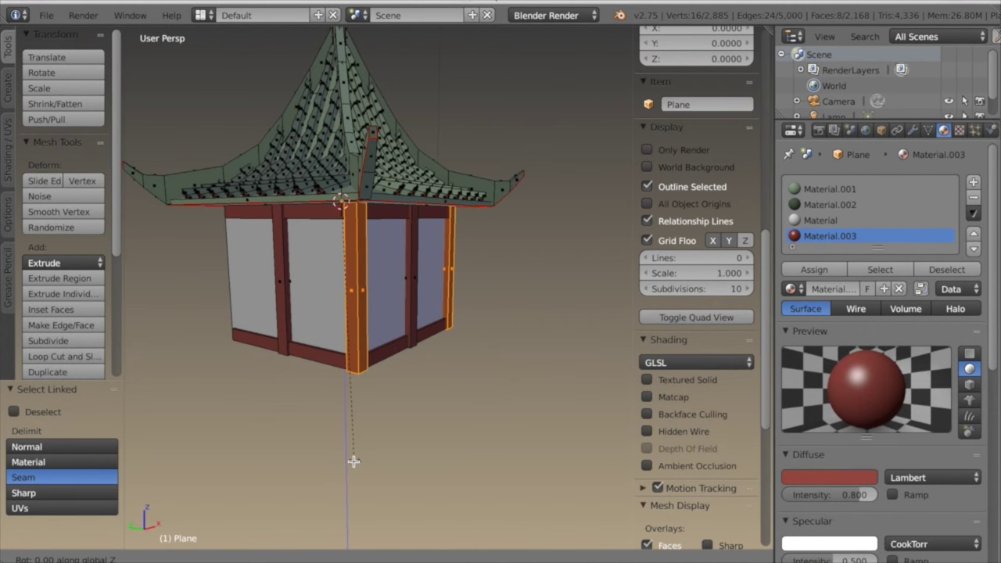
text(180)
key(Return)
Select the front face of the front wall's middle post and snap the 3D cursor to it.
middle_drag(353, 462, 438, 393)
scroll(363, 408, up, 2)
middle_drag(363, 408, 329, 412)
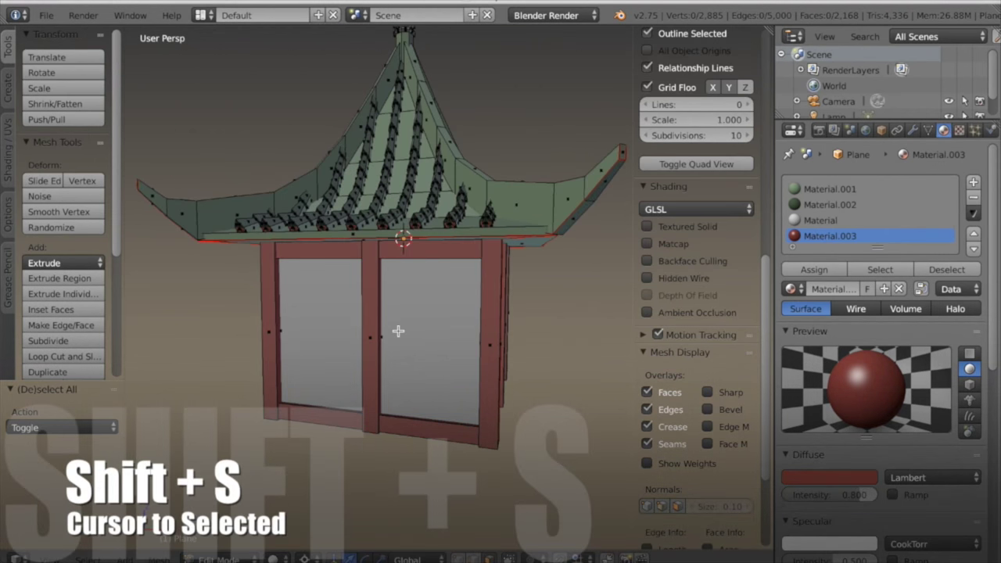
right_click(372, 342)
key(shift+s)
click(399, 354)
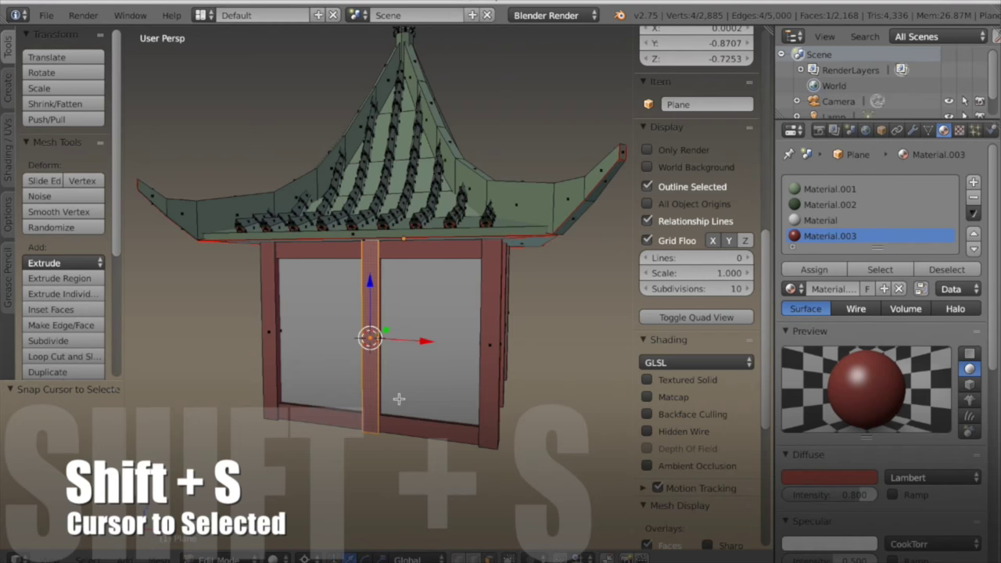
Add a mesh circle with 16 vertices at the 3D cursor on the front wall.
middle_drag(399, 398, 404, 387)
key(shift+a)
click(381, 283)
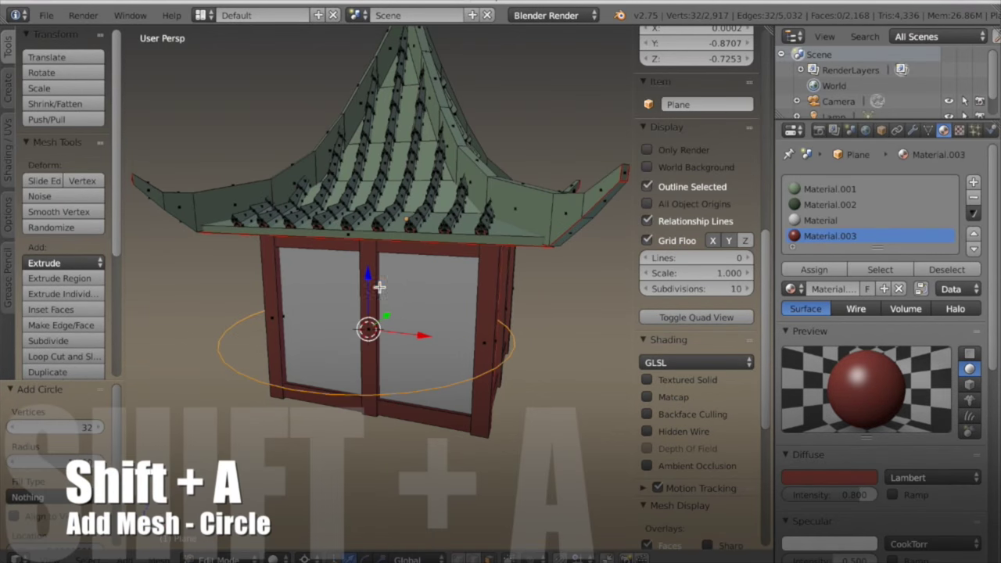
middle_drag(391, 447, 376, 454)
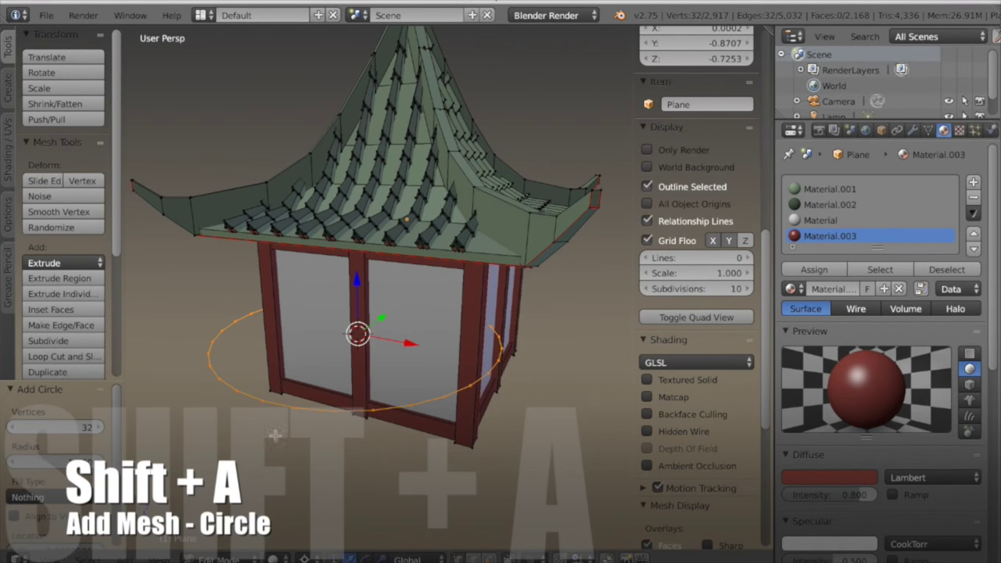
mouse_move(86, 428)
mouse_down()
mouse_move(71, 427)
mouse_move(100, 429)
mouse_up()
middle_drag(133, 432, 236, 434)
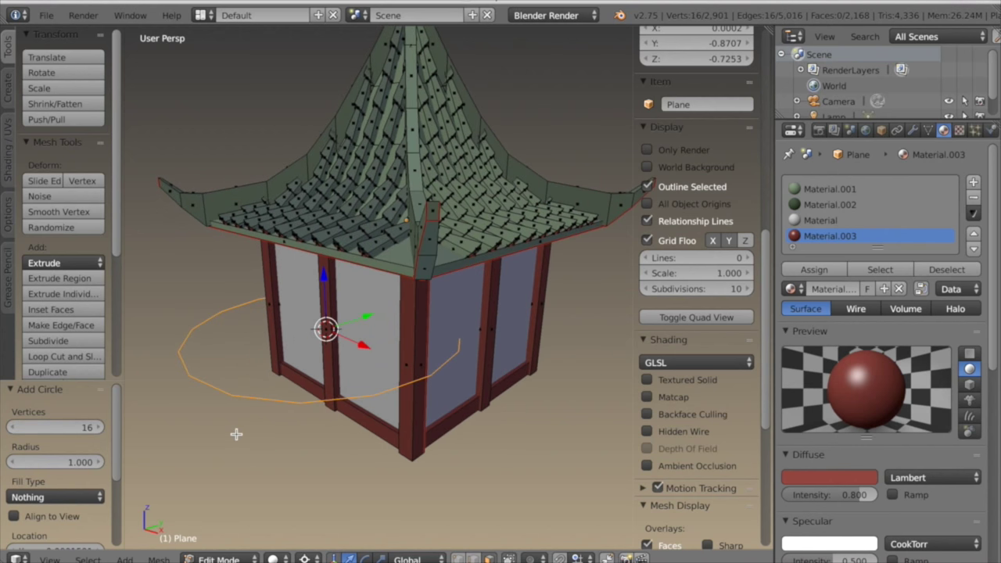
Select the whole circle and, in the right orthographic view, move it -0.540 along Y away from the front wall.
right_click(356, 320)
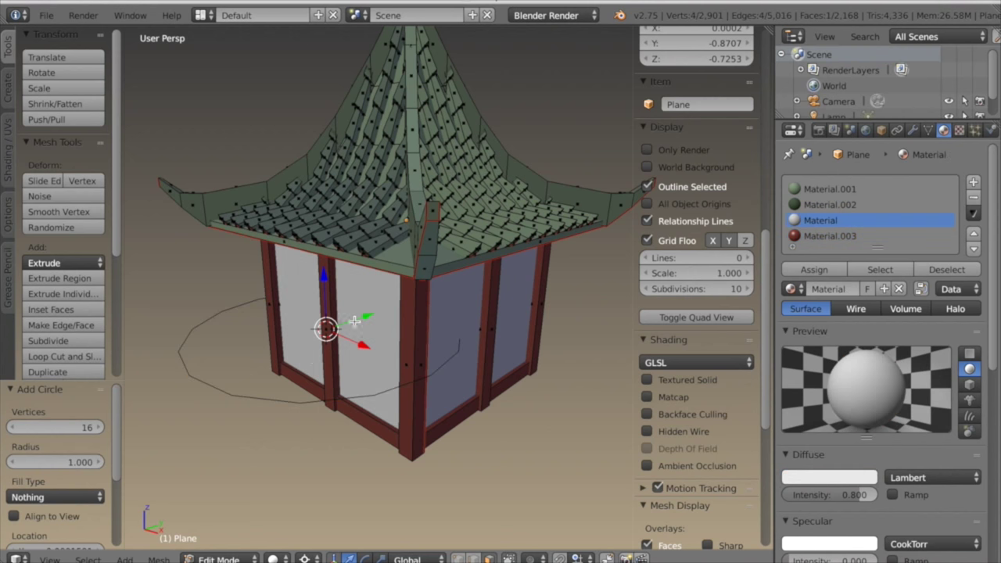
middle_drag(285, 415, 277, 399)
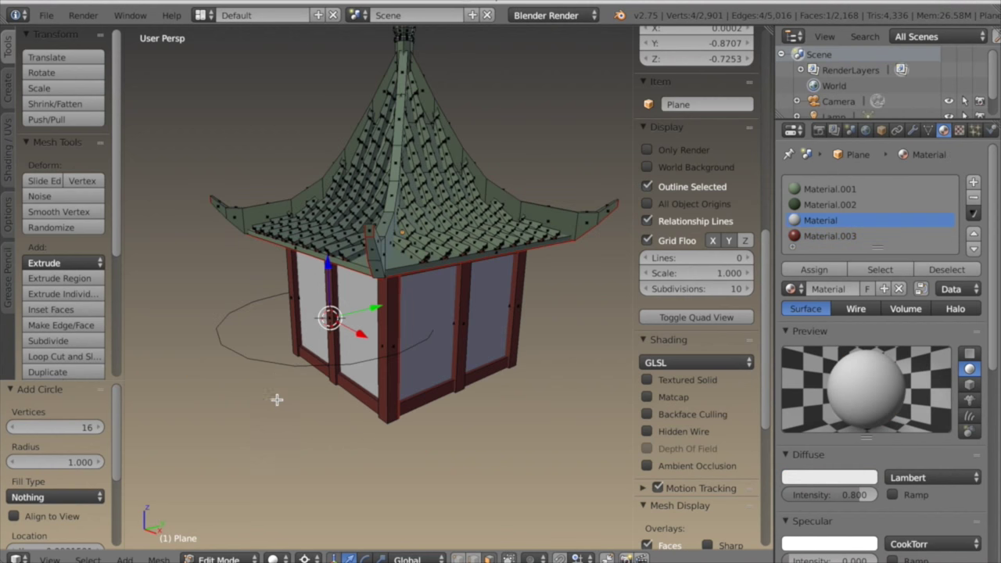
alt+right_click(262, 359)
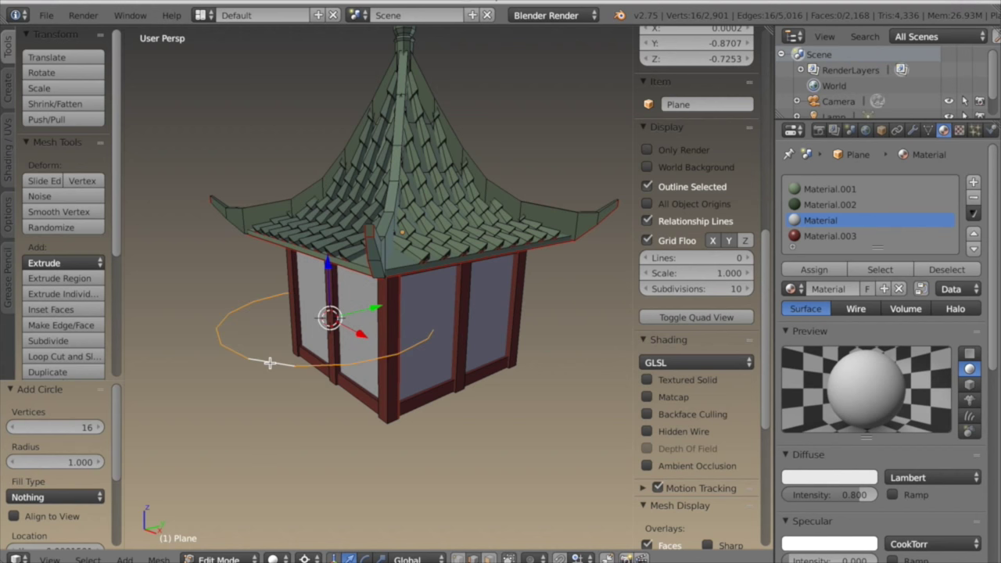
key(KP_3)
scroll(387, 365, up, 4)
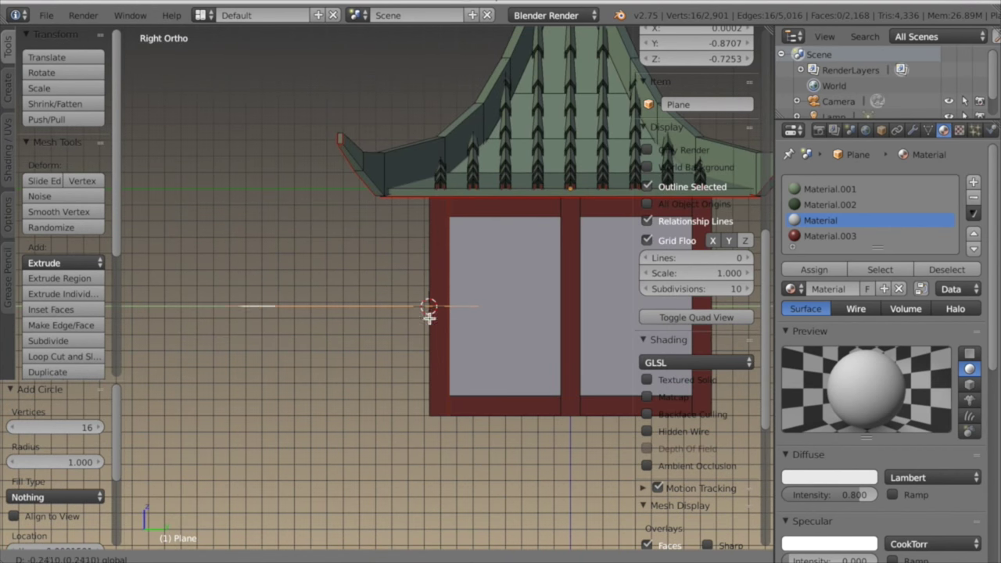
click(399, 337)
Rotate the circle in the right orthographic view.
key(r)
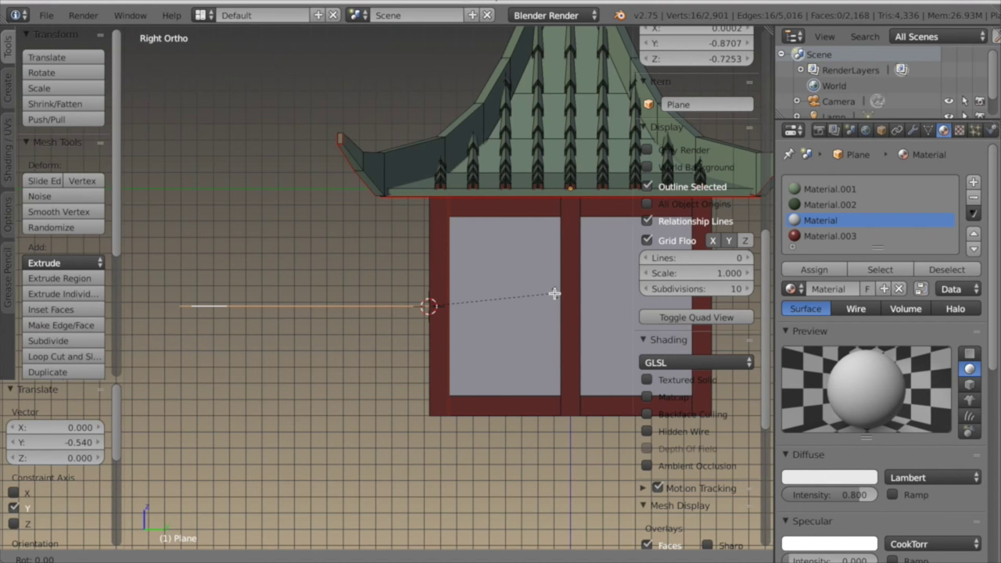
Rotate the circle 90° about Y, move it about -0.463 along Y, and scale it to about 0.428 beside the wall post.
text(y90)
key(Return)
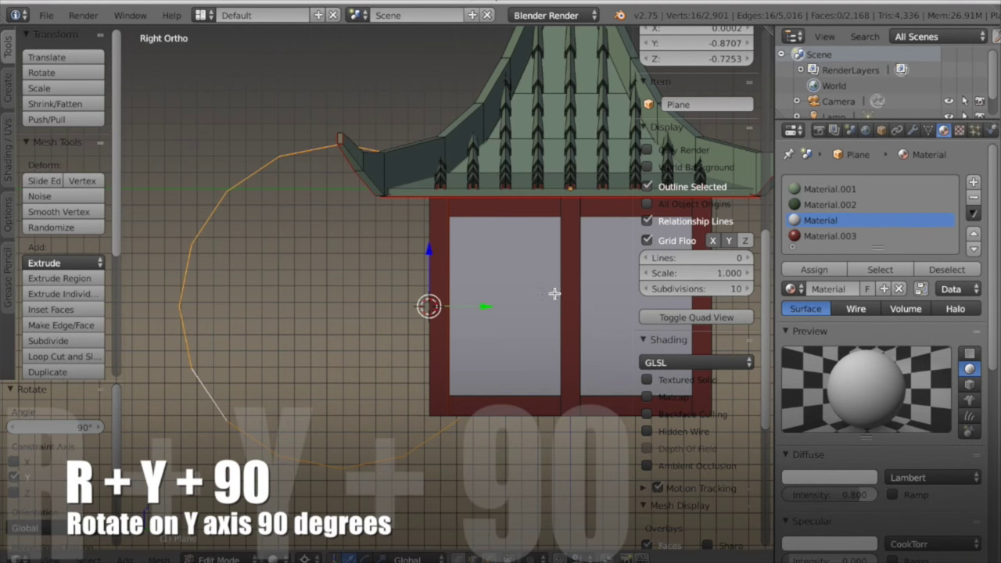
drag(480, 308, 405, 316)
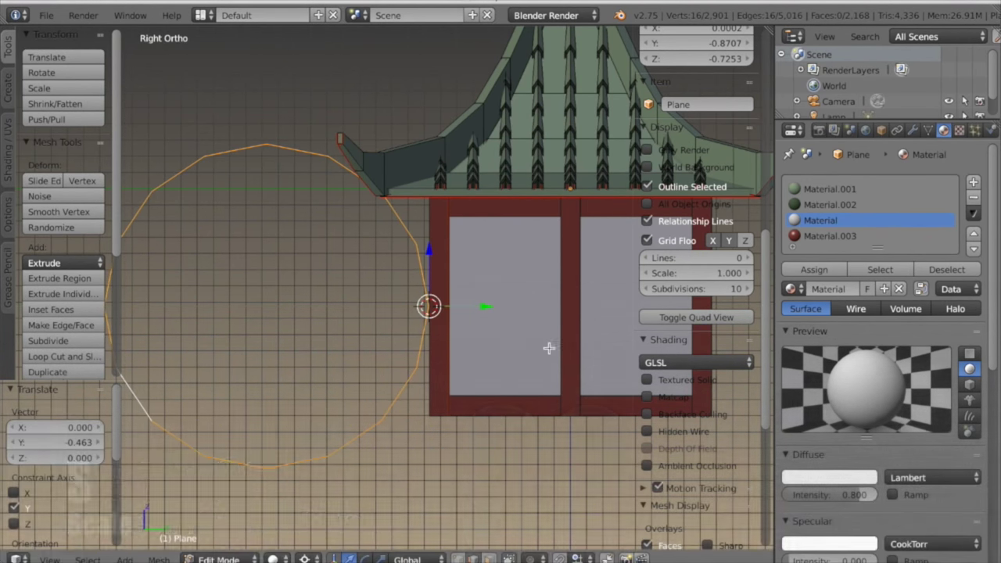
key(s)
click(485, 320)
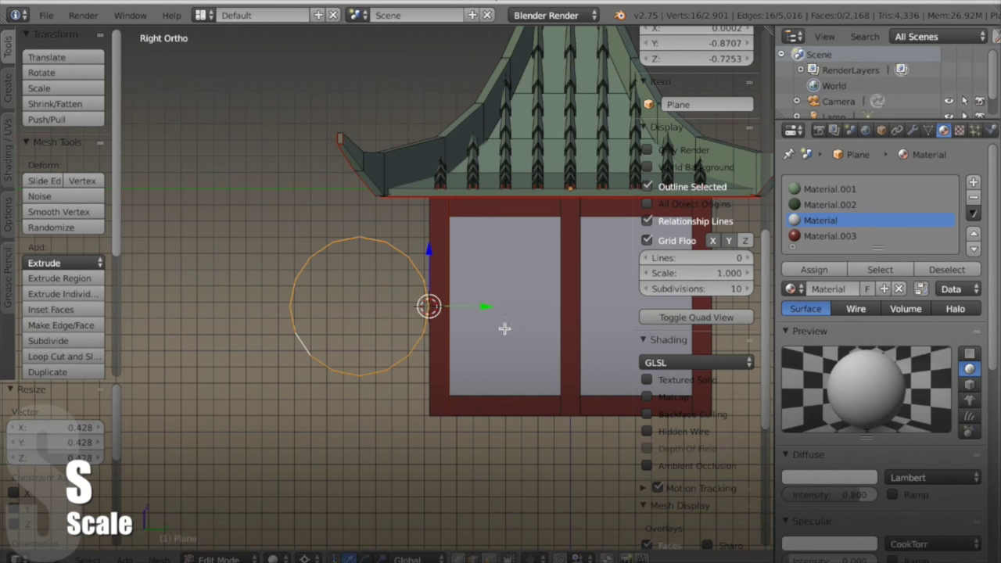
Delete the circle's edges except for the upper quarter arc next to the wall post.
scroll(421, 374, up, 2)
key(c)
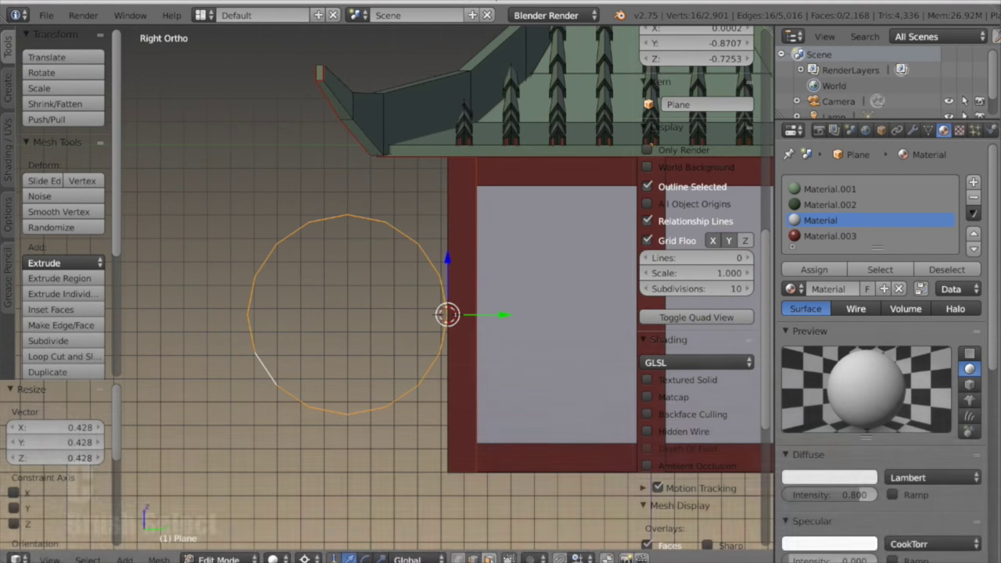
right_click(437, 345)
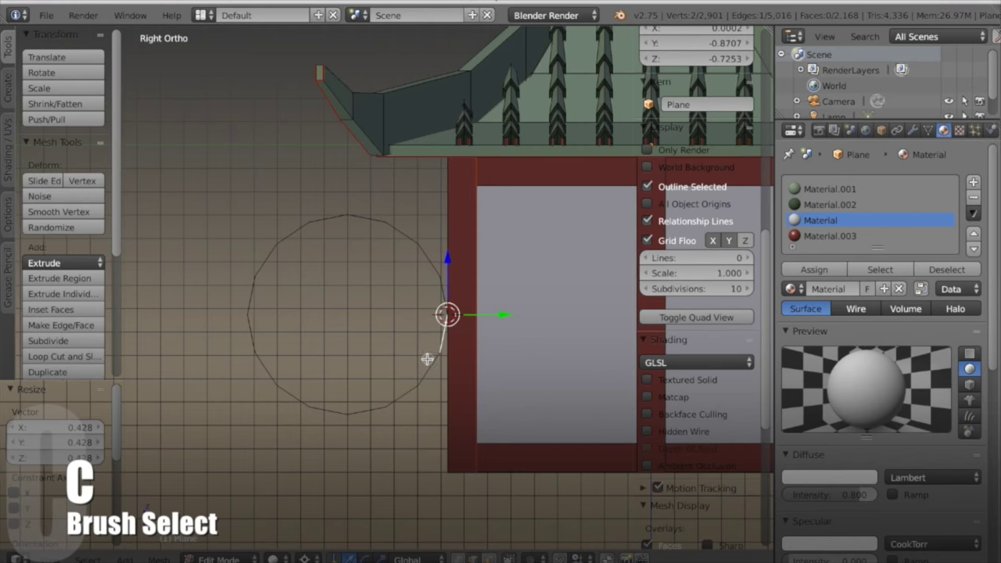
drag(277, 268, 300, 231)
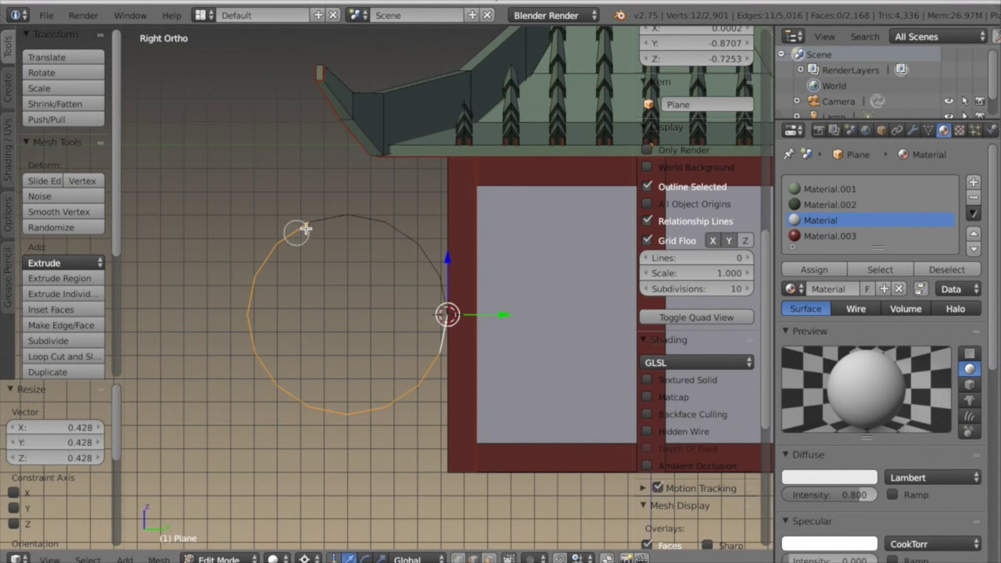
key(x)
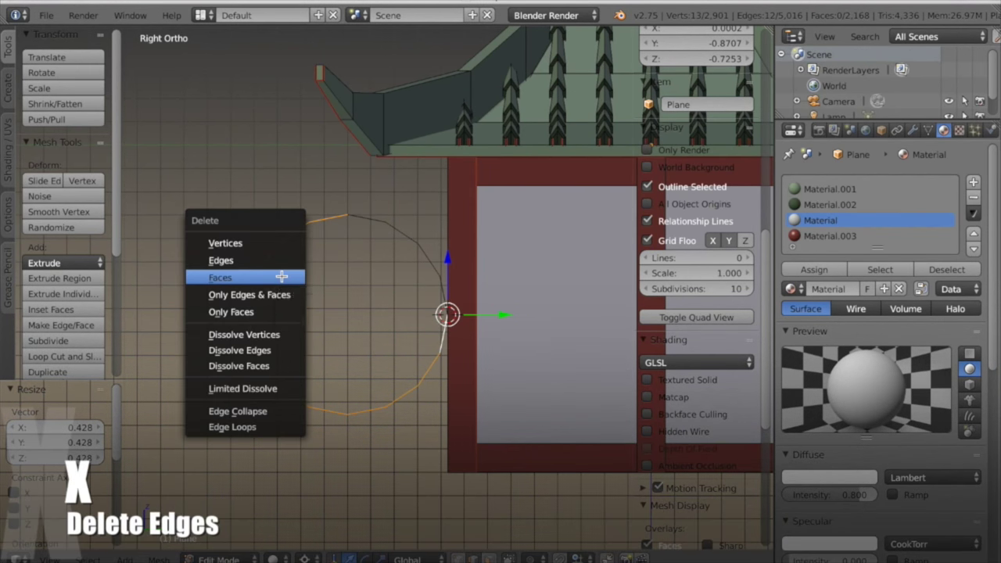
click(266, 253)
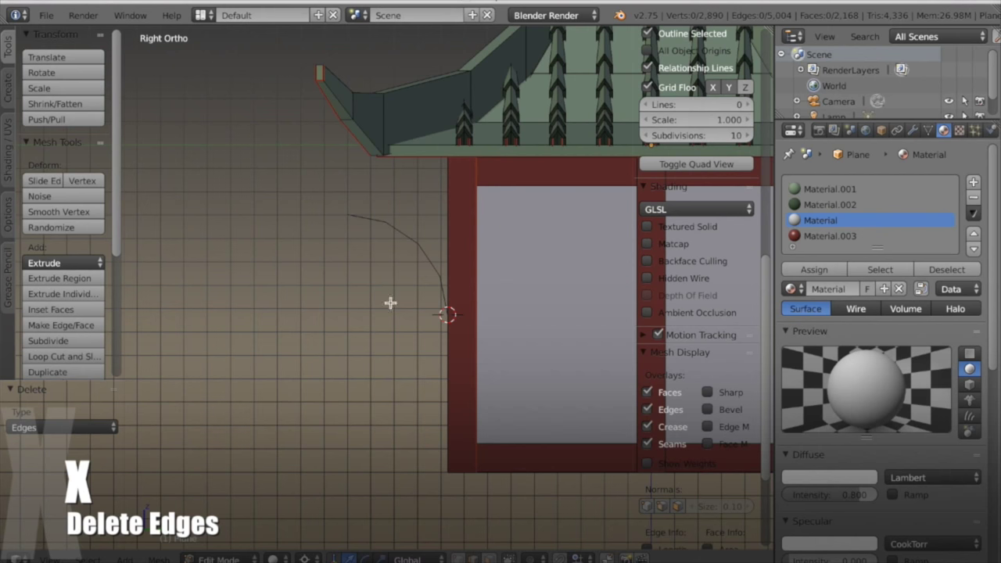
Scale the quarter arc down and raise it along Z to sit just below the roof edge against the post.
key(l)
drag(458, 272, 459, 213)
key(s)
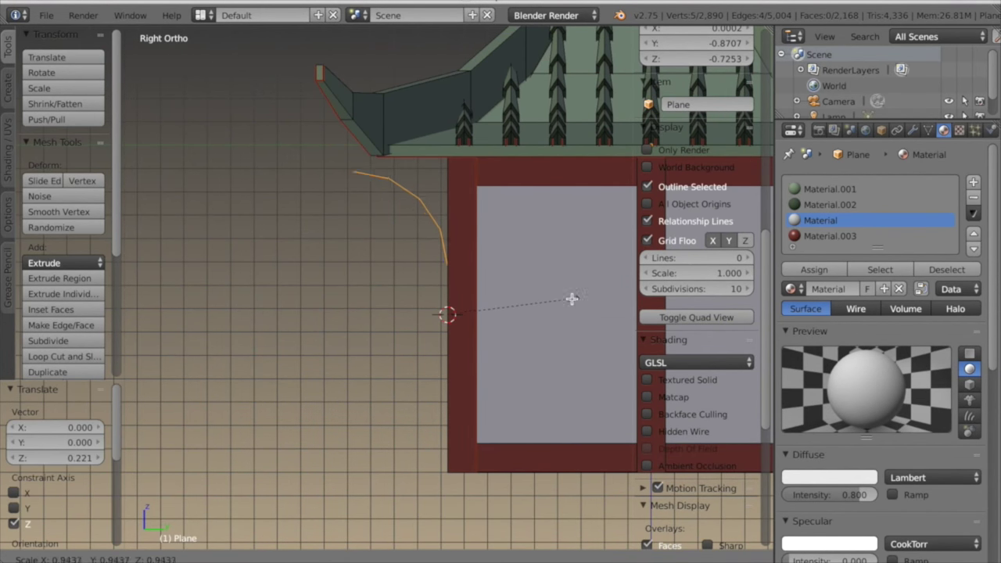
click(522, 276)
drag(446, 257, 458, 198)
Shift the arc about -0.033 along X and extrude it about 0.067 along X, centred on the middle post.
middle_drag(520, 295, 501, 295)
scroll(475, 333, up, 3)
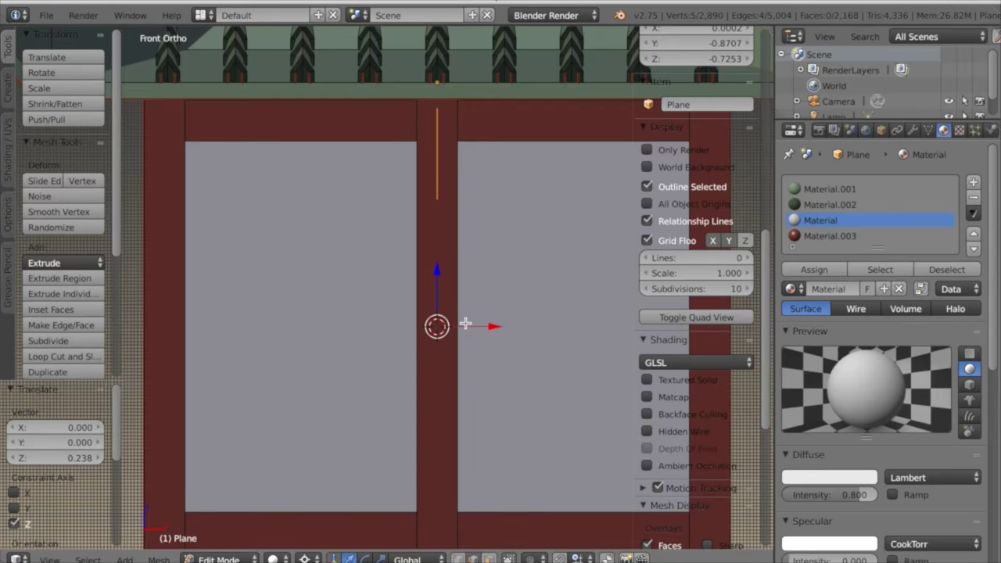
scroll(465, 324, down, 1)
shift+middle_drag(463, 324, 463, 357)
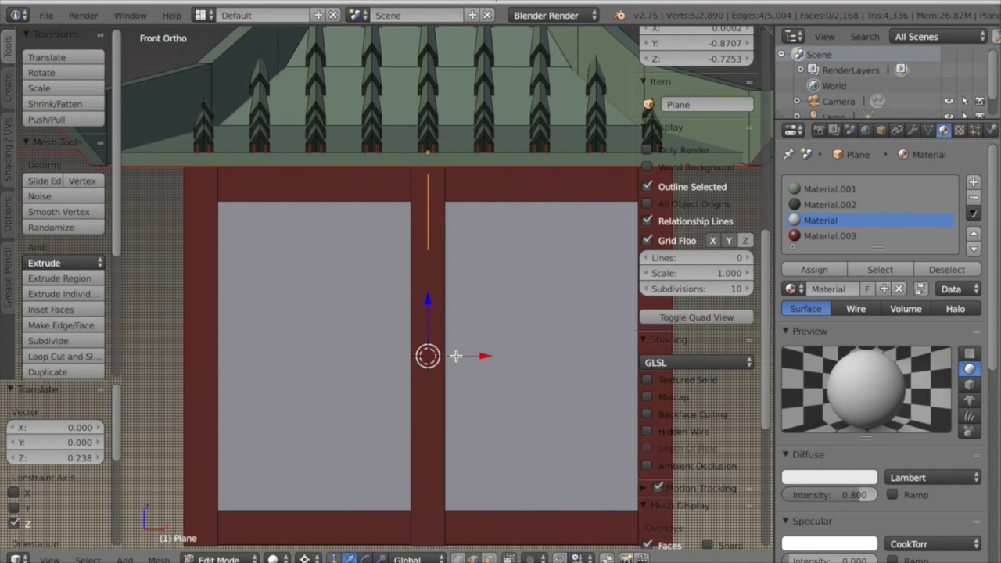
drag(484, 357, 479, 358)
click(476, 359)
key(e)
key(x)
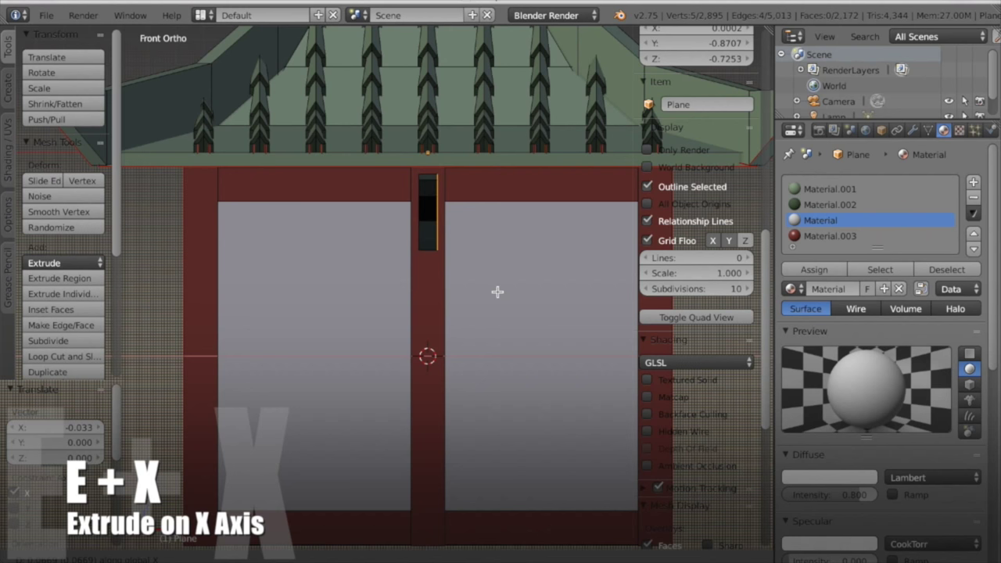
click(497, 292)
Select the whole extruded arc strip and assign the red Material.003 to it.
key(ctrl+l)
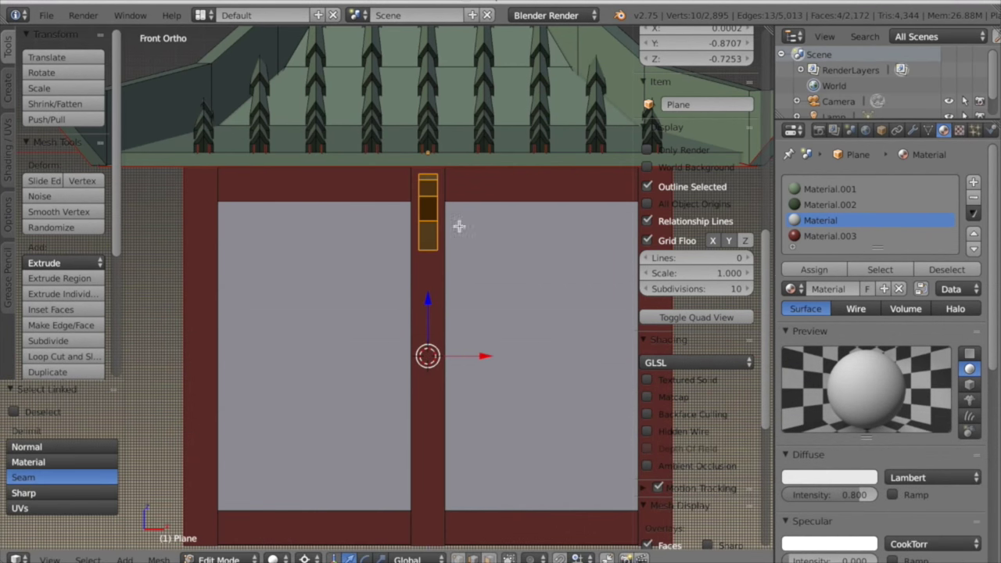
click(830, 236)
click(813, 269)
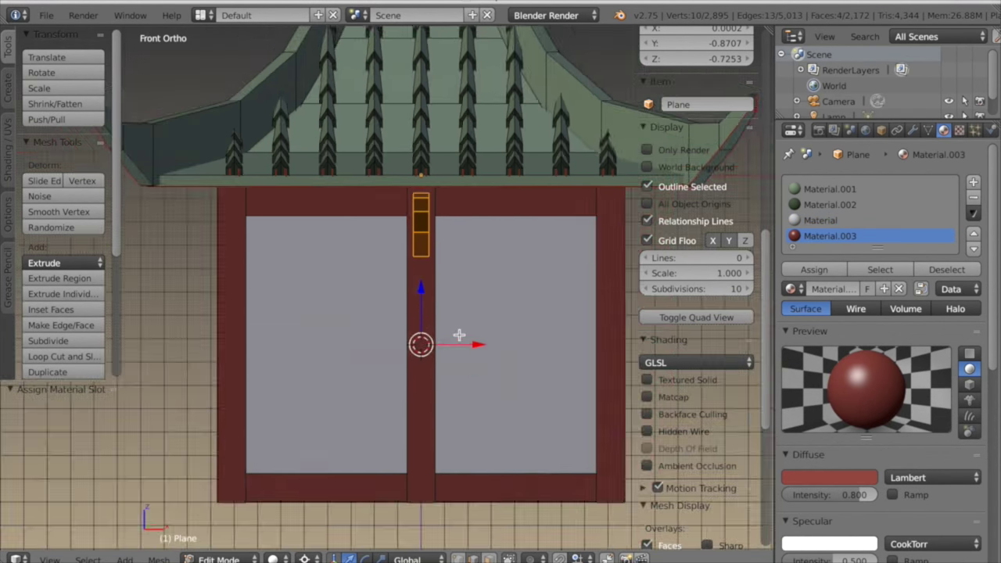
Extrude the arc strip in place and scale it inward along its normals to form a thick curved bracket.
middle_drag(461, 335, 391, 352)
key(KP_3)
scroll(388, 352, up, 1)
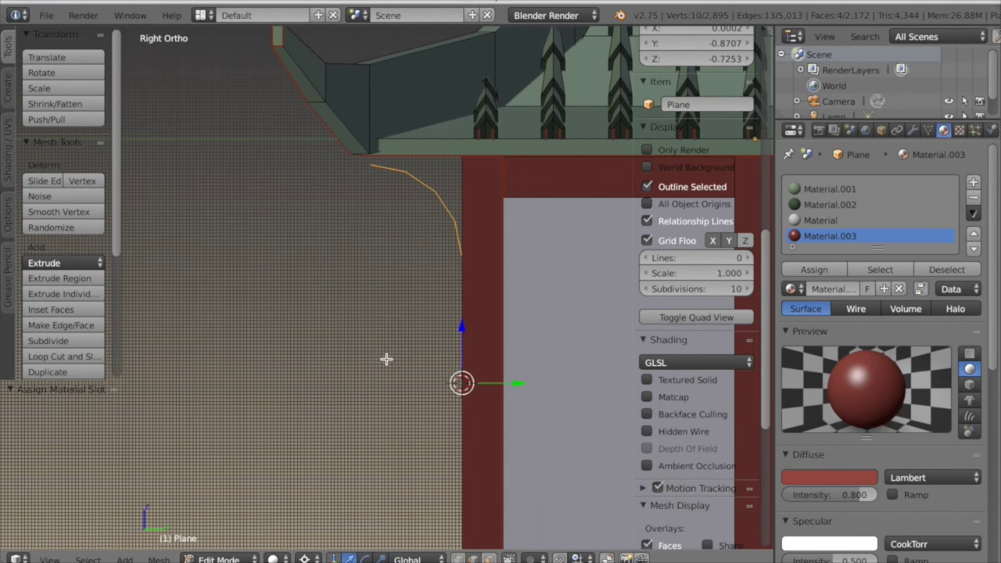
key(e)
right_click(386, 357)
key(alt+s)
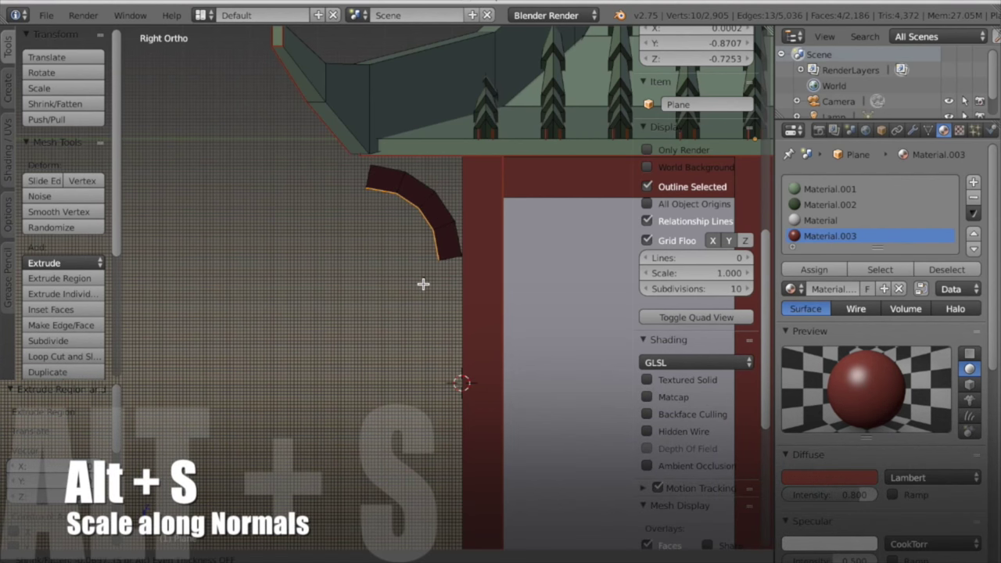
click(423, 284)
Flip the normals of the entire curved bracket and check its shading in Object Mode.
key(ctrl+l)
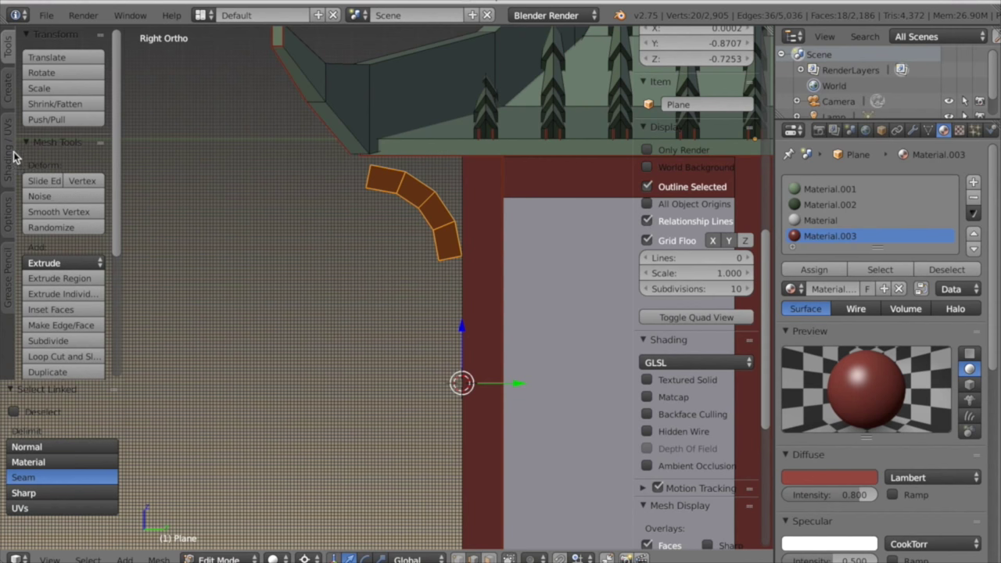
click(10, 152)
click(74, 185)
key(Tab)
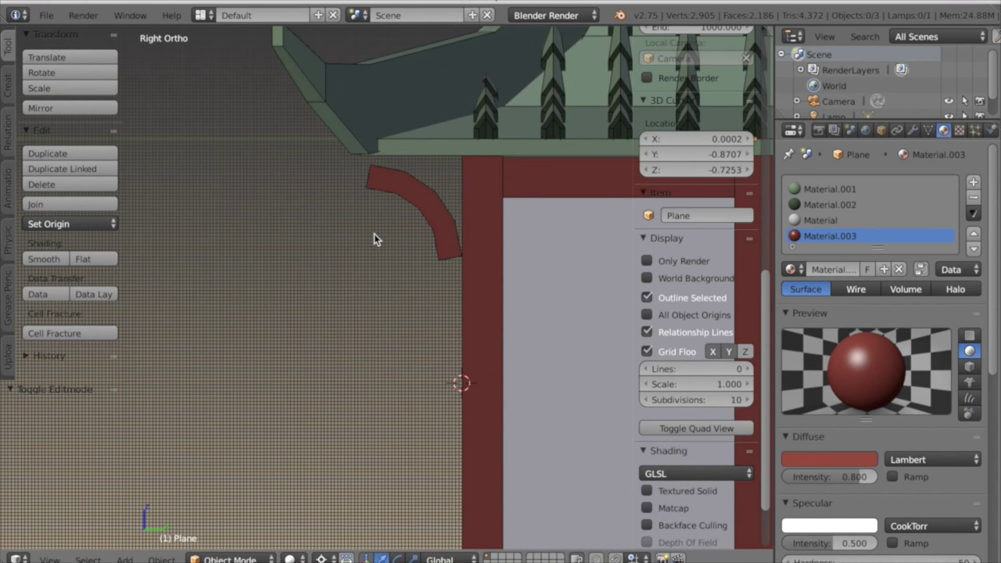
scroll(388, 261, down, 1)
middle_drag(389, 262, 435, 246)
key(Tab)
scroll(468, 299, up, 2)
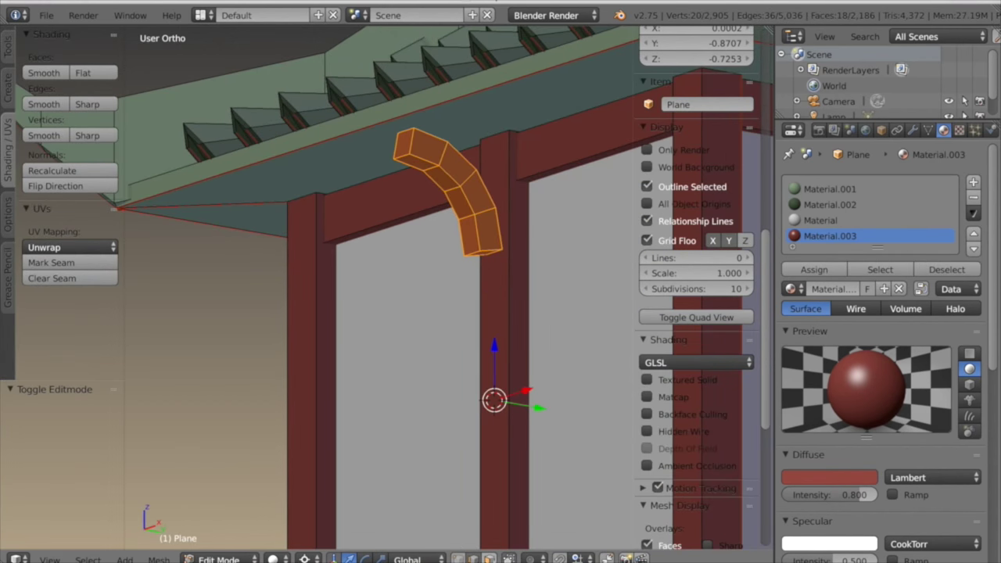
Extrude the bracket's lower end face about -0.153 along Z down the post.
middle_drag(464, 338, 462, 286)
right_click(480, 245)
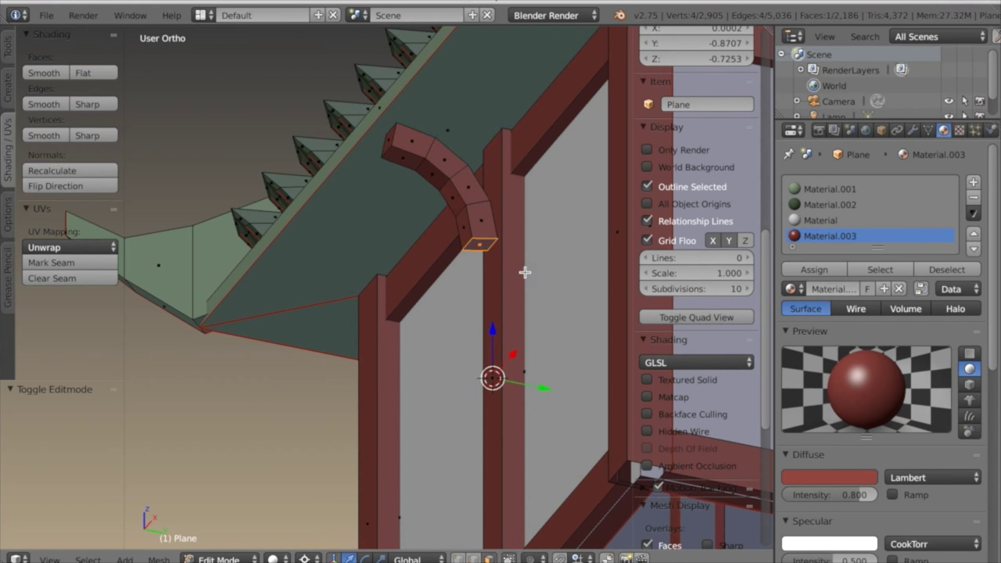
key(KP_3)
key(e)
key(z)
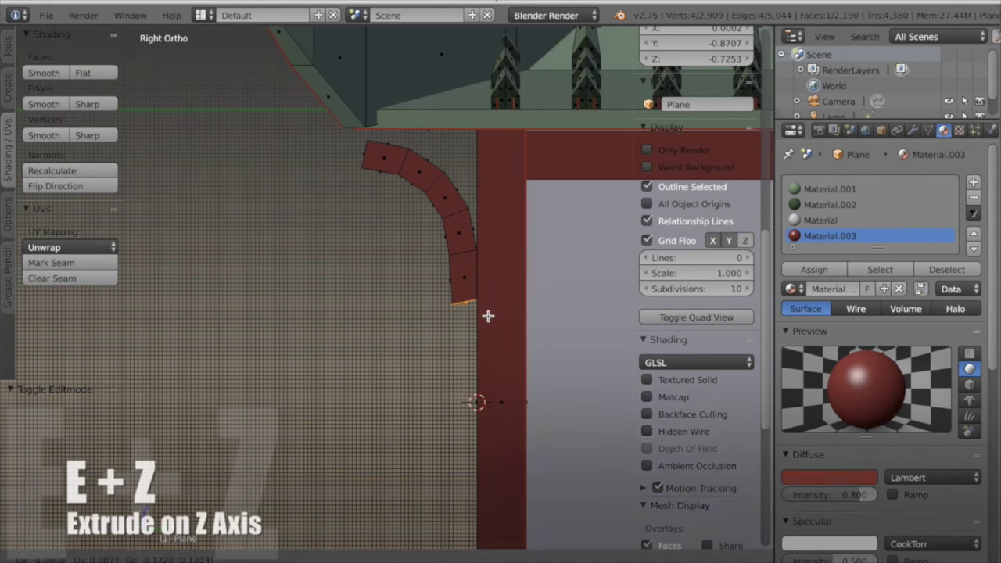
click(481, 328)
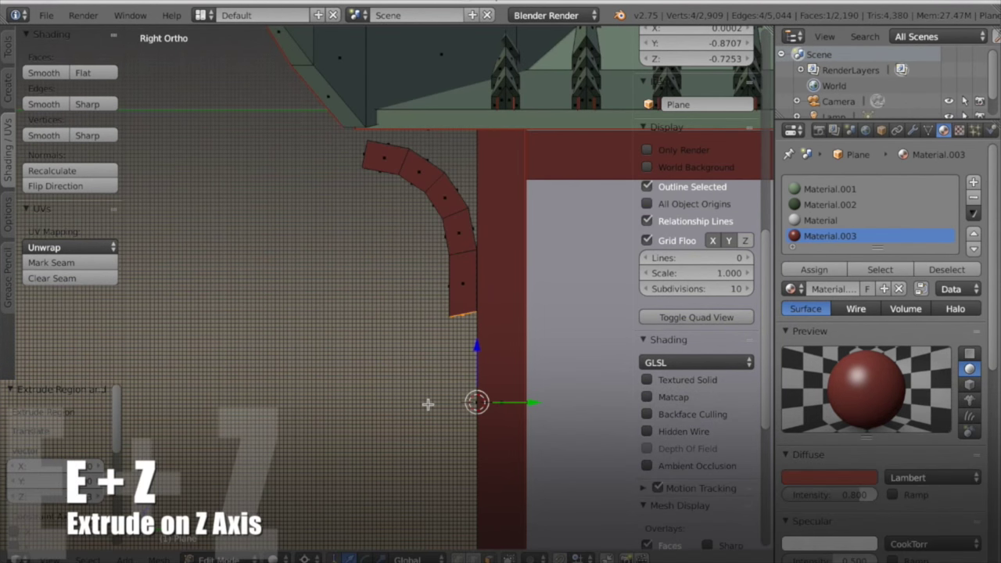
Set the pivot point to Individual Origins and flatten the bracket's lower end face by scaling it to 0 along Z.
click(307, 558)
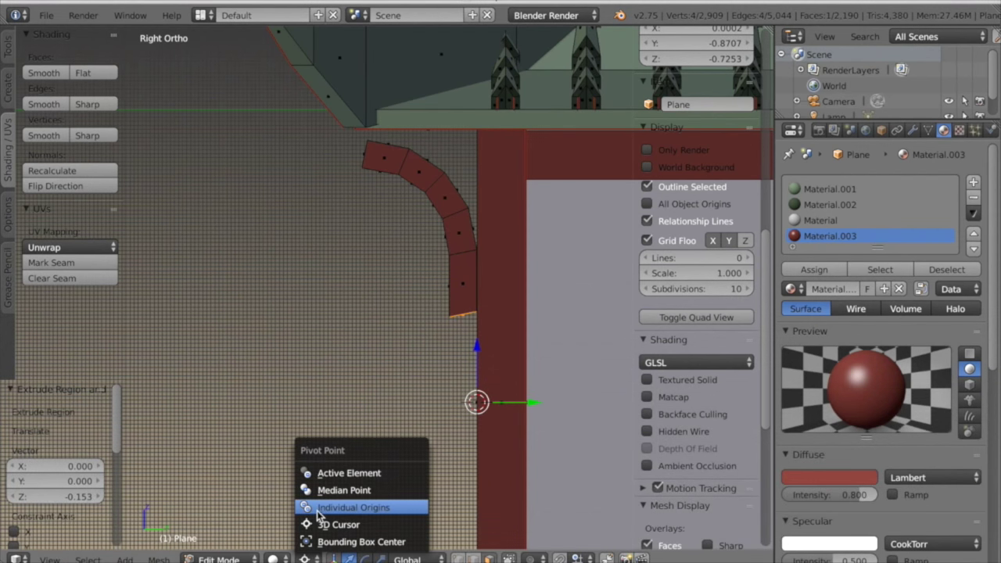
click(325, 509)
key(s)
key(z)
key(0)
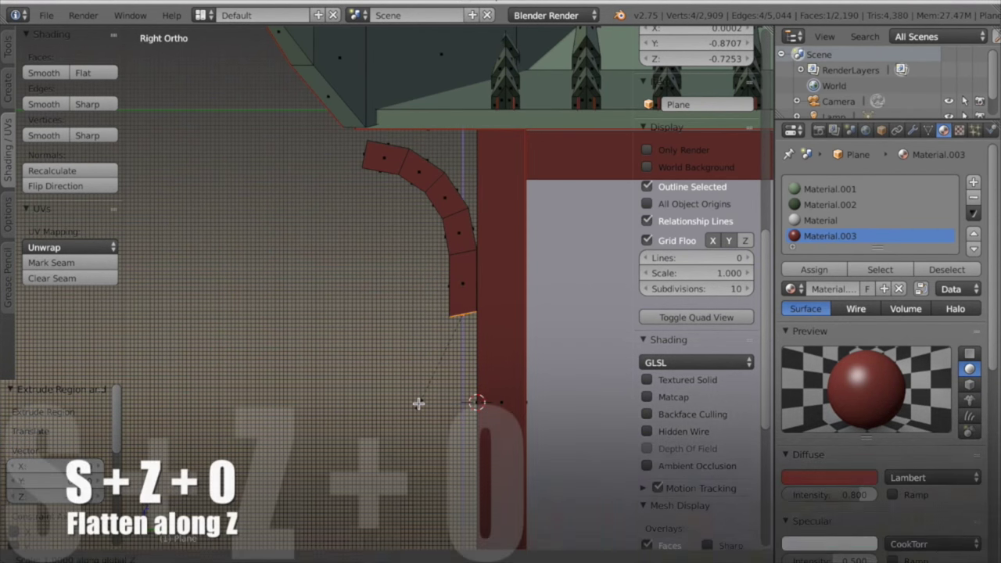
key(Return)
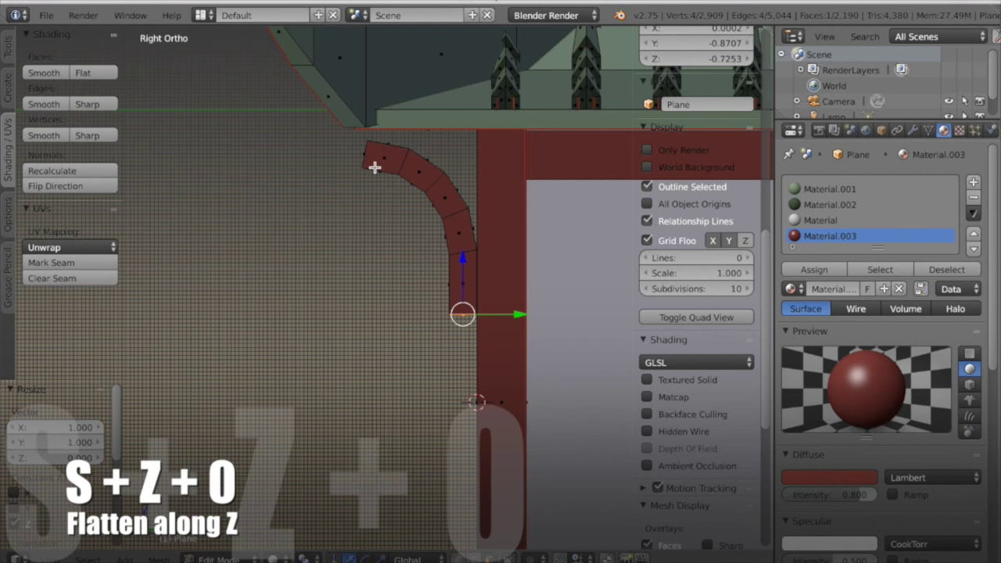
Flatten the bracket's upper end face by scaling it to 0 along Y.
middle_drag(375, 166, 404, 178)
key(KP_3)
key(s)
key(y)
key(0)
key(0)
key(Return)
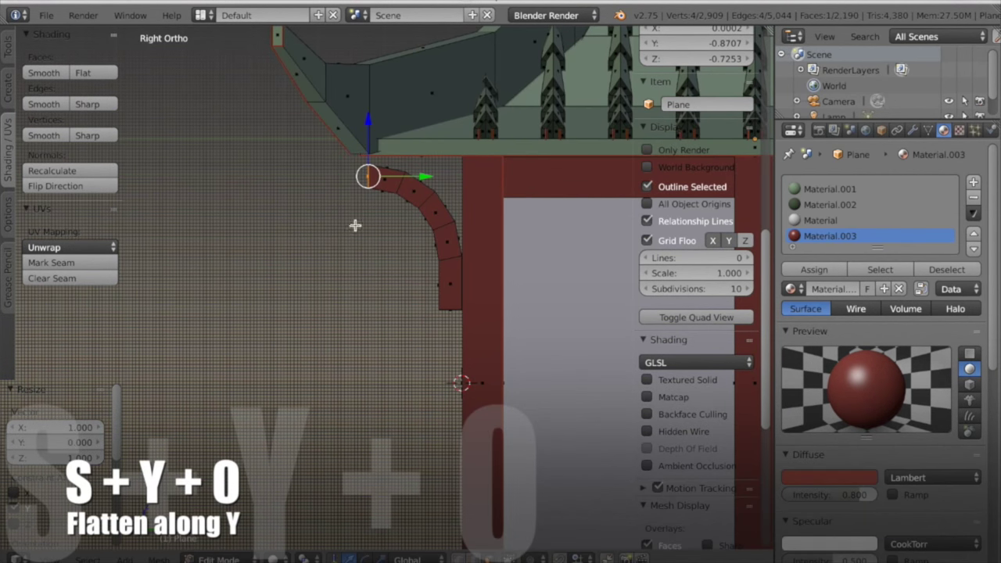
Select the whole bracket and move it up about 0.028 along Z to meet the roof's underside.
key(a)
key(l)
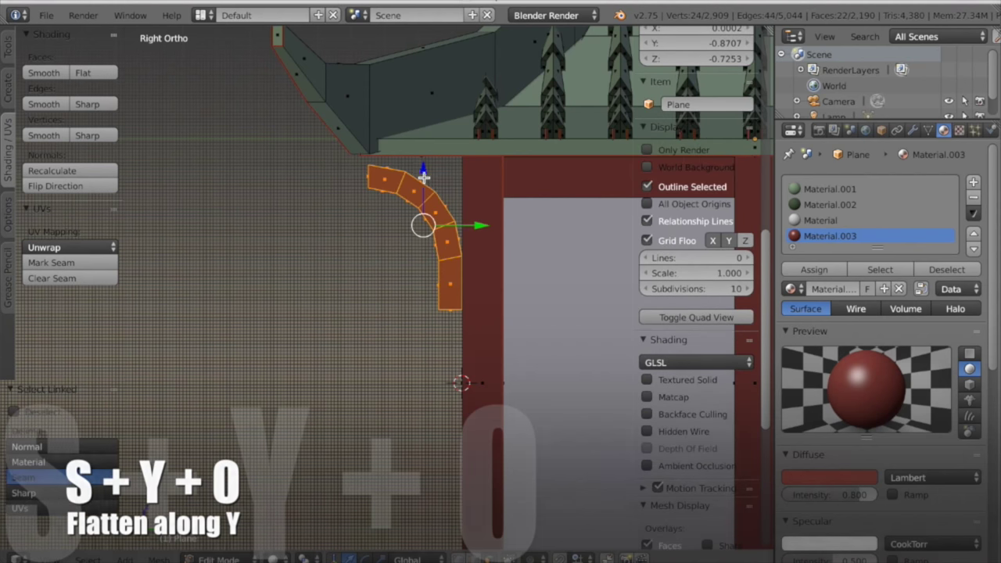
key(g)
key(z)
scroll(428, 208, up, 2)
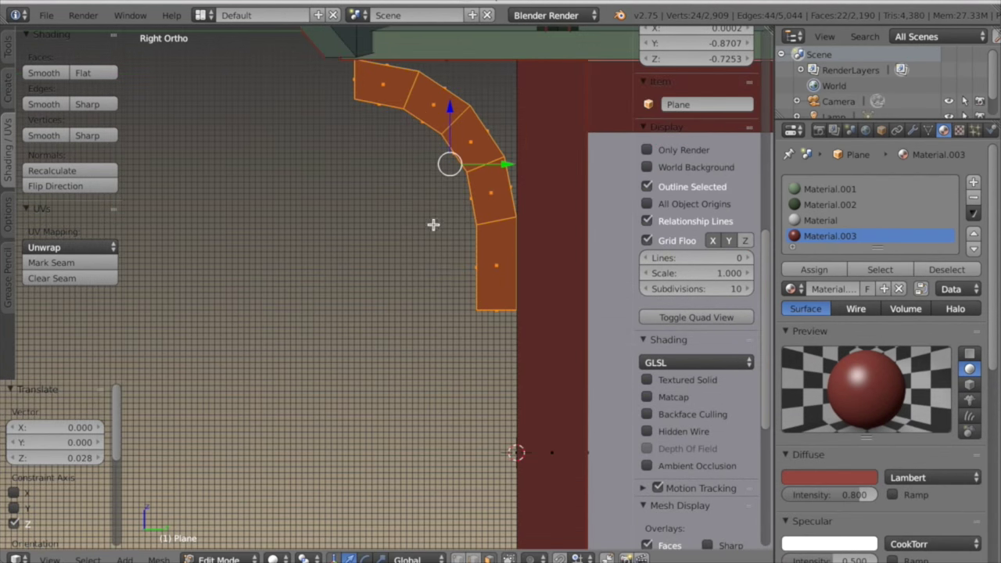
Mark seams along the bracket's long rear edge and around its two end faces.
middle_drag(433, 223, 382, 514)
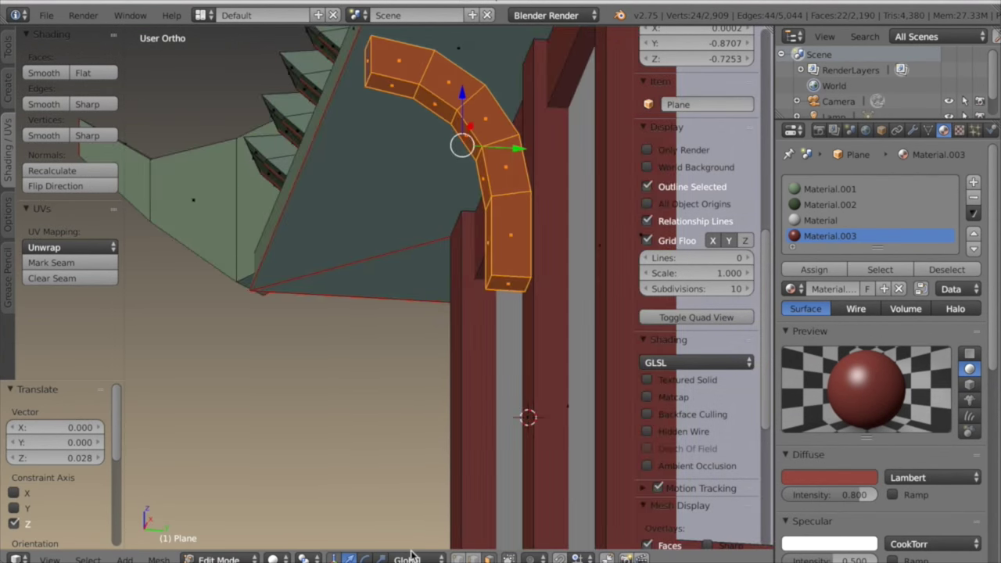
middle_drag(474, 499, 566, 252)
alt+right_click(581, 221)
scroll(581, 222, down, 3)
scroll(470, 219, up, 1)
middle_drag(434, 208, 452, 209)
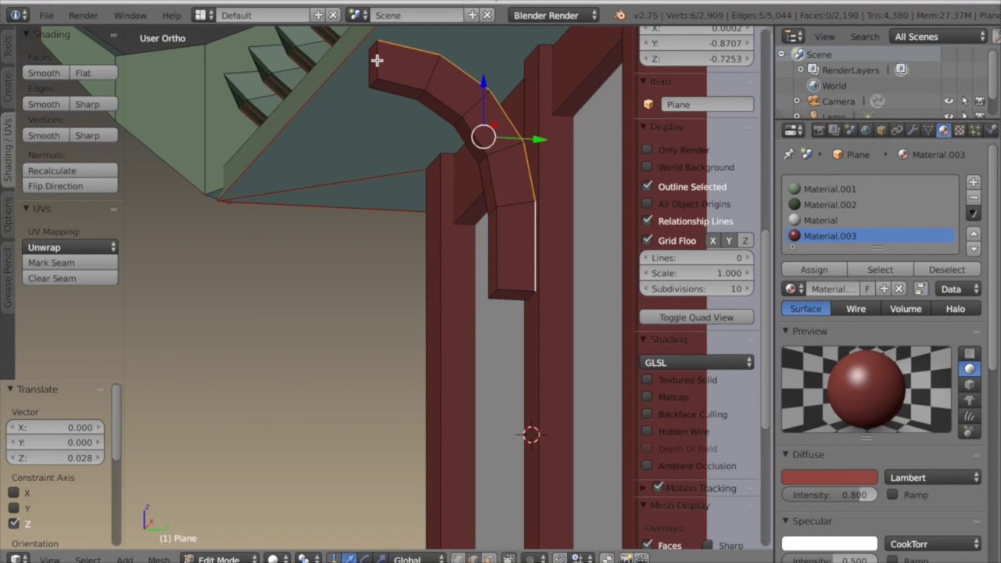
shift+middle_drag(377, 61, 511, 311)
shift+right_click(396, 117)
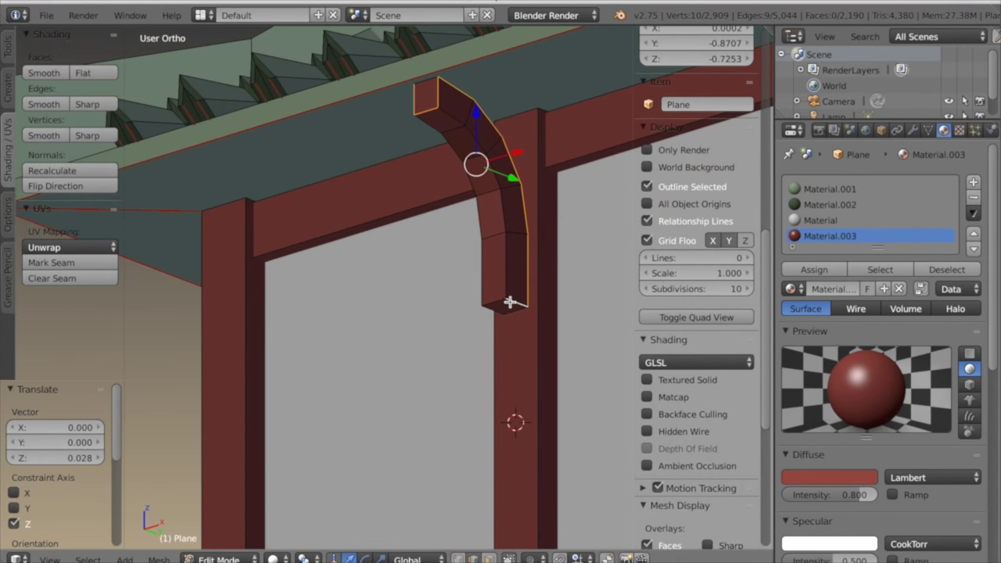
key(ctrl+e)
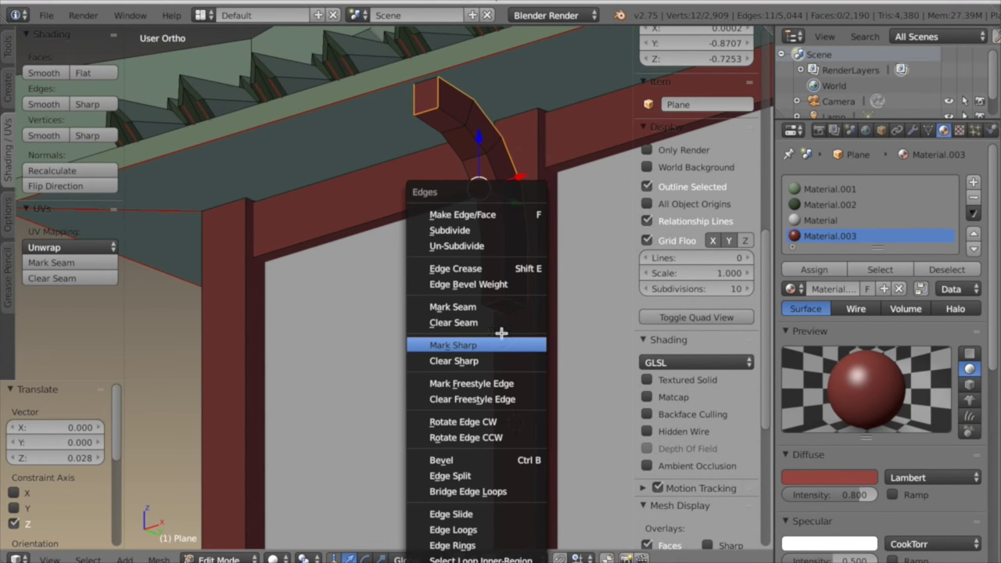
click(480, 308)
key(a)
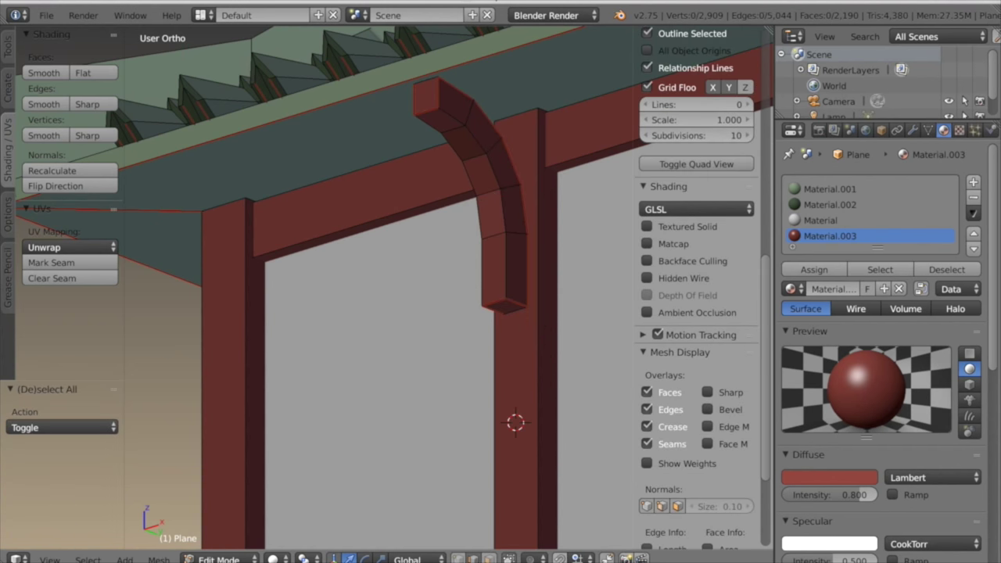
Reveal the UV editor area and unwrap the bracket's upper end face.
drag(569, 562, 568, 486)
right_click(430, 57)
key(u)
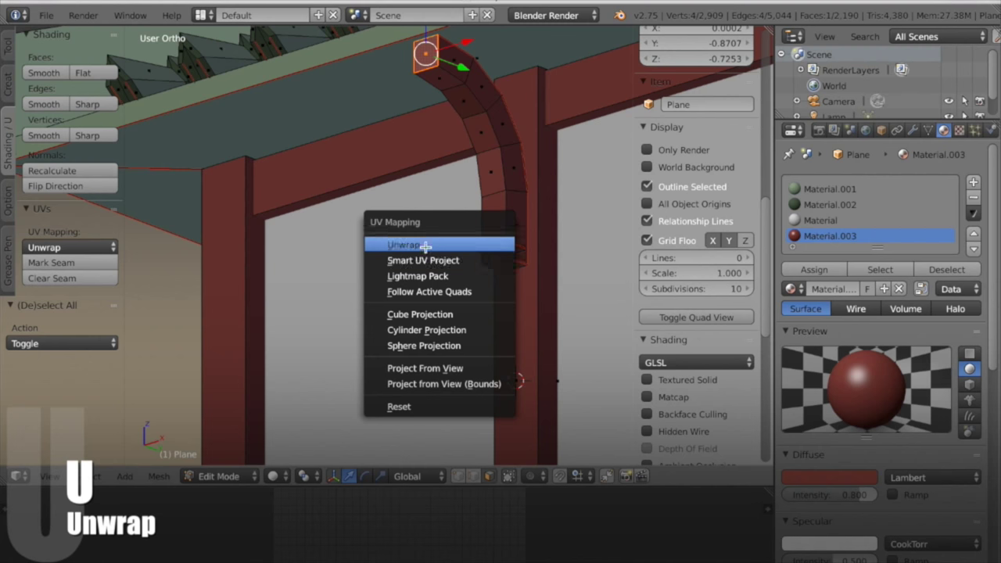
click(484, 244)
Enlarge the UV editor, select the whole linked bracket and unwrap it with Follow Active Quads using Length Average.
drag(661, 485, 662, 404)
key(l)
key(u)
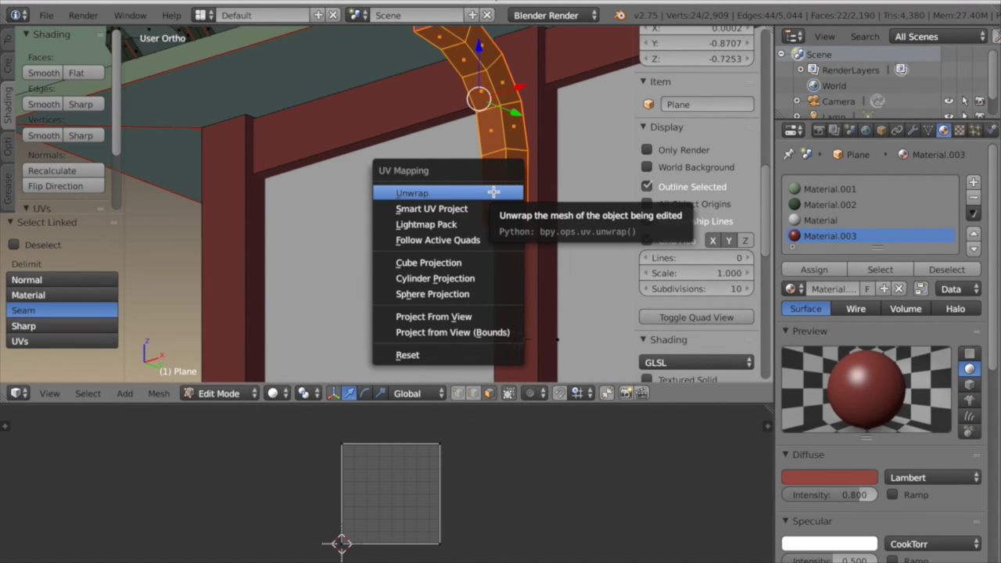
click(470, 239)
click(473, 275)
scroll(407, 450, down, 5)
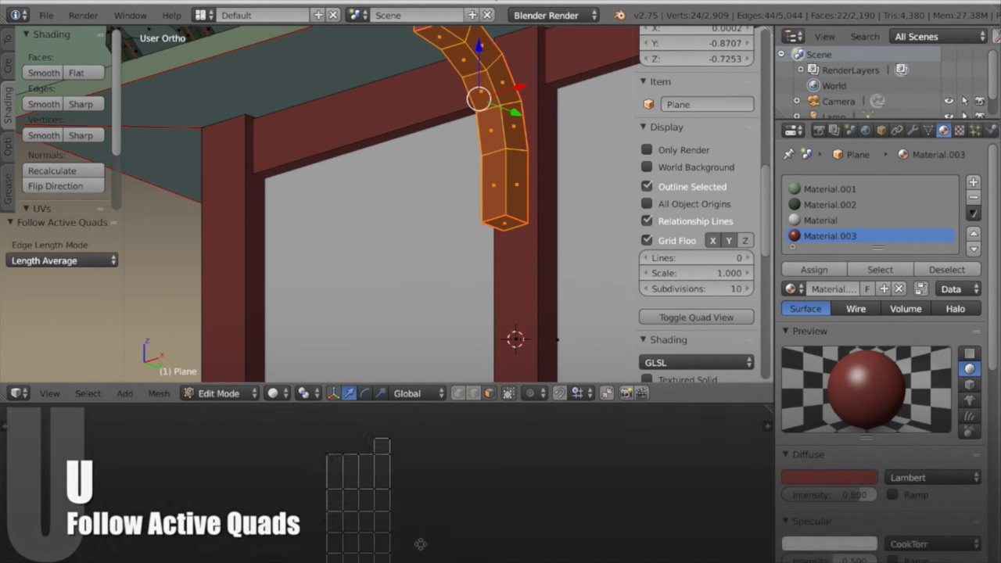
key(a)
scroll(431, 497, down, 1)
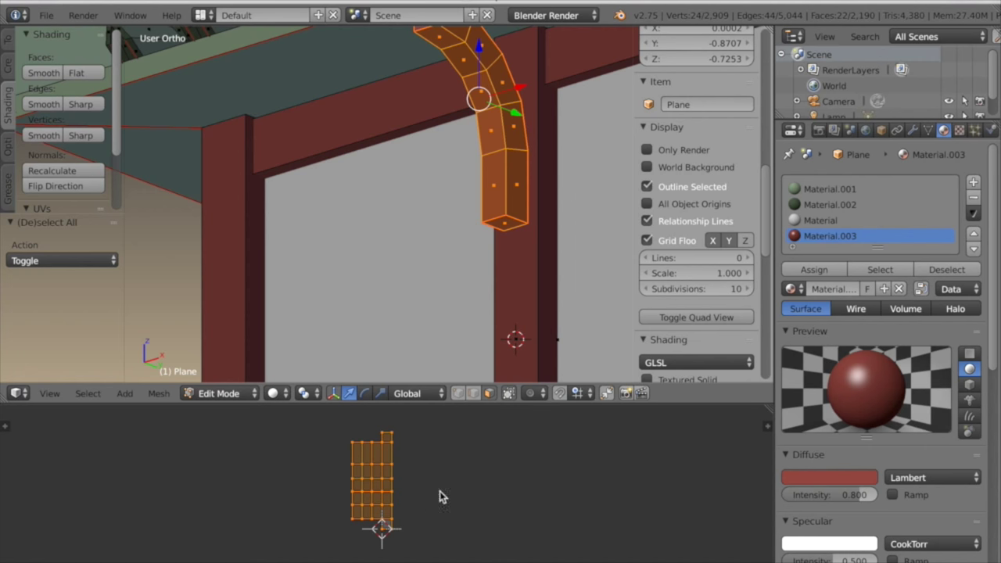
In front view, duplicate the bracket about -0.813 along X onto the corner post.
key(ctrl+Up)
middle_drag(540, 391, 533, 367)
key(KP_1)
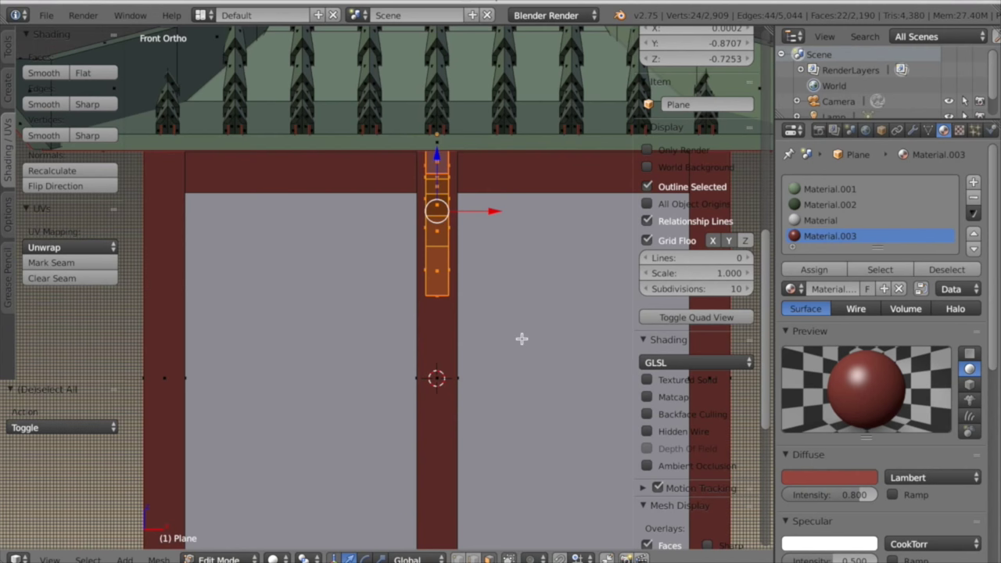
key(g)
key(x)
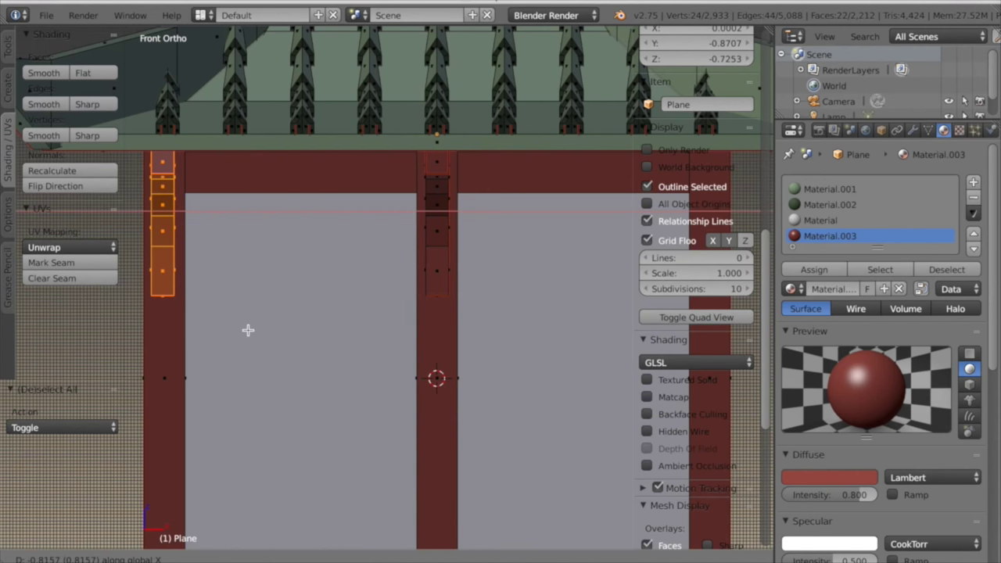
click(248, 330)
Duplicate the corner bracket about 1.6 along X onto the opposite corner post.
shift+middle_drag(398, 353, 254, 363)
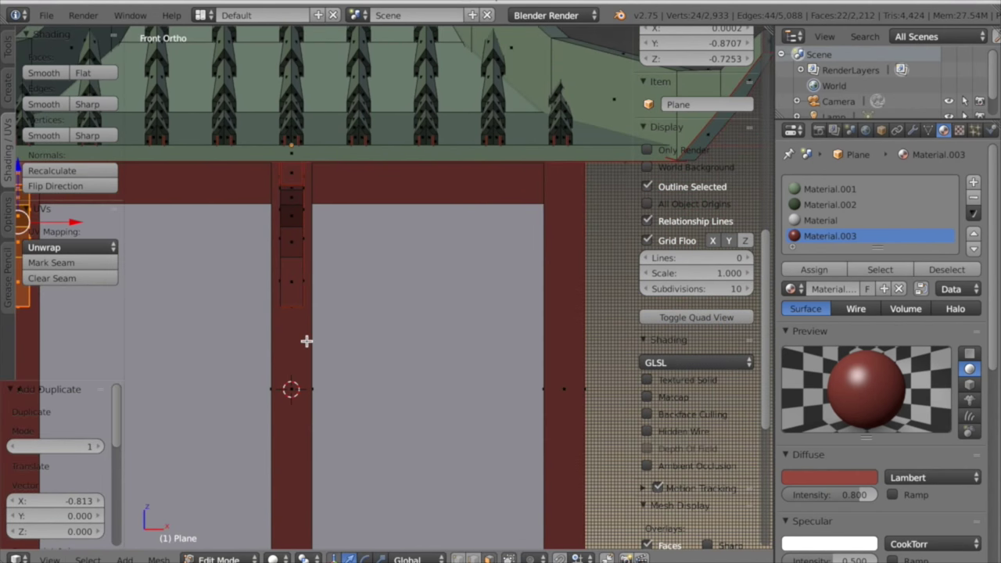
key(x)
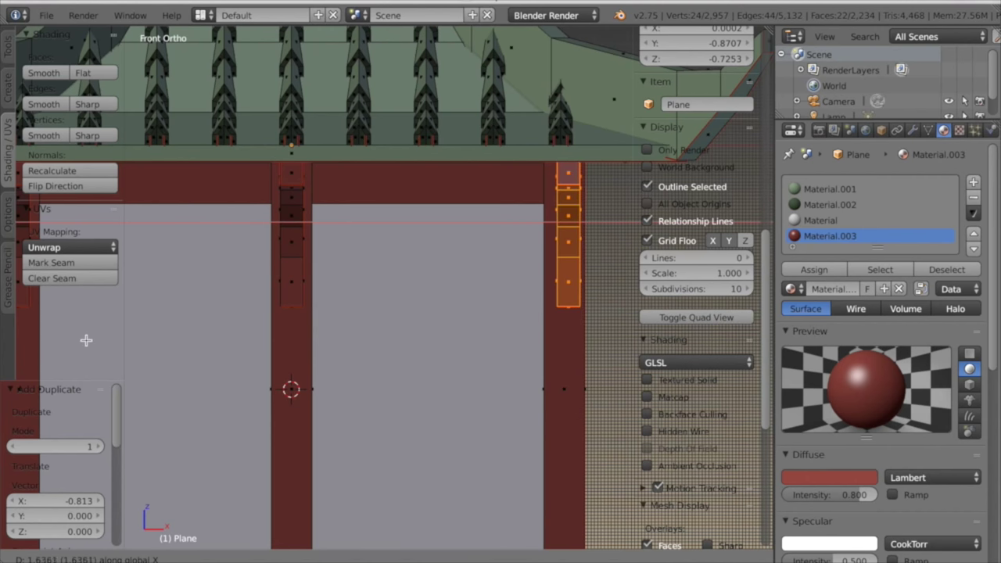
click(82, 342)
scroll(246, 337, down, 1)
shift+middle_drag(248, 337, 315, 342)
Select all three linked brackets on this wall, hide the side panels and show the pagoda in an angled view.
key(l)
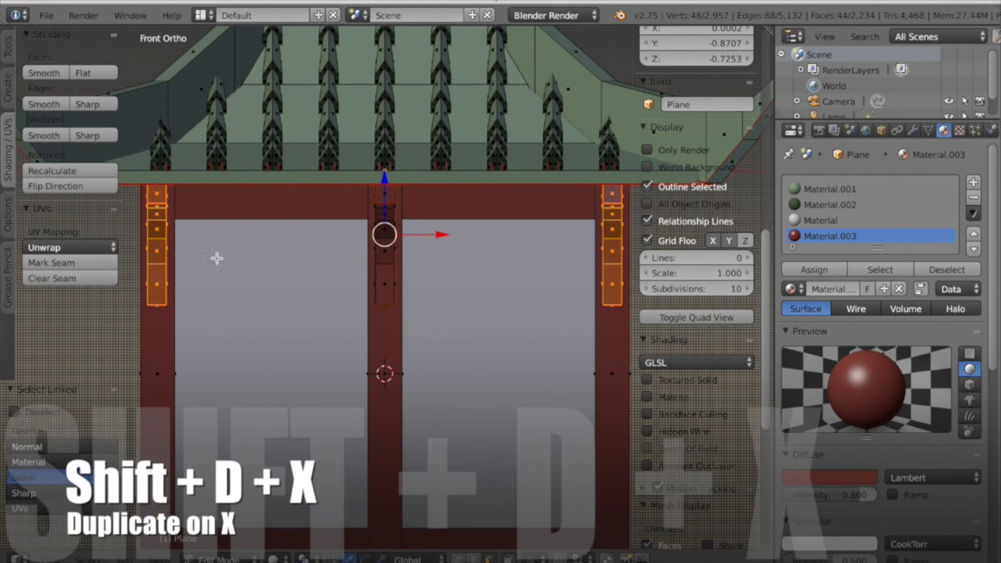
key(t)
key(n)
scroll(384, 246, down, 4)
middle_drag(459, 263, 406, 241)
shift+middle_drag(496, 293, 409, 294)
scroll(408, 294, up, 1)
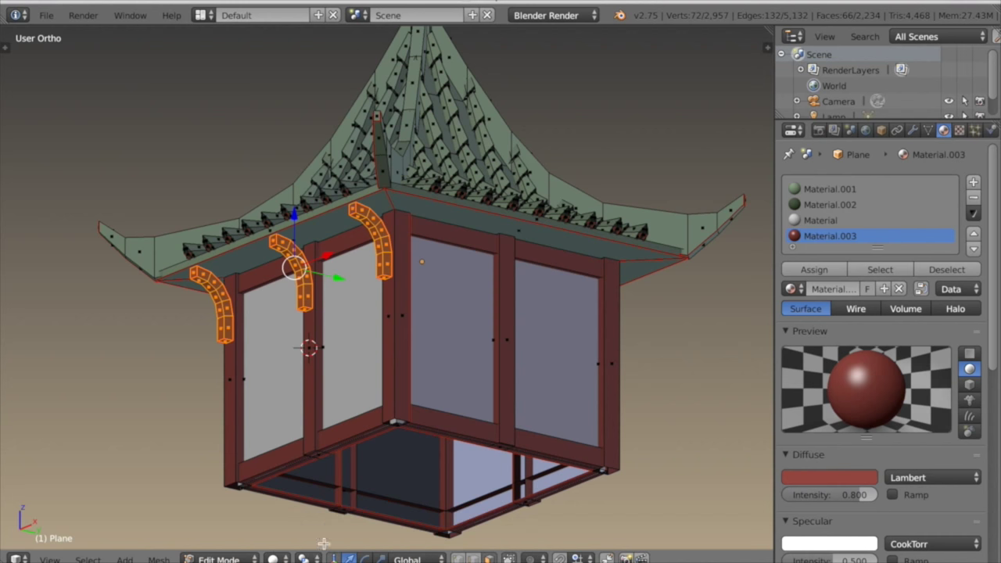
Reset the 3D cursor to the world origin and set the pivot point to the 3D cursor.
key(shift+c)
scroll(352, 469, up, 2)
shift+middle_drag(365, 435, 373, 248)
scroll(373, 248, up, 6)
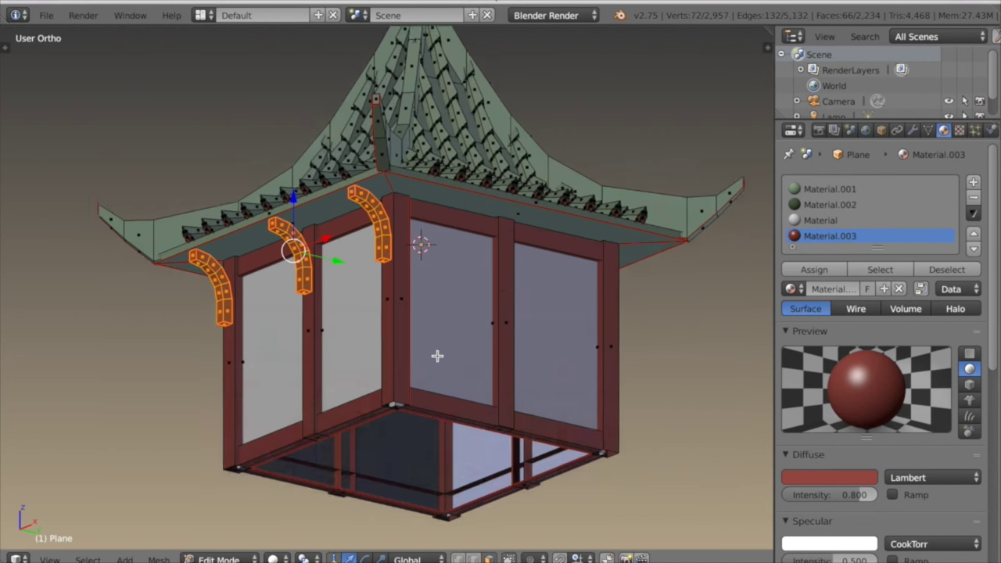
shift+middle_drag(438, 356, 430, 364)
click(304, 558)
click(328, 524)
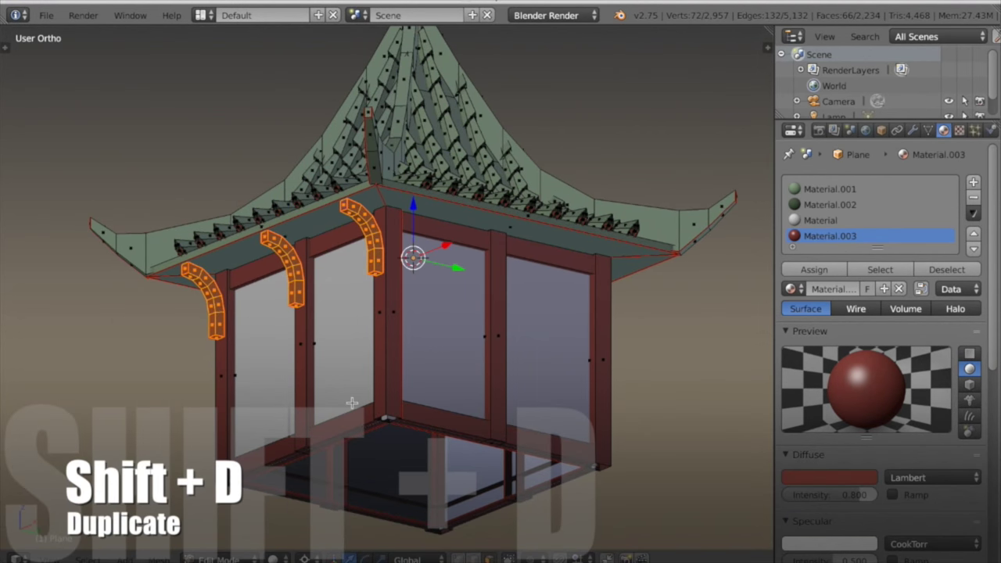
Duplicate the three brackets and rotate the copies 90 degrees around Z onto the adjacent wall.
key(shift+d)
key(r)
key(z)
key(9)
key(0)
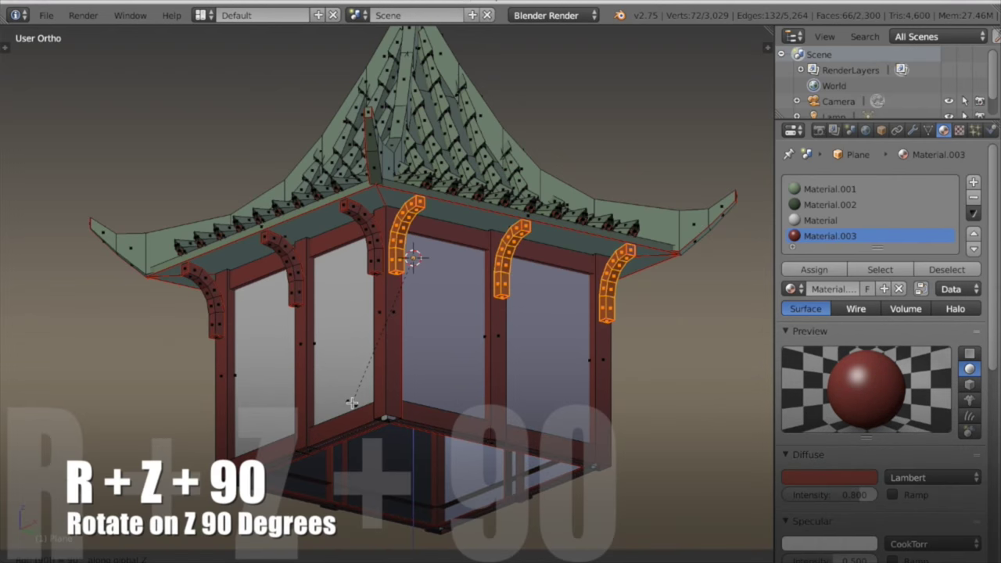
Repeat the bracket duplication and rotation for the two remaining walls.
scroll(398, 441, down, 1)
middle_drag(398, 441, 405, 407)
scroll(416, 389, down, 6)
scroll(409, 410, up, 1)
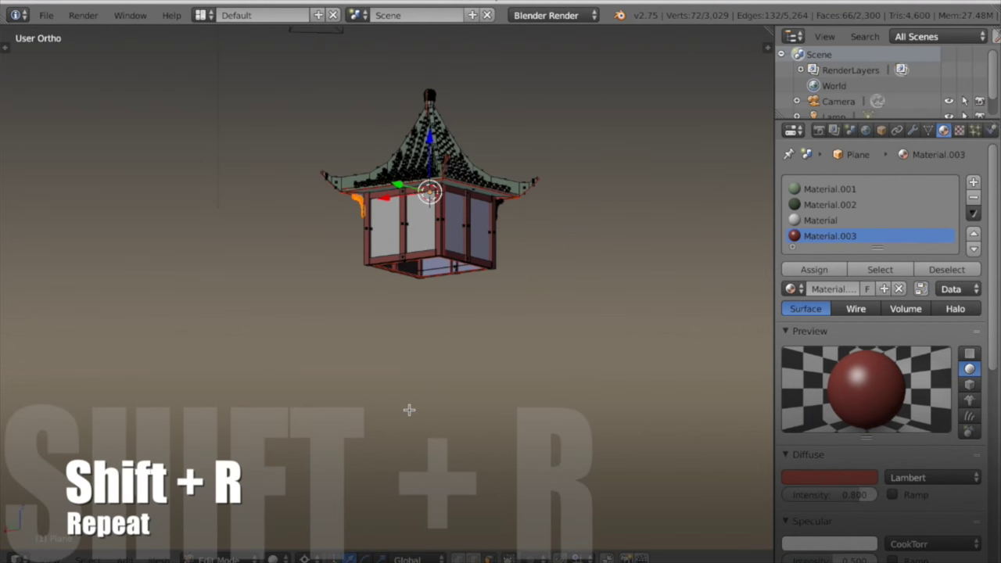
scroll(494, 405, up, 4)
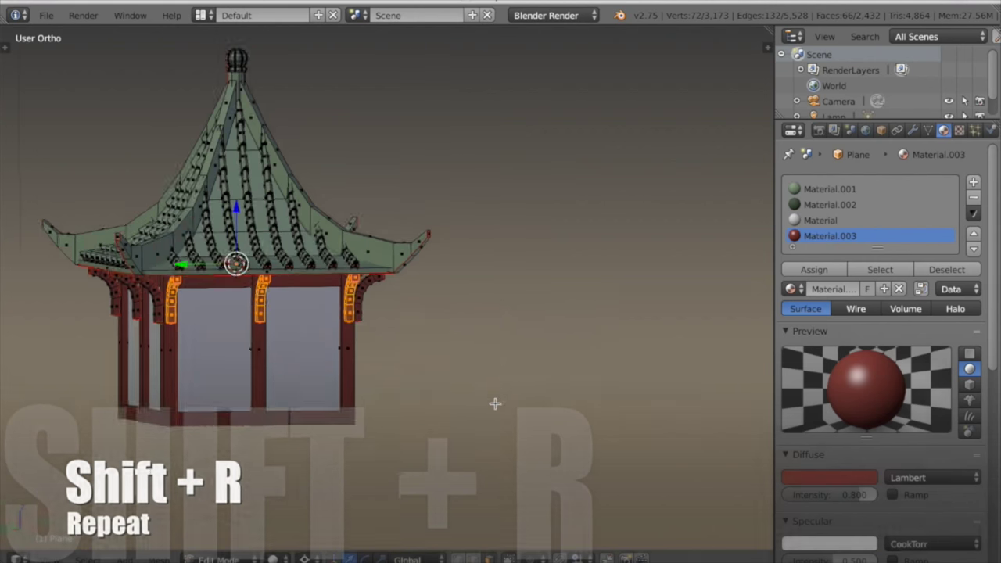
mouse_move(510, 398)
middle_down()
mouse_move(429, 386)
mouse_move(454, 382)
mouse_move(430, 390)
mouse_move(453, 397)
mouse_move(420, 386)
mouse_move(583, 391)
mouse_move(490, 402)
middle_up()
Switch the view to perspective and deselect all the bracket geometry.
key(KP_5)
key(Tab)
scroll(442, 383, down, 2)
scroll(438, 403, up, 3)
key(Tab)
middle_drag(415, 407, 394, 425)
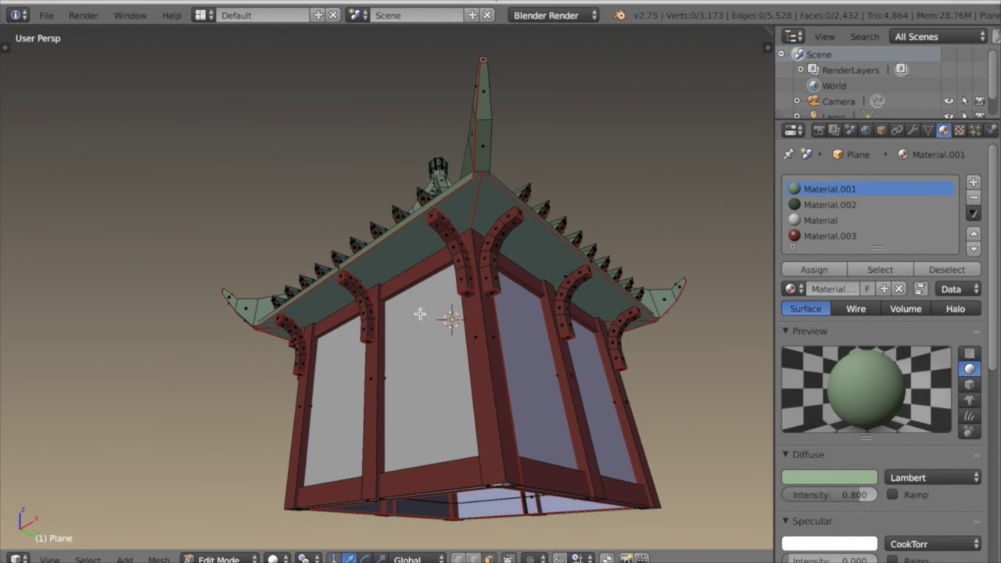
Select the four underside faces of the roof and assign Material.002 to them.
right_click(409, 254)
shift+right_click(523, 264)
middle_drag(581, 324, 479, 263)
shift+right_click(555, 171)
scroll(564, 255, down, 3)
middle_drag(392, 242, 396, 283)
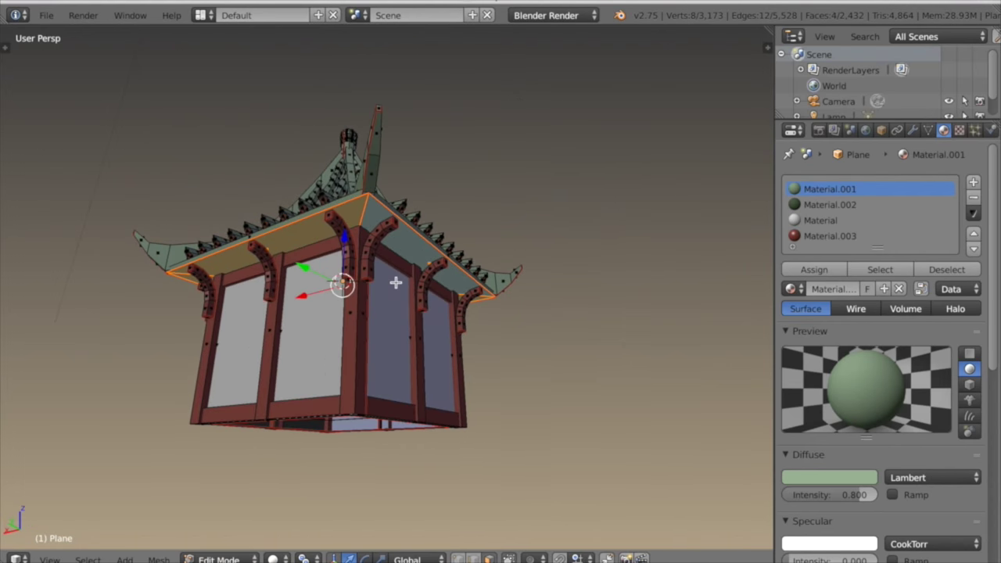
click(808, 268)
key(a)
Select the four underside faces of the pagoda's bottom beams and delete them.
scroll(540, 326, down, 1)
middle_drag(537, 326, 597, 366)
key(Tab)
key(a)
middle_drag(596, 229, 353, 518)
key(Tab)
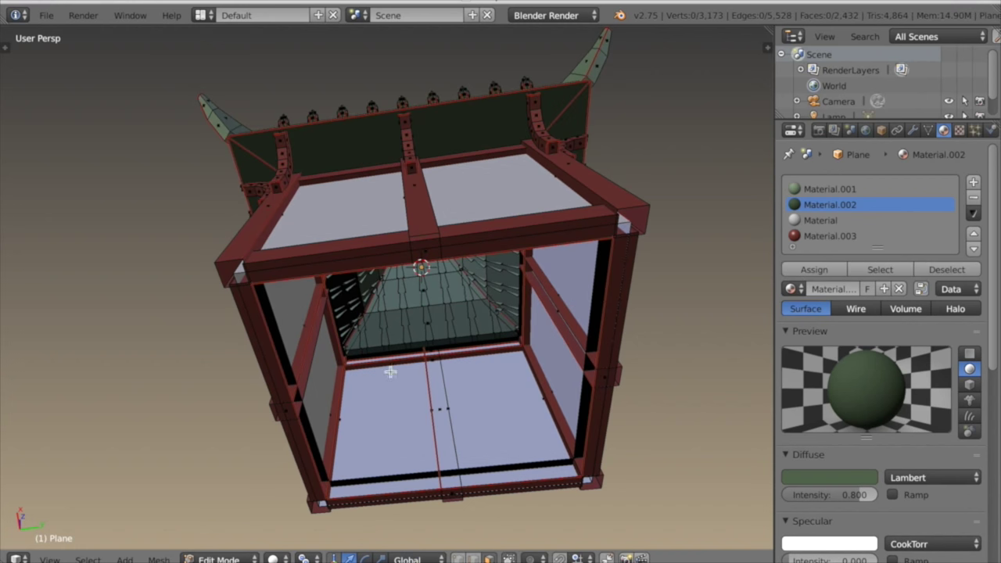
right_click(406, 256)
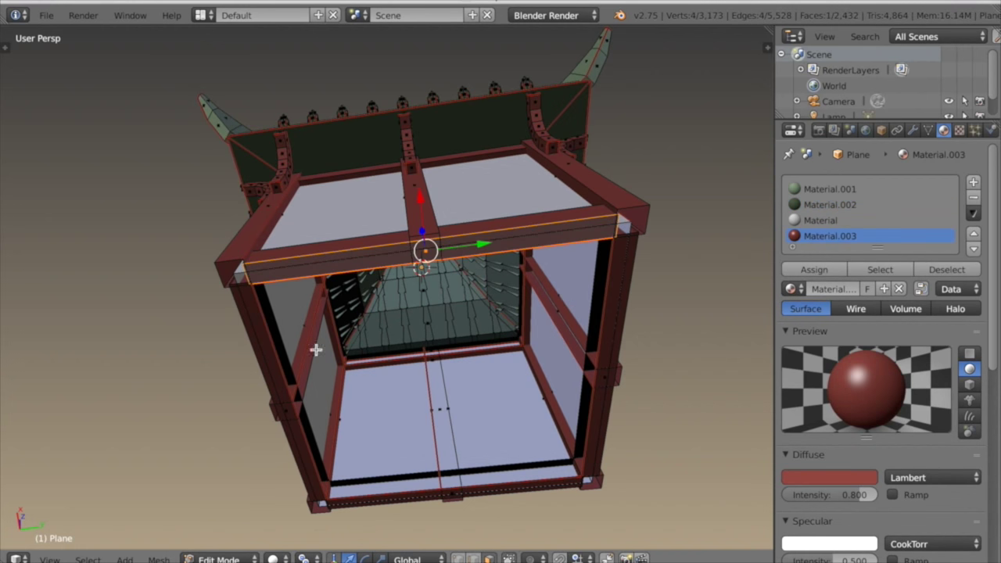
shift+right_click(607, 371)
middle_drag(608, 370, 615, 396)
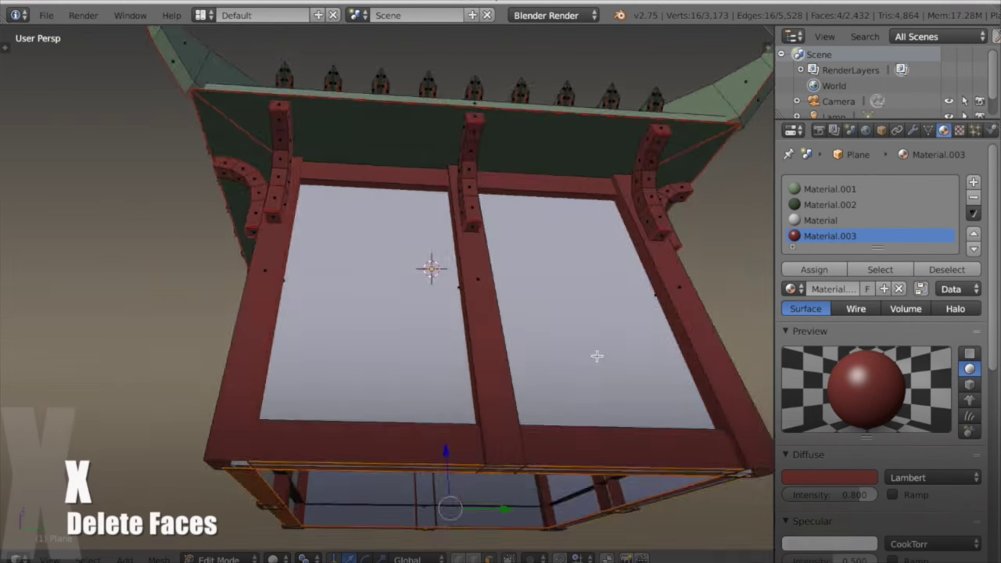
middle_drag(597, 353, 565, 359)
key(x)
click(543, 407)
Select the four upper faces of the top wall beams inside the roof and delete them.
scroll(462, 404, up, 3)
middle_drag(543, 407, 284, 317)
scroll(461, 407, up, 2)
right_click(239, 313)
middle_drag(478, 331, 460, 251)
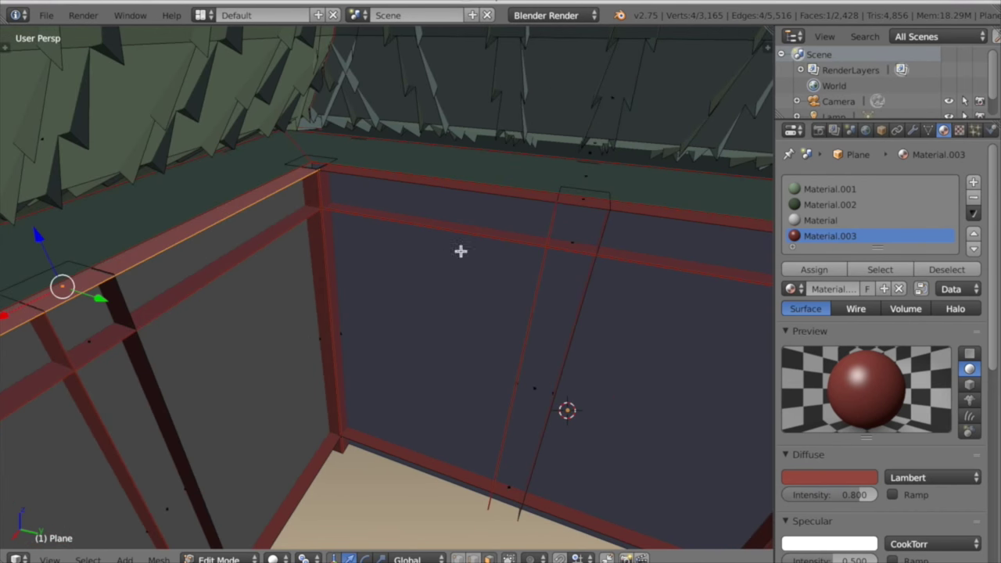
middle_drag(579, 203, 290, 279)
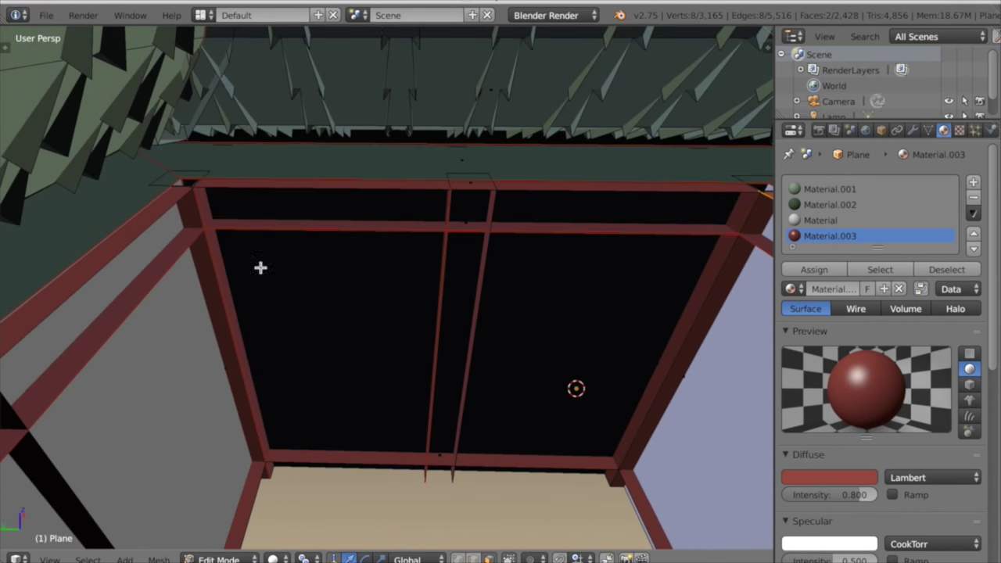
shift+right_click(291, 182)
mouse_move(344, 248)
middle_down()
mouse_move(362, 268)
mouse_move(398, 264)
mouse_move(394, 293)
mouse_move(465, 286)
mouse_move(337, 281)
mouse_move(324, 221)
mouse_move(345, 232)
middle_up()
scroll(407, 271, down, 7)
scroll(394, 293, up, 4)
key(x)
click(284, 224)
Select the underside faces of the four upturned roof corners and assign Material.002 to them.
middle_drag(284, 232, 320, 279)
right_click(346, 229)
shift+right_click(339, 160)
middle_drag(275, 225, 334, 208)
middle_drag(245, 202, 385, 211)
shift+right_click(446, 146)
middle_drag(277, 227, 393, 253)
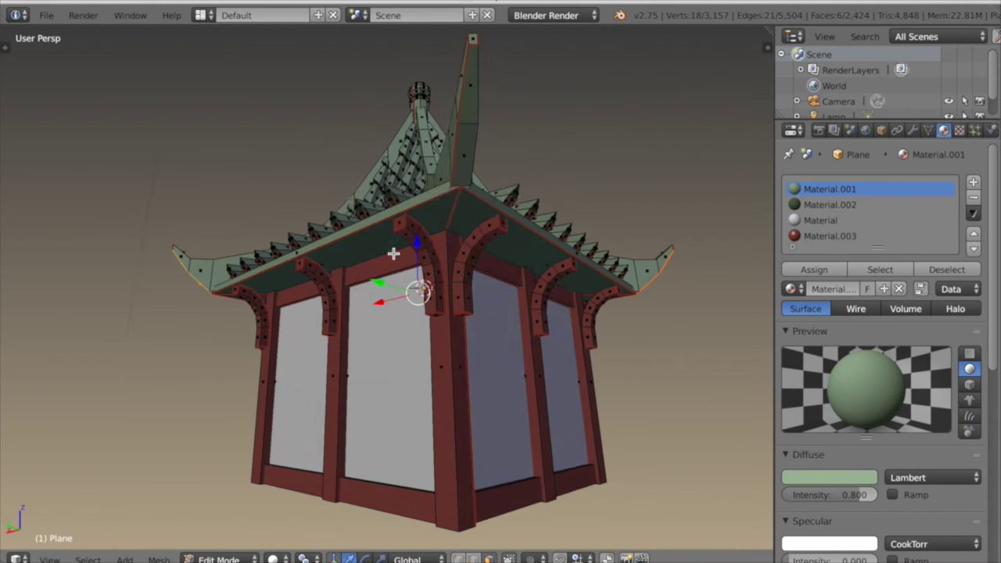
shift+right_click(472, 127)
middle_drag(471, 127, 327, 315)
shift+right_click(693, 101)
scroll(451, 247, up, 2)
shift+right_click(451, 248)
scroll(450, 247, down, 4)
scroll(327, 315, up, 4)
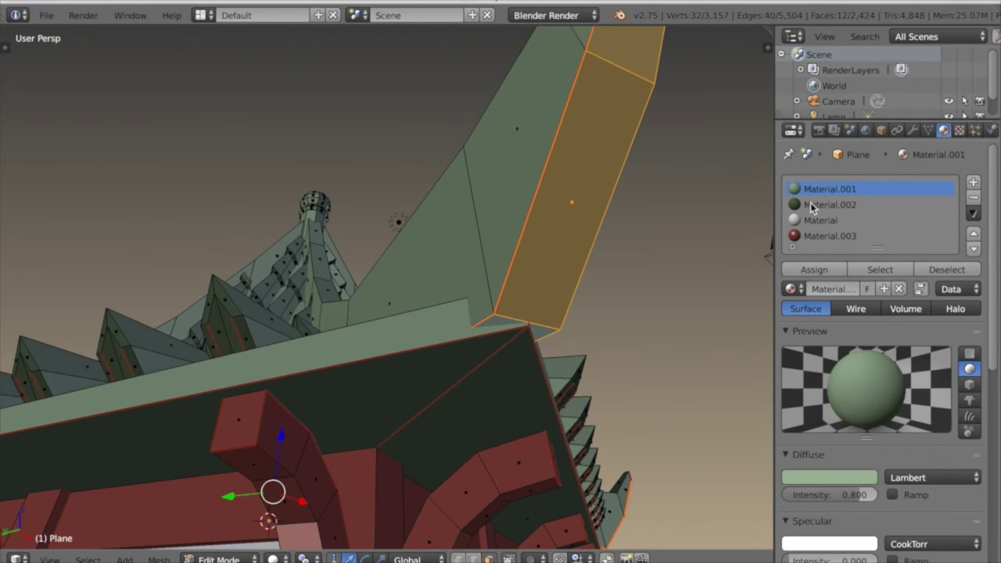
click(821, 273)
Deselect all geometry and examine the whole pagoda in Object Mode.
scroll(547, 302, down, 5)
middle_drag(547, 302, 415, 411)
scroll(414, 326, up, 3)
key(a)
scroll(374, 361, down, 4)
key(Tab)
scroll(321, 421, up, 3)
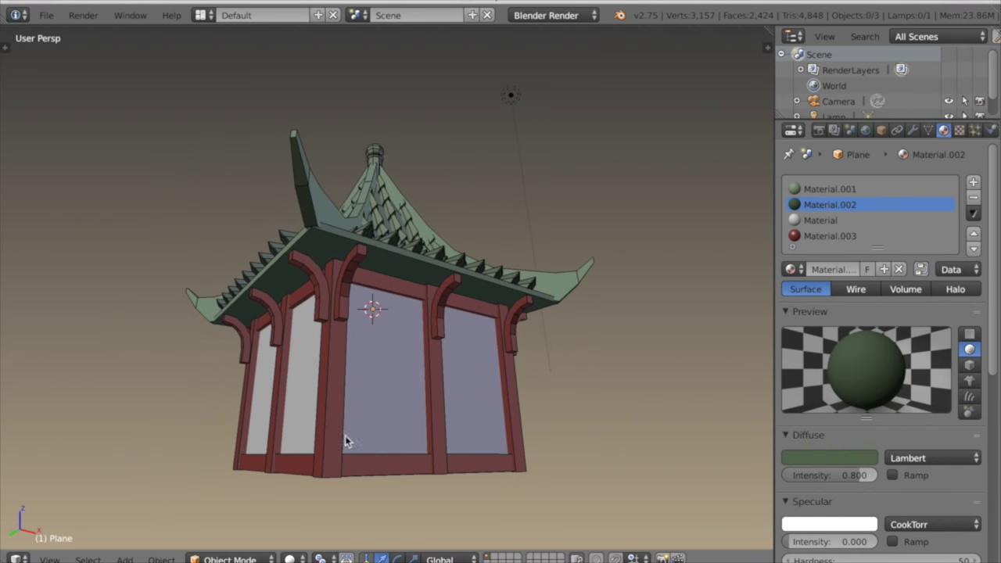
Select the pagoda's entire mesh in Edit Mode, enlarge the UV editor and select all UV islands.
right_click(362, 414)
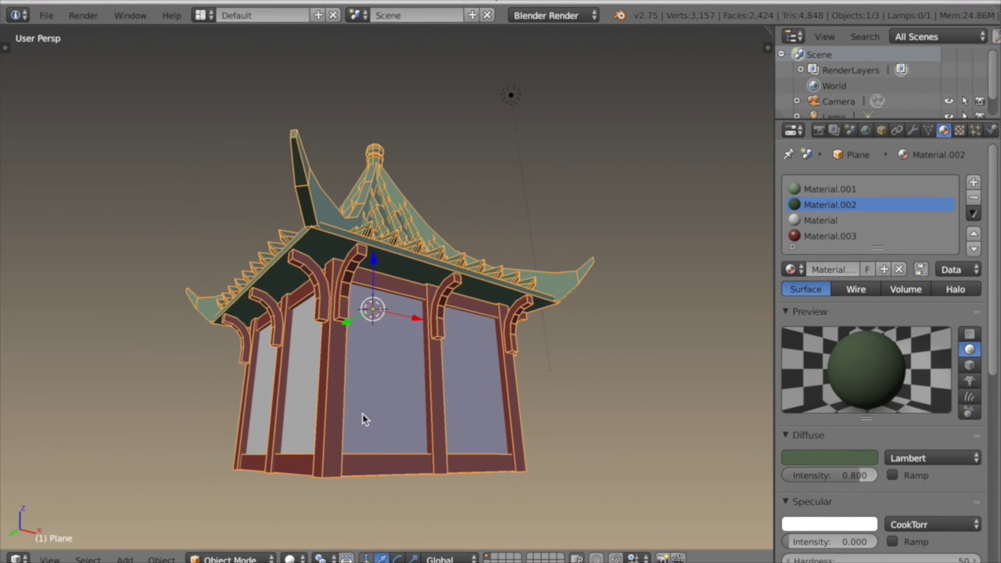
key(Tab)
key(a)
drag(689, 561, 692, 83)
scroll(532, 297, up, 5)
key(a)
key(a)
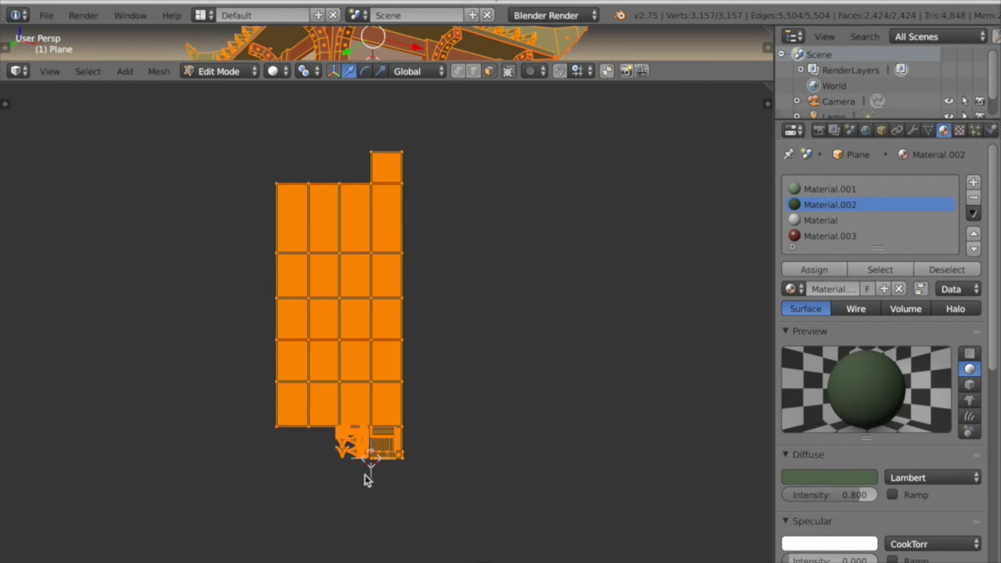
Average the scale of all UV islands and pack them into the UV square.
click(164, 562)
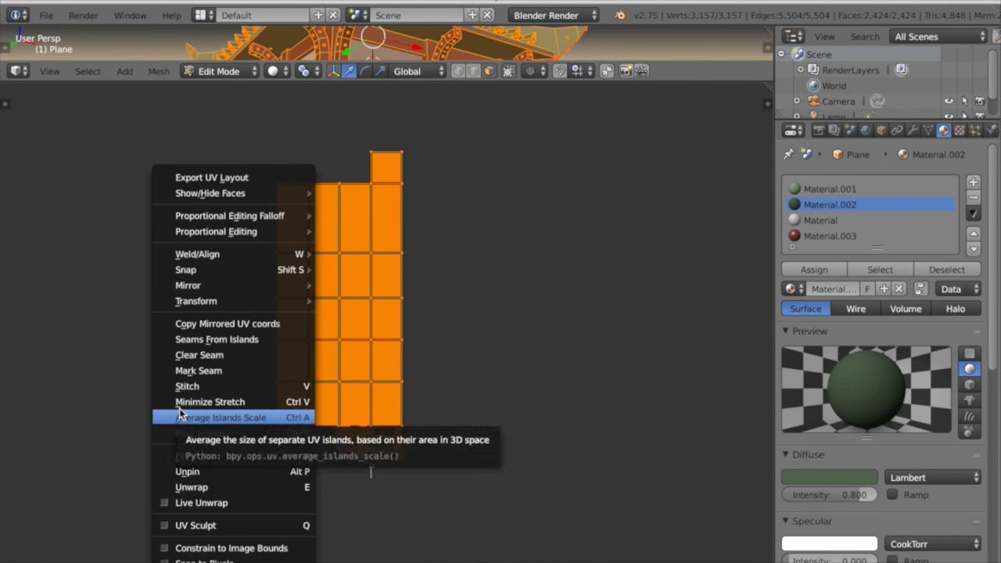
click(223, 419)
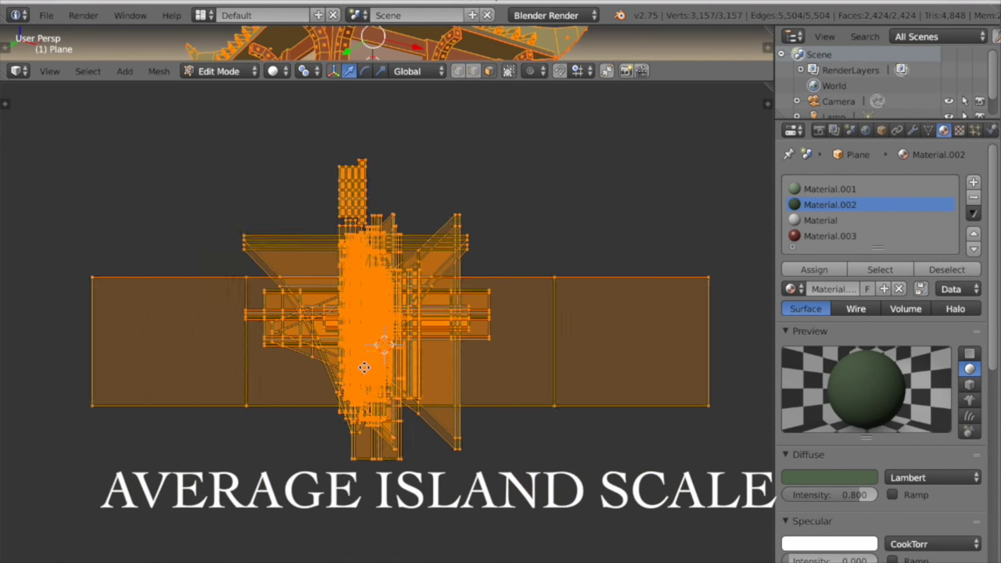
click(176, 561)
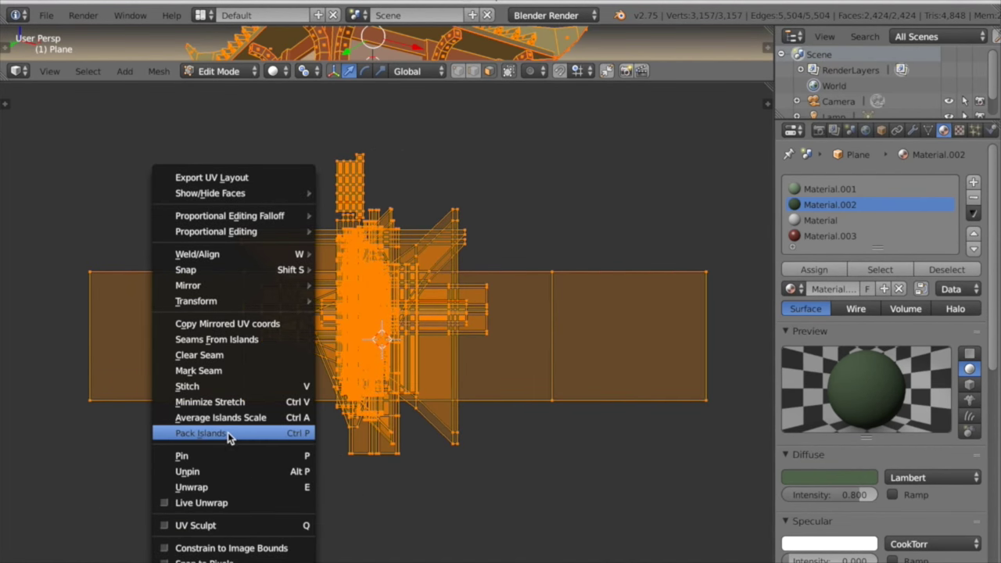
click(233, 435)
scroll(372, 479, up, 5)
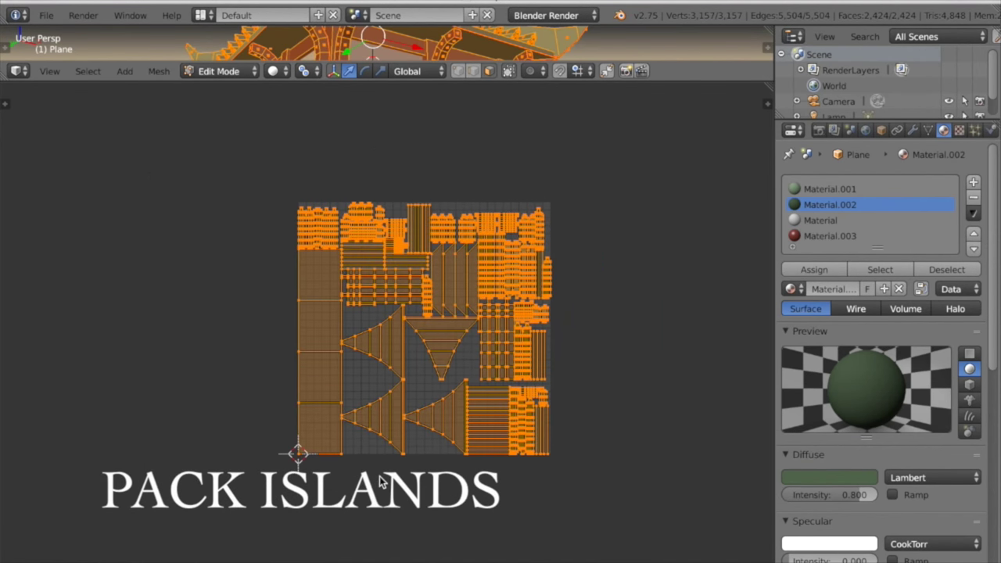
Move all packed UV islands out of the UV square into the empty space beside it.
middle_drag(378, 467, 430, 477)
key(g)
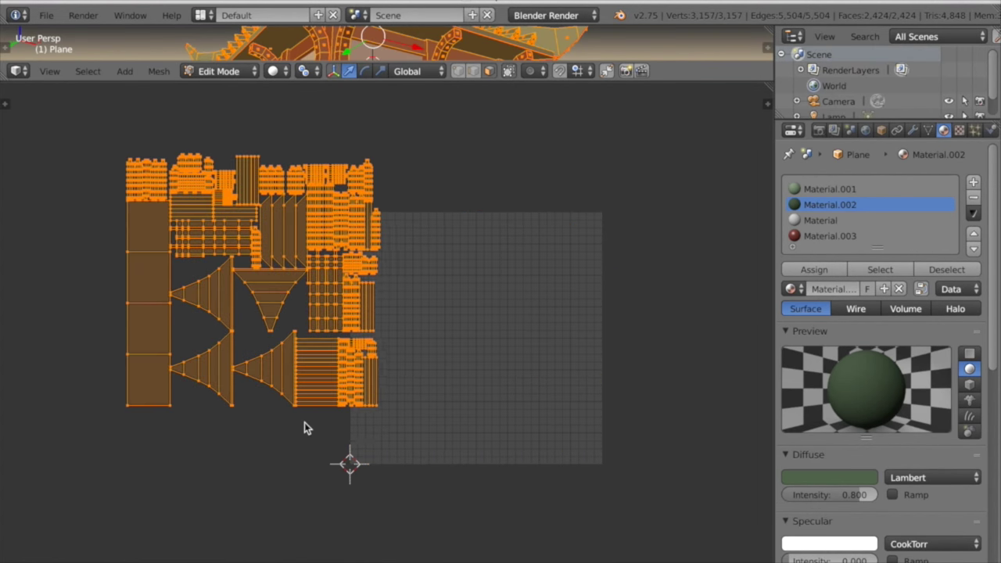
click(270, 449)
scroll(286, 448, down, 1)
scroll(371, 460, up, 2)
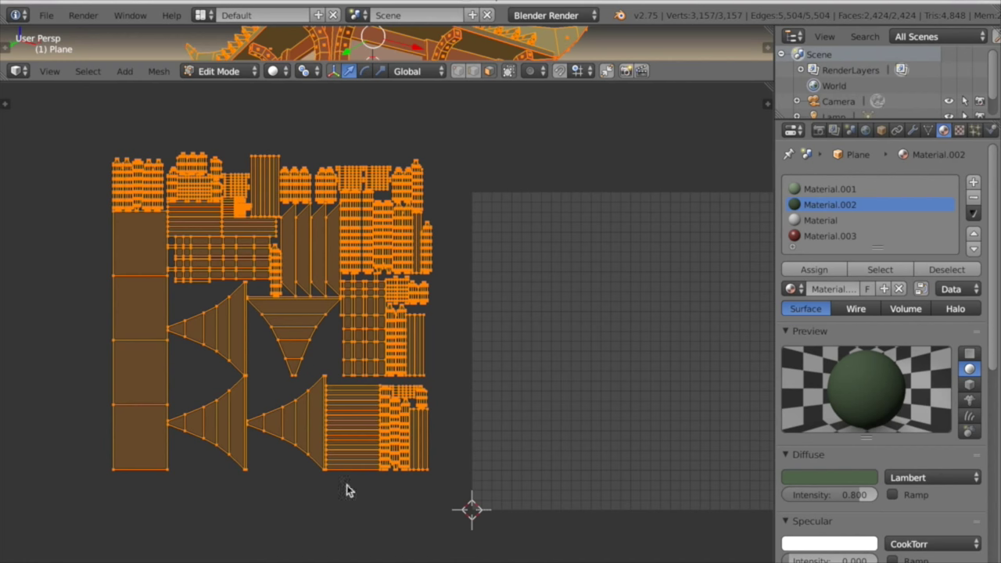
Rotate two sideways triangular roof islands 90 degrees and place them in the upper-left corner of the UV square.
right_click(223, 424)
shift+right_click(223, 331)
middle_drag(504, 446, 474, 452)
key(g)
click(688, 349)
text(s90)
key(Return)
key(g)
click(463, 404)
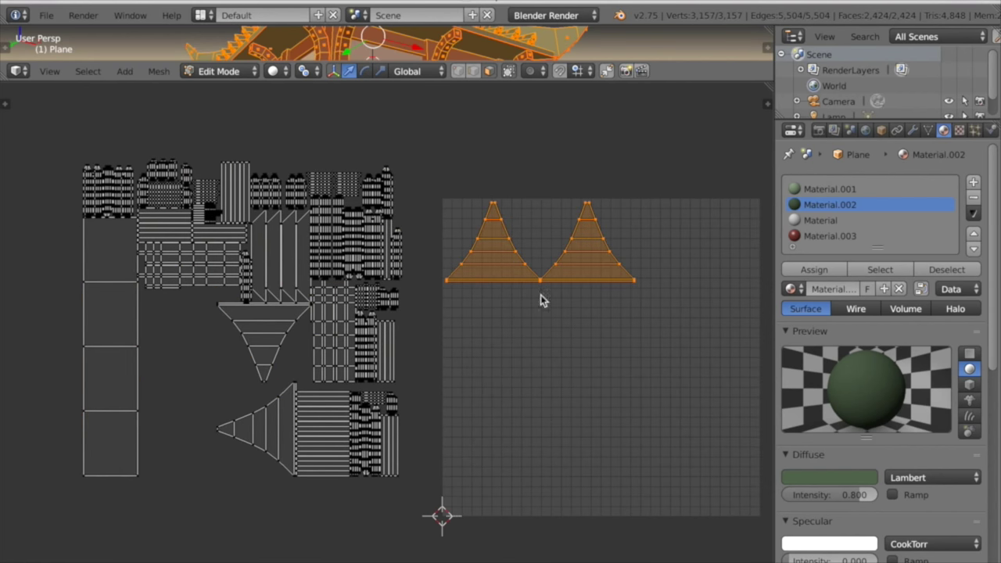
Space the two upright roof triangles apart and fit the inverted triangular island between them.
right_click(572, 271)
key(g)
click(588, 272)
right_click(252, 433)
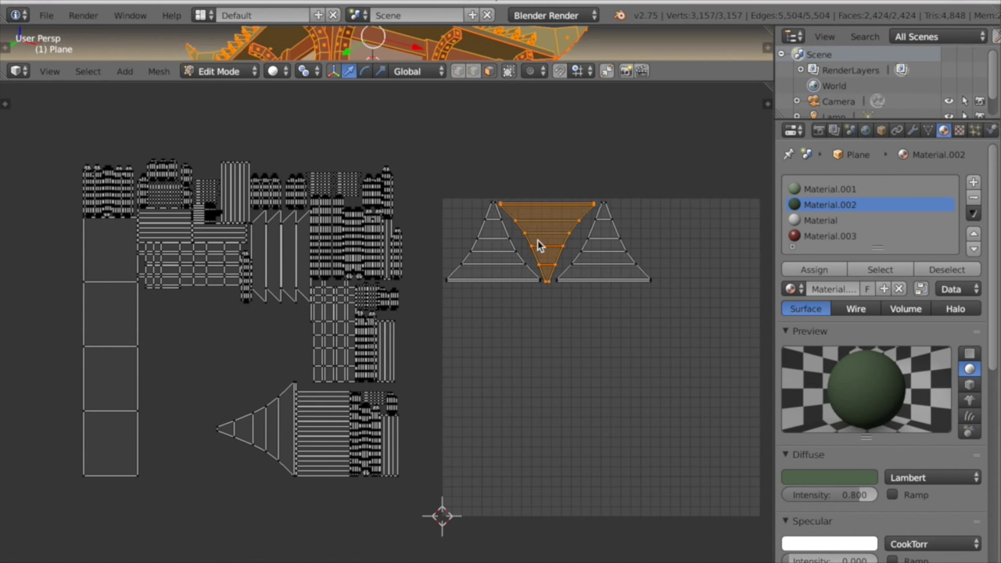
click(540, 239)
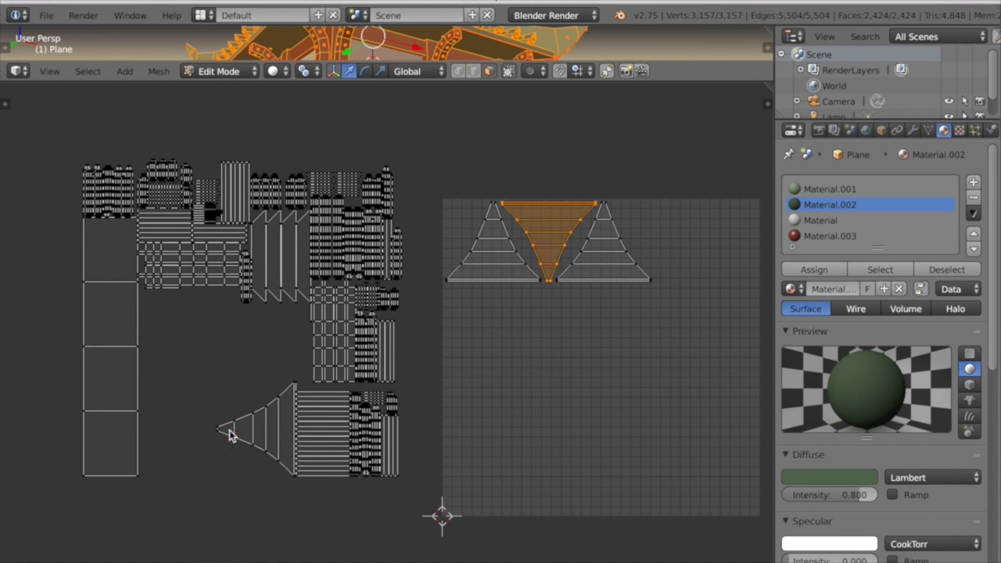
Rotate the remaining sideways triangular roof island 90 degrees to point downward and place it beside the second upright triangle.
right_click(229, 436)
text(r180)
key(Return)
key(g)
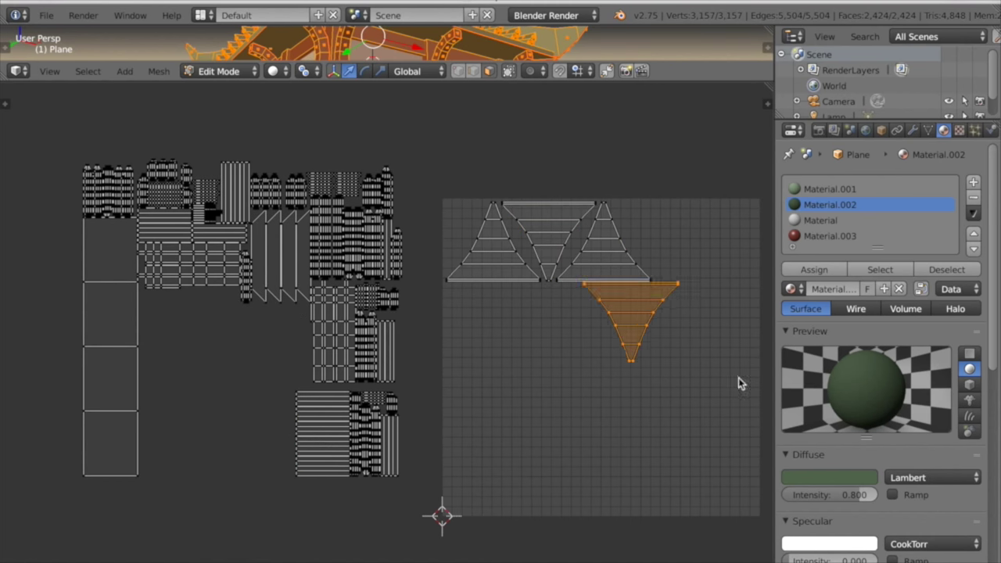
click(760, 312)
Select all four triangular roof islands along the top of the UV square and pin them.
key(a)
middle_drag(609, 314, 581, 332)
key(b)
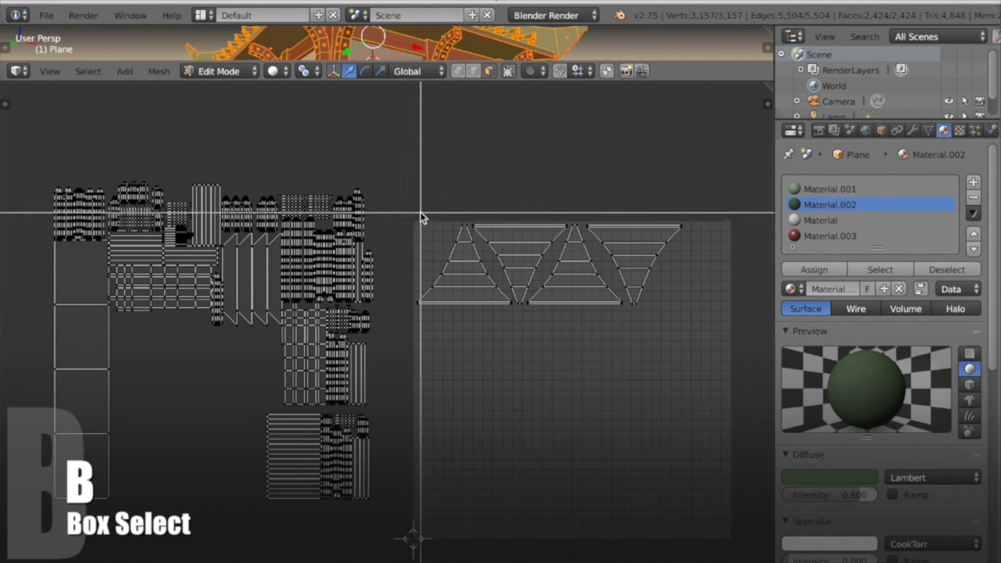
drag(412, 211, 697, 344)
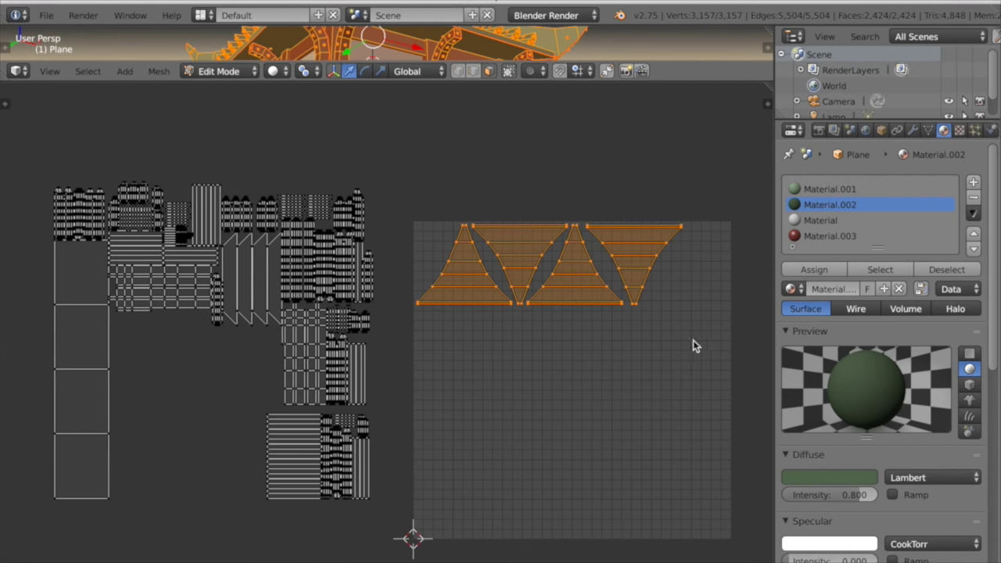
key(p)
Shrink the tall four-square strip island, fit it along the UV square's right edge beside the triangles, and pin it.
key(a)
middle_drag(581, 357, 559, 329)
key(l)
key(g)
click(722, 369)
key(s)
click(740, 390)
scroll(740, 390, up, 1)
middle_drag(740, 390, 646, 408)
key(g)
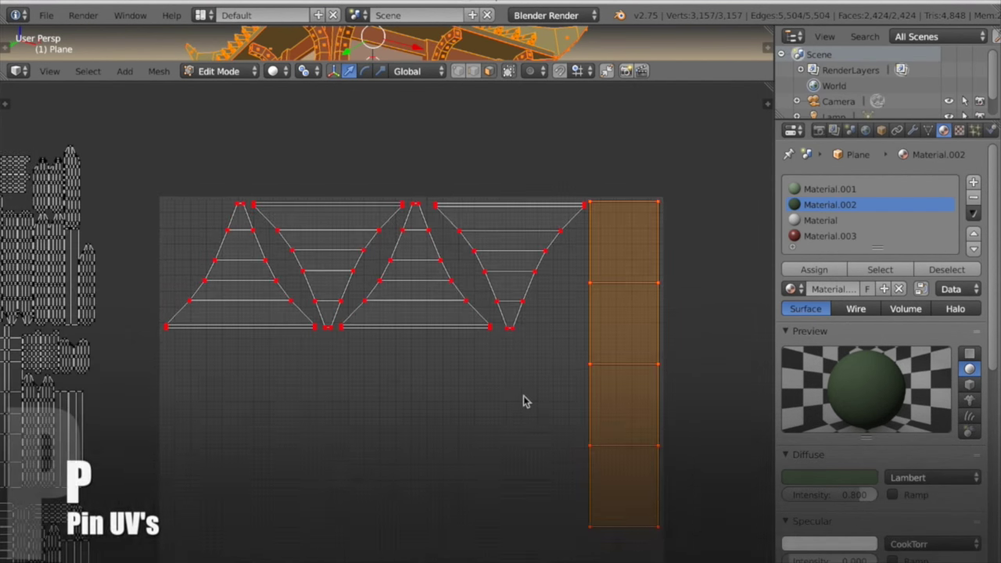
key(p)
Shrink the slanted four-panel island, fit it into the UV square's upper-left corner beside the first triangle, and pin it.
key(a)
scroll(495, 403, down, 1)
middle_drag(291, 400, 436, 373)
scroll(331, 305, up, 2)
key(l)
scroll(286, 391, down, 2)
key(g)
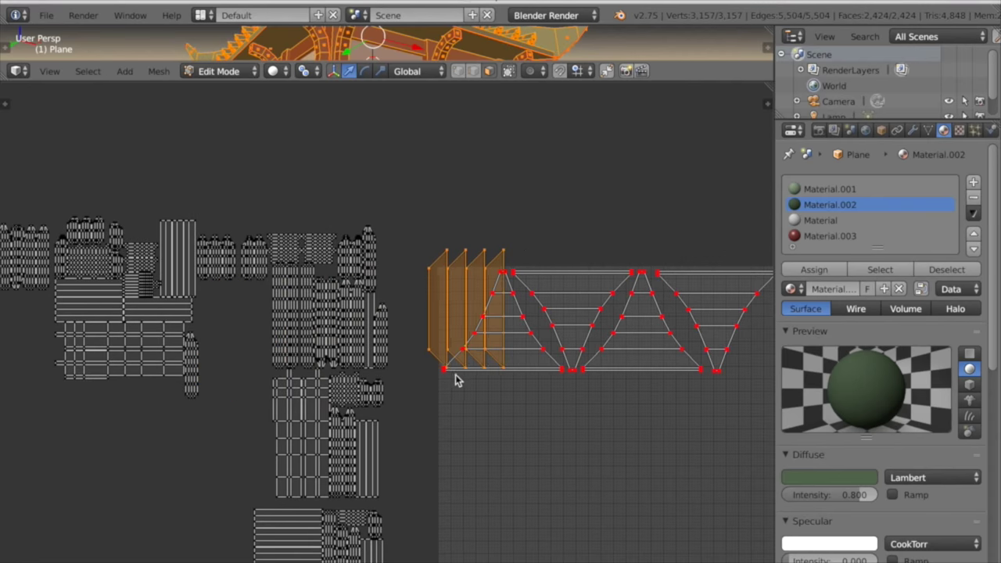
click(456, 380)
scroll(539, 445, up, 3)
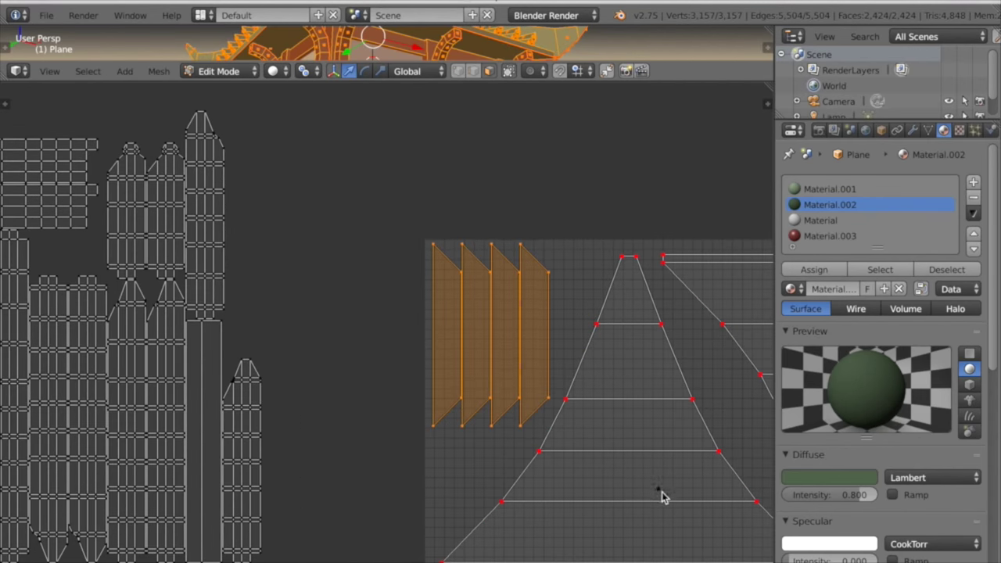
click(694, 501)
key(p)
Rotate the frame-like grid islands with protruding tabs 90 degrees and align them side by side outside the UV square.
key(a)
scroll(626, 481, down, 4)
middle_drag(415, 497, 553, 431)
key(l)
key(l)
key(s)
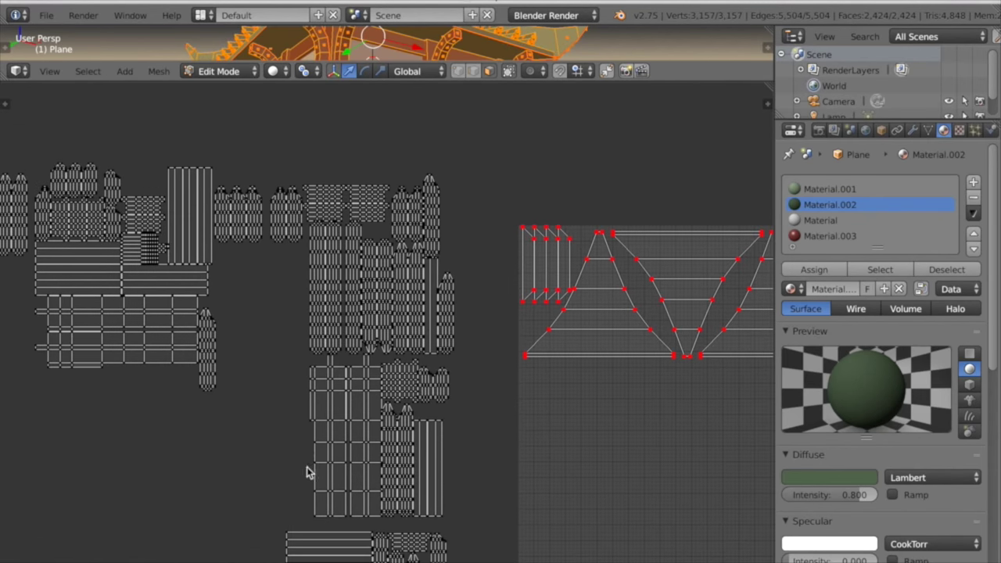
key(9)
key(0)
key(Return)
key(g)
click(388, 480)
scroll(375, 485, up, 6)
middle_drag(214, 540, 411, 466)
key(g)
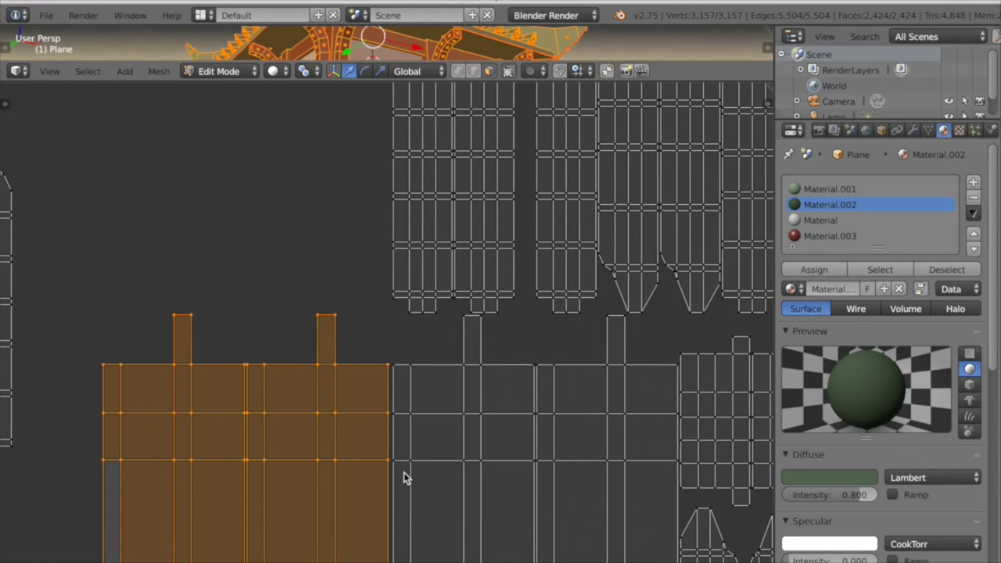
click(406, 471)
Move the tabbed grid islands below the first roof triangle at the UV square's left edge, shrink them, and pin them.
key(a)
scroll(409, 456, down, 2)
key(l)
key(l)
scroll(366, 460, down, 5)
middle_drag(338, 466, 225, 462)
key(g)
click(687, 495)
scroll(686, 496, up, 3)
key(s)
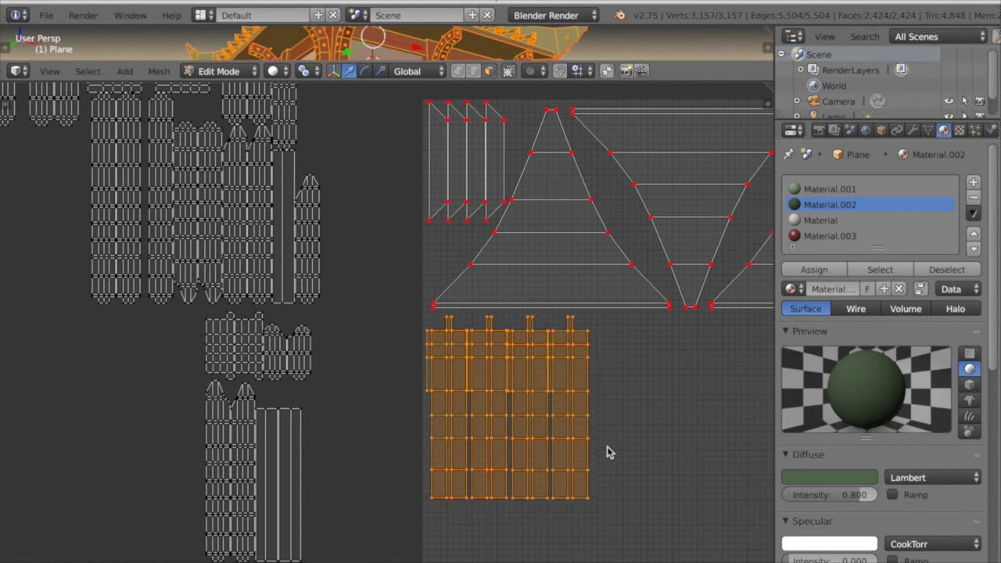
scroll(606, 451, down, 4)
scroll(447, 474, up, 4)
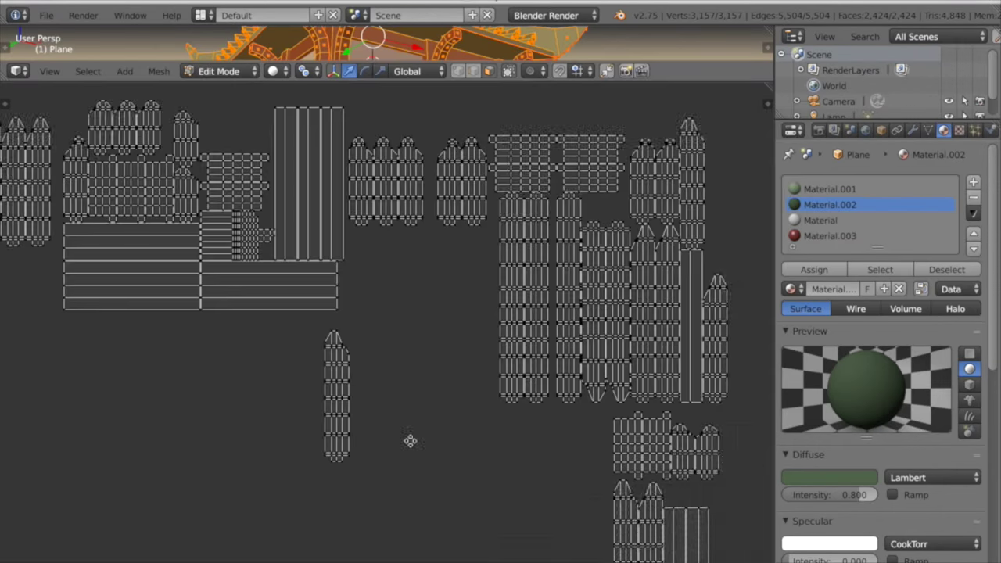
Rotate the large block of horizontal plank islands 90 degrees and place it in the UV square's lower-left corner.
scroll(305, 342, down, 1)
key(l)
key(l)
key(l)
key(l)
scroll(414, 450, down, 2)
middle_drag(429, 445, 381, 465)
key(r)
key(9)
key(0)
key(Return)
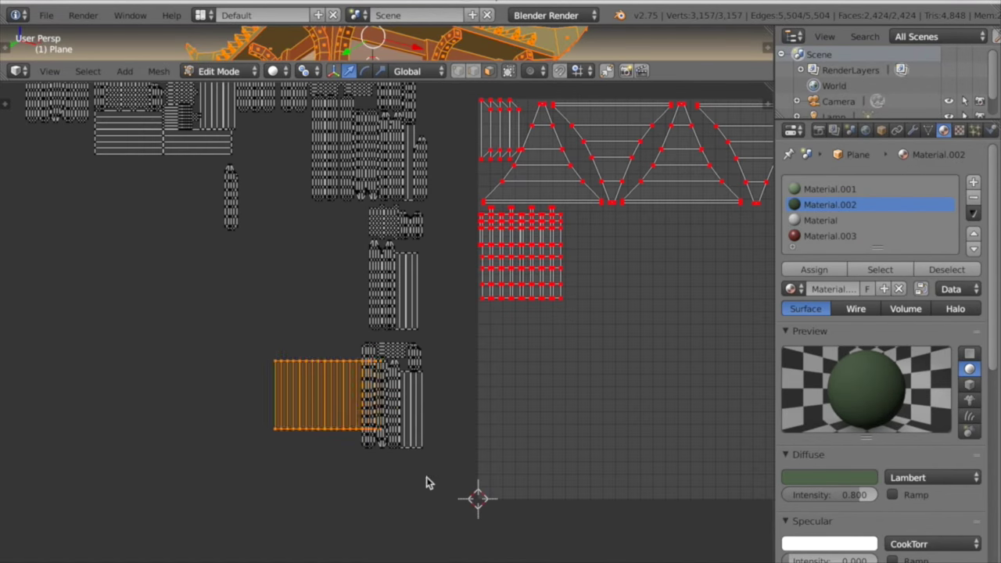
key(g)
click(632, 544)
Place the two narrow vertical strip islands side by side directly above the planks in the lower-left corner.
key(a)
key(l)
key(l)
key(g)
scroll(626, 492, up, 1)
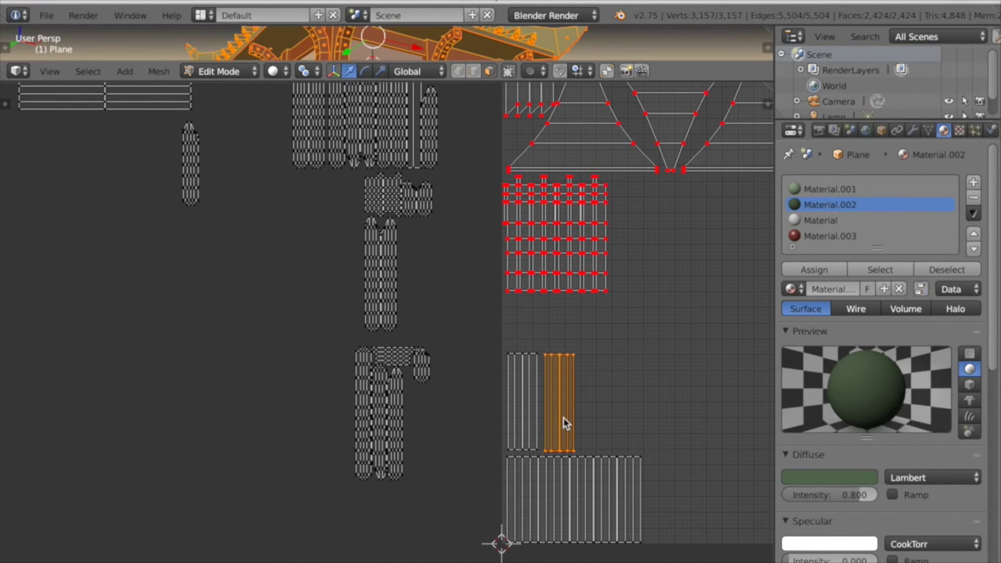
click(562, 422)
Add the wider six-strip island and the narrow vertical strip island to the end of the row above the planks.
middle_drag(375, 305, 419, 457)
key(g)
click(563, 501)
scroll(563, 500, up, 3)
middle_drag(563, 557, 336, 321)
scroll(576, 402, down, 3)
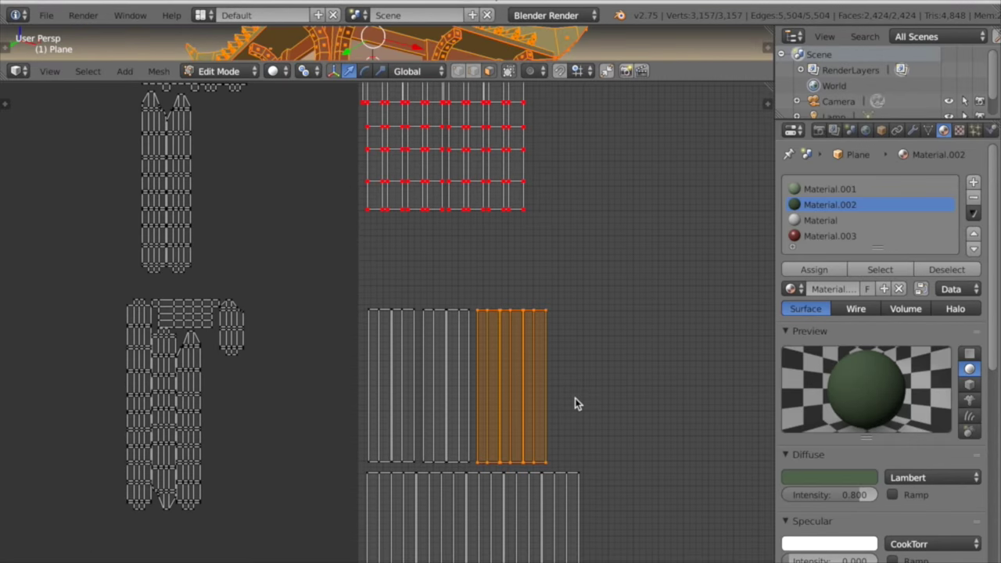
key(a)
key(l)
middle_drag(533, 464, 391, 322)
key(g)
middle_drag(204, 158, 380, 267)
Rotate the larger horizontal strip island 90 degrees and fit it against the right end of the bottom plank row.
key(a)
key(l)
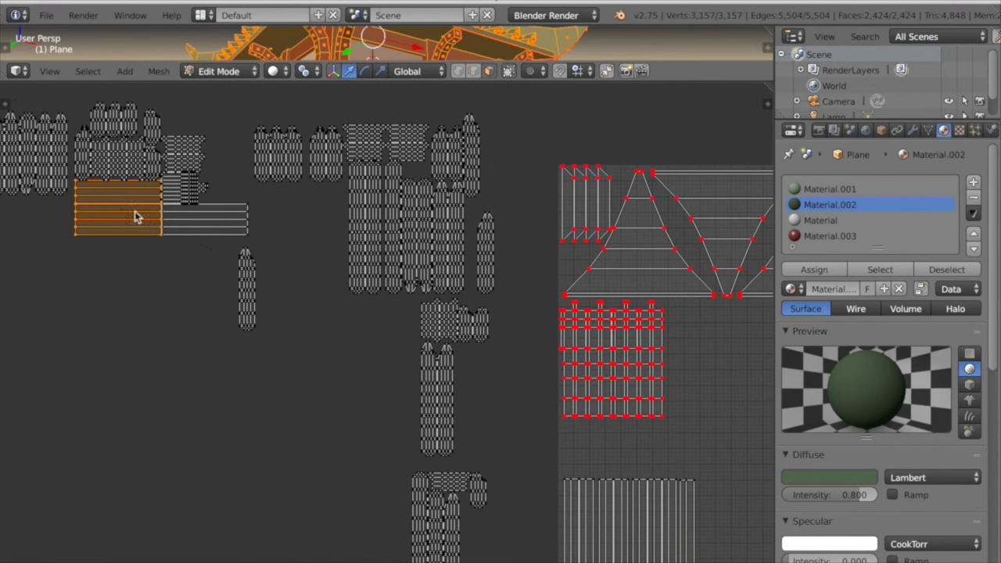
key(r)
key(9)
key(0)
key(Return)
scroll(134, 216, down, 1)
middle_drag(257, 294, 219, 226)
key(g)
click(707, 557)
scroll(591, 510, up, 6)
key(g)
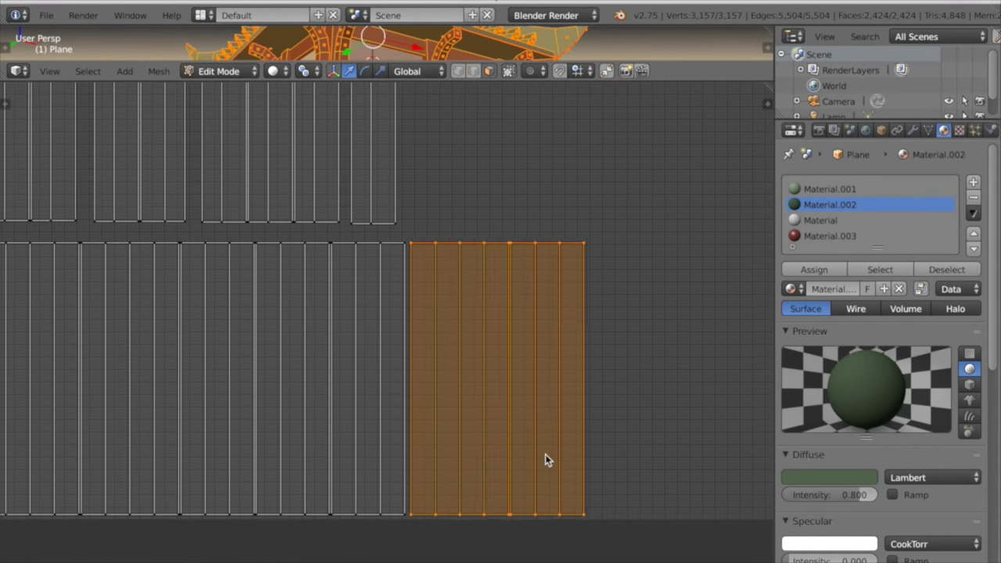
click(545, 454)
Rotate the remaining horizontal strip island 90 degrees and place it at the right end of the bottom plank row.
scroll(545, 454, down, 4)
middle_drag(545, 455, 766, 556)
key(a)
key(l)
middle_drag(352, 312, 352, 227)
key(r)
key(9)
key(0)
key(Return)
scroll(426, 334, down, 2)
click(709, 555)
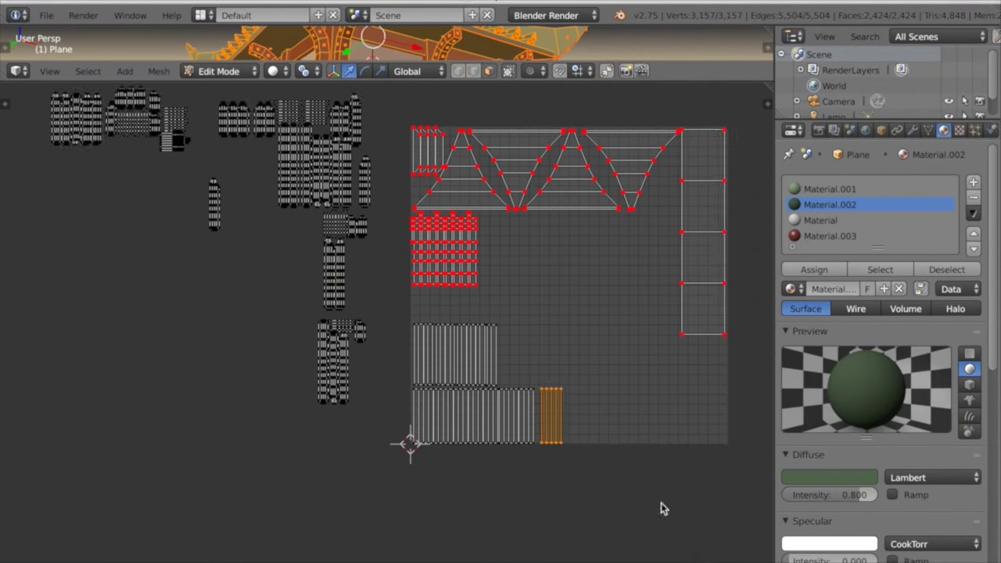
scroll(567, 422, up, 6)
key(g)
click(546, 404)
Select both rows of plank islands, enlarge them to fill the space below the tabbed grids, and pin them.
scroll(547, 404, down, 2)
key(b)
drag(176, 145, 505, 470)
key(s)
key(s)
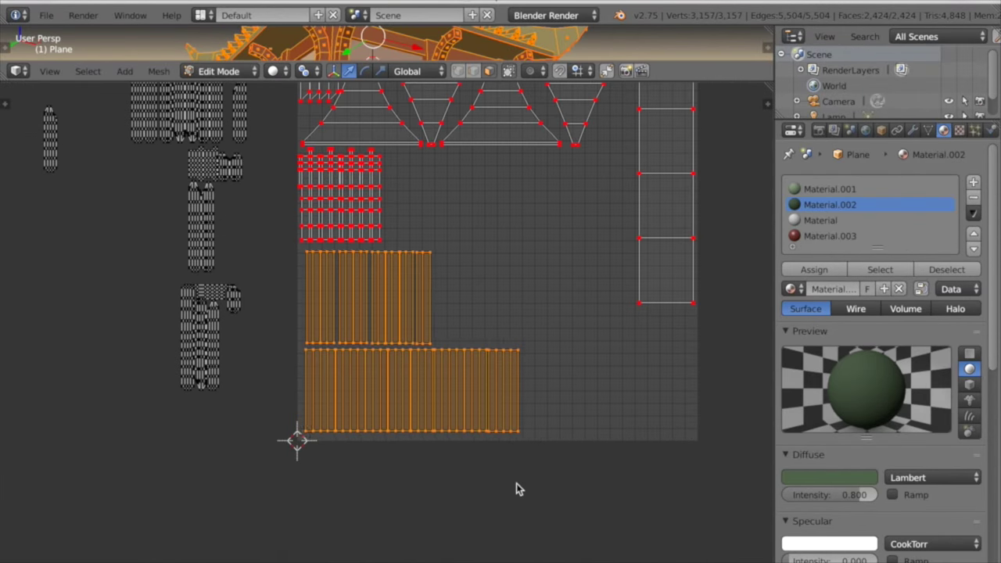
click(574, 509)
scroll(552, 507, up, 1)
scroll(449, 501, down, 1)
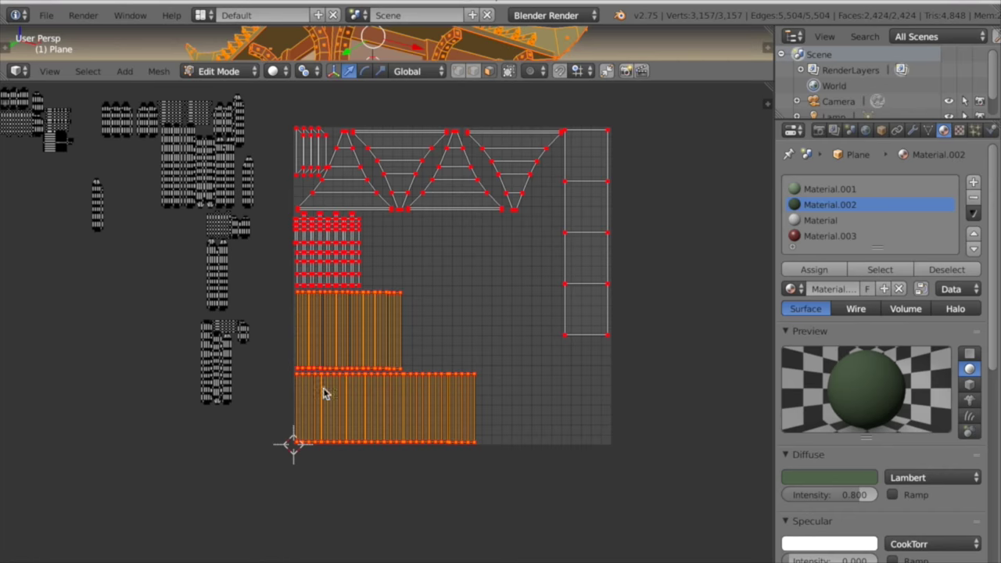
Select the stepped plank-and-grid island outside the UV square and rotate it 90 degrees, followed by another 180 degrees.
middle_drag(275, 421, 389, 483)
middle_drag(283, 288, 427, 418)
scroll(427, 418, up, 5)
key(l)
scroll(320, 380, down, 2)
middle_drag(419, 529, 212, 446)
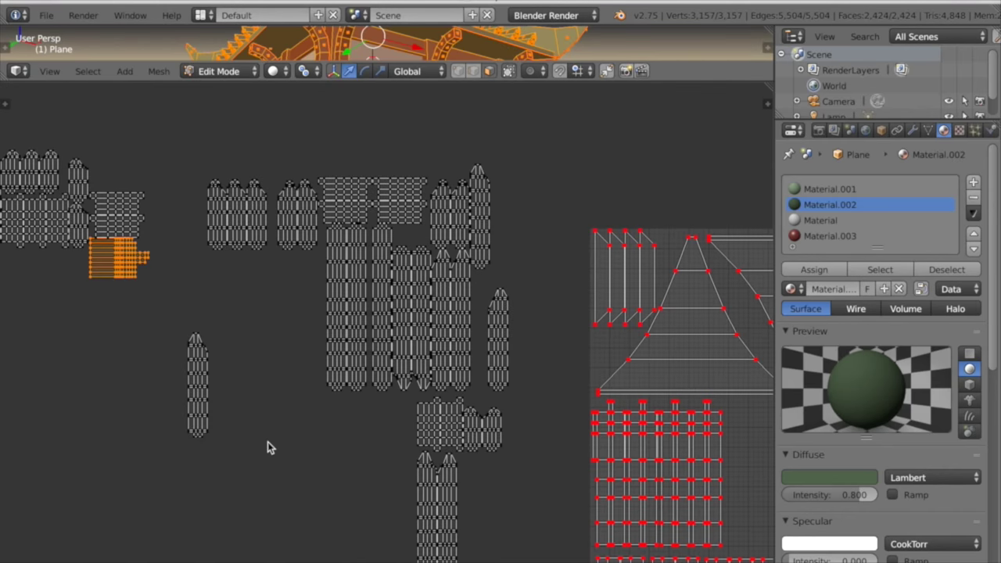
key(r)
key(9)
key(0)
key(Return)
key(r)
key(1)
key(8)
key(0)
key(Return)
Move the stepped island into the gap between the fourth roof triangle and the tall four-square strip.
scroll(262, 380, down, 2)
key(g)
click(741, 431)
scroll(741, 432, up, 4)
middle_drag(525, 492, 258, 496)
scroll(551, 439, up, 2)
key(g)
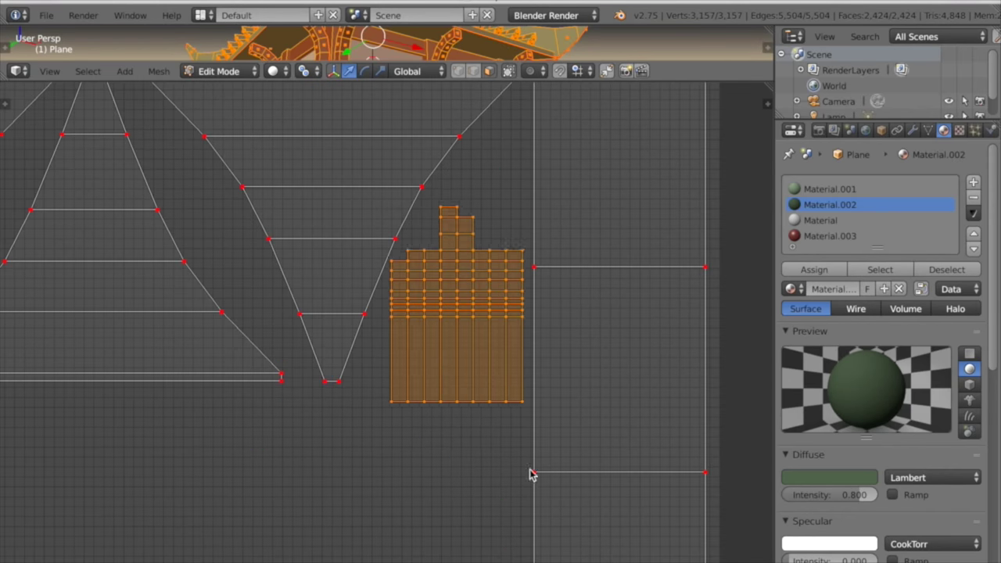
click(531, 459)
scroll(539, 352, down, 4)
scroll(583, 451, down, 1)
middle_drag(332, 508, 748, 539)
scroll(147, 120, up, 4)
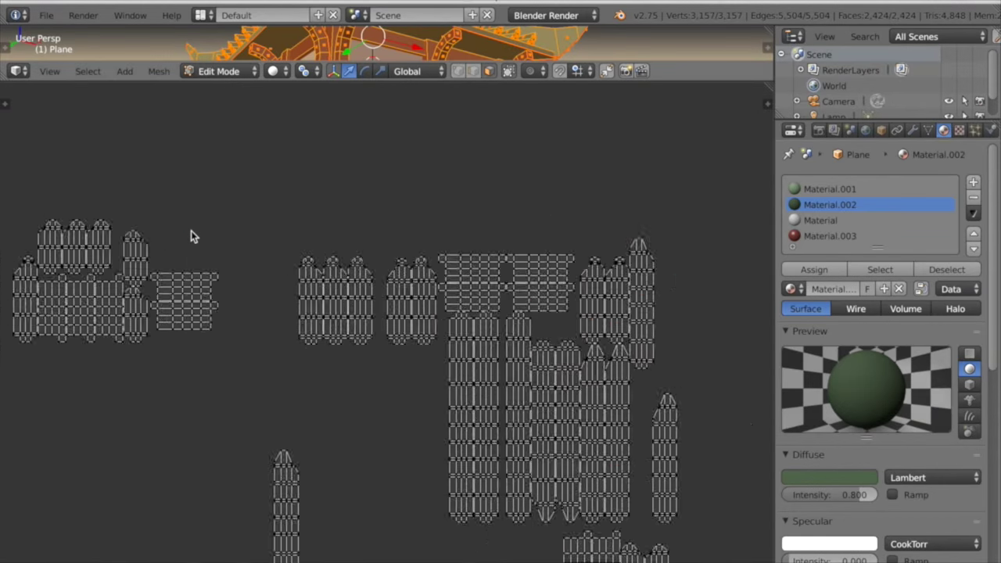
Select the tabbed grid islands among the roof-tile strips outside the UV square and move them inside, beside the upper plank row.
key(l)
key(shift+l)
scroll(610, 428, down, 2)
shift+middle_drag(610, 427, 442, 289)
key(l)
scroll(227, 237, down, 2)
key(g)
scroll(626, 464, up, 8)
click(554, 433)
scroll(553, 433, down, 7)
scroll(278, 303, up, 4)
Rotate the tabbed grid island above the pair of long tile strips 180 degrees and place it with the other tabbed grids.
key(l)
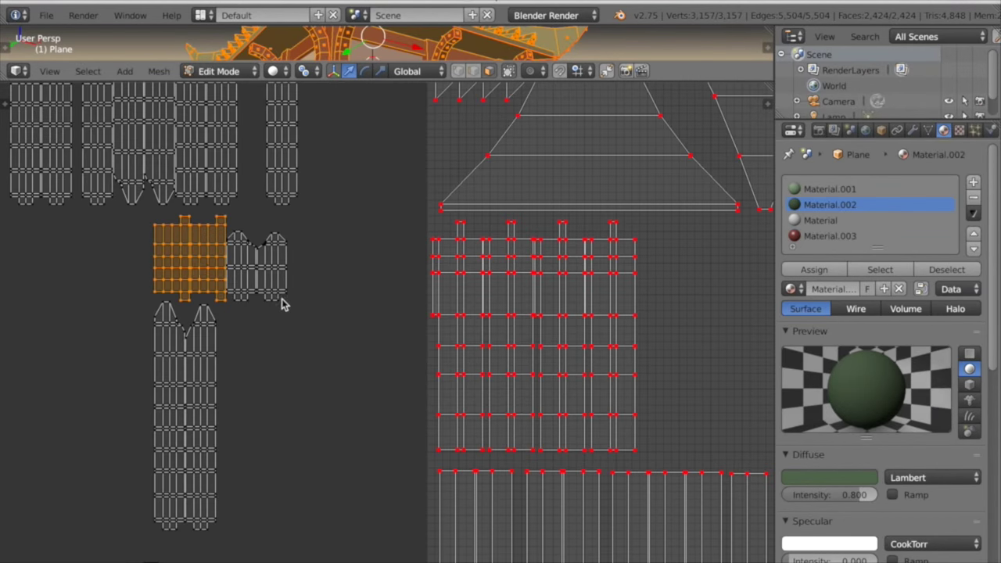
key(r)
key(1)
key(8)
key(0)
key(Return)
scroll(285, 305, down, 2)
middle_drag(417, 364, 256, 277)
key(g)
click(704, 483)
scroll(566, 433, up, 6)
key(g)
click(557, 436)
Select the remaining tabbed grid islands among the tile strips and move them into the UV square with the others.
scroll(362, 381, down, 4)
middle_drag(219, 328, 750, 461)
key(l)
scroll(480, 427, down, 1)
middle_drag(480, 426, 219, 277)
scroll(131, 300, down, 2)
middle_drag(59, 157, 337, 402)
scroll(204, 305, up, 2)
key(l)
scroll(176, 288, down, 3)
middle_drag(496, 351, 175, 225)
key(g)
click(575, 344)
Stack the loose tabbed grid islands into two columns beside the upper plank row.
scroll(560, 319, up, 8)
key(l)
key(g)
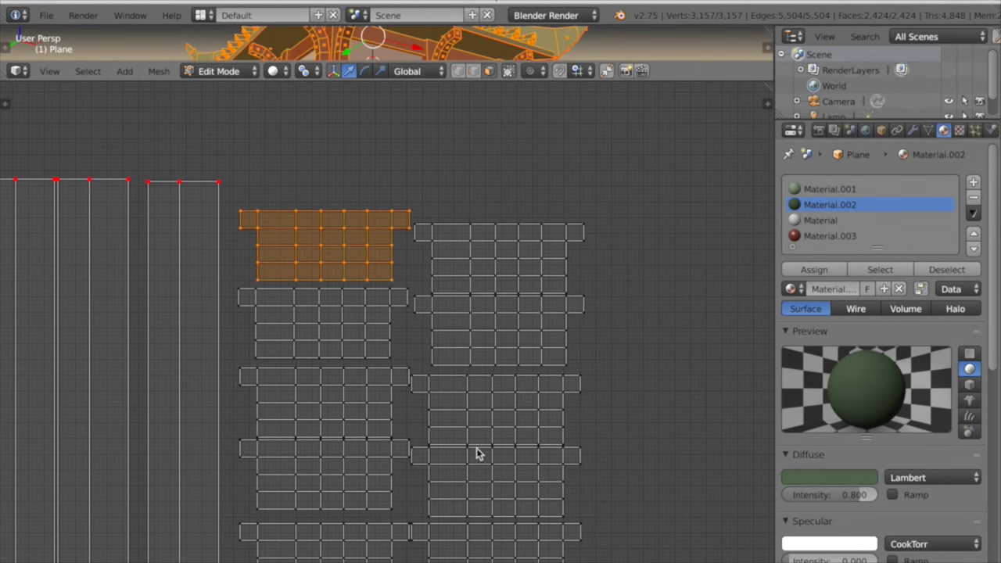
scroll(477, 449, down, 2)
key(l)
key(shift+l)
key(shift+l)
key(g)
click(438, 341)
Select both columns of tabbed grids, scale and fit them at the right end of the upper plank row, and pin them.
key(b)
drag(286, 173, 485, 520)
key(s)
click(567, 455)
key(g)
key(p)
Gather the longest roof-tile strip islands side by side into one block in the empty area outside the UV square.
scroll(503, 415, down, 5)
middle_drag(195, 275, 490, 391)
scroll(295, 188, up, 1)
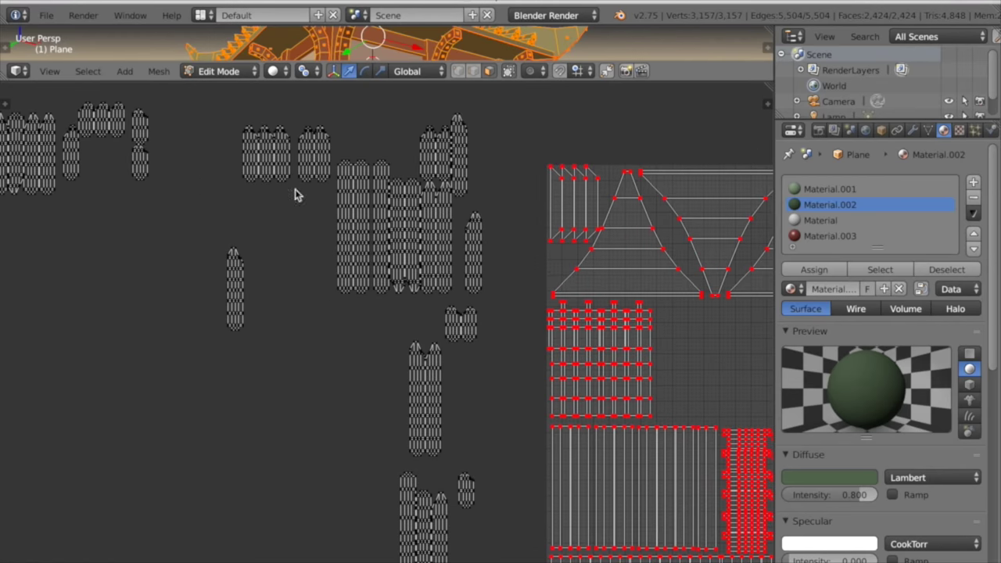
middle_drag(294, 188, 293, 137)
key(l)
key(g)
key(g)
click(294, 483)
scroll(314, 423, up, 4)
middle_drag(315, 422, 463, 266)
key(g)
click(444, 345)
key(l)
key(g)
click(371, 336)
Select the whole block of longest tile strips and move it farther left to make room.
scroll(406, 367, down, 3)
key(b)
drag(274, 293, 451, 497)
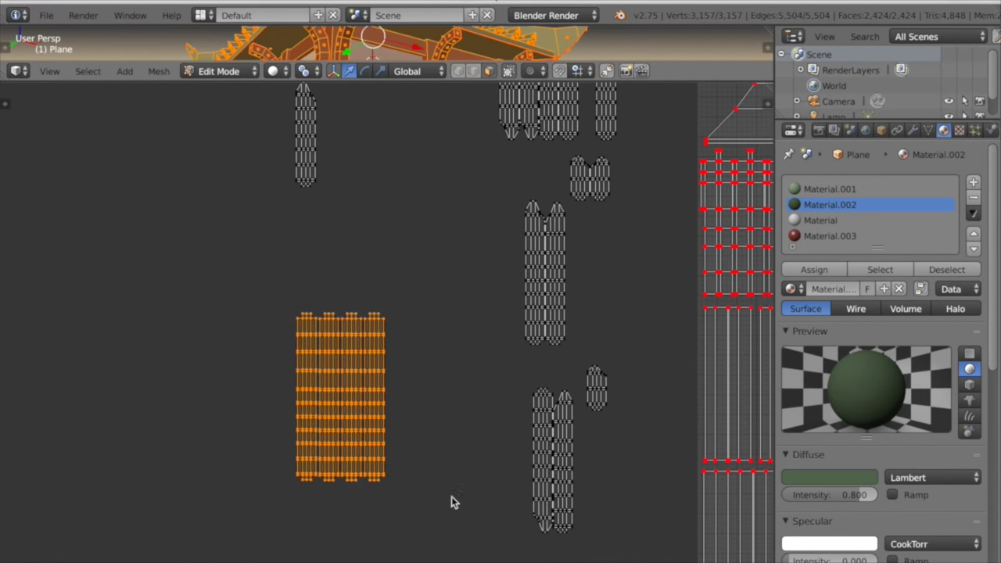
key(g)
click(298, 458)
Select the next-longest tile strips with their linked neighbours and place them beside the longest-strip block.
key(a)
key(b)
drag(523, 483, 576, 438)
key(ctrl+l)
key(g)
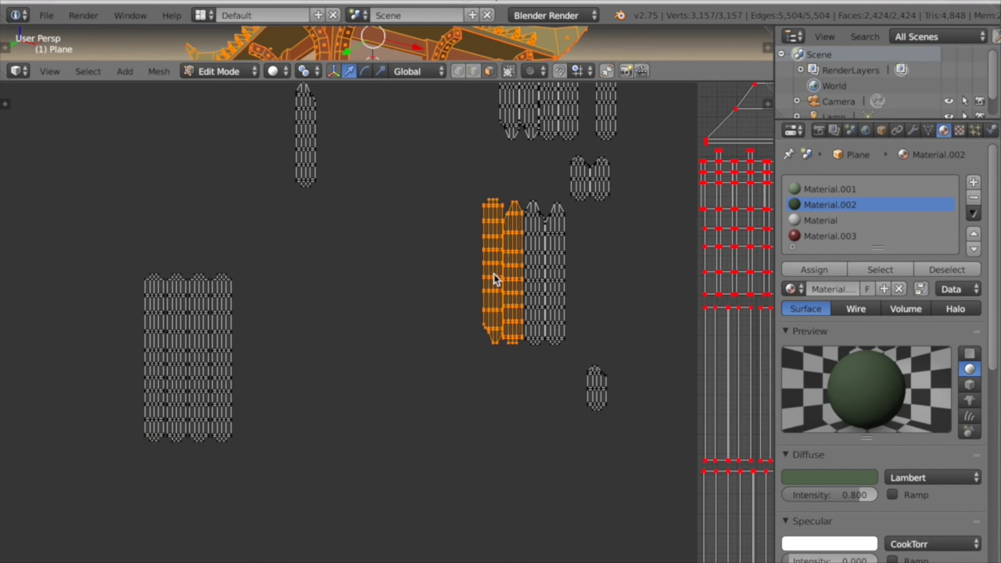
key(shift+l)
key(shift+l)
key(g)
click(376, 398)
Select four more tile strips of that length and line them up at the right end of the second block.
middle_drag(495, 173, 500, 300)
key(l)
key(shift+l)
key(shift+l)
key(shift+l)
key(g)
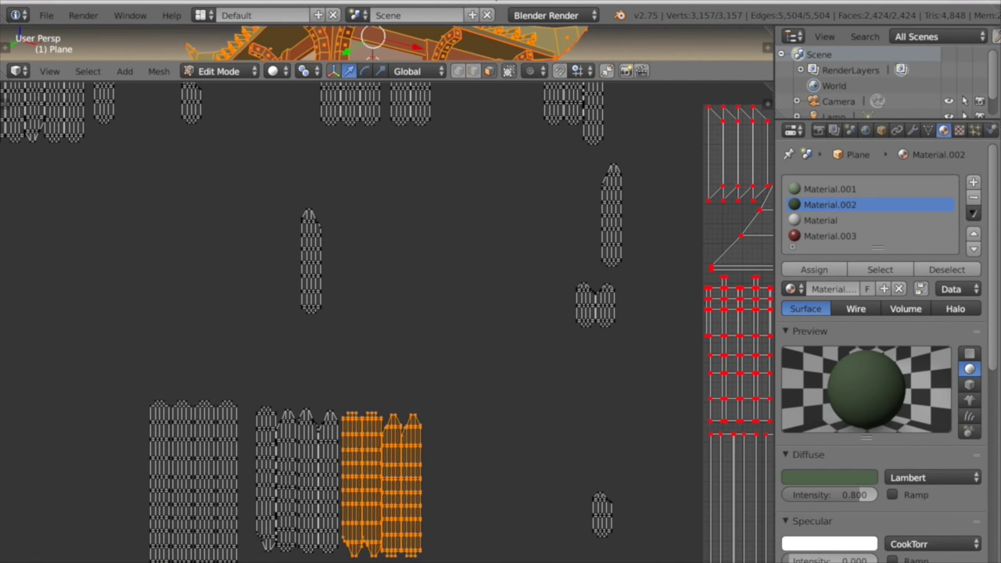
click(435, 333)
Move the scattered medium-length tile strips into the row below the long-strip blocks.
scroll(435, 333, down, 3)
key(l)
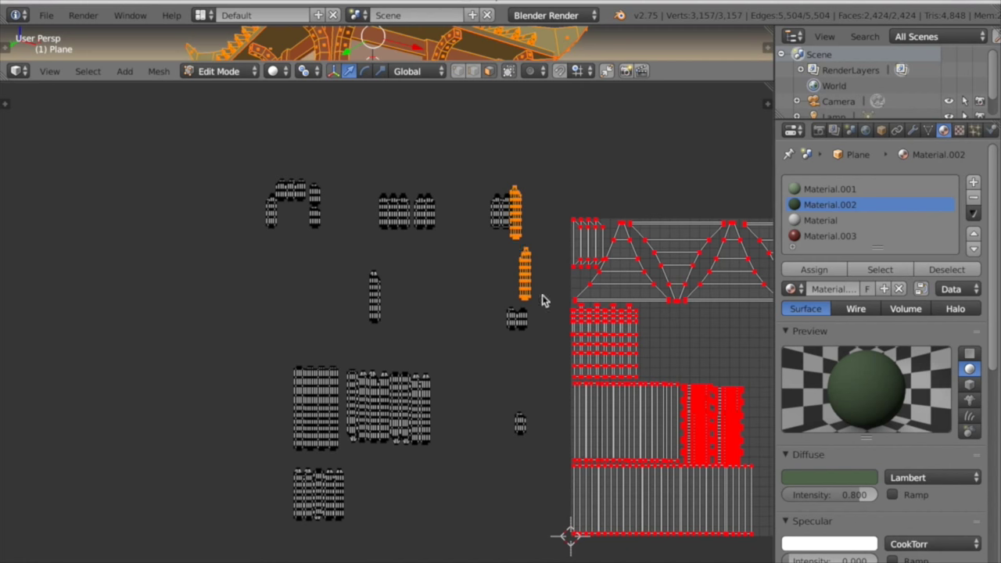
scroll(371, 547, up, 6)
key(l)
key(g)
click(347, 248)
key(shift+l)
key(g)
click(449, 276)
Move the short tile strip island toward the row of shortest strips above the long-strip blocks.
scroll(462, 367, down, 5)
middle_drag(469, 416, 425, 468)
key(l)
key(g)
click(504, 225)
middle_drag(224, 93, 226, 160)
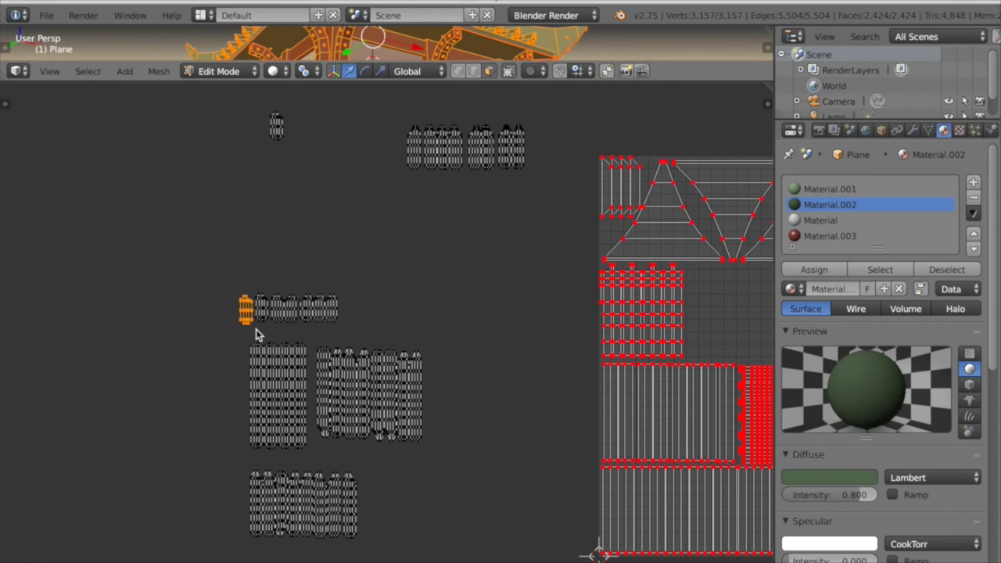
Select the medium-length tile strip rows and move them into the UV square, right of the stepped tabbed grid below the roof triangles.
scroll(367, 325, down, 1)
scroll(389, 330, up, 2)
middle_drag(344, 485, 437, 276)
key(b)
drag(285, 289, 485, 457)
scroll(508, 466, down, 4)
key(g)
click(697, 274)
scroll(692, 266, up, 5)
middle_drag(513, 445, 521, 460)
Move the lower tile strip row closer to the upper one and select both rows together.
key(a)
key(b)
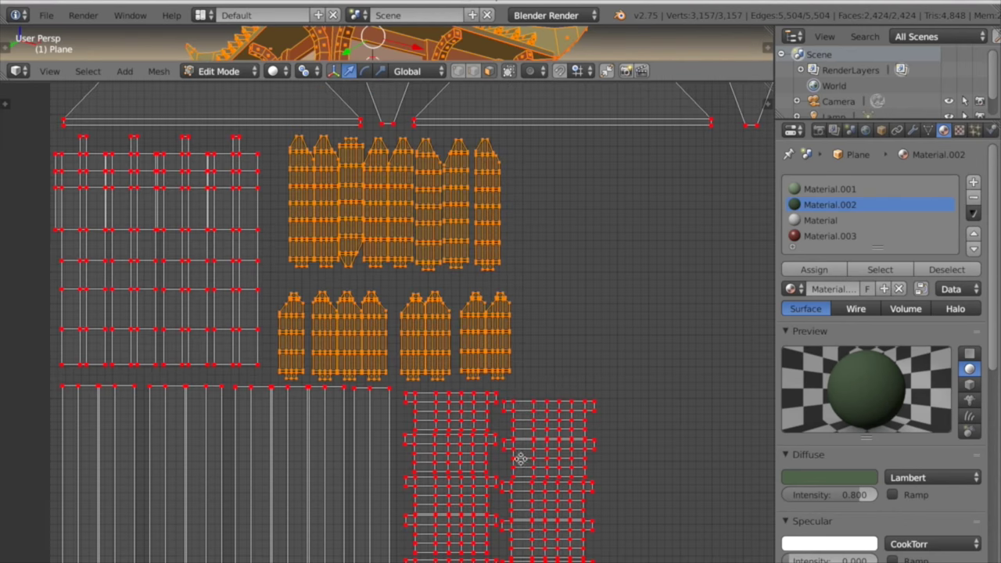
drag(271, 279, 523, 383)
key(g)
click(528, 373)
key(b)
drag(283, 133, 538, 327)
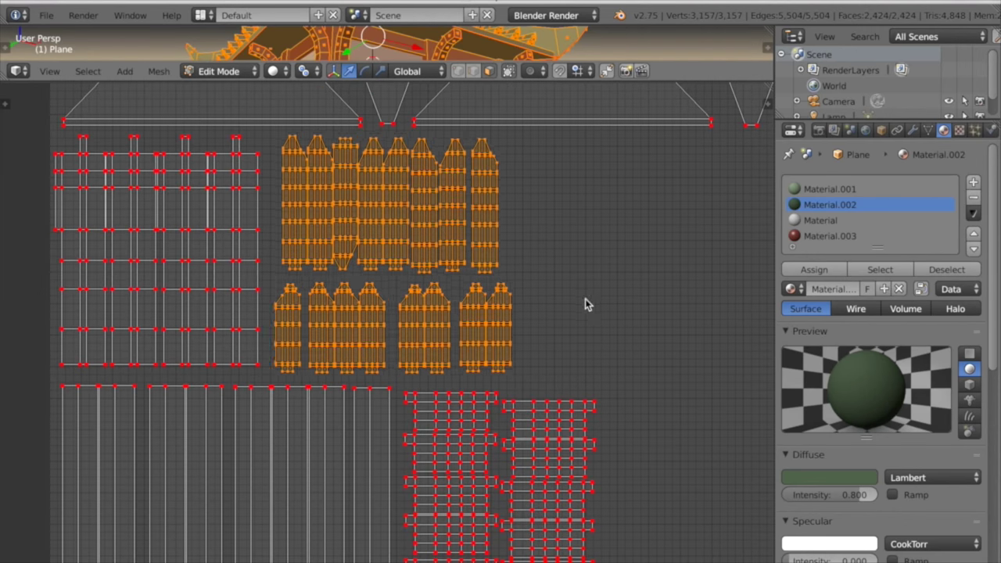
Select the two blocks of long tile strips and move them into the UV square, right of the pinned strip rows.
scroll(586, 303, down, 5)
drag(114, 361, 301, 439)
middle_drag(301, 439, 275, 438)
key(g)
click(687, 376)
middle_drag(621, 414, 474, 429)
scroll(474, 430, up, 5)
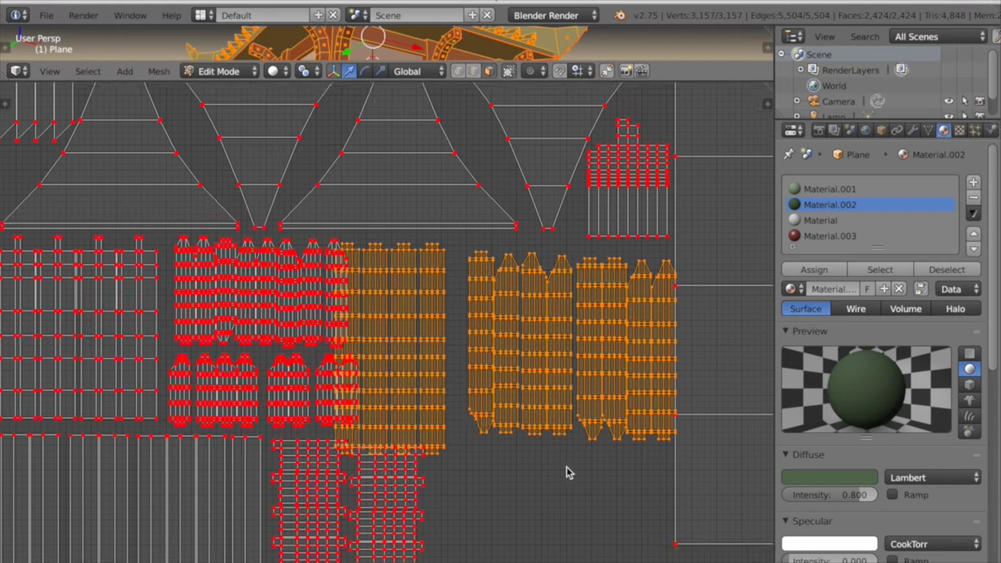
Scale the long tile strip blocks down to fit between the pinned rows and the tall four-square strip.
key(s)
click(577, 467)
key(a)
Select the row of shortest tile strips, place it below the long-strip blocks inside the UV square, and pin it.
scroll(483, 456, down, 5)
middle_drag(102, 366, 301, 380)
key(b)
drag(101, 305, 241, 356)
key(g)
click(580, 467)
scroll(426, 368, up, 7)
scroll(567, 476, down, 6)
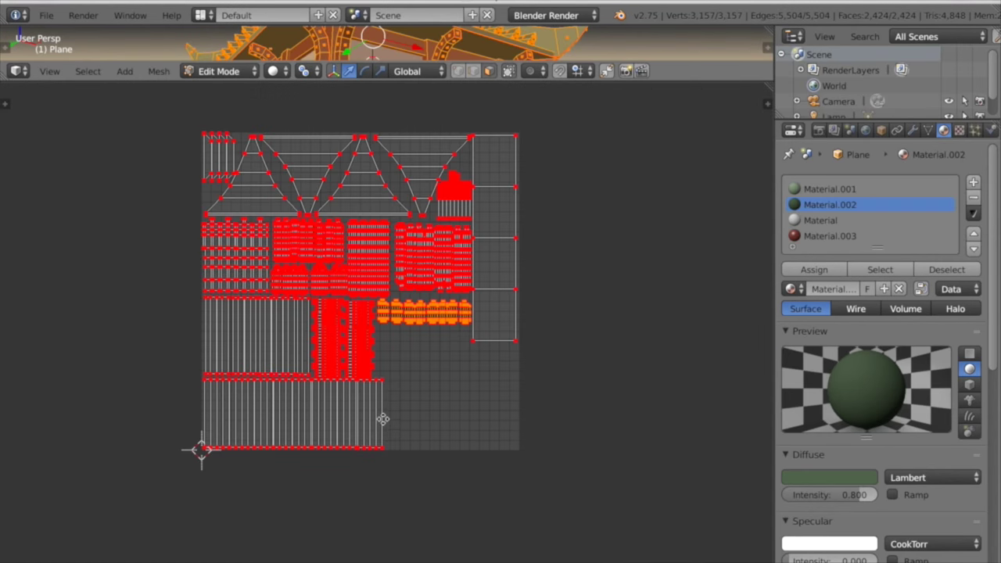
key(a)
scroll(396, 432, up, 2)
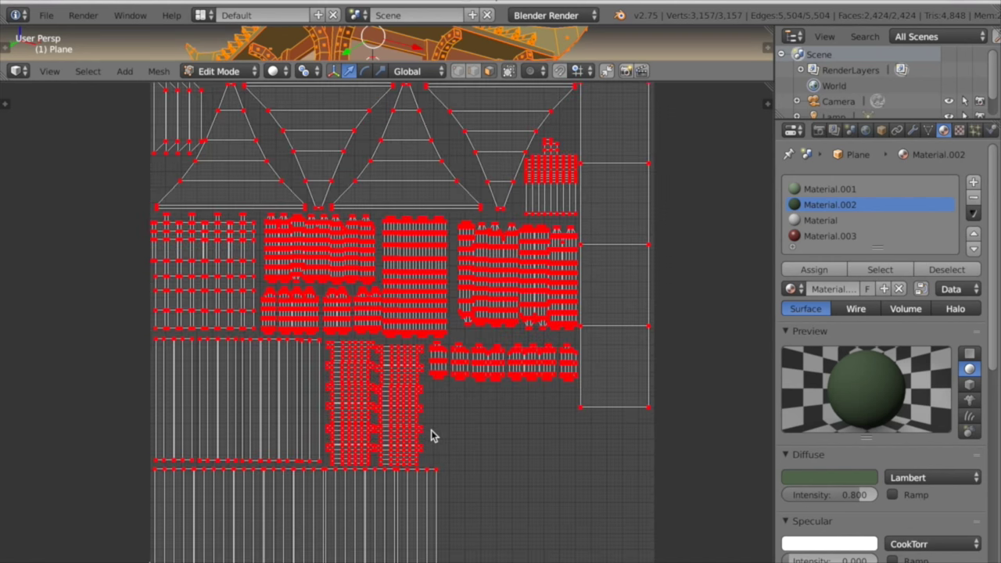
scroll(490, 404, down, 1)
In the front wireframe view, clear the selection and box-select the pagoda's walls and lower roof, leaving the upper roof out.
key(a)
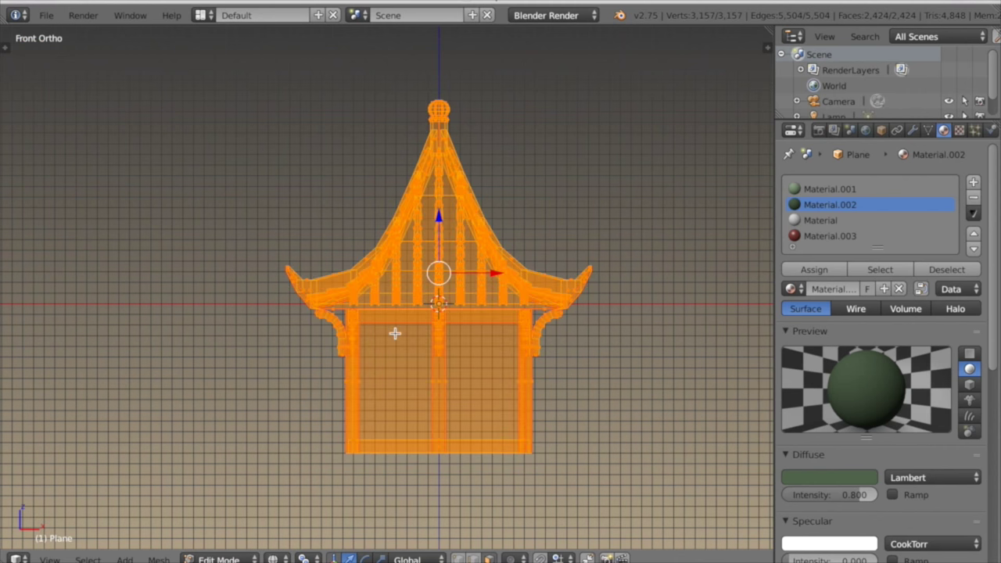
key(a)
key(z)
drag(222, 231, 641, 447)
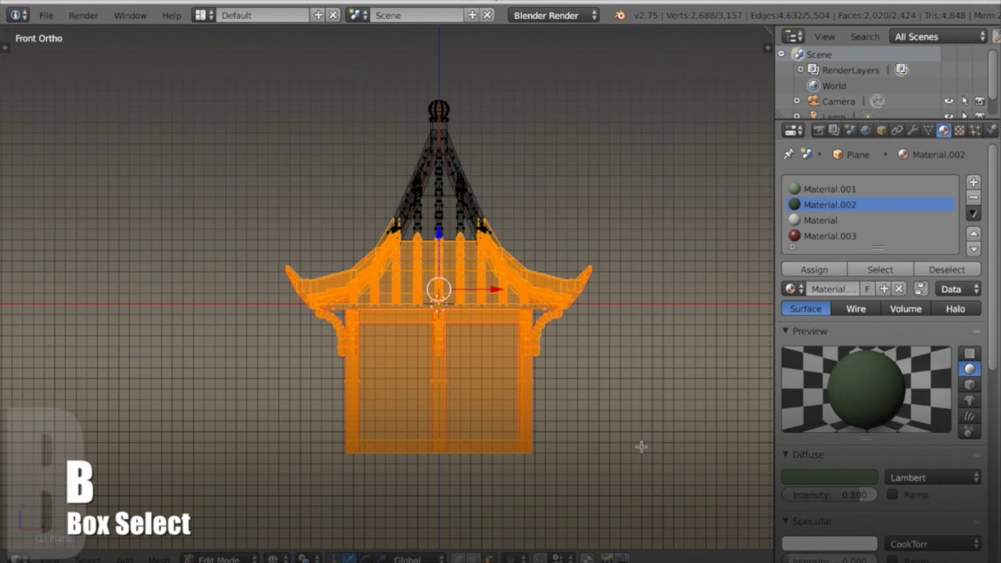
scroll(525, 419, up, 3)
scroll(547, 368, down, 1)
middle_drag(548, 368, 537, 413)
key(z)
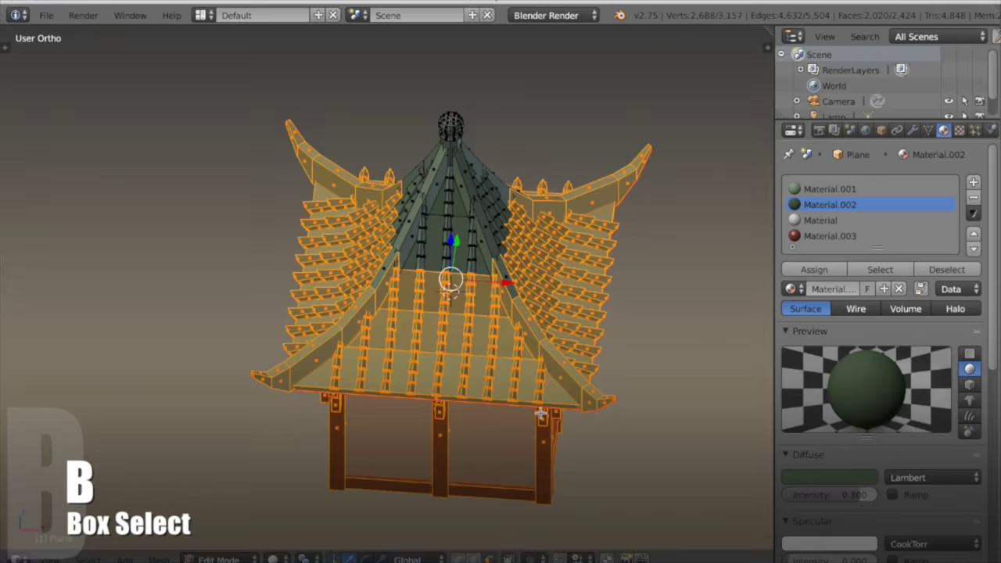
Deselect the upper tiles' stray end-cap faces along the selection's upper boundary on the first sides of the roof.
scroll(483, 411, up, 9)
shift+scroll(479, 414, up, 1)
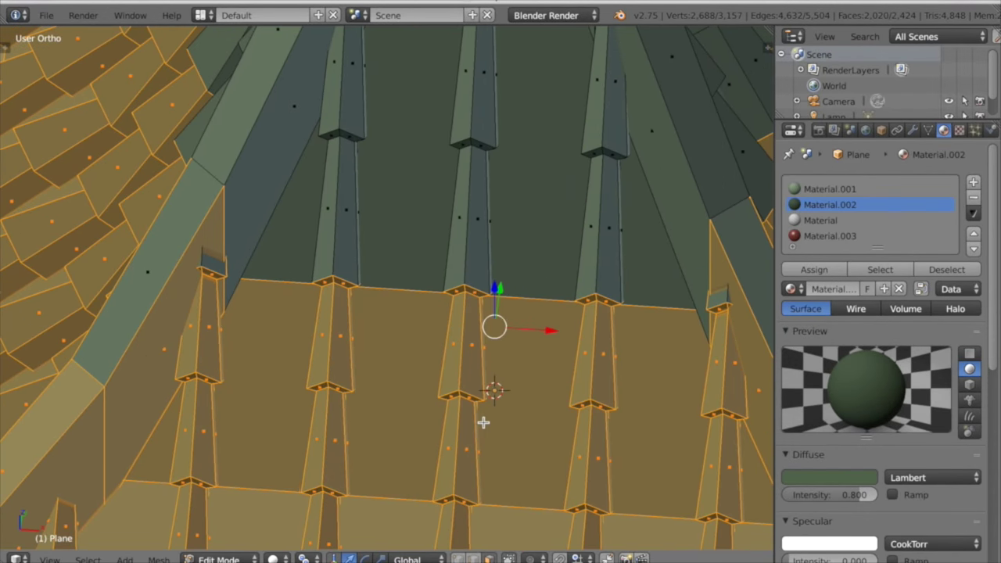
key(KP_5)
middle_drag(483, 418, 383, 303)
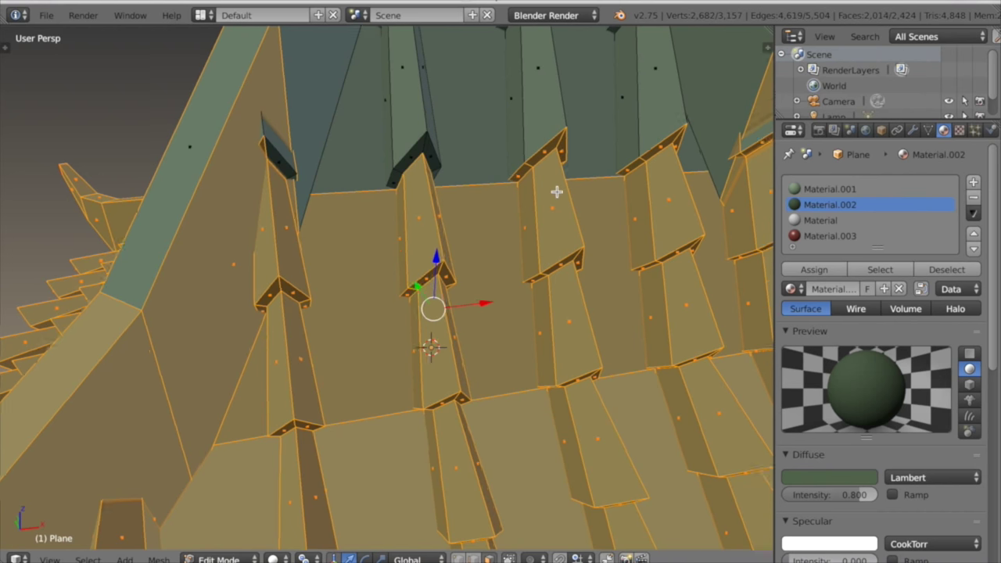
middle_drag(562, 192, 482, 154)
middle_drag(632, 161, 407, 183)
middle_drag(557, 169, 69, 185)
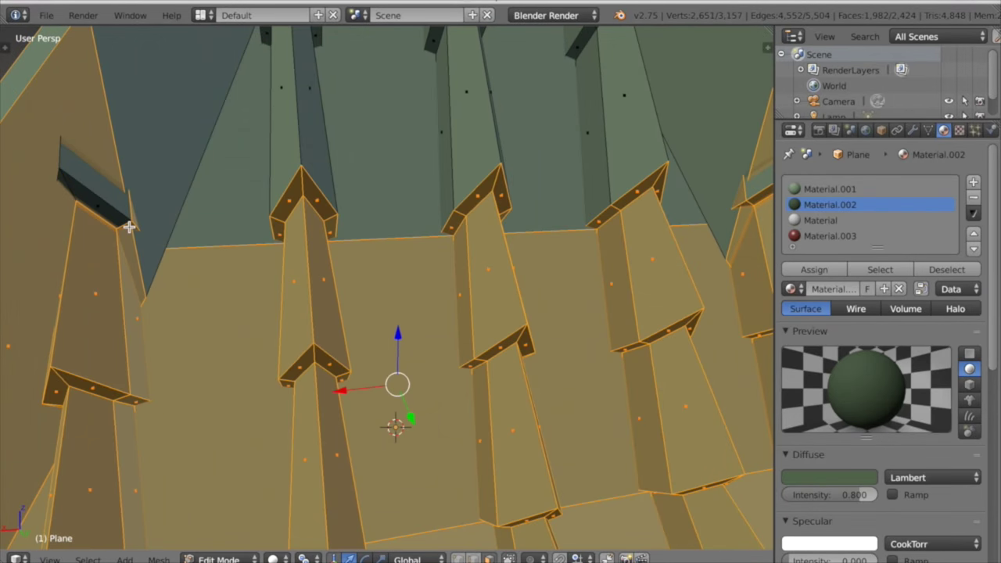
middle_drag(502, 186, 412, 189)
middle_drag(644, 190, 305, 174)
middle_drag(548, 192, 452, 381)
Deselect the remaining stray end-cap faces of the upper tiles around the other sides of the roof.
shift+right_click(585, 213)
shift+right_click(352, 282)
shift+right_click(465, 368)
shift+right_click(386, 324)
middle_drag(385, 324, 460, 336)
shift+right_click(365, 291)
middle_drag(365, 291, 421, 297)
shift+right_click(311, 334)
middle_drag(311, 334, 439, 343)
In the front orthographic view, duplicate the selected walls and lower roof straight down along Z, below the original pagoda.
key(KP_1)
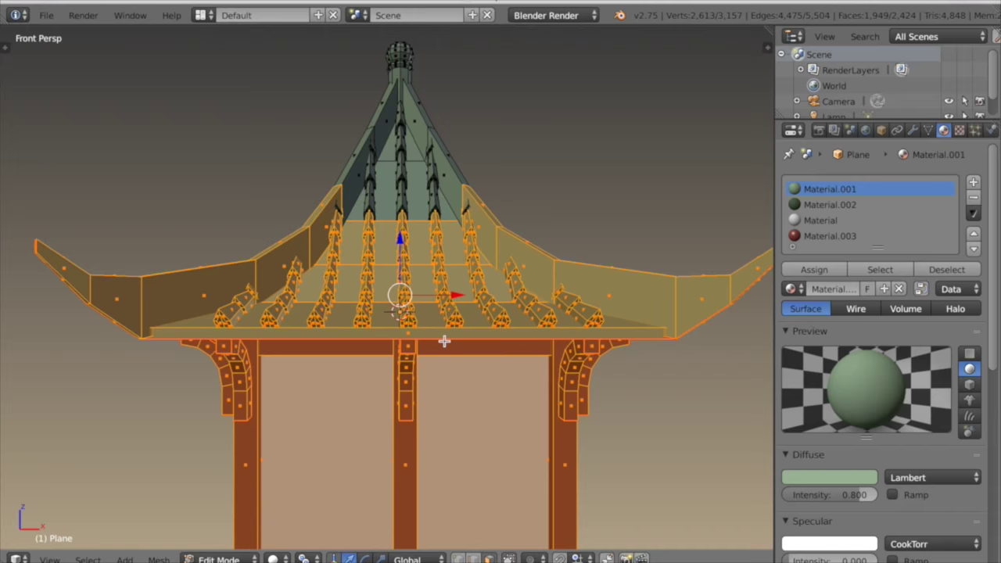
key(KP_5)
scroll(478, 346, down, 2)
key(shift+d)
key(z)
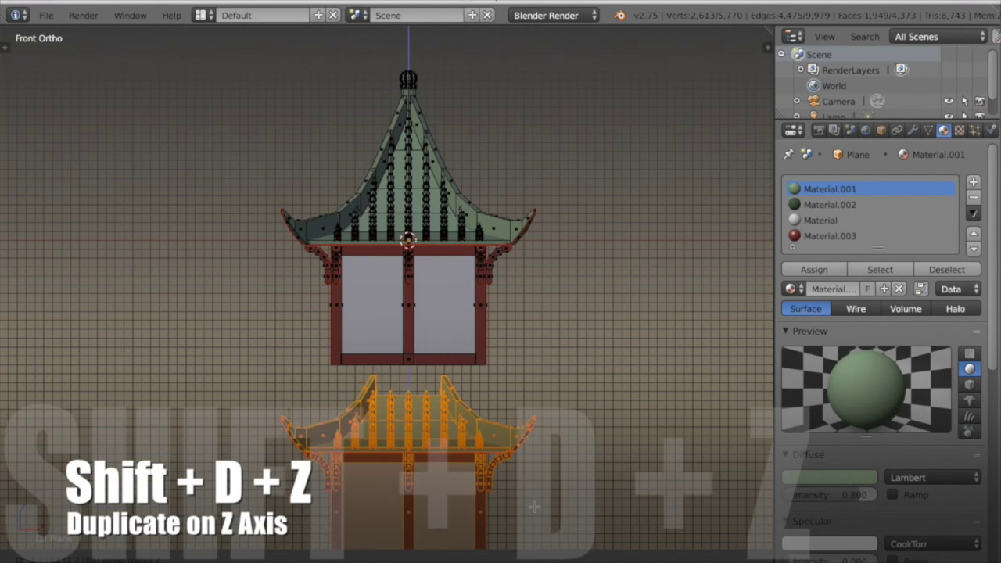
Scale up the duplicated tier and shift it along Z so its roof surrounds the base of the walls above.
scroll(555, 448, down, 2)
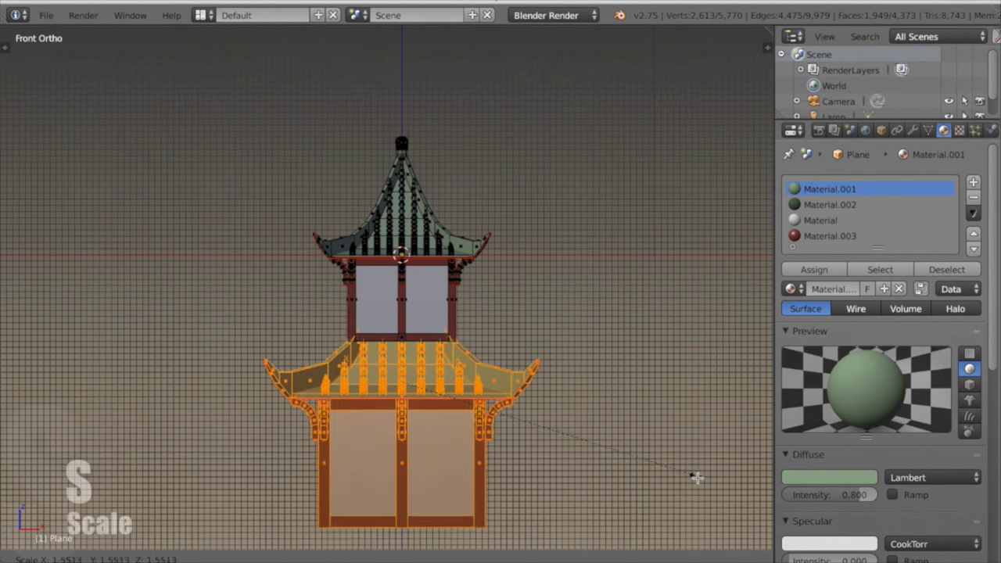
scroll(613, 409, up, 8)
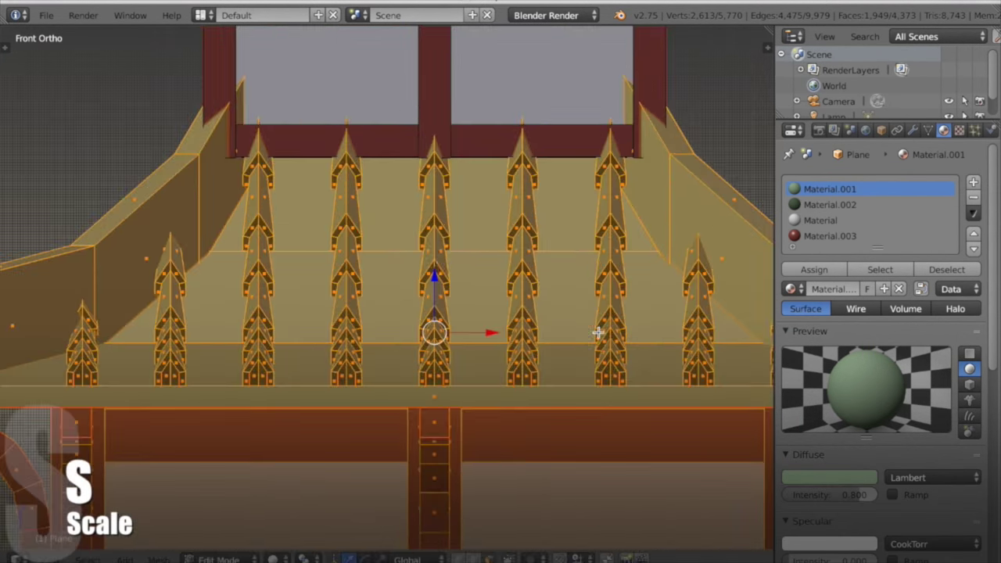
drag(436, 273, 435, 305)
middle_drag(708, 287, 485, 285)
scroll(486, 285, down, 3)
key(s)
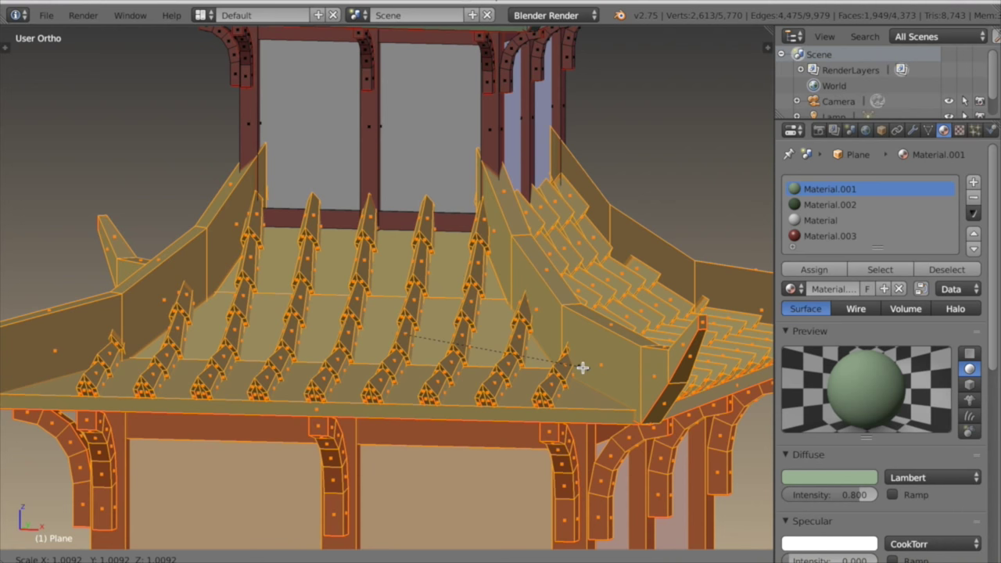
drag(404, 278, 408, 305)
Scale the second tier by about 1.03 to close the gaps between its roof and the base beam above.
scroll(415, 296, up, 4)
middle_drag(416, 296, 462, 463)
scroll(422, 383, down, 3)
key(KP_5)
middle_drag(407, 362, 327, 362)
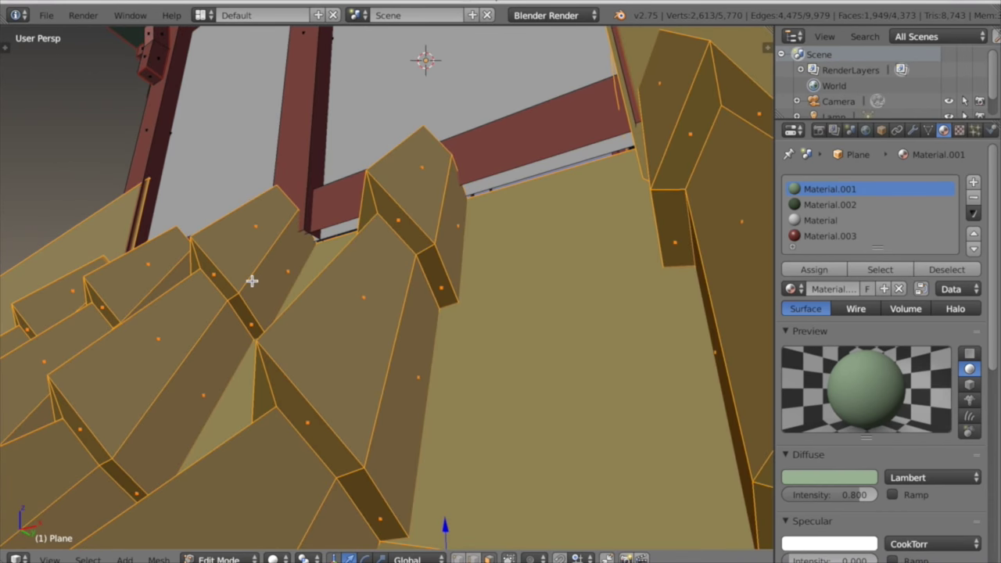
key(s)
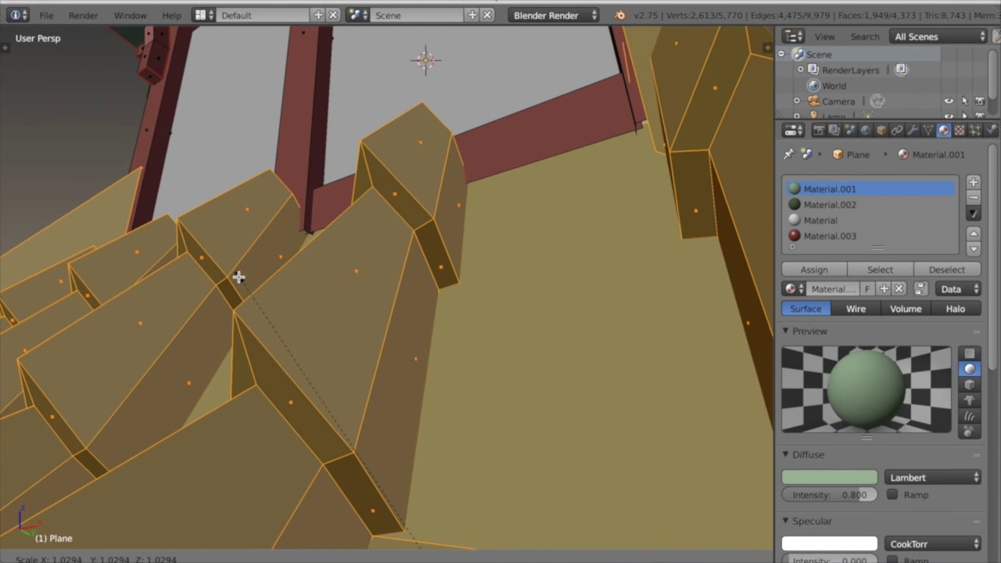
click(235, 277)
Examine how the second tier's roof meets the walls above, and view the two-tier pagoda in Object Mode.
scroll(238, 280, down, 8)
middle_drag(259, 297, 318, 330)
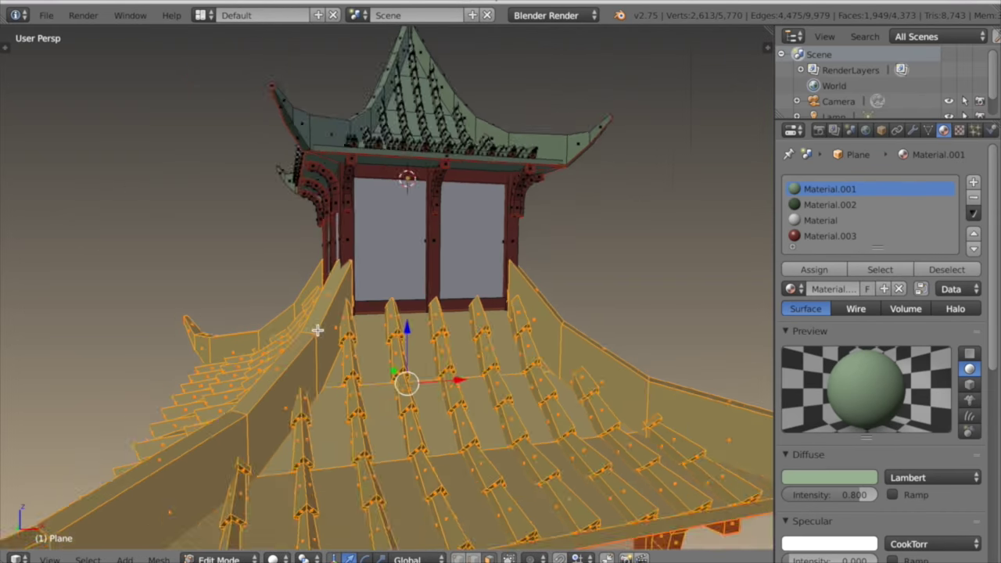
key(KP_1)
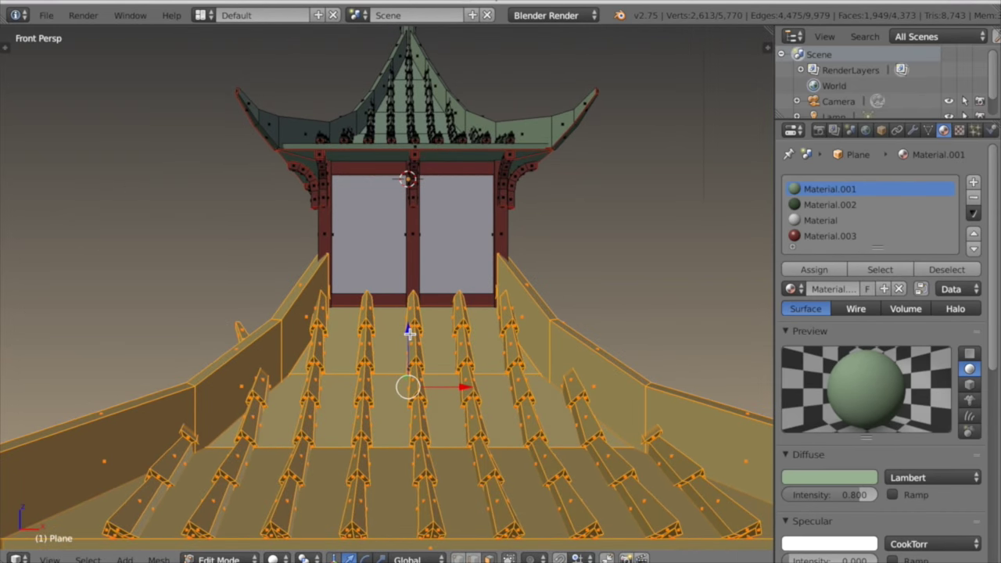
key(KP_5)
scroll(418, 352, up, 4)
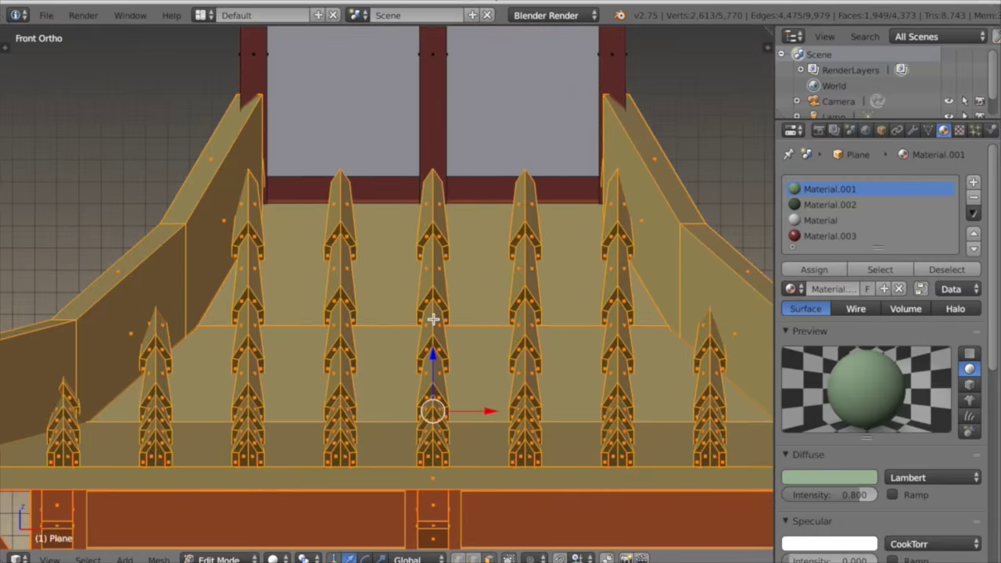
scroll(434, 356, down, 9)
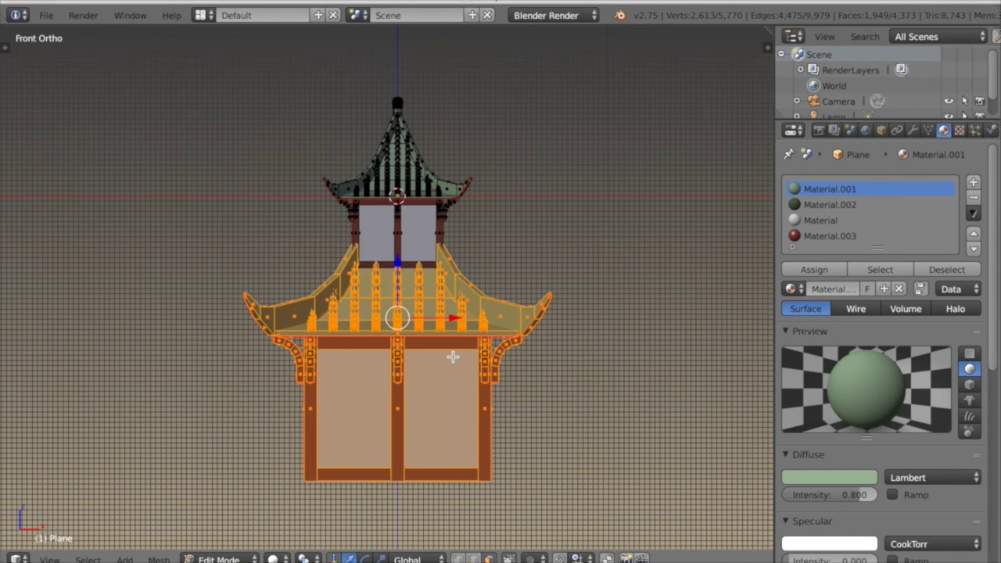
key(Tab)
middle_drag(452, 357, 459, 416)
scroll(506, 411, down, 3)
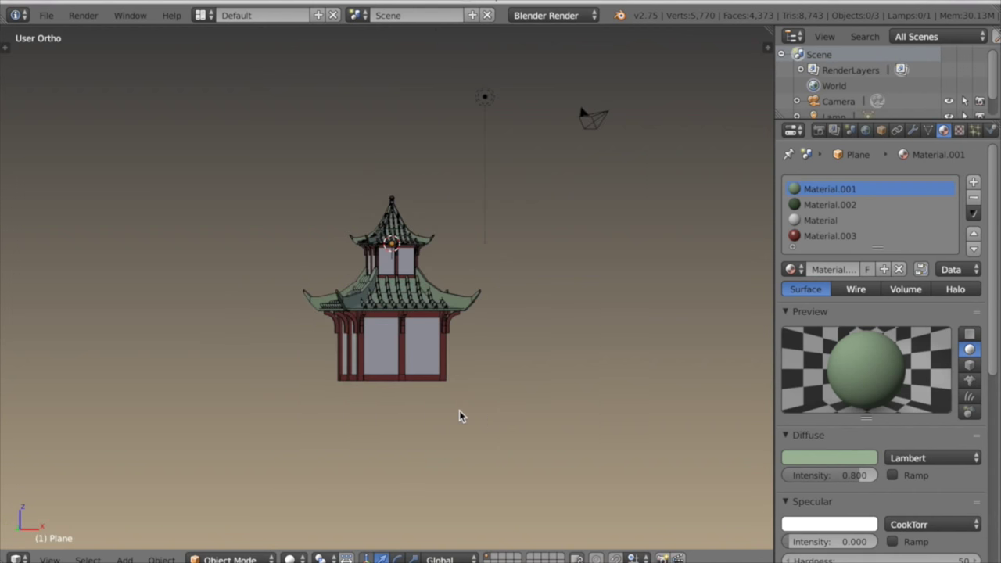
Check the duplicated tier's UV islands in the UV editor, and restore the full-height 3D view.
drag(714, 562, 735, 280)
key(Tab)
scroll(404, 389, up, 1)
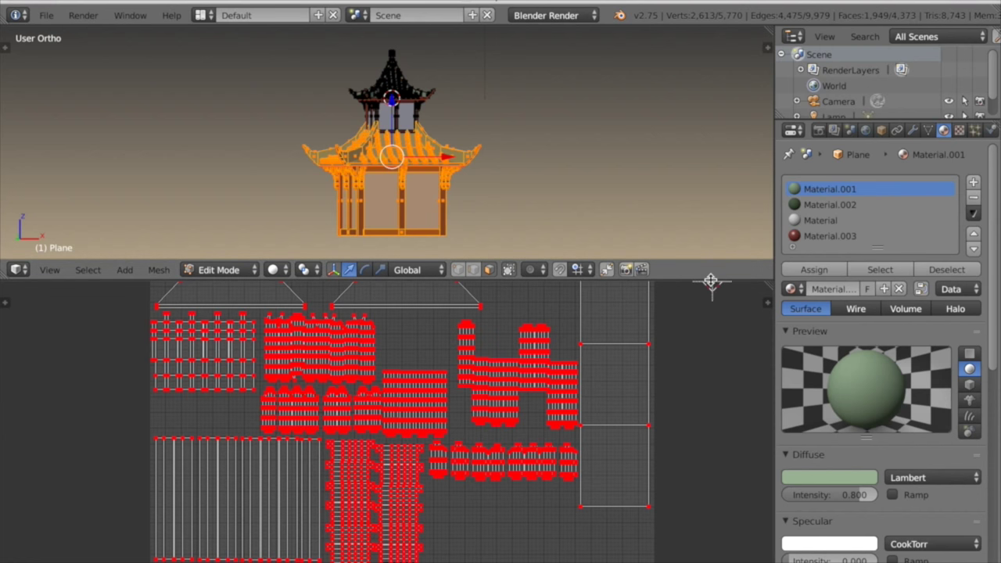
drag(710, 279, 704, 557)
In the front view, duplicate the second tier about 4.19 units down along Z to form a third tier.
key(KP_1)
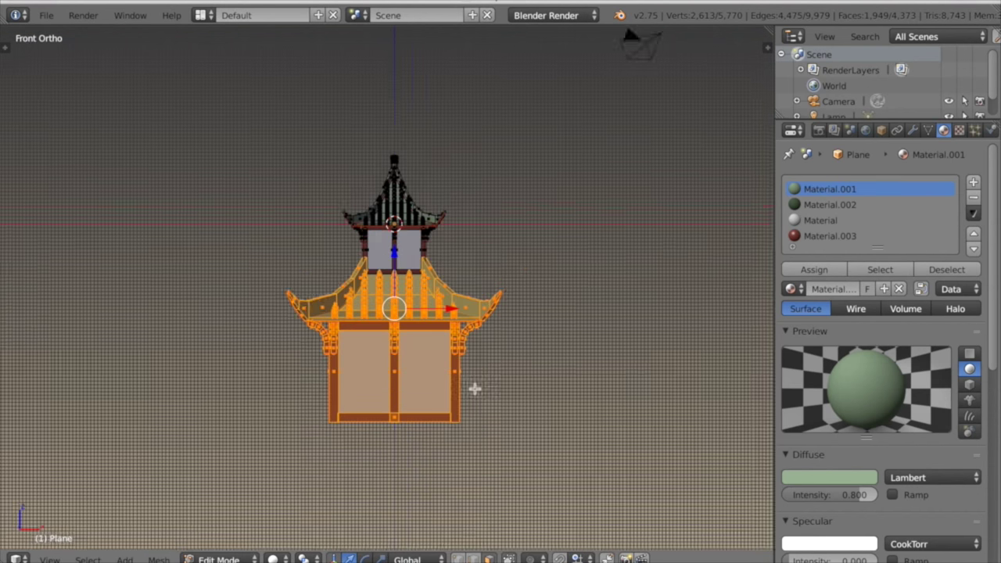
scroll(505, 310, up, 1)
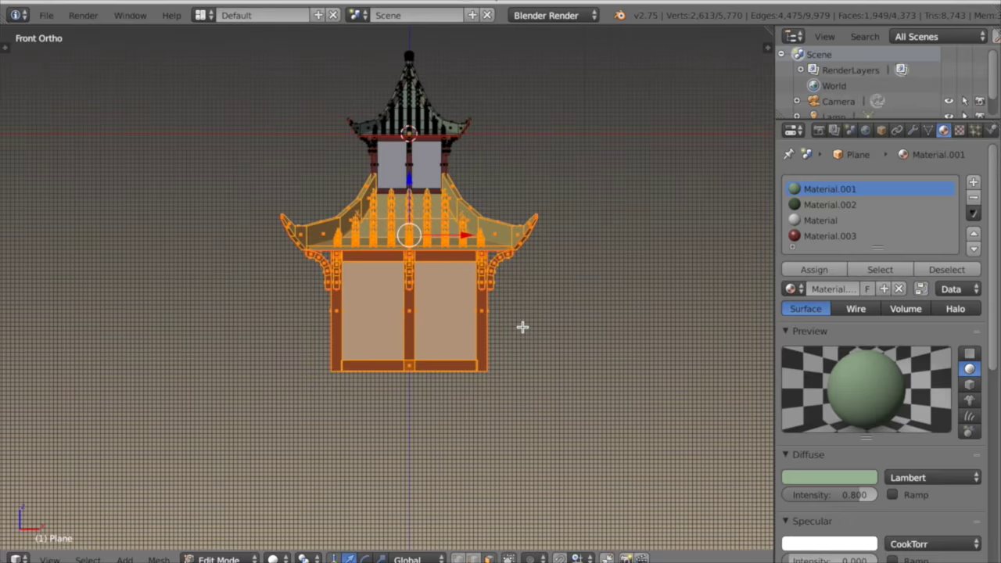
key(shift+d)
key(z)
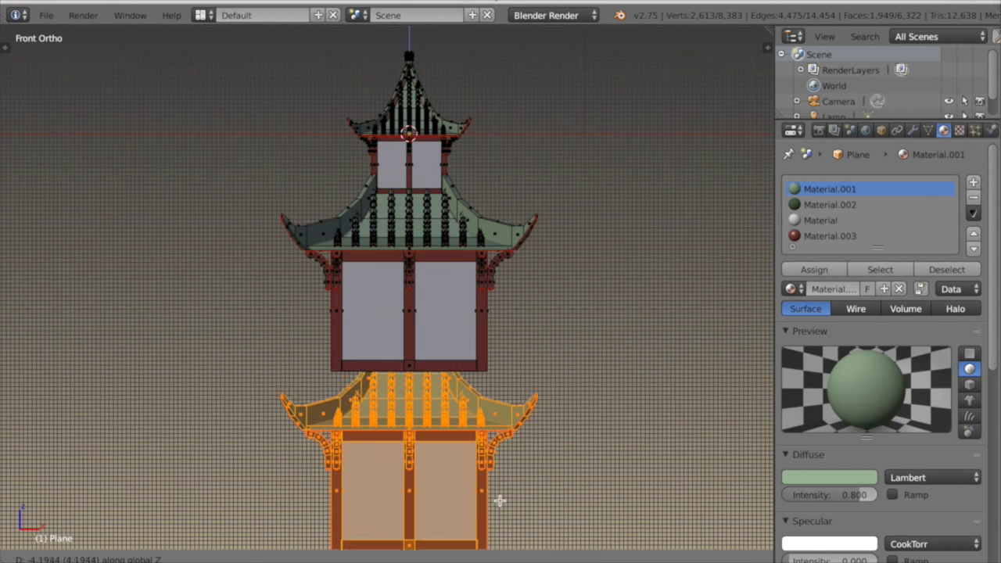
click(499, 501)
Scale up the third tier and lower it along Z so its roof sits beneath the second tier's walls.
scroll(509, 488, down, 2)
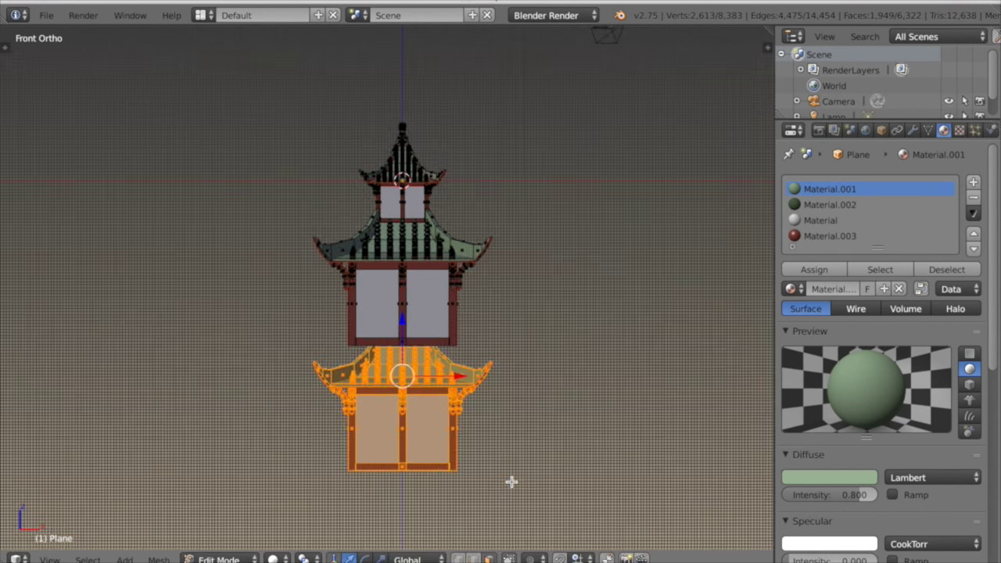
key(s)
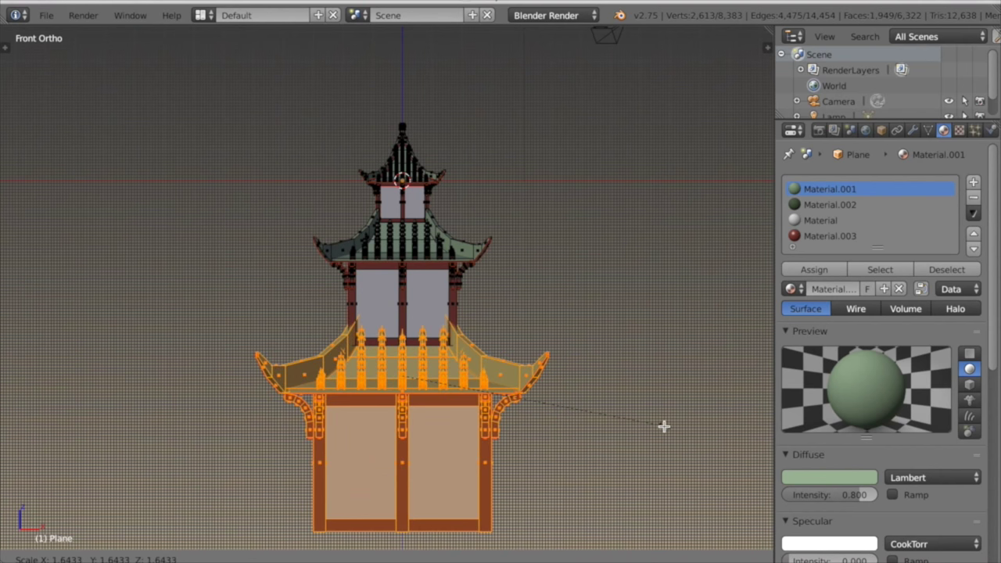
click(702, 438)
drag(405, 316, 453, 379)
Fine-tune the third tier's scale in a close perspective view so its roof meets the second tier's base beam.
shift+middle_drag(466, 418, 467, 328)
middle_drag(478, 381, 464, 417)
scroll(478, 400, up, 1)
key(KP_5)
scroll(483, 423, up, 7)
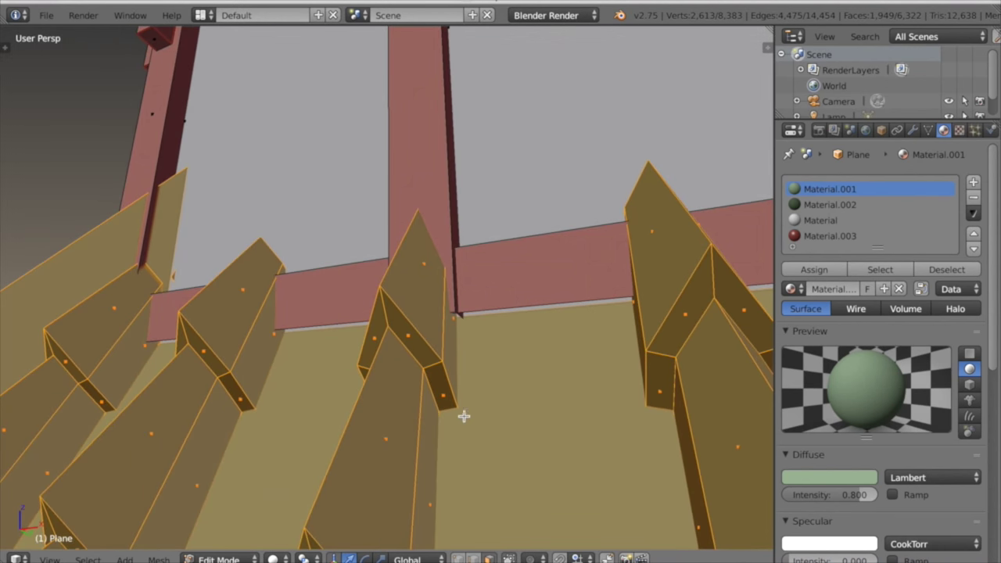
click(329, 322)
scroll(350, 340, down, 6)
Nudge the third tier slightly down along Z in the front orthographic view, and view the whole pagoda in Object Mode.
key(KP_1)
key(KP_5)
scroll(529, 368, up, 1)
shift+middle_drag(527, 369, 497, 324)
drag(410, 374, 411, 379)
key(Tab)
scroll(412, 381, down, 7)
middle_drag(412, 381, 439, 384)
scroll(438, 385, up, 2)
shift+middle_drag(439, 384, 435, 344)
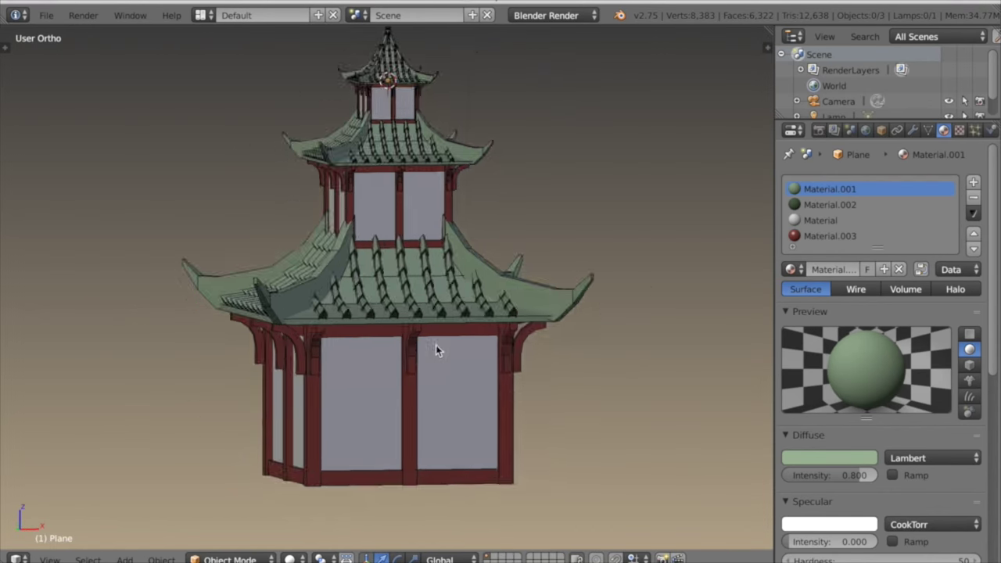
Select the bottom tier's front base beams and center post with its bracket, and delete their vertices.
key(KP_1)
key(Tab)
scroll(462, 384, up, 2)
key(a)
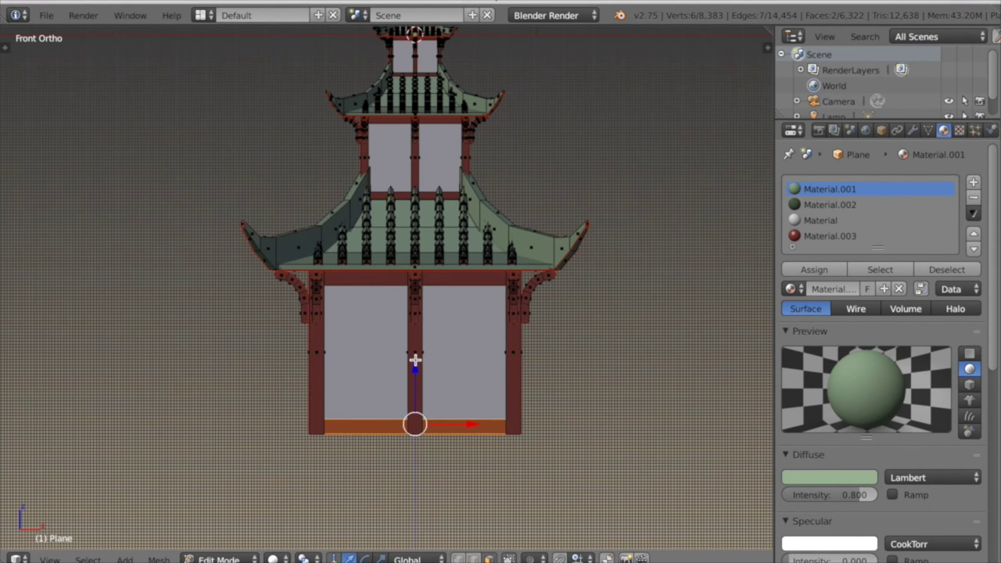
scroll(416, 359, up, 2)
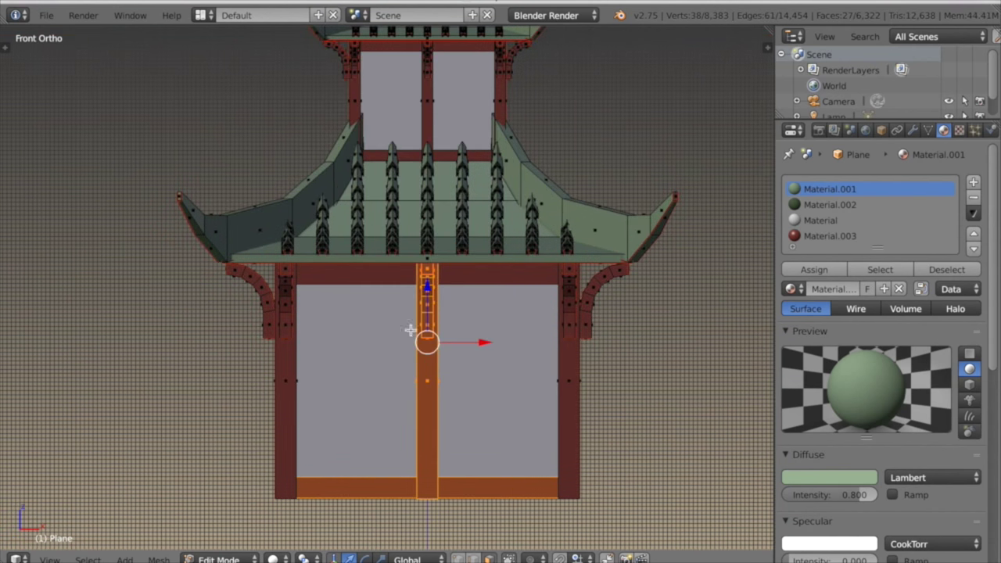
key(x)
click(396, 325)
scroll(409, 337, down, 4)
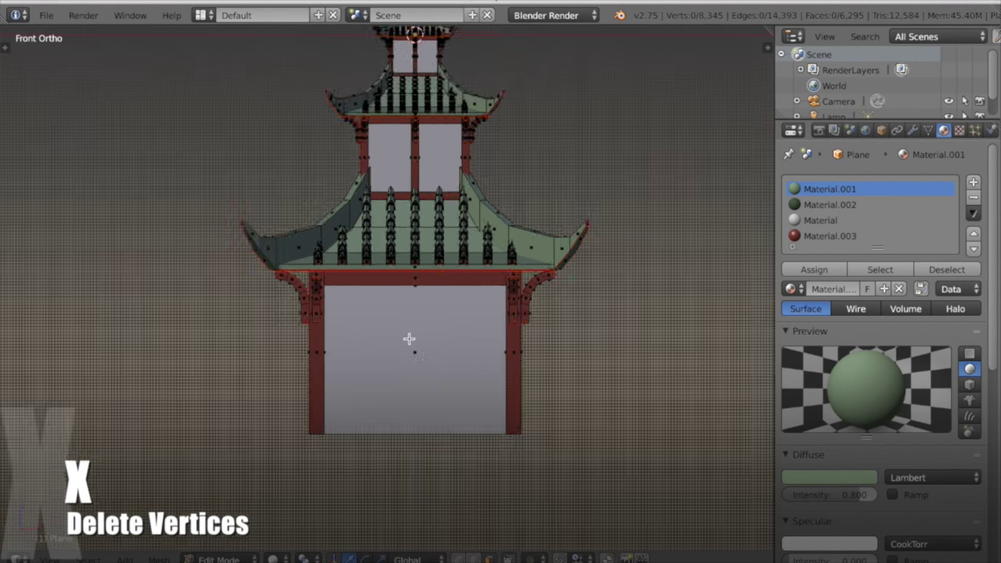
Select the bottom tier's bare front wall panel, invert the selection, and hide the rest of the pagoda.
mouse_move(464, 360)
middle_down()
mouse_move(431, 365)
mouse_move(516, 364)
mouse_move(454, 363)
middle_up()
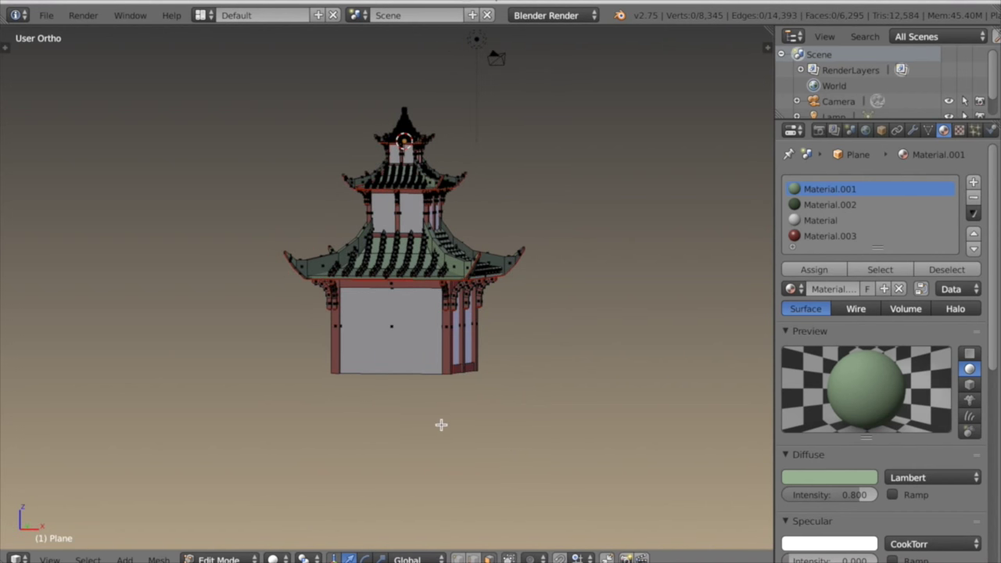
scroll(422, 423, up, 3)
middle_drag(396, 419, 433, 428)
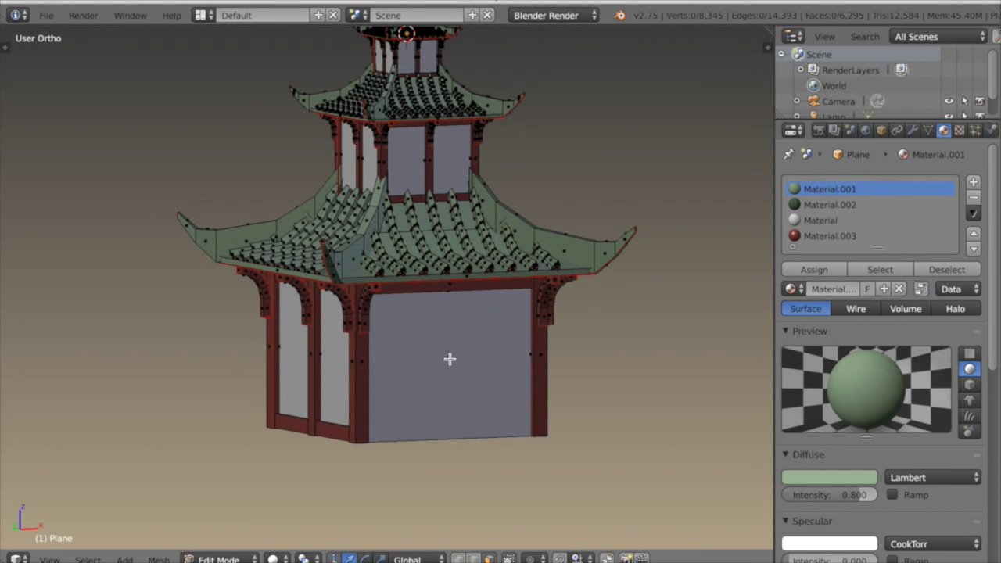
right_click(450, 358)
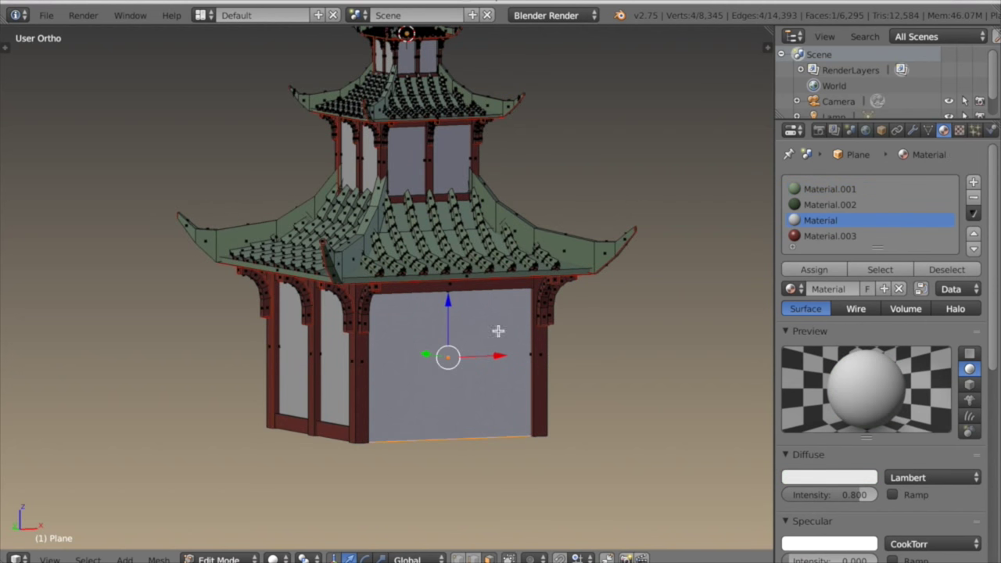
click(88, 559)
click(123, 489)
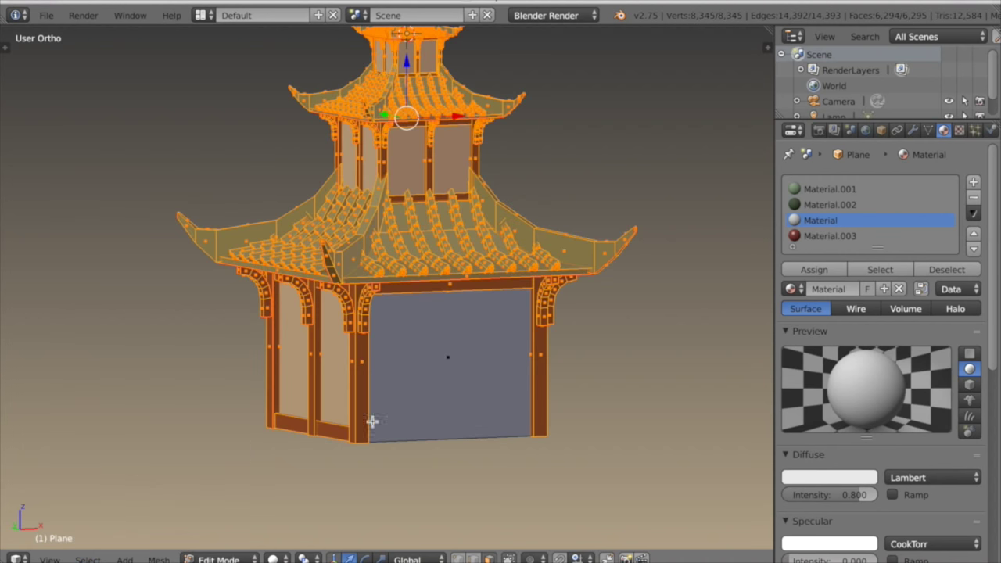
key(h)
Select the isolated wall panel's two vertical side edges and subdivide them to split the panel horizontally.
middle_drag(488, 420, 458, 417)
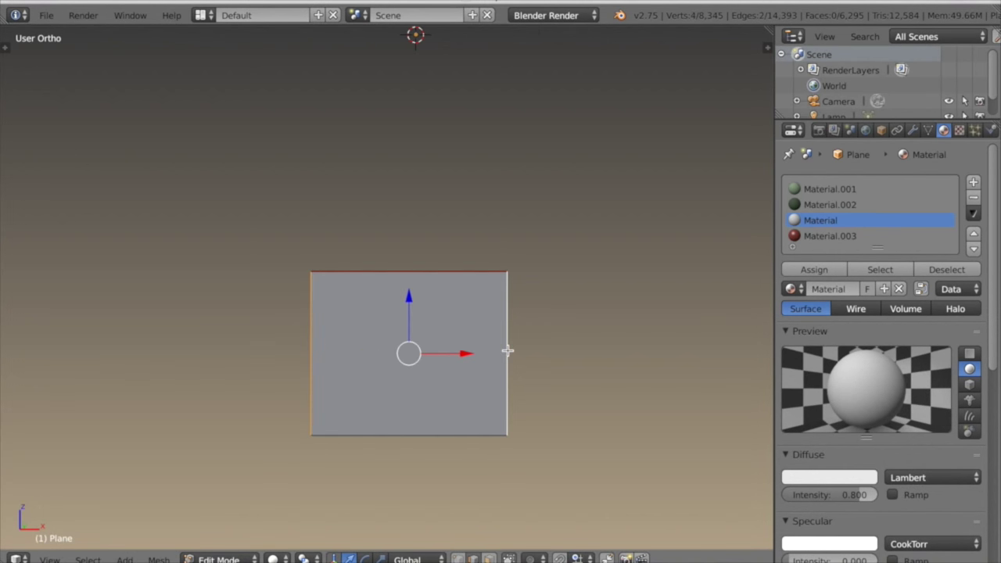
key(w)
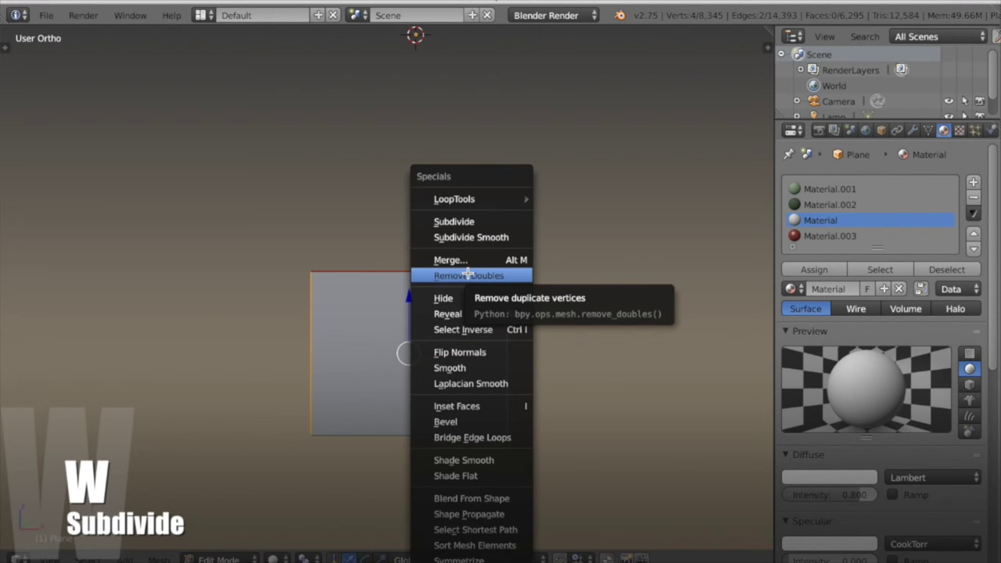
click(455, 222)
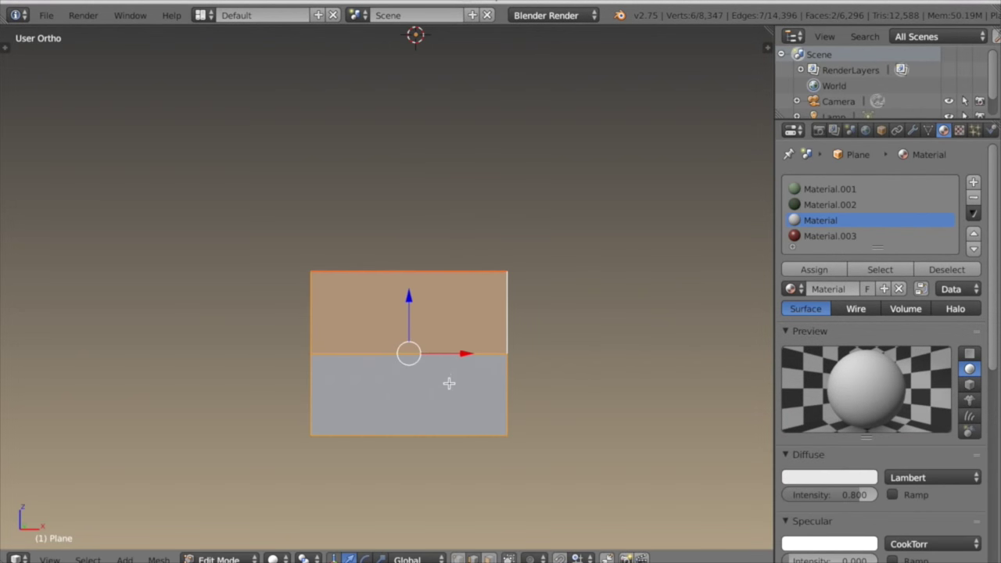
Select the wall panel's bottom edge and subdivide it once.
scroll(446, 384, up, 1)
right_click(373, 463)
key(w)
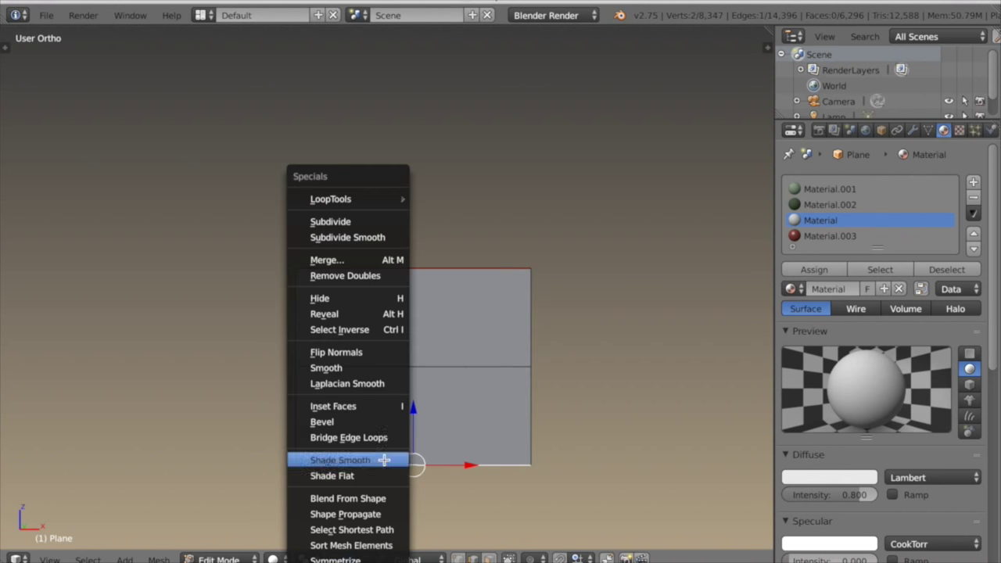
click(336, 222)
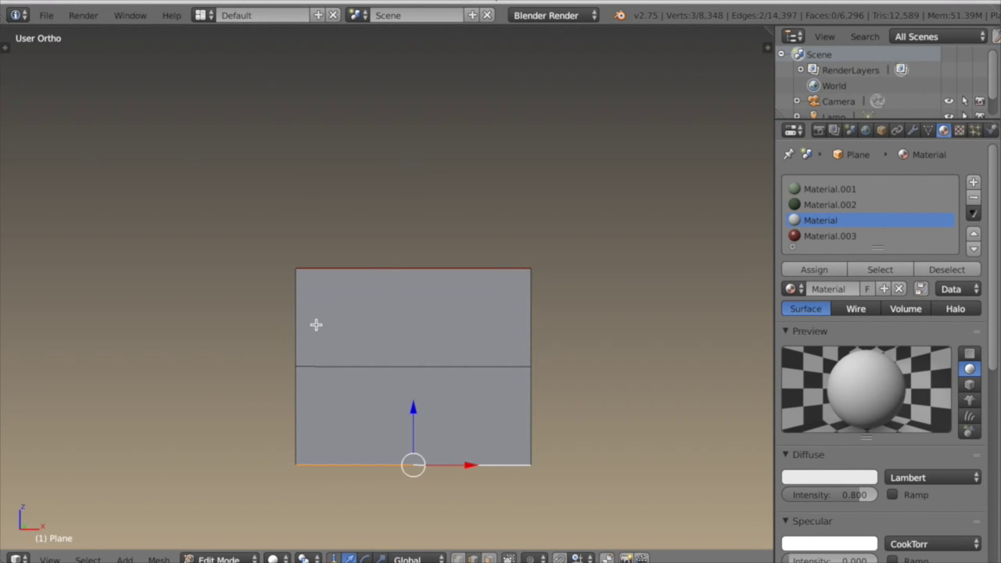
Subdivide the wall panel's bottom edge and its middle horizontal edge with 2 cuts each.
key(t)
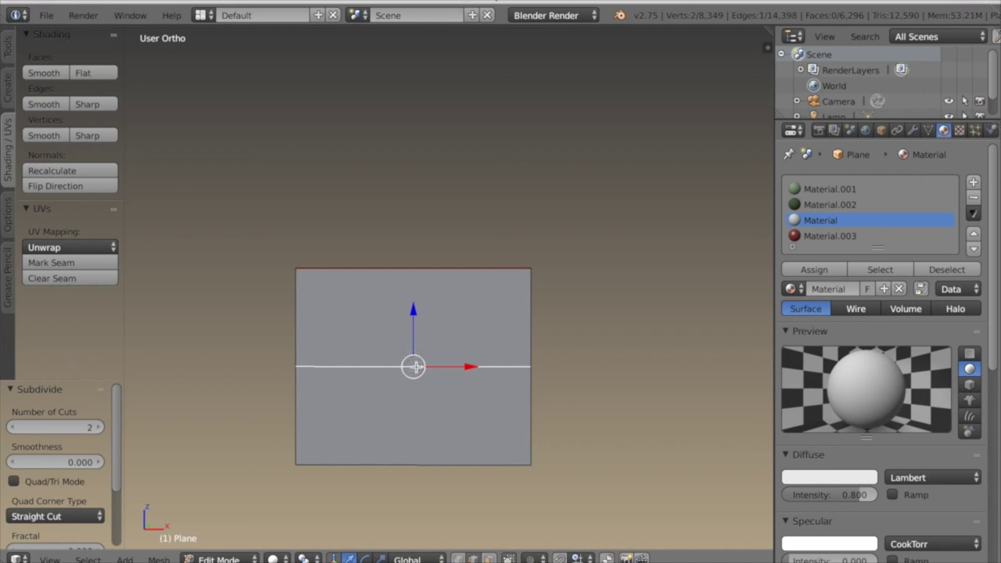
key(w)
click(403, 221)
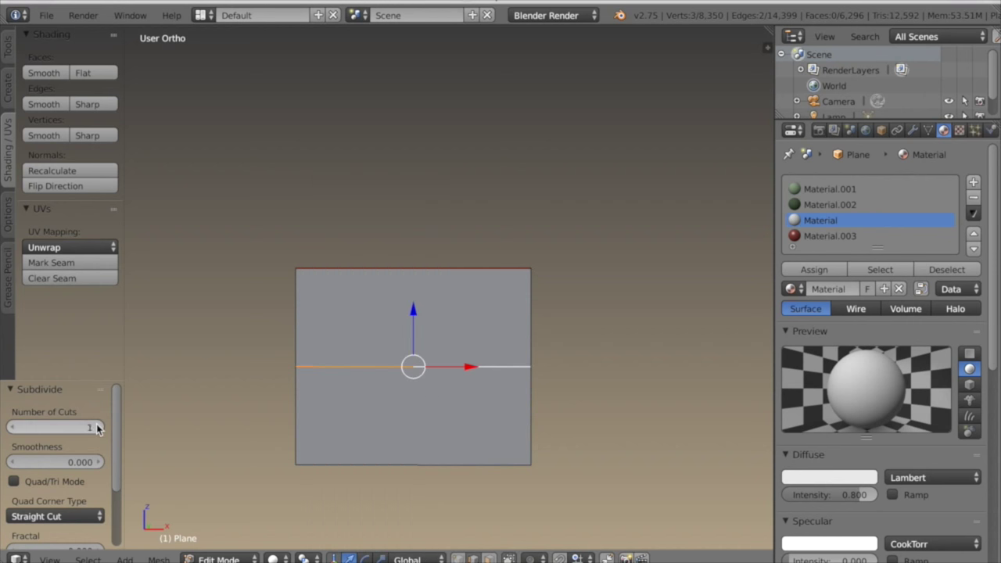
Connect the matching new vertices on the bottom and middle edges to form the doorway's two vertical edges.
right_click(377, 465)
shift+right_click(373, 366)
key(j)
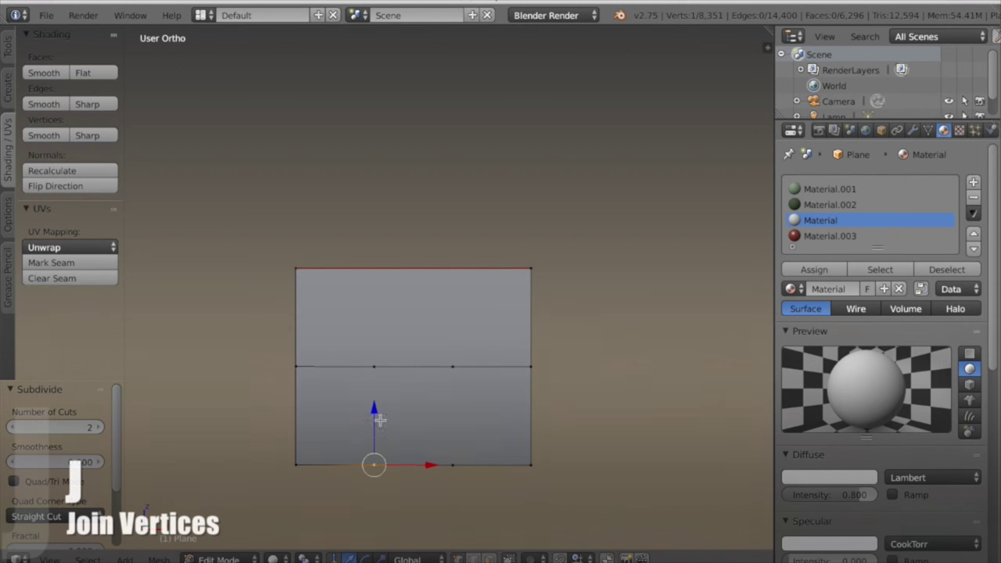
right_click(452, 465)
shift+right_click(455, 364)
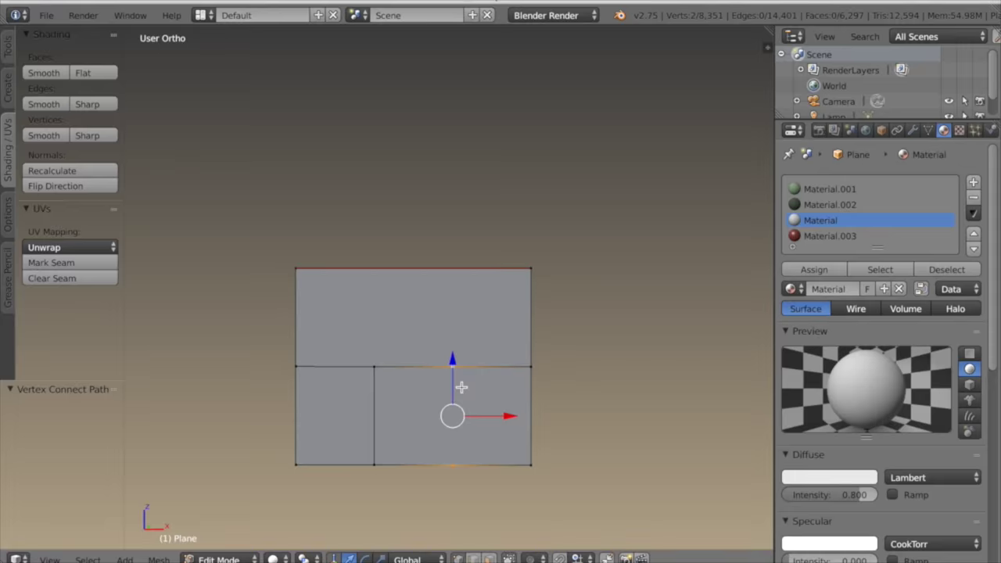
middle_drag(474, 412, 470, 417)
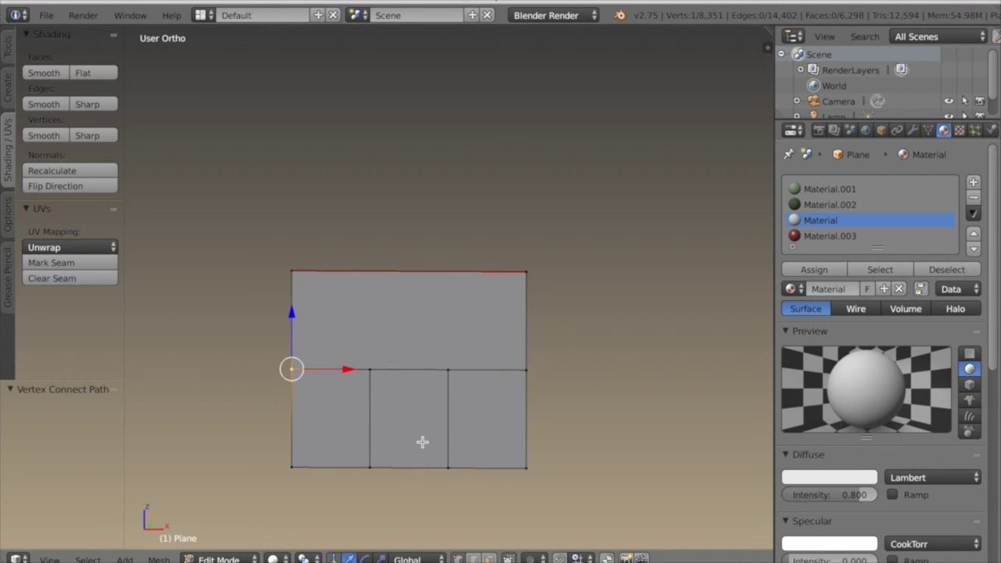
Slide the middle edge's two outer vertices up the panel sides onto the top corners.
key(g)
key(g)
click(428, 309)
key(g)
key(g)
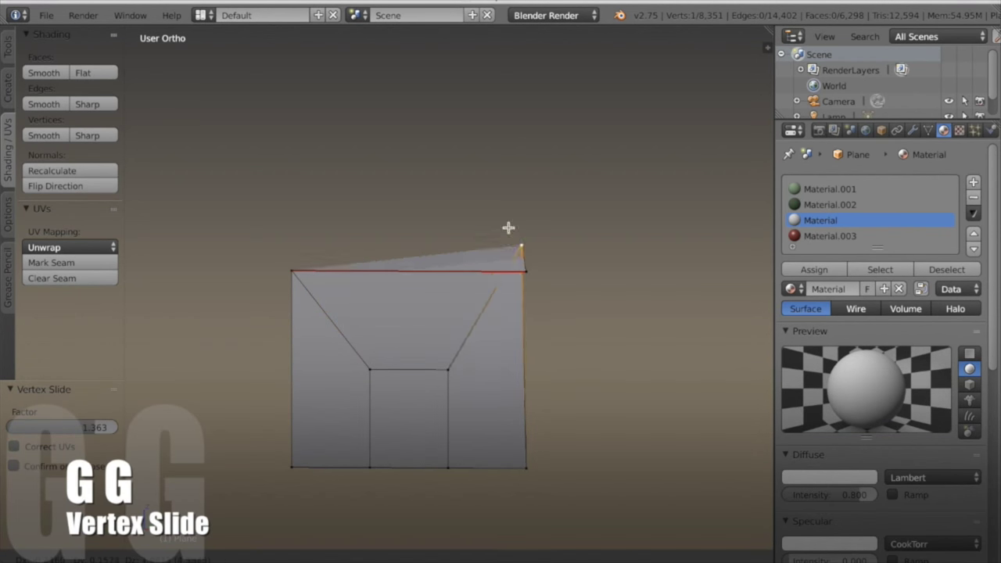
key(Escape)
key(g)
key(g)
click(538, 244)
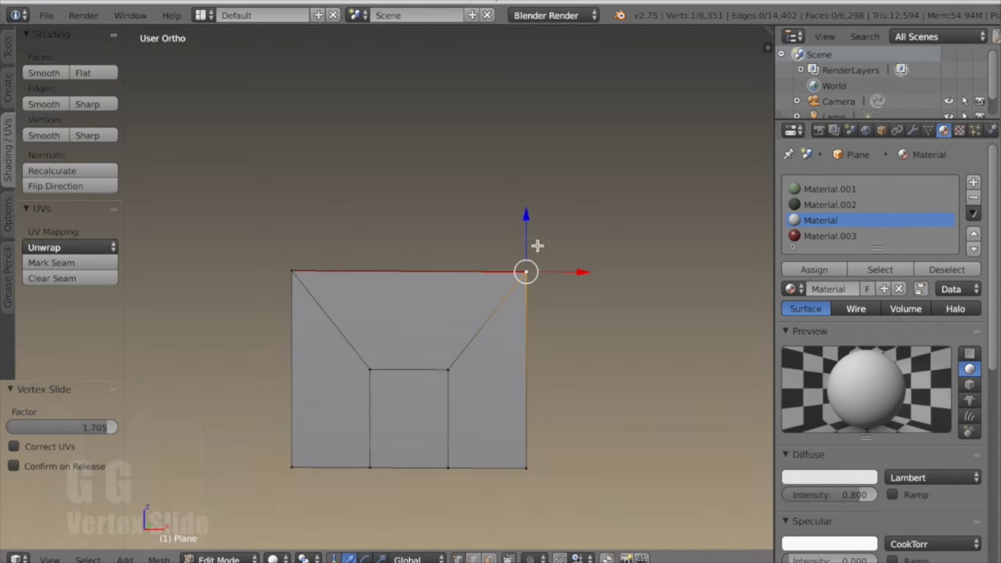
Select the whole visible wall panel and remove its duplicate vertices.
key(a)
key(a)
key(w)
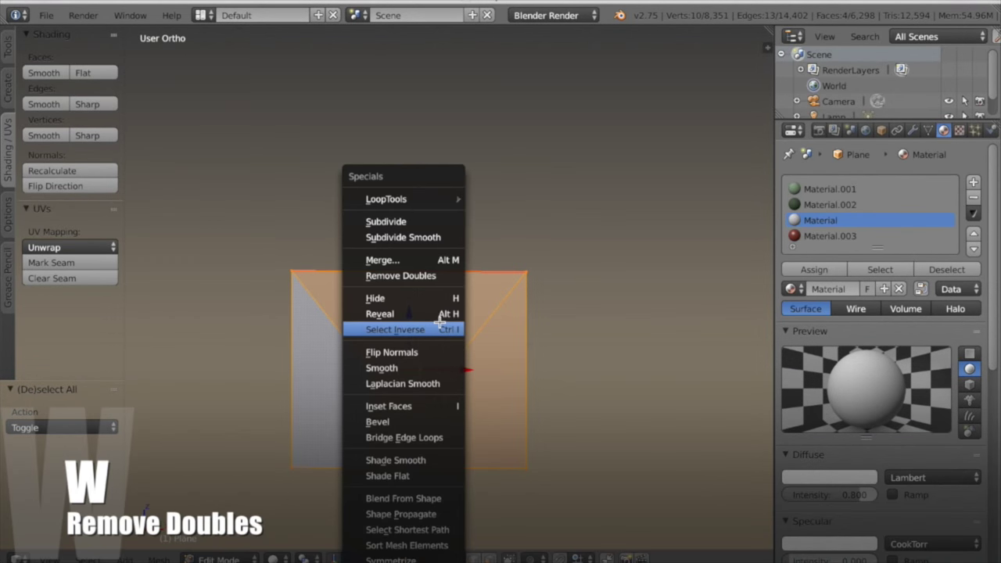
click(415, 275)
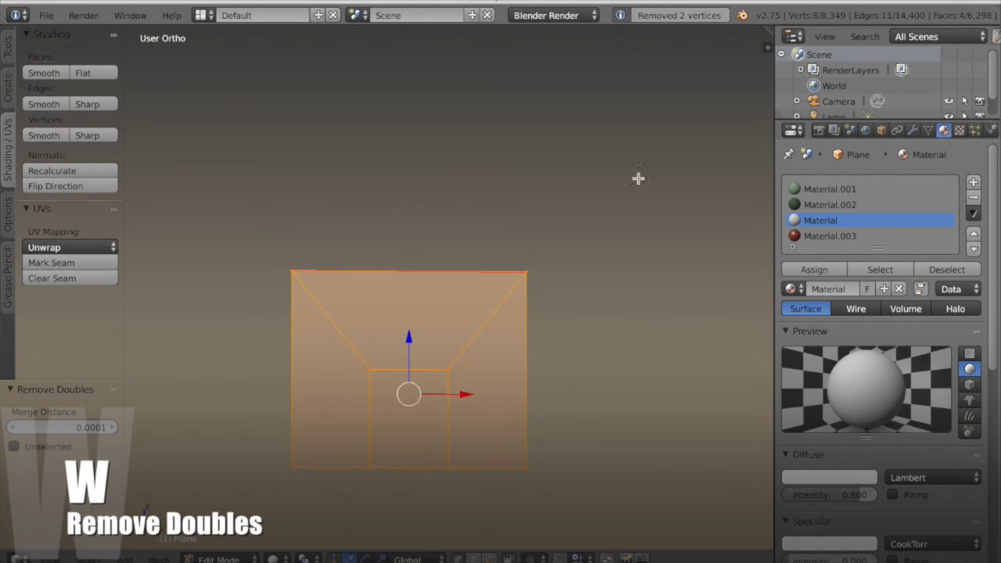
key(a)
scroll(406, 470, down, 1)
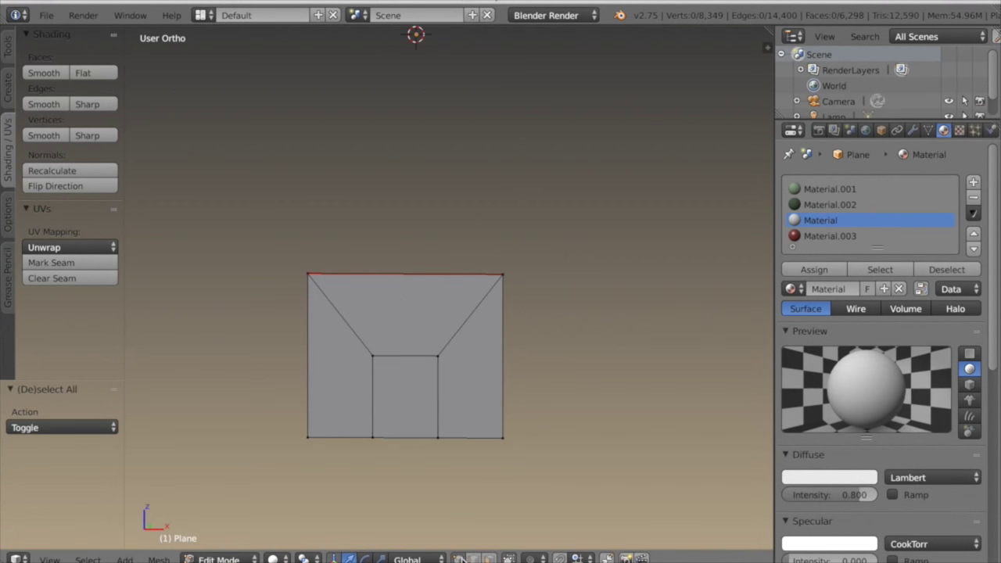
Select the central doorway face and extrude it inward to form a recess.
click(487, 560)
middle_drag(382, 438, 382, 486)
right_click(397, 432)
key(KP_5)
key(e)
click(340, 500)
Reveal the hidden rest of the pagoda and clear the selection.
key(a)
key(a)
key(alt+h)
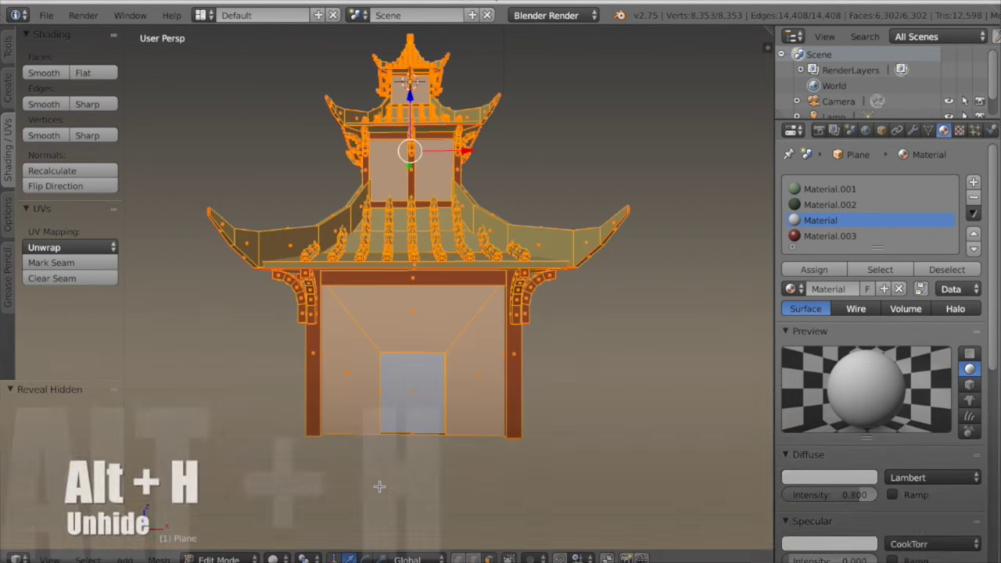
middle_drag(371, 490, 449, 468)
key(a)
Select the recessed door face and mark its border edges as a seam.
scroll(449, 468, up, 2)
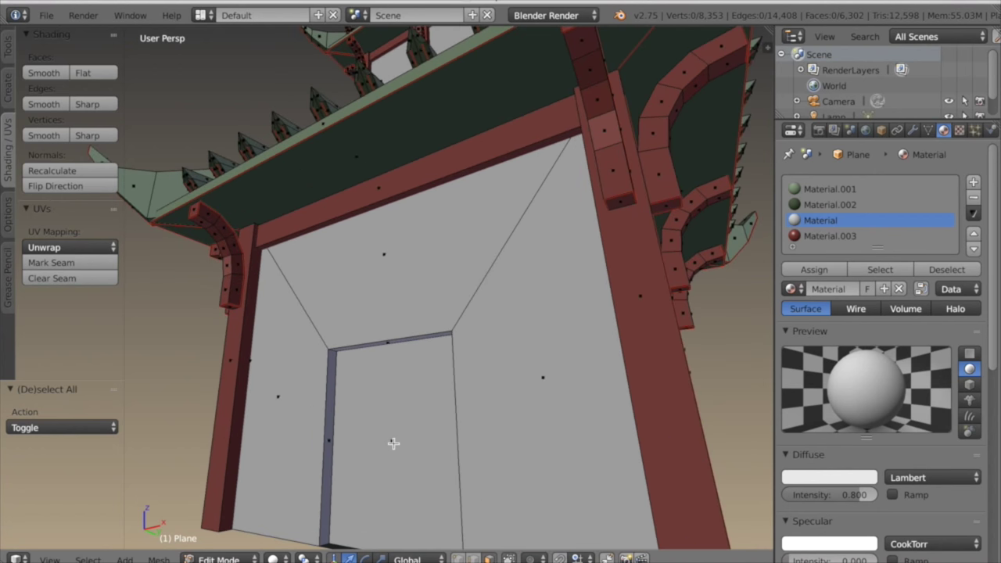
right_click(377, 469)
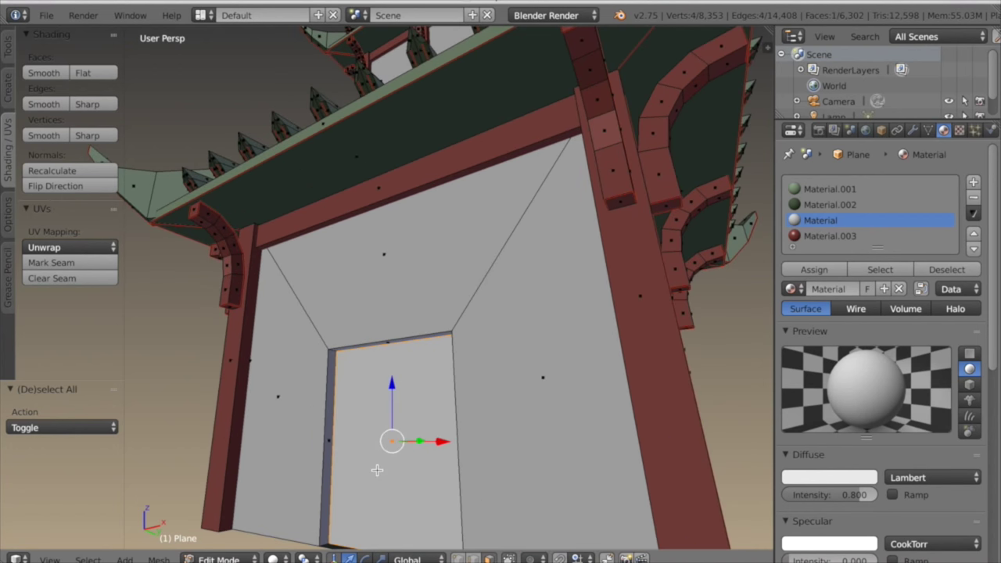
key(ctrl+e)
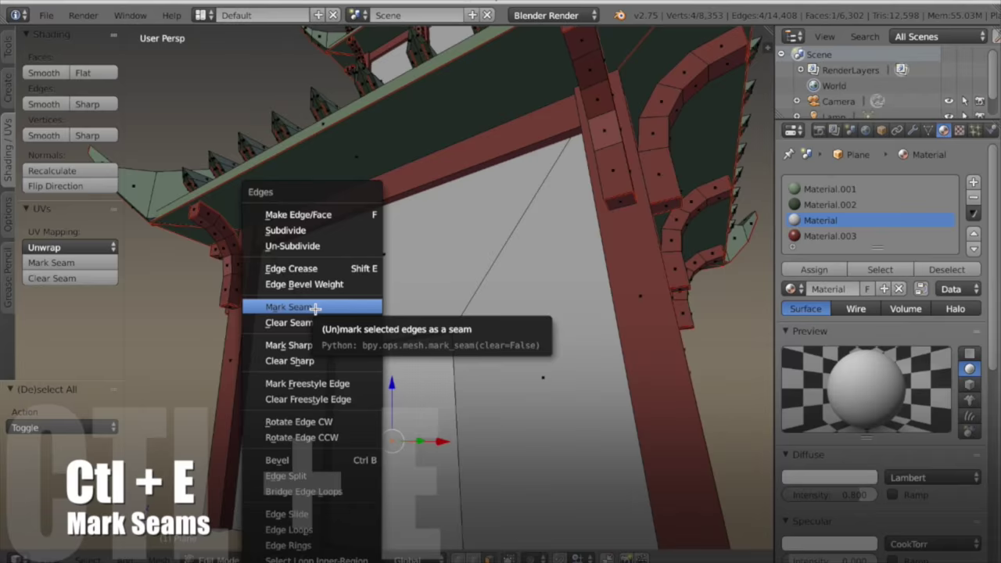
click(315, 308)
Select the narrow floor face under the door recess and delete it.
middle_drag(366, 439, 422, 497)
shift+middle_drag(422, 497, 367, 447)
scroll(416, 395, up, 1)
right_click(417, 418)
key(x)
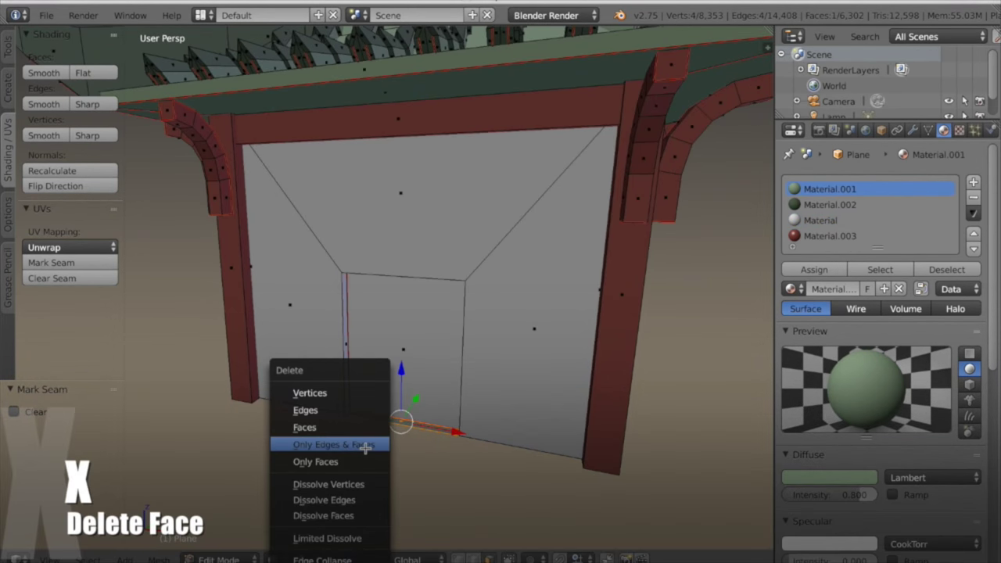
click(313, 430)
mouse_move(353, 438)
middle_down()
mouse_move(339, 418)
mouse_move(350, 421)
middle_up()
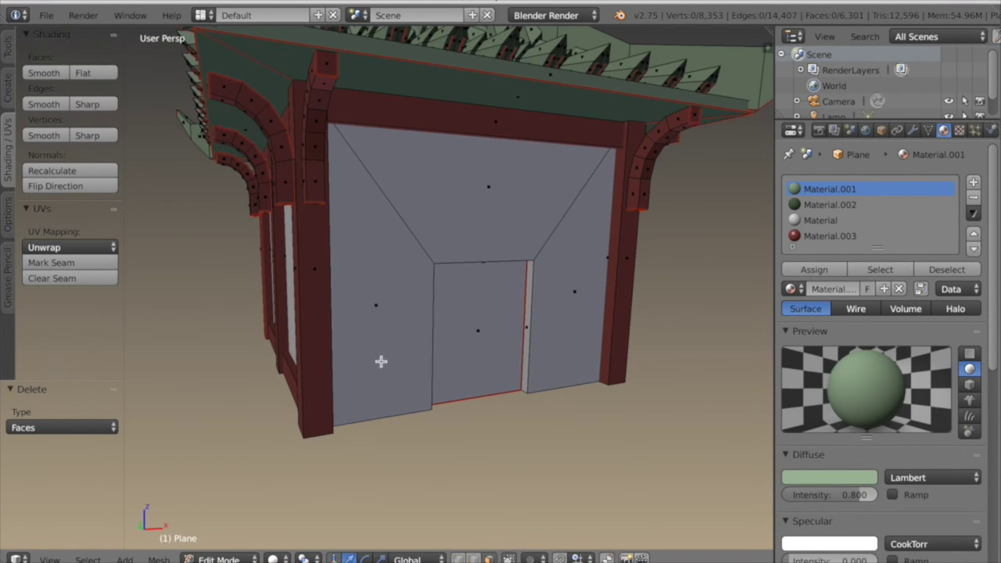
Select the three front wall faces around the doorway and deselect the two diagonal edges between them.
right_click(381, 352)
shift+right_click(425, 232)
shift+right_click(563, 264)
middle_drag(564, 264, 444, 391)
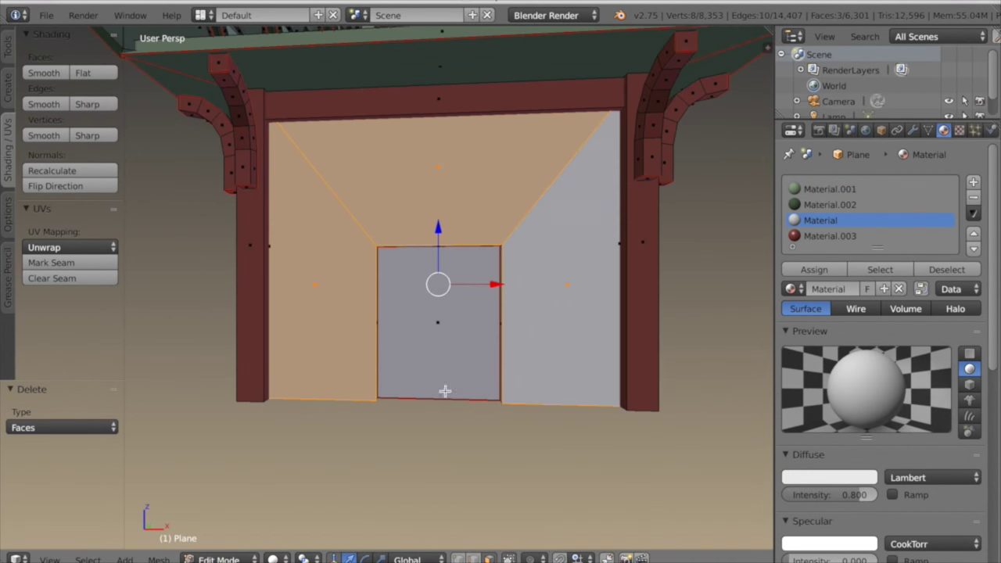
shift+right_click(353, 215)
shift+right_click(517, 211)
middle_drag(499, 312, 493, 342)
Check the outline selection in wireframe, mark the wall's outer and doorway edges as seams, and restore solid shading.
key(z)
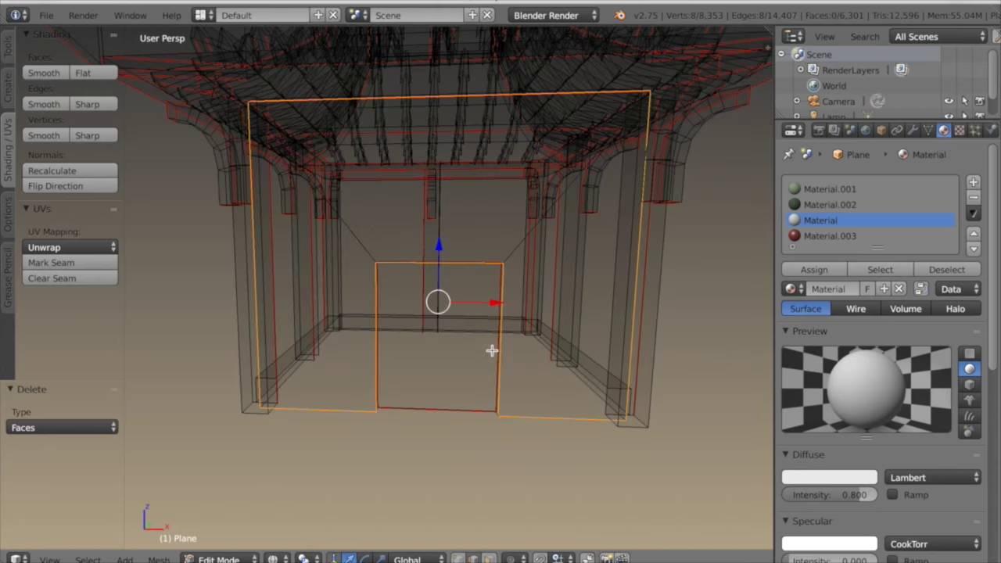
scroll(455, 467, down, 1)
mouse_move(456, 468)
middle_down()
mouse_move(441, 464)
mouse_move(467, 465)
middle_up()
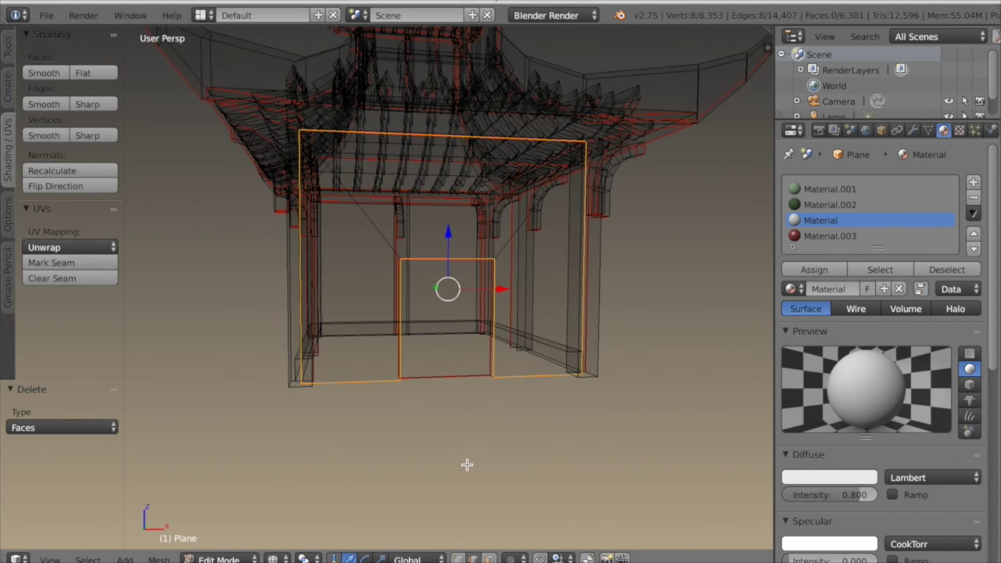
key(ctrl+e)
click(430, 306)
mouse_move(431, 376)
middle_down()
mouse_move(465, 402)
mouse_move(436, 402)
middle_up()
key(z)
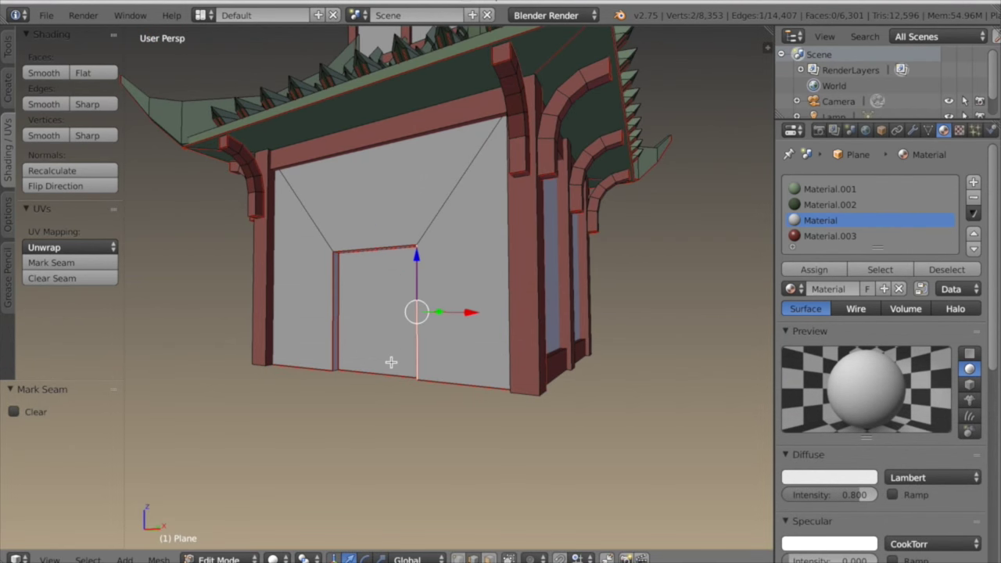
middle_drag(391, 362, 455, 501)
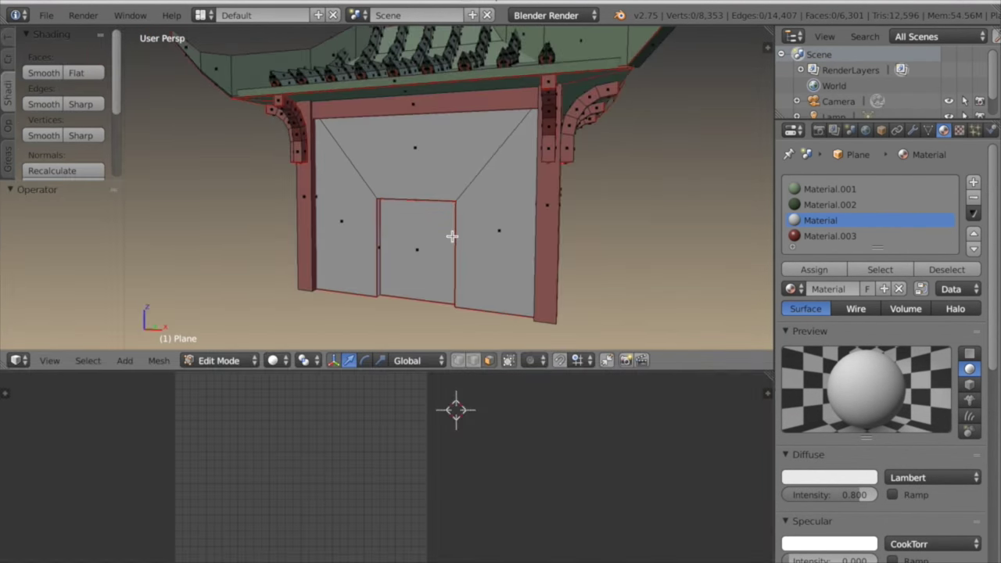
Select the door face, unpin its UVs, and unwrap it.
right_click(451, 237)
key(a)
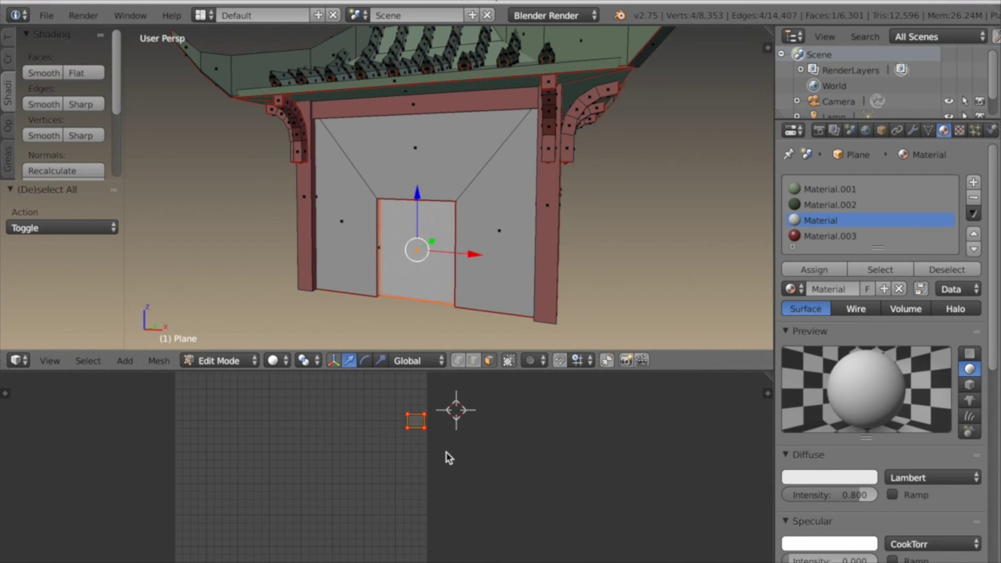
key(u)
key(alt+p)
middle_drag(500, 329, 485, 282)
key(u)
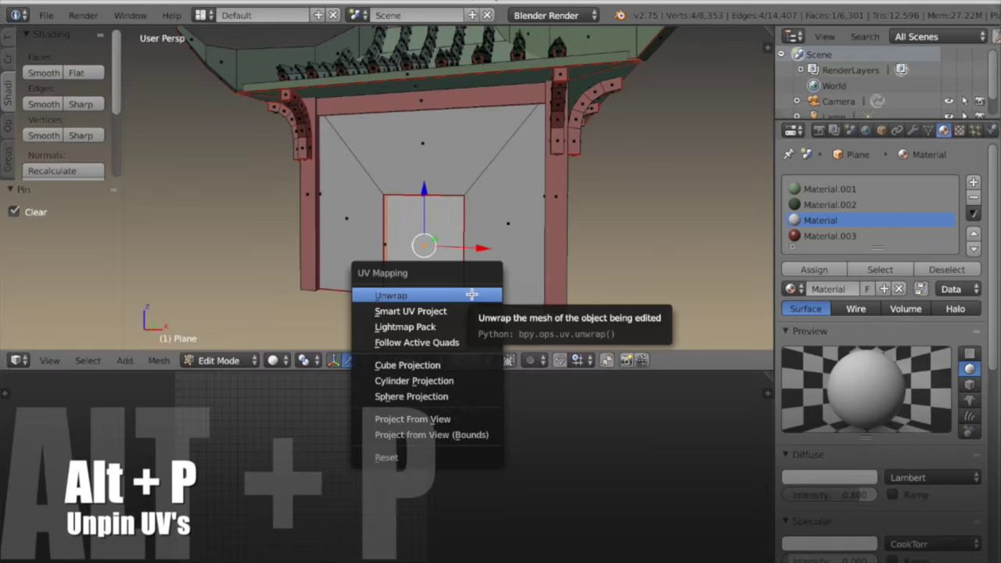
click(472, 294)
Scale down the door face's UV island and move it outside the UV square.
key(s)
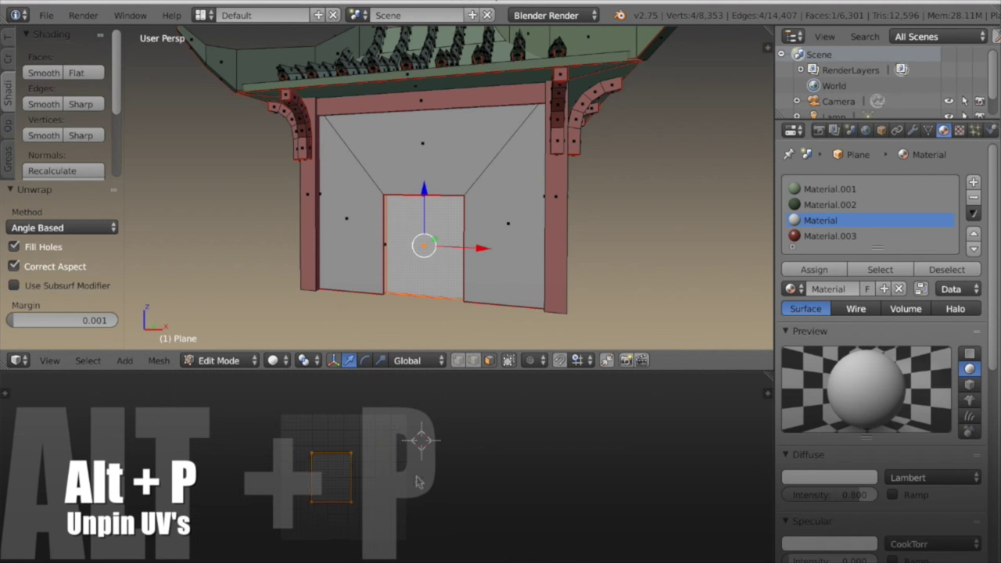
click(401, 483)
key(g)
click(534, 476)
Select the three front wall faces around the doorway and unwrap them together.
right_click(330, 214)
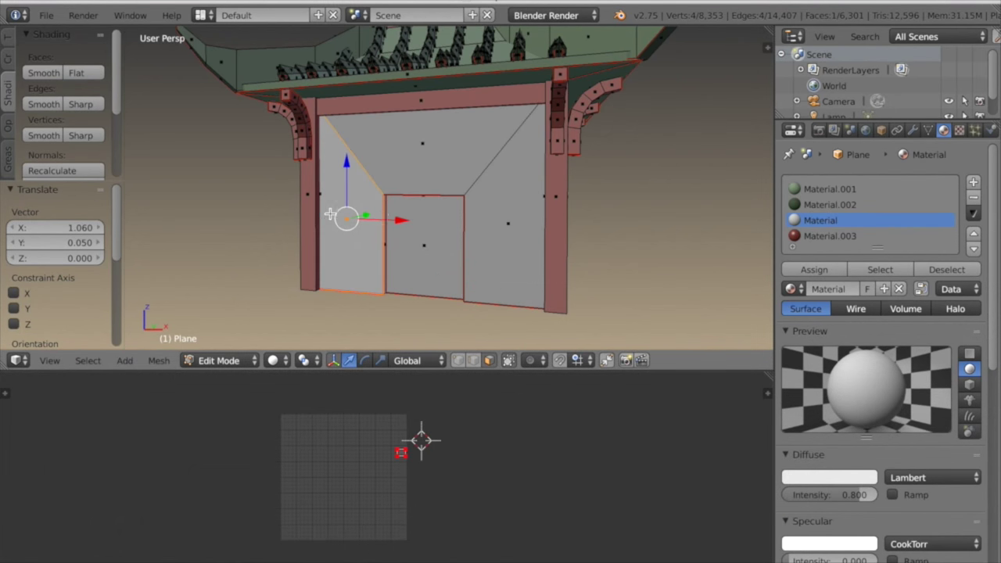
shift+right_click(410, 155)
shift+right_click(487, 242)
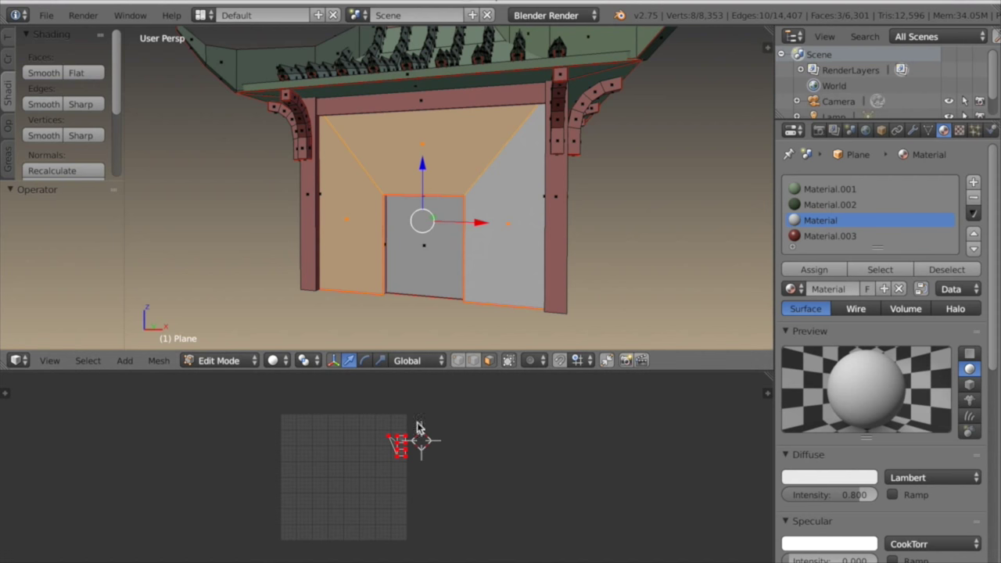
key(a)
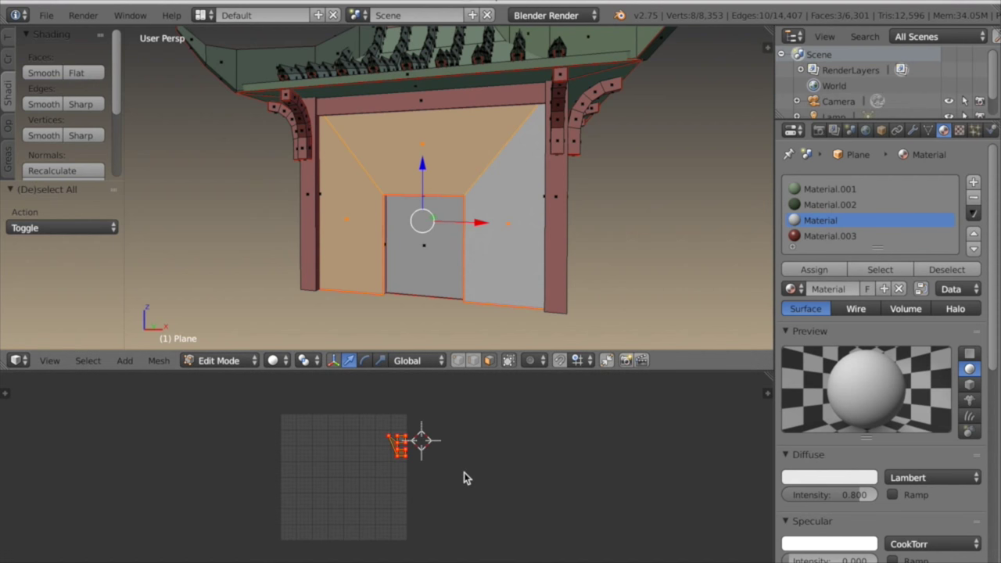
key(u)
click(446, 288)
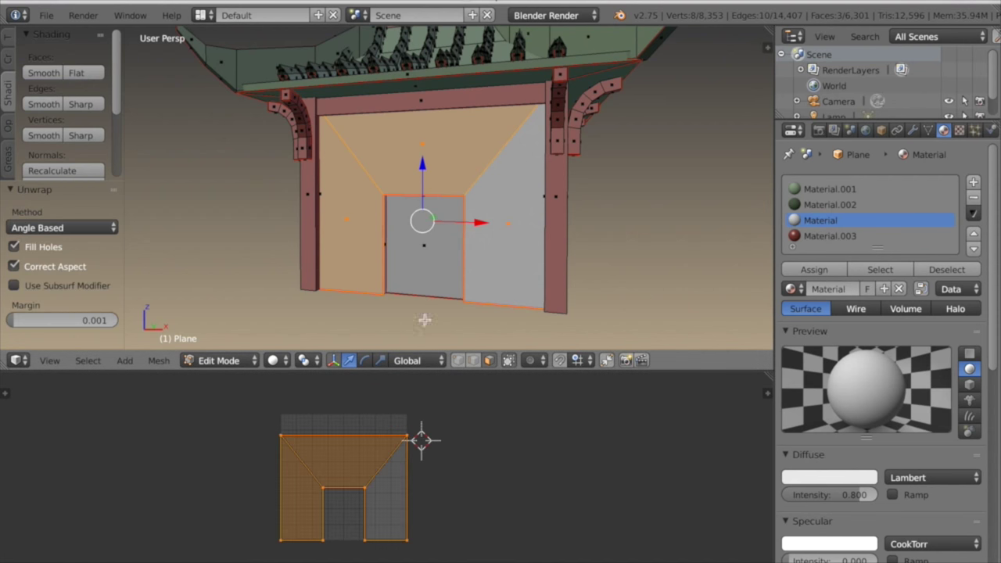
Move the wall's UV island outside the UV square and scale it down.
scroll(416, 494, up, 1)
middle_drag(416, 490, 380, 464)
scroll(381, 464, down, 1)
key(g)
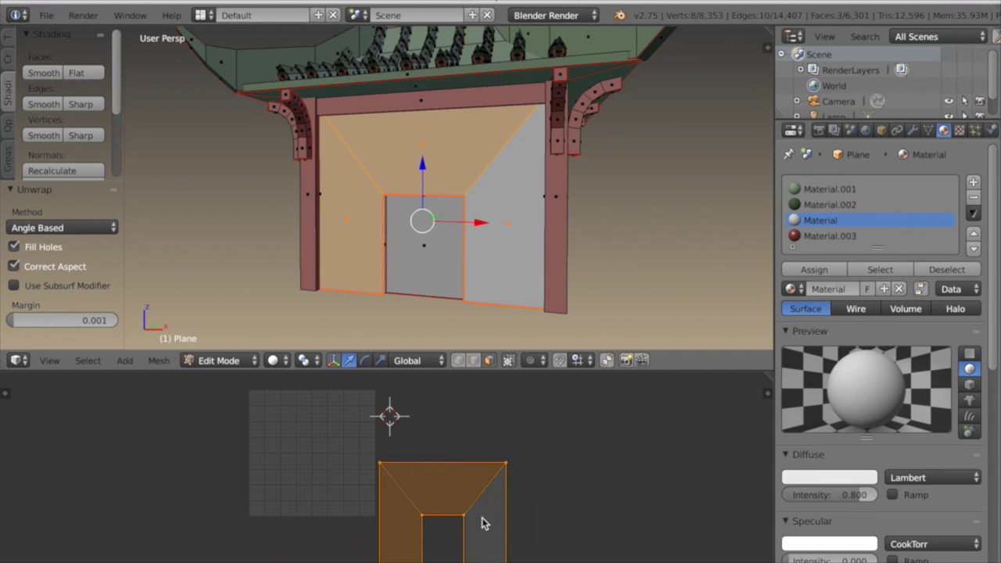
click(503, 523)
key(s)
click(549, 521)
Select the narrow faces lining the door recess, unpin their UVs, and unwrap them.
scroll(408, 244, up, 4)
middle_drag(406, 253, 458, 208)
alt+right_click(350, 155)
alt+right_click(346, 158)
scroll(353, 168, down, 4)
scroll(420, 455, up, 1)
key(a)
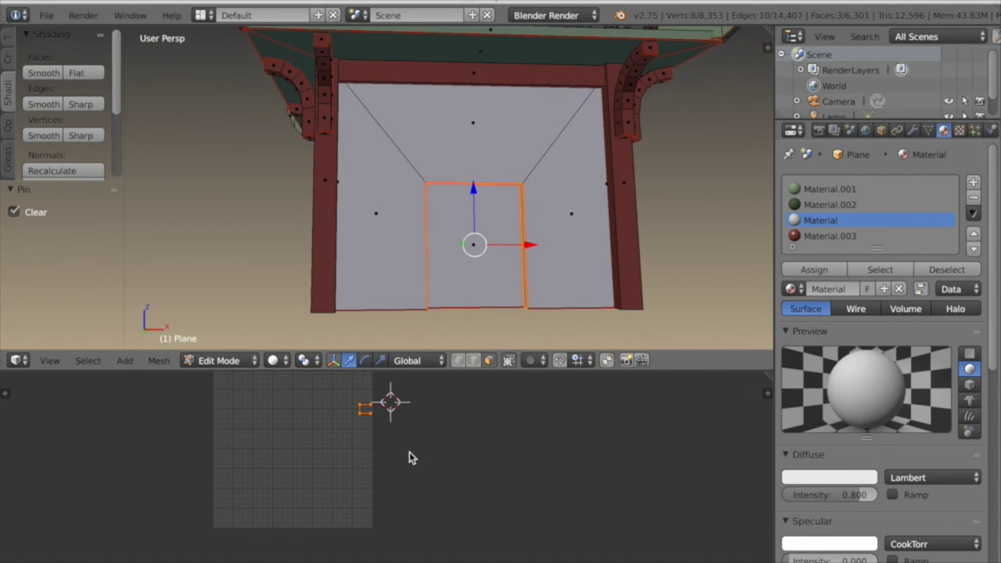
key(u)
click(507, 232)
Select the whole mesh to show all UVs, and move the front wall island into the UV square's lower-right area.
key(a)
key(a)
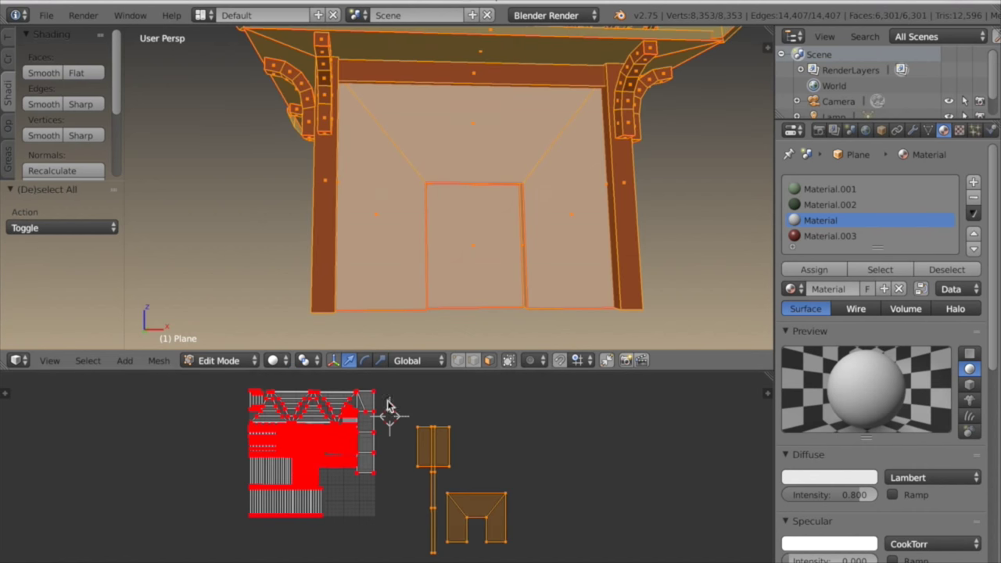
scroll(387, 398, up, 4)
scroll(383, 397, down, 2)
middle_drag(518, 507, 530, 481)
key(a)
key(l)
key(g)
click(439, 474)
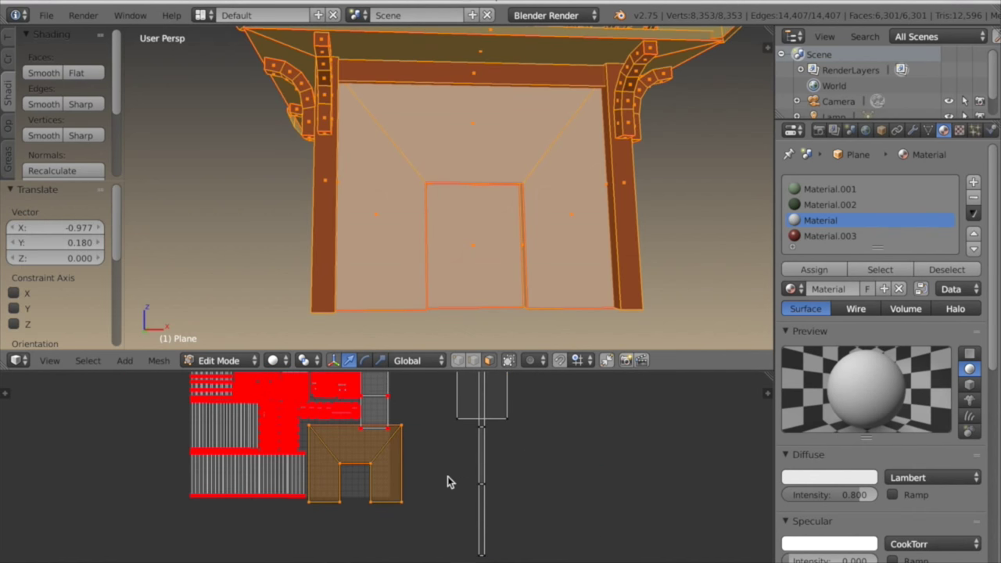
Shrink the front wall's UV island and fit it into the UV square's lower-right corner.
key(s)
click(477, 477)
scroll(469, 477, up, 2)
key(g)
click(452, 489)
scroll(485, 471, down, 1)
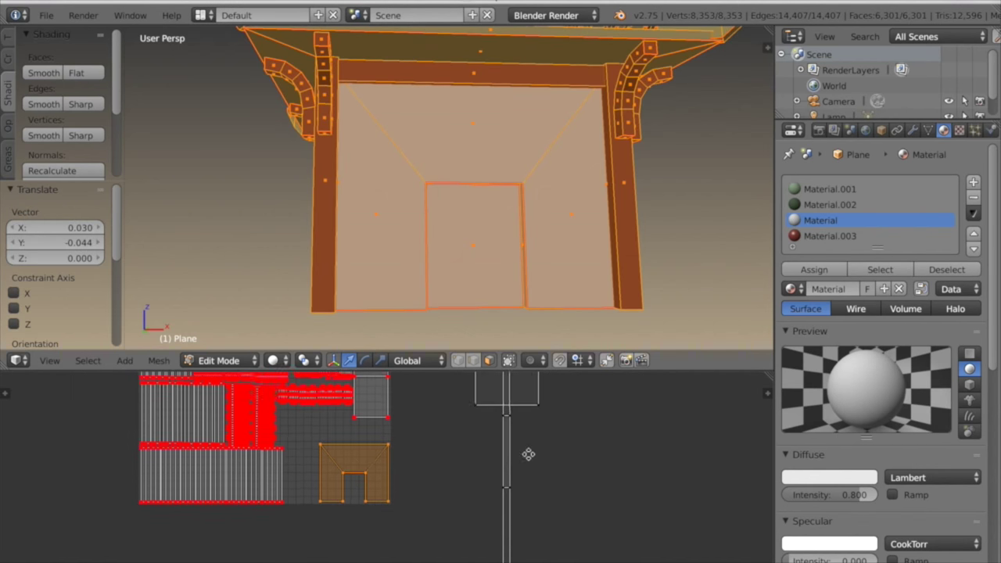
middle_drag(528, 453, 523, 509)
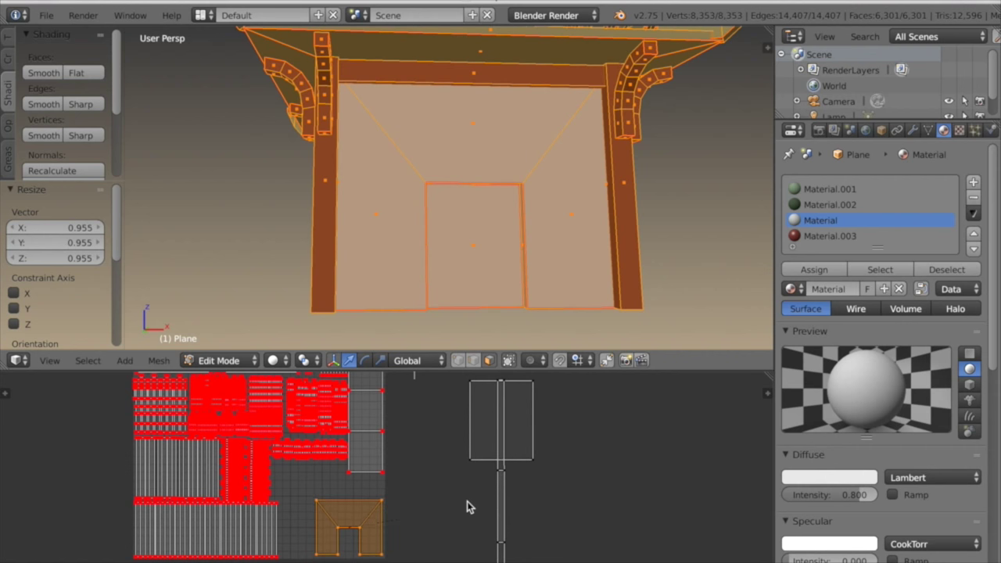
Scale the door face's UV island to about 0.455 and place it in the gap beside the wall island.
right_click(528, 462)
key(s)
click(447, 526)
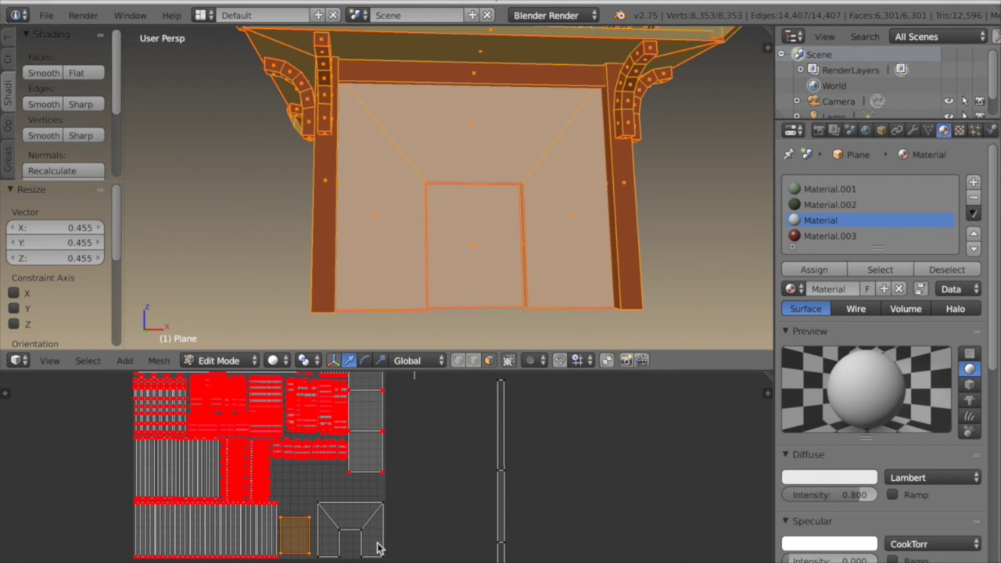
Rotate the door recess strip's UV island 90 degrees, scale it to about 0.441, and place it just above the front wall island.
scroll(501, 485, down, 2)
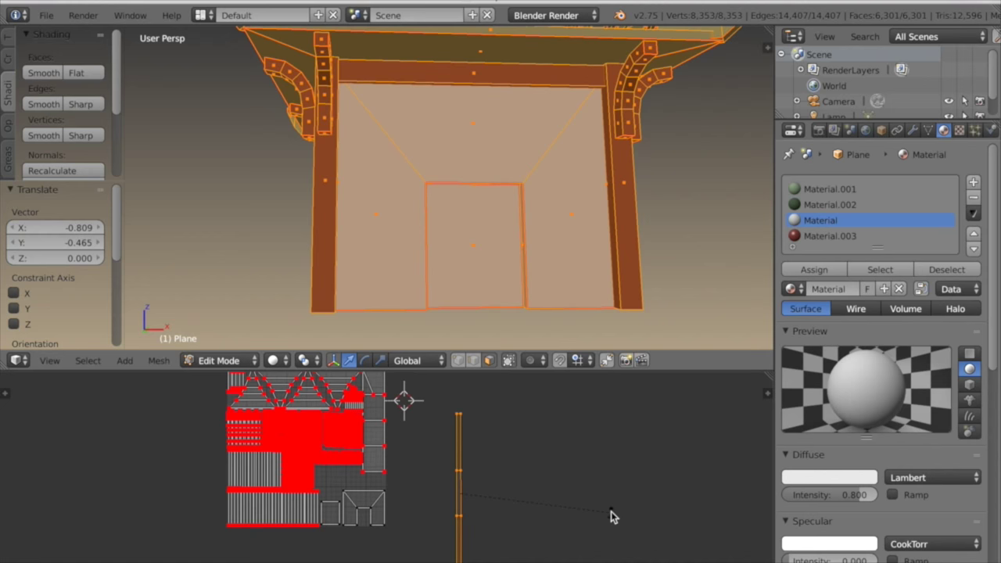
text(90)
key(Return)
click(536, 532)
scroll(532, 534, up, 2)
middle_drag(531, 534, 558, 472)
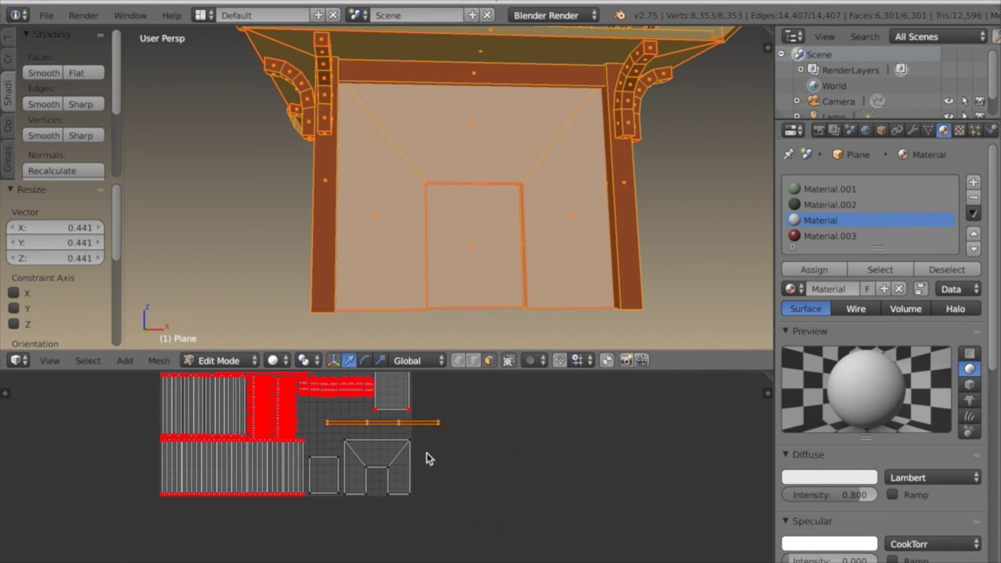
click(398, 461)
scroll(388, 470, up, 5)
middle_drag(386, 449, 553, 524)
key(g)
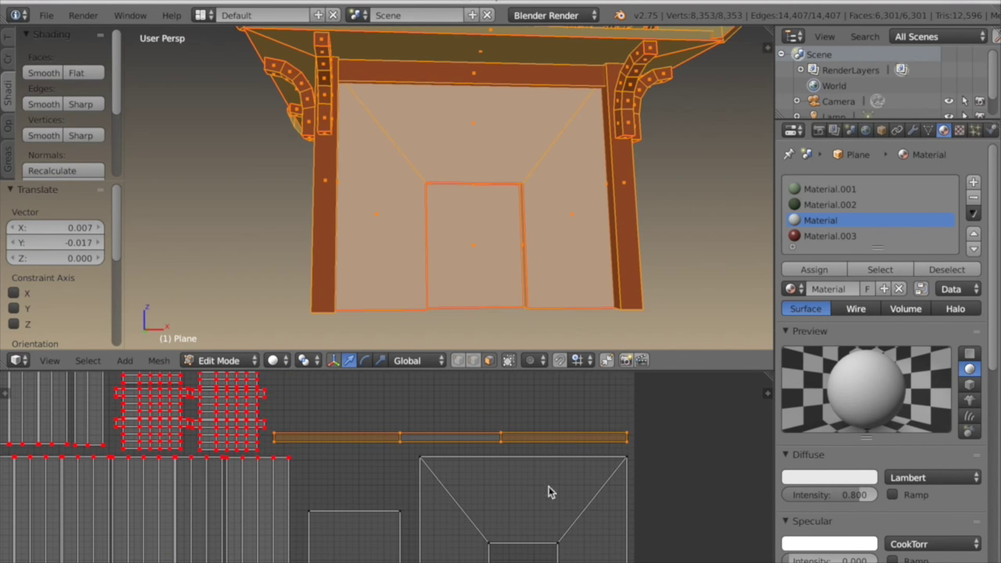
Pin the UVs of the recess strip, front wall and door islands.
key(p)
right_click(529, 491)
key(p)
right_click(397, 521)
key(p)
scroll(462, 477, down, 4)
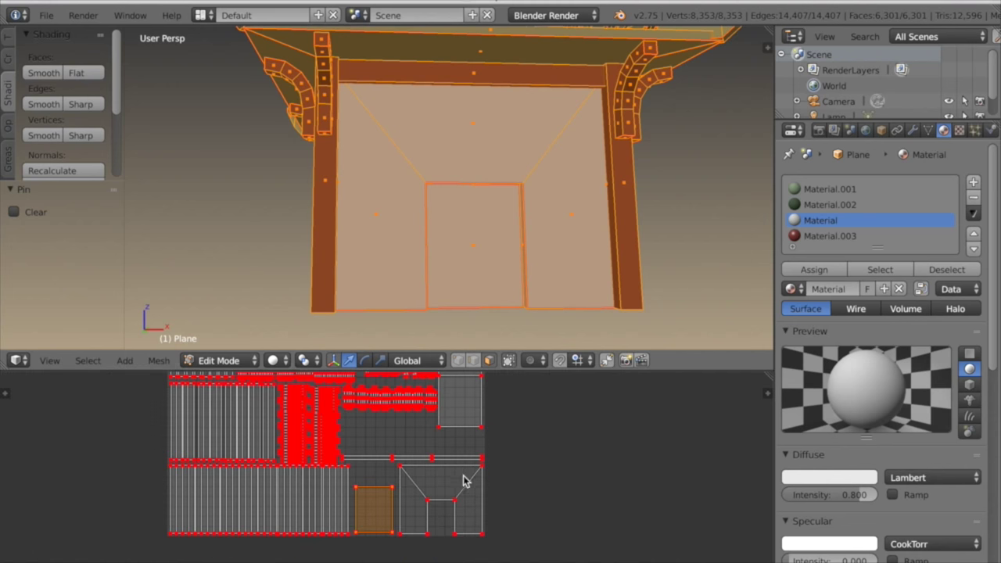
Select the beam above the front wall and duplicate it about 2.225 units down along Z to just above the doorway.
scroll(487, 196, down, 2)
middle_drag(487, 196, 474, 198)
drag(655, 371, 654, 512)
shift+middle_drag(468, 237, 468, 275)
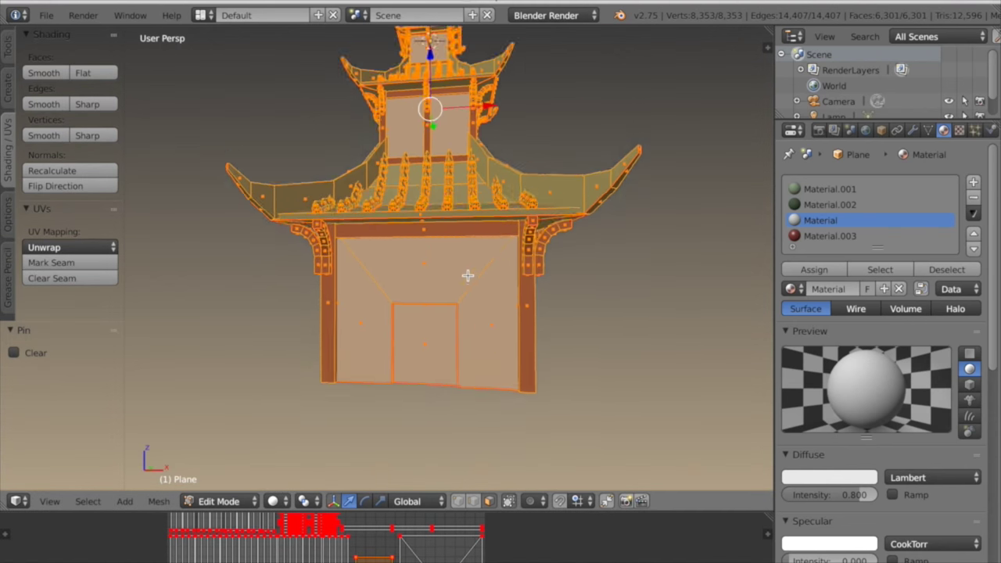
key(a)
scroll(469, 326, up, 3)
key(l)
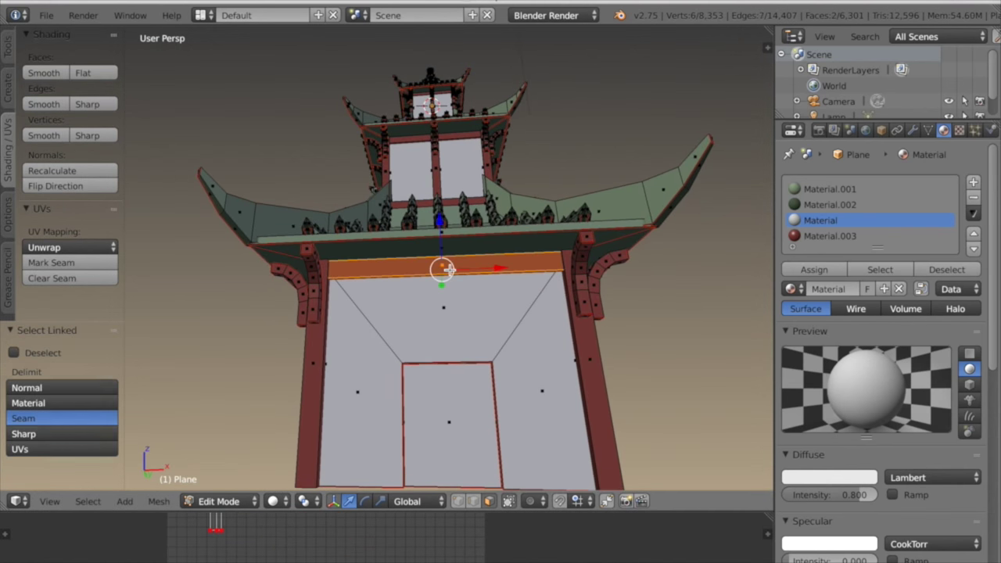
scroll(449, 269, down, 4)
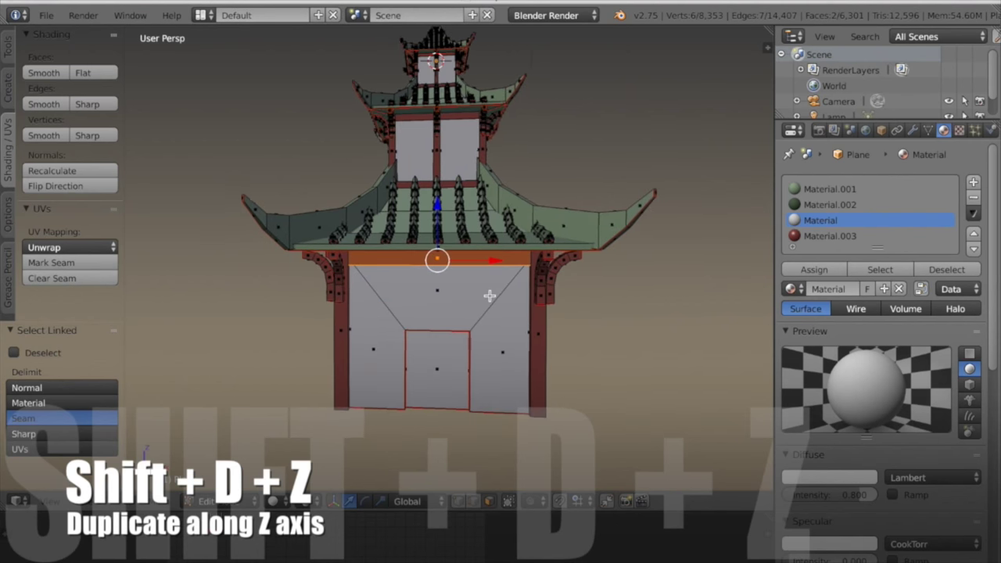
key(KP_1)
scroll(488, 312, up, 2)
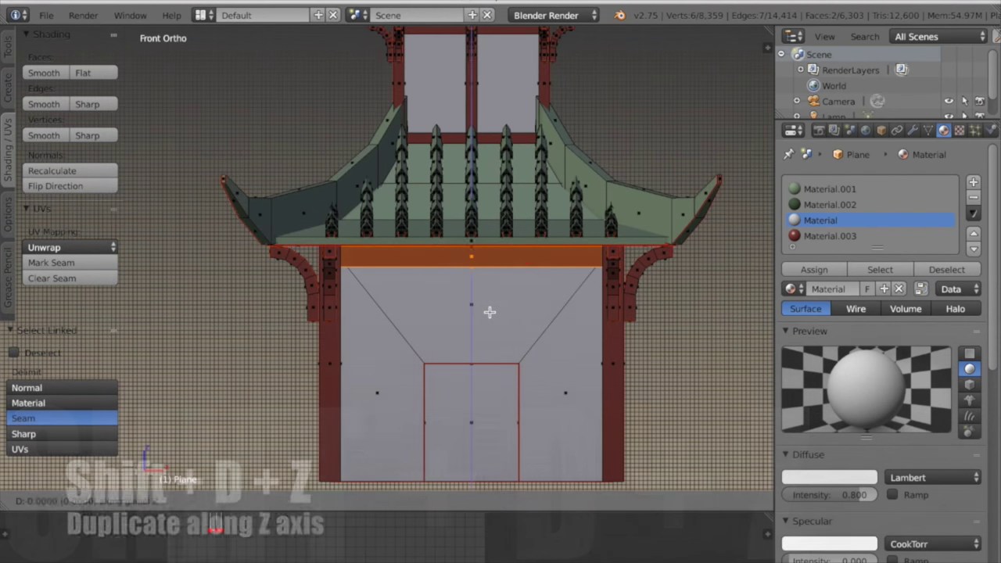
key(shift+d)
key(z)
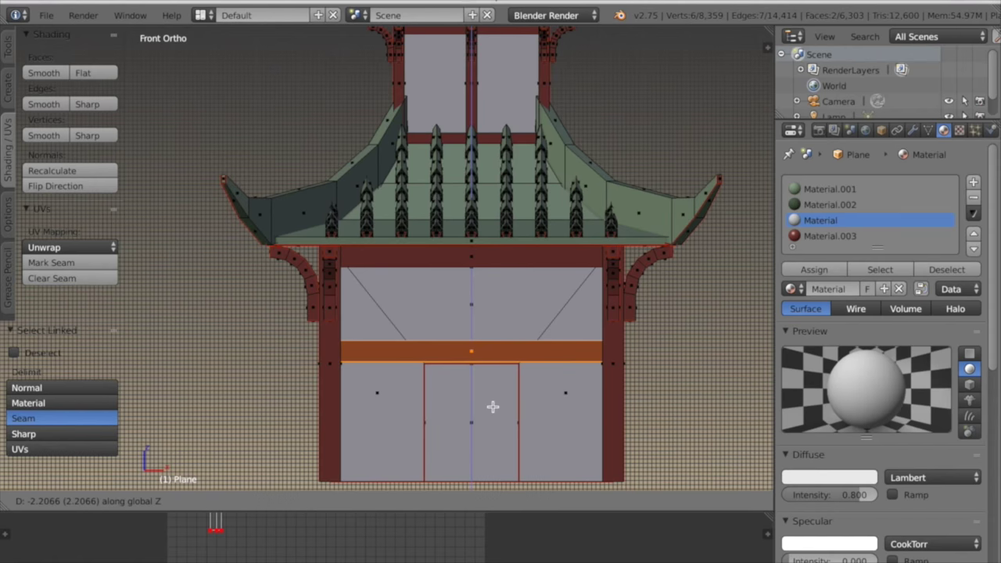
click(493, 407)
Nudge the duplicated crossbeam down along Z so its lower edge meets the top of the doorway.
scroll(536, 373, up, 3)
mouse_move(541, 329)
middle_down()
mouse_move(537, 300)
mouse_move(528, 320)
middle_up()
key(KP_1)
scroll(616, 346, up, 4)
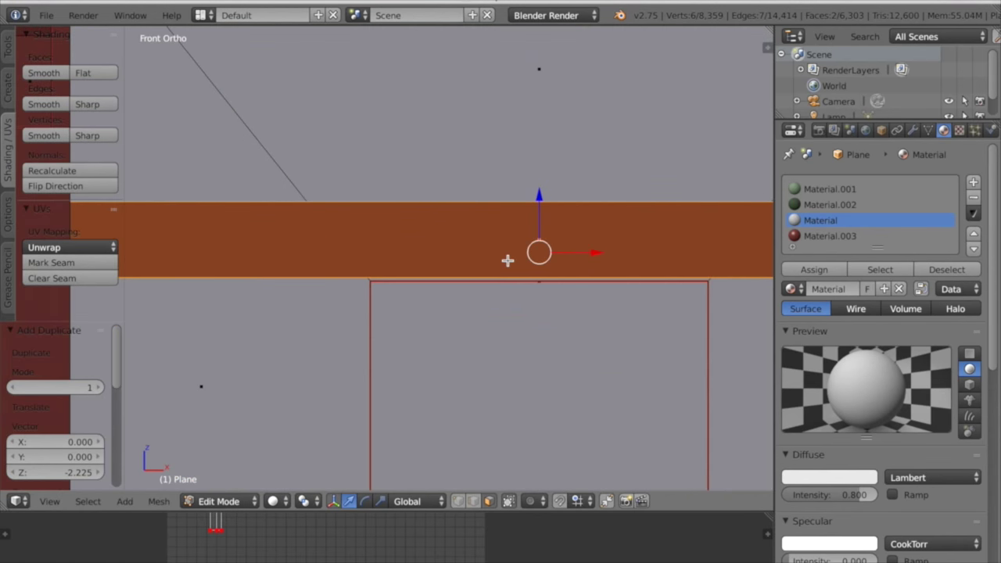
drag(464, 165, 463, 171)
Move the duplicated crossbeam's UVs out of the UV square, about 1.727 along X.
scroll(409, 394, down, 2)
scroll(409, 531, down, 3)
drag(671, 511, 681, 336)
scroll(376, 493, up, 2)
key(a)
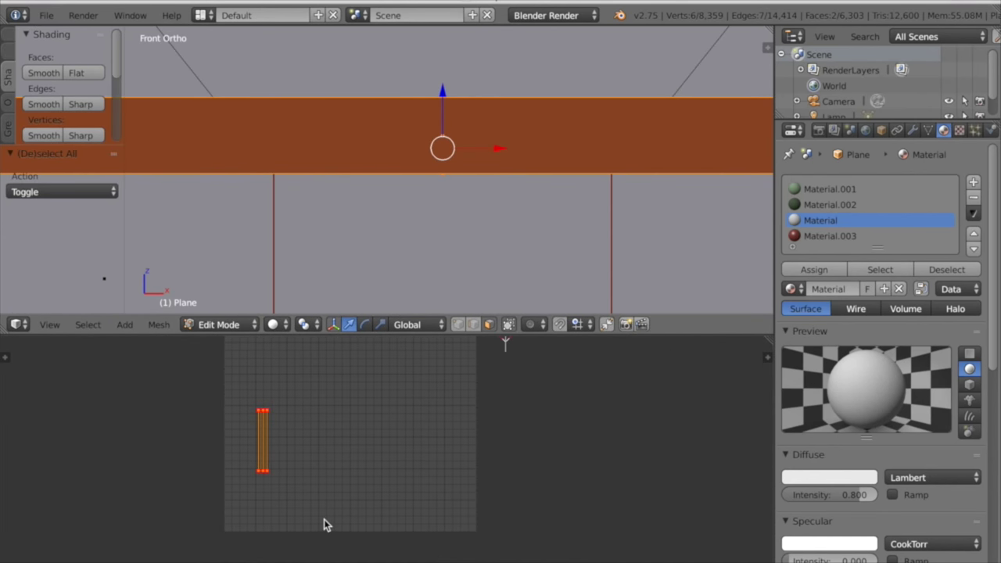
key(a)
scroll(327, 508, down, 2)
middle_drag(342, 499, 332, 517)
key(a)
key(g)
click(601, 509)
Duplicate the crossbeam in place and rotate the copy 90 degrees about Y to form an upright post.
scroll(487, 252, down, 3)
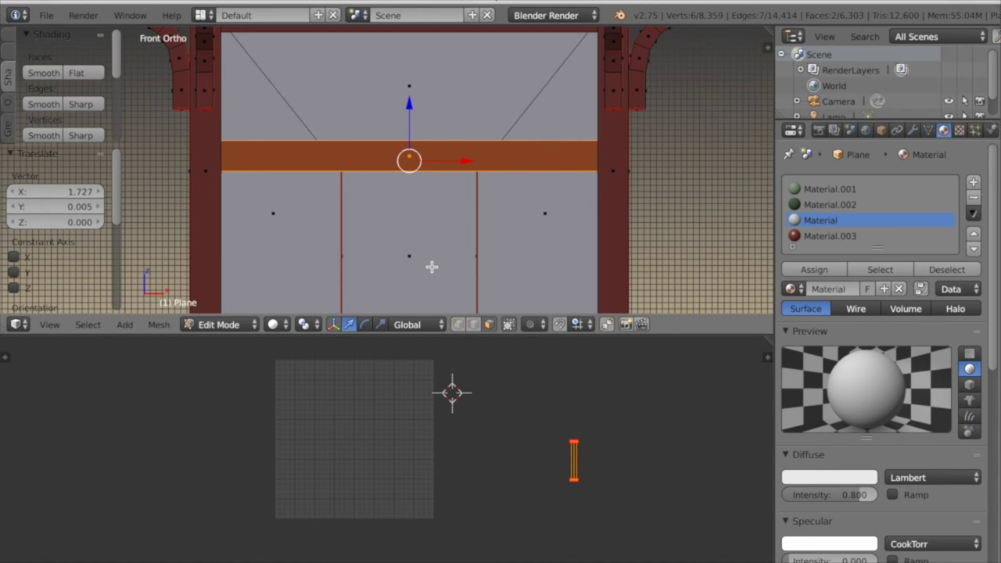
key(shift+d)
text(r)
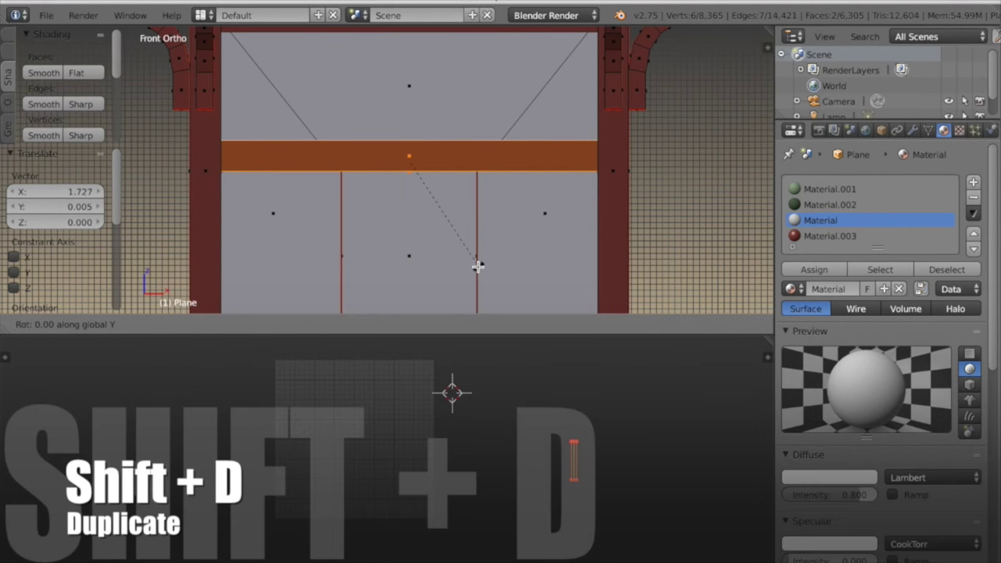
text(90)
key(Return)
Scale the post along Z by about 0.511, lower it about 1.532, and scale it by 0.887 to span crossbeam to ground.
scroll(476, 266, down, 3)
key(s)
key(z)
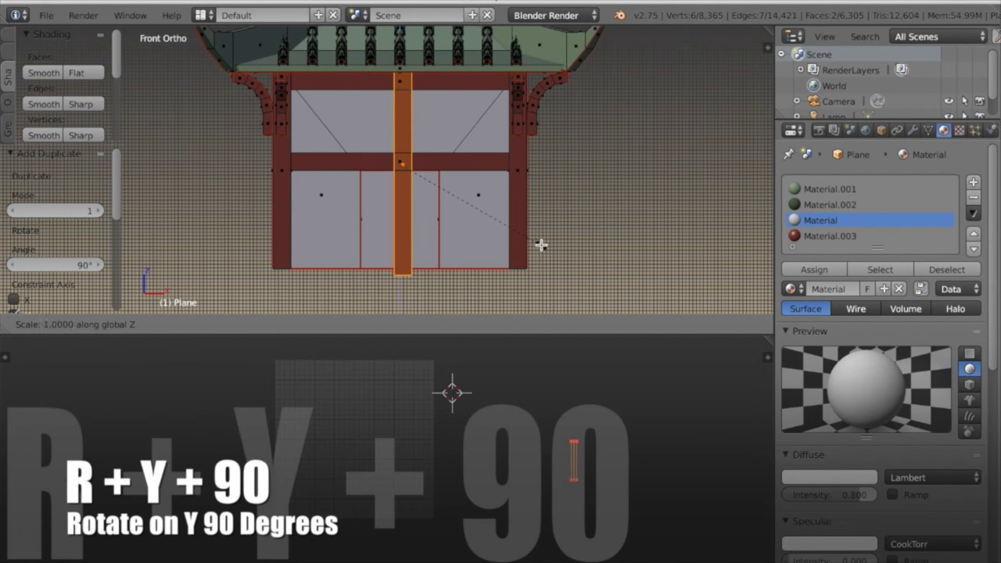
click(468, 213)
key(g)
key(z)
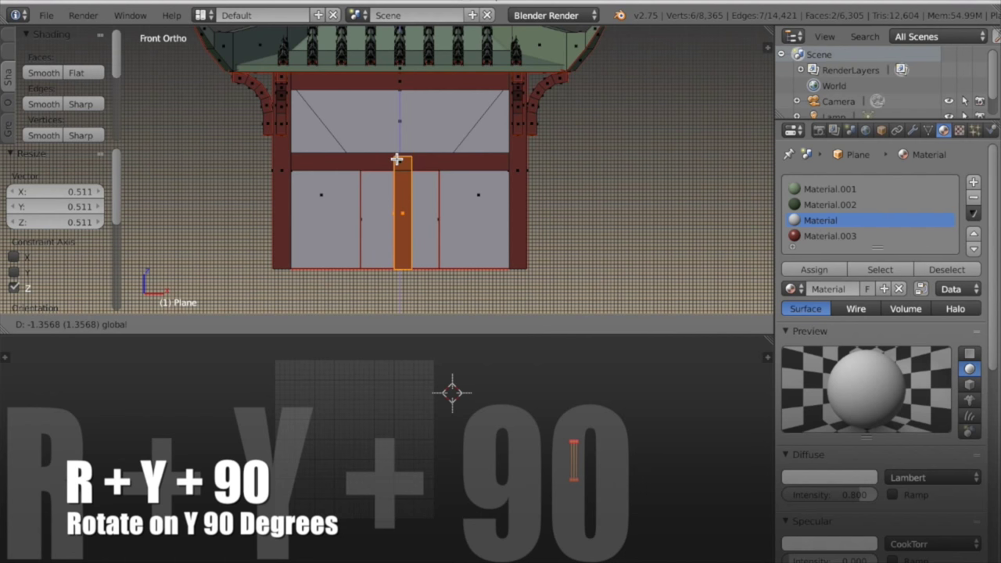
click(397, 164)
scroll(495, 241, up, 2)
shift+scroll(543, 242, down, 2)
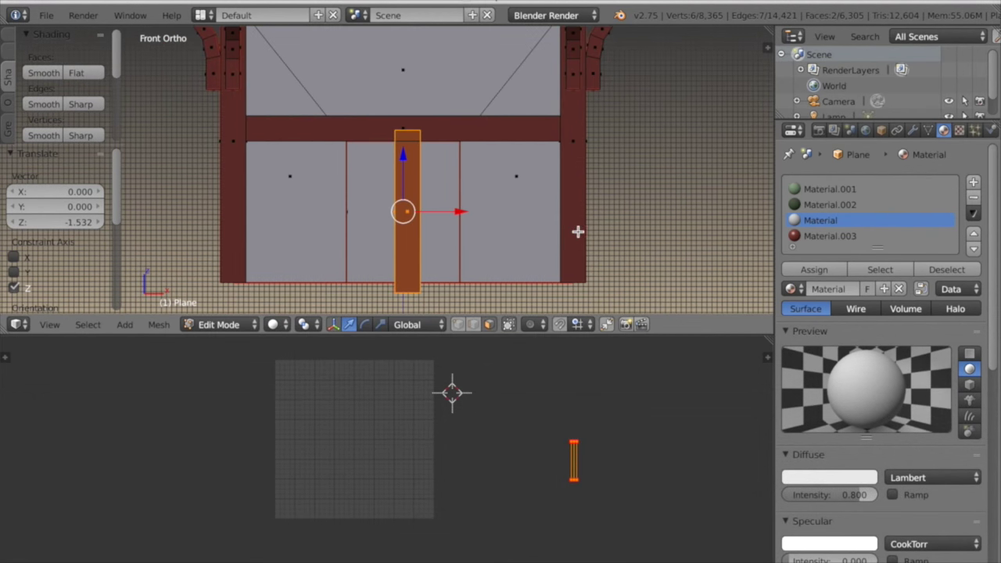
key(s)
click(558, 227)
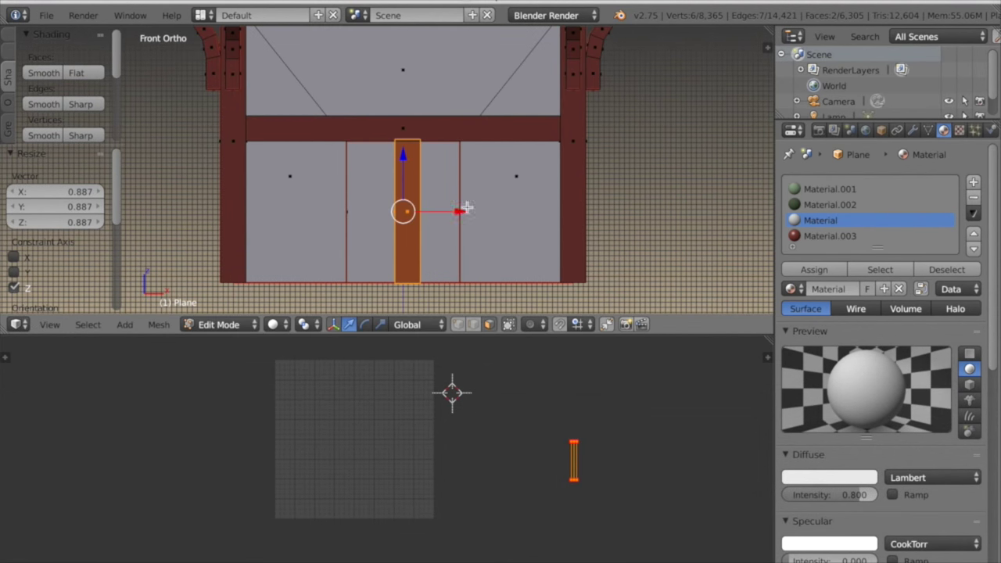
Slide the post along X and align it with the outside of the doorway's left edge.
drag(463, 211, 374, 216)
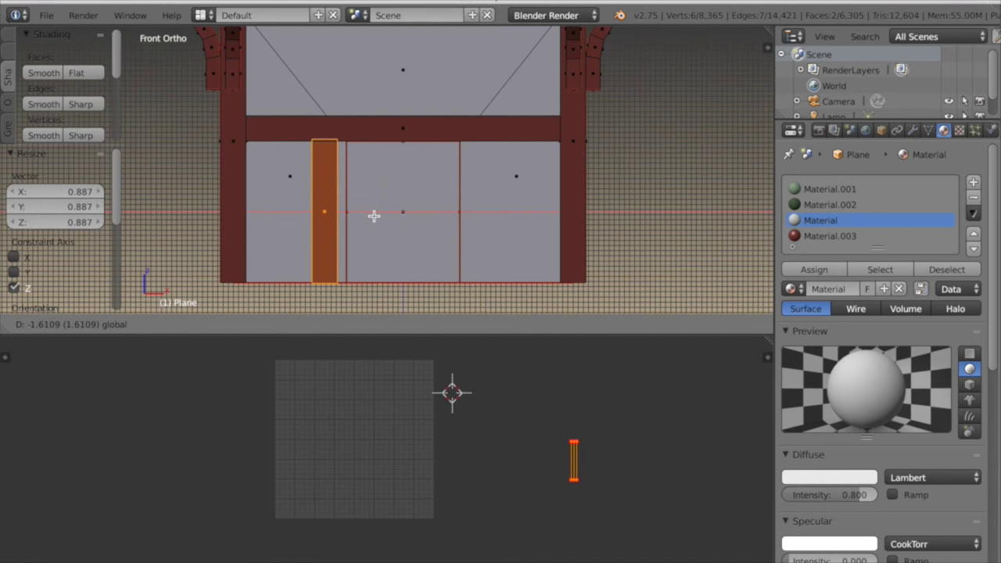
shift+middle_drag(390, 227, 464, 194)
scroll(472, 201, up, 6)
shift+middle_drag(519, 233, 497, 212)
drag(469, 174, 470, 176)
Duplicate the post along X and align the copy with the outside of the doorway's right edge.
scroll(449, 227, down, 2)
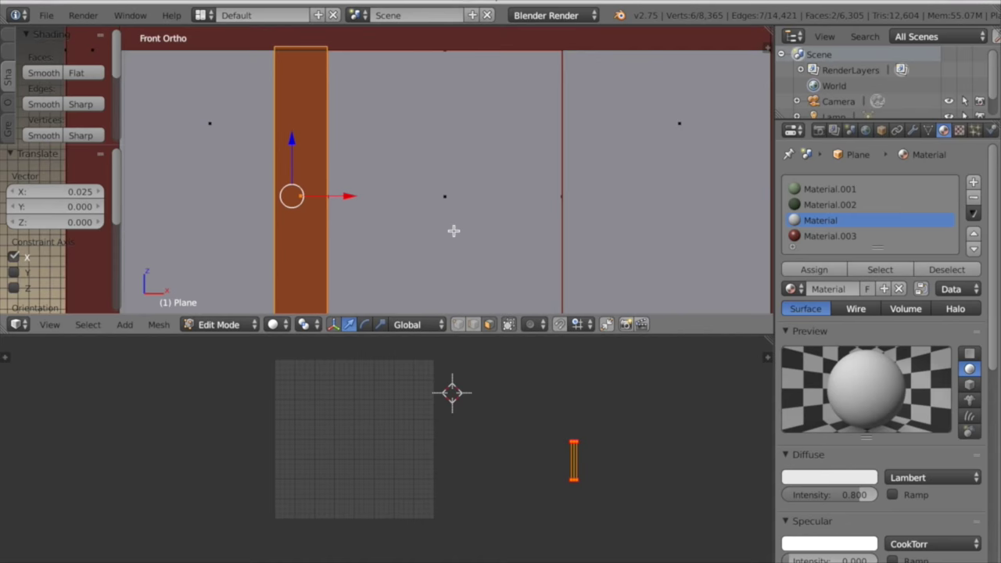
key(g)
key(x)
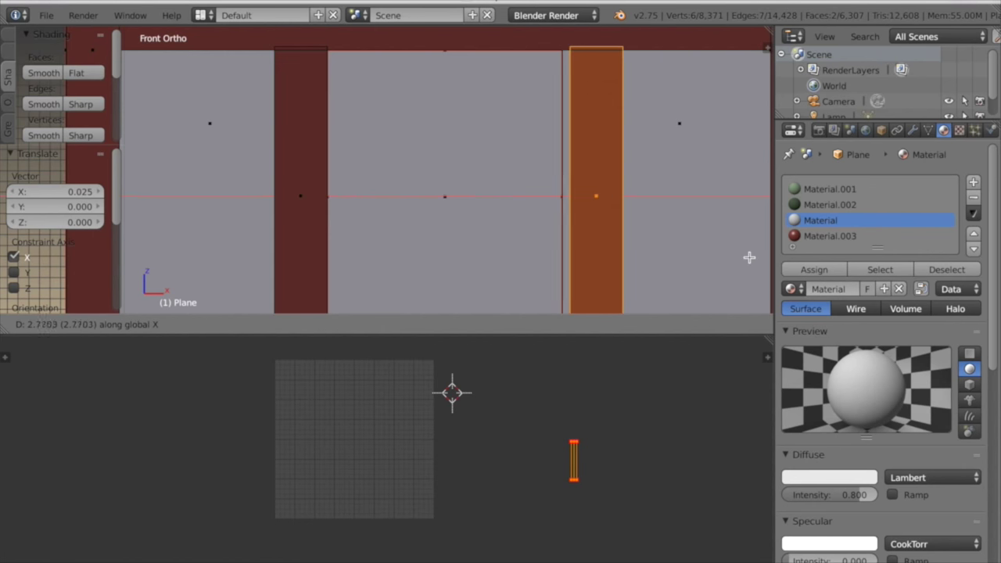
click(743, 257)
scroll(702, 246, up, 2)
shift+middle_drag(683, 240, 575, 209)
scroll(596, 225, up, 2)
drag(592, 189, 591, 190)
Select only the left door post and shift it about 0.123 along X so it overlaps the doorway edge.
scroll(377, 235, down, 6)
mouse_move(383, 237)
shift+middle_down()
mouse_move(443, 238)
mouse_move(371, 224)
shift+middle_up()
scroll(433, 237, up, 1)
scroll(431, 237, down, 5)
scroll(423, 242, up, 3)
scroll(344, 234, up, 3)
shift+middle_drag(321, 257, 375, 241)
key(a)
middle_drag(571, 230, 348, 227)
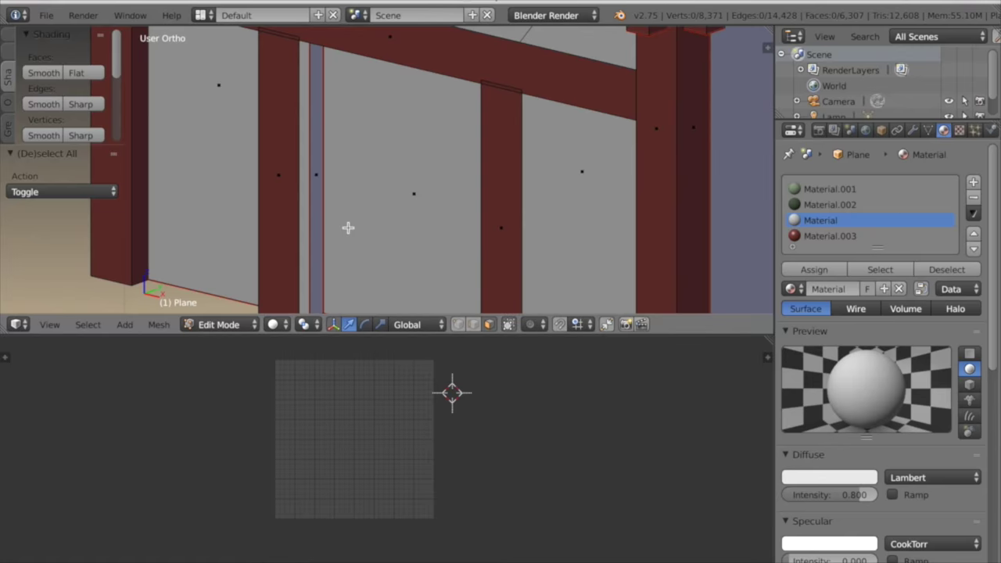
key(l)
key(g)
key(x)
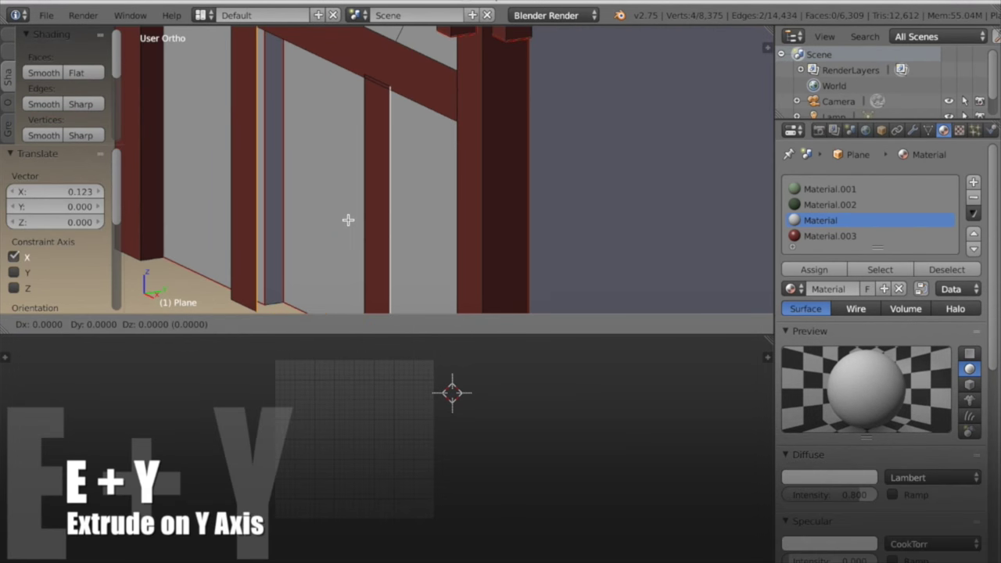
Extrude the open vertical edges of the two door posts about 0.415 along Y to give the posts depth.
key(y)
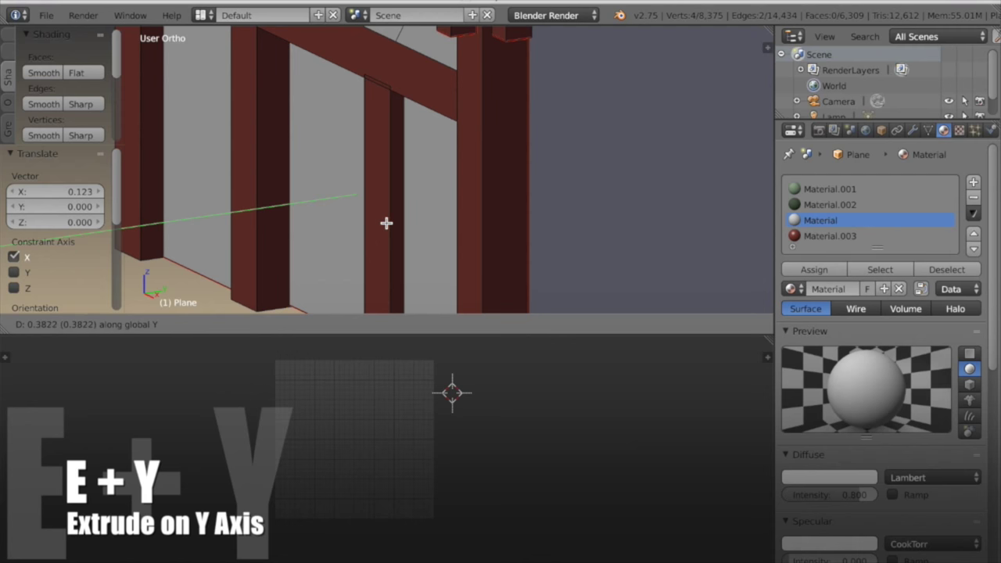
click(386, 223)
middle_drag(386, 224, 423, 228)
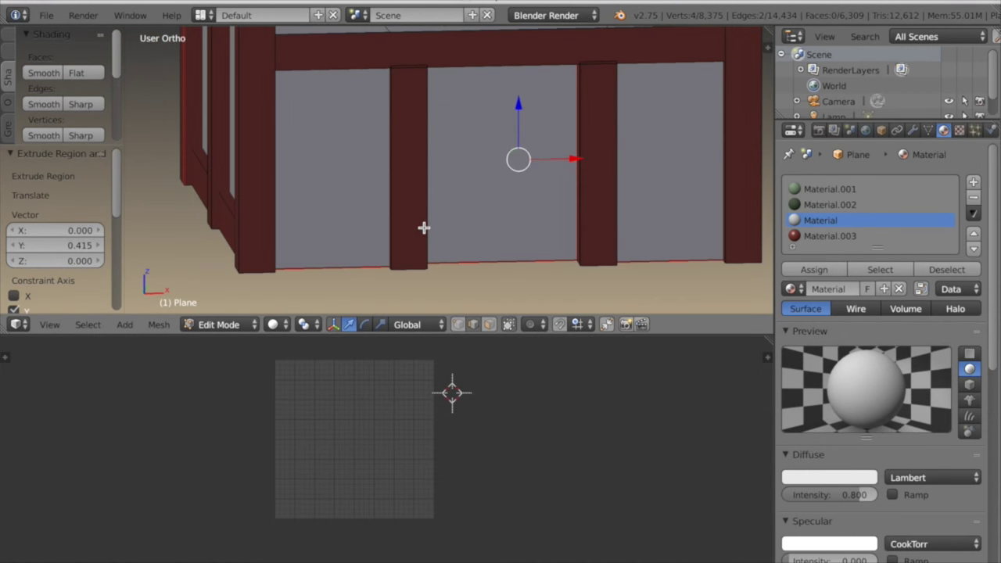
Clear the seam from the selected vertical edges of the door posts and deselect everything.
scroll(423, 227, up, 5)
mouse_move(407, 264)
middle_down()
mouse_move(509, 258)
mouse_move(304, 288)
mouse_move(415, 266)
middle_up()
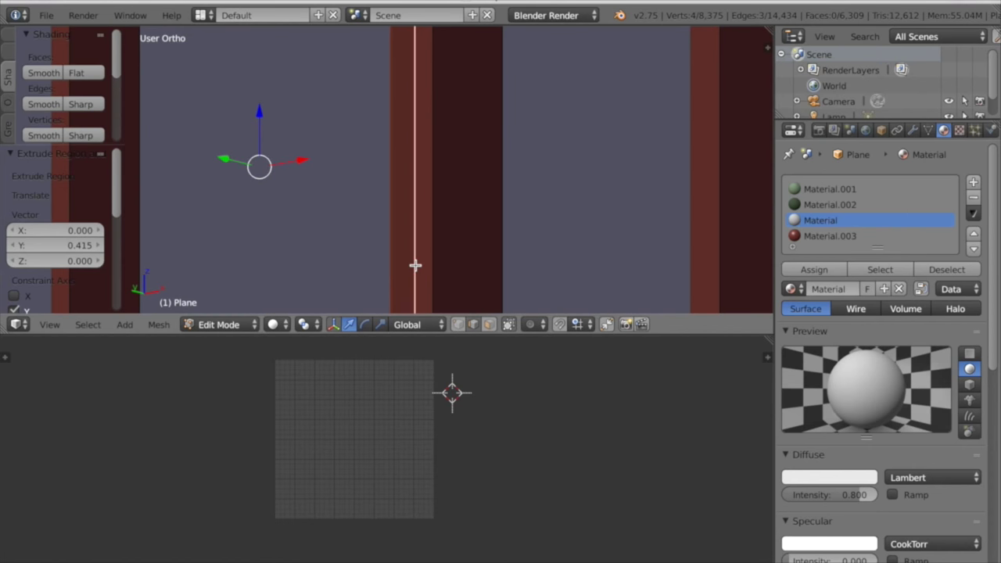
key(ctrl+e)
click(400, 266)
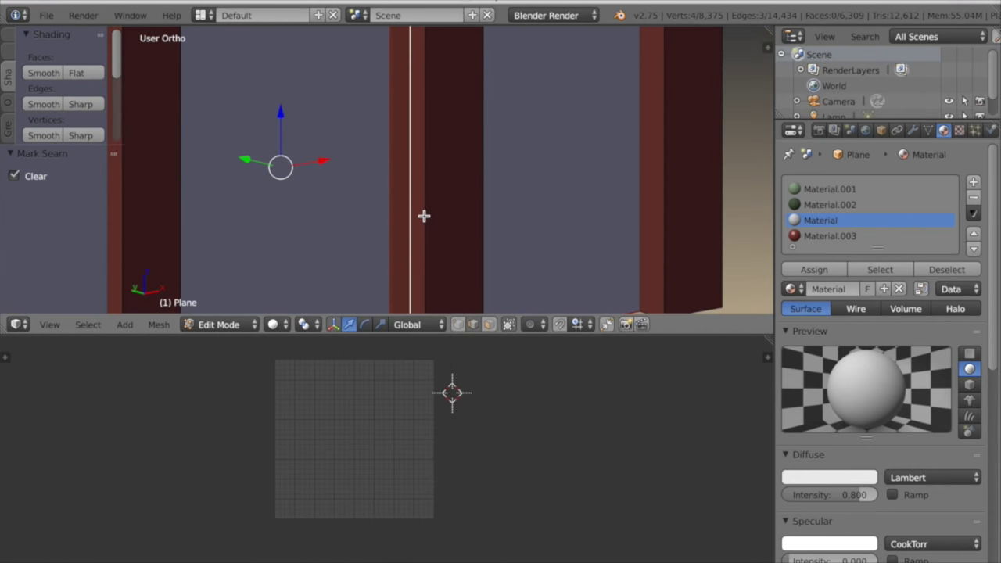
key(a)
Select the front faces of both door posts and move them about 0.079 along Y.
scroll(424, 216, down, 4)
middle_drag(423, 216, 370, 218)
scroll(370, 218, up, 4)
scroll(371, 216, up, 5)
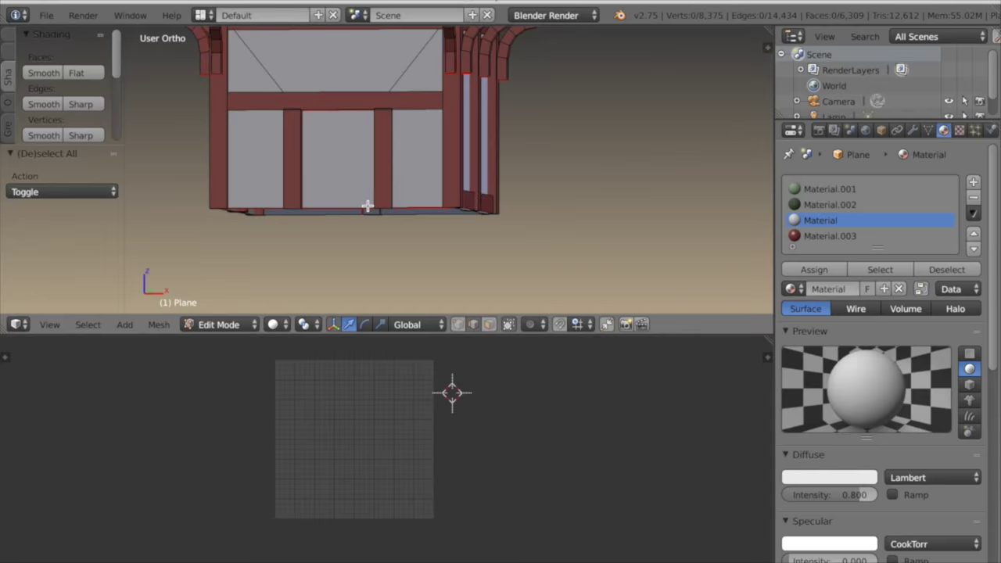
middle_drag(409, 240, 382, 33)
shift+middle_drag(288, 171, 289, 143)
right_click(322, 243)
shift+right_click(445, 255)
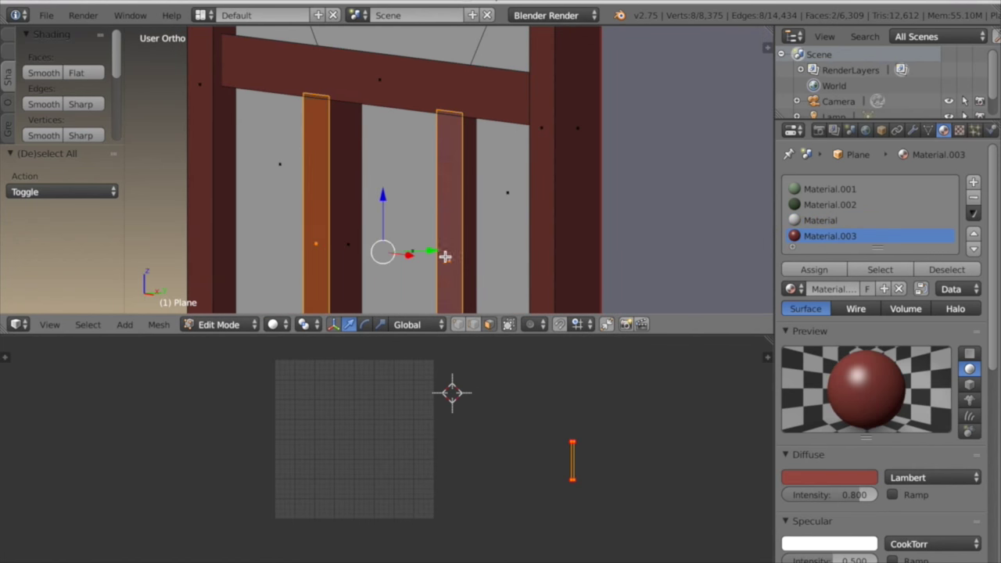
middle_drag(445, 255, 424, 256)
drag(430, 251, 437, 252)
middle_drag(436, 251, 491, 244)
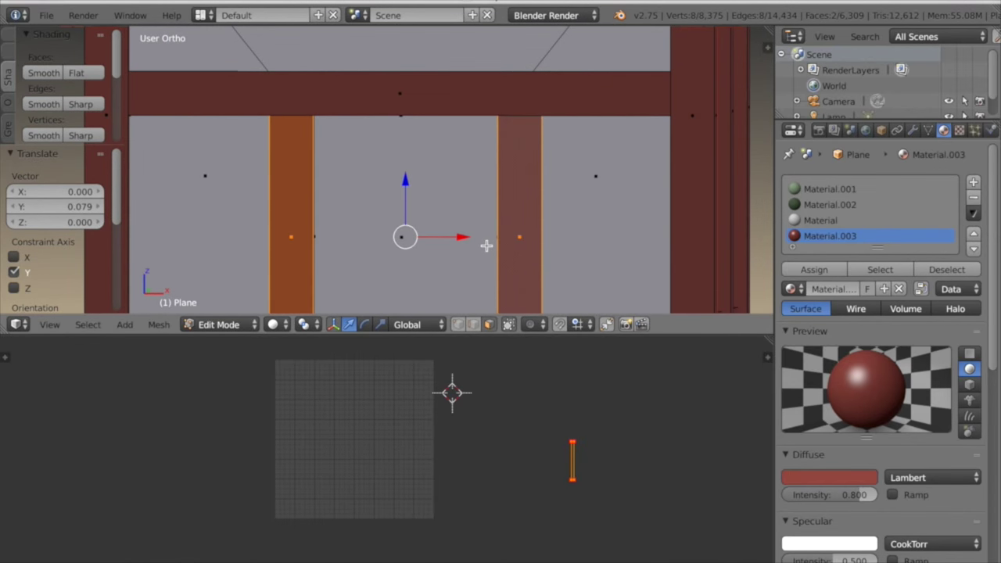
Select the whole right door post and shift it about -0.116 along X so it overlaps the doorway edge.
key(a)
scroll(484, 241, down, 4)
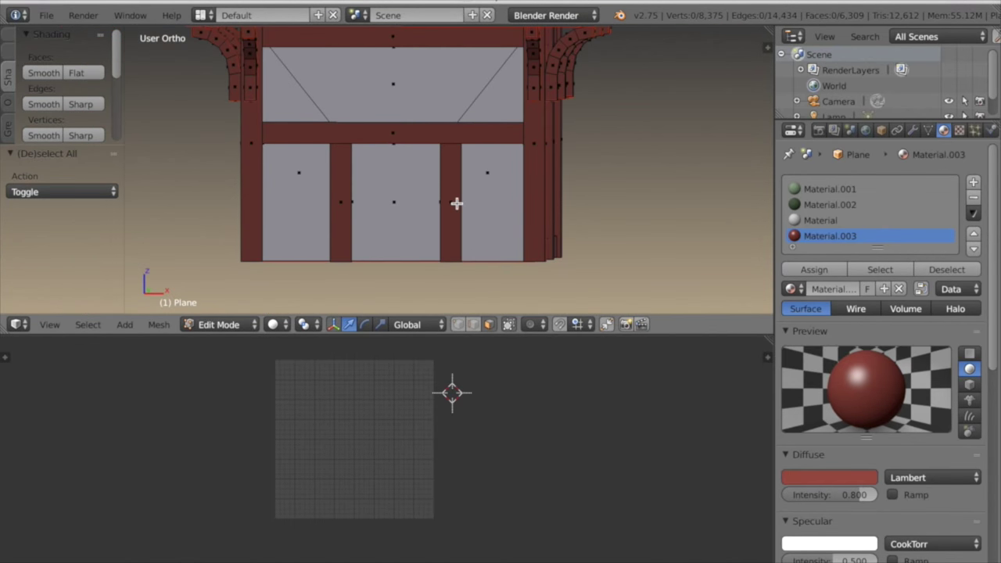
key(l)
key(KP_1)
scroll(457, 203, up, 2)
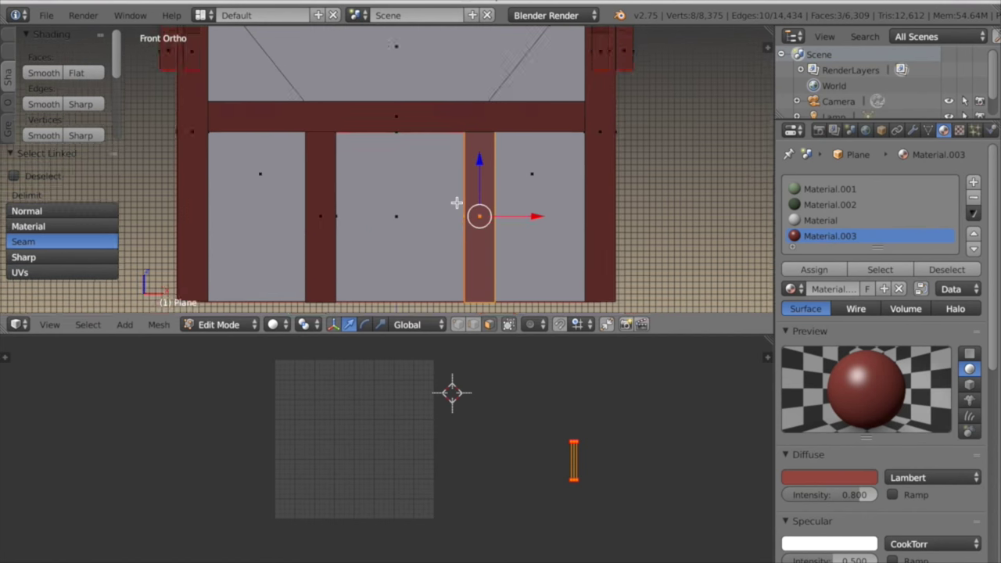
shift+middle_drag(457, 203, 460, 164)
scroll(500, 172, up, 1)
key(z)
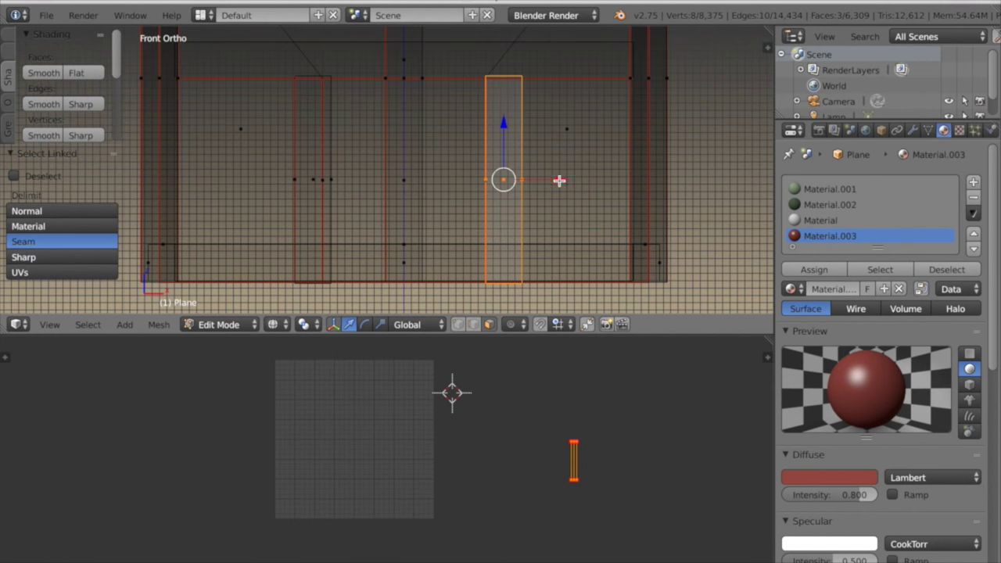
key(g)
key(x)
click(551, 182)
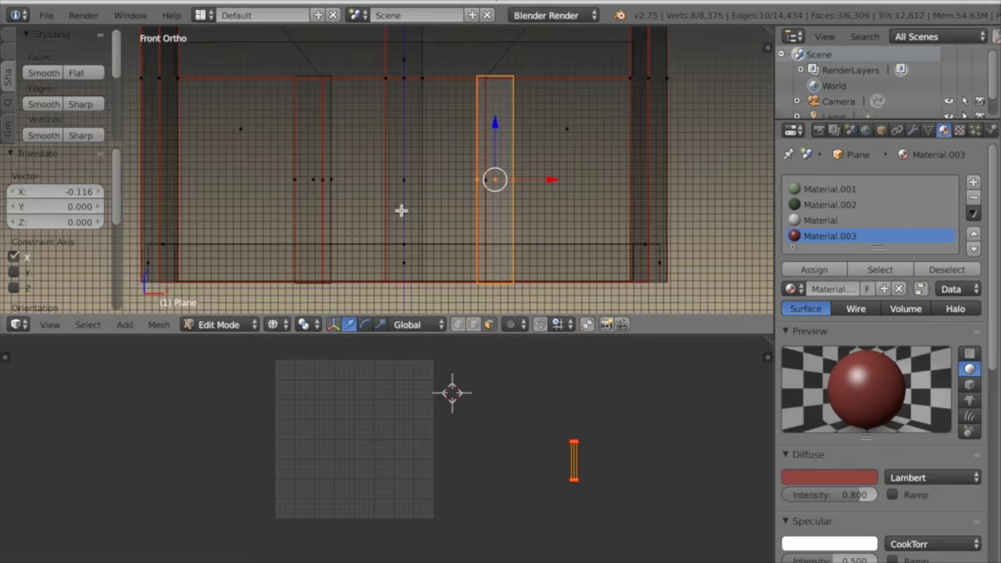
Select both door posts and the horizontal beam above them as seam-linked parts, with the view in solid shading.
key(Tab)
key(z)
scroll(420, 205, down, 5)
shift+middle_drag(420, 205, 432, 255)
scroll(406, 275, up, 3)
key(Tab)
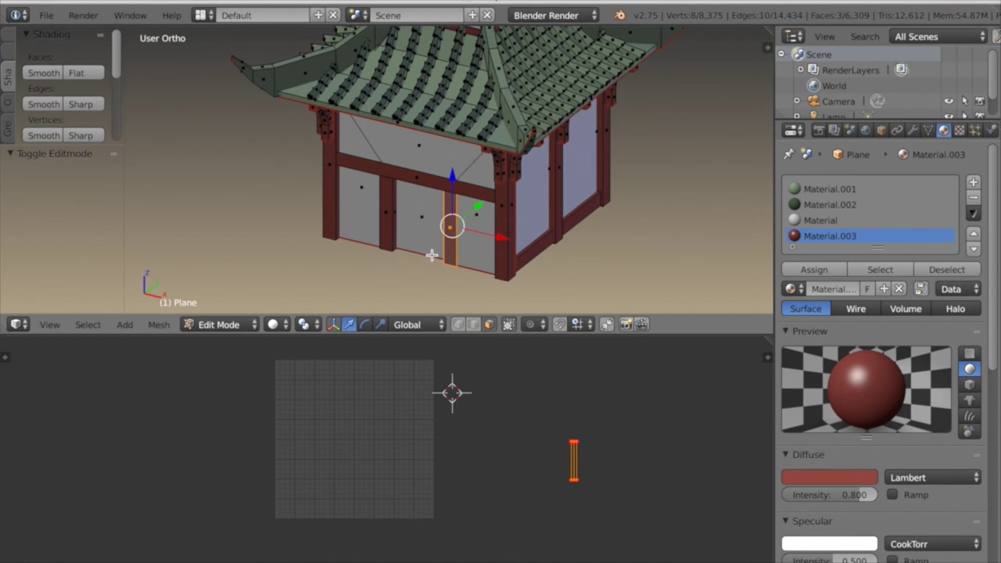
key(l)
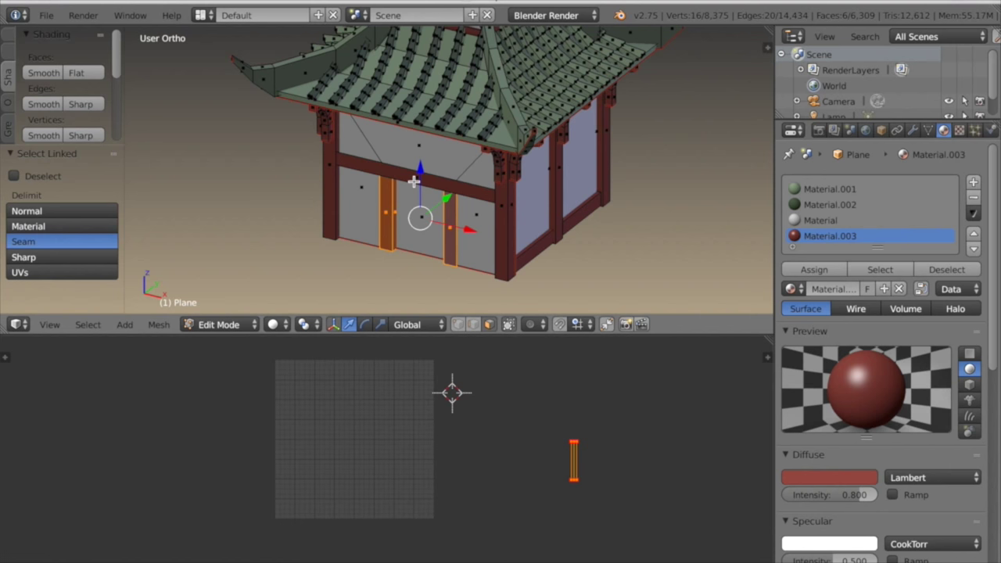
Unpin the UVs of the selected posts and beam and unwrap them again with the Angle Based method.
scroll(419, 366, up, 4)
scroll(485, 383, down, 1)
middle_drag(494, 386, 317, 357)
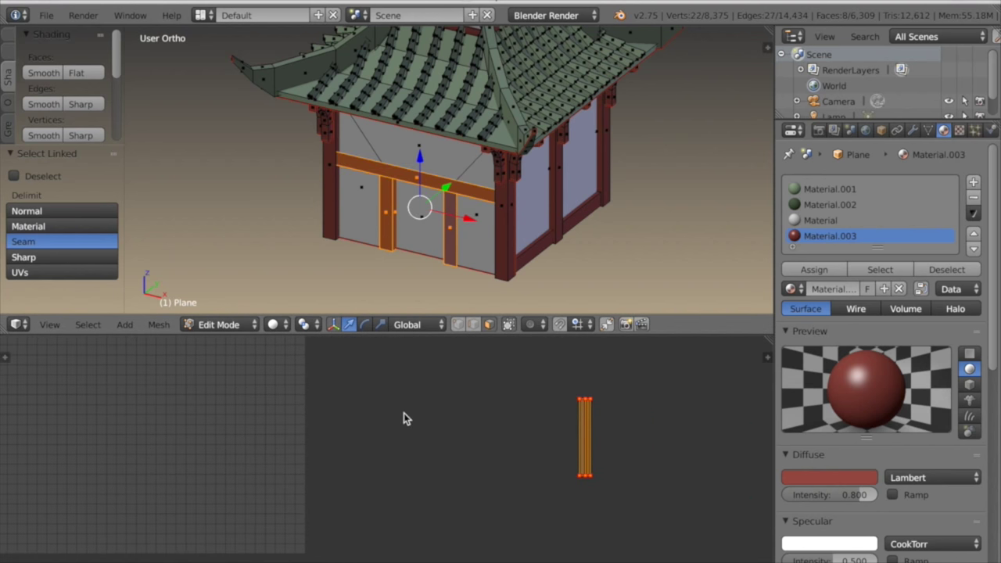
key(alt+p)
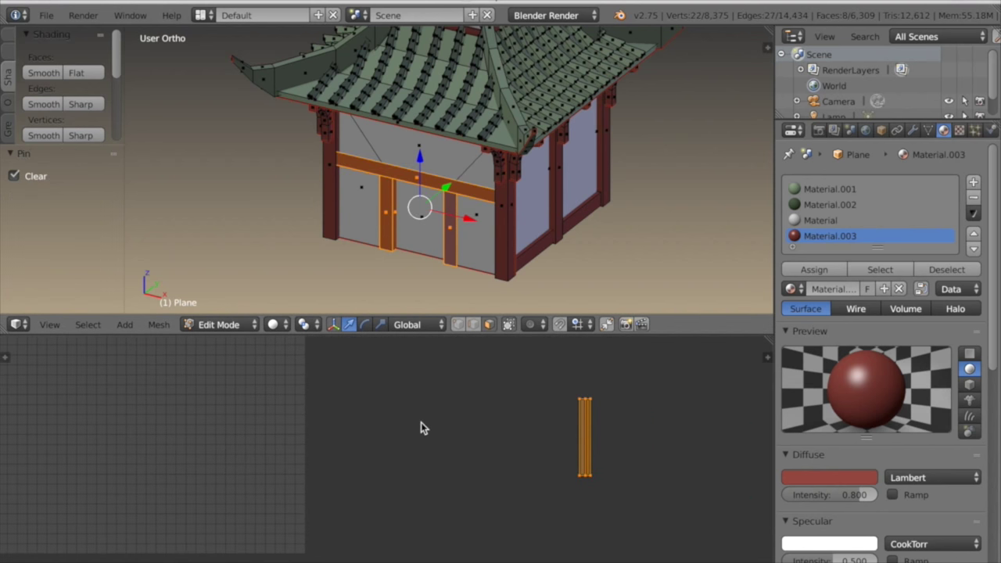
scroll(421, 428, down, 2)
key(u)
click(495, 231)
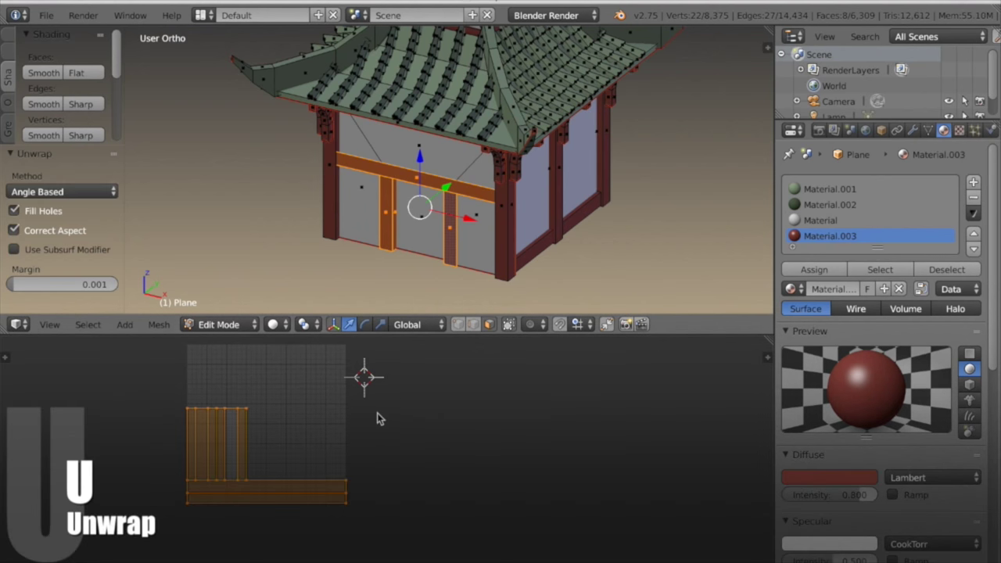
Move the unwrapped islands about 1.301 in X and -0.180 in Y, outside the UV square, and select the whole mesh.
scroll(377, 414, up, 1)
key(g)
click(581, 460)
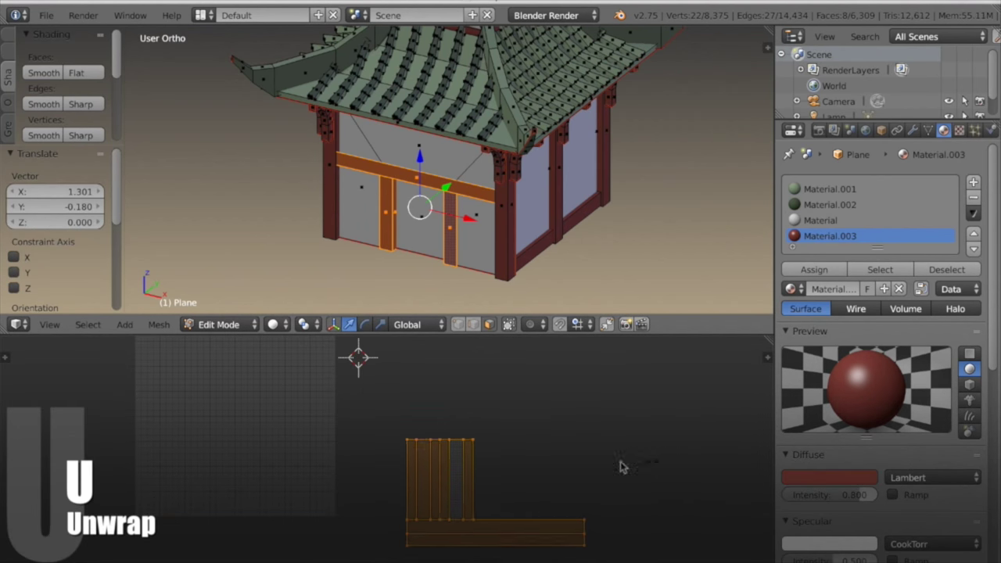
scroll(622, 467, down, 4)
key(a)
scroll(443, 454, up, 2)
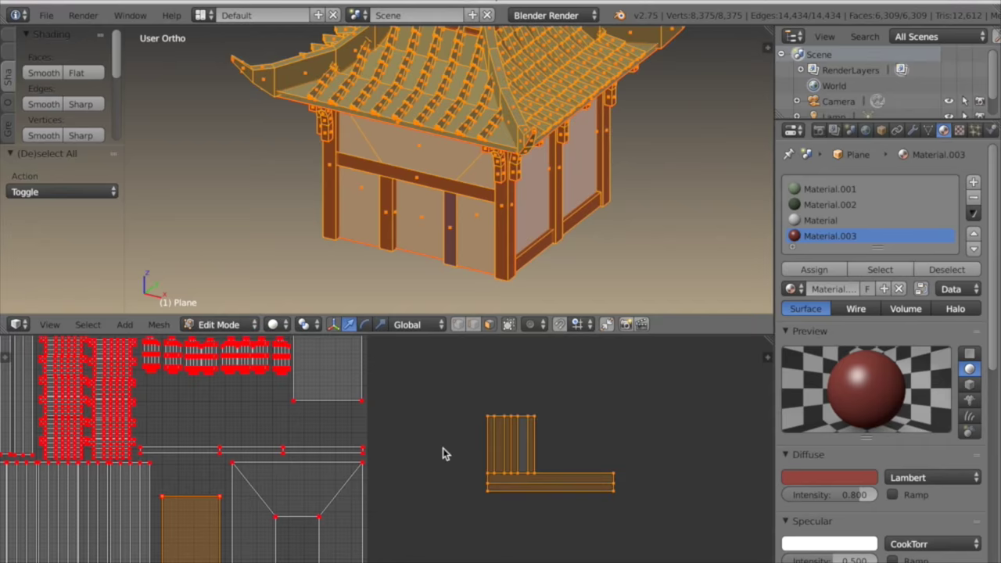
Move the beam's UV island about -0.501 in X and 0.113 in Y into the gap inside the UV square.
key(l)
key(g)
click(308, 427)
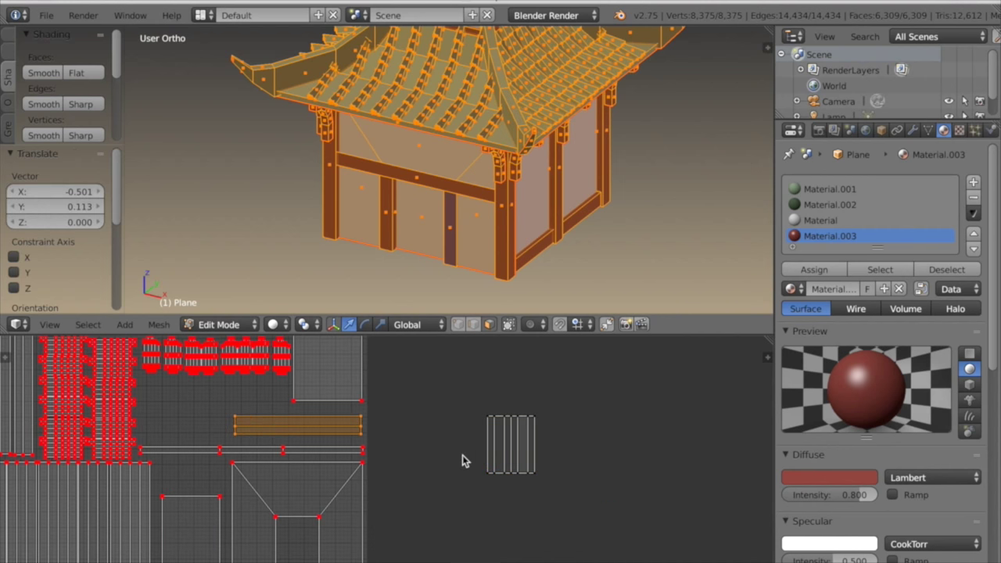
Select all the door post UV islands and place them in the free space beside the beam island.
key(b)
drag(460, 402, 569, 467)
key(b)
drag(408, 394, 614, 516)
key(g)
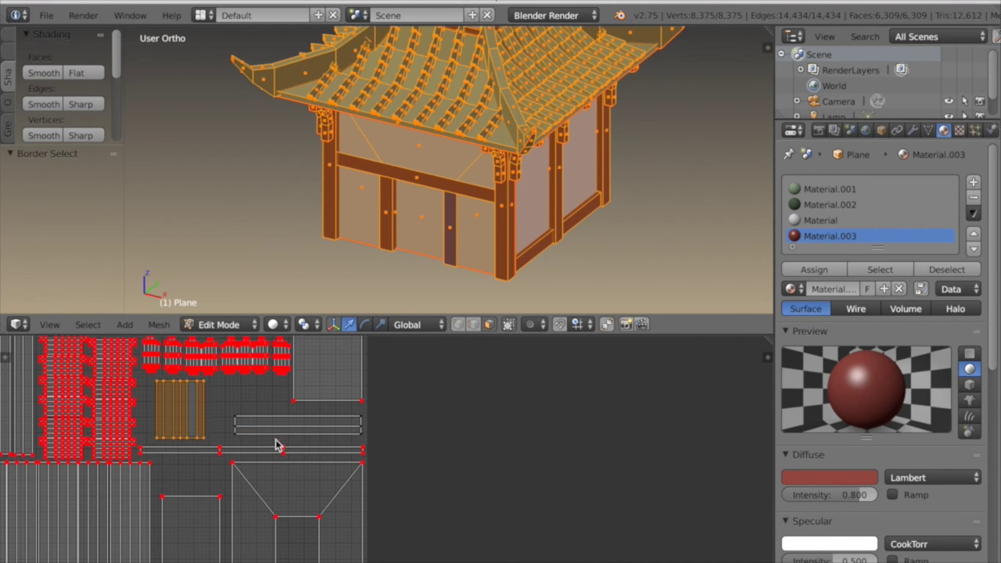
click(276, 443)
Select every island in the UV layout and pin all the UVs.
scroll(316, 458, down, 3)
middle_drag(330, 463, 414, 482)
key(a)
key(a)
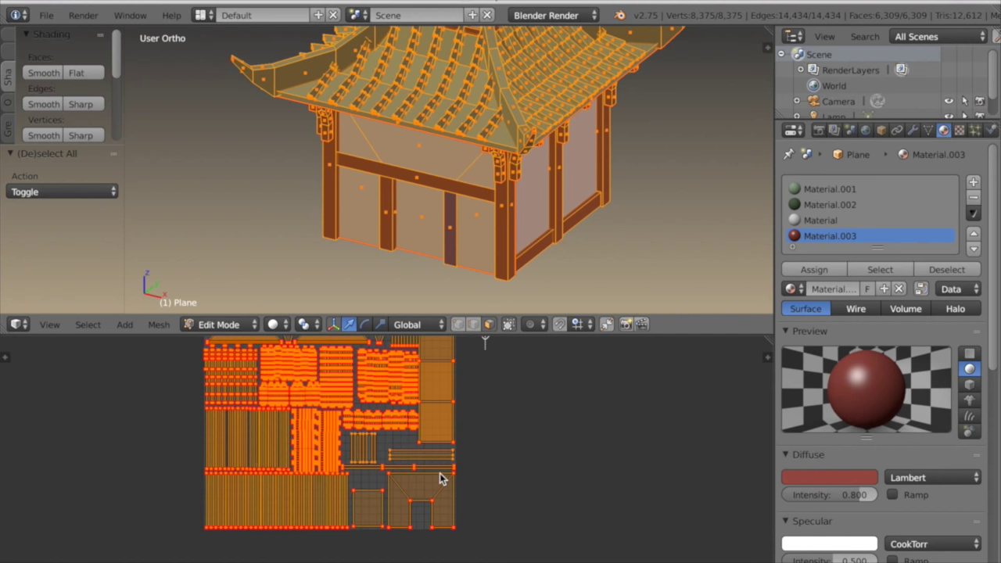
key(p)
Examine the pinned UV layout, especially the slanted edge inside the uppermost wall island, and bring the whole pagoda into view.
scroll(458, 442, down, 2)
middle_drag(457, 442, 456, 471)
scroll(457, 280, down, 1)
scroll(483, 377, down, 1)
middle_drag(483, 377, 477, 391)
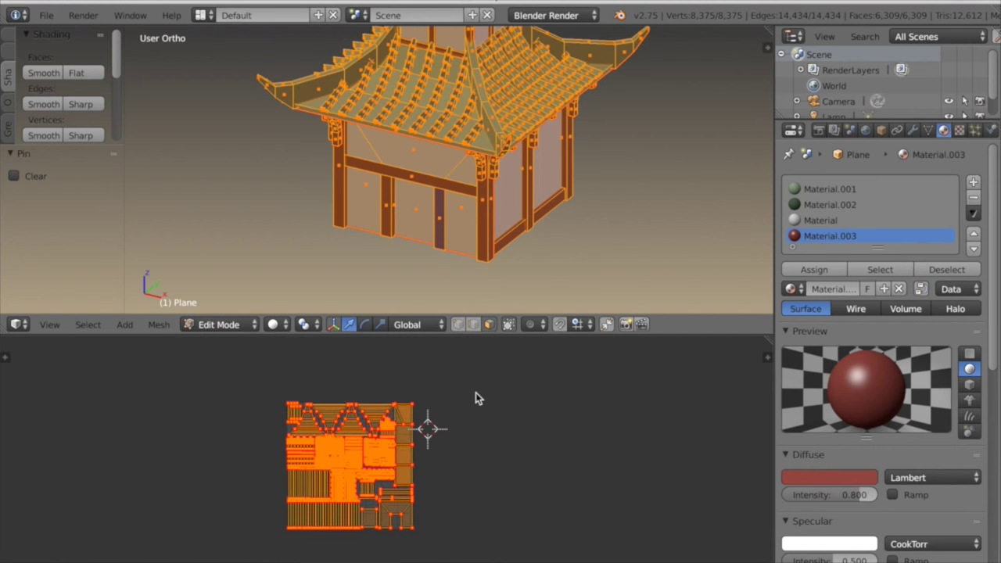
scroll(475, 391, up, 4)
scroll(470, 393, down, 2)
scroll(430, 429, up, 6)
scroll(406, 433, down, 1)
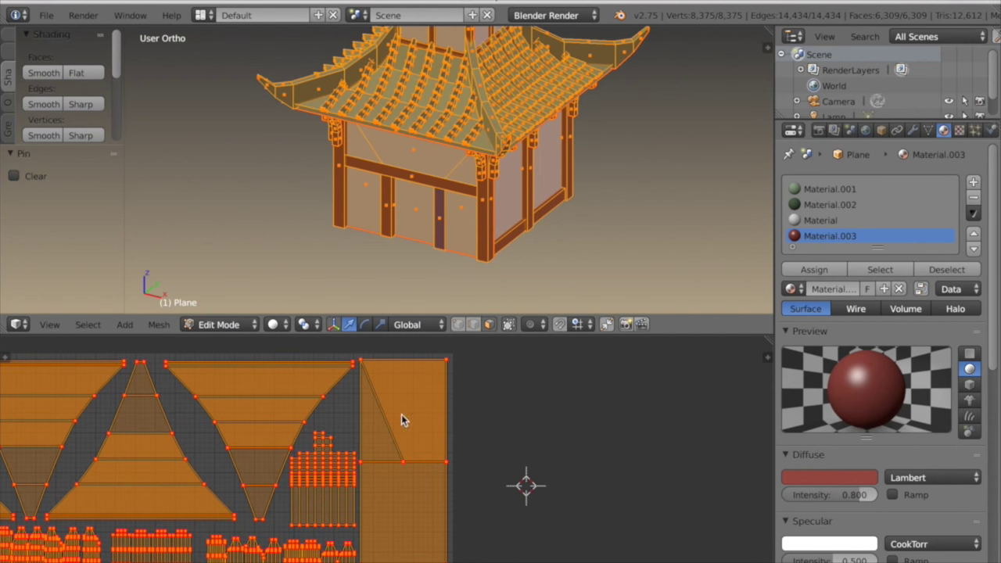
scroll(380, 377, down, 5)
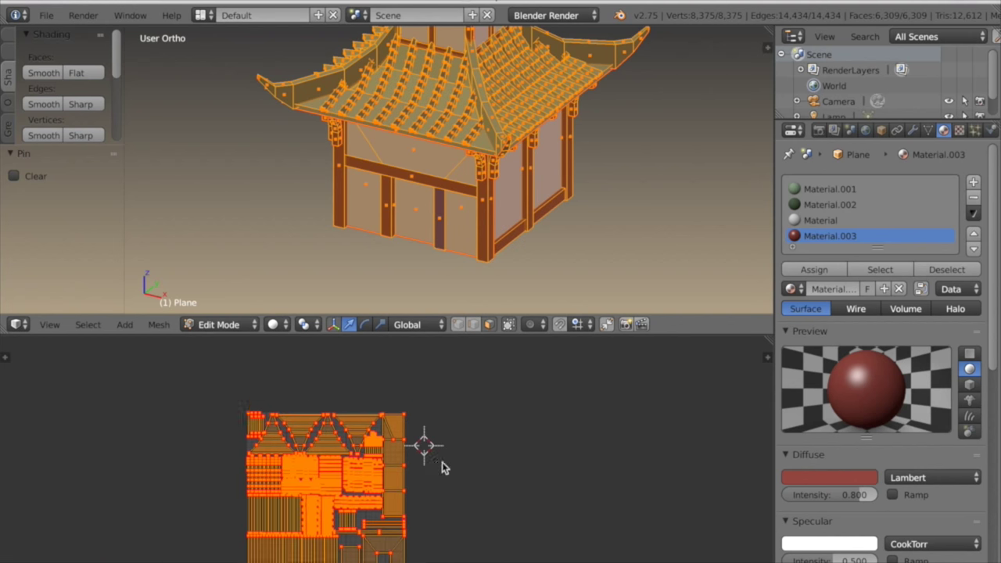
scroll(446, 432, up, 1)
scroll(594, 283, up, 3)
scroll(437, 433, up, 2)
middle_drag(432, 418, 389, 520)
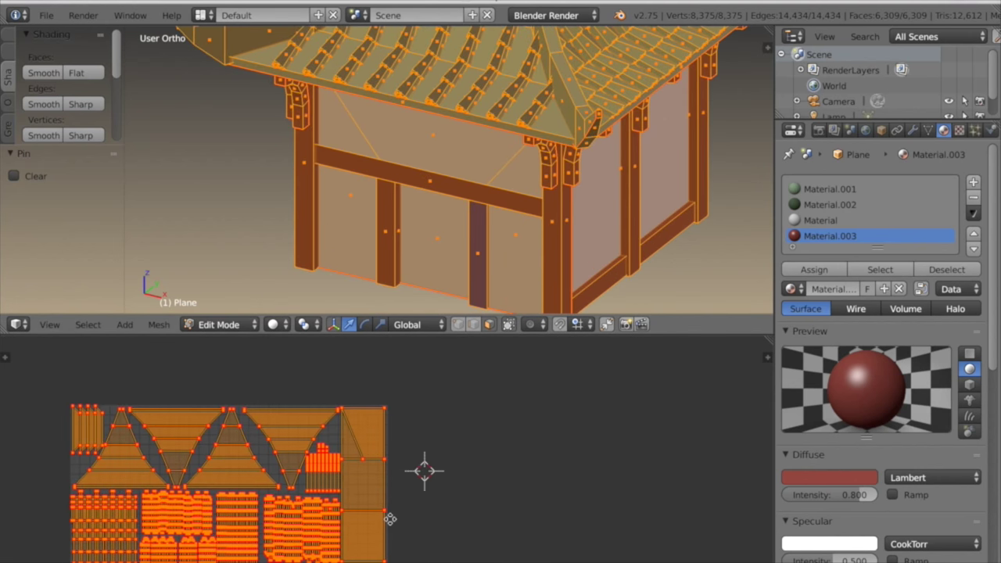
scroll(435, 525, up, 2)
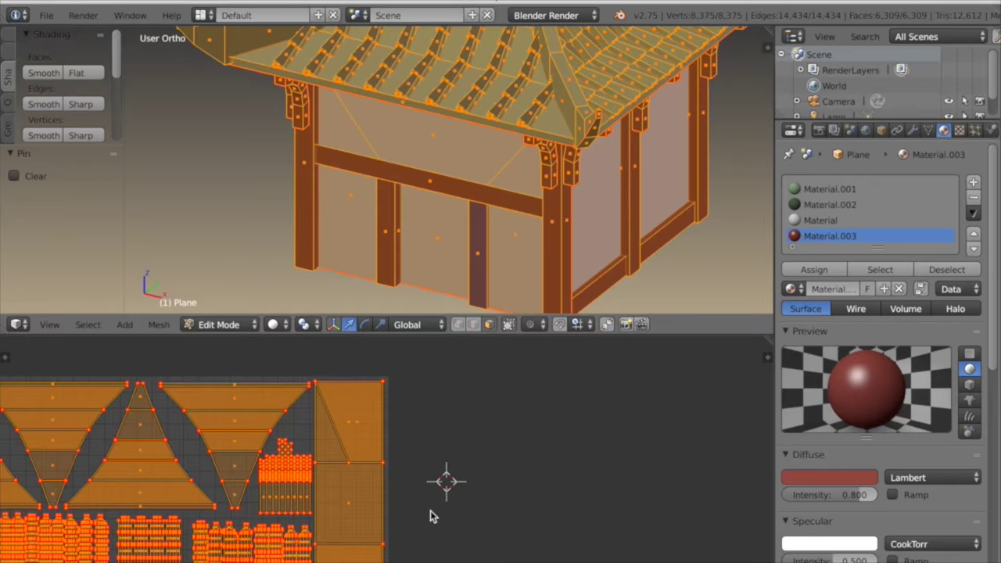
right_click(347, 430)
right_click(393, 433)
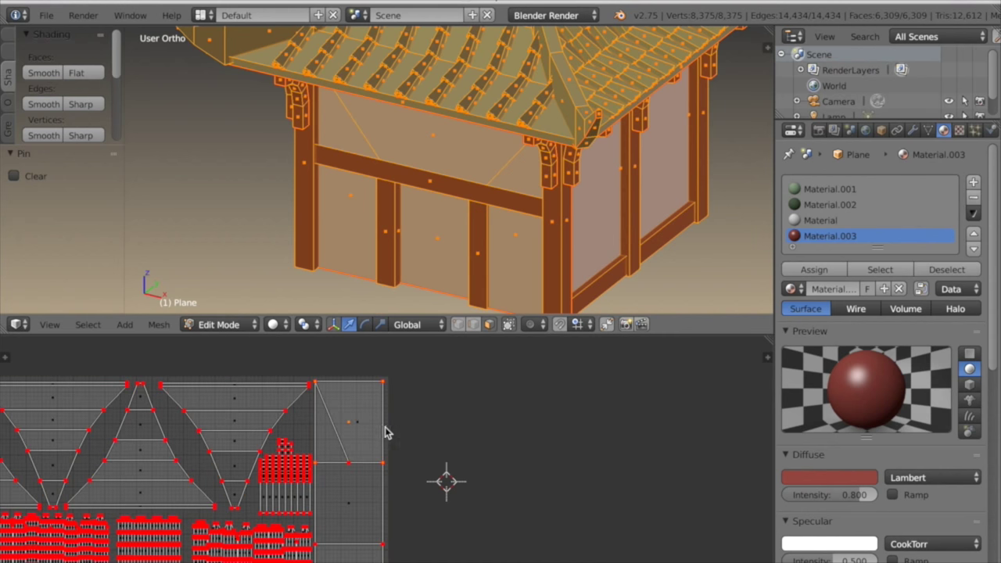
right_click(362, 432)
scroll(577, 297, down, 2)
middle_drag(577, 296, 442, 164)
scroll(534, 283, down, 3)
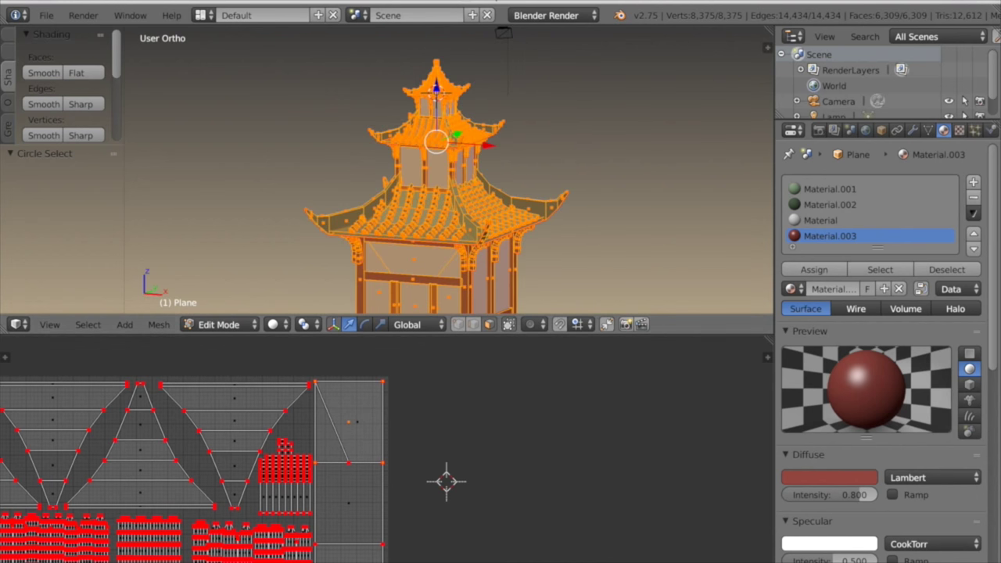
Select individual wall faces on the tiers to find which one uses the slanted UV island.
right_click(442, 168)
key(a)
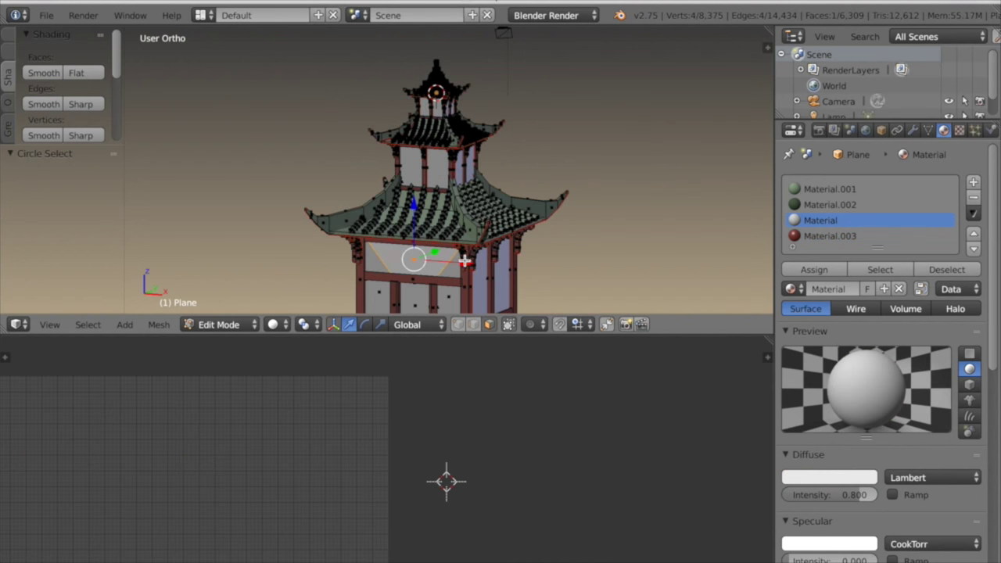
key(a)
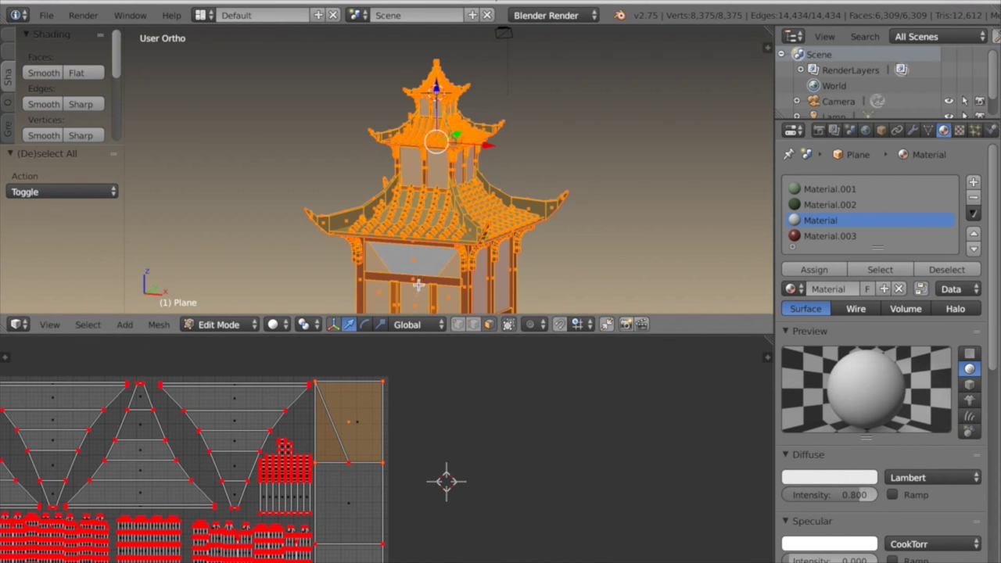
right_click(415, 261)
right_click(439, 179)
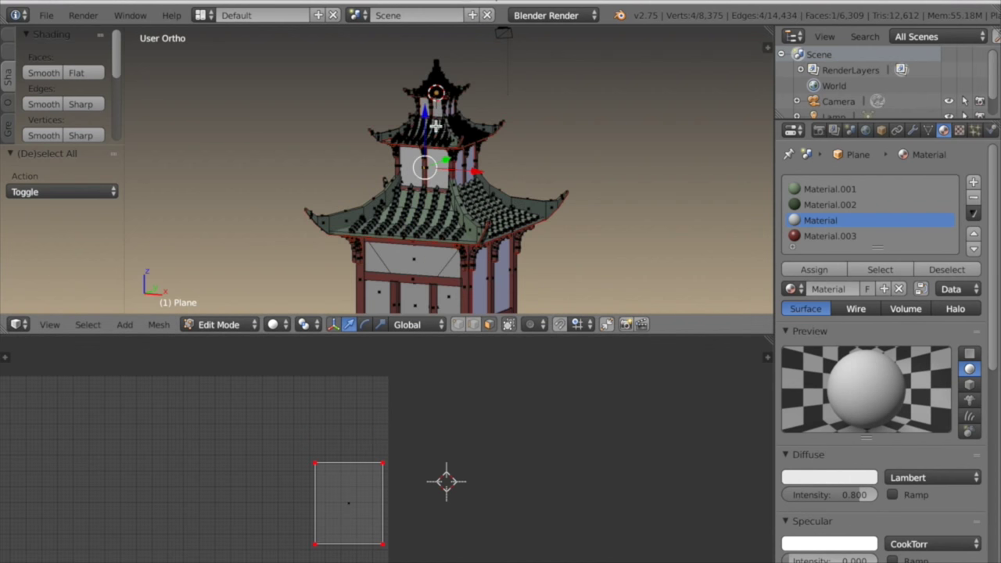
scroll(456, 242, down, 2)
right_click(453, 253)
middle_drag(479, 265, 422, 262)
scroll(478, 261, up, 4)
shift+middle_drag(490, 268, 526, 270)
shift+middle_drag(526, 271, 508, 188)
scroll(501, 195, down, 2)
key(a)
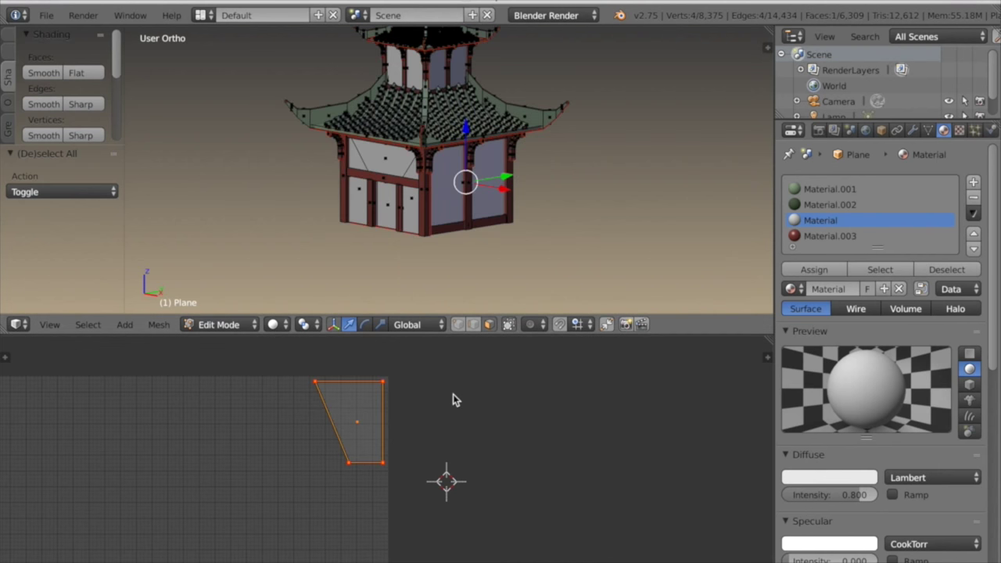
Slide the slanted wall island's inner corner vertex along X until the island forms a full rectangle.
scroll(367, 467, up, 1)
middle_drag(367, 468, 457, 557)
click(452, 562)
right_click(391, 453)
key(g)
key(x)
click(378, 451)
scroll(380, 452, up, 3)
key(g)
key(x)
Check the upper tiers' wall faces against the UV layout and reselect the whole mesh.
right_click(464, 161)
shift+middle_drag(447, 86, 470, 241)
scroll(467, 187, up, 4)
right_click(499, 185)
key(a)
key(a)
scroll(394, 450, down, 5)
middle_drag(395, 450, 399, 407)
scroll(398, 407, down, 3)
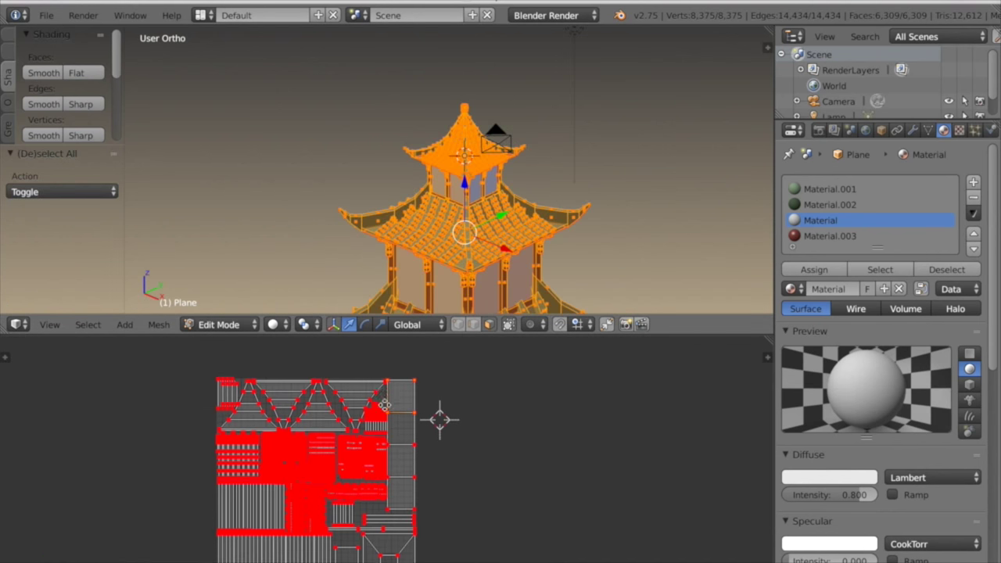
Select all the UVs and enlarge the UV editor to show the layout up close.
key(a)
middle_drag(415, 440, 444, 435)
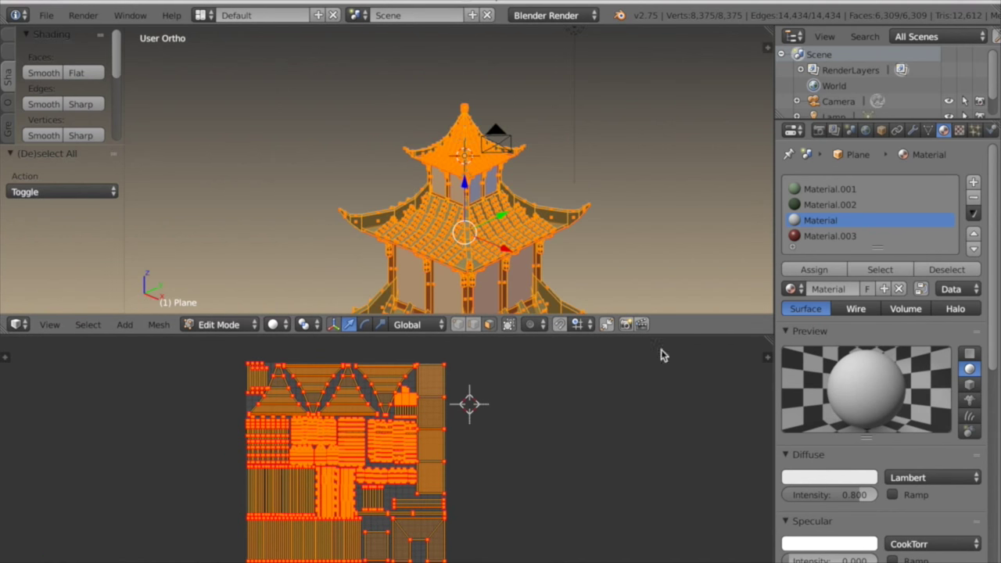
drag(673, 334, 672, 212)
scroll(517, 430, up, 4)
middle_drag(623, 382, 585, 520)
scroll(384, 414, up, 2)
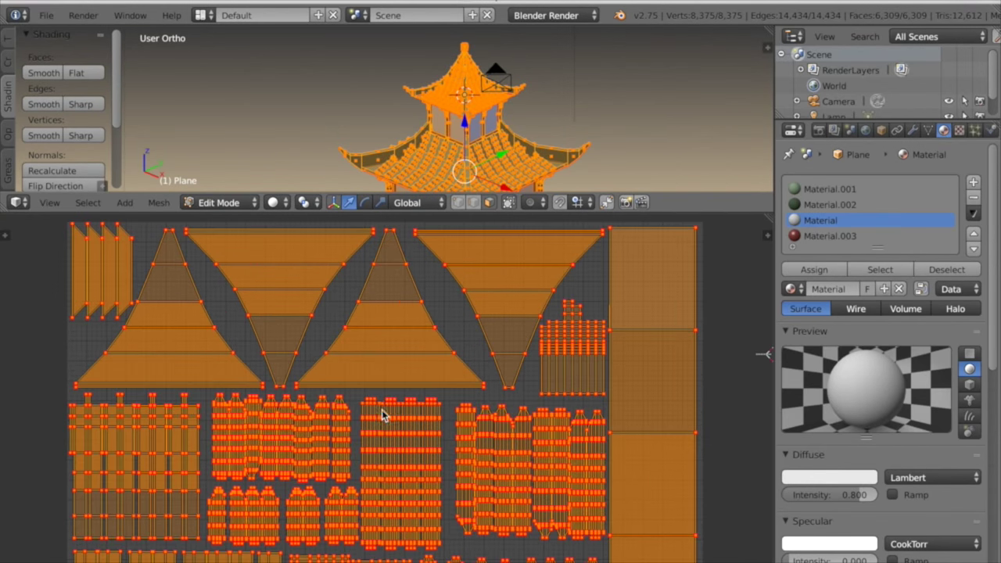
Try shifting a triangular roof island away from the one stacked beneath it.
middle_drag(418, 391, 405, 434)
key(a)
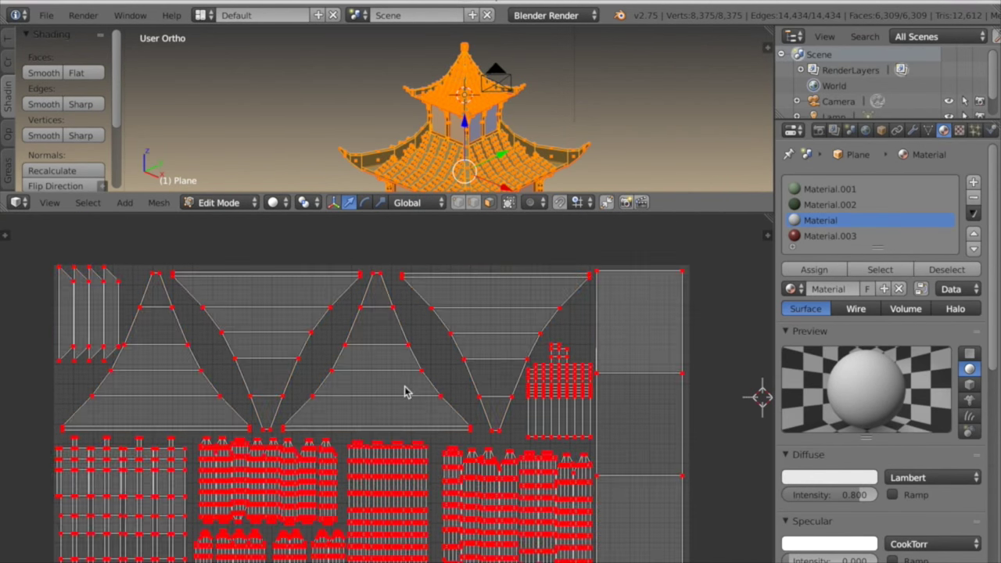
right_click(377, 390)
right_click(243, 373)
right_click(386, 381)
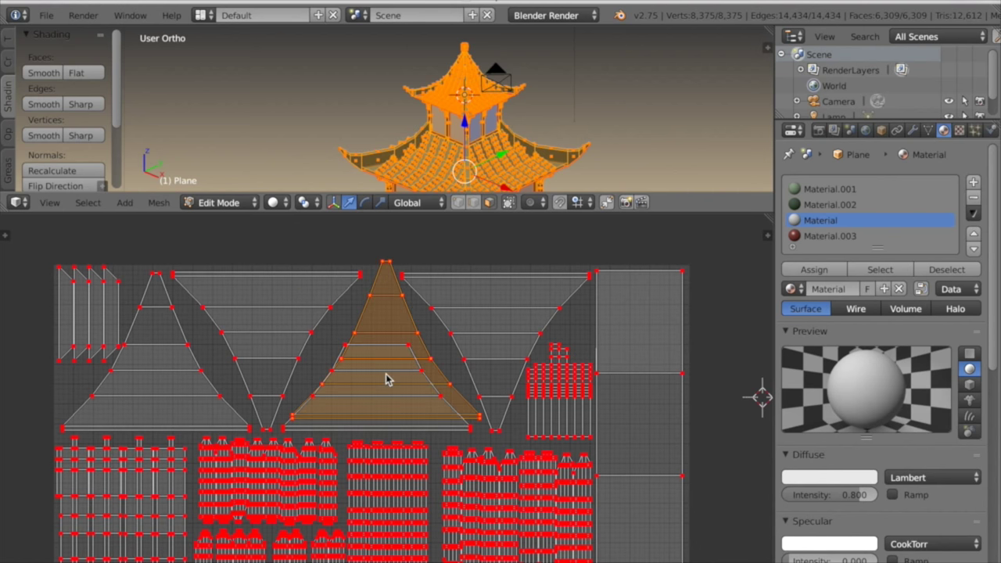
Maximize the 3D view, add a new material in its own slot and assign it to the door face.
key(ctrl+Up)
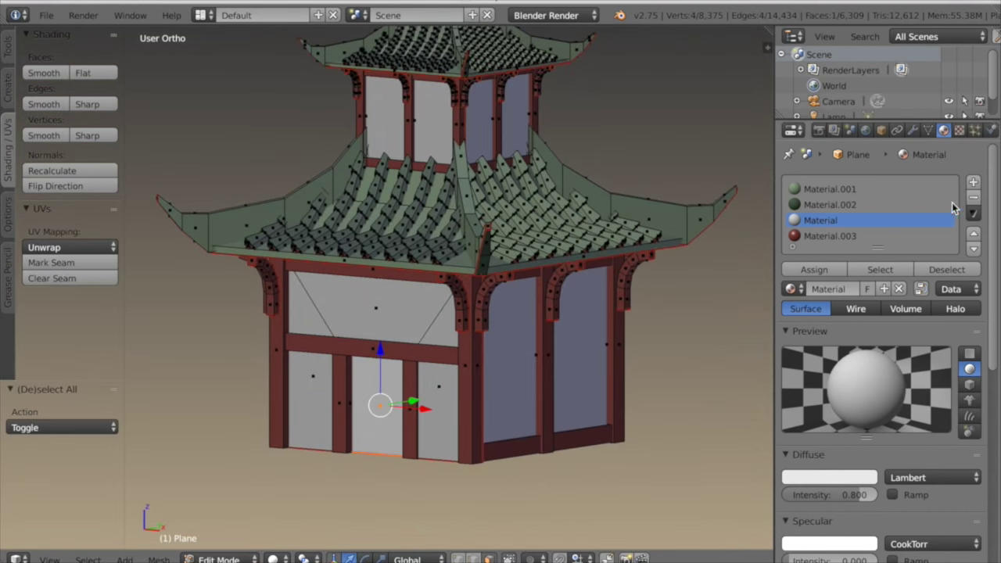
click(973, 182)
middle_drag(735, 278, 670, 314)
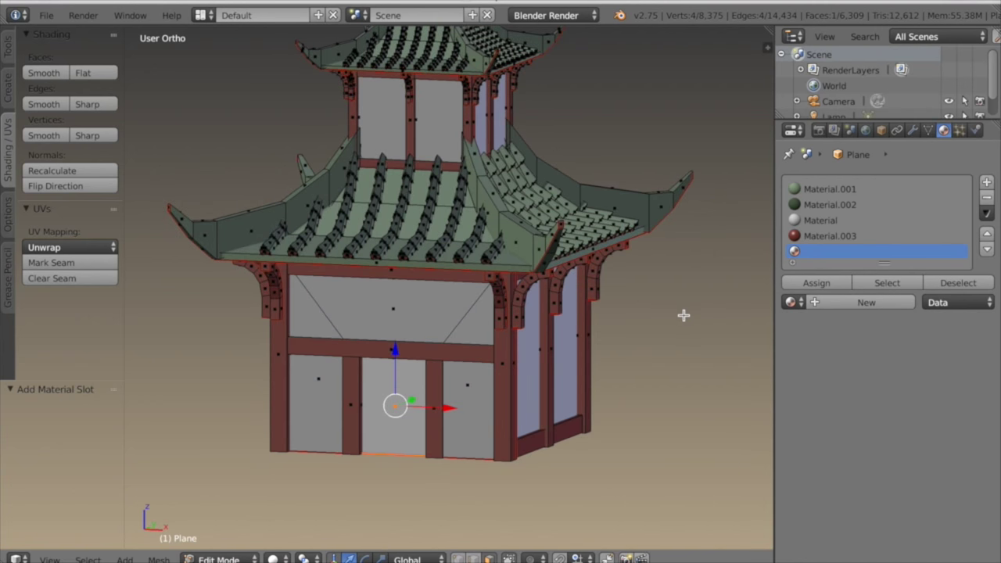
click(828, 304)
click(815, 284)
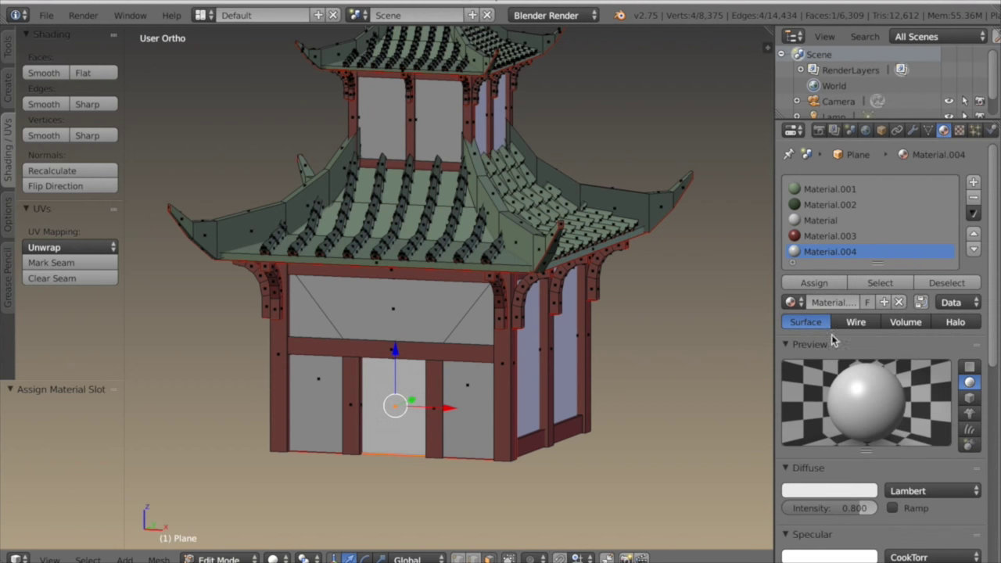
Set the door material's diffuse color to a dark brown of about R 0.193, G 0.136, B 0.103.
click(848, 494)
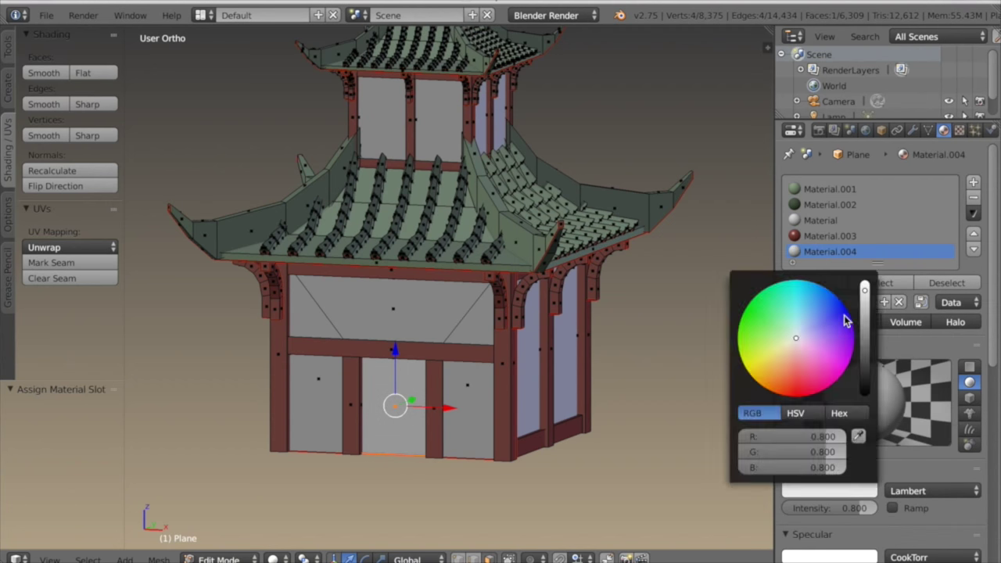
click(866, 341)
click(774, 364)
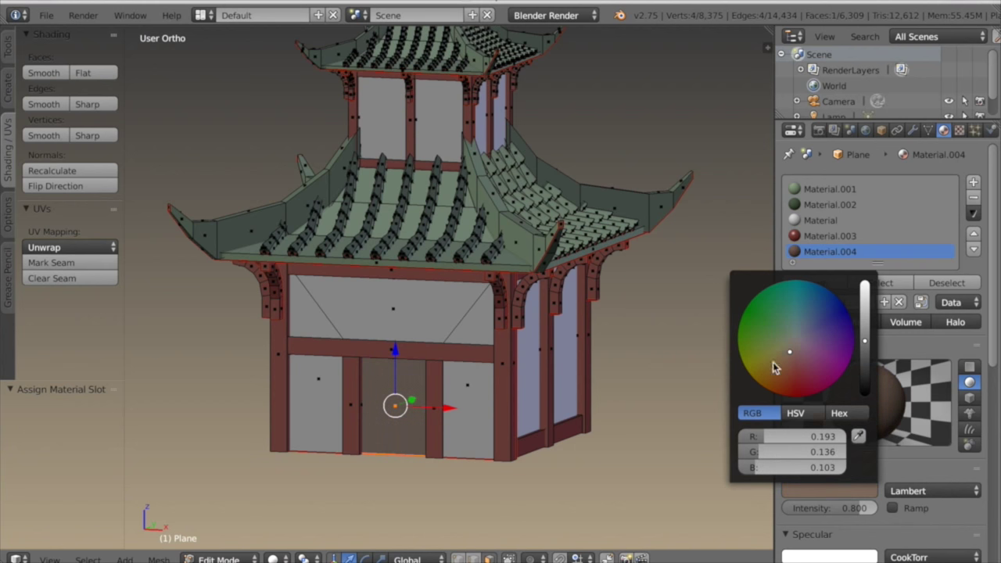
Leave mesh editing and inspect the doorway from inside the building in perspective view.
key(Tab)
scroll(458, 452, down, 4)
mouse_move(458, 452)
middle_down()
mouse_move(515, 443)
mouse_move(521, 472)
mouse_move(543, 489)
mouse_move(492, 474)
mouse_move(546, 392)
mouse_move(342, 442)
mouse_move(474, 435)
mouse_move(391, 425)
mouse_move(478, 451)
middle_up()
key(KP_5)
scroll(478, 498, up, 5)
scroll(479, 496, up, 3)
scroll(546, 392, up, 4)
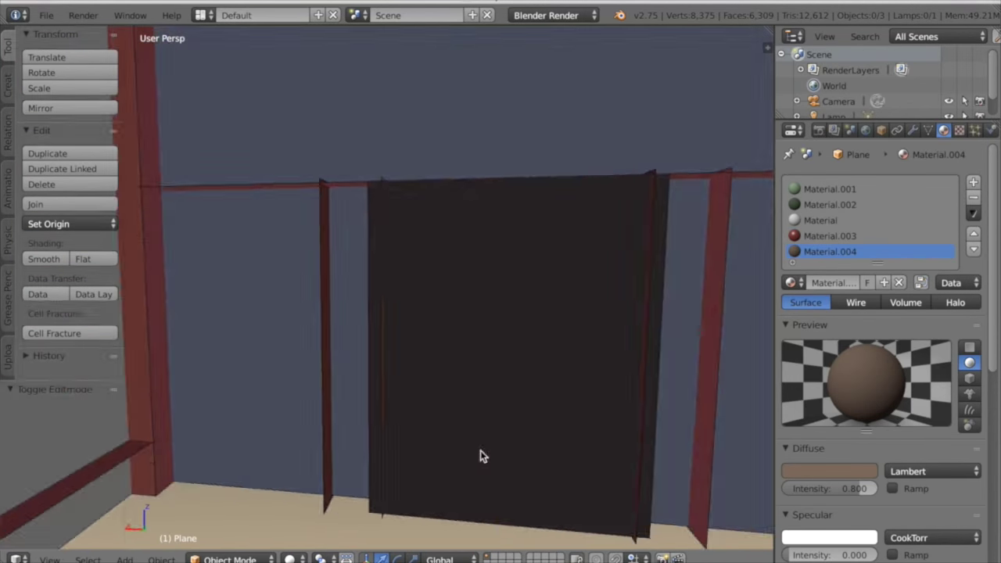
scroll(478, 451, up, 6)
scroll(404, 253, up, 4)
Select the three hidden wall faces along the doorway recess in mesh editing and delete them as faces.
right_click(414, 241)
key(Tab)
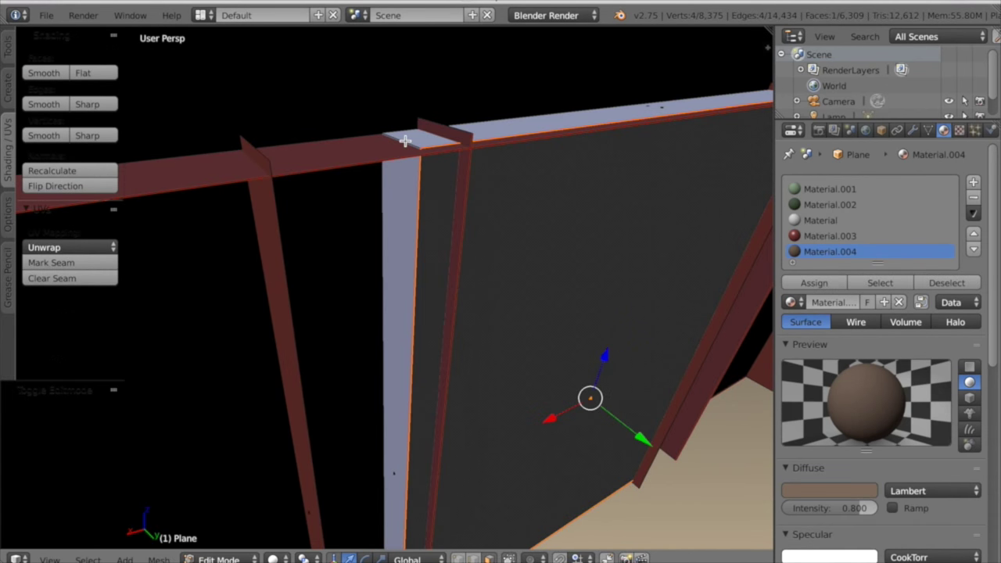
scroll(404, 140, down, 10)
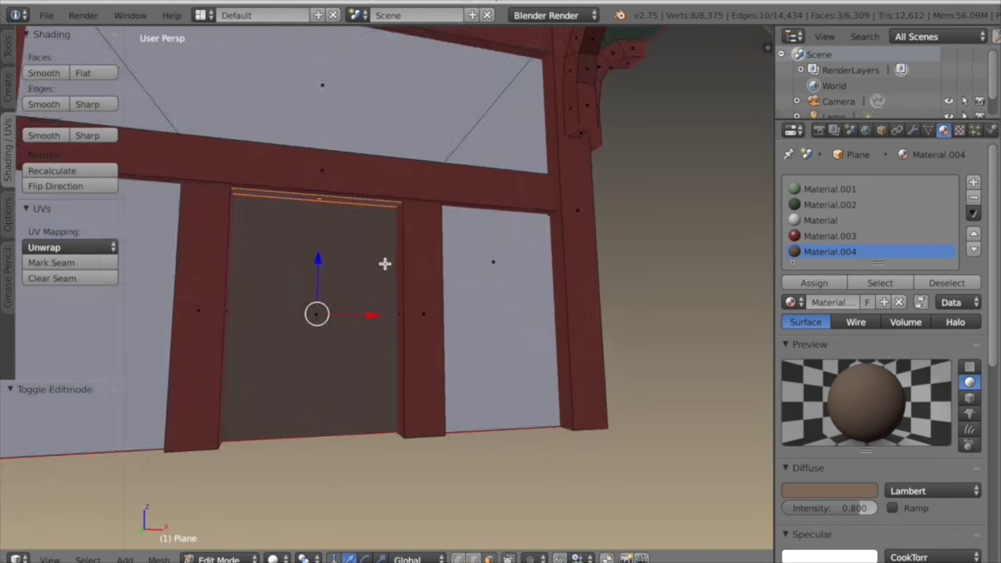
scroll(385, 263, up, 2)
mouse_move(384, 263)
middle_down()
mouse_move(340, 262)
mouse_move(380, 266)
middle_up()
key(x)
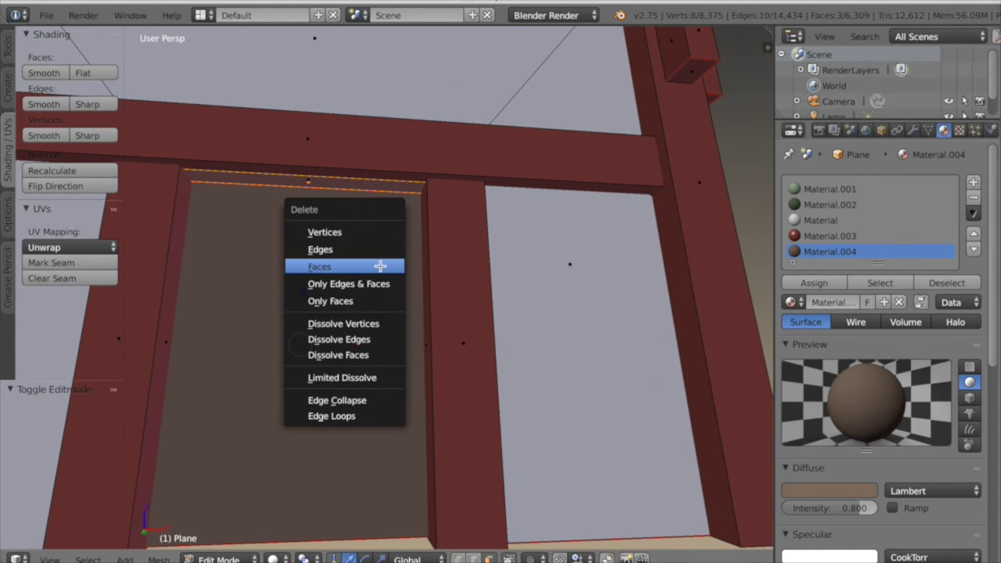
click(380, 266)
Select the whole mesh and enlarge the UV editor to display the free space around the lower islands.
middle_drag(378, 269, 366, 372)
key(a)
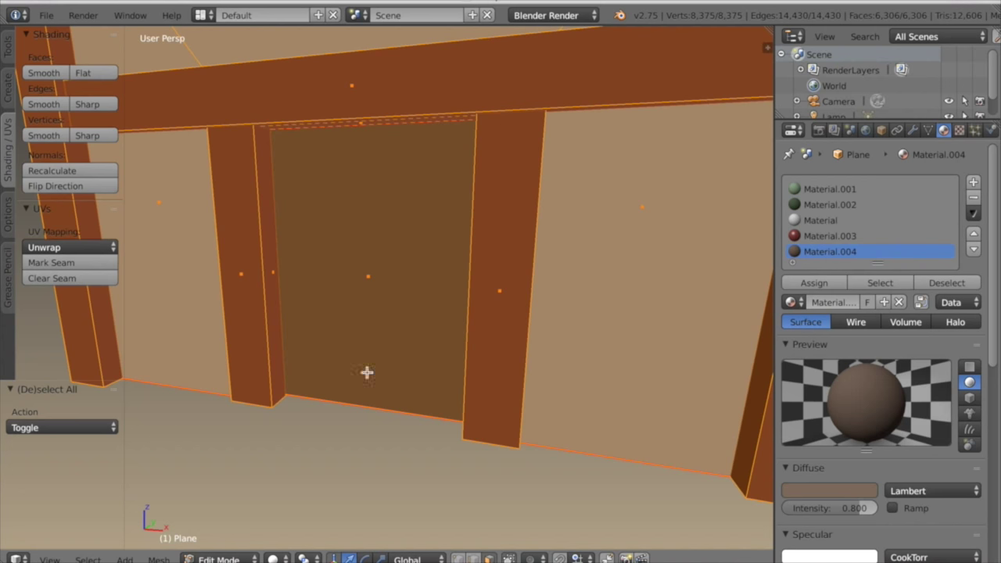
drag(693, 562, 665, 233)
middle_drag(615, 415, 611, 211)
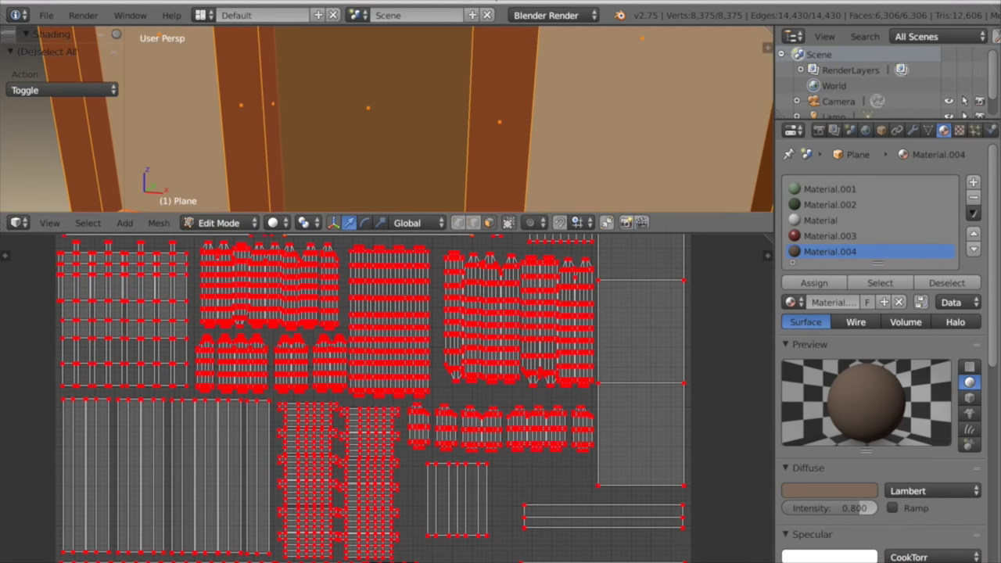
scroll(577, 512, down, 1)
middle_drag(576, 518, 576, 462)
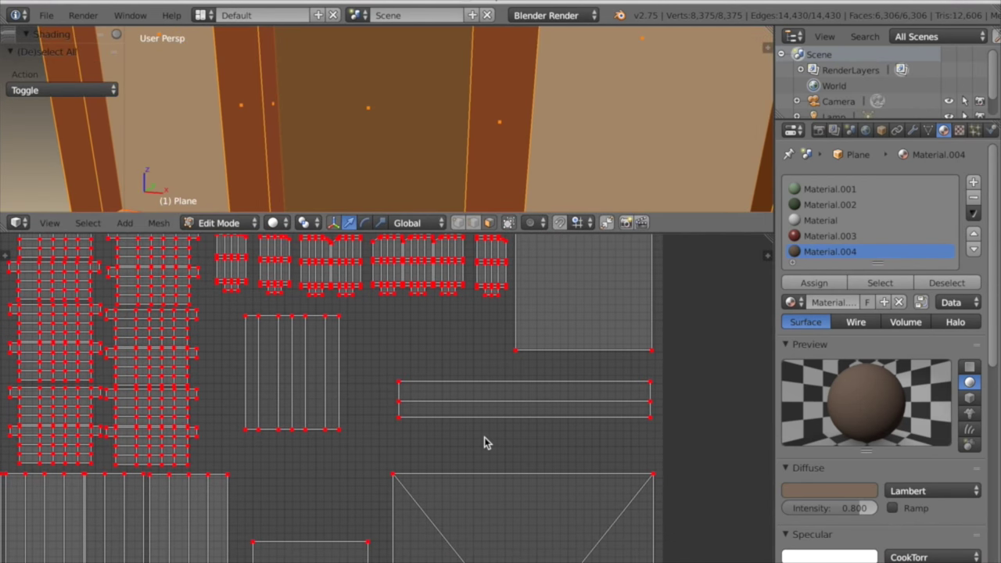
Enlarge the long two-strip UV island and shift it down and left, just above the wall island with diagonals.
key(a)
key(a)
key(l)
key(s)
click(641, 435)
key(g)
click(603, 467)
scroll(548, 479, down, 2)
middle_drag(556, 505, 560, 460)
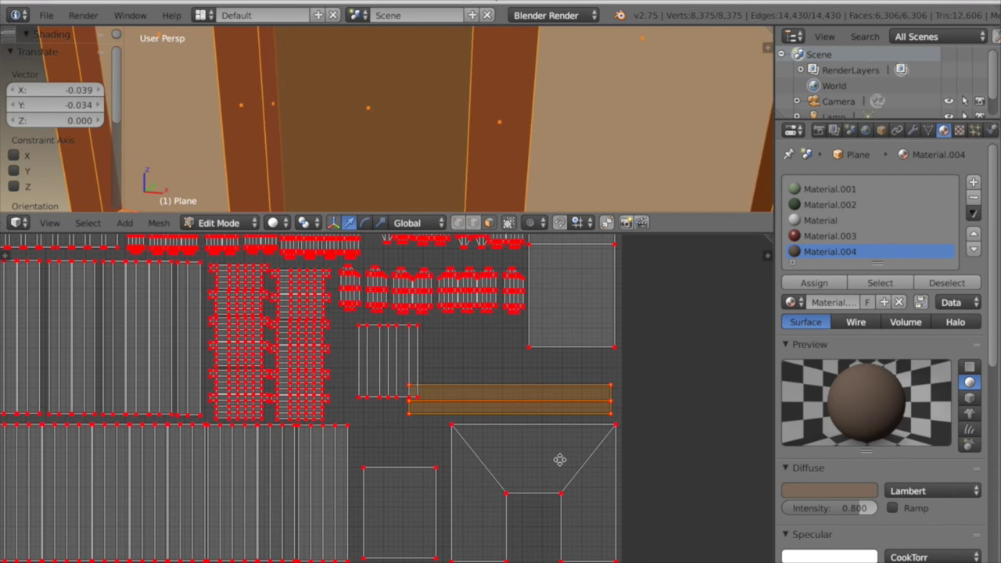
Shrink and reposition the two-strip island to fit its gap, and scale up the small multi-strip island beside it.
scroll(581, 383, up, 1)
key(s)
click(541, 463)
key(g)
click(552, 467)
key(l)
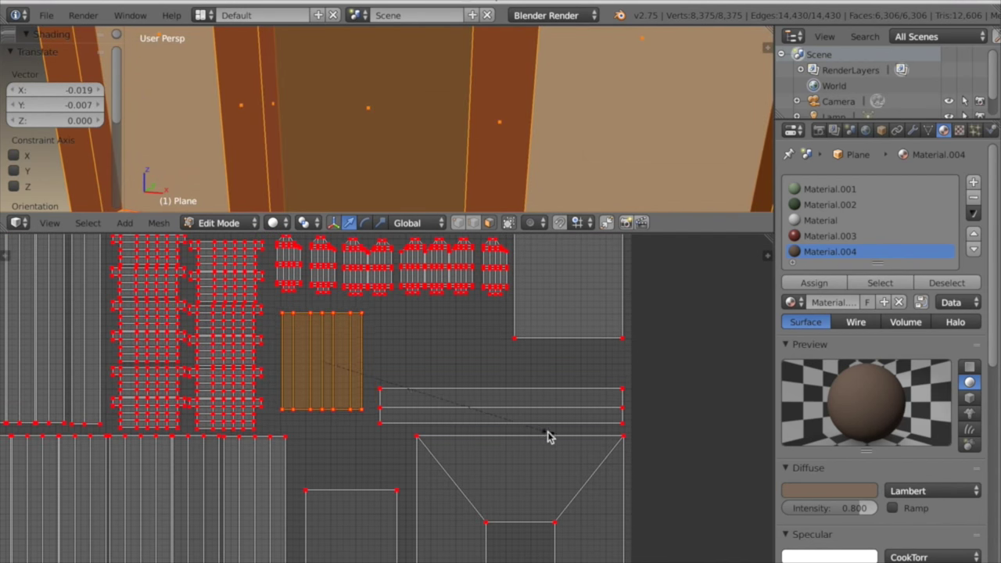
scroll(550, 437, down, 3)
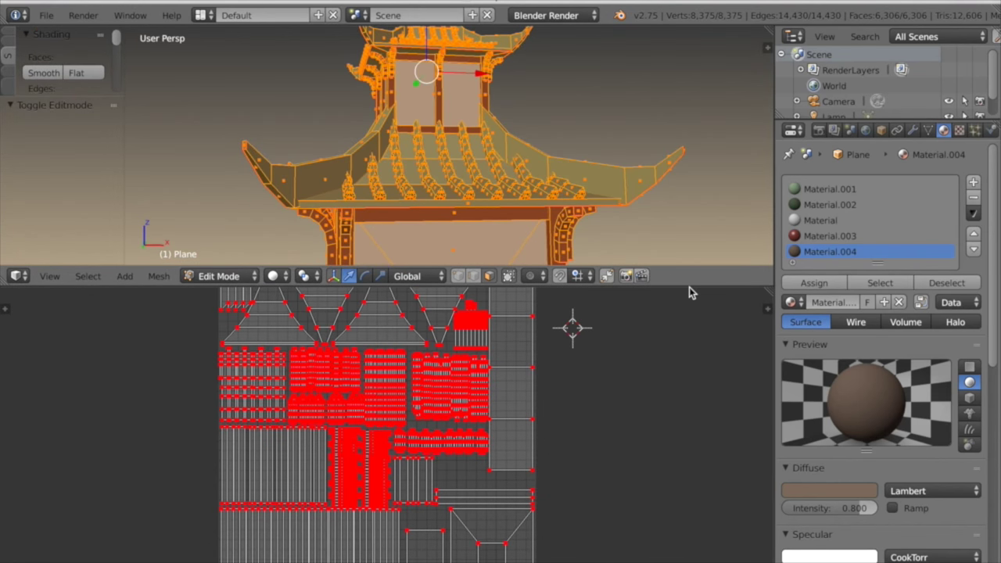
Maximize the 3D view and snap the 3D cursor to the outer face of the front left roof bracket.
drag(690, 287, 648, 554)
middle_drag(618, 449, 531, 386)
middle_drag(387, 379, 411, 358)
middle_drag(381, 325, 396, 313)
scroll(382, 326, down, 3)
scroll(395, 312, up, 3)
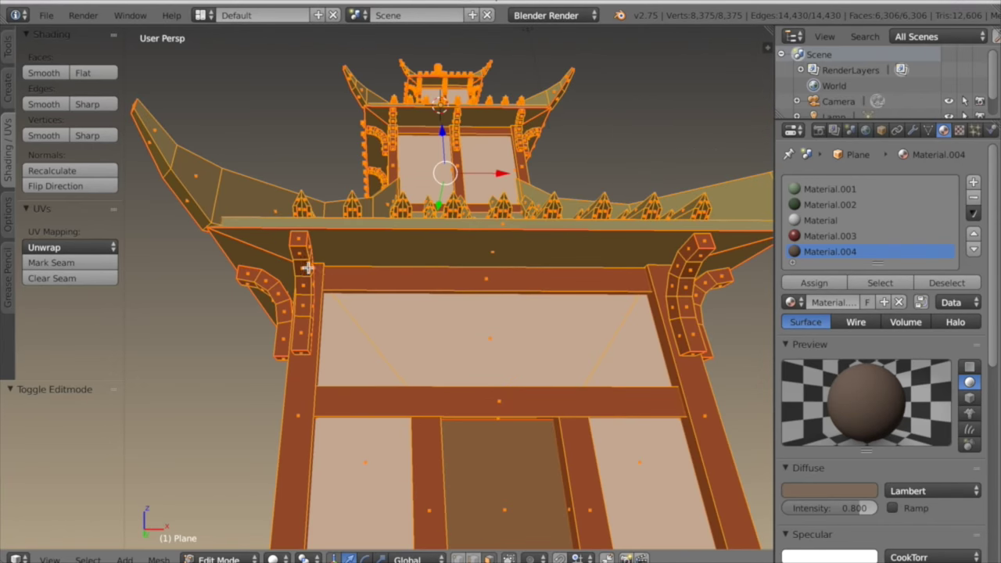
right_click(307, 266)
key(shift+s)
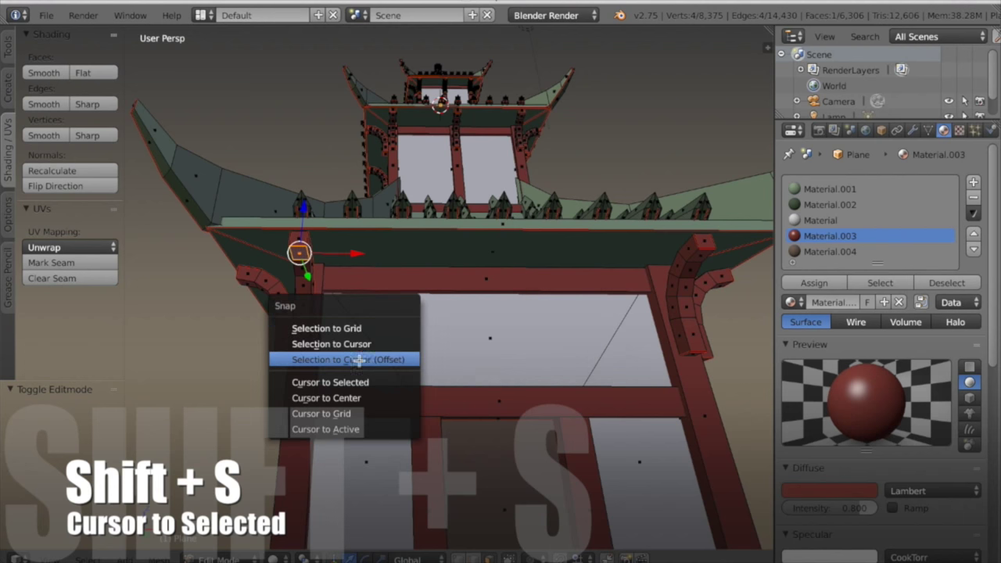
click(361, 379)
middle_drag(367, 364, 373, 375)
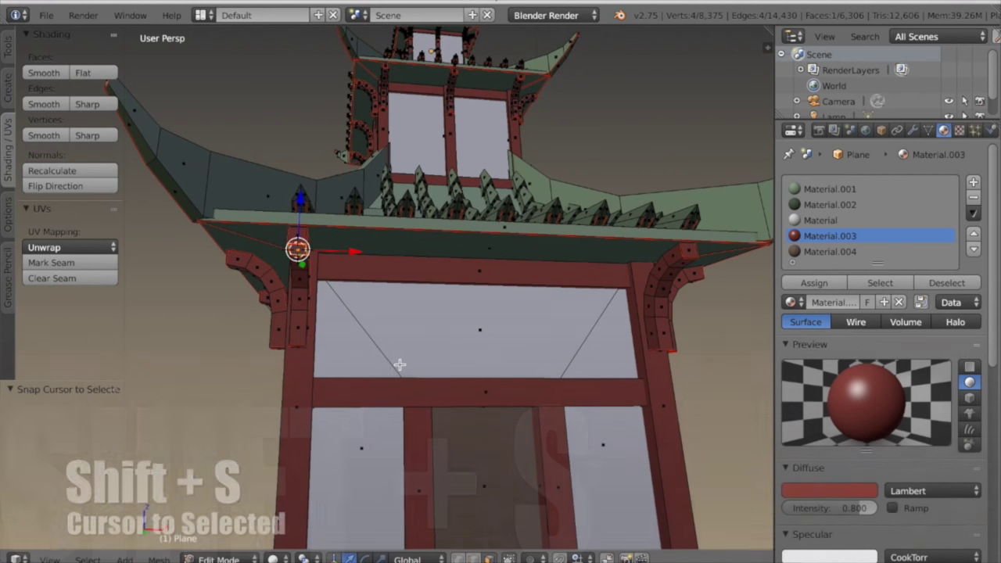
Add a UV sphere at the 3D cursor with 6 segments and 6 rings.
key(shift+a)
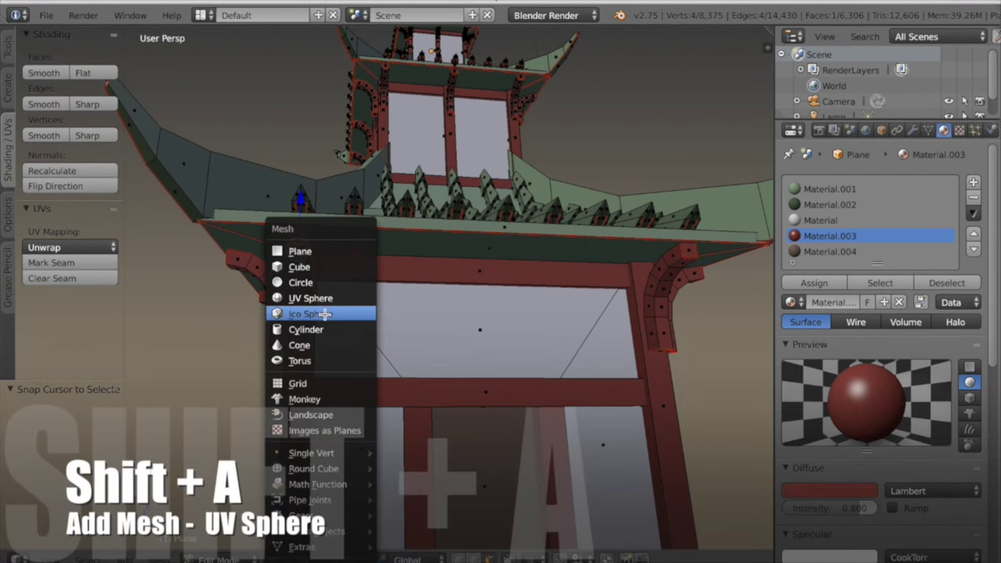
click(325, 301)
drag(76, 427, 51, 427)
click(101, 427)
click(101, 427)
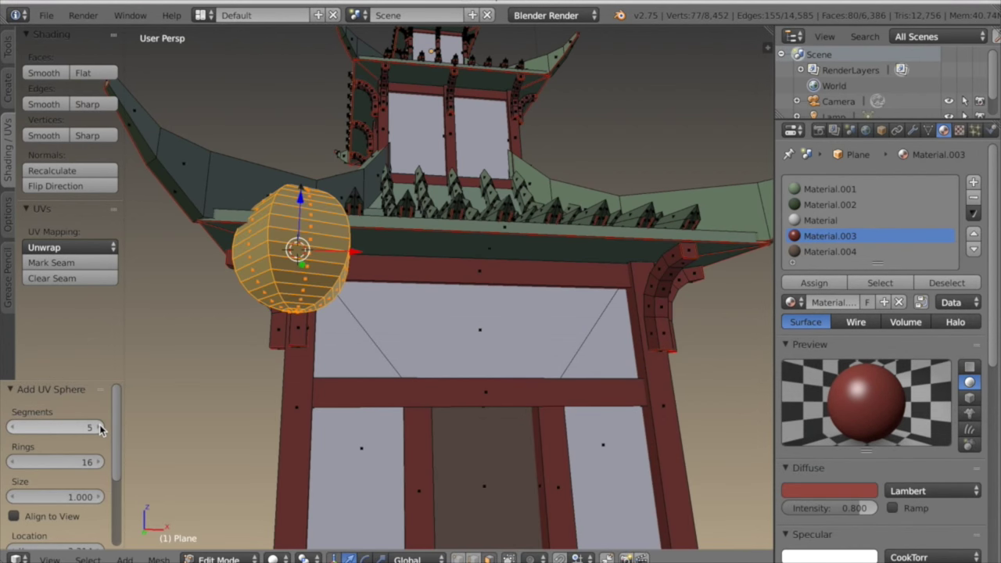
middle_drag(147, 399, 212, 371)
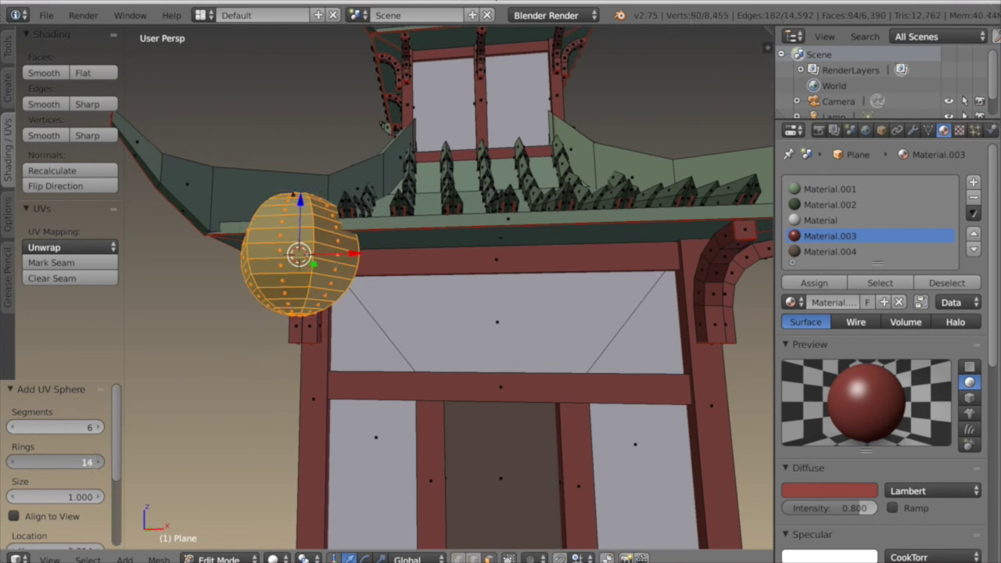
middle_drag(229, 447, 265, 444)
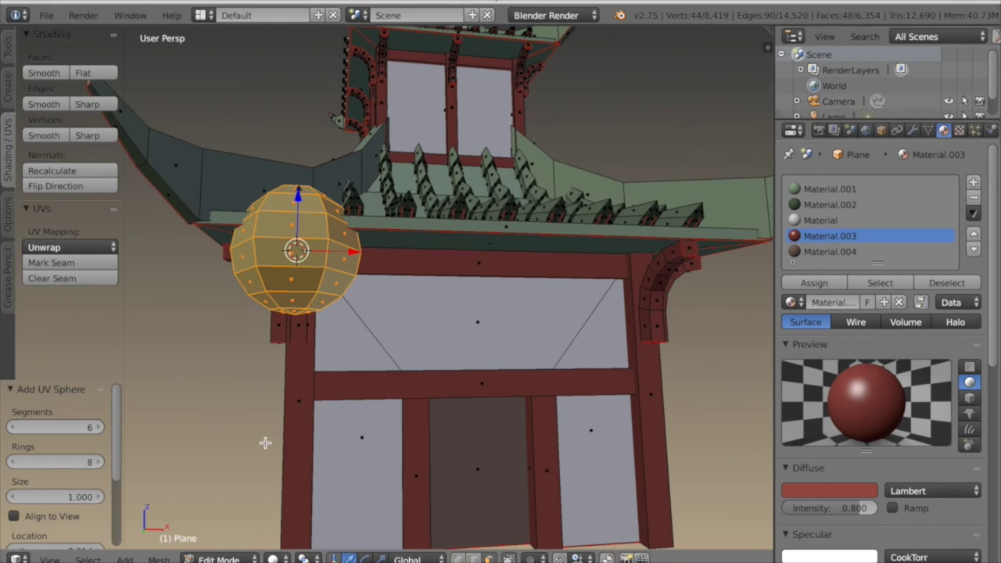
mouse_move(370, 477)
middle_down()
mouse_move(324, 469)
mouse_move(375, 462)
middle_up()
scroll(375, 355, down, 2)
Stretch the sphere along Z into a lantern shape in front view and lower it to hang beneath the bracket.
key(KP_1)
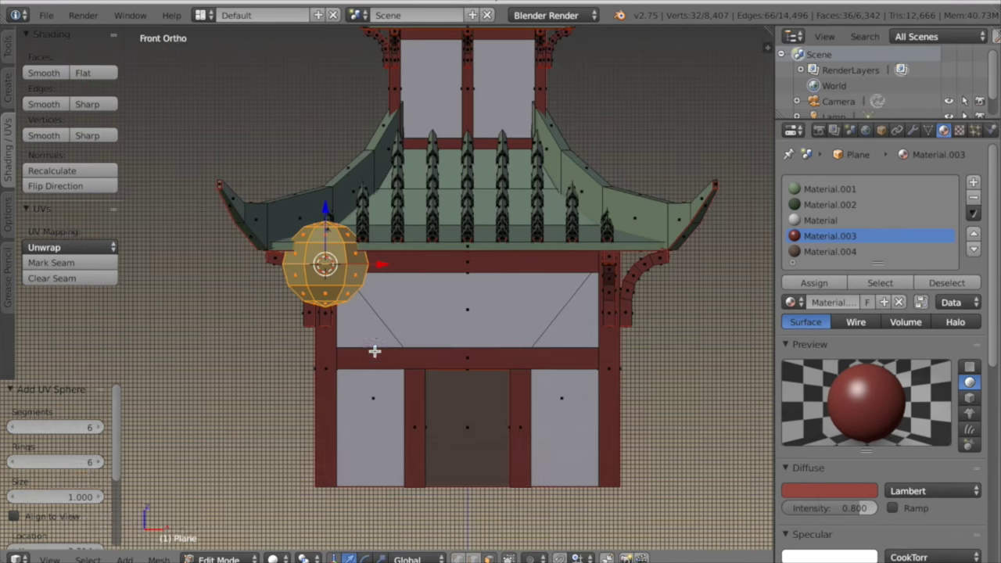
key(s)
key(z)
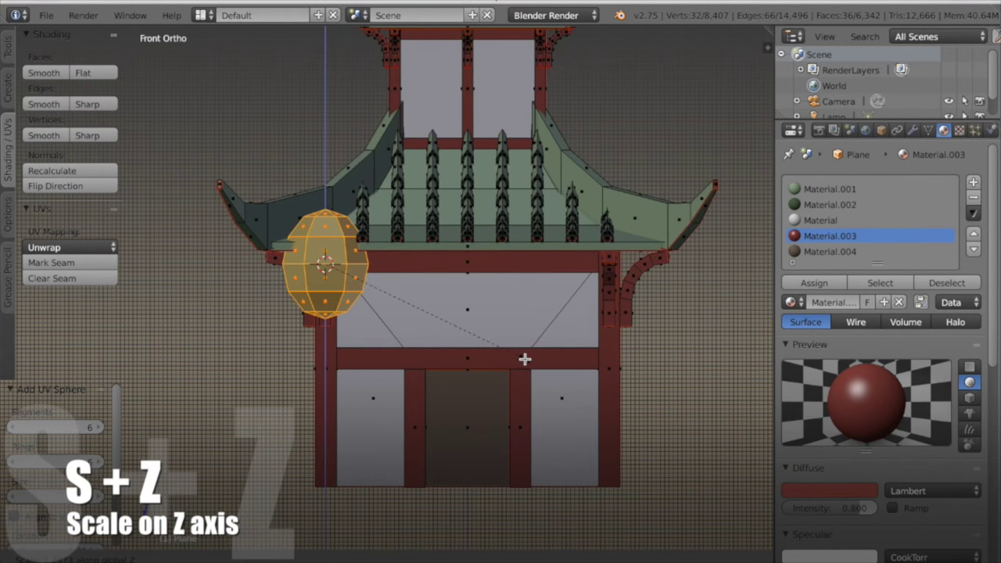
click(562, 350)
click(317, 224)
drag(317, 224, 331, 248)
scroll(362, 337, up, 6)
shift+middle_drag(362, 338, 498, 380)
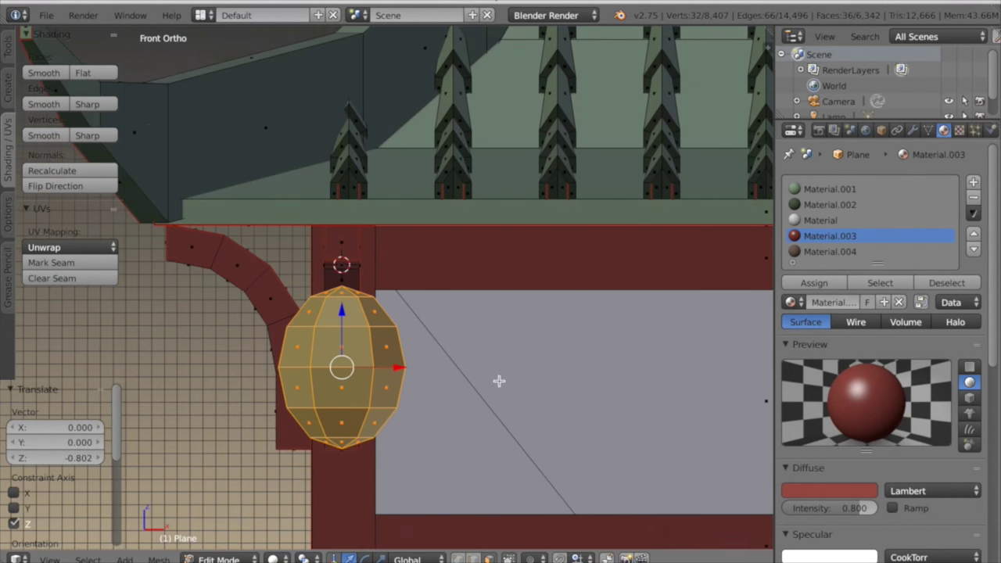
scroll(499, 380, up, 3)
drag(309, 368, 312, 328)
scroll(418, 406, down, 9)
shift+middle_drag(493, 397, 431, 402)
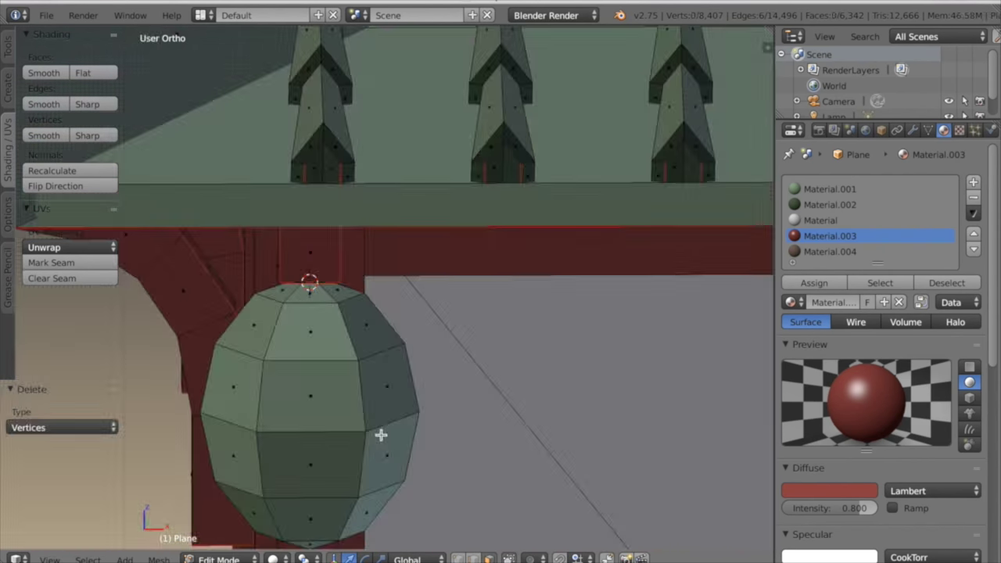
Select a front middle face of the lantern and unwrap it with the Angle Based method.
middle_drag(381, 435, 308, 420)
right_click(311, 412)
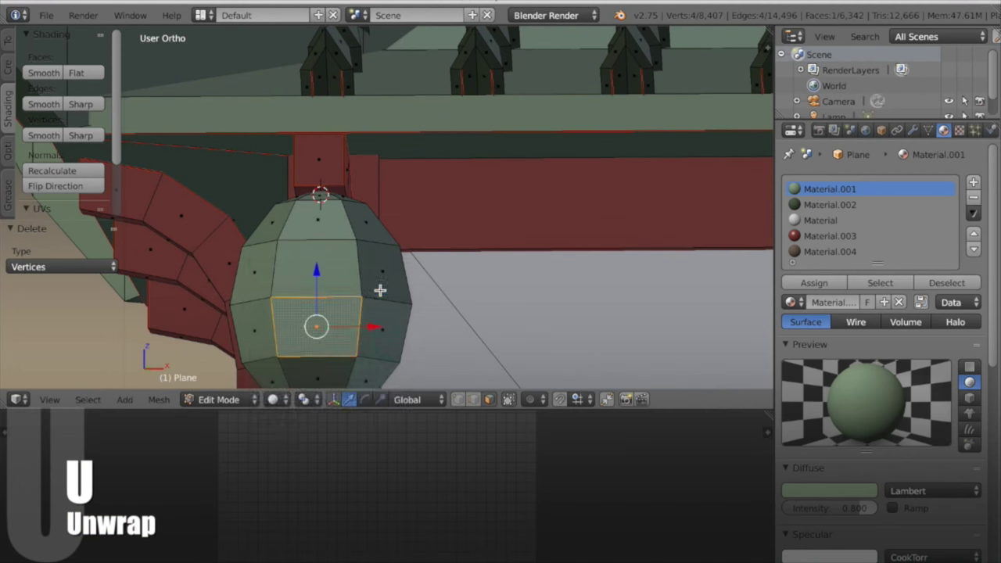
key(u)
click(380, 279)
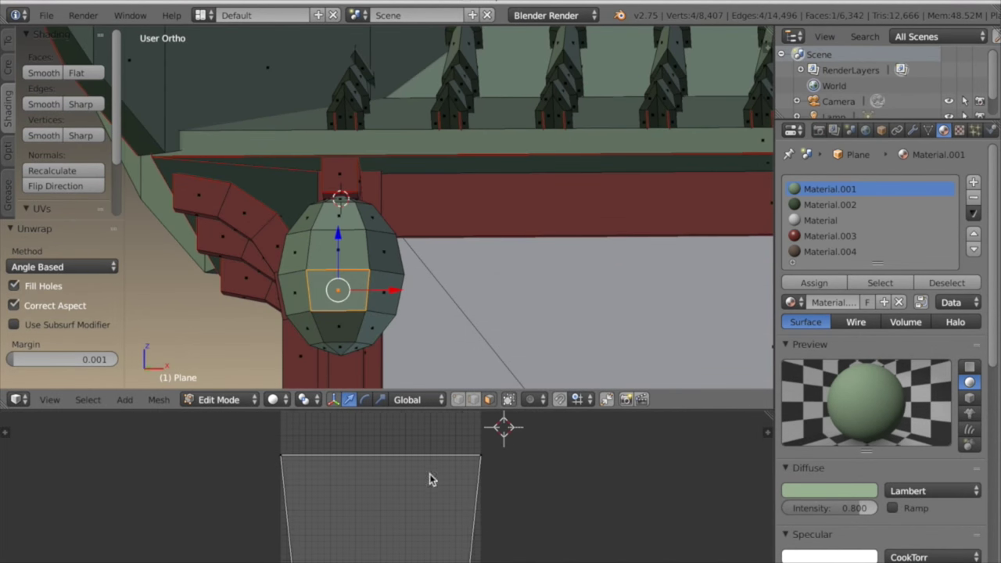
scroll(429, 480, down, 1)
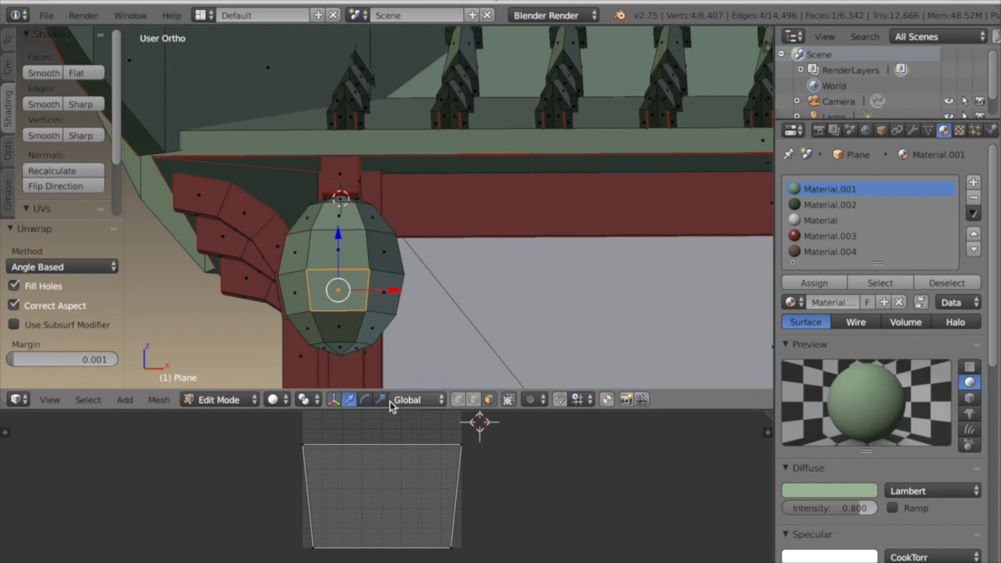
Straighten the unwrapped face into a rectangle by aligning its left and right UV vertex pairs on X.
key(a)
key(a)
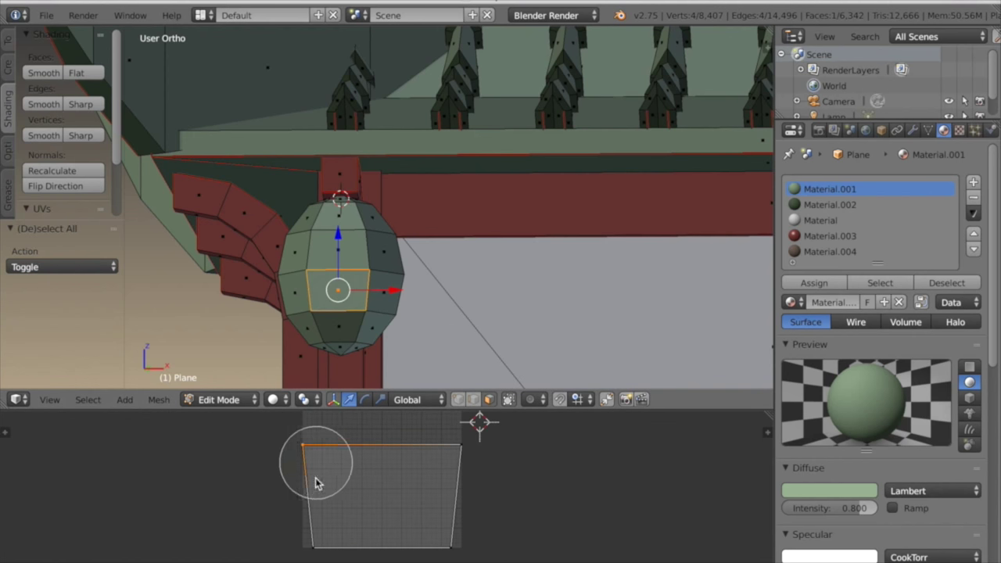
key(w)
click(313, 547)
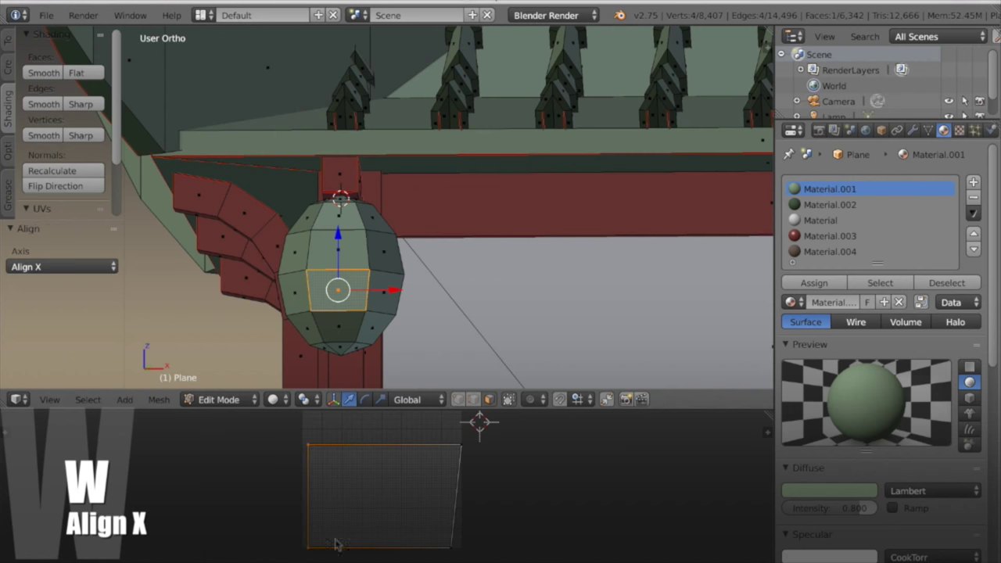
key(w)
click(462, 522)
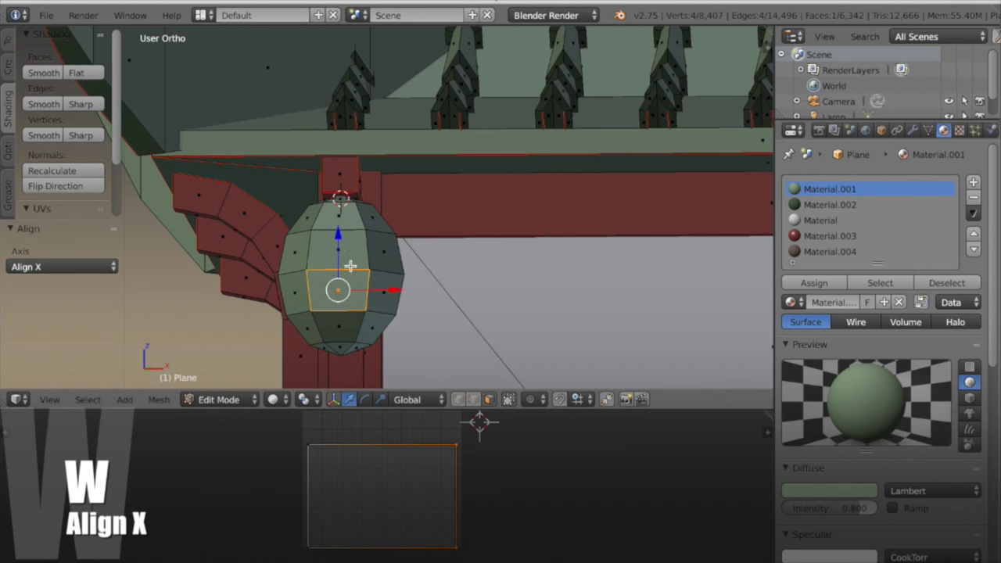
Unwrap the whole lantern with Follow Active Quads using Length Average, and move its UV grid outside the image area.
key(ctrl+l)
key(u)
click(290, 297)
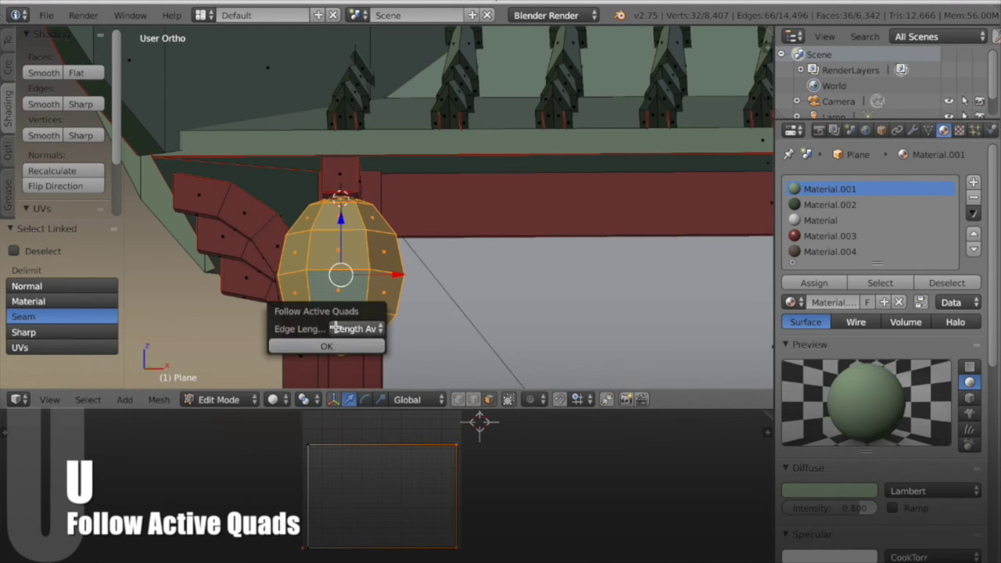
click(328, 344)
scroll(391, 505, down, 6)
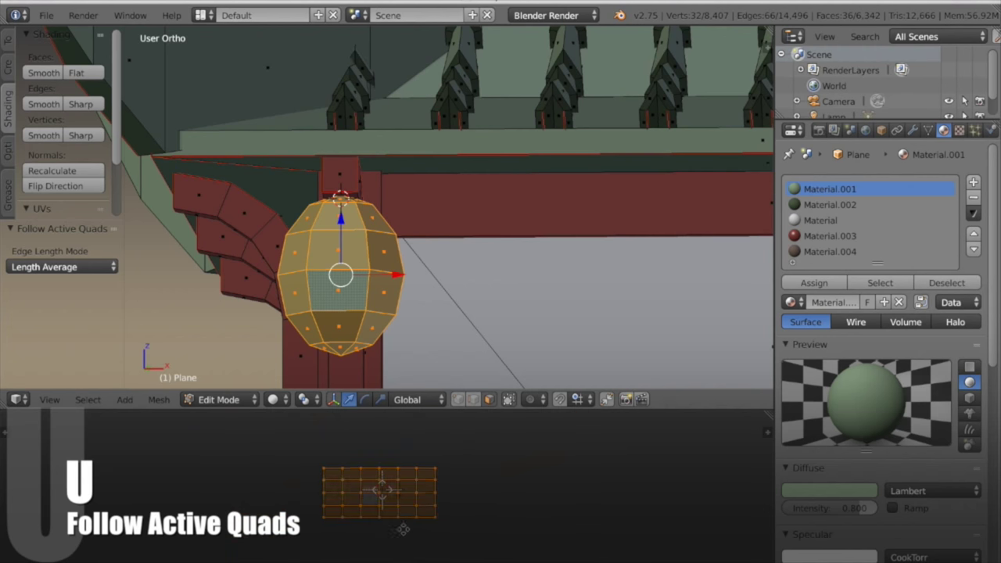
key(a)
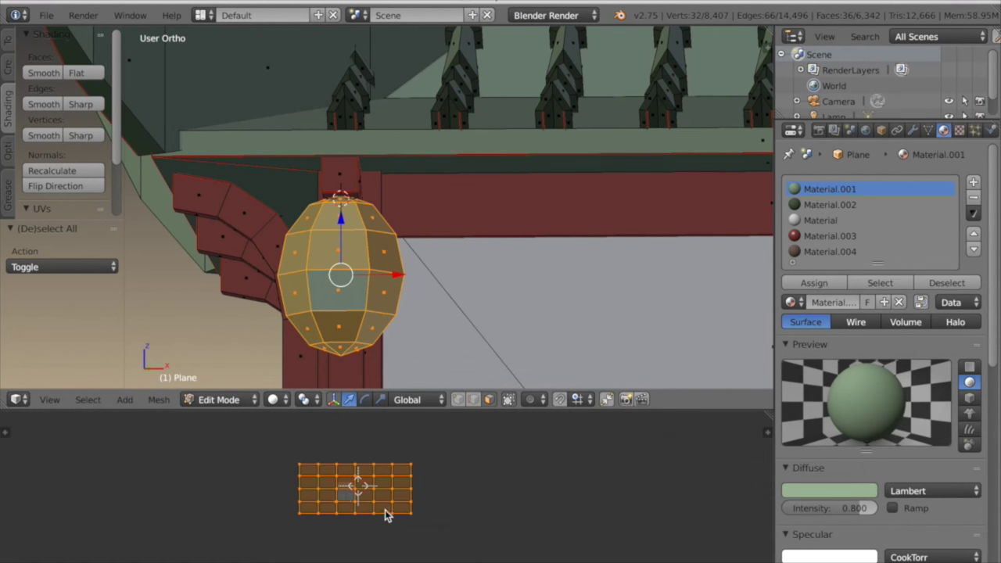
key(g)
click(420, 504)
Duplicate the lantern about 6.66 along X in front view and center the copy under the front right bracket.
scroll(514, 335, down, 4)
shift+middle_drag(559, 327, 409, 338)
key(KP_1)
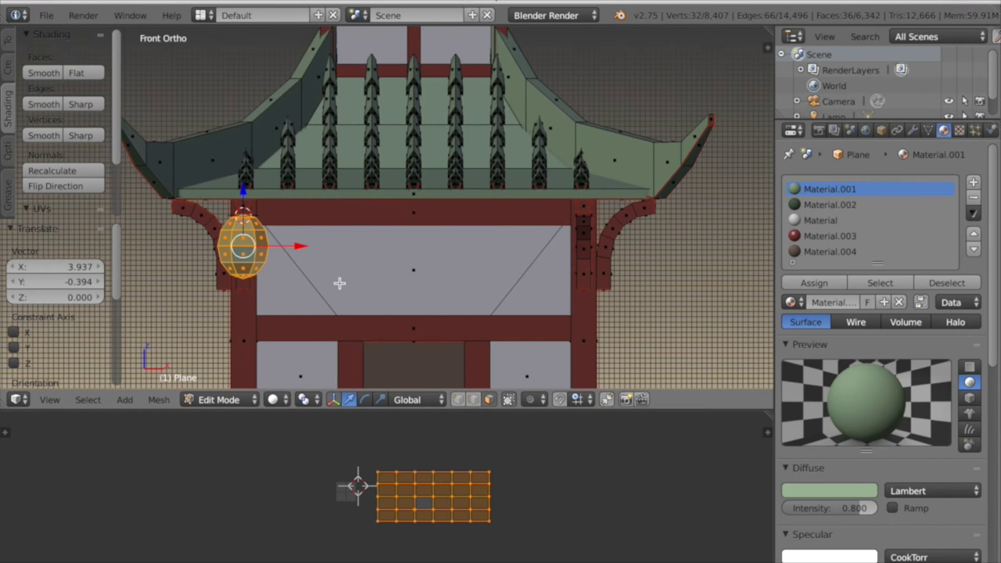
key(shift+d)
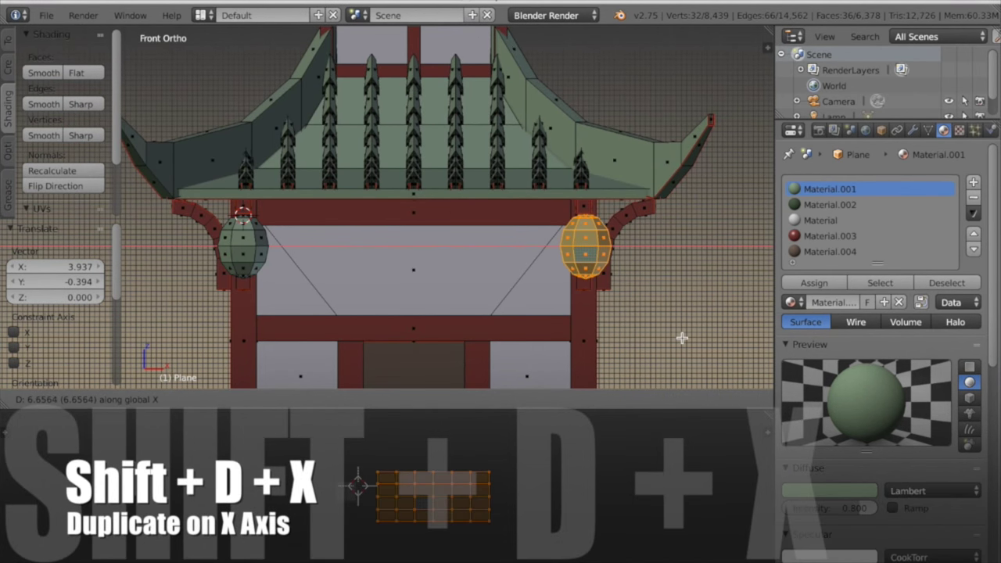
click(680, 339)
scroll(650, 337, up, 7)
shift+middle_drag(650, 337, 411, 309)
scroll(471, 310, up, 1)
click(605, 324)
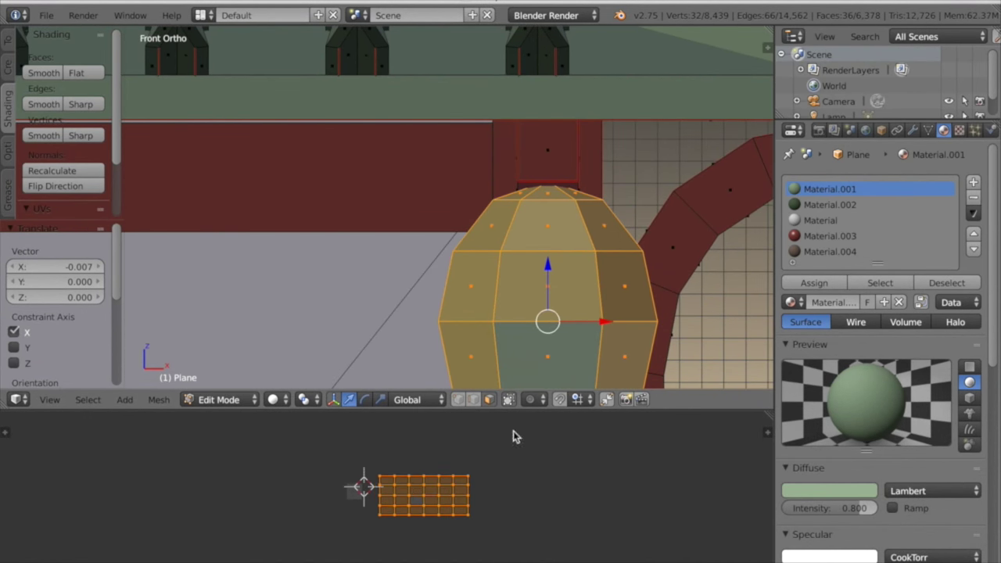
scroll(450, 515, up, 1)
key(g)
right_click(514, 543)
scroll(536, 381, down, 4)
scroll(353, 355, down, 4)
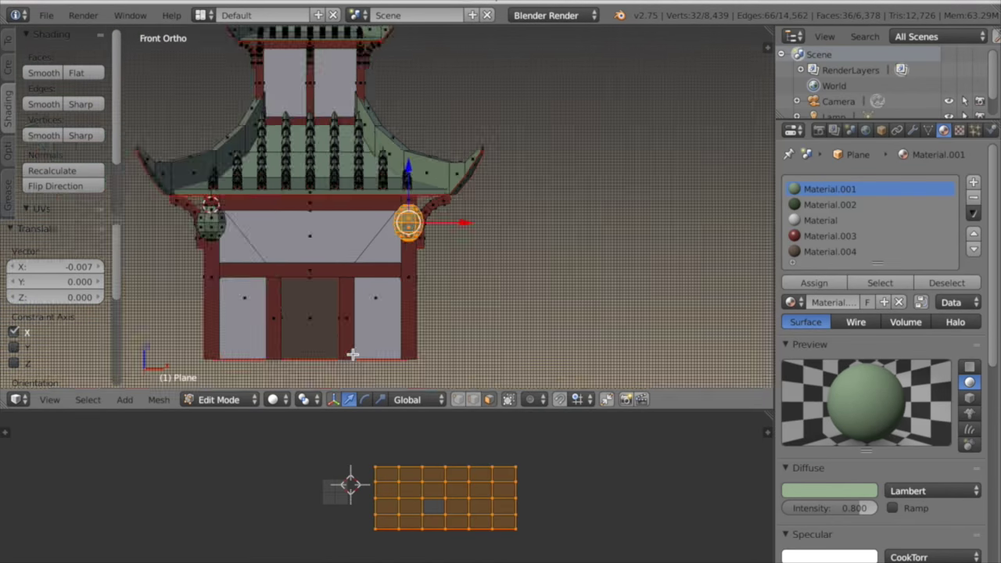
key(l)
key(a)
key(a)
key(g)
right_click(510, 524)
key(a)
key(a)
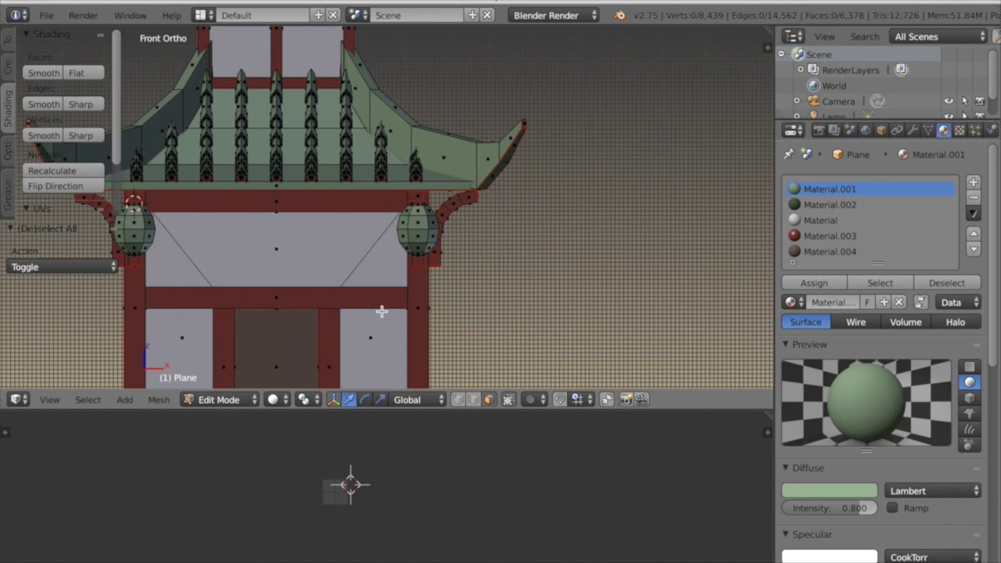
Select the entire mesh, scale down the lantern UV grid and move it just beneath the main UV layout.
key(a)
key(a)
scroll(398, 478, up, 4)
middle_drag(435, 539, 559, 516)
key(s)
click(677, 485)
key(g)
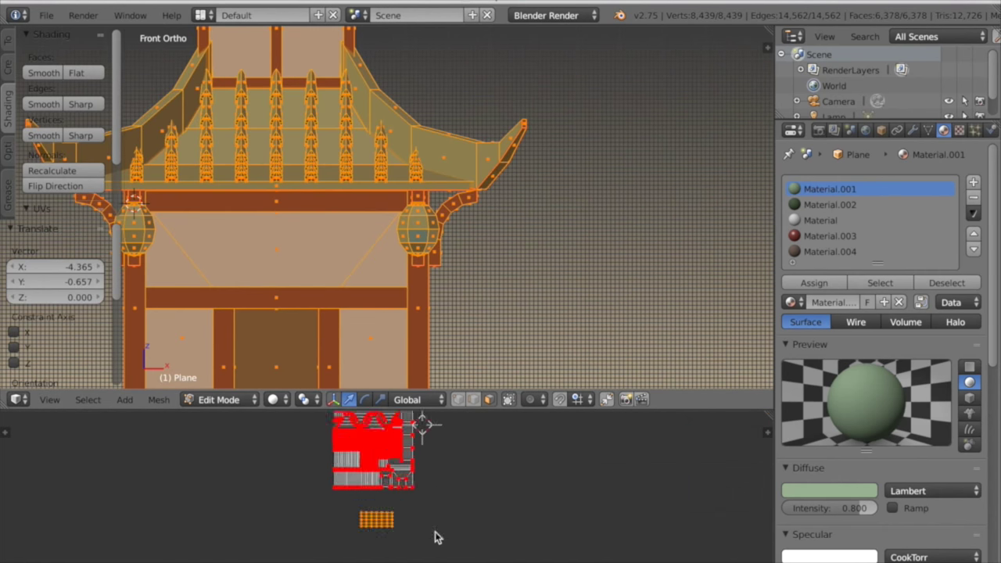
Move the lantern UV grid into the empty gap of the main UV layout and scale it to fit.
scroll(435, 537, up, 6)
key(g)
click(550, 555)
middle_drag(470, 476, 542, 503)
scroll(512, 536, up, 4)
scroll(543, 503, up, 3)
key(s)
click(560, 543)
key(g)
click(588, 553)
scroll(588, 553, down, 8)
key(a)
key(a)
shift+middle_drag(412, 249, 481, 273)
key(Tab)
key(Tab)
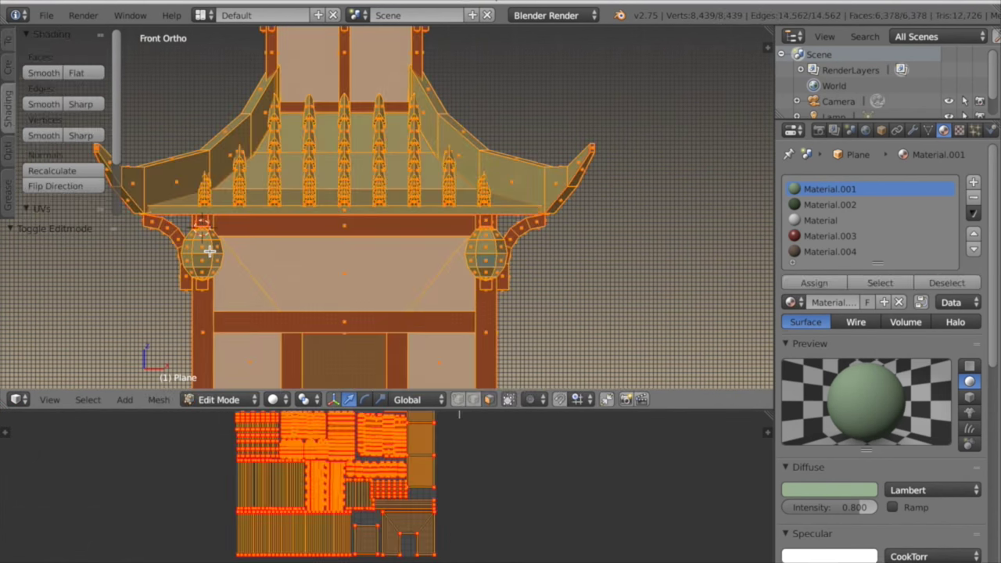
Select both lanterns and assign them a new material in a newly added slot.
key(a)
key(l)
key(l)
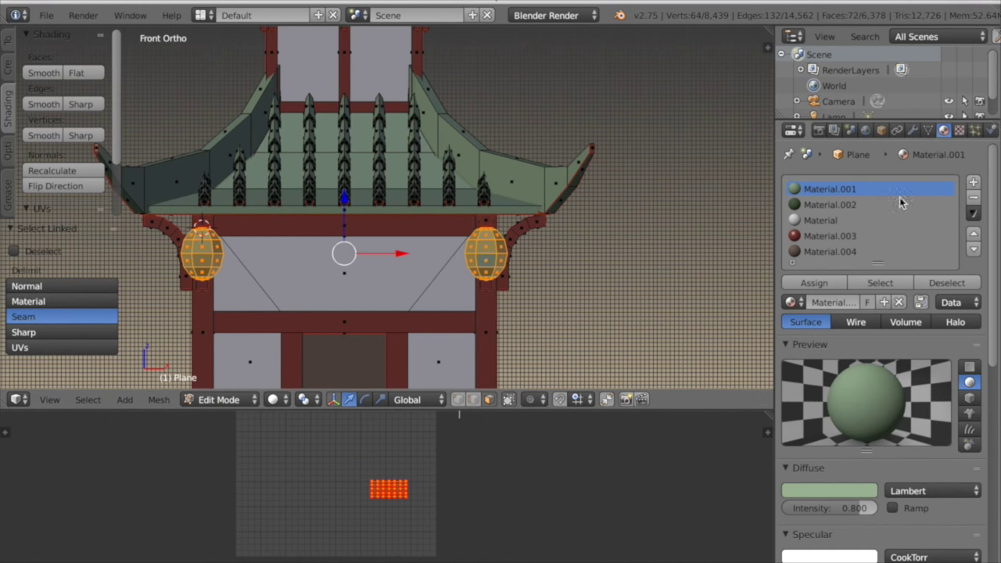
click(980, 183)
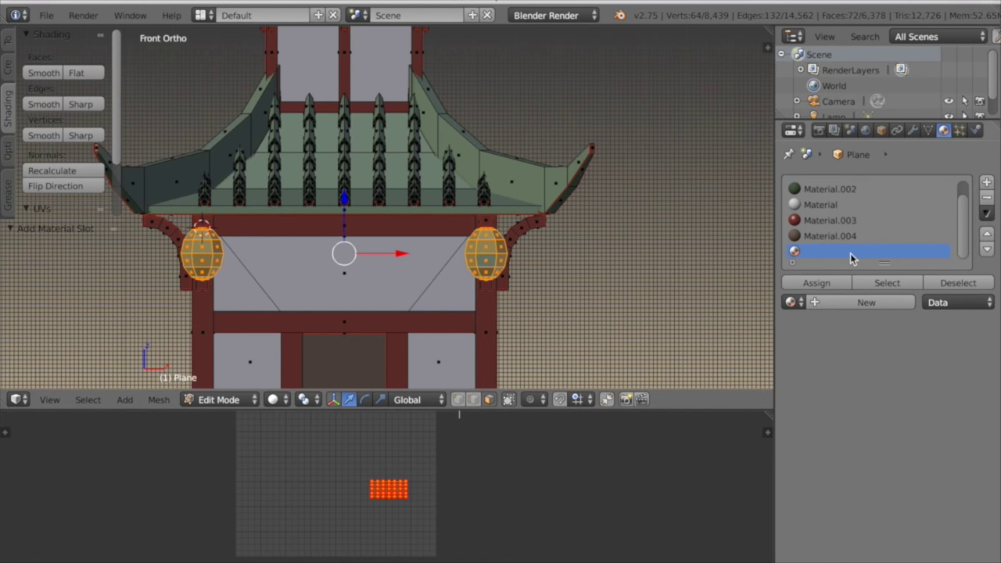
click(833, 302)
click(815, 283)
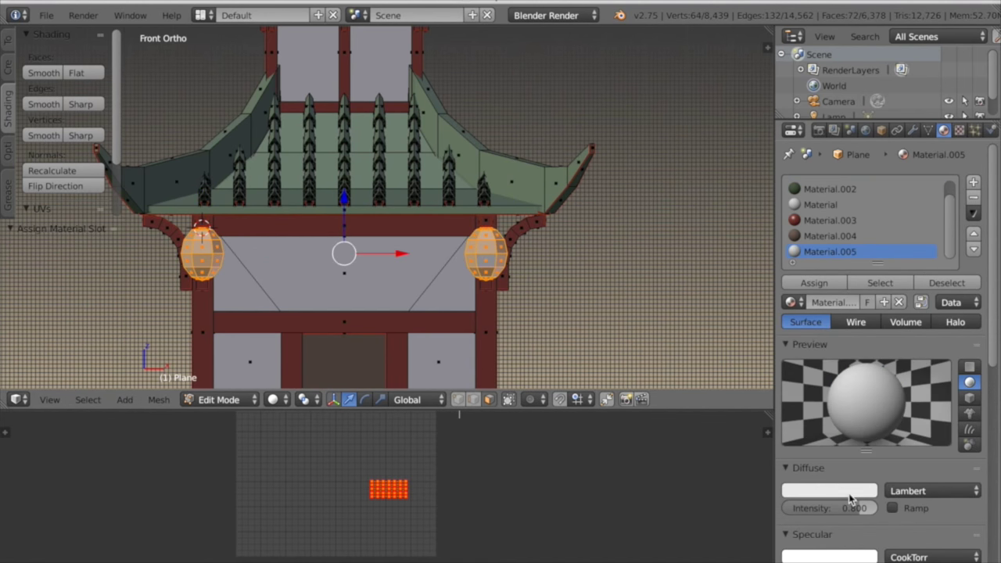
Set the lantern material's diffuse color to bright red, leave Edit Mode and deselect everything.
click(850, 497)
click(791, 396)
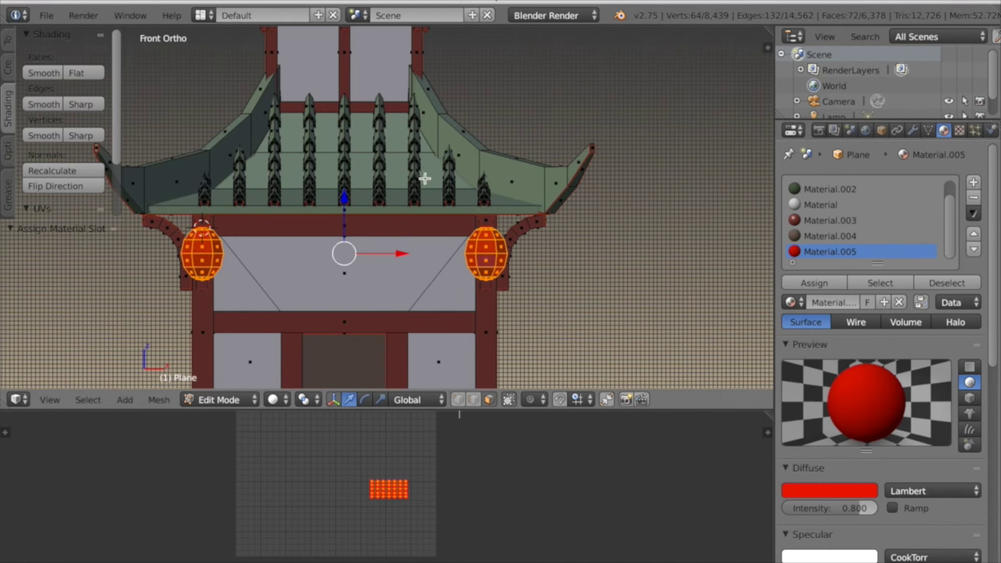
key(Tab)
scroll(446, 187, down, 3)
key(a)
middle_drag(446, 187, 489, 244)
scroll(466, 208, down, 2)
scroll(474, 237, up, 4)
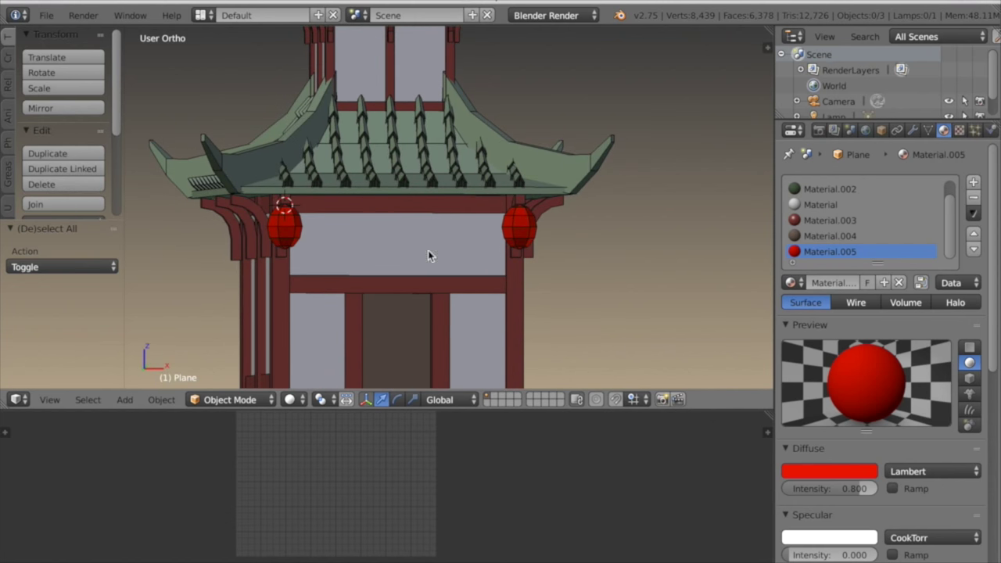
Select the entire pagoda mesh and create a blank 4096 x 4096 px image named Temple Textures in the UV editor.
key(Tab)
key(a)
key(a)
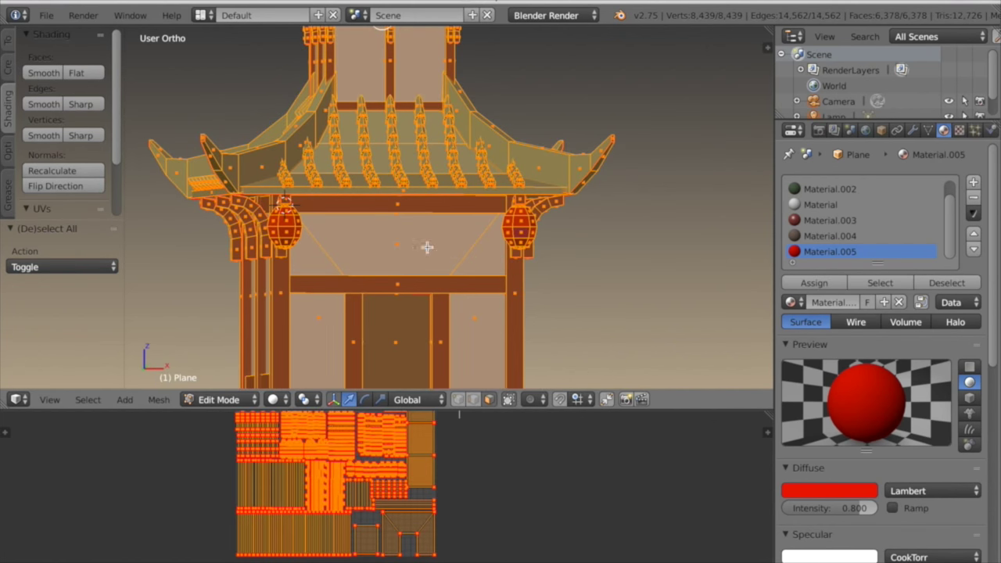
click(818, 131)
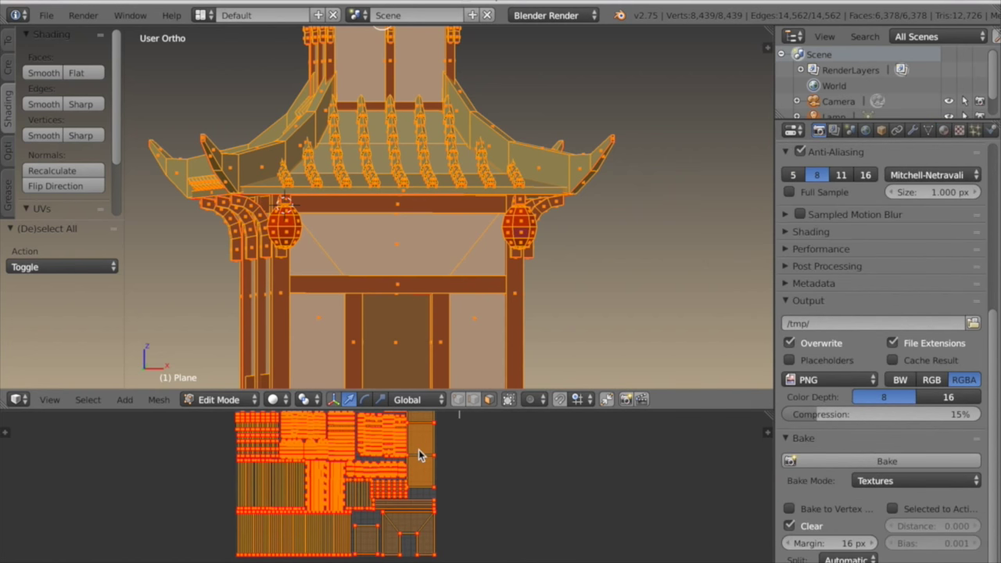
middle_drag(425, 441, 438, 459)
key(alt+n)
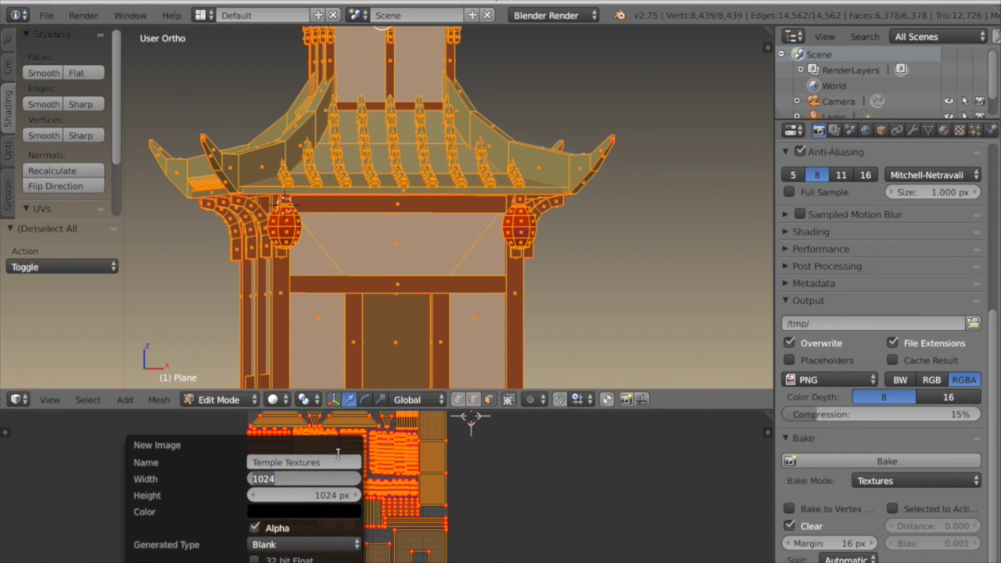
click(312, 495)
text(4096)
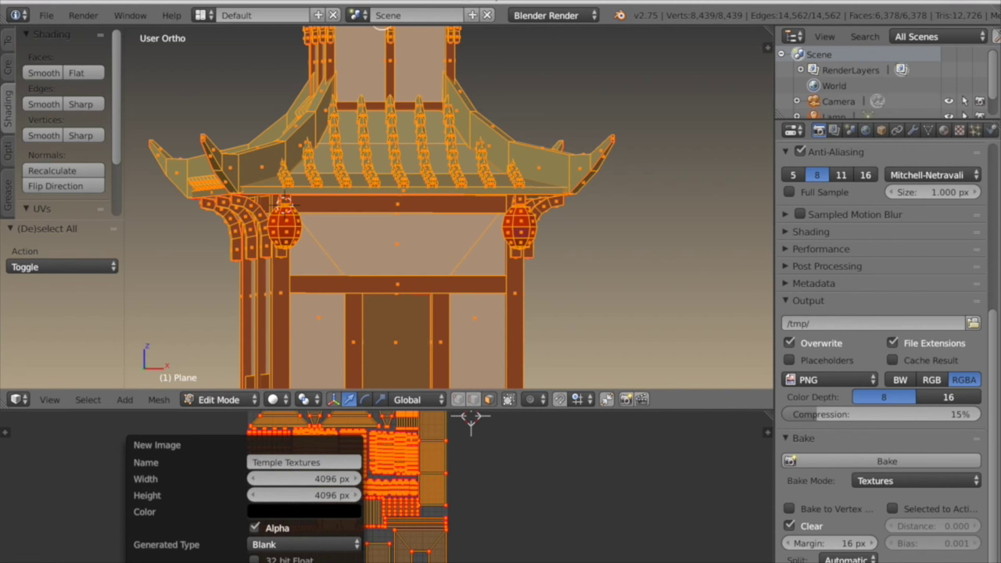
click(313, 562)
scroll(368, 544, down, 12)
middle_drag(369, 523, 371, 507)
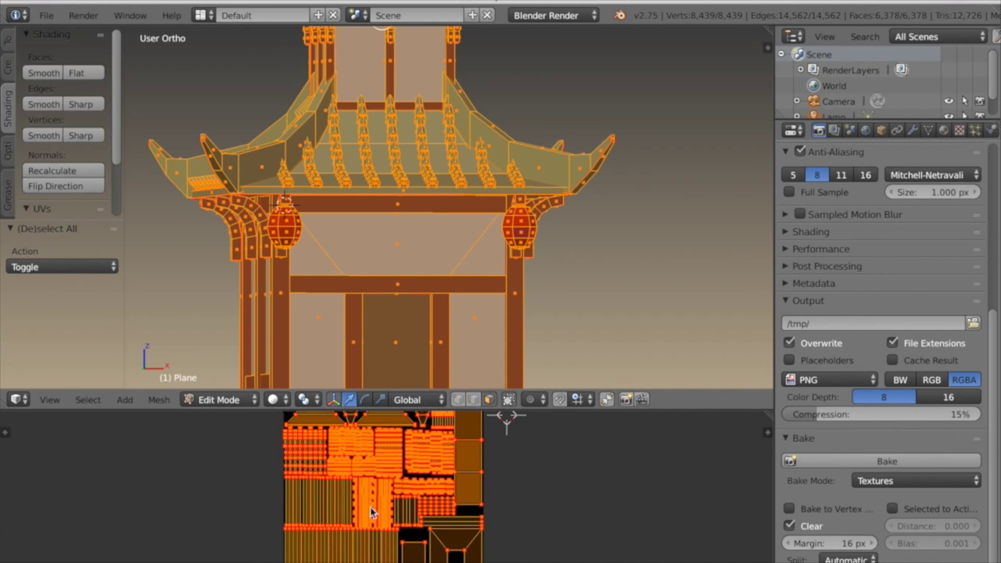
Bake the pagoda's material colors into the new image using the Textures bake mode.
click(879, 481)
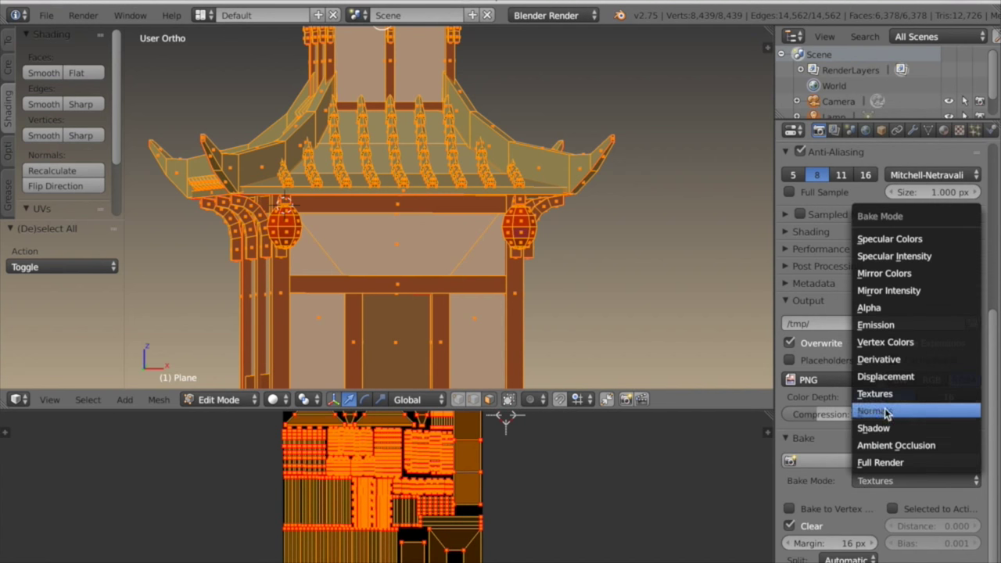
click(855, 462)
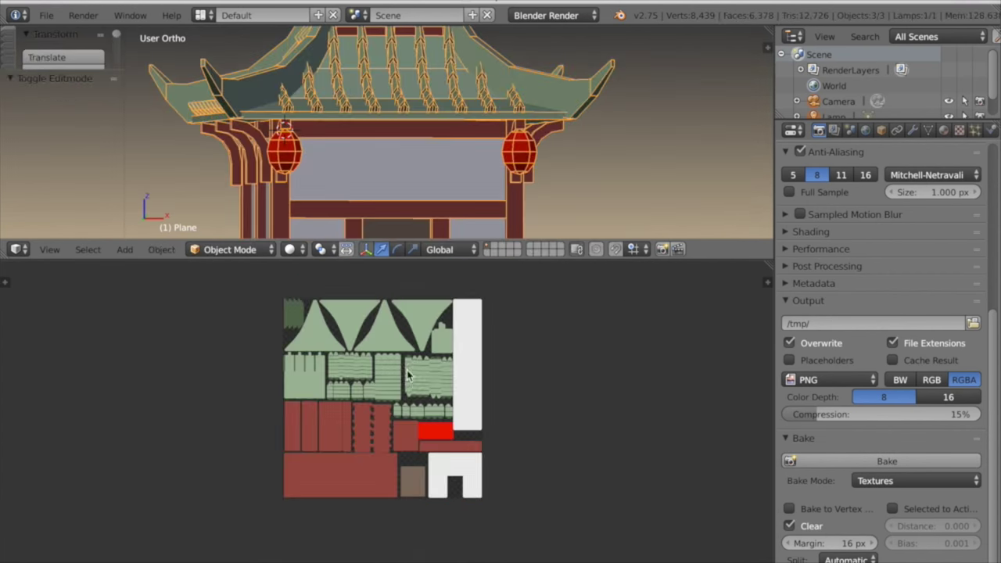
scroll(455, 334, up, 3)
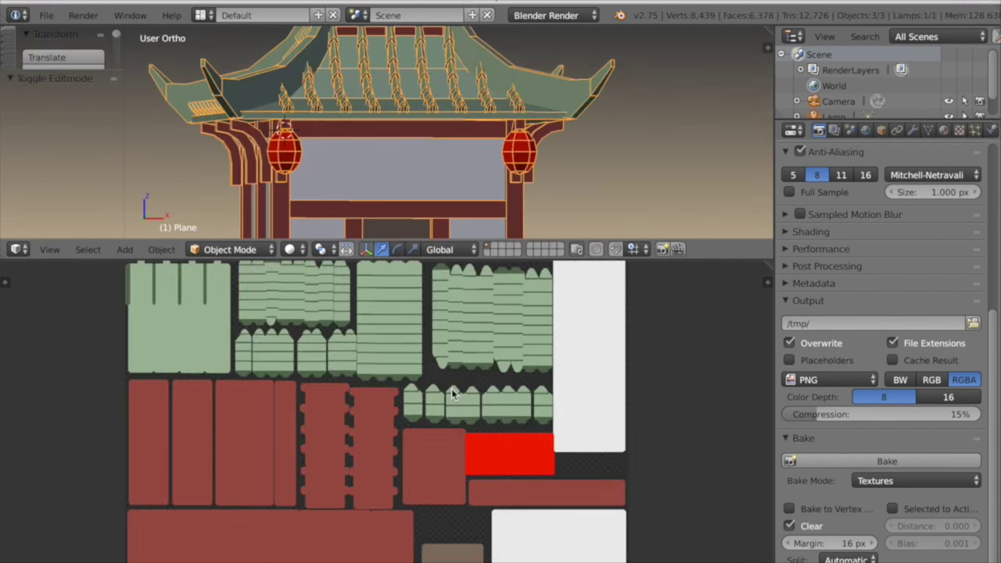
middle_drag(455, 335, 448, 385)
Save the baked image to the Desktop as Temple Textures.png in RGBA PNG format.
mouse_move(276, 561)
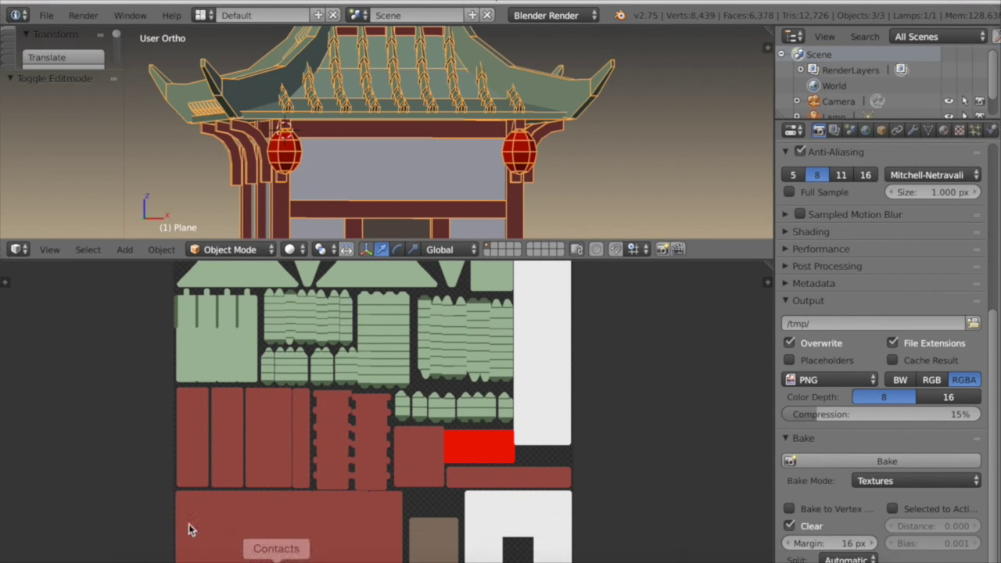
click(86, 560)
click(111, 451)
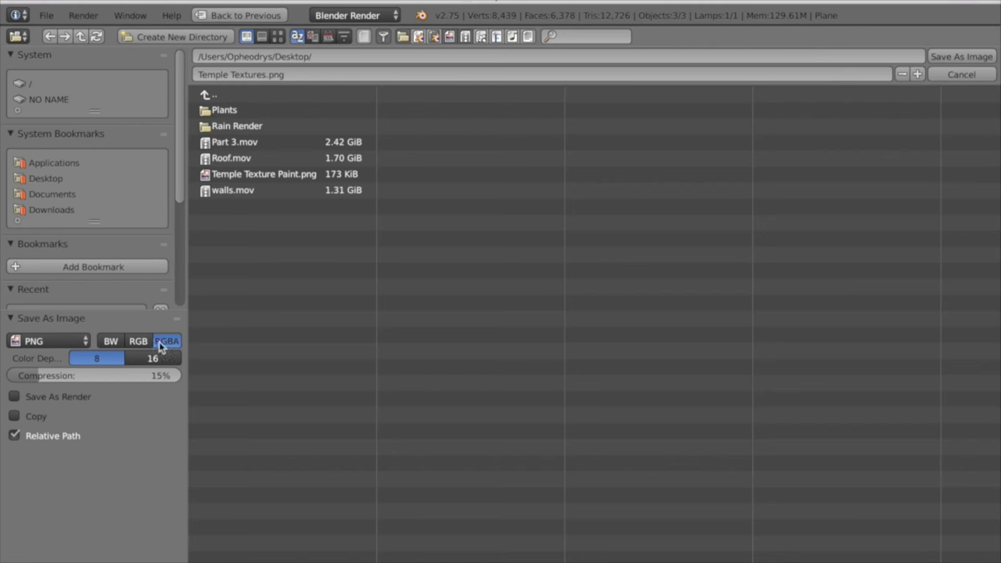
click(958, 56)
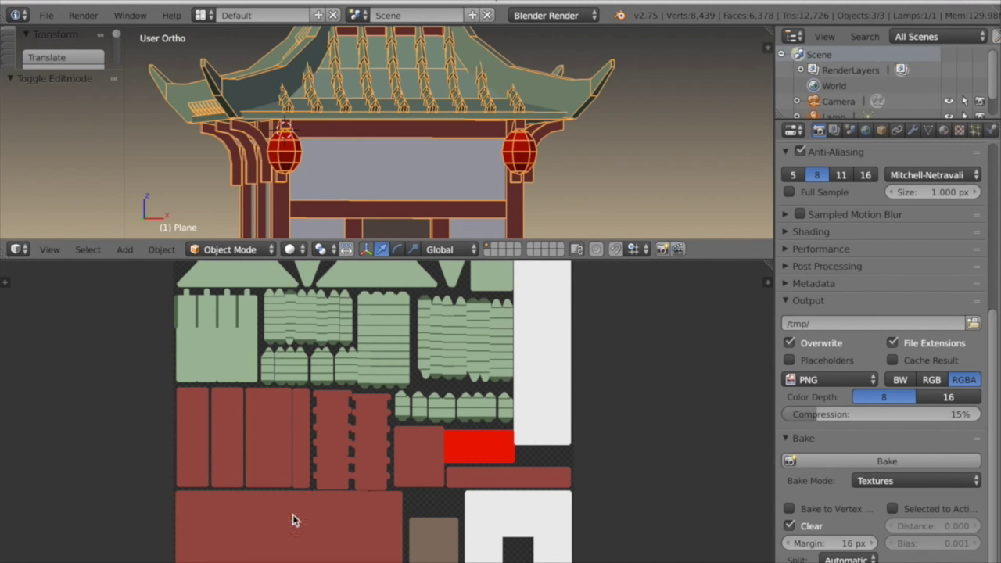
Maximize the 3D view and turn off the wire display on the pagoda object.
key(ctrl+Up)
scroll(626, 439, down, 3)
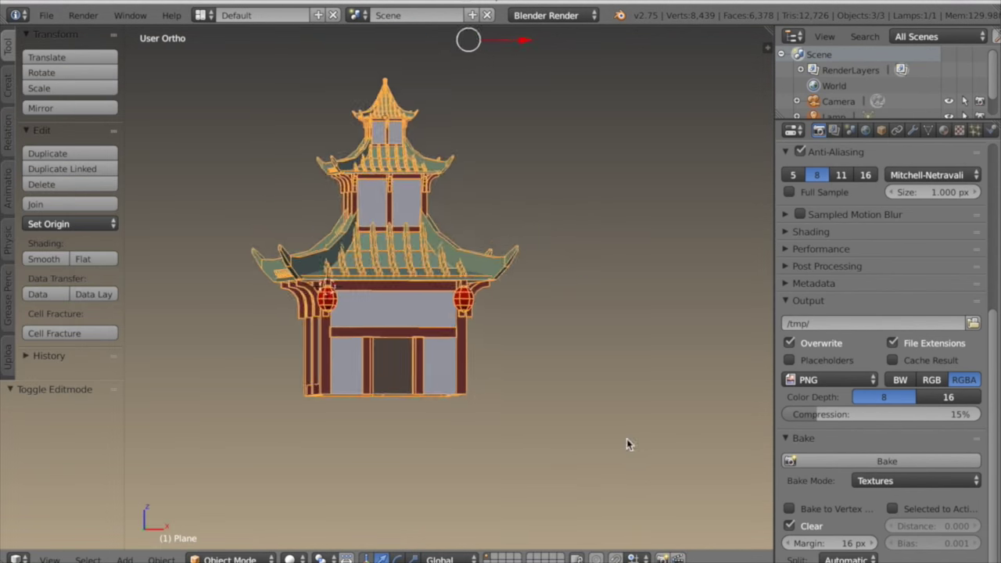
key(a)
scroll(600, 432, up, 3)
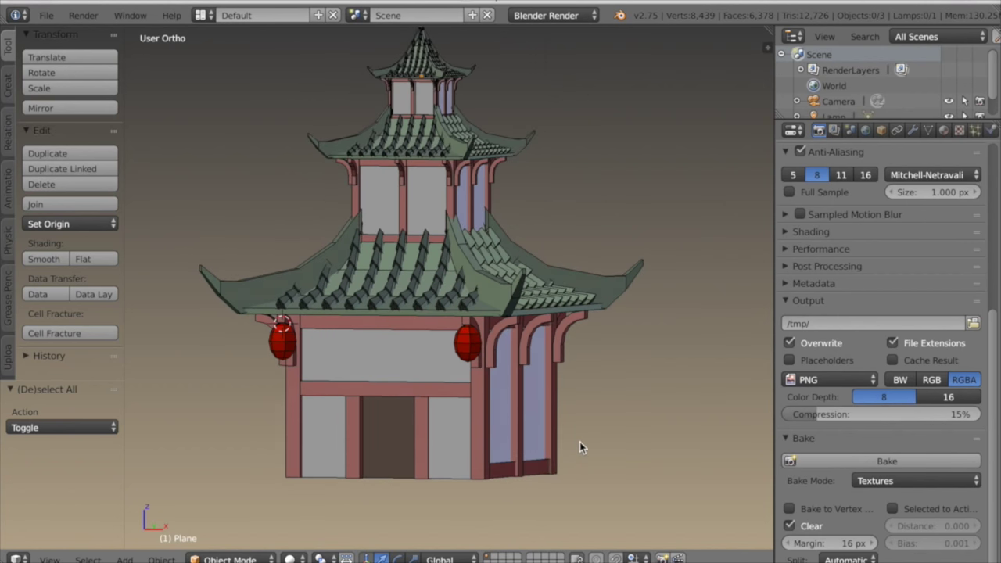
right_click(493, 404)
click(881, 129)
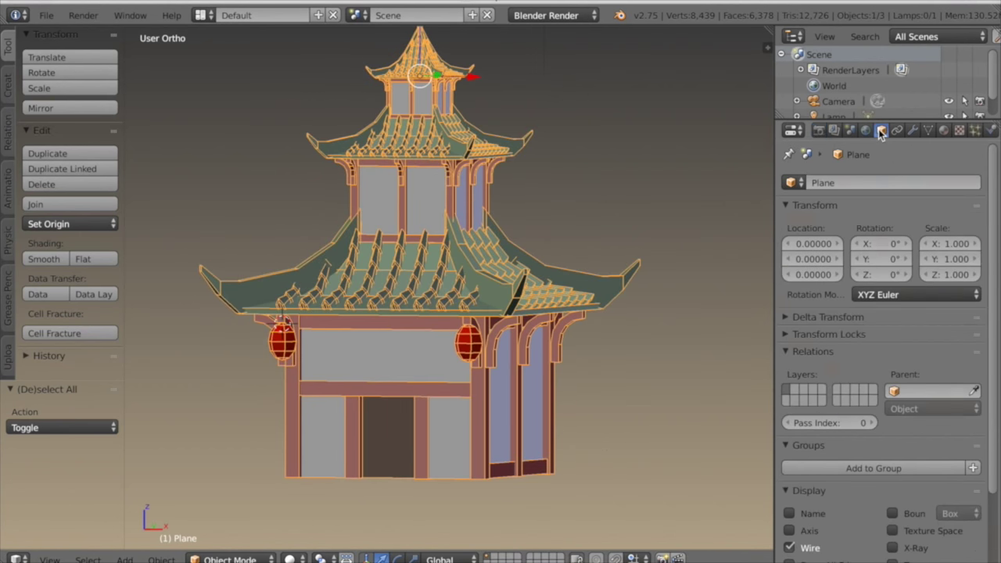
click(789, 548)
scroll(551, 410, up, 3)
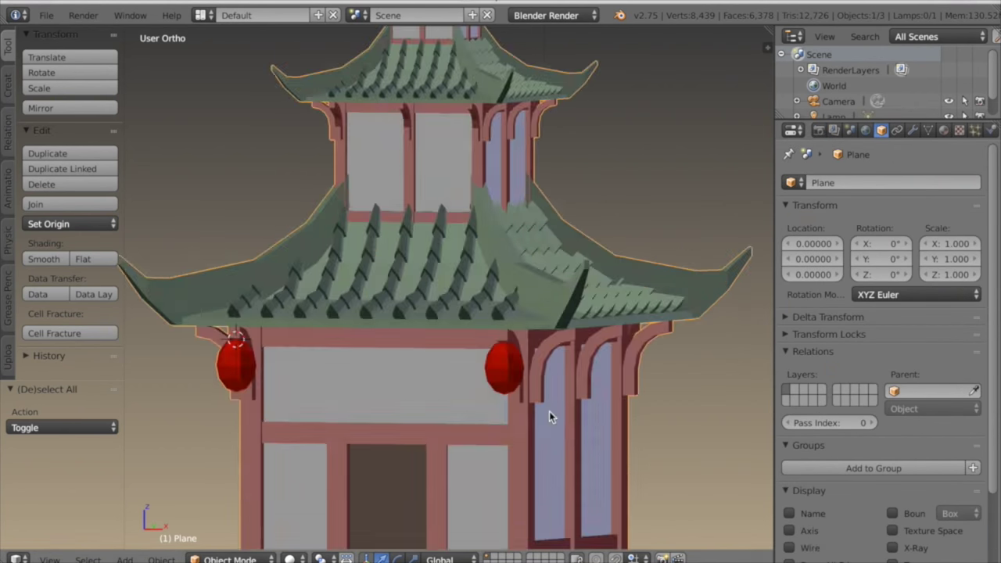
scroll(563, 402, down, 1)
middle_drag(565, 402, 518, 407)
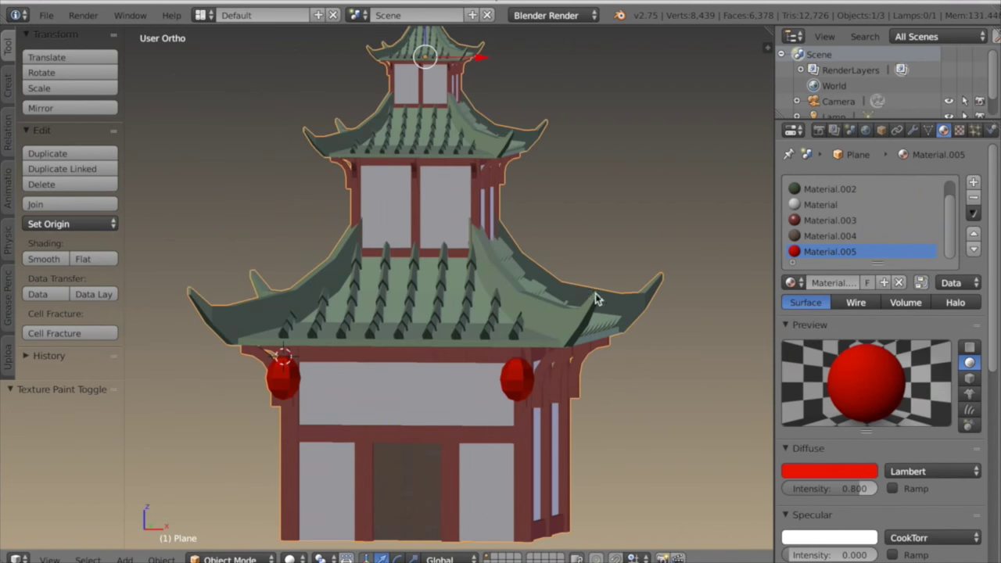
Add a new material slot with a new default material and assign it to the entire pagoda mesh.
key(Tab)
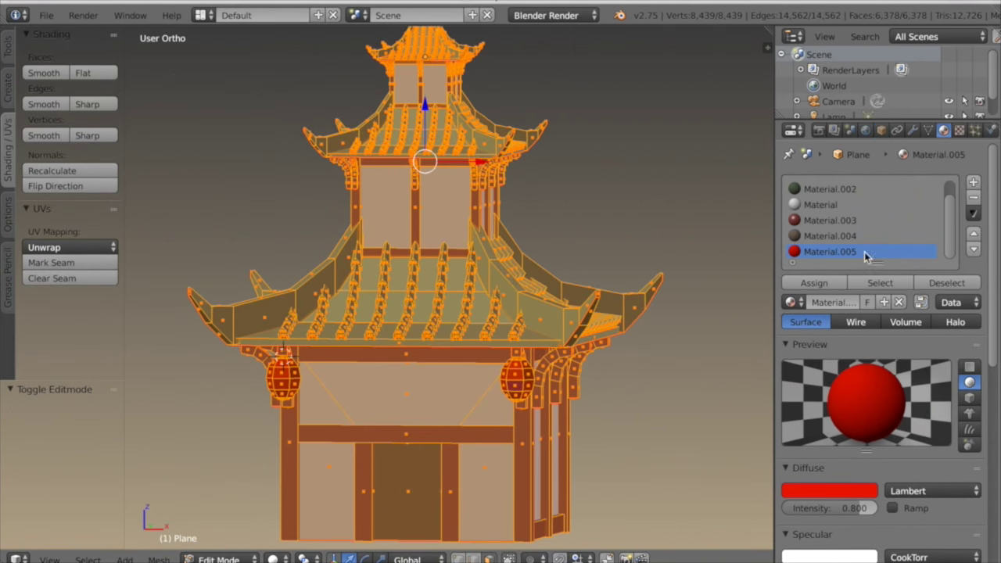
click(974, 183)
click(838, 304)
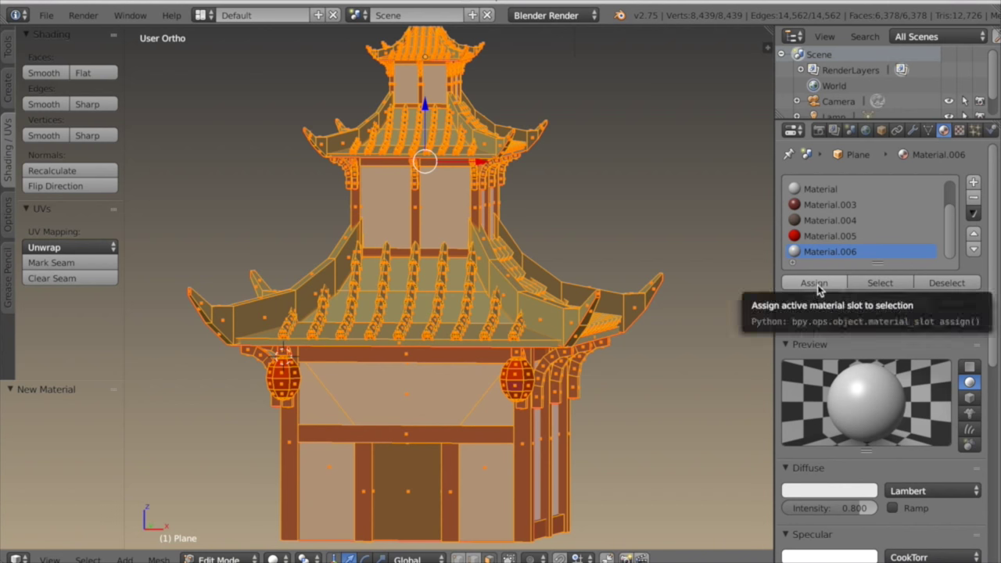
click(47, 15)
click(814, 282)
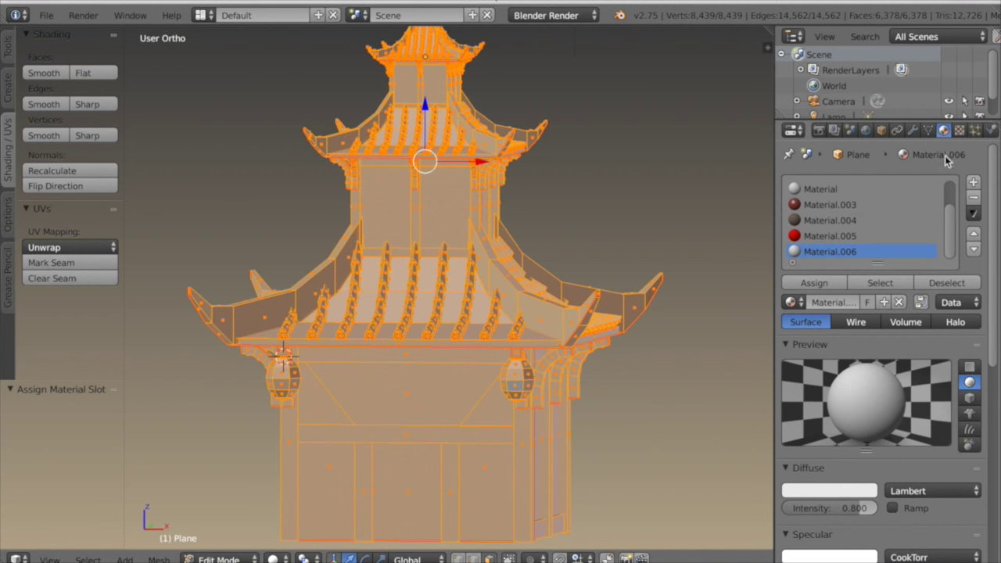
Add an image texture to the new material and load Temple Textures.png into it.
click(958, 130)
click(866, 301)
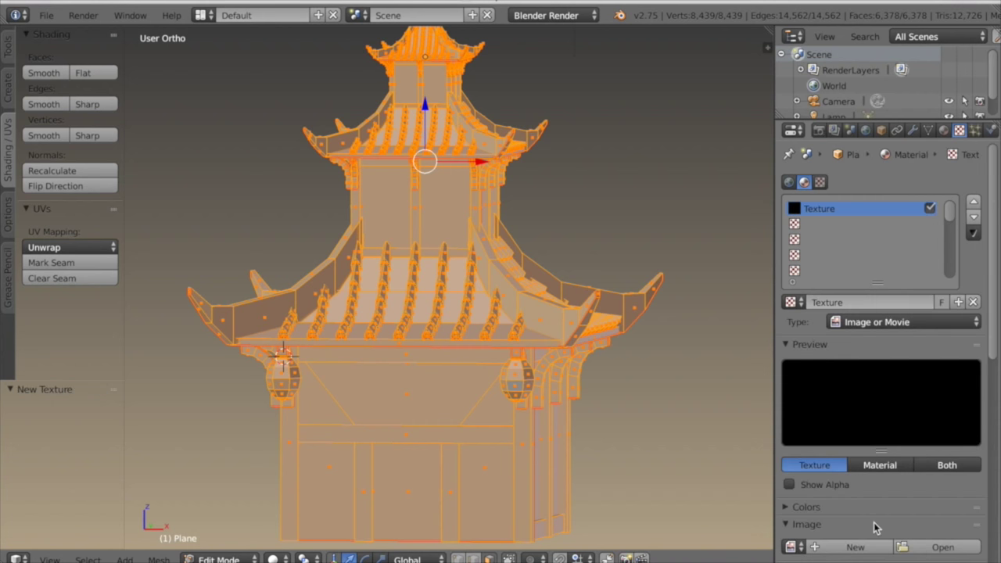
click(939, 547)
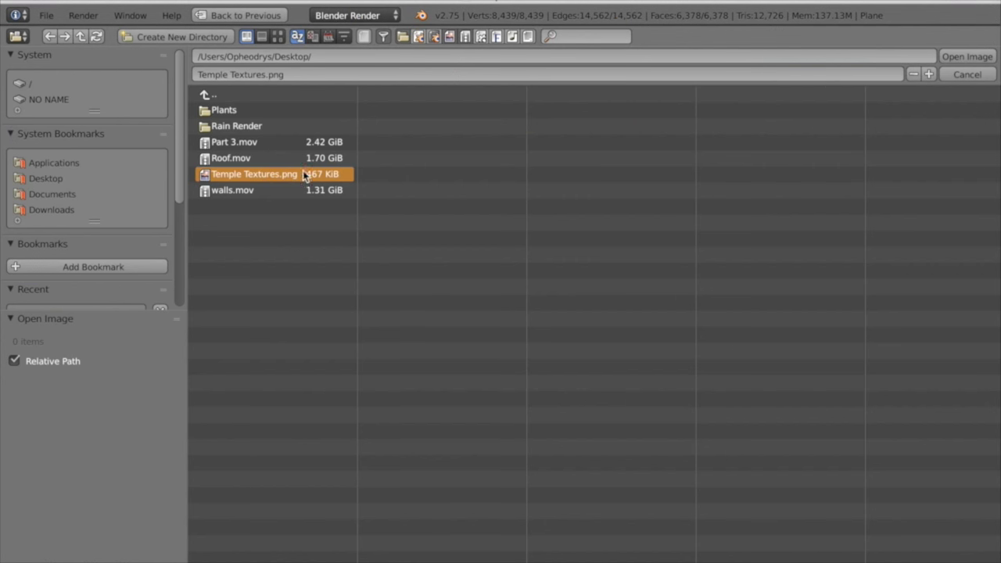
click(966, 57)
Switch the viewport shading to Texture and return to Object Mode.
click(273, 558)
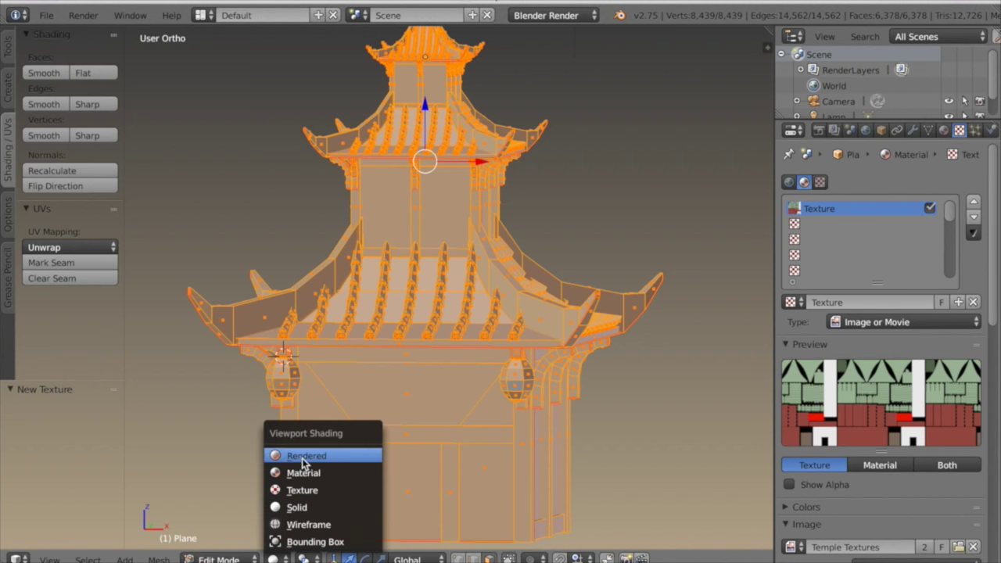
click(299, 491)
scroll(551, 305, down, 2)
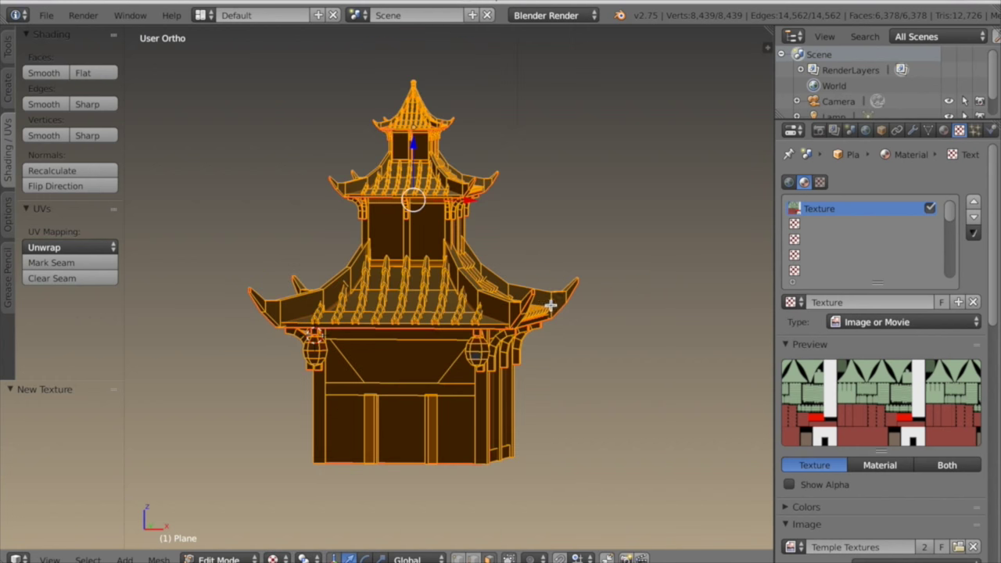
key(Tab)
scroll(502, 318, down, 2)
Change the scene lamp to Hemi and move it by about -21.8 in X, -3.4 in Y and -1.2 in Z.
right_click(462, 109)
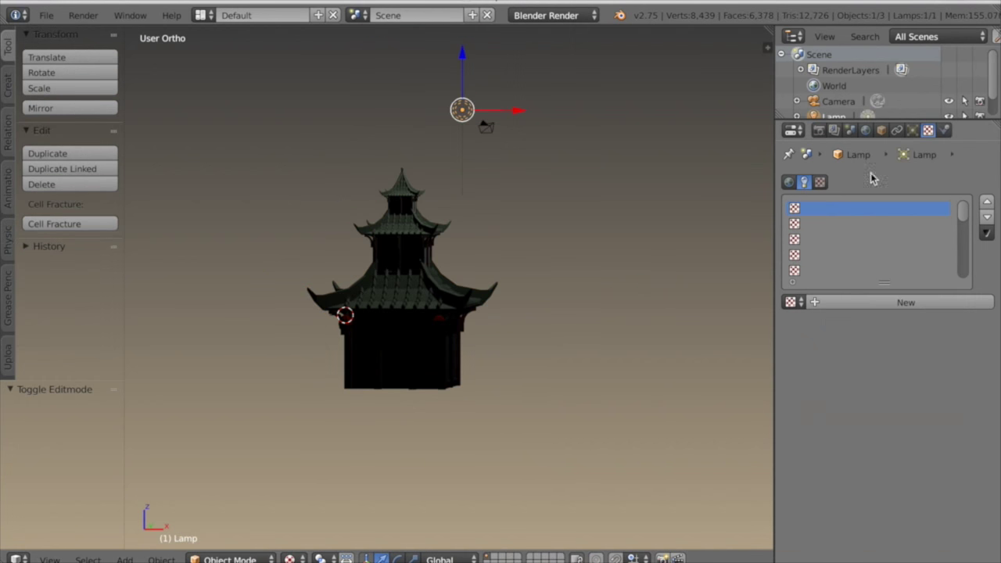
click(912, 130)
click(919, 352)
key(g)
click(527, 403)
scroll(435, 336, up, 5)
mouse_move(435, 337)
middle_down()
mouse_move(467, 292)
mouse_move(436, 351)
mouse_move(447, 352)
middle_up()
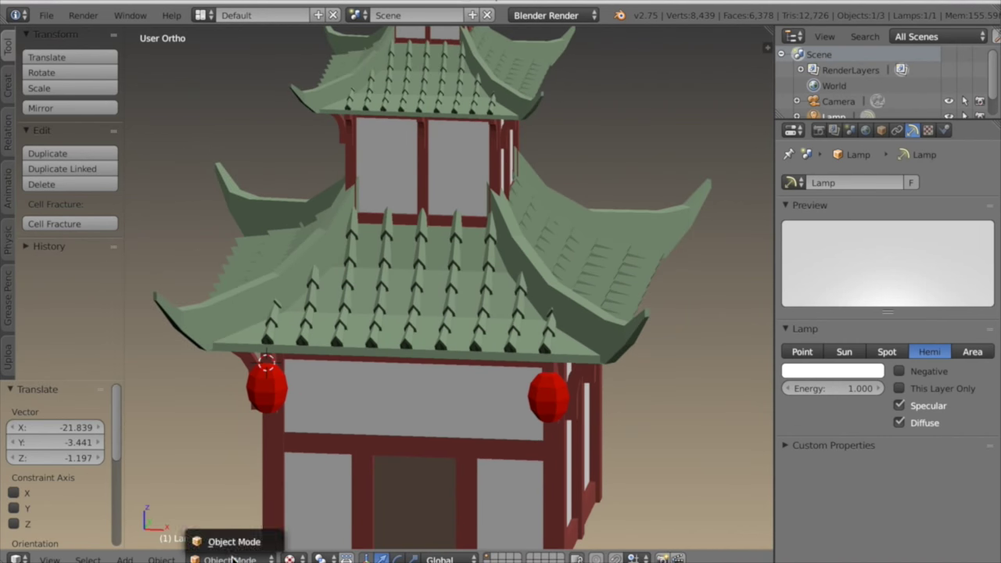
Select the pagoda and switch it to Texture Paint mode.
right_click(270, 485)
click(225, 558)
click(244, 457)
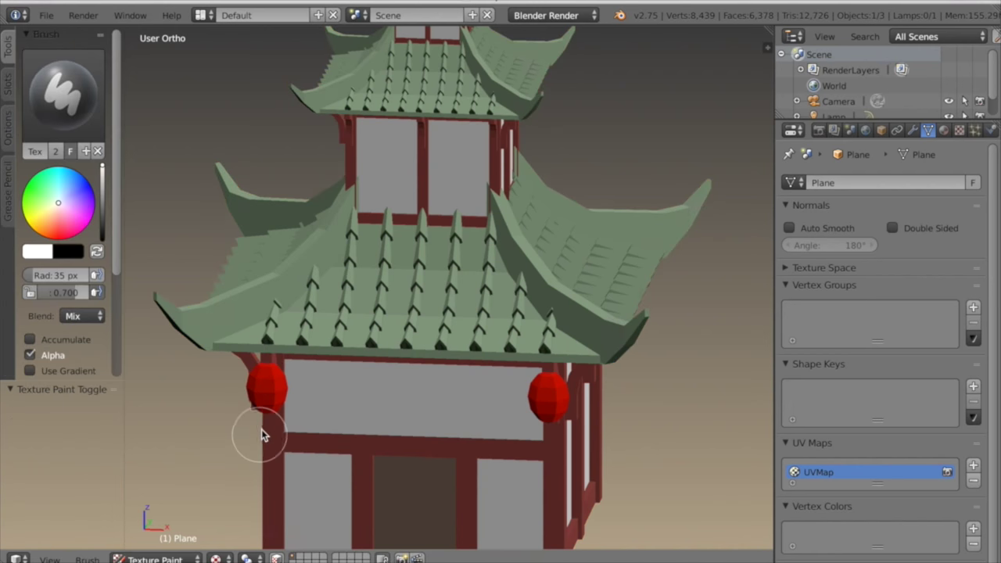
scroll(262, 435, down, 2)
middle_drag(262, 435, 368, 399)
Switch to the UV Editing layout and put the pagoda into Edit Mode with solid shading.
click(205, 15)
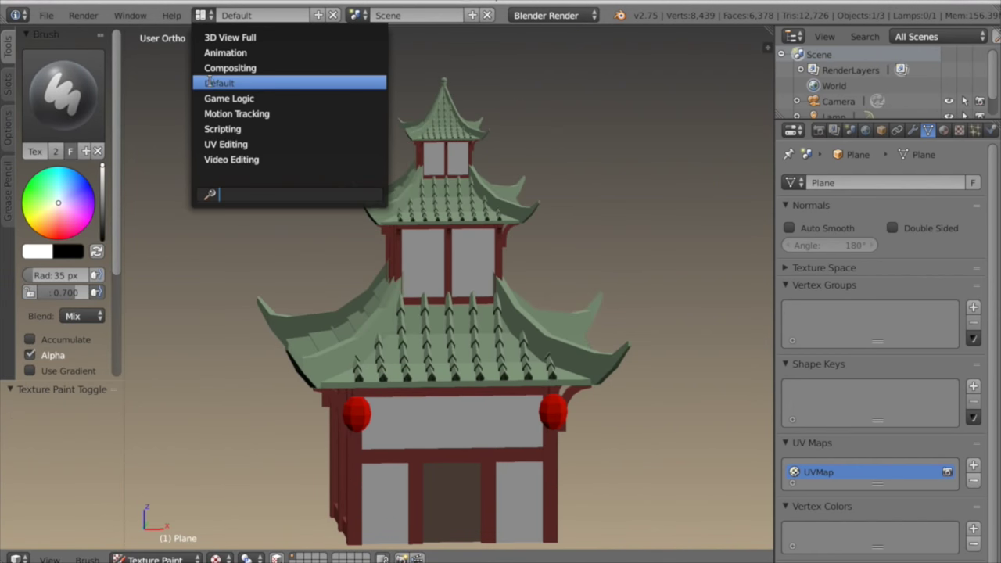
click(225, 144)
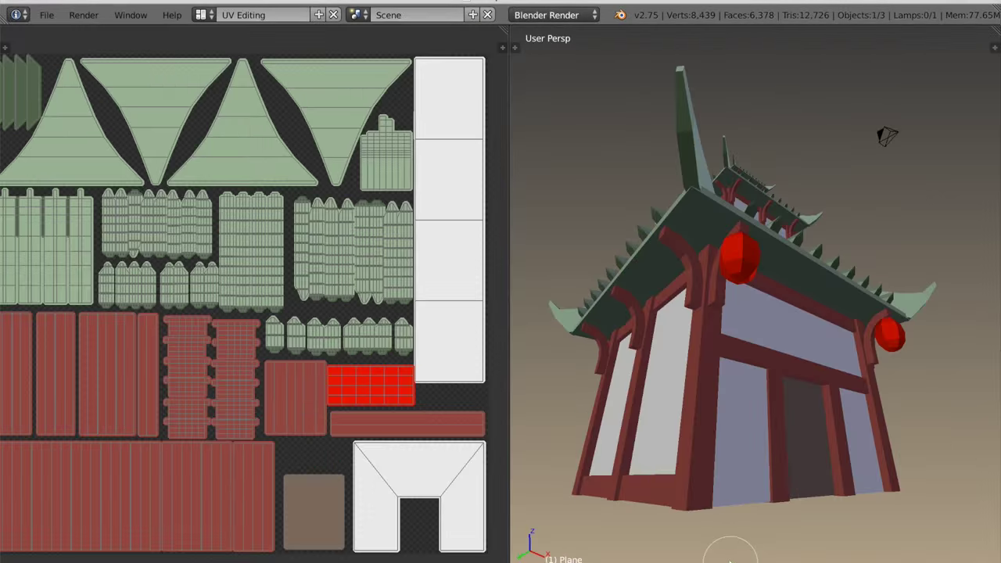
click(735, 560)
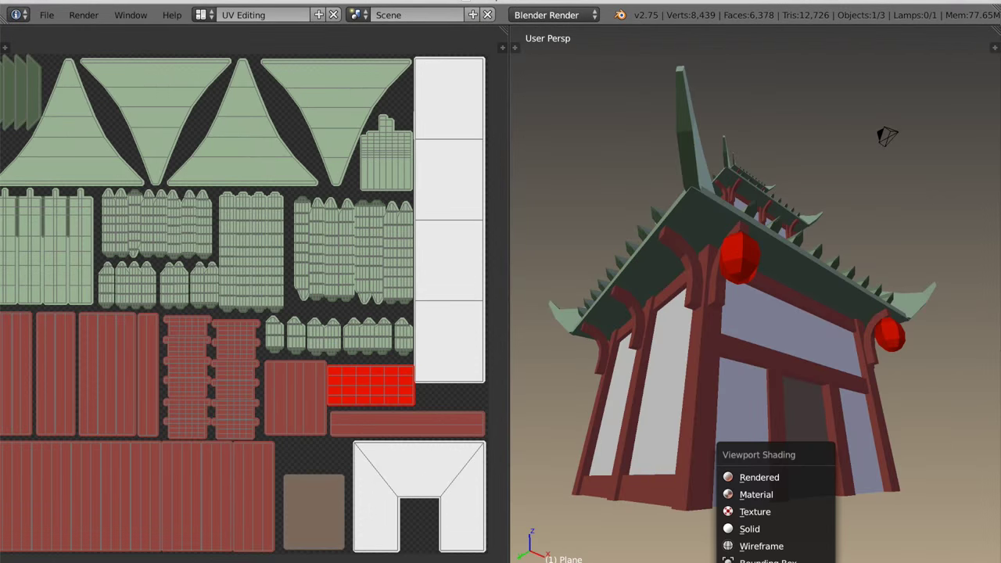
mouse_move(689, 561)
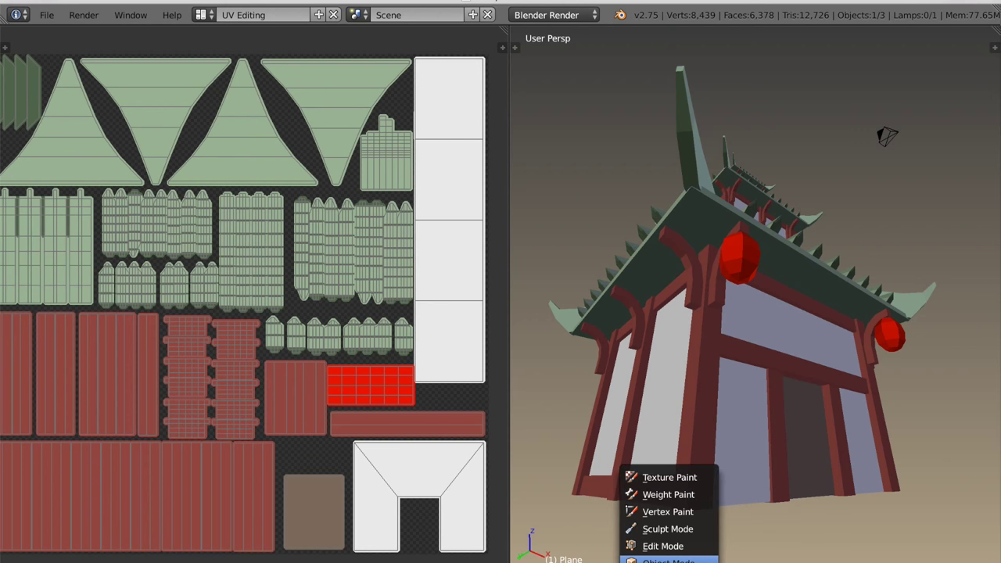
click(662, 546)
scroll(704, 516, up, 5)
key(z)
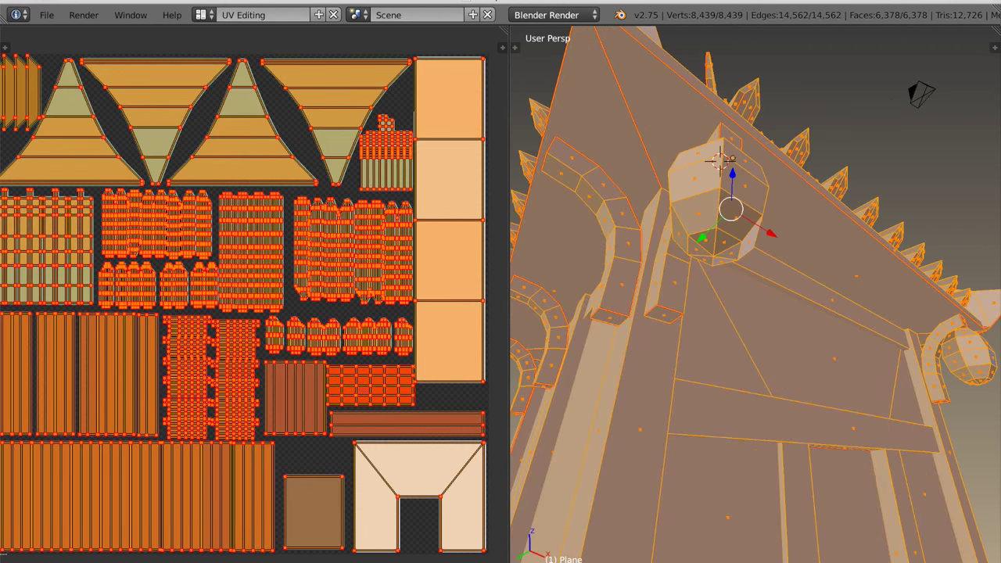
Mark seams on the edge loops around the top and bottom caps of both lanterns.
click(873, 561)
middle_drag(799, 400, 766, 424)
scroll(777, 445, up, 2)
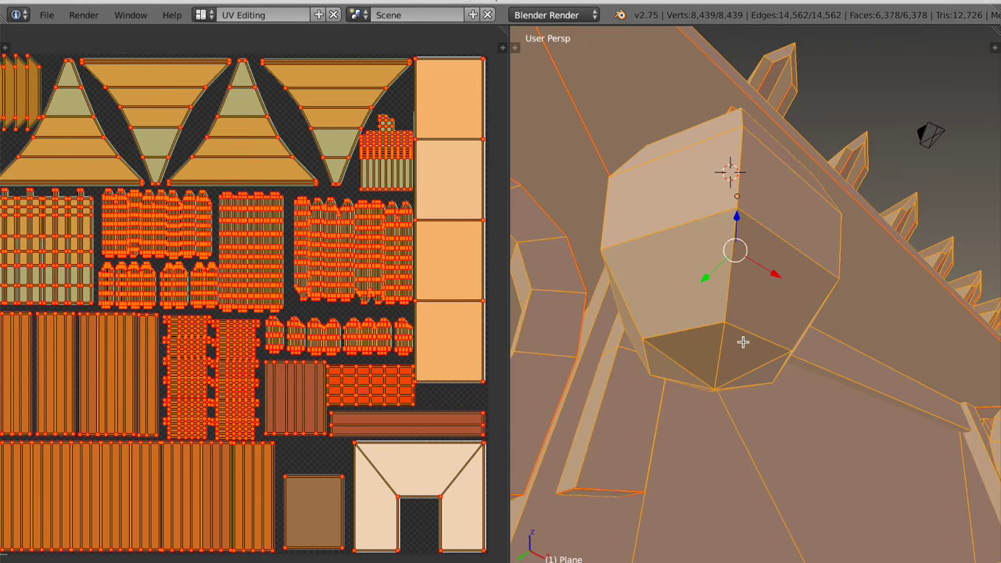
alt+right_click(749, 334)
middle_drag(757, 314, 754, 331)
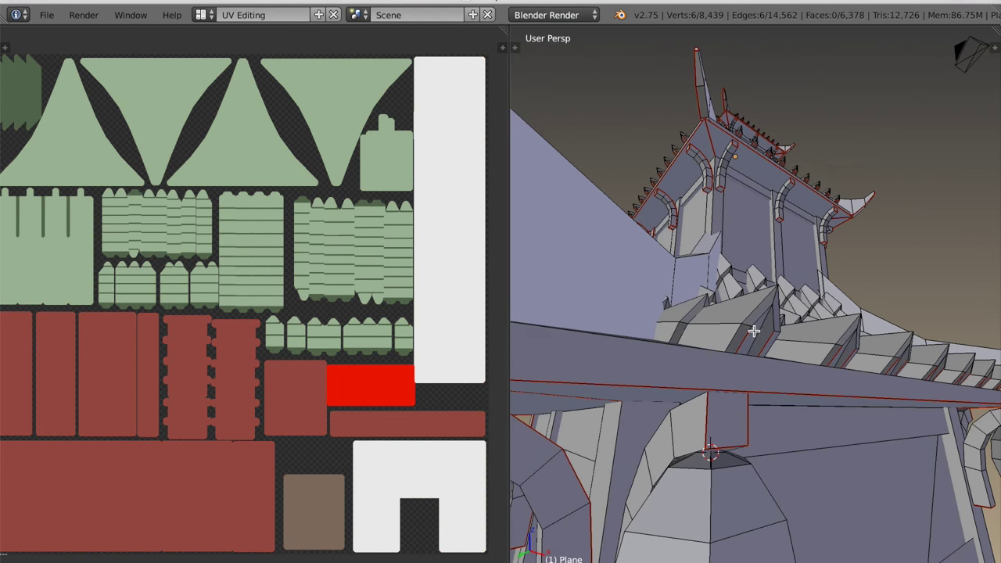
alt+shift+right_click(730, 470)
middle_drag(730, 472, 685, 481)
alt+shift+right_click(912, 503)
middle_drag(912, 503, 767, 368)
alt+shift+right_click(755, 332)
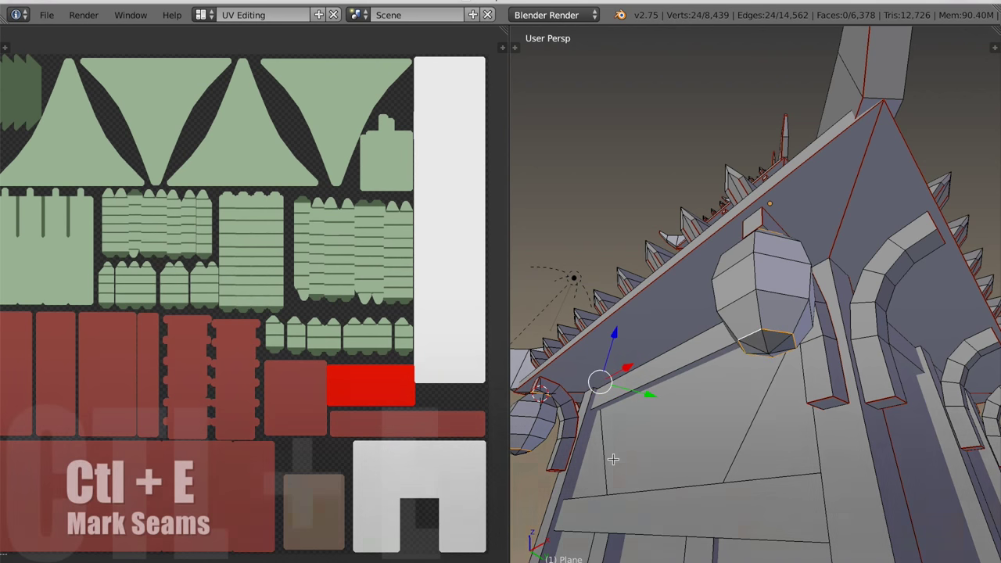
key(ctrl+e)
click(580, 309)
Select only the top and bottom cap faces of both lanterns and unwrap them.
middle_drag(582, 313, 807, 538)
key(a)
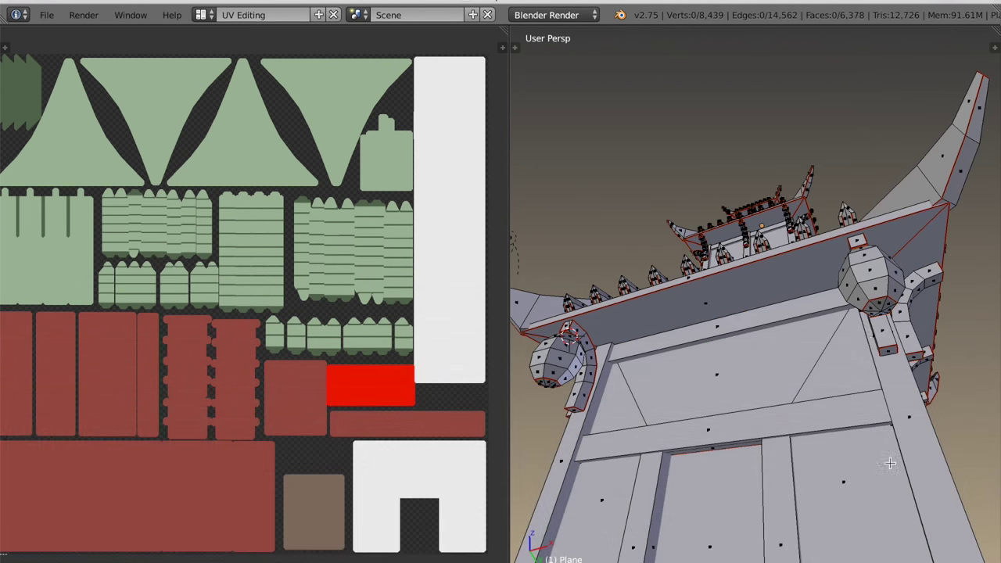
scroll(704, 364, down, 4)
middle_drag(704, 364, 799, 402)
scroll(762, 493, up, 4)
key(l)
scroll(390, 439, up, 5)
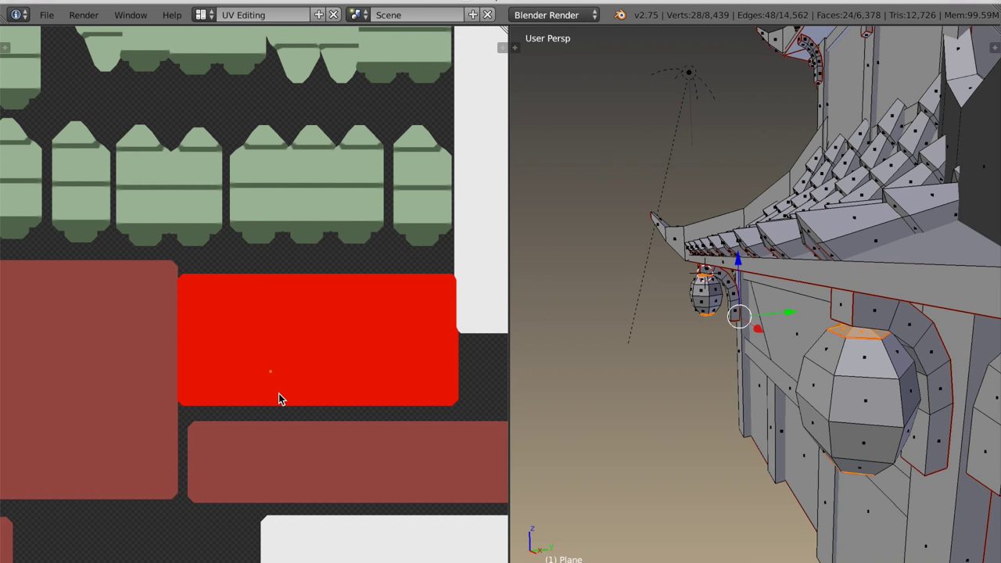
key(u)
click(750, 326)
scroll(195, 407, down, 6)
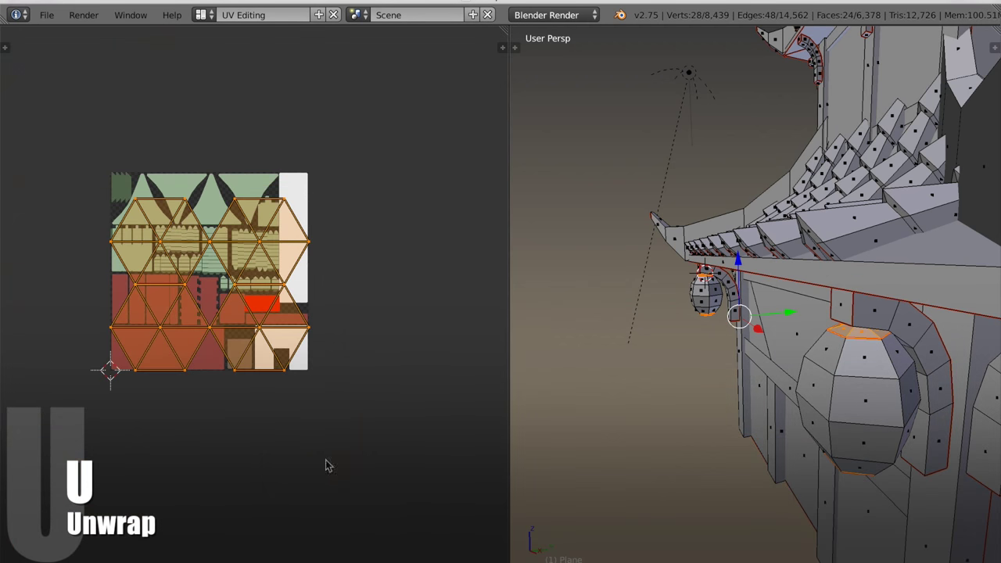
Scale down the unwrapped lantern cap islands and move them over the empty gap in the white U-shaped island.
key(s)
click(240, 299)
scroll(270, 375, up, 1)
scroll(262, 399, up, 2)
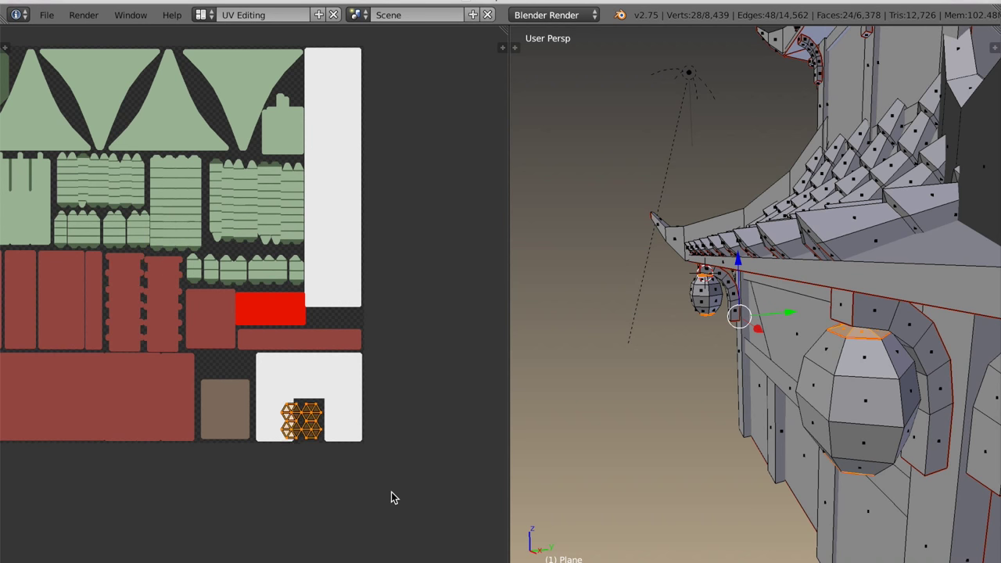
scroll(323, 535, up, 5)
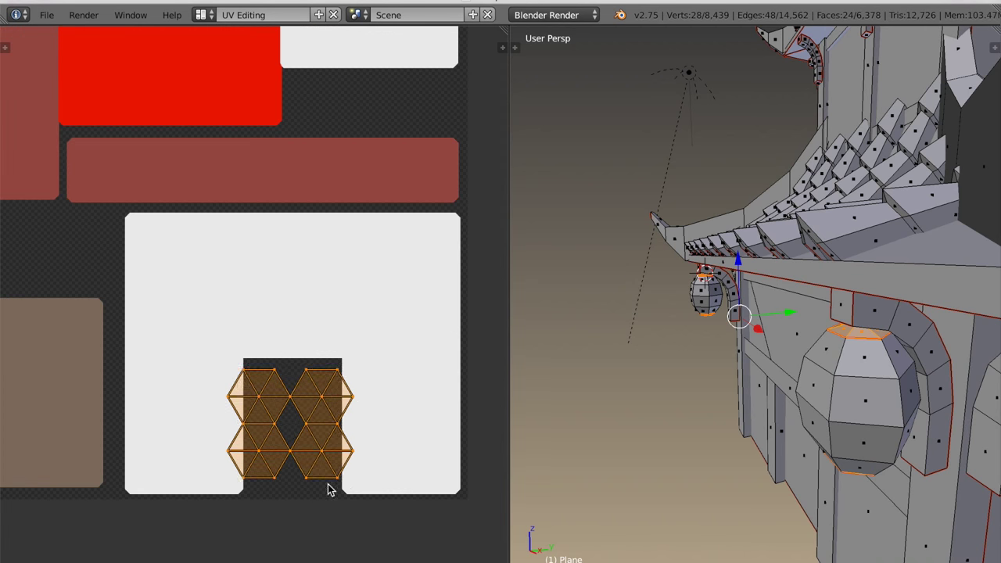
key(g)
click(313, 486)
Move the two cap islands overlapping the white area into the empty space above the brown island.
scroll(313, 485, down, 2)
key(a)
key(l)
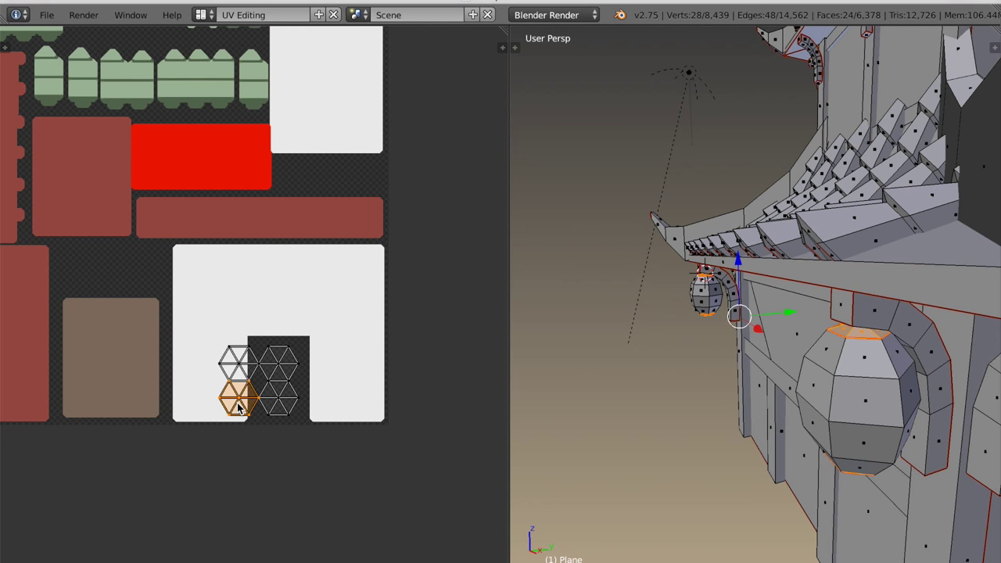
key(ctrl+l)
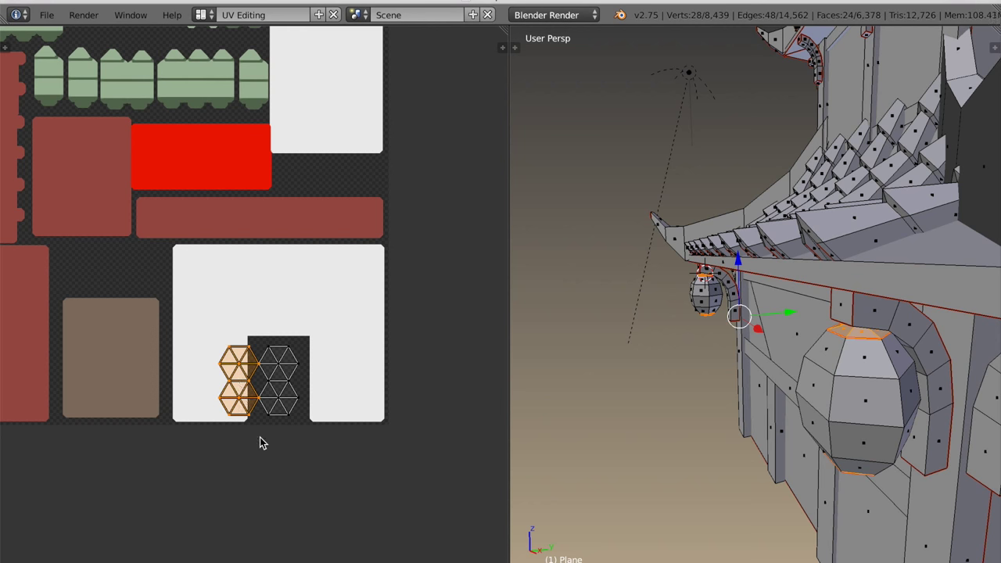
key(g)
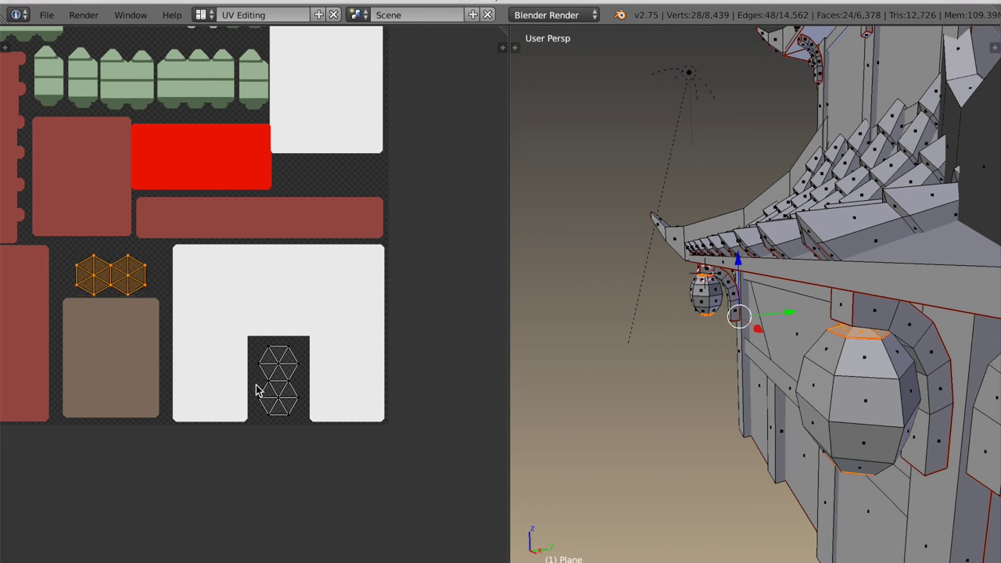
key(a)
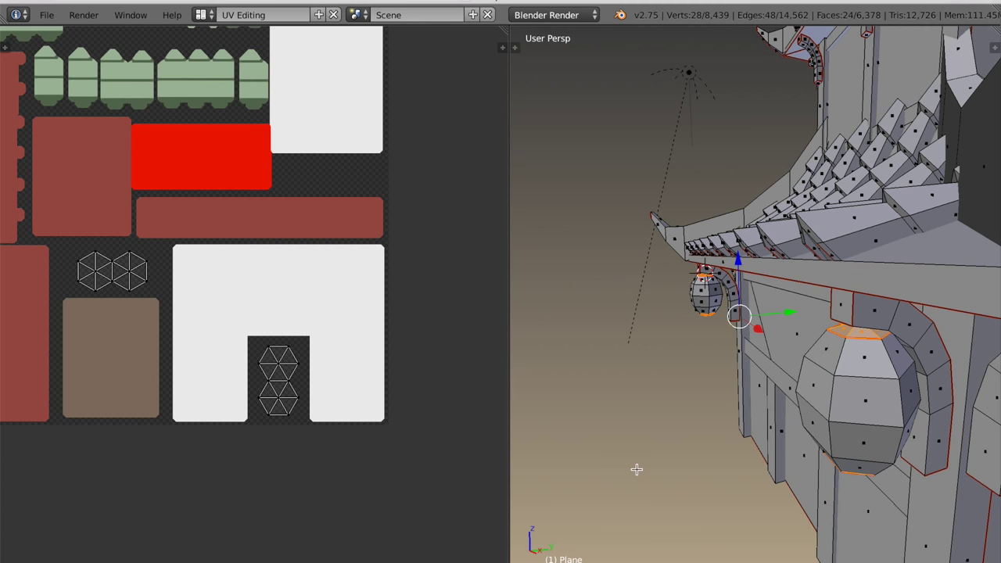
Return the pagoda to Texture Paint mode and choose the F Fill brush.
click(651, 562)
click(660, 560)
mouse_move(660, 560)
middle_down()
mouse_move(641, 456)
mouse_move(738, 424)
mouse_move(628, 286)
mouse_move(702, 342)
mouse_move(713, 365)
middle_up()
key(t)
click(573, 94)
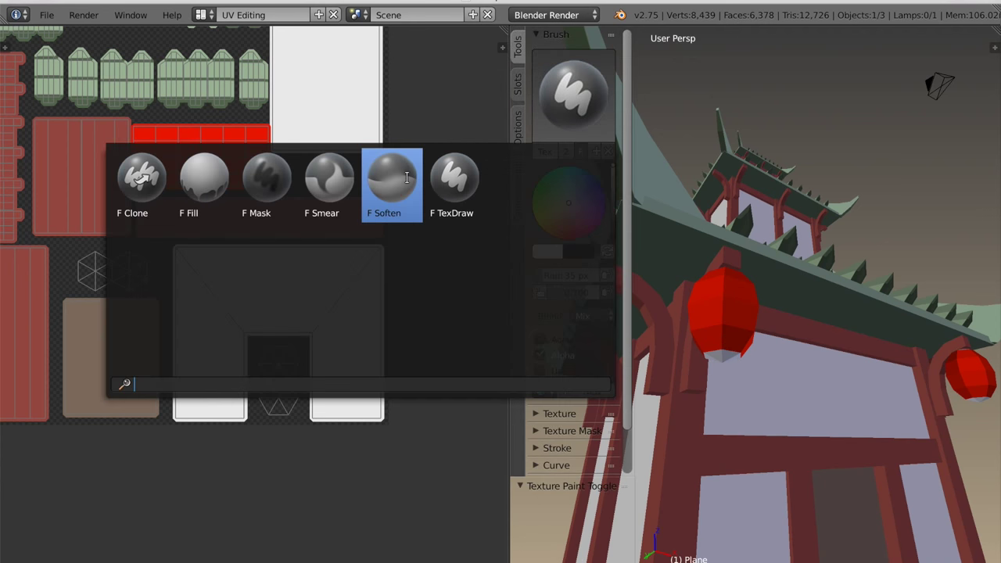
click(205, 180)
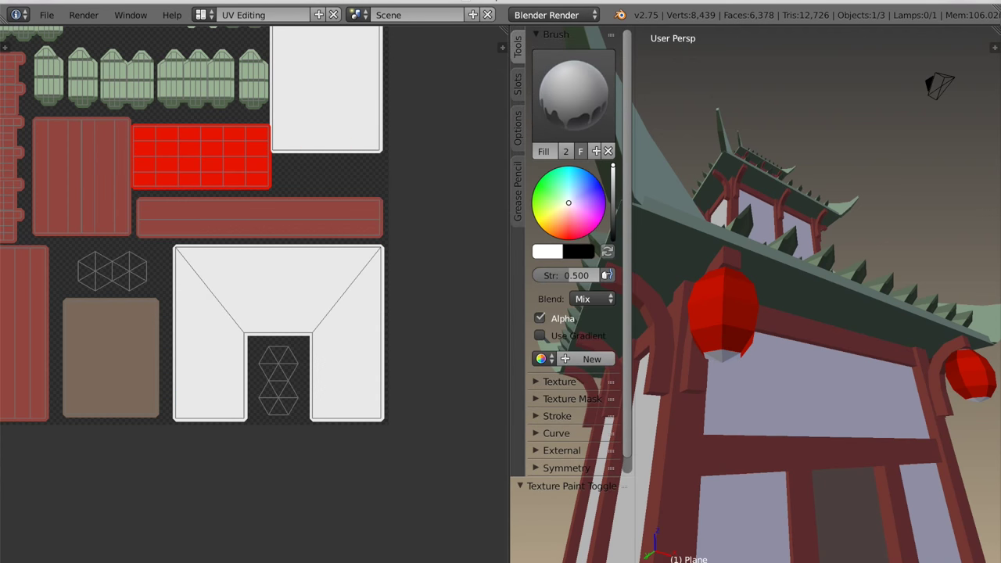
Reveal the editor headers, enable face selection masking for painting and deselect all faces.
drag(950, 562, 945, 562)
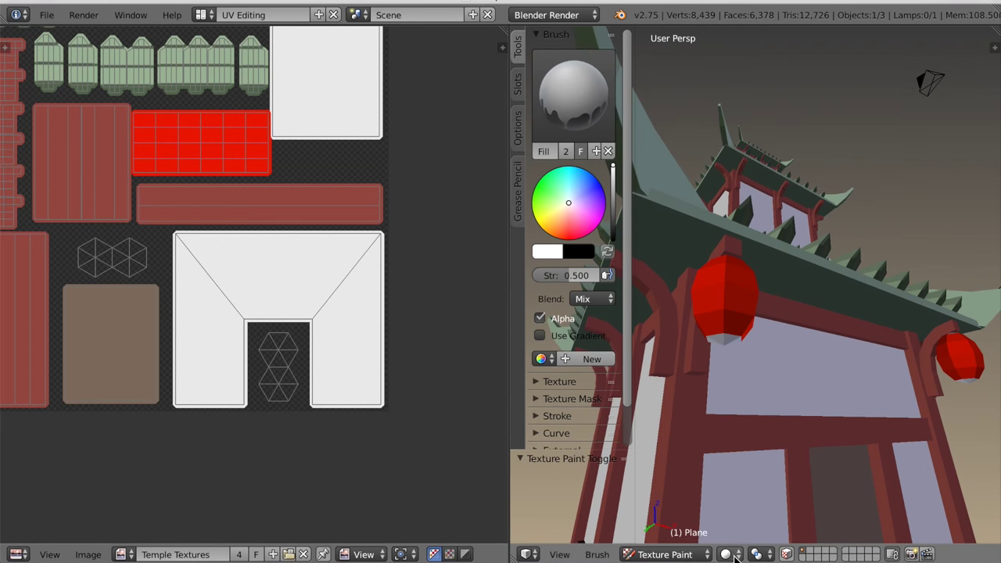
click(787, 555)
scroll(794, 418, down, 3)
middle_drag(794, 418, 763, 427)
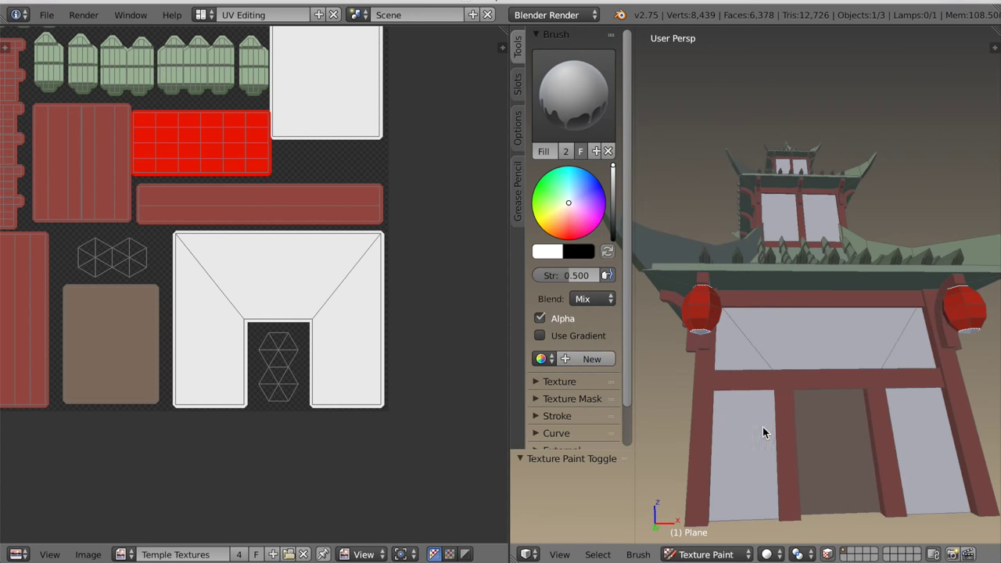
key(a)
key(a)
scroll(785, 373, down, 3)
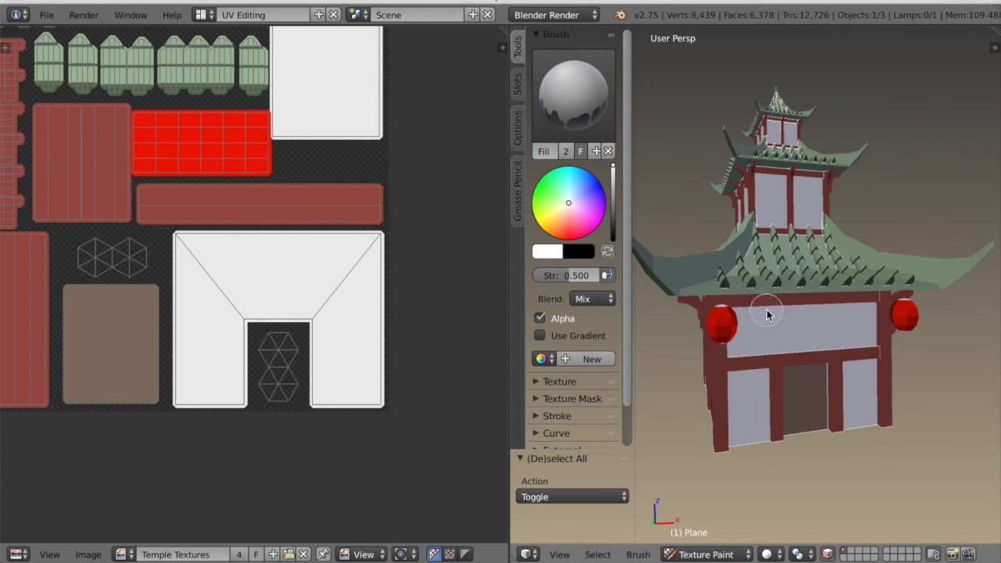
key(a)
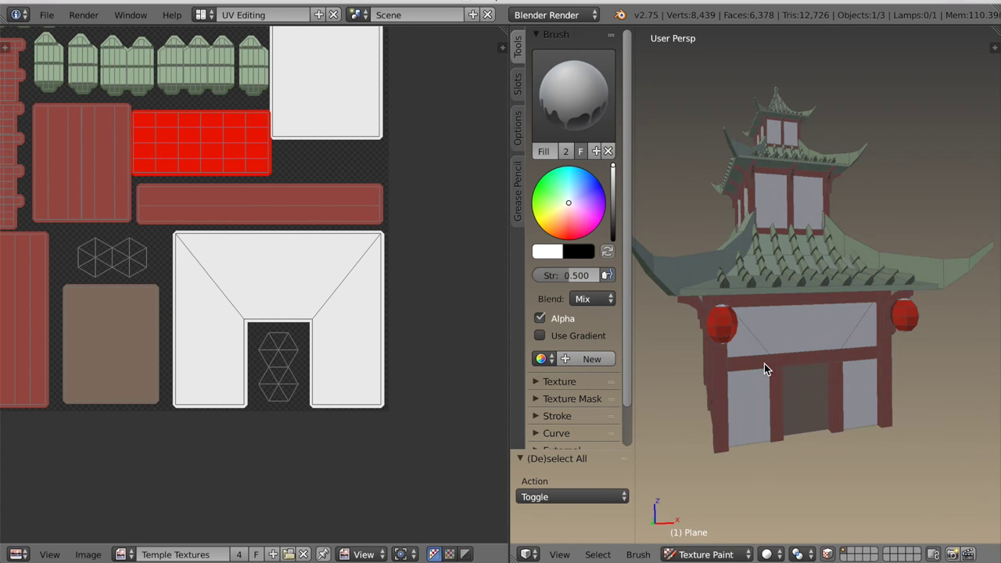
Select the linked cap faces of the lanterns as the paint mask.
middle_drag(764, 364, 717, 392)
scroll(913, 415, up, 2)
key(l)
key(l)
key(a)
scroll(757, 346, up, 3)
key(l)
Set the image editor to Paint, sample the lantern red and fill the masked cap faces at strength 1.
middle_drag(294, 183, 328, 210)
click(364, 555)
click(366, 516)
key(s)
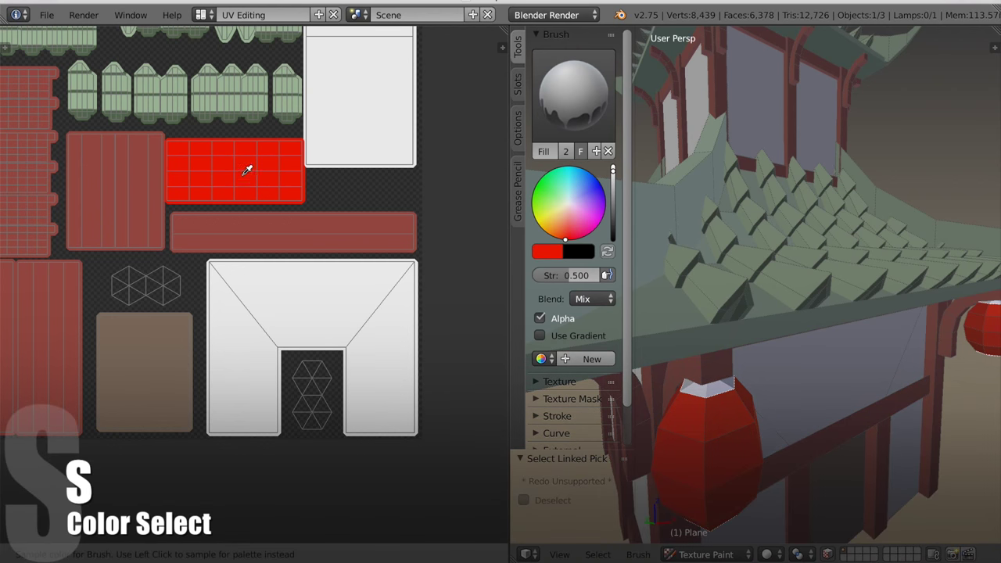
click(711, 386)
click(549, 277)
text(1)
key(Return)
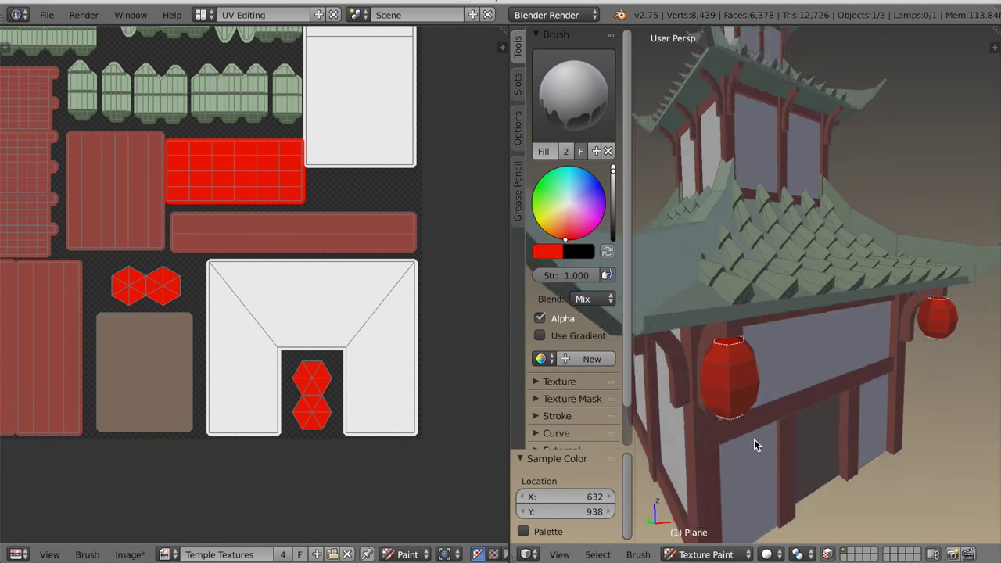
Make all faces paintable again and examine the roof tiles on the model and in the texture.
middle_drag(755, 445, 693, 459)
key(a)
scroll(253, 266, down, 6)
middle_drag(252, 266, 327, 356)
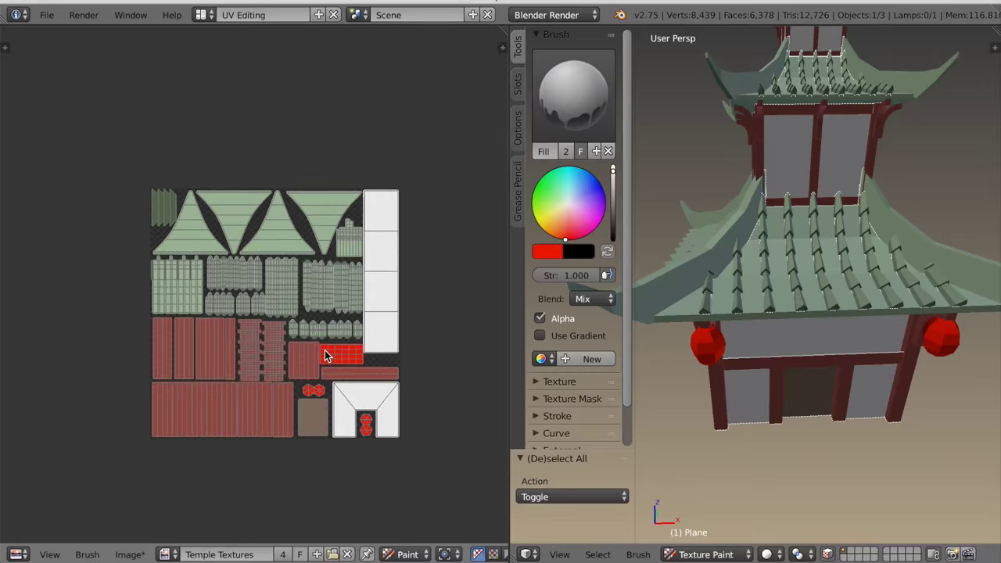
scroll(327, 355, up, 3)
middle_drag(654, 328, 831, 425)
scroll(847, 402, up, 3)
shift+middle_drag(862, 387, 764, 441)
scroll(833, 456, up, 4)
scroll(809, 459, down, 4)
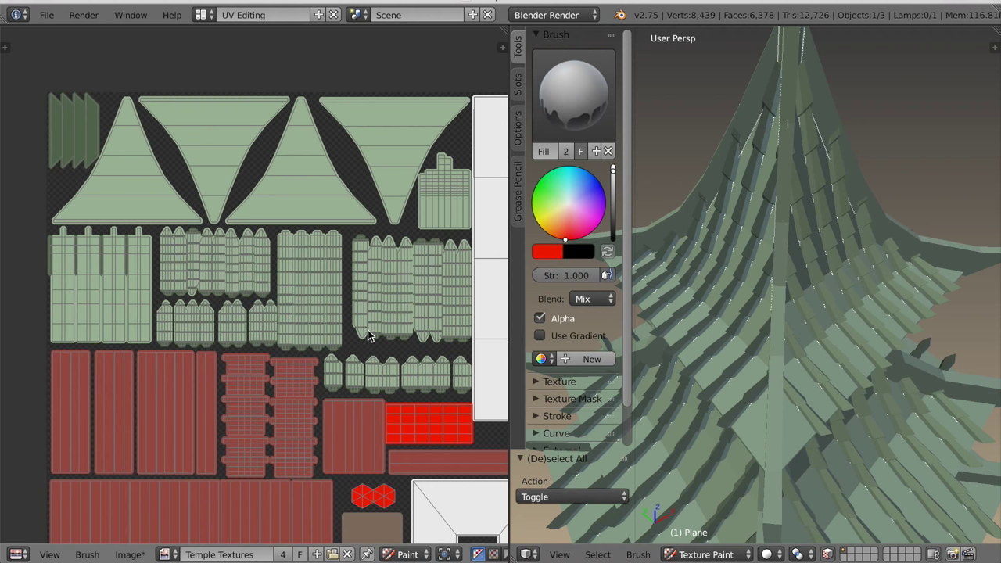
Choose the F TexDraw brush, sample the roof green, darken it and set the brush radius to 3 px.
click(573, 93)
click(453, 183)
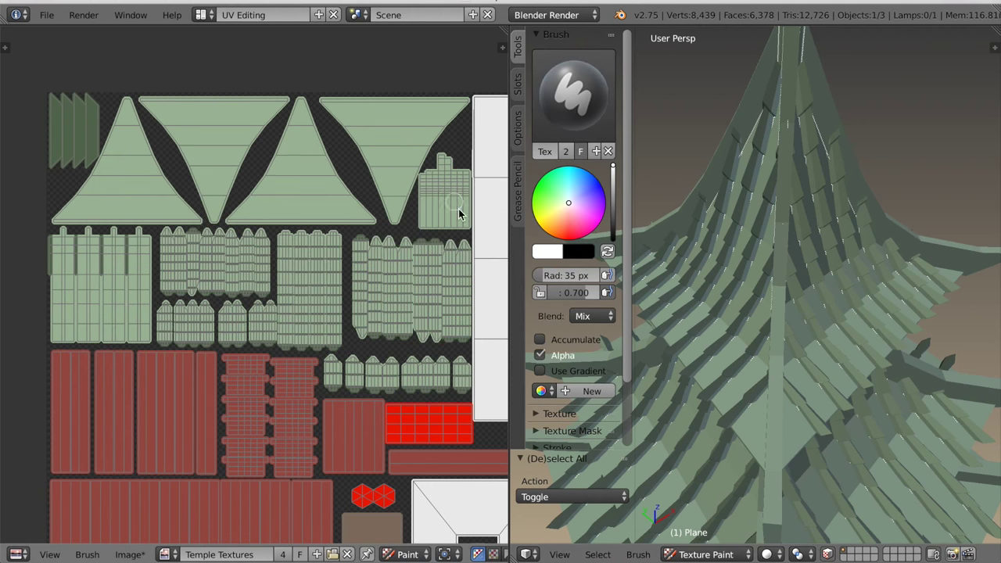
key(s)
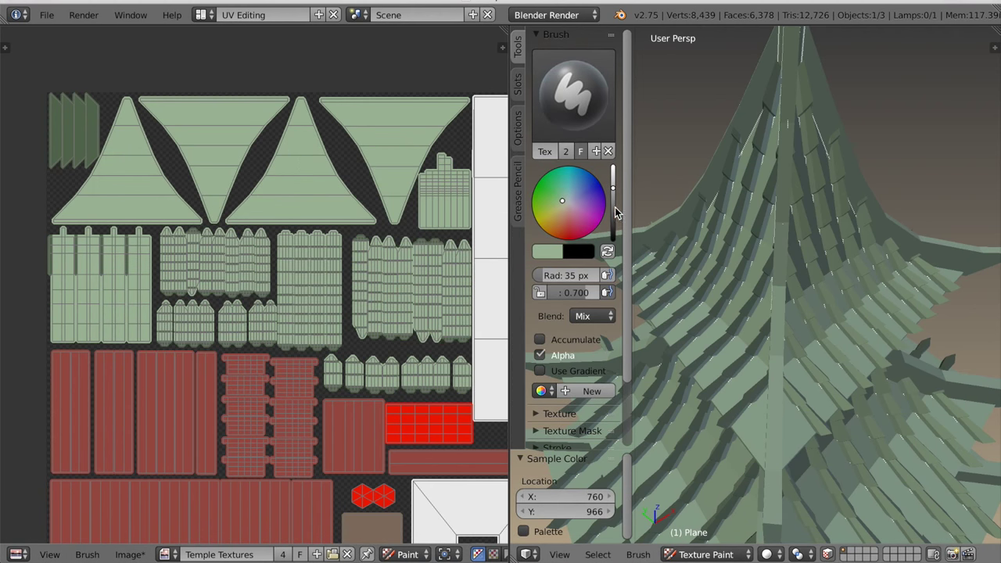
drag(614, 213, 613, 225)
scroll(308, 246, up, 3)
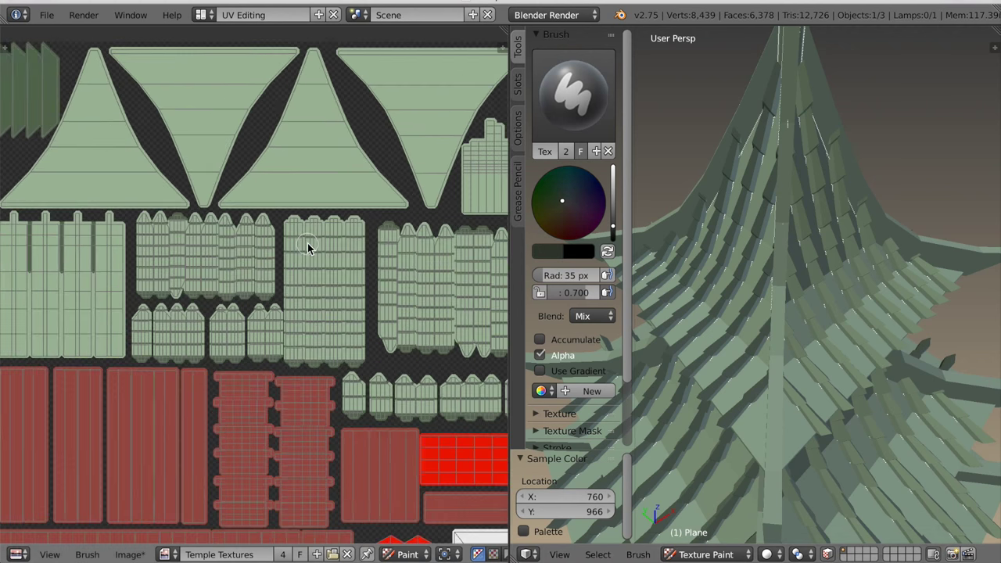
key(BackSpace)
key(Return)
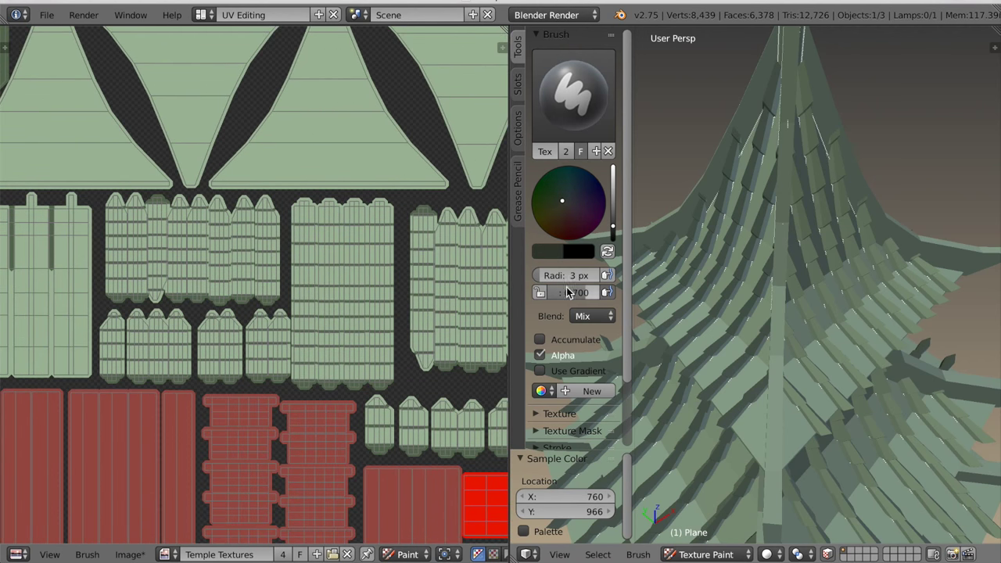
Set the brush's stroke method to Line.
scroll(196, 235, up, 4)
scroll(180, 249, up, 1)
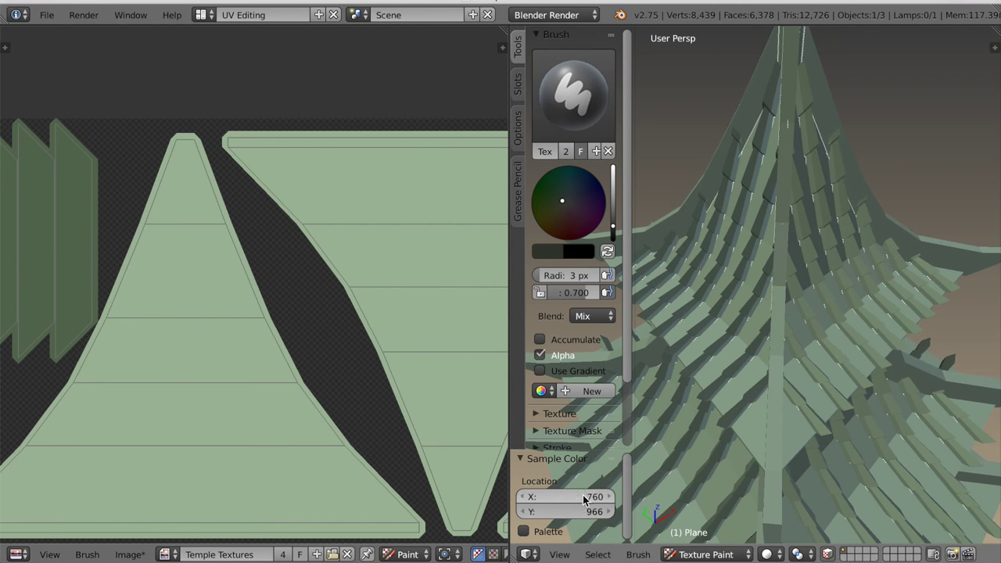
scroll(554, 423, down, 3)
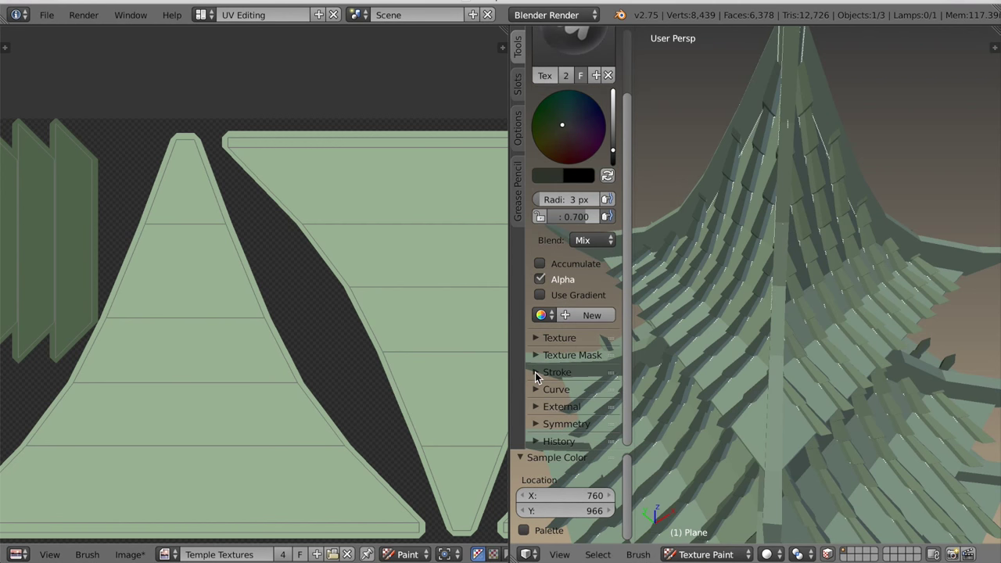
click(537, 376)
click(572, 412)
click(550, 307)
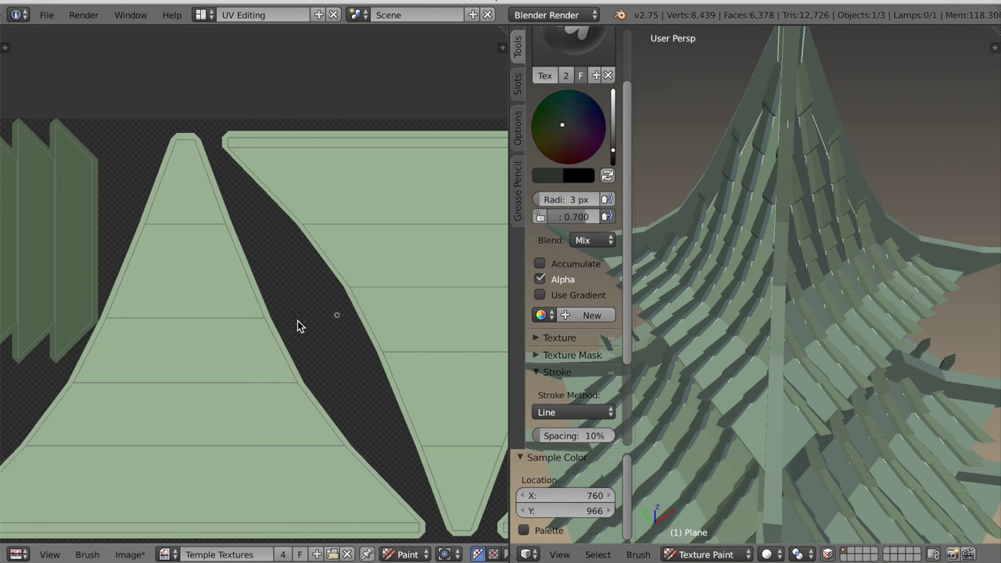
Draw dark green lines along the horizontal edges of the first upright and first inverted roof panels in the texture.
middle_drag(155, 241, 196, 239)
scroll(203, 239, up, 1)
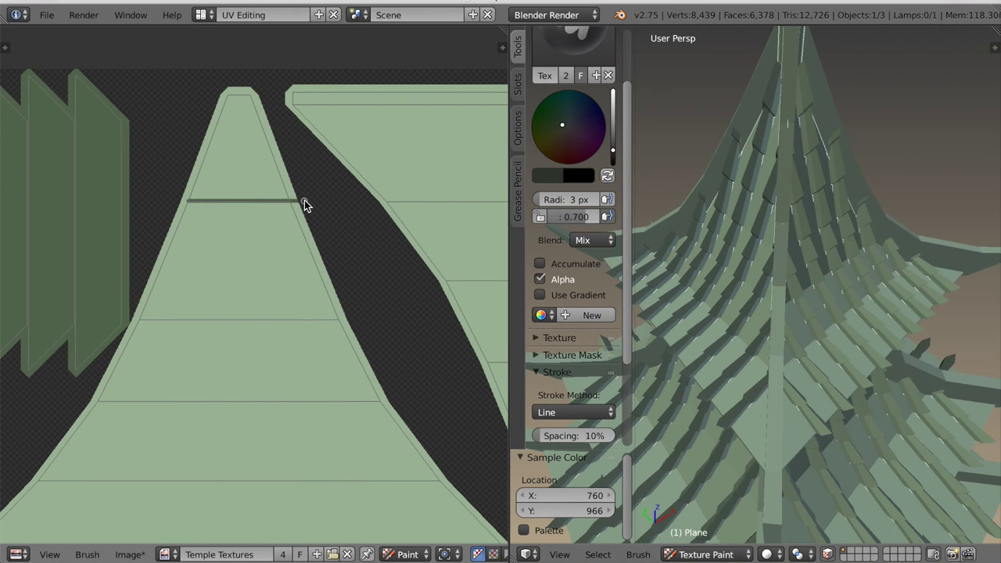
drag(339, 321, 344, 319)
middle_drag(125, 397, 137, 341)
drag(353, 360, 398, 345)
middle_drag(283, 430, 292, 380)
mouse_move(63, 375)
mouse_down()
mouse_move(288, 398)
mouse_move(466, 375)
mouse_up()
mouse_move(406, 361)
middle_down()
mouse_move(349, 389)
mouse_move(73, 428)
middle_up()
drag(386, 322, 387, 322)
drag(141, 235, 431, 234)
drag(334, 158, 477, 156)
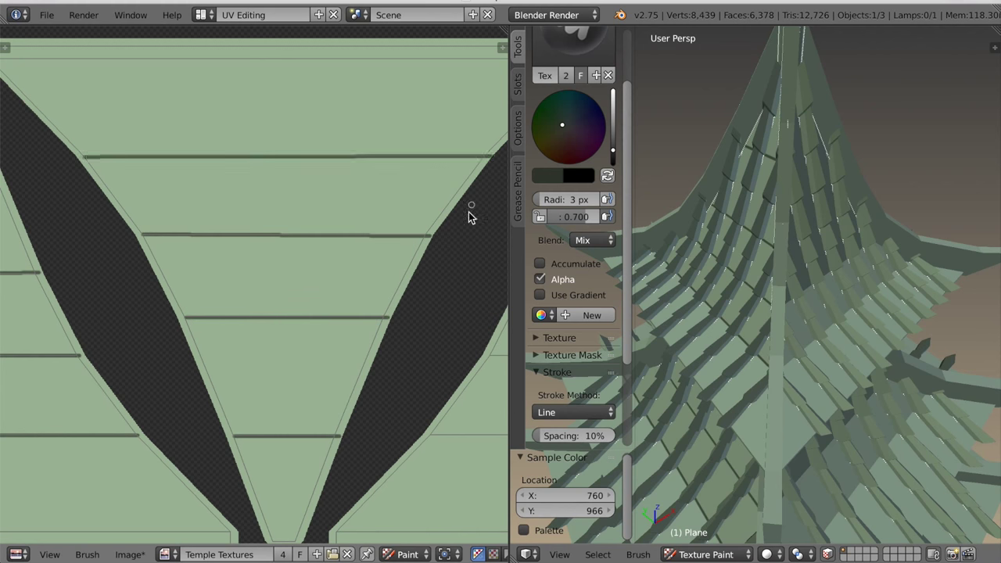
Draw dark green lines along the horizontal edges of the second upright and second inverted roof panels.
middle_drag(470, 215, 174, 219)
drag(319, 329, 328, 328)
middle_drag(262, 388, 297, 256)
drag(121, 279, 420, 278)
middle_drag(351, 329, 380, 277)
drag(104, 314, 469, 313)
middle_drag(402, 340, 209, 400)
drag(160, 280, 364, 280)
drag(399, 197, 409, 199)
drag(60, 119, 468, 121)
Examine the painted tile lines on the pagoda's roofs from several distances.
scroll(752, 367, down, 3)
scroll(250, 319, down, 3)
scroll(849, 362, up, 10)
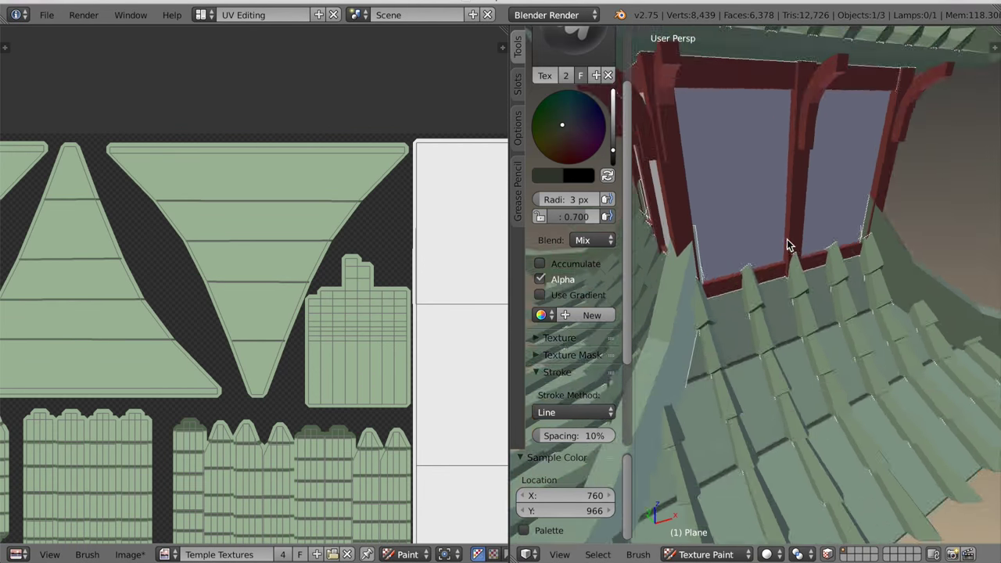
scroll(834, 381, up, 2)
scroll(809, 402, up, 3)
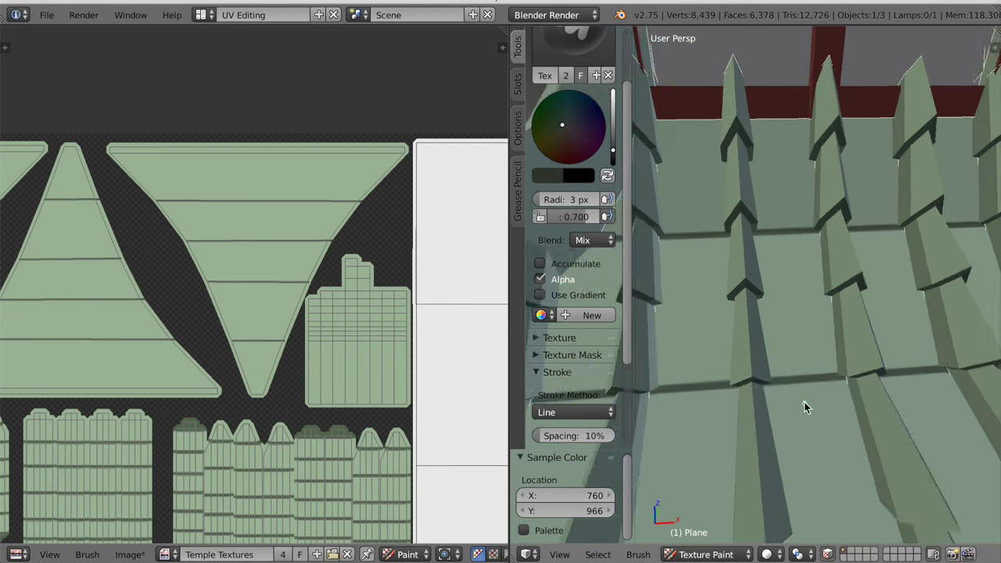
scroll(931, 309, down, 8)
scroll(851, 469, up, 8)
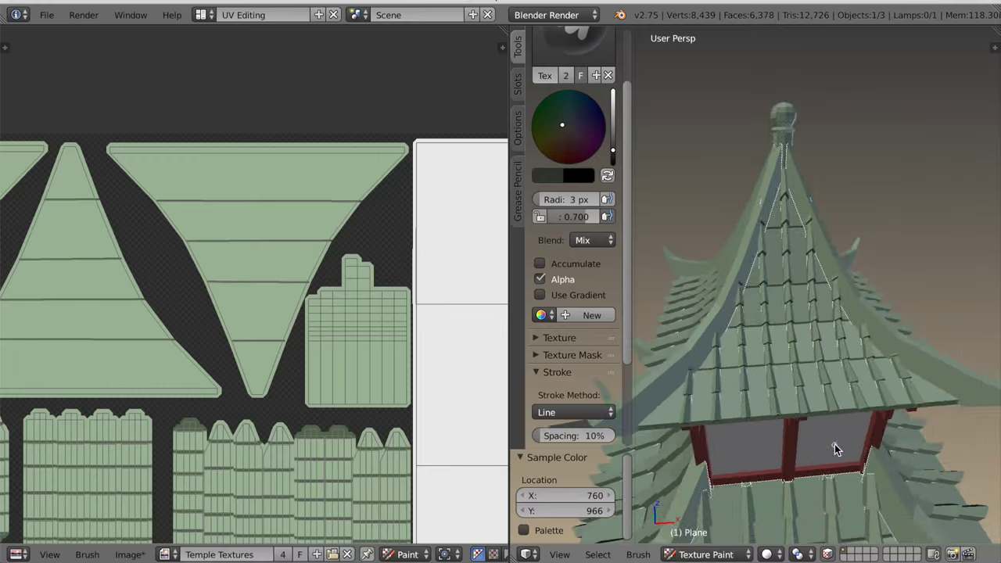
scroll(776, 430, down, 5)
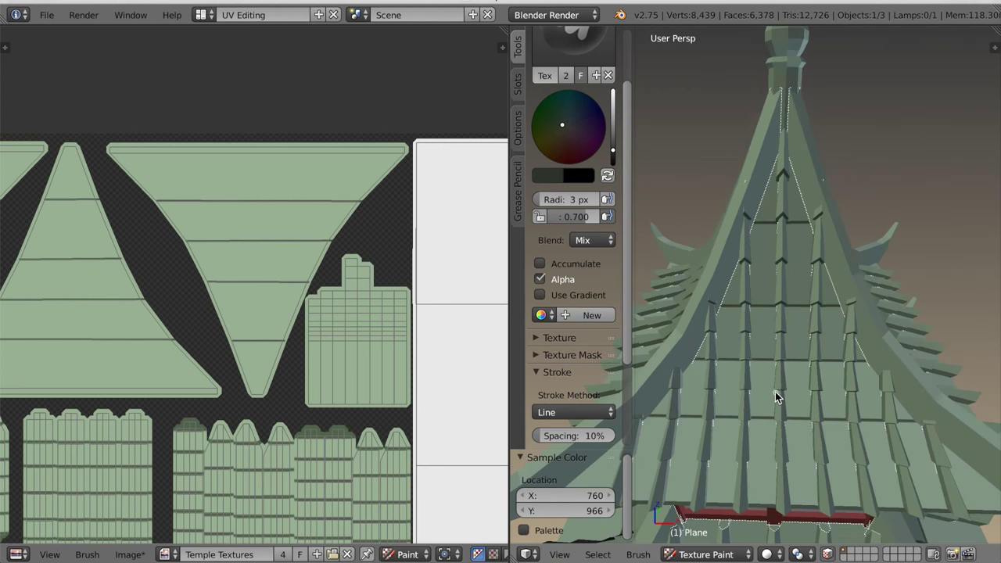
Set the paint brush radius to 4 px and restrict painting to the linked faces of the upper roof slope.
double_click(580, 202)
text(4)
key(Return)
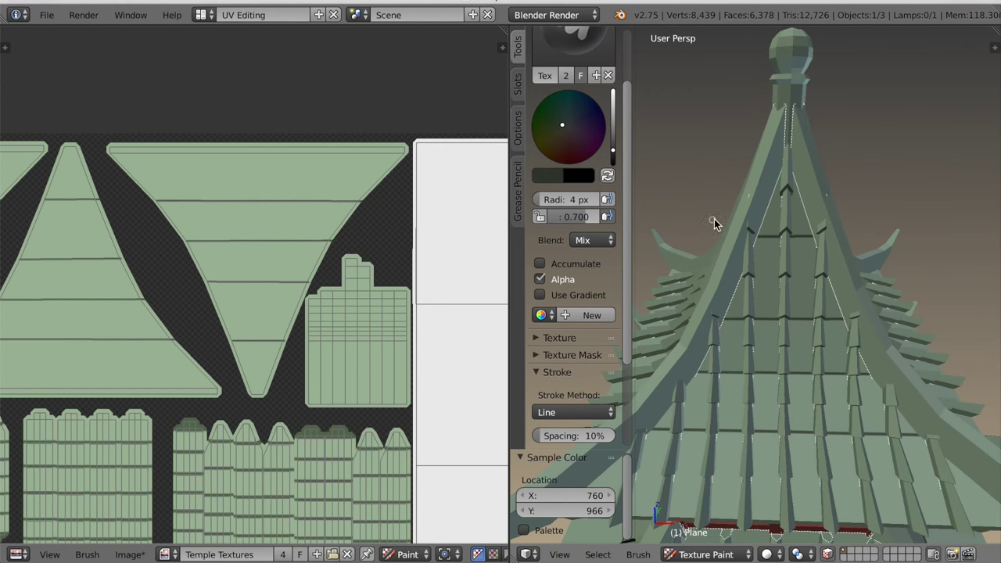
key(a)
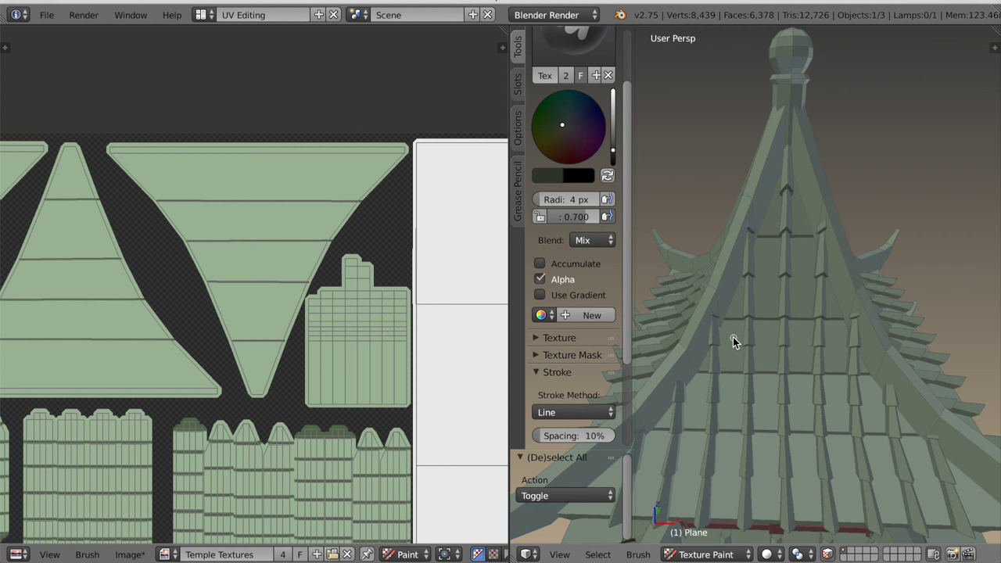
key(l)
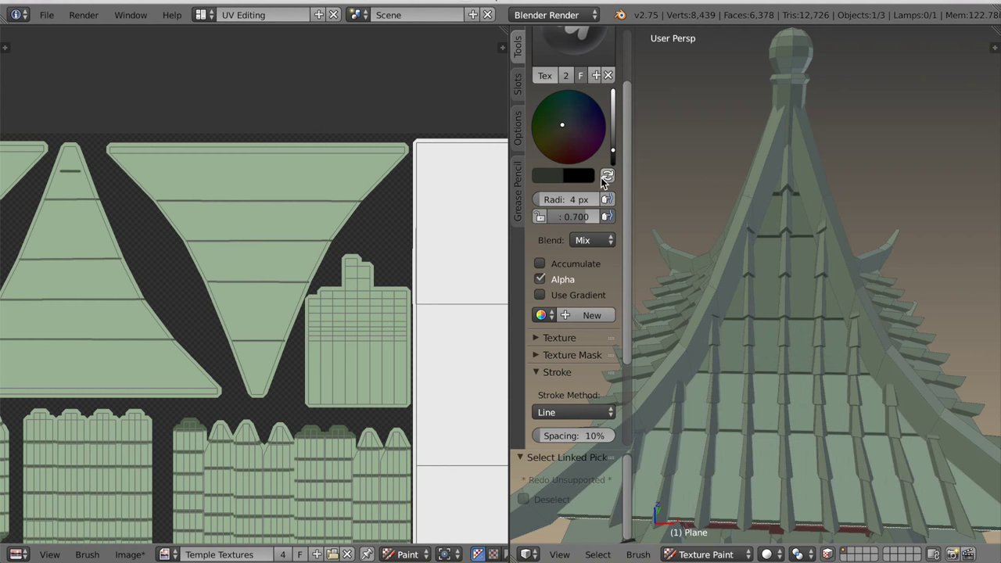
Set the brush radius to 2 px and paint thin dark lines between the existing tile rows of the upper roof slope.
text(2)
key(Return)
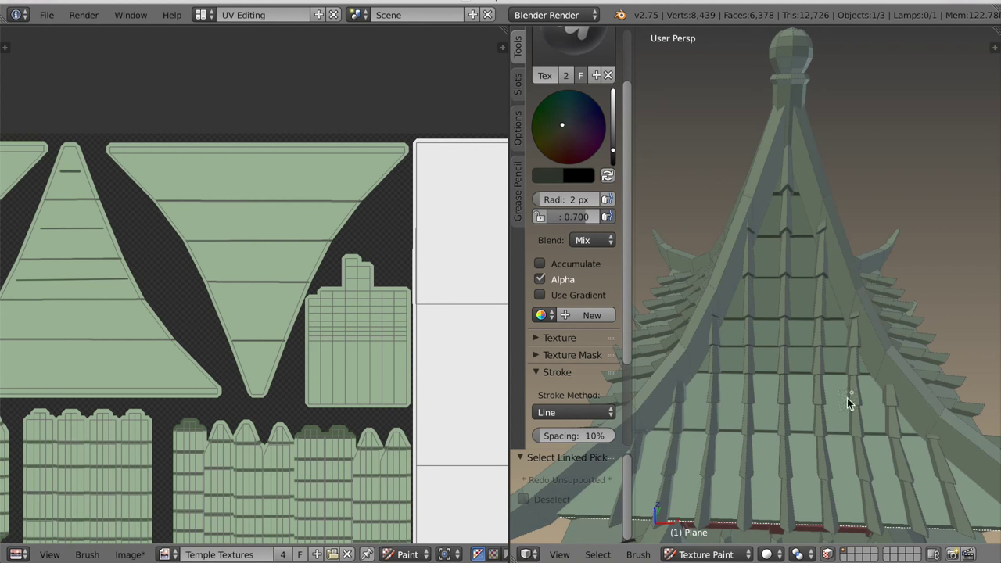
scroll(715, 464, down, 4)
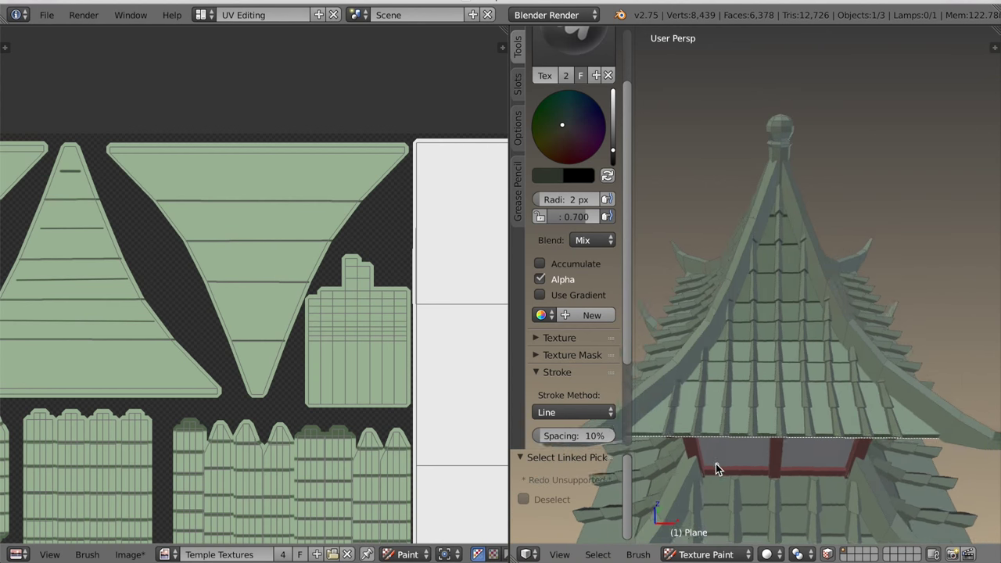
middle_drag(914, 401, 837, 454)
key(t)
middle_drag(748, 393, 713, 405)
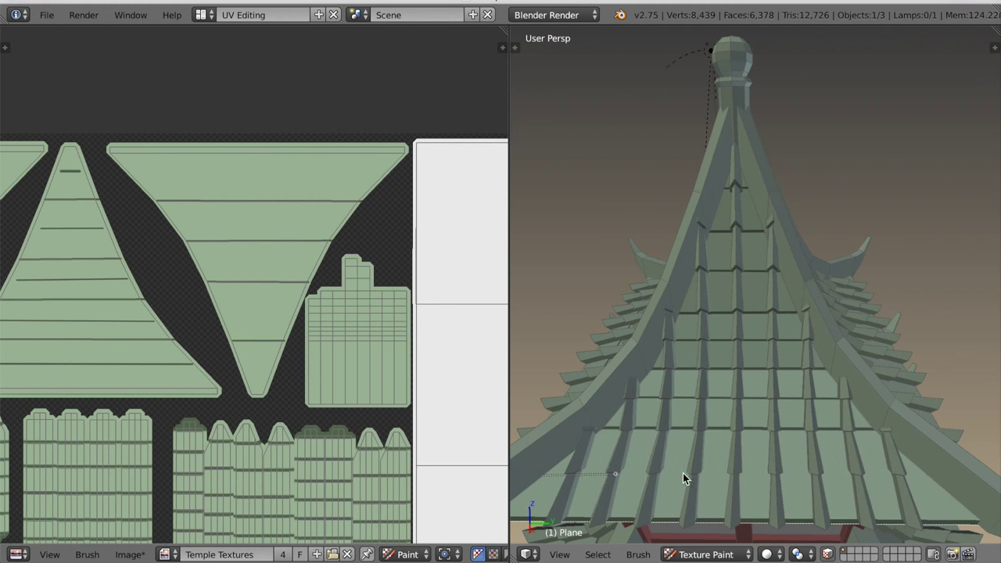
Paint thin dark horizontal lines between the tile rows on the adjacent upper roof slopes.
middle_drag(937, 477, 768, 463)
middle_drag(725, 402, 733, 173)
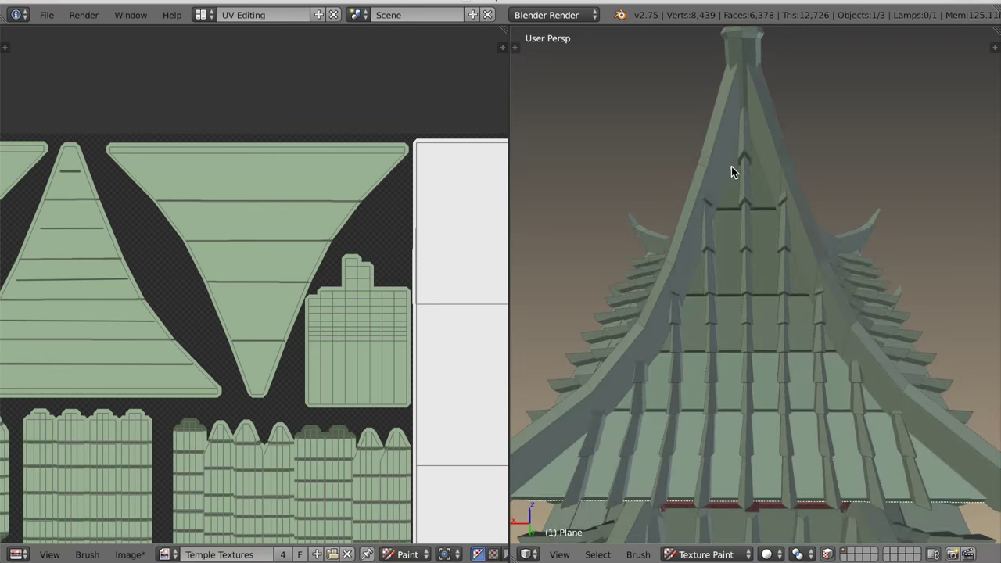
drag(831, 327, 829, 326)
drag(635, 382, 723, 385)
drag(847, 456, 944, 455)
mouse_move(944, 455)
middle_down()
mouse_move(868, 474)
mouse_move(790, 443)
mouse_move(746, 400)
mouse_move(734, 137)
middle_up()
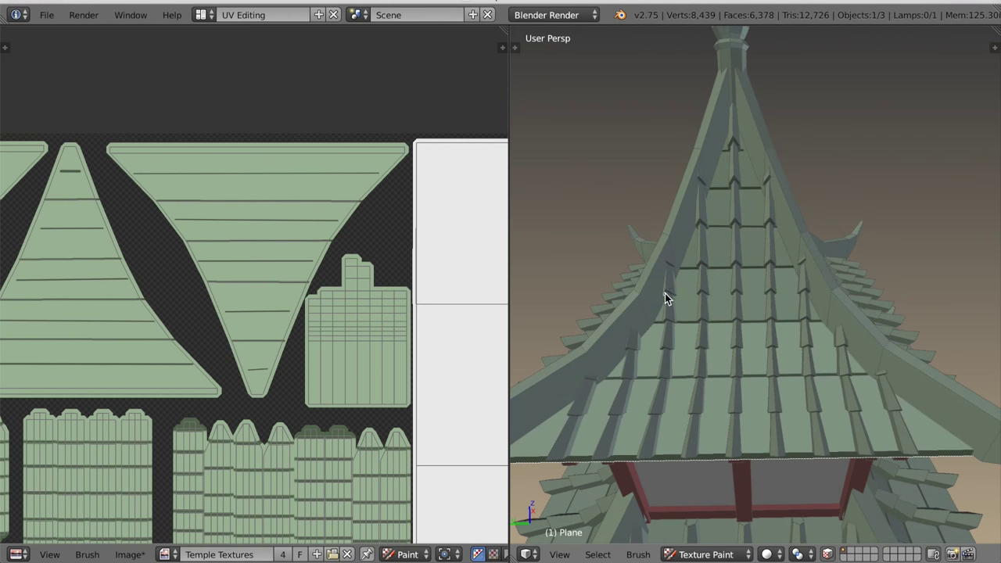
Paint the in-between tile lines on the last upper roof slope and undo the stray stroke.
drag(861, 347, 861, 347)
key(ctrl+z)
middle_drag(925, 409, 649, 450)
scroll(759, 437, up, 6)
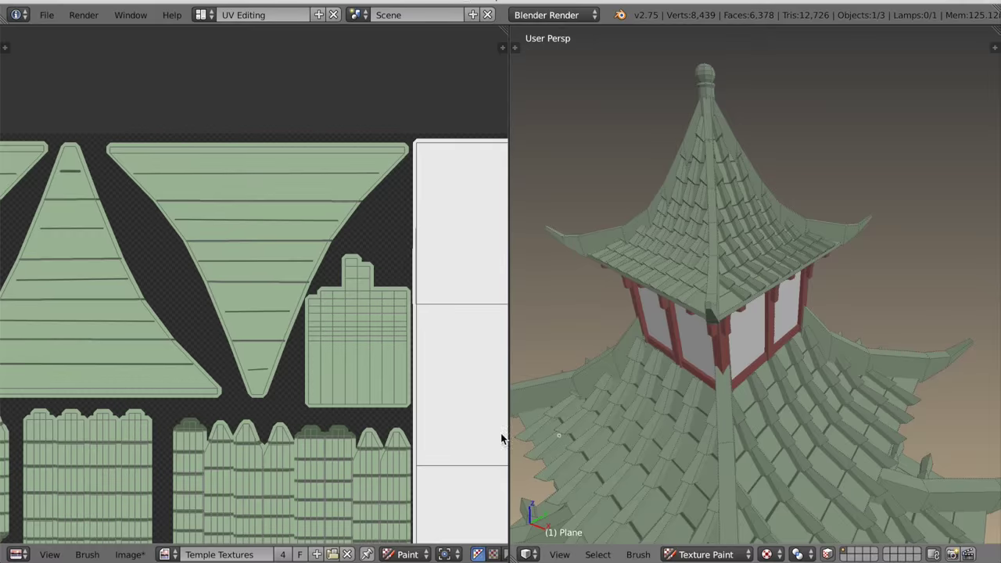
Set the brush to an 8 px radius and 0.370 strength for shading the roof texture in the image view.
scroll(330, 235, down, 1)
middle_drag(331, 216, 522, 218)
key(t)
scroll(364, 274, up, 4)
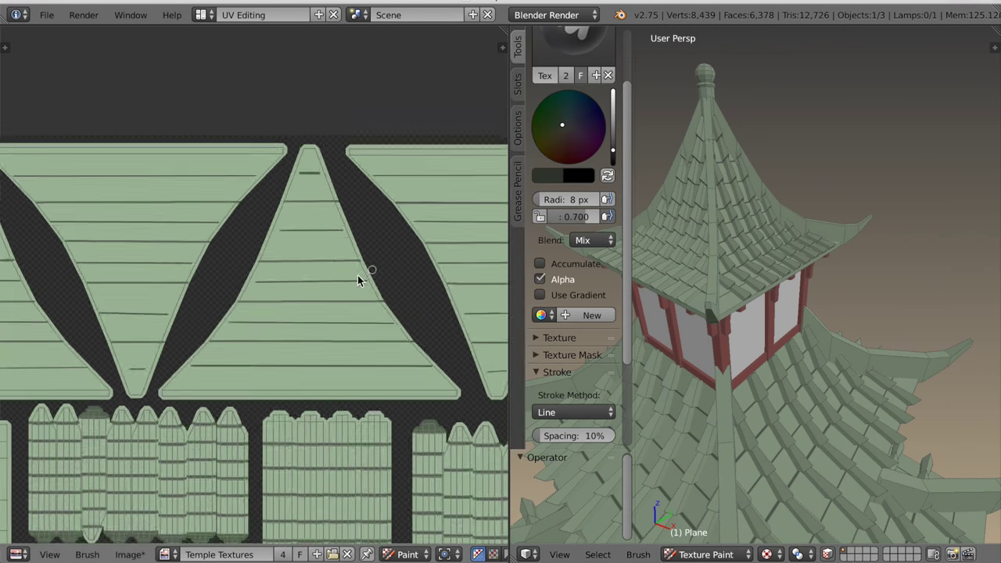
drag(581, 216, 563, 216)
Paint soft shadow strokes along the dark tile lines of the upright roof triangle beside the dark green strips.
scroll(248, 302, down, 2)
mouse_move(242, 305)
middle_down()
mouse_move(270, 320)
mouse_move(500, 345)
middle_up()
scroll(281, 235, up, 4)
scroll(273, 219, down, 5)
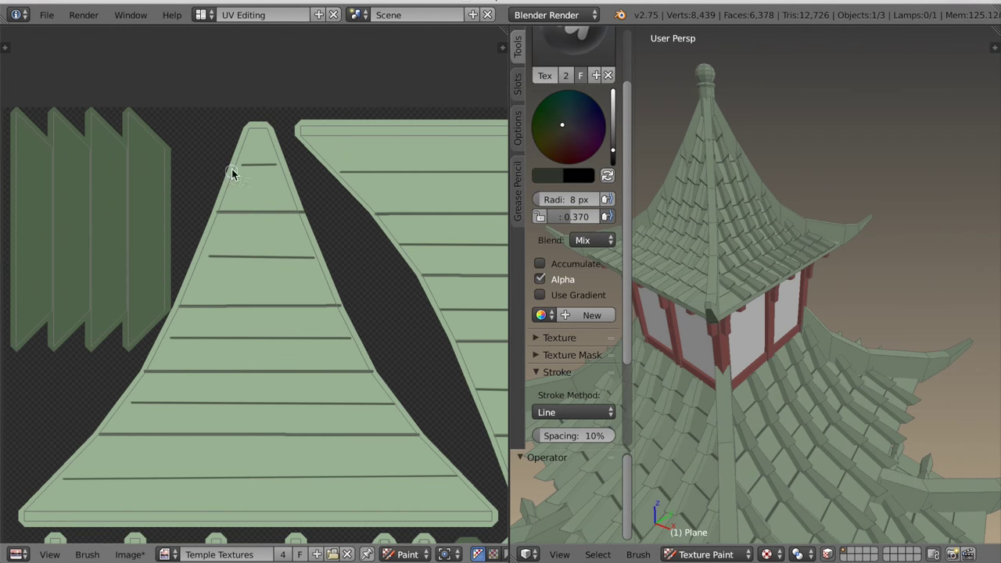
drag(212, 215, 308, 212)
drag(193, 257, 325, 258)
drag(177, 307, 349, 307)
drag(159, 341, 363, 341)
mouse_move(142, 376)
mouse_down()
mouse_move(330, 387)
mouse_move(374, 372)
mouse_up()
drag(119, 404, 399, 404)
drag(92, 440, 426, 438)
drag(55, 481, 461, 482)
Shade the dark tile lines of the adjacent inverted roof triangle with soft straight strokes.
middle_drag(461, 482, 271, 444)
drag(360, 397, 363, 397)
drag(236, 349, 360, 351)
drag(216, 301, 382, 300)
drag(200, 270, 398, 270)
drag(178, 234, 420, 235)
drag(158, 203, 430, 206)
drag(135, 173, 462, 173)
drag(92, 131, 501, 132)
Shade the dark tile lines of the second upright roof triangle with soft straight strokes.
mouse_move(485, 220)
middle_down()
mouse_move(273, 225)
mouse_move(257, 242)
middle_up()
drag(316, 158, 371, 158)
drag(300, 205, 393, 201)
drag(282, 245, 413, 246)
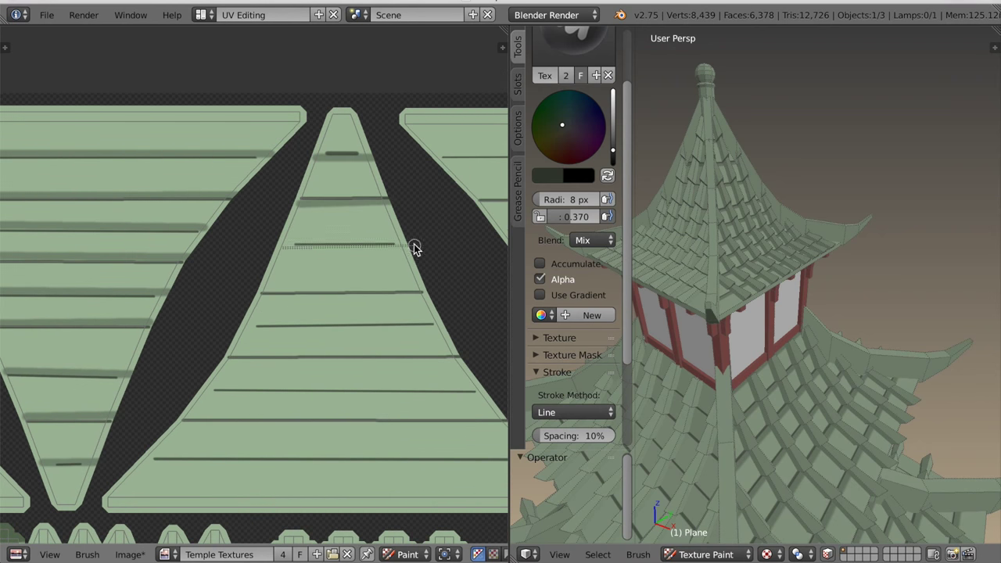
drag(257, 297, 426, 294)
drag(258, 296, 430, 298)
drag(242, 333, 443, 332)
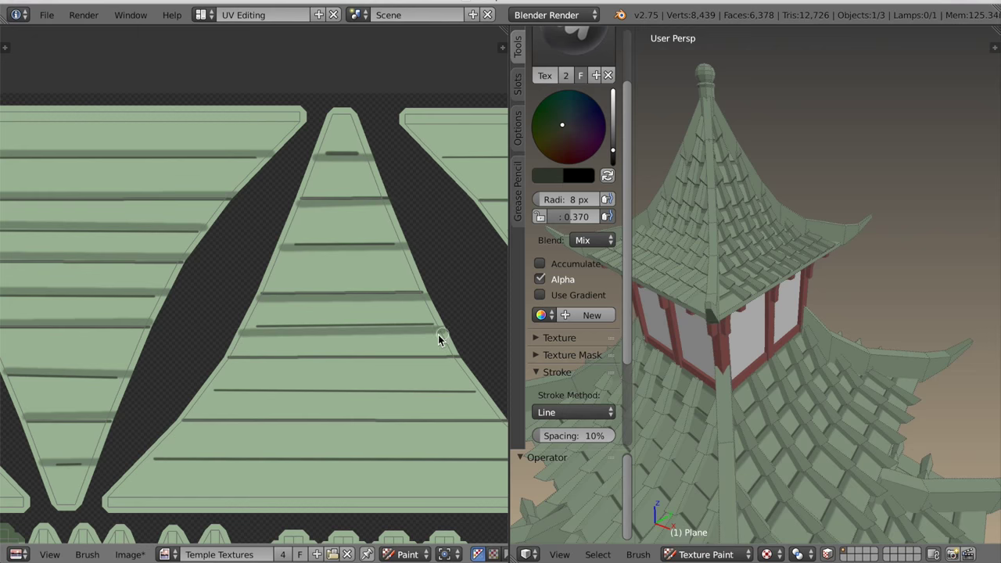
drag(225, 362, 461, 365)
drag(205, 394, 486, 396)
middle_drag(418, 449, 332, 406)
drag(92, 381, 423, 382)
drag(54, 421, 457, 422)
Shade the dark tile lines of the remaining inverted roof triangle, next to the stepped UV island, with soft straight strokes.
middle_drag(461, 421, 221, 422)
drag(290, 425, 341, 422)
drag(271, 379, 358, 378)
drag(254, 331, 373, 330)
drag(228, 284, 400, 284)
drag(212, 250, 413, 250)
drag(194, 217, 431, 218)
drag(172, 186, 466, 185)
drag(147, 154, 478, 155)
drag(114, 114, 512, 114)
middle_drag(515, 114, 471, 117)
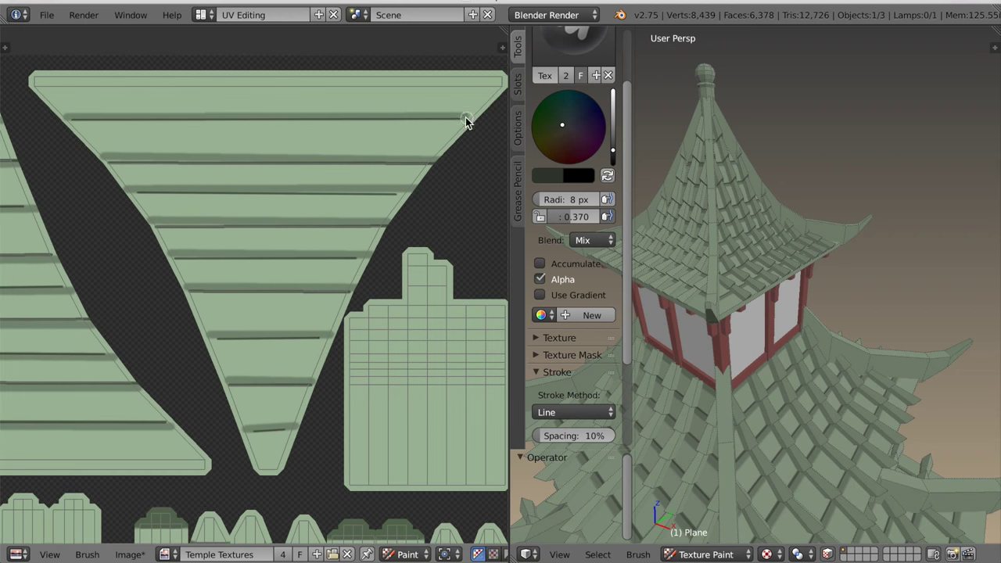
scroll(704, 375, down, 6)
middle_drag(837, 375, 708, 396)
scroll(720, 403, up, 5)
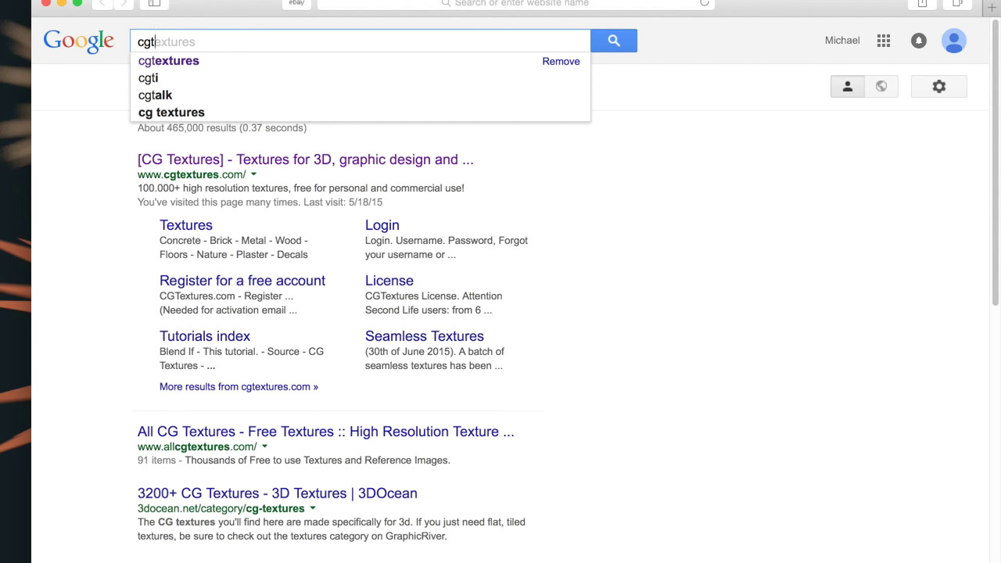
Switch to the web browser, open the CG Textures site through a Google search, and search its library for "temple".
key(Return)
click(456, 162)
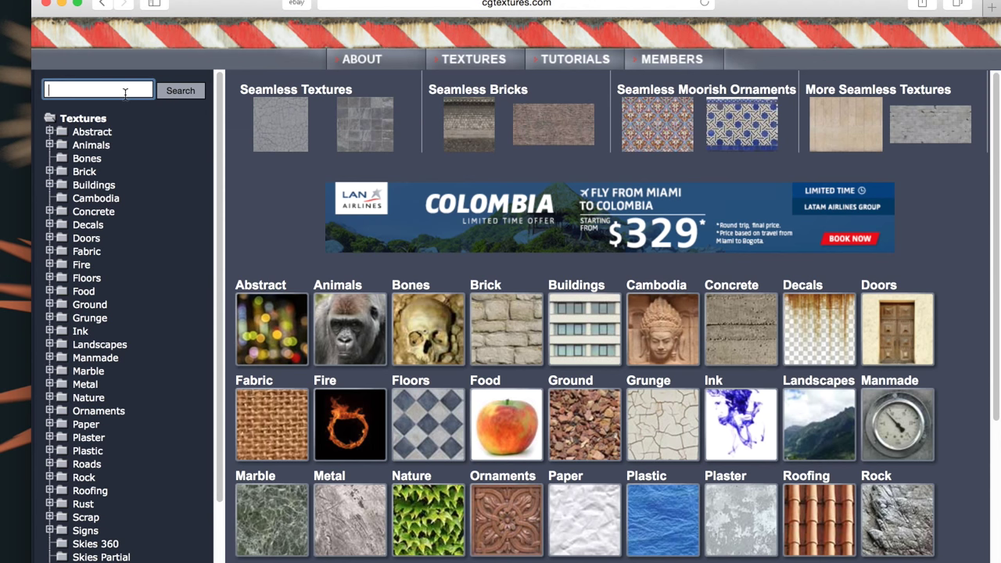
text(temple)
key(Return)
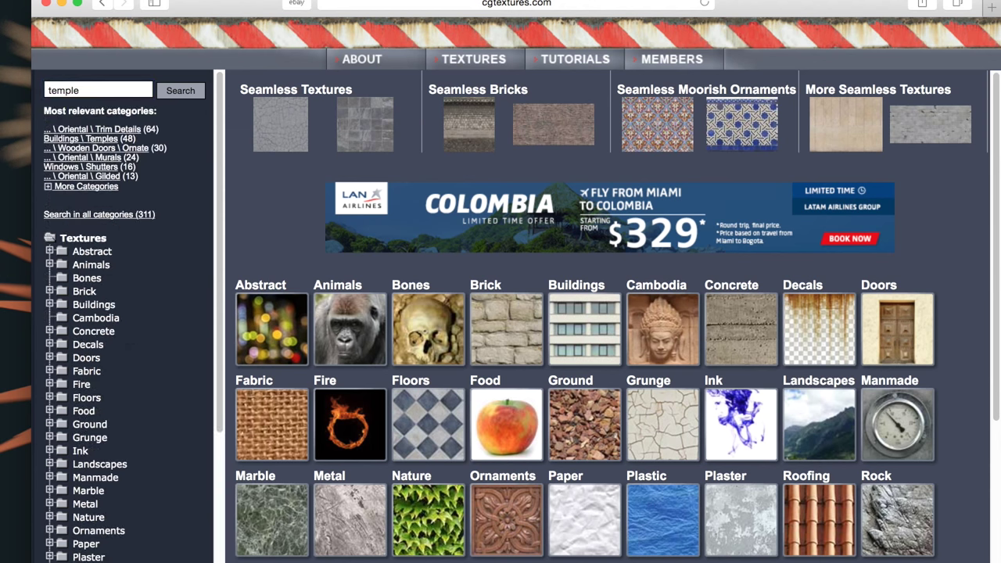
Browse the temple texture results and go to results page 4.
scroll(501, 427, down, 10)
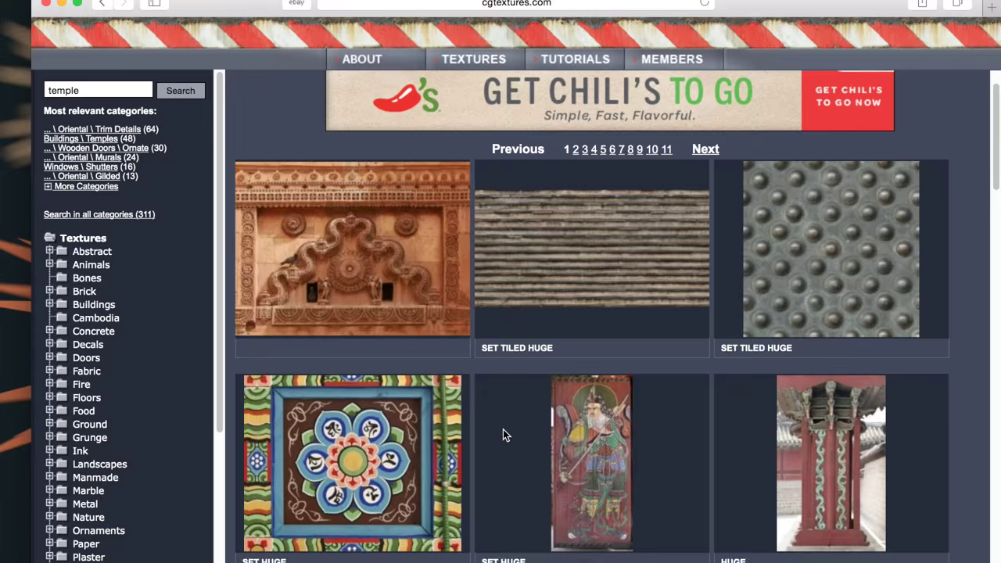
scroll(501, 406, down, 10)
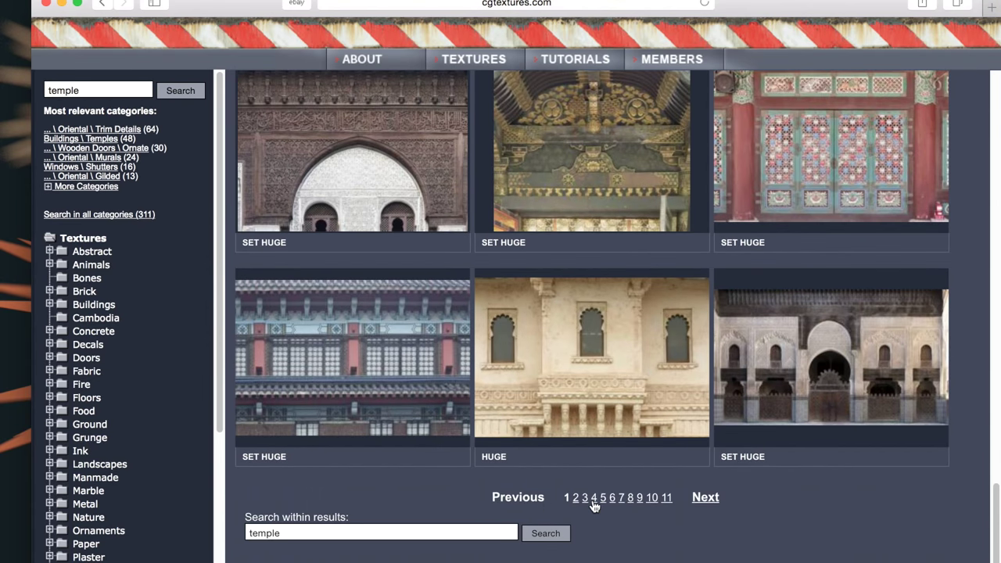
click(594, 498)
scroll(586, 489, down, 5)
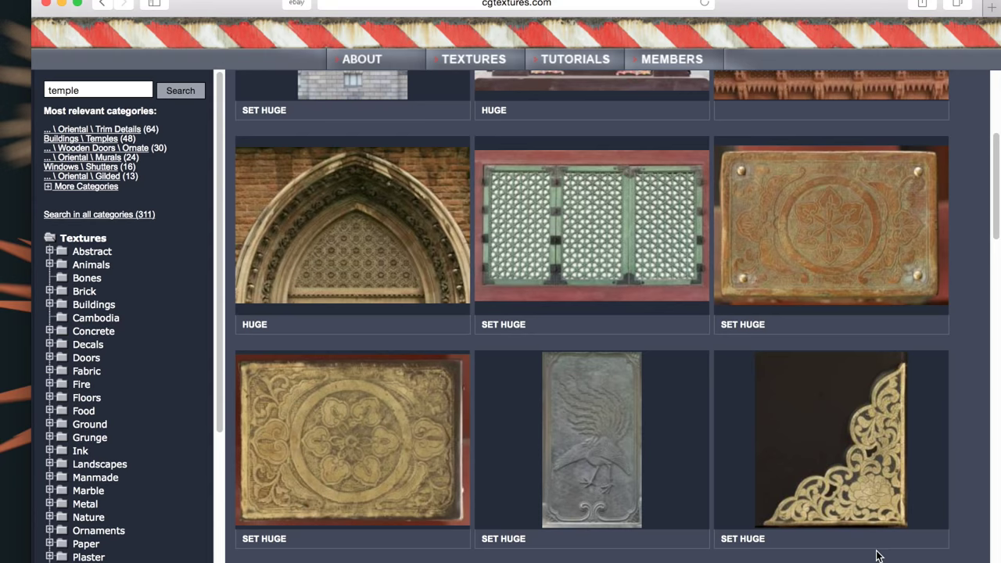
Download Image 1 of the gilded corner ornament in the Large 2596x3000 size, and close its tabs and preview.
click(842, 468)
scroll(626, 462, down, 3)
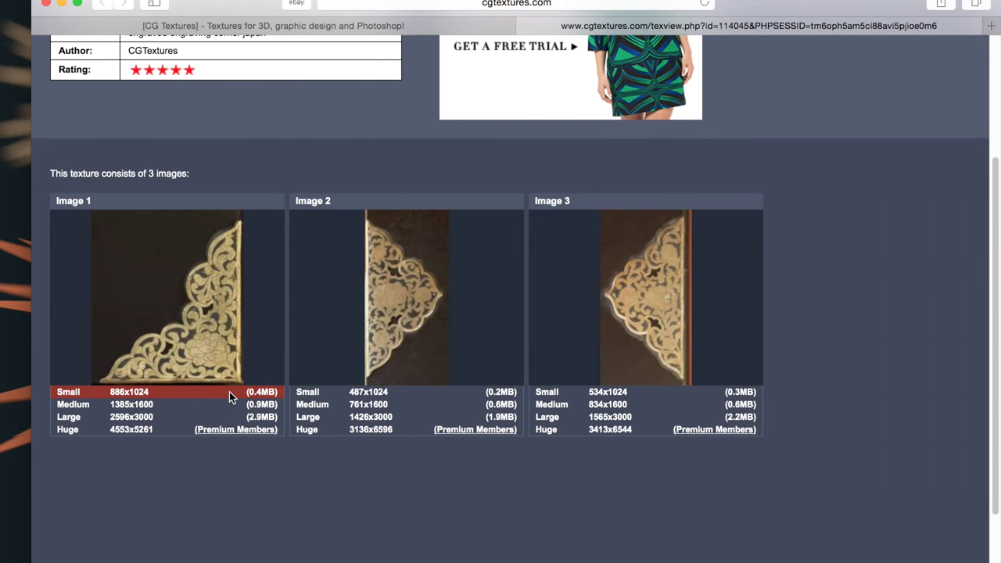
click(252, 418)
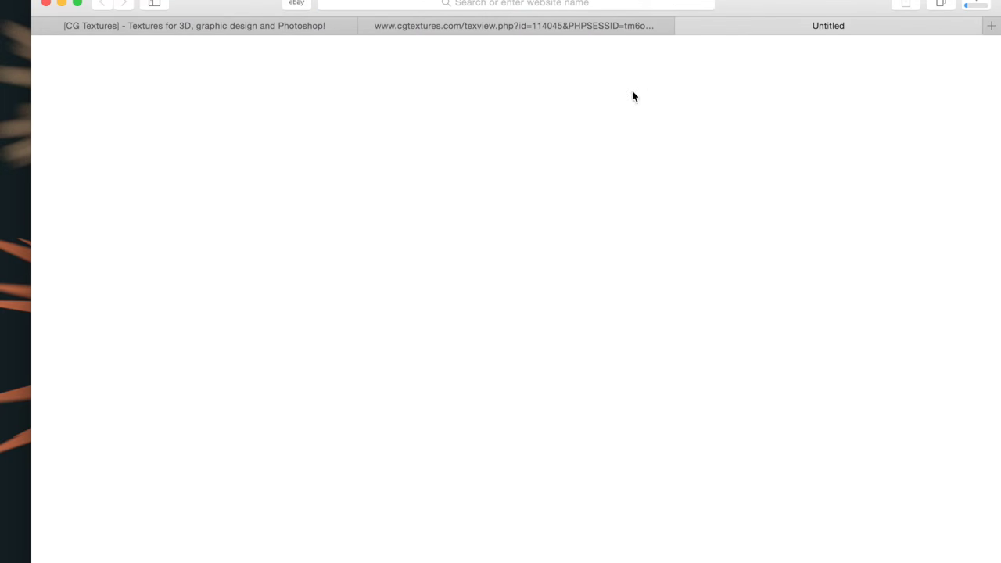
click(683, 25)
click(527, 26)
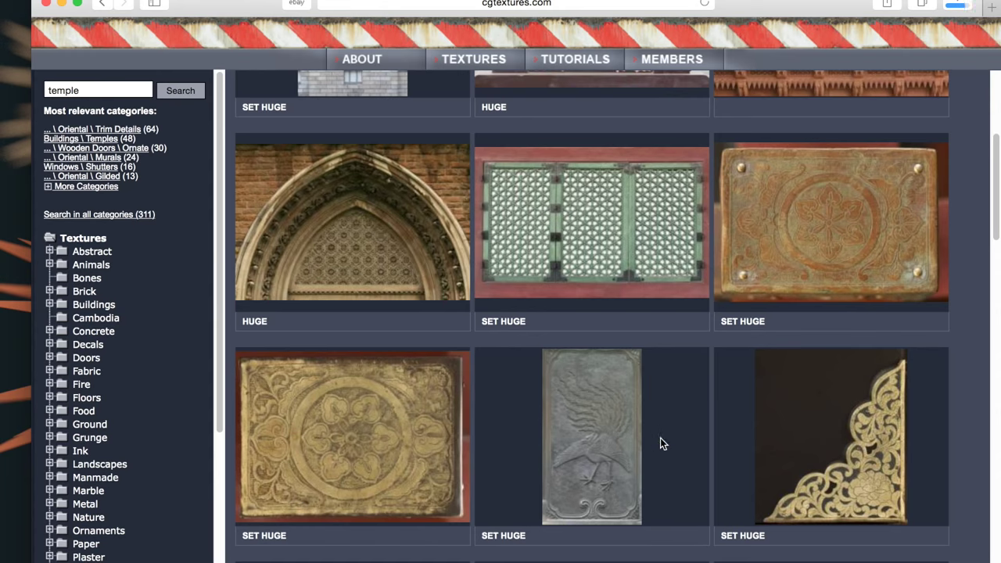
scroll(670, 451, down, 6)
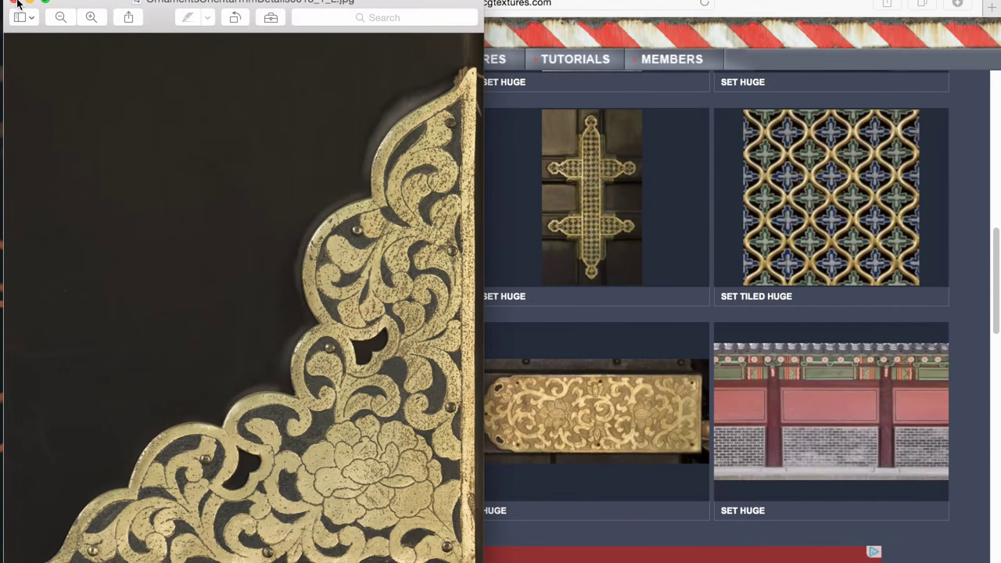
click(17, 4)
Browse the rest of the temple results and go to results page 7.
scroll(573, 450, down, 10)
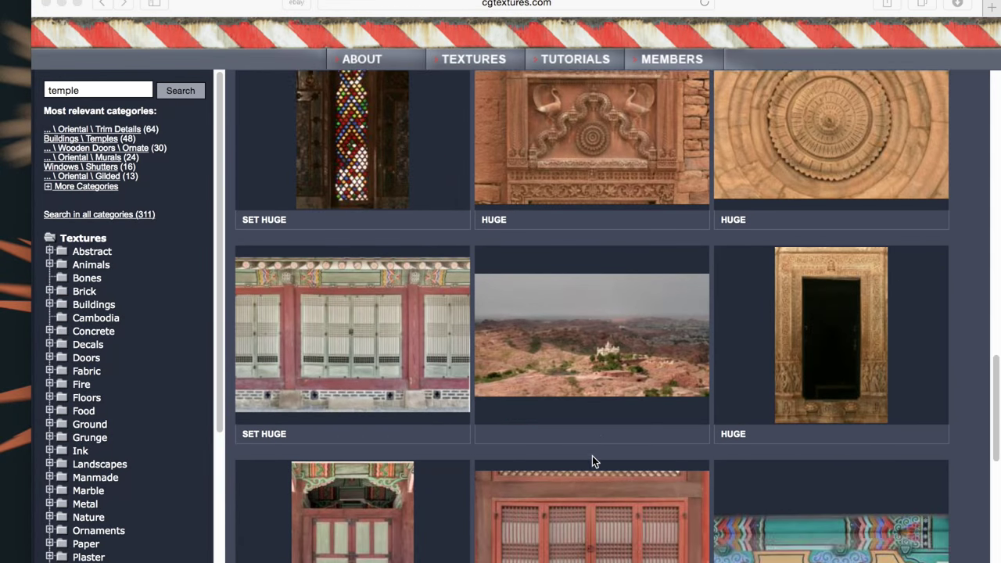
scroll(592, 461, down, 8)
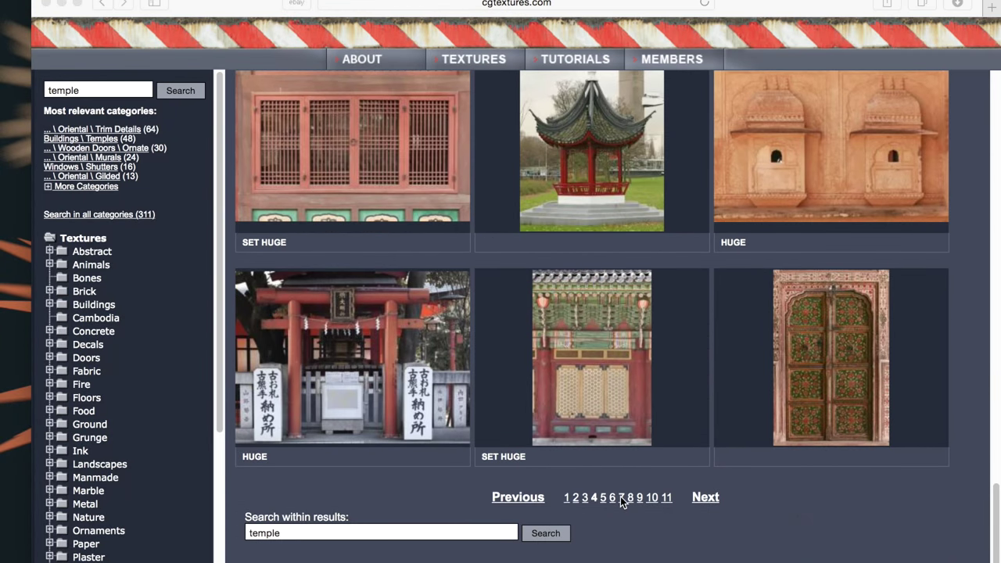
click(621, 501)
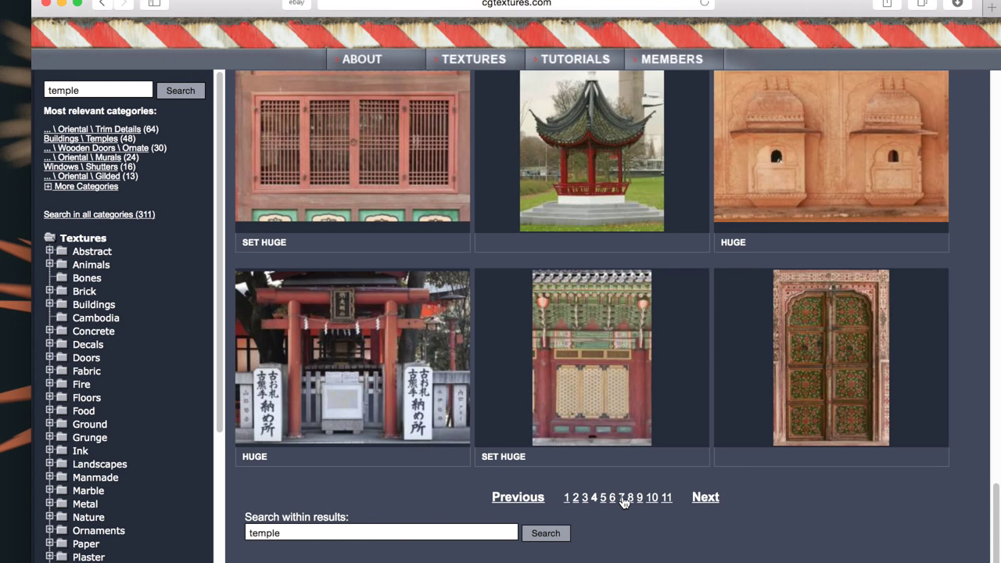
click(624, 502)
scroll(302, 433, down, 5)
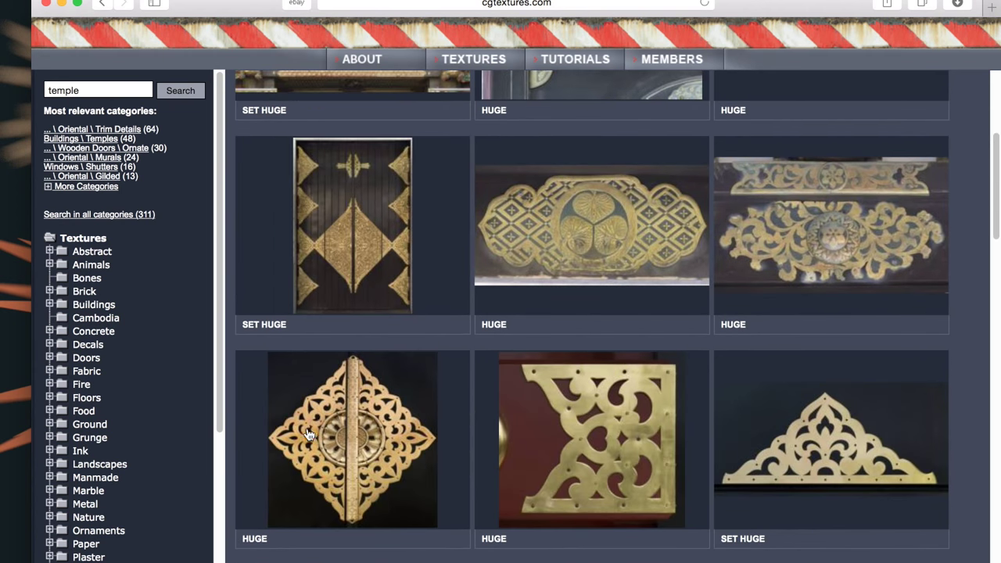
Download the diamond-shaped gilded ornament and the neighbouring gold openwork plate textures, closing their tabs.
click(380, 454)
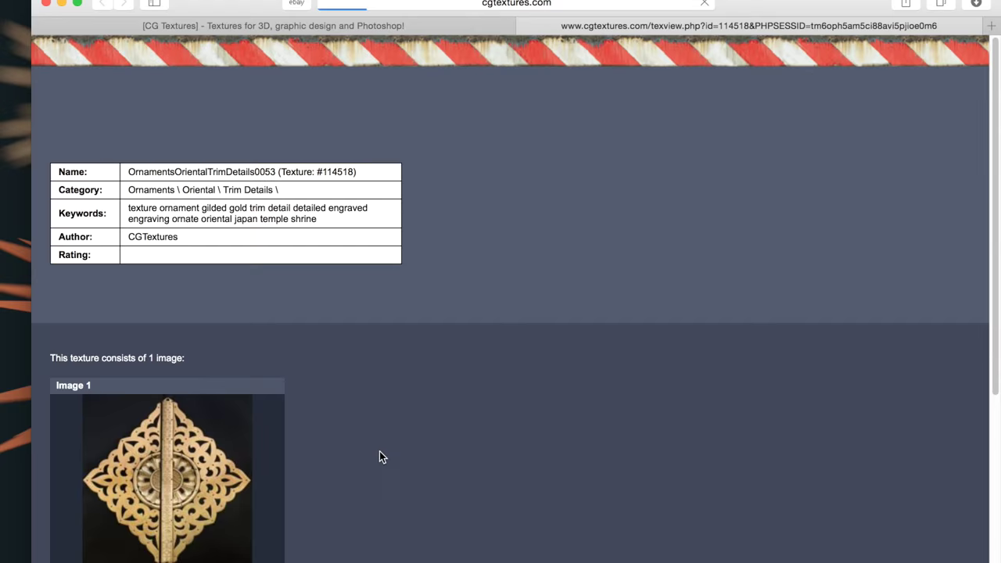
click(261, 469)
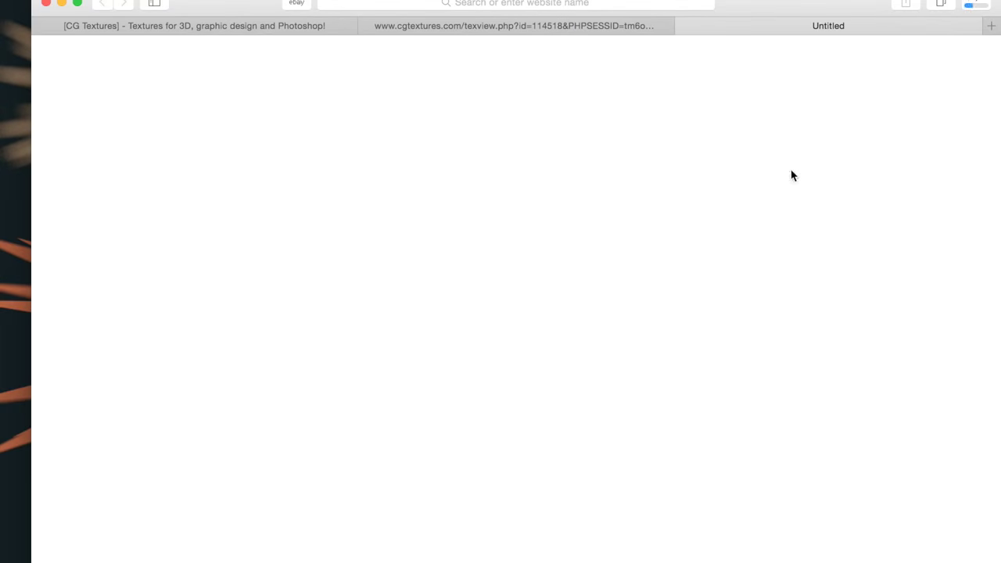
click(683, 27)
click(14, 2)
click(526, 28)
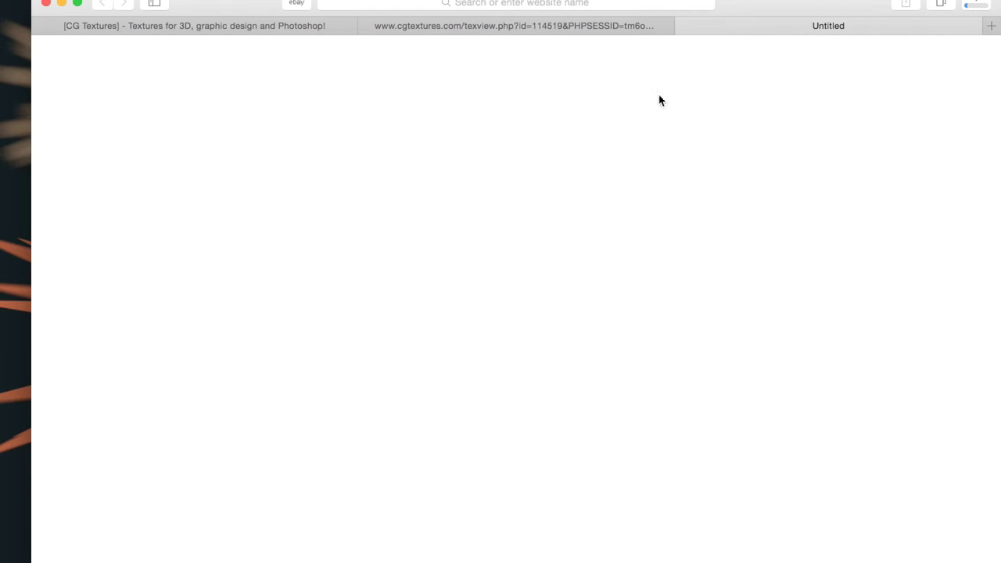
key(super+w)
key(super+w)
Download Image 1 of the triangular gilded trim, OrnamentsOrientalTrimDetails0055, and close its tabs.
click(804, 436)
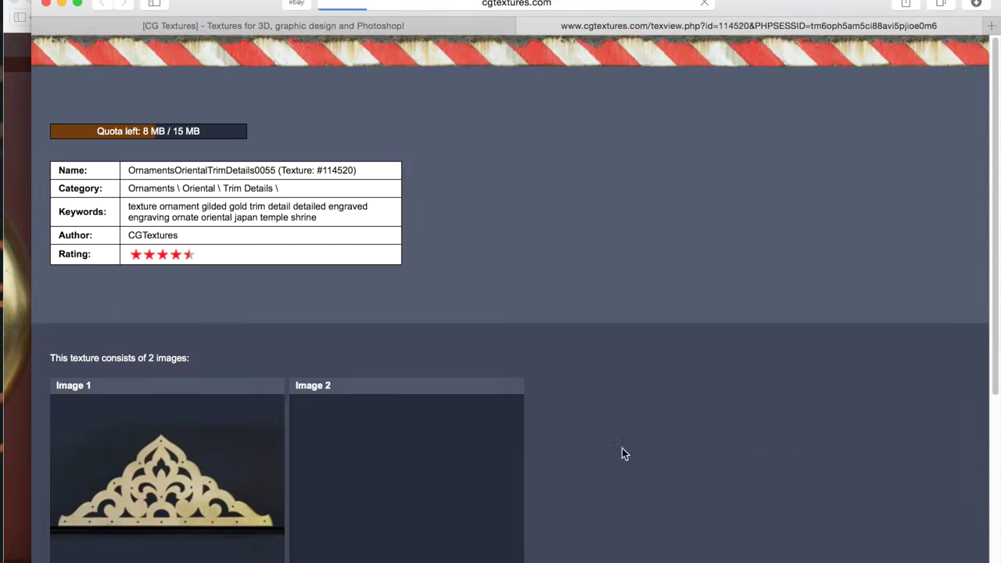
scroll(244, 481, down, 3)
click(268, 467)
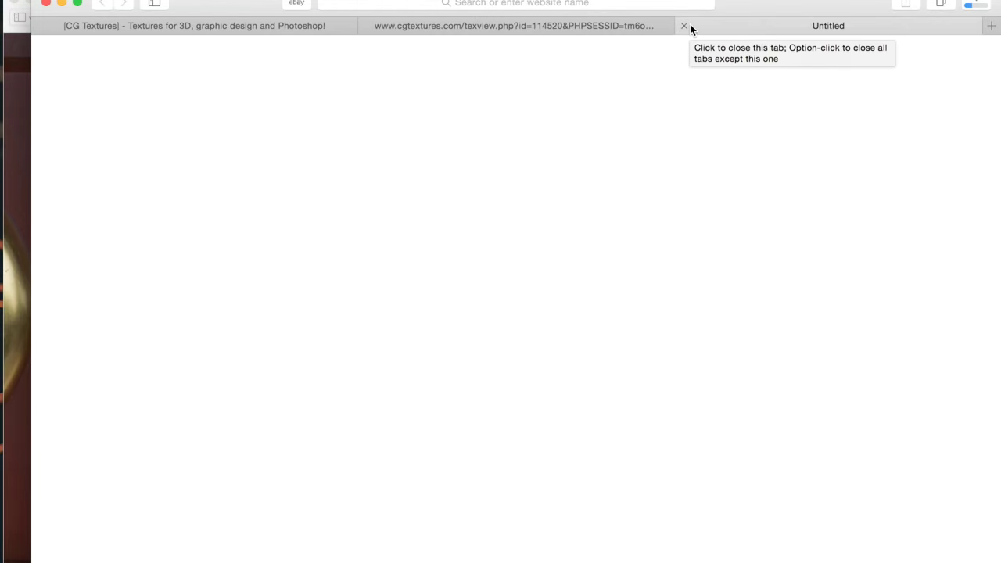
click(690, 27)
click(532, 26)
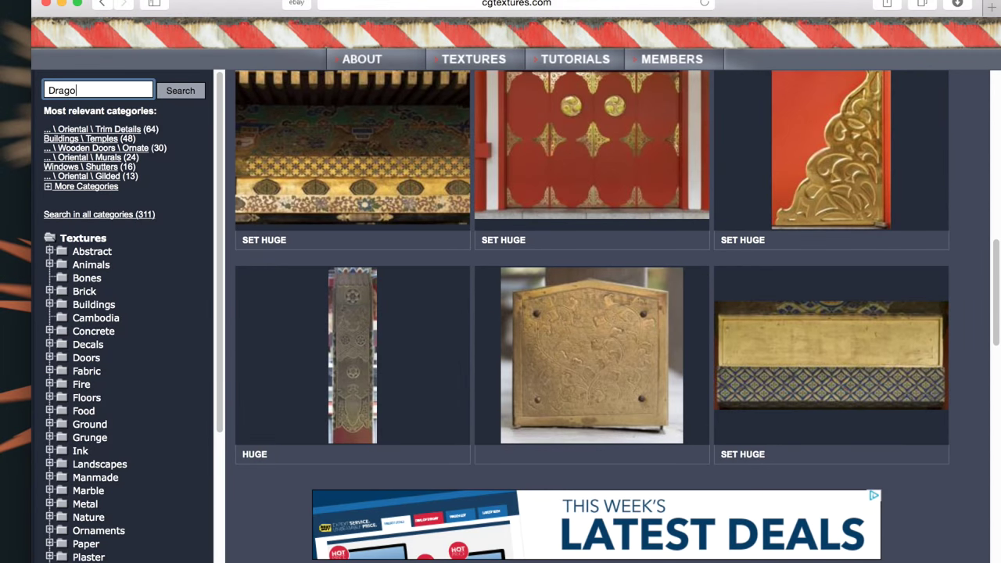
Search the texture library for "Dragon" and browse the results.
text(n)
key(Return)
scroll(510, 523, down, 3)
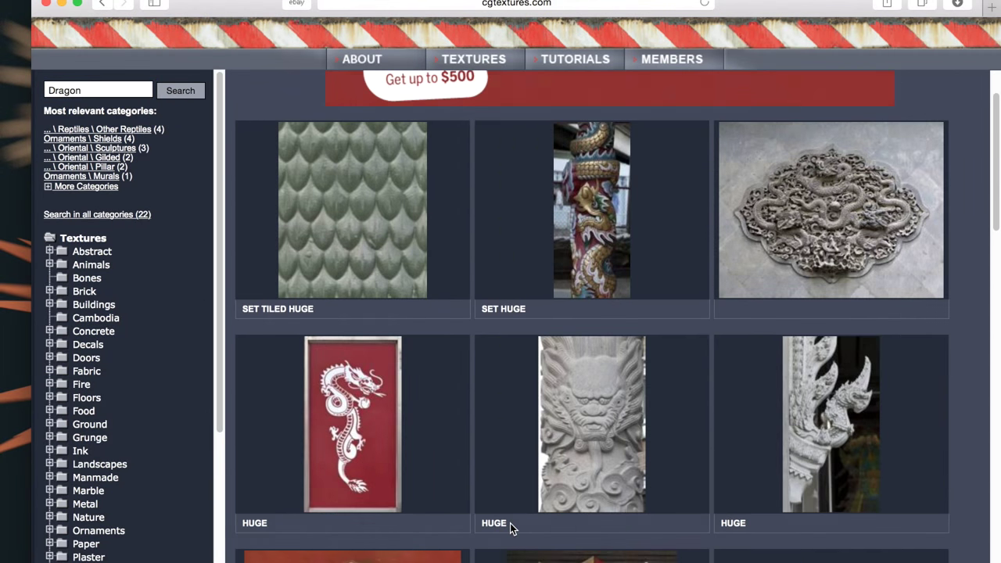
Download the white dragon on a red panel, OrientalMurals0027, and close its tabs.
click(392, 368)
scroll(347, 378, down, 3)
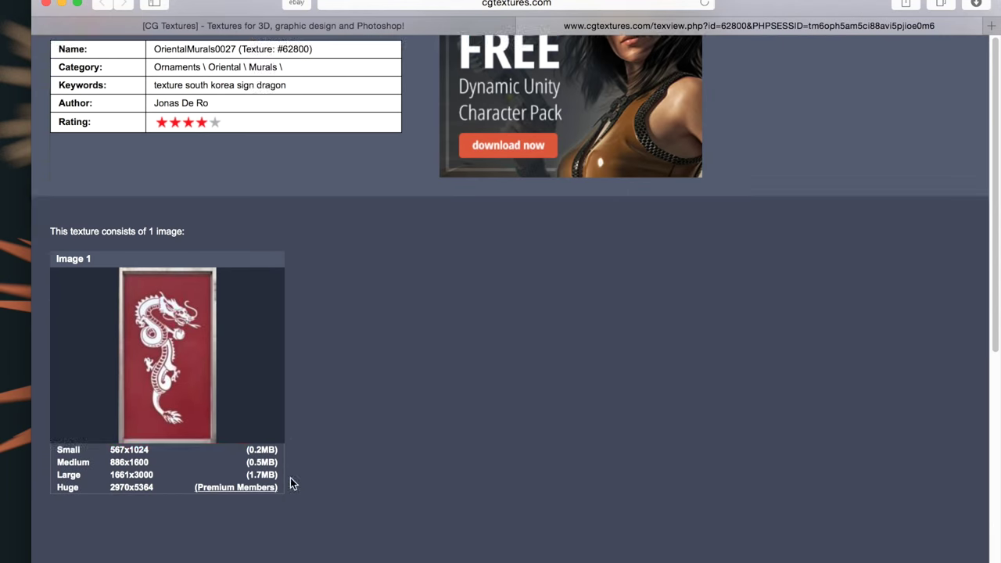
click(262, 523)
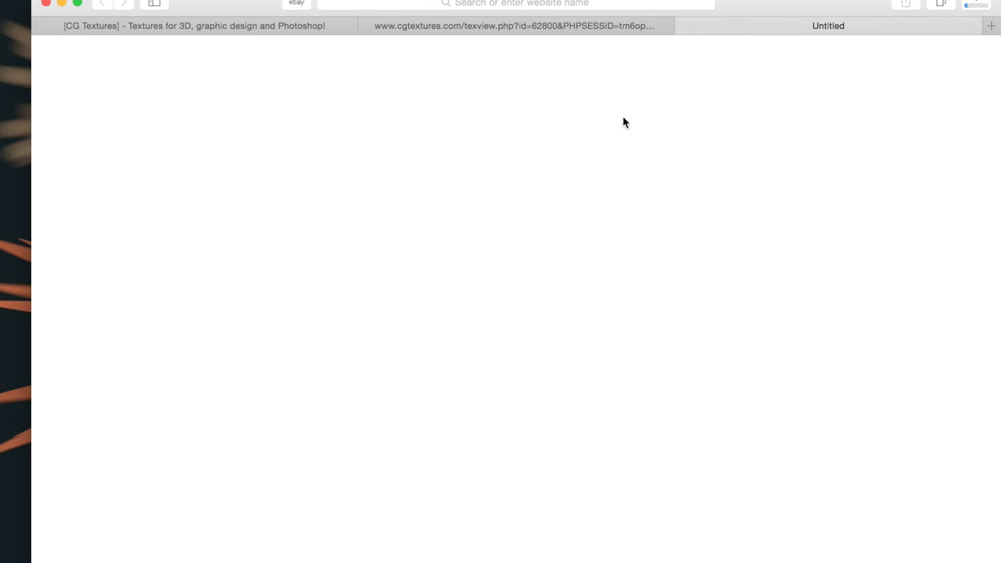
click(682, 26)
click(523, 26)
scroll(649, 391, down, 3)
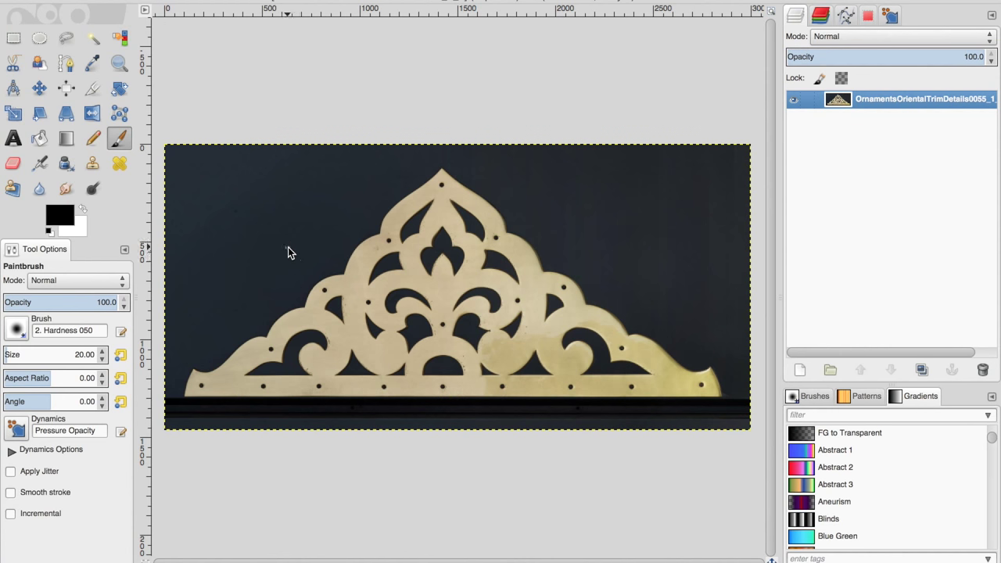
Switch to GIMP and erase the rectangular dark strip below the triangular trim's base using a 320.01 Eraser brush.
click(94, 43)
click(14, 40)
drag(168, 400, 757, 430)
drag(441, 403, 439, 393)
click(13, 162)
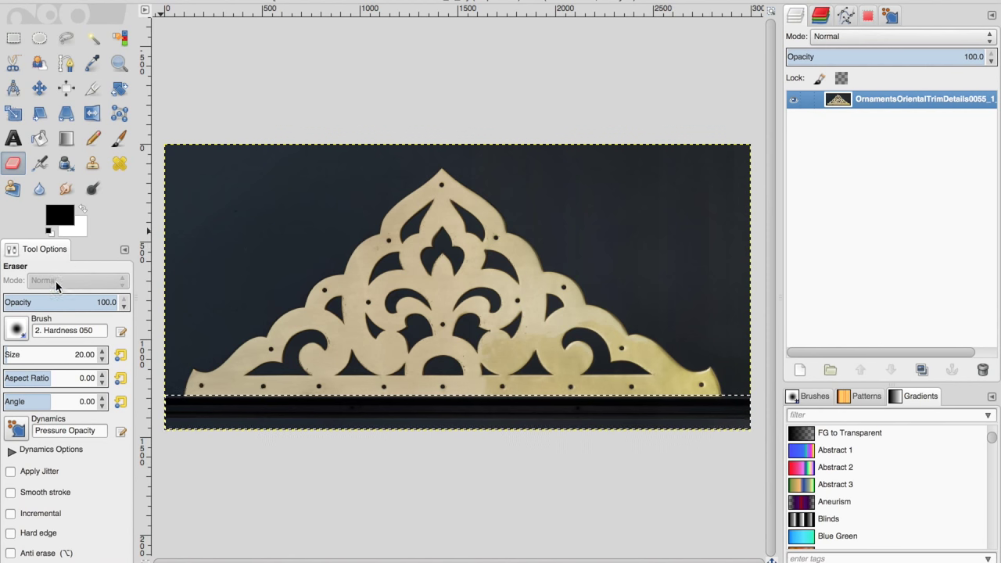
click(70, 350)
mouse_move(191, 423)
mouse_down()
mouse_move(202, 413)
mouse_move(492, 405)
mouse_move(771, 431)
mouse_move(324, 438)
mouse_up()
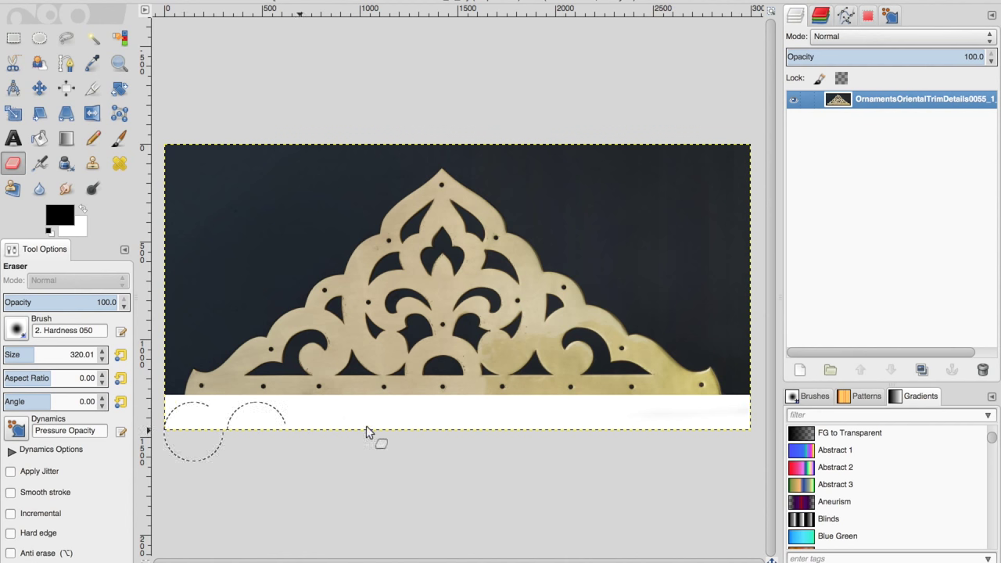
Clear the strip selection and fuzzy-select the dark background surrounding the triangular ornament at threshold 15.
click(12, 39)
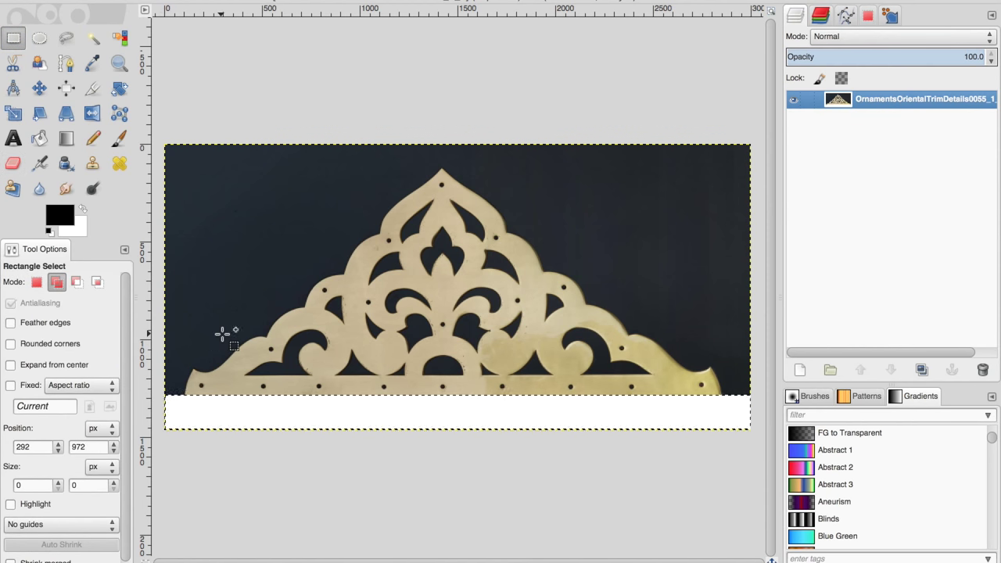
click(92, 39)
shift+click(237, 323)
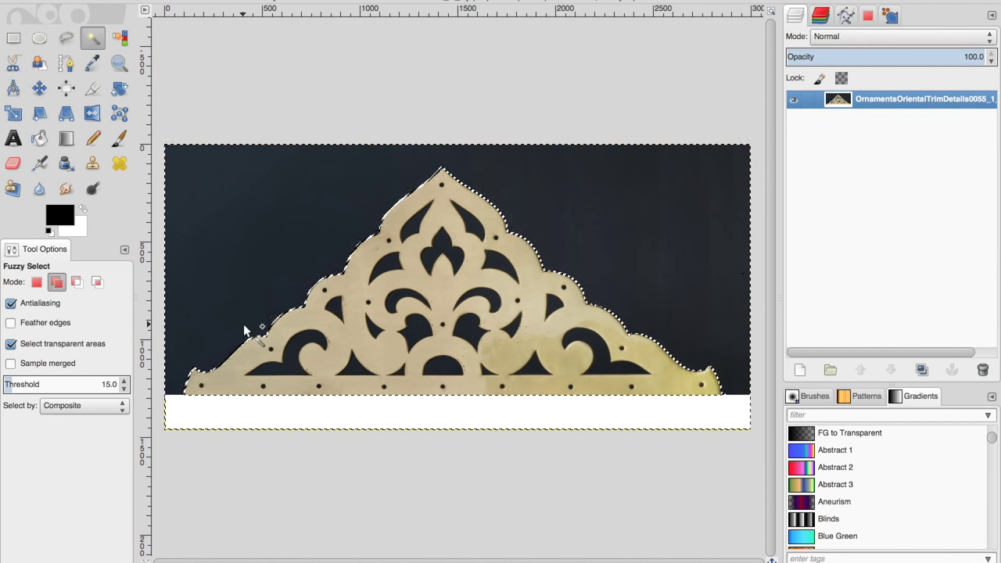
Add all the dark cut-out openings inside the ornament to the fuzzy selection.
shift+click(301, 356)
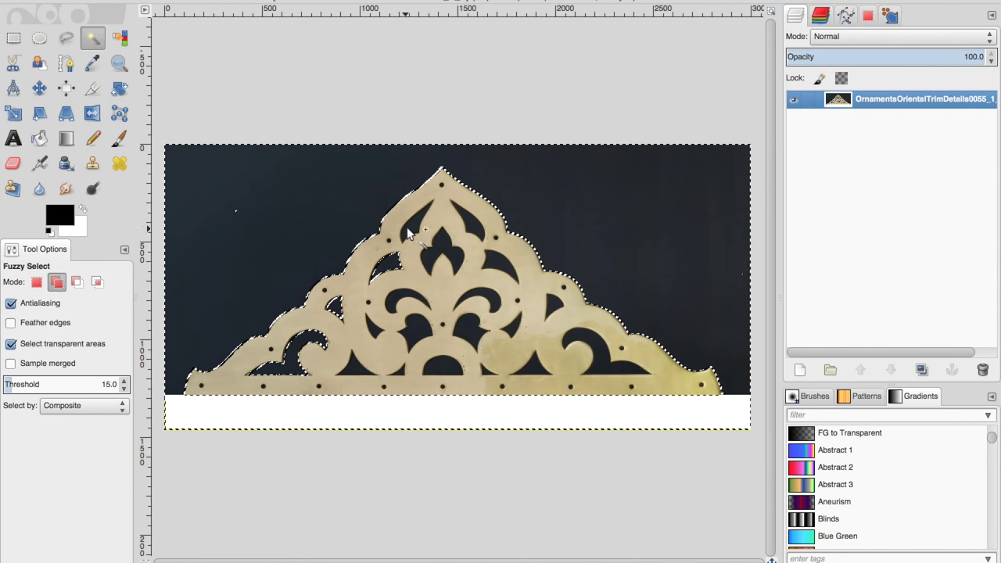
shift+click(461, 250)
shift+click(503, 266)
shift+click(493, 301)
shift+click(390, 303)
shift+click(375, 328)
click(392, 369)
click(423, 333)
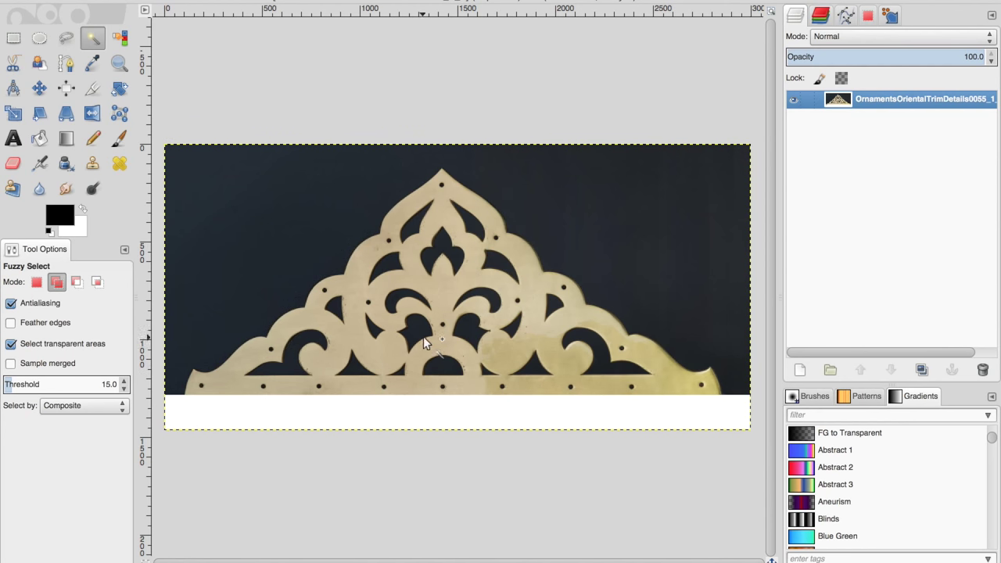
click(470, 330)
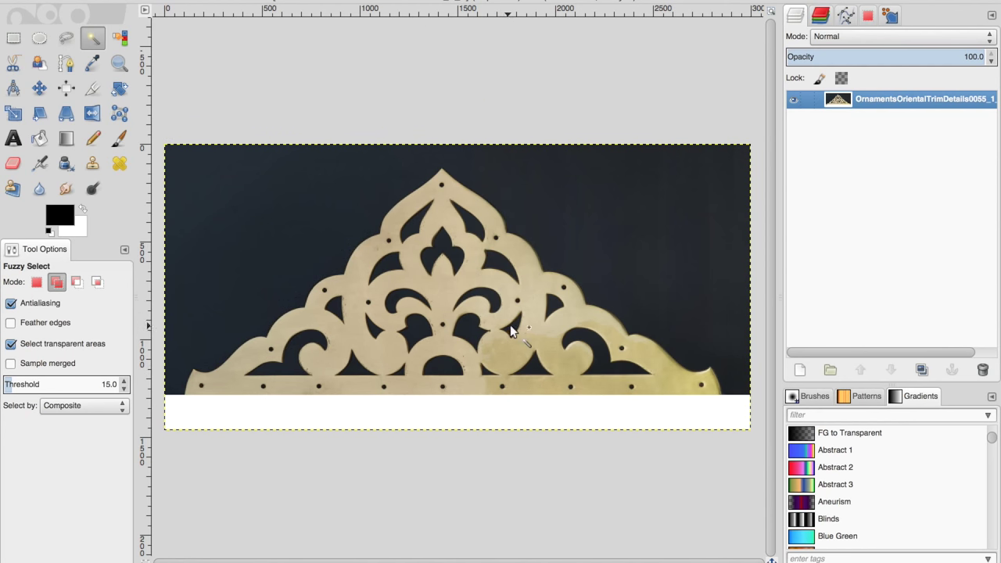
shift+click(553, 308)
shift+click(485, 373)
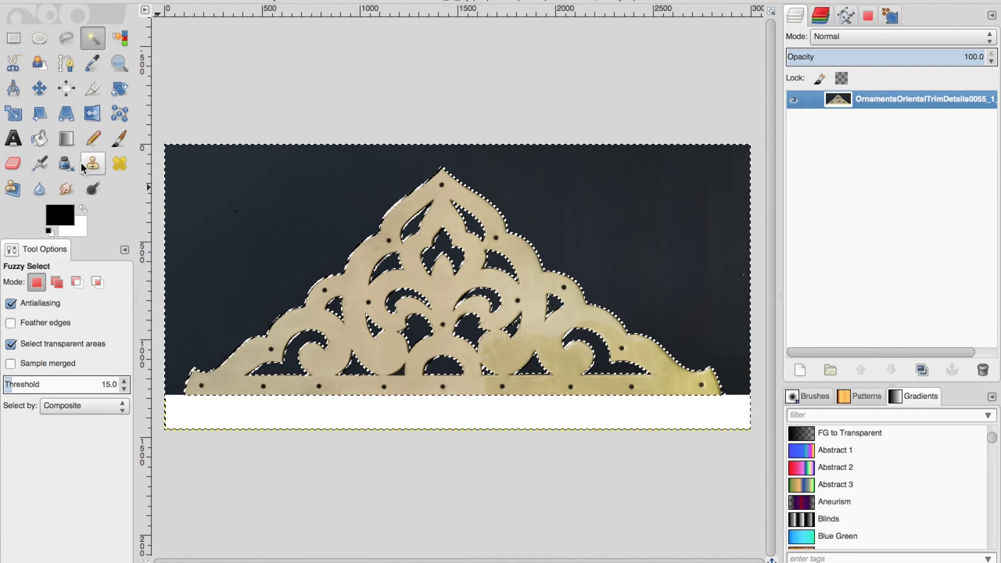
Erase the selected dark background and openings with a 487.91 Eraser brush, including the missed small opening beside the central semicircle.
click(14, 163)
mouse_move(230, 188)
mouse_down()
mouse_move(234, 317)
mouse_move(157, 310)
mouse_move(271, 152)
mouse_move(763, 426)
mouse_move(691, 200)
mouse_move(444, 202)
mouse_up()
click(46, 354)
drag(46, 353, 49, 354)
mouse_move(225, 314)
mouse_down()
mouse_move(362, 237)
mouse_move(203, 284)
mouse_move(357, 371)
mouse_move(418, 336)
mouse_move(575, 313)
mouse_move(423, 240)
mouse_move(615, 182)
mouse_move(545, 214)
mouse_up()
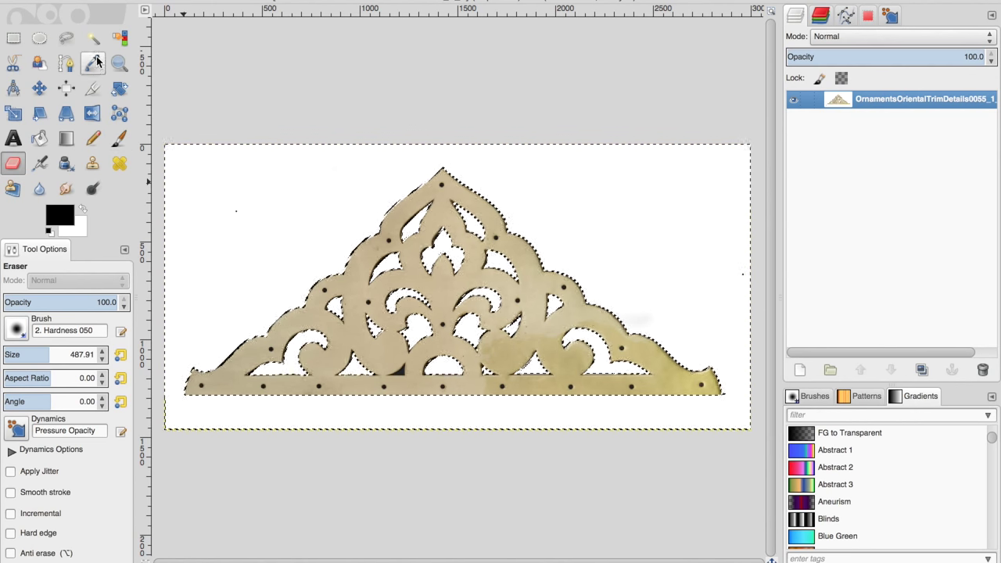
click(92, 38)
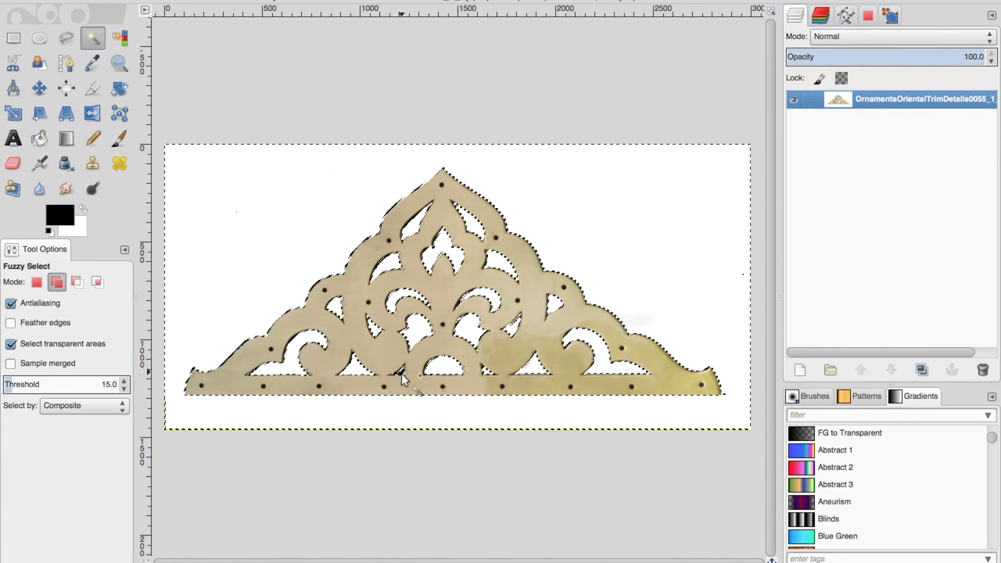
key(shift+e)
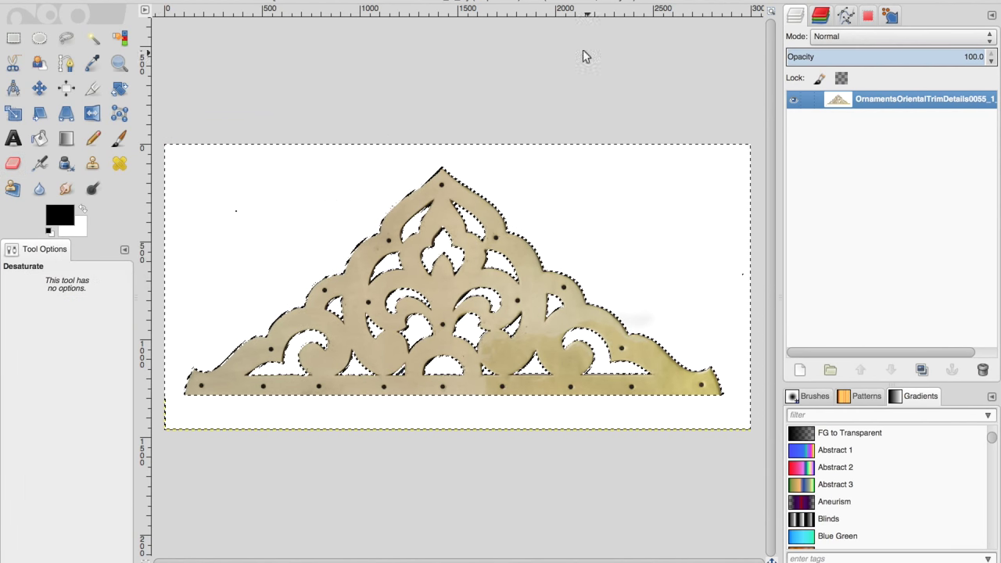
Convert the white areas to transparency with Color to Alpha and clear the selection.
click(341, 0)
click(378, 253)
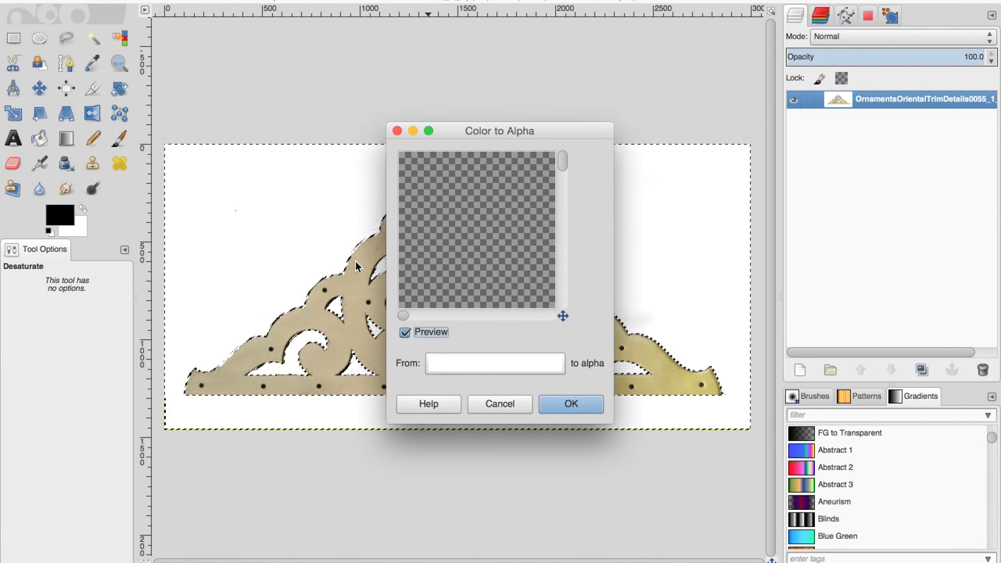
click(552, 405)
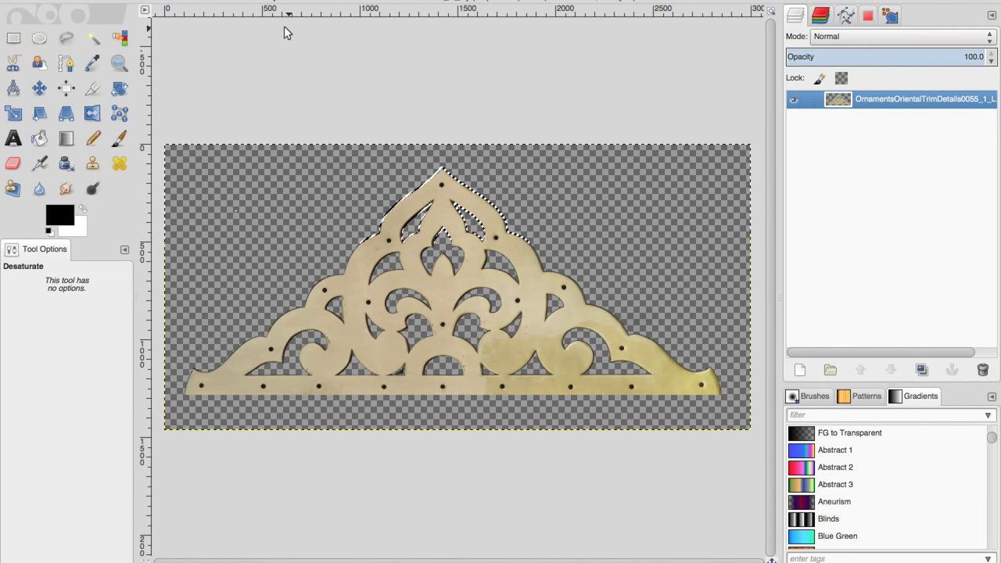
click(167, 1)
click(177, 12)
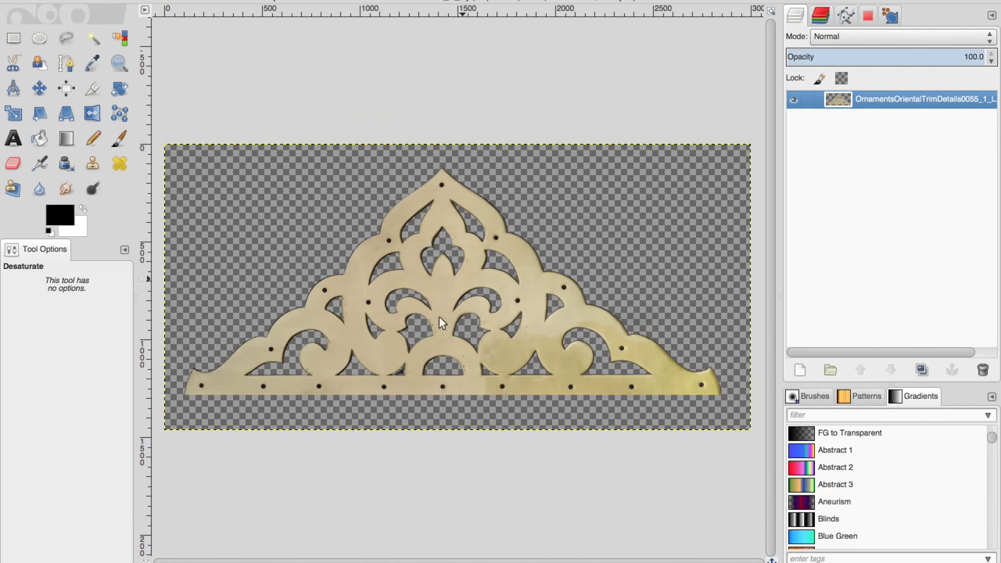
Erase the dark remnants in the small triangular opening beside the semicircle using a 6.37 Eraser brush.
click(266, 560)
click(272, 512)
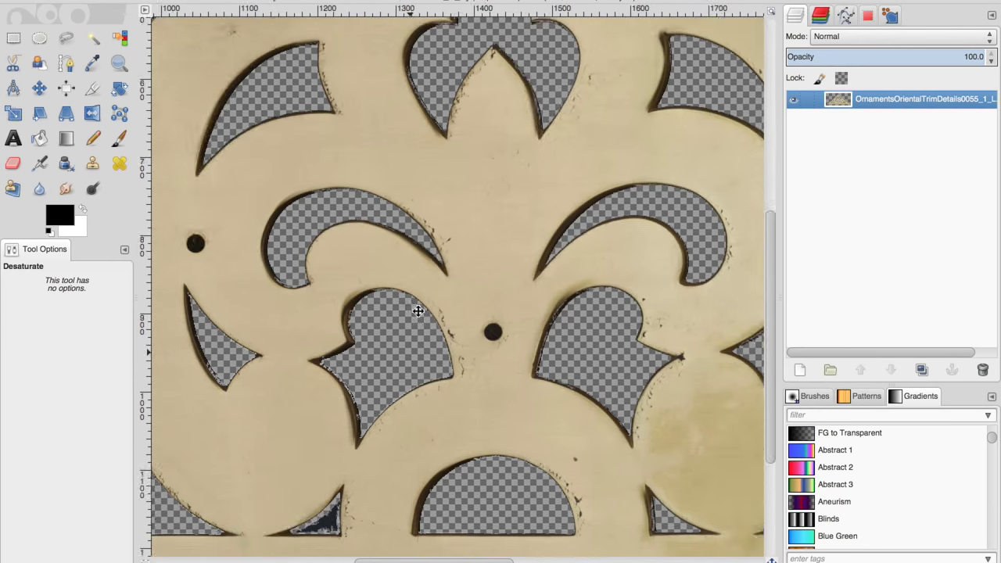
key(shift+e)
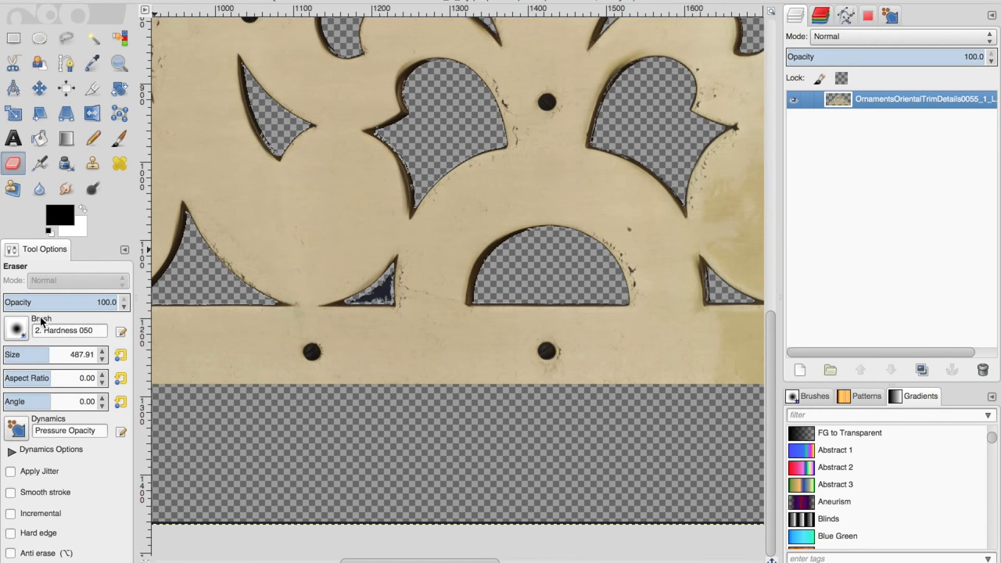
click(102, 358)
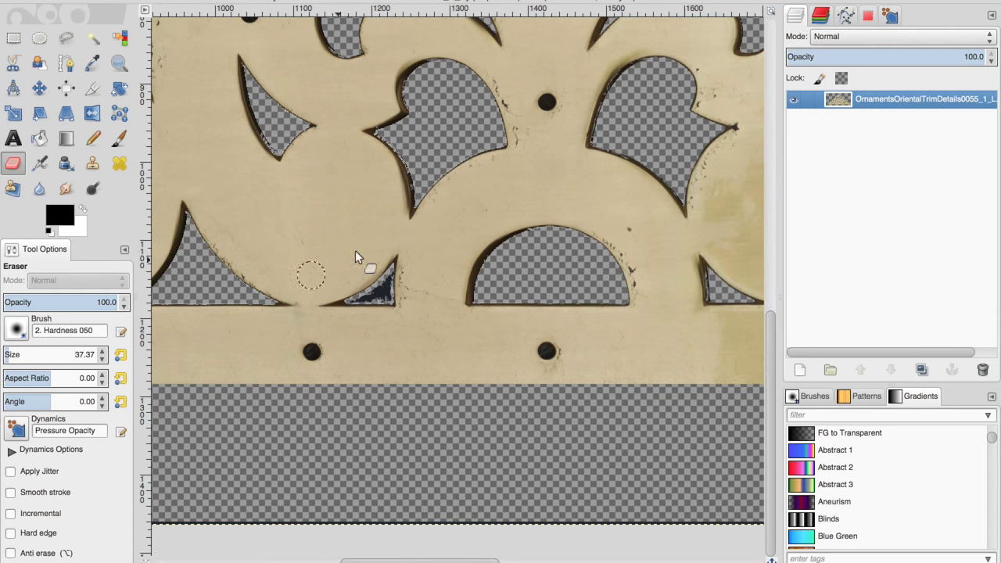
click(102, 360)
middle_drag(415, 289, 380, 445)
click(282, 561)
click(279, 550)
middle_drag(357, 391, 357, 386)
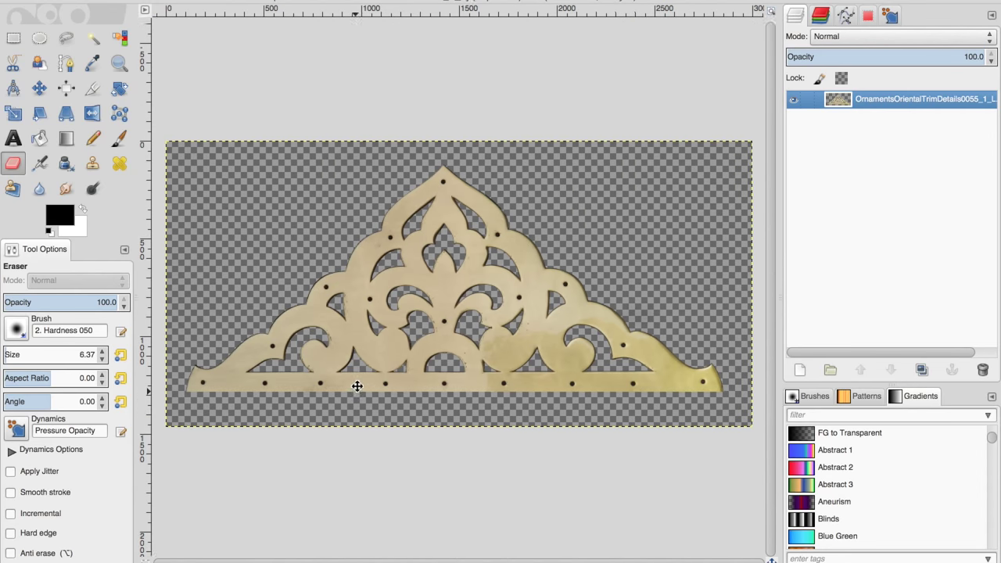
Desaturate the ornament layer to greyscale.
click(361, 4)
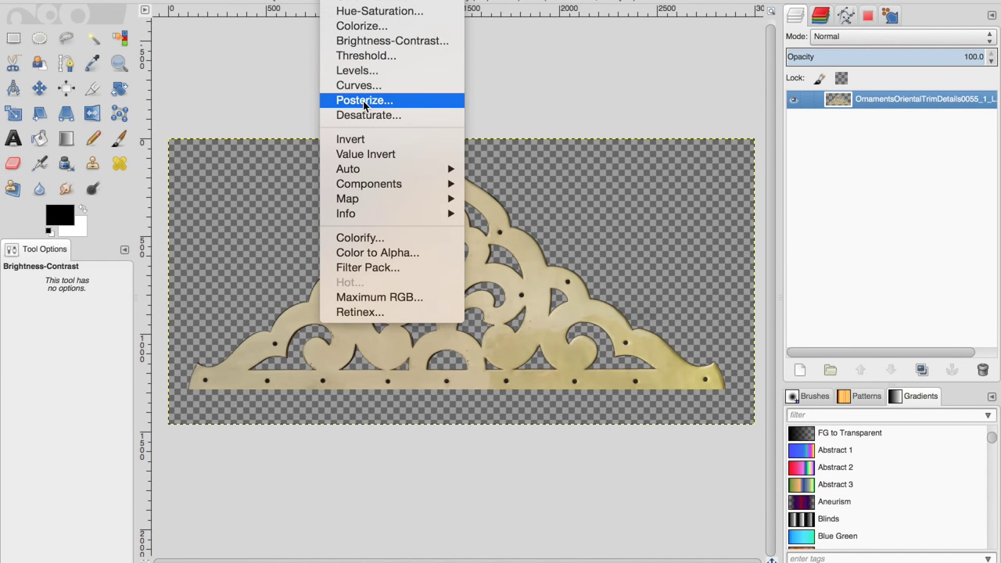
click(364, 114)
click(446, 140)
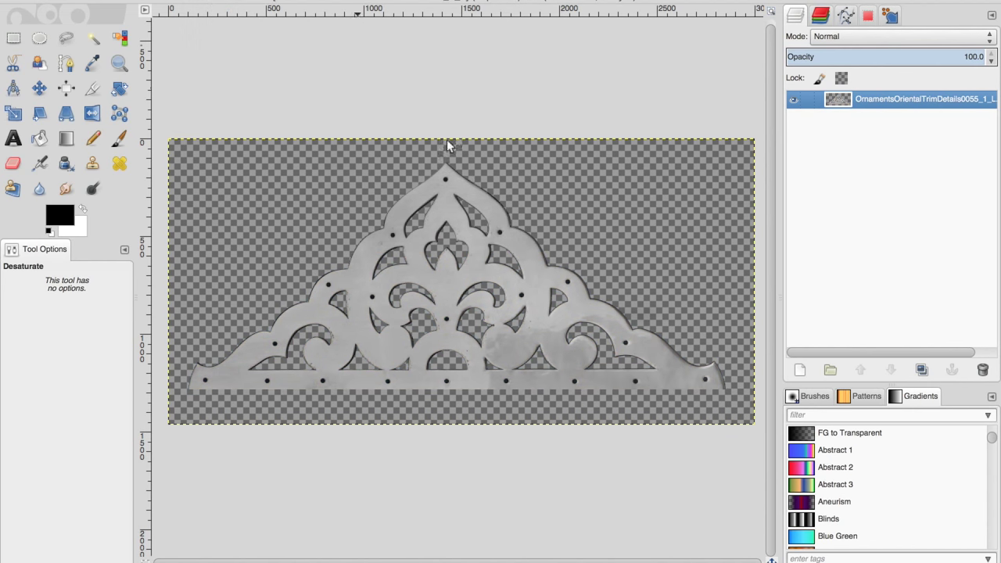
Turn the ornament pure white by raising its brightness to 127 and its contrast to 126.
click(362, 5)
click(376, 39)
drag(156, 67, 233, 71)
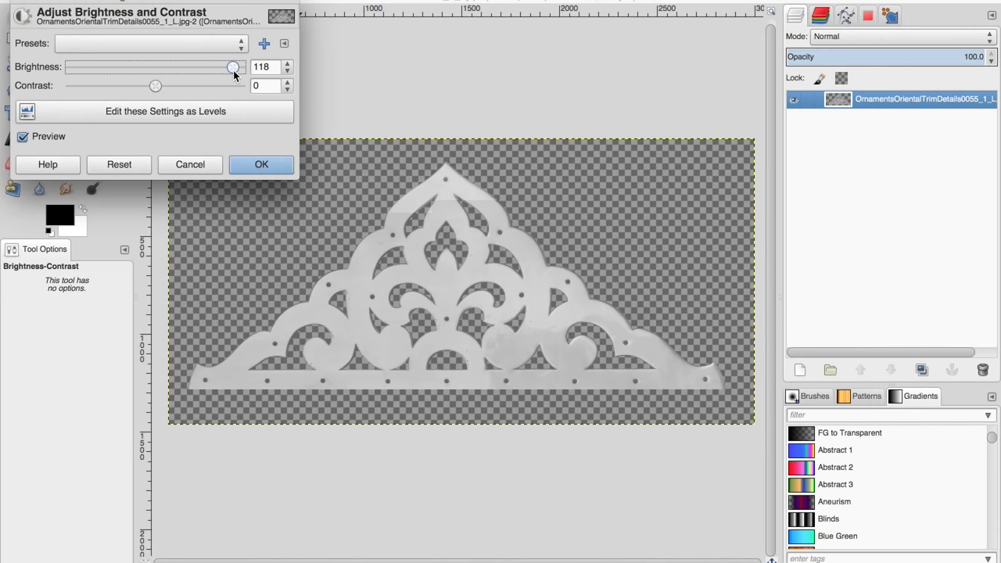
drag(184, 92, 228, 94)
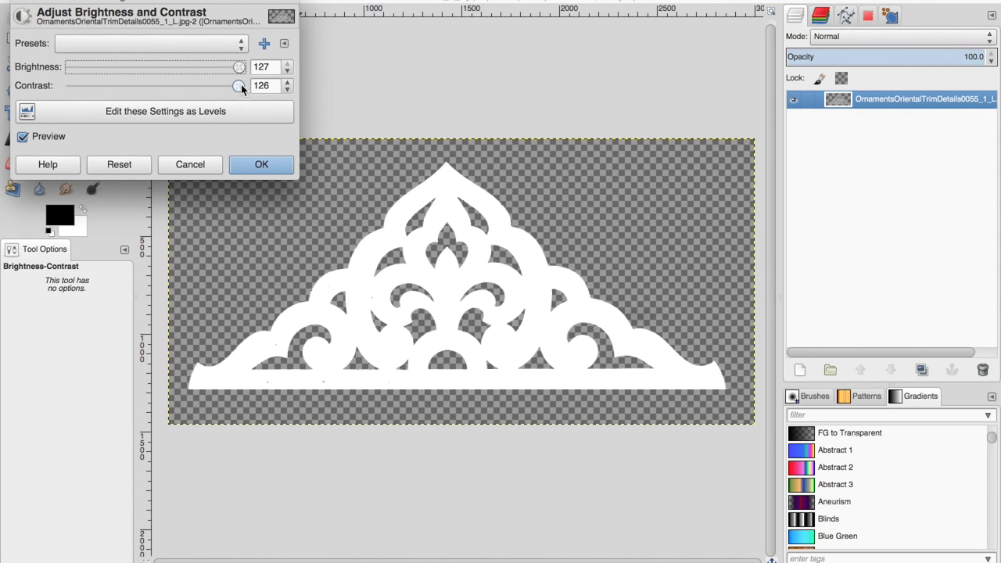
click(241, 163)
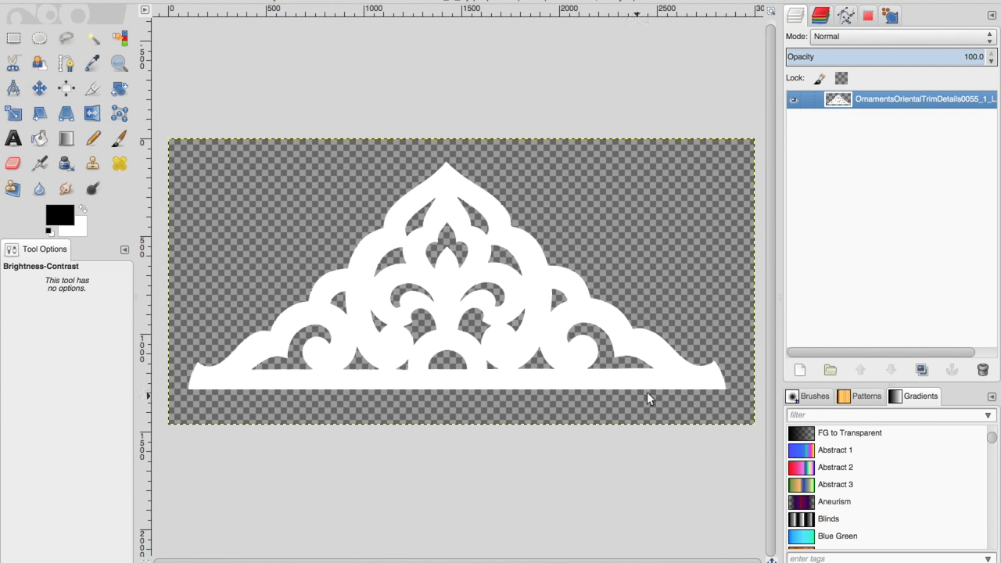
Choose a muted dark olive green and make it the foreground color for filling.
click(73, 225)
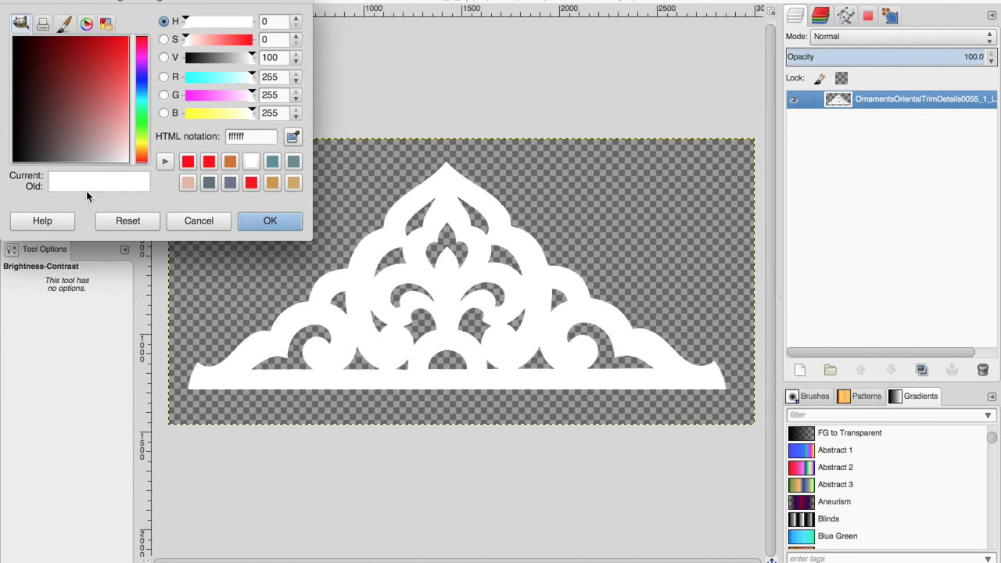
click(141, 147)
drag(74, 128, 75, 112)
drag(141, 145, 140, 141)
click(74, 93)
drag(75, 97, 95, 97)
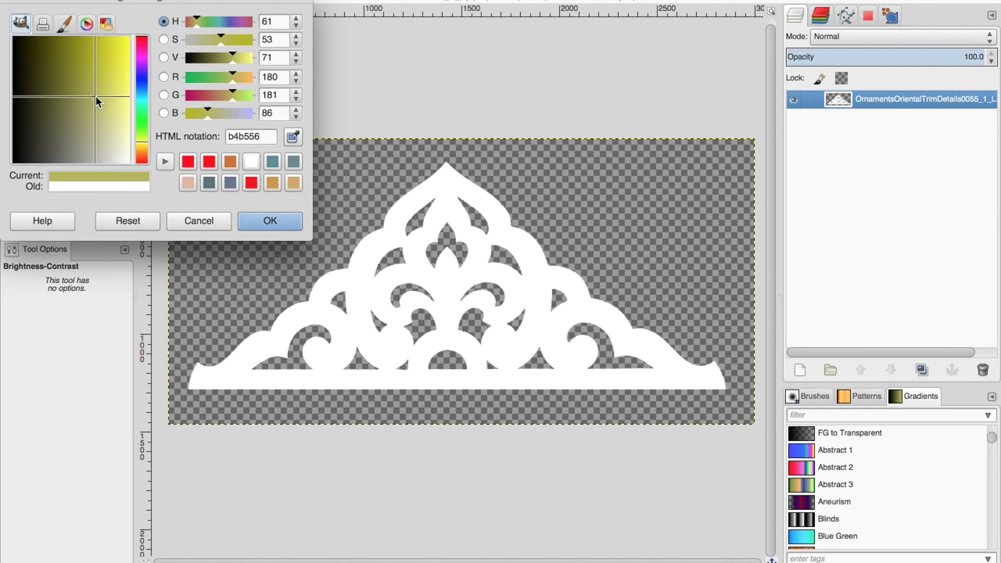
click(270, 220)
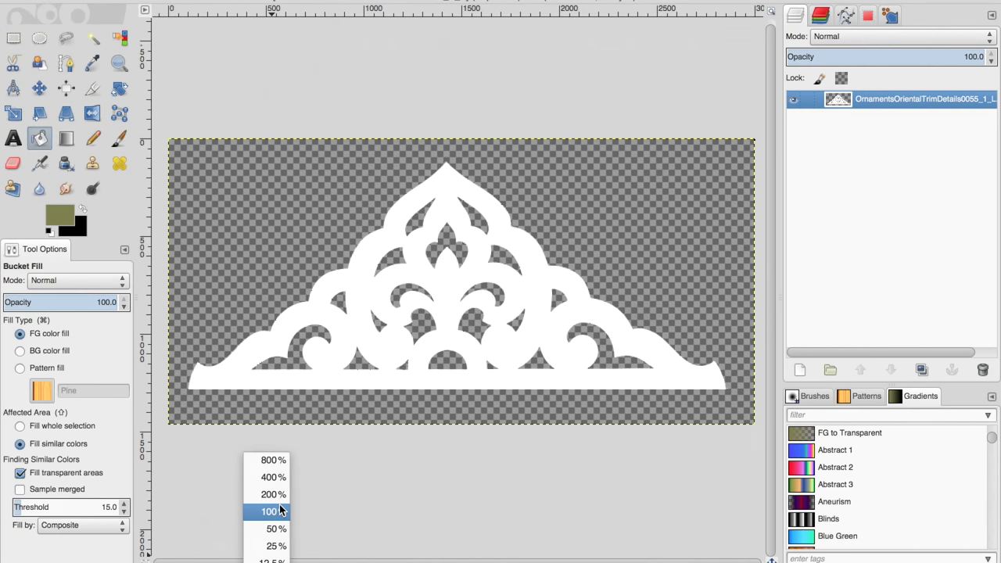
Bucket-fill the white ornament with the dark olive foreground color.
click(280, 511)
click(413, 331)
click(277, 560)
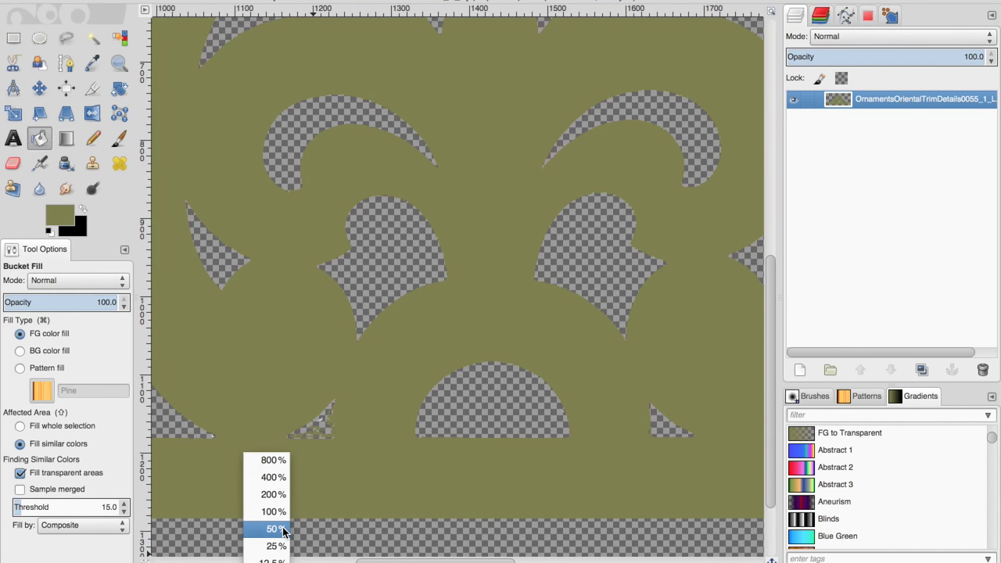
click(283, 531)
click(281, 561)
click(286, 546)
middle_drag(415, 419, 422, 374)
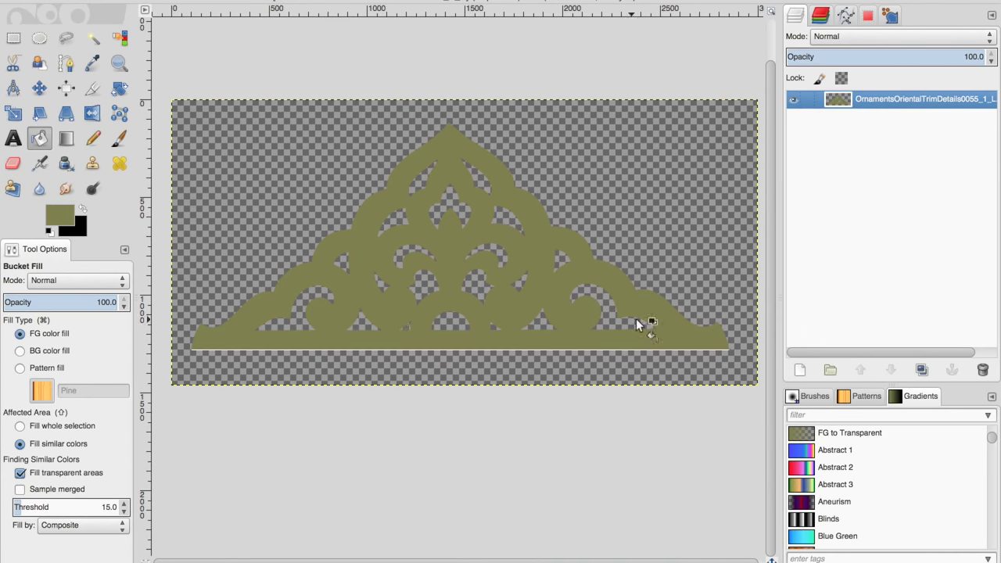
Duplicate the ornament layer and fill the upper copy with a lighter olive tone.
click(922, 370)
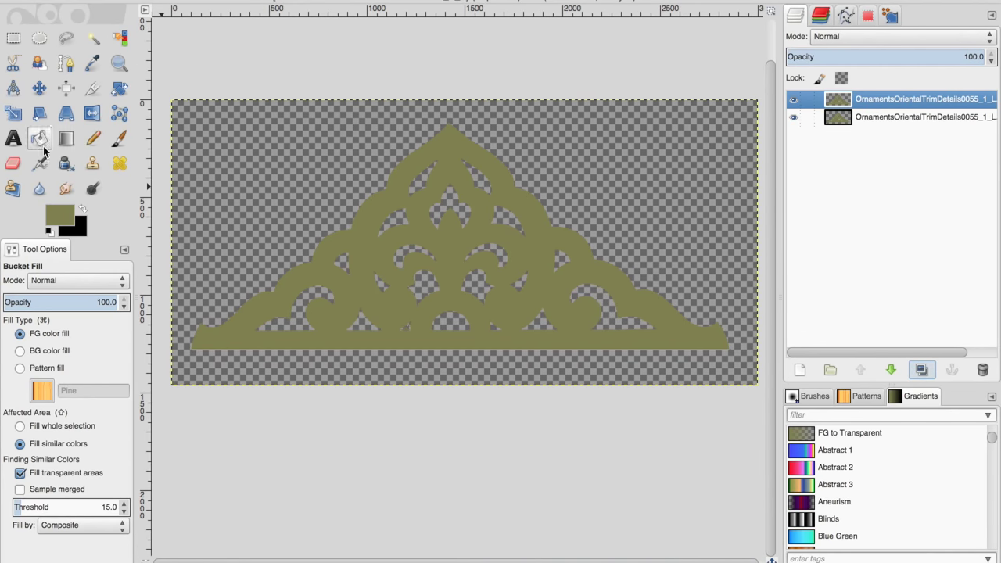
click(60, 214)
drag(58, 82, 92, 120)
click(266, 222)
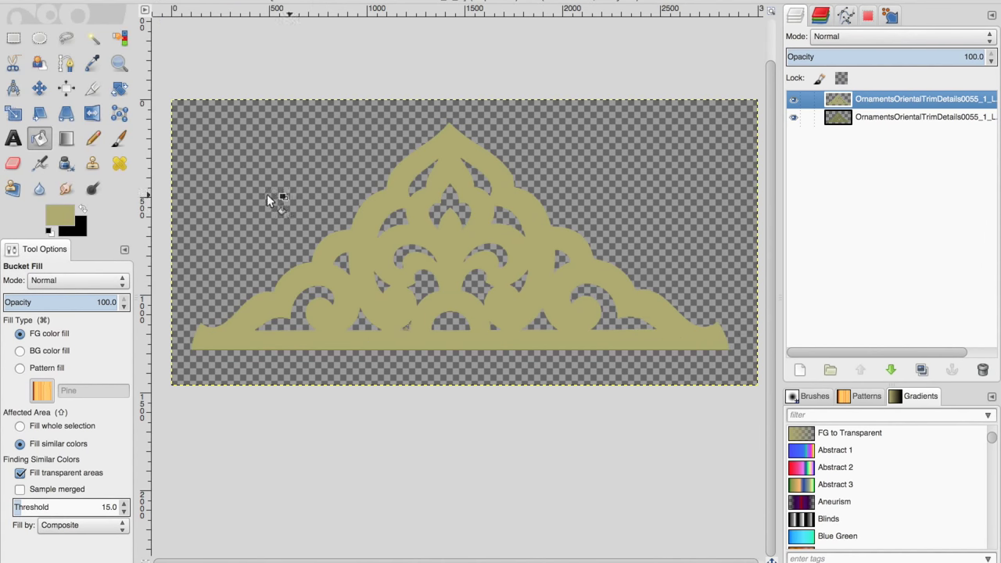
Erase softly along the light olive layer's outer edge and cutout rims to expose the darker shading underneath.
key(shift+e)
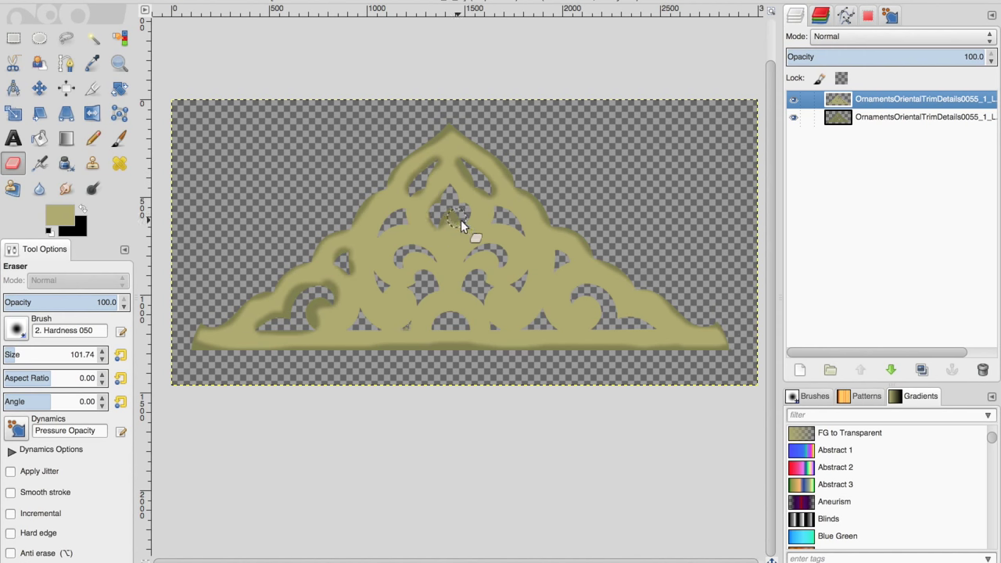
drag(557, 255, 606, 326)
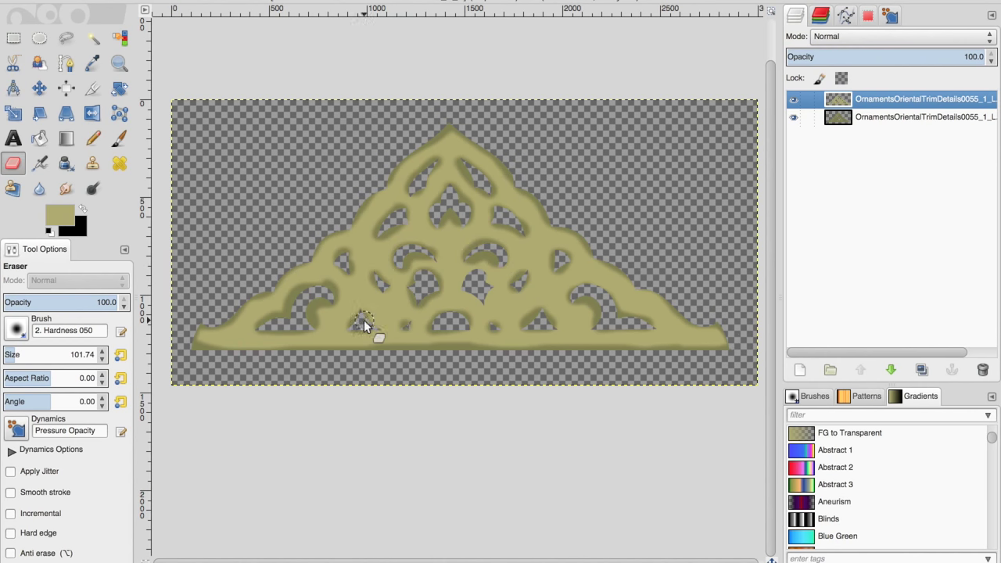
Choose a pale yellow-olive foreground color and set up the Airbrush with a brush size of 30.74.
scroll(370, 319, down, 2)
scroll(370, 320, right, 2)
click(62, 217)
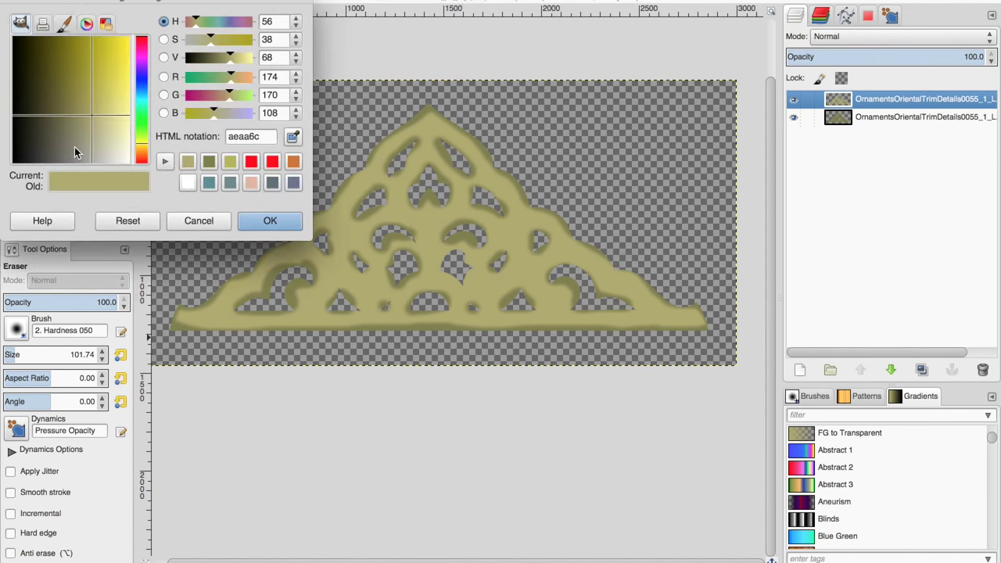
drag(105, 136, 117, 135)
click(270, 222)
scroll(360, 226, up, 3)
scroll(360, 227, left, 2)
click(266, 561)
click(272, 512)
click(102, 359)
click(102, 359)
click(40, 163)
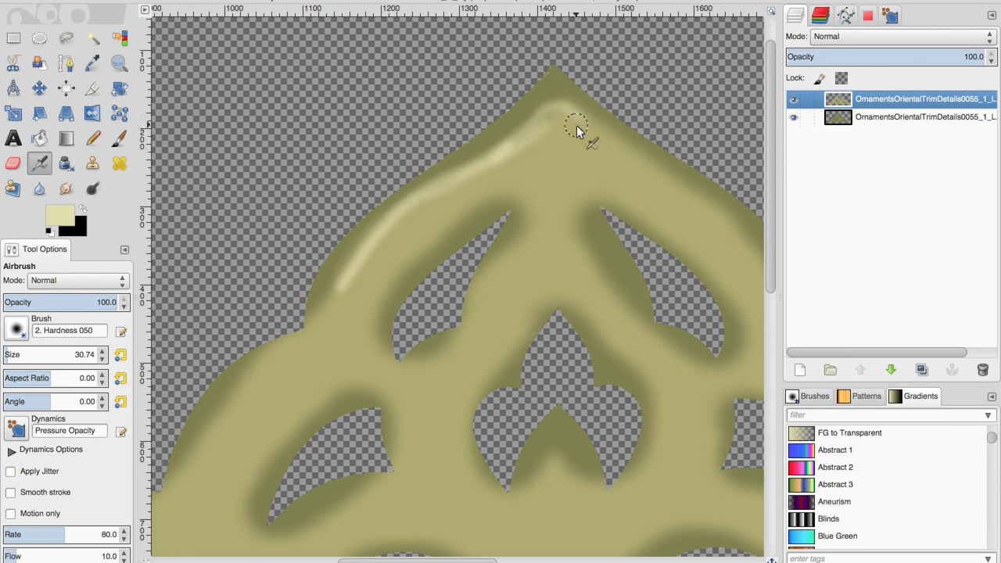
Airbrush pale highlights along the ornament's peak and down its left scalloped outline, undoing the last misplaced stroke.
middle_drag(523, 291, 509, 100)
drag(513, 67, 430, 172)
middle_drag(350, 209, 393, 211)
drag(411, 292, 335, 332)
middle_drag(335, 331, 437, 344)
mouse_move(465, 115)
mouse_down()
mouse_move(398, 175)
mouse_move(295, 302)
mouse_up()
middle_drag(295, 302, 416, 110)
mouse_move(411, 125)
mouse_down()
mouse_move(360, 153)
mouse_move(261, 238)
mouse_up()
middle_drag(172, 333, 319, 208)
drag(409, 117, 257, 242)
middle_drag(283, 199, 521, 75)
drag(494, 123, 382, 177)
middle_drag(382, 178, 433, 60)
mouse_move(427, 58)
mouse_down()
mouse_move(228, 161)
mouse_move(206, 229)
mouse_up()
middle_drag(484, 131, 283, 309)
mouse_move(268, 319)
mouse_down()
mouse_move(440, 144)
mouse_move(523, 141)
mouse_up()
middle_drag(523, 141, 406, 309)
middle_drag(509, 36, 392, 220)
mouse_move(227, 496)
middle_down()
mouse_move(373, 154)
mouse_move(394, 141)
middle_up()
key(ctrl+z)
Airbrush pale highlights along the lower edges of the row of cutouts above the ornament's base.
mouse_move(213, 342)
mouse_down()
mouse_move(246, 351)
mouse_move(406, 345)
mouse_up()
mouse_move(411, 300)
mouse_down()
mouse_move(415, 238)
mouse_move(483, 219)
mouse_up()
middle_drag(567, 357, 525, 339)
drag(525, 340, 648, 336)
middle_drag(731, 324, 356, 338)
drag(454, 342, 628, 341)
middle_drag(697, 331, 375, 346)
drag(432, 356, 573, 352)
middle_drag(638, 368, 400, 378)
drag(481, 362, 735, 358)
middle_drag(583, 373, 378, 407)
Airbrush highlights on the right-hand curl and nearby small cutouts, retouching the neighboring cutout's rim with an olive swatch color.
drag(246, 274, 303, 330)
drag(402, 333, 466, 329)
middle_drag(187, 231, 254, 267)
drag(339, 213, 402, 168)
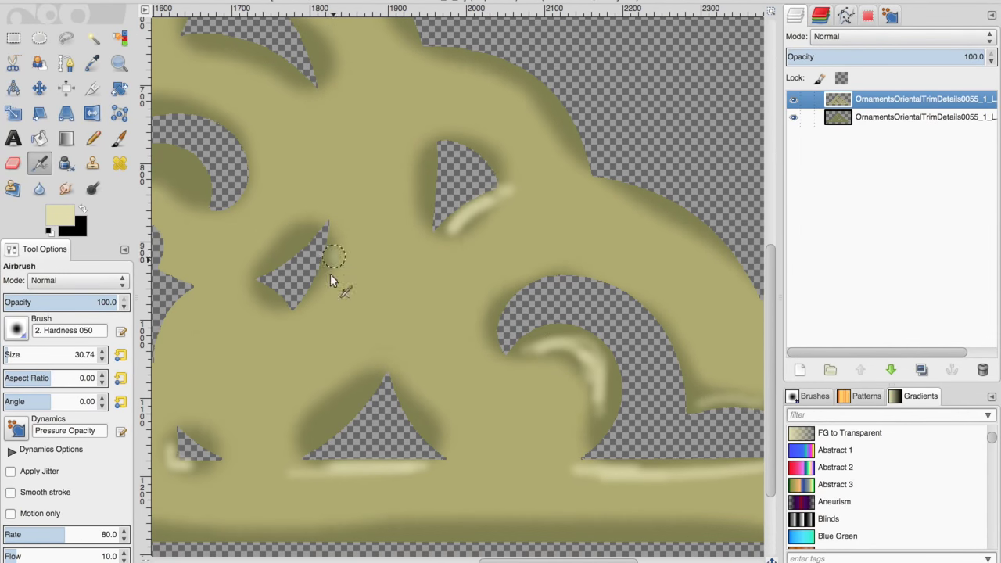
drag(334, 252, 300, 306)
middle_drag(300, 307, 568, 283)
drag(452, 282, 427, 332)
middle_drag(380, 294, 421, 311)
click(67, 214)
click(230, 161)
mouse_move(393, 224)
mouse_down()
mouse_move(356, 290)
mouse_move(408, 322)
mouse_up()
click(218, 223)
Airbrush pale highlights on the central leaf notch, the middle curls and the lower rims of the upper cutouts.
scroll(438, 292, up, 3)
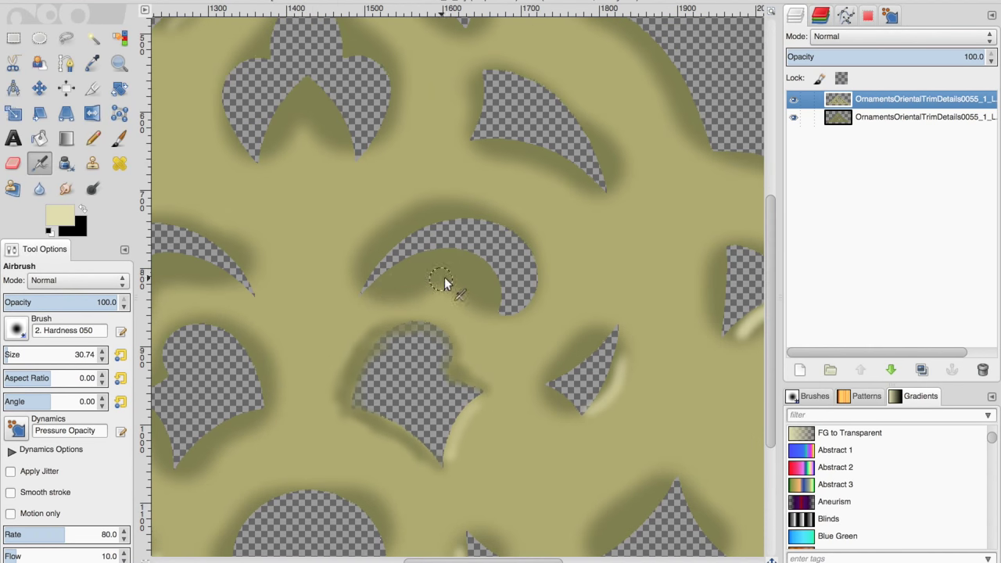
middle_drag(328, 157, 307, 238)
mouse_move(247, 217)
mouse_down()
mouse_move(288, 178)
mouse_move(315, 223)
mouse_up()
middle_drag(469, 226, 394, 225)
drag(391, 229, 435, 232)
middle_drag(423, 149, 508, 321)
drag(475, 244, 462, 282)
Airbrush pale highlights along the ornament's right scalloped outline down to its base.
mouse_move(253, 90)
middle_down()
mouse_move(458, 212)
mouse_move(362, 150)
middle_up()
drag(440, 114, 641, 286)
middle_drag(642, 287, 469, 148)
drag(471, 151, 606, 332)
middle_drag(606, 333, 255, 306)
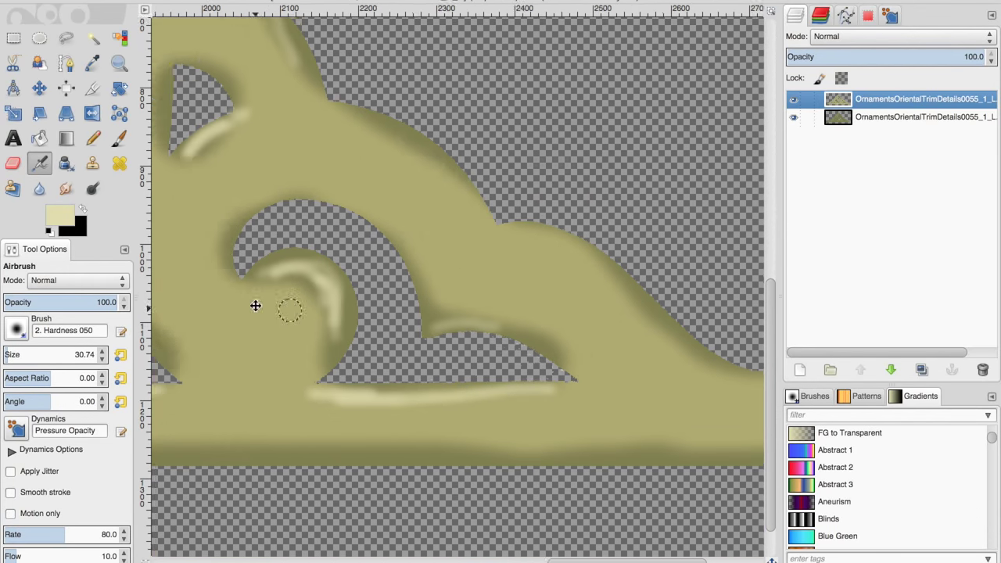
drag(352, 117, 481, 216)
middle_drag(481, 215, 189, 188)
drag(189, 188, 353, 272)
ctrl+scroll(547, 355, down, 4)
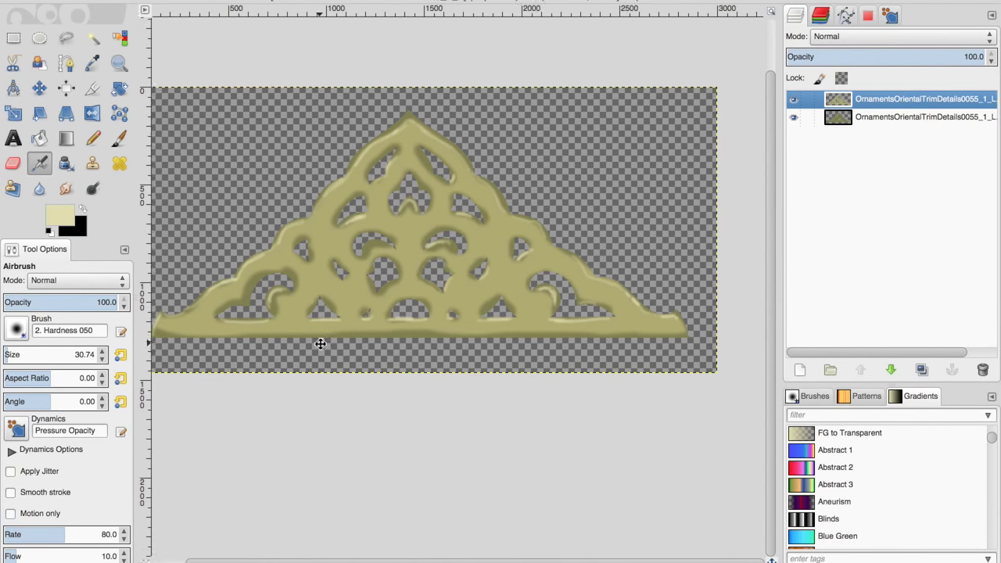
middle_drag(388, 319, 400, 308)
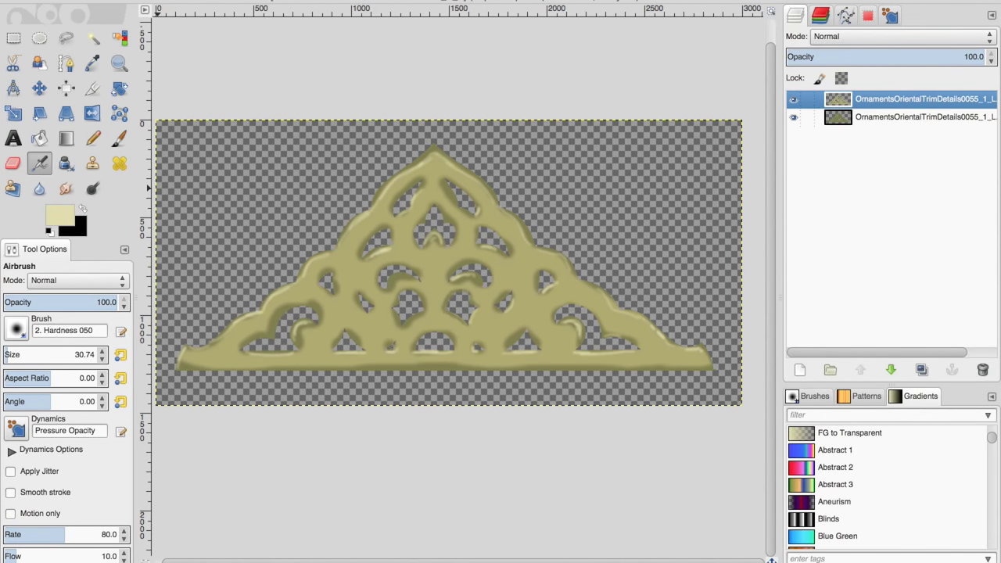
Bring up the OrientalMurals0027_L.jpg dragon image and bucket-fill the white head and upper body with black.
click(88, 0)
click(120, 178)
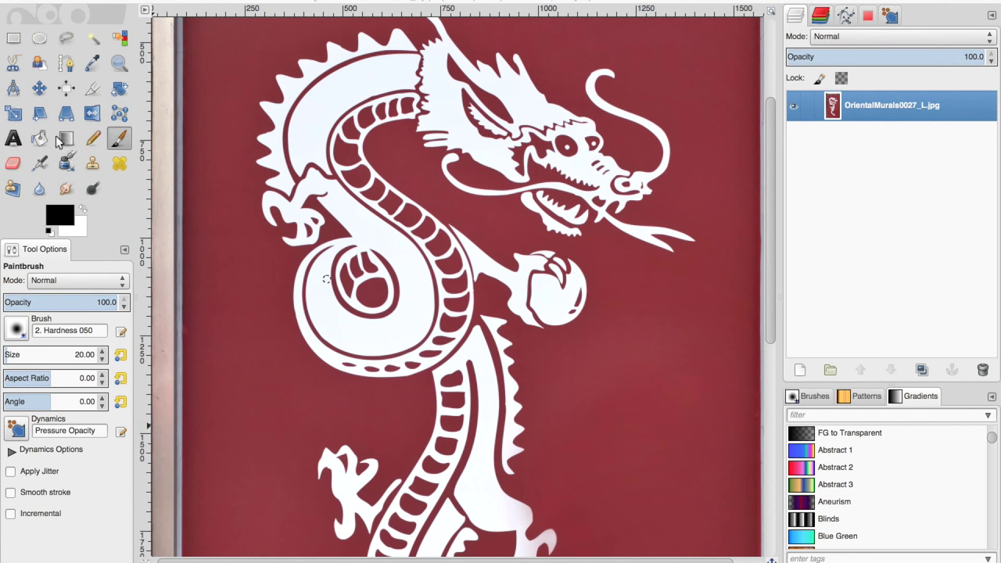
click(39, 139)
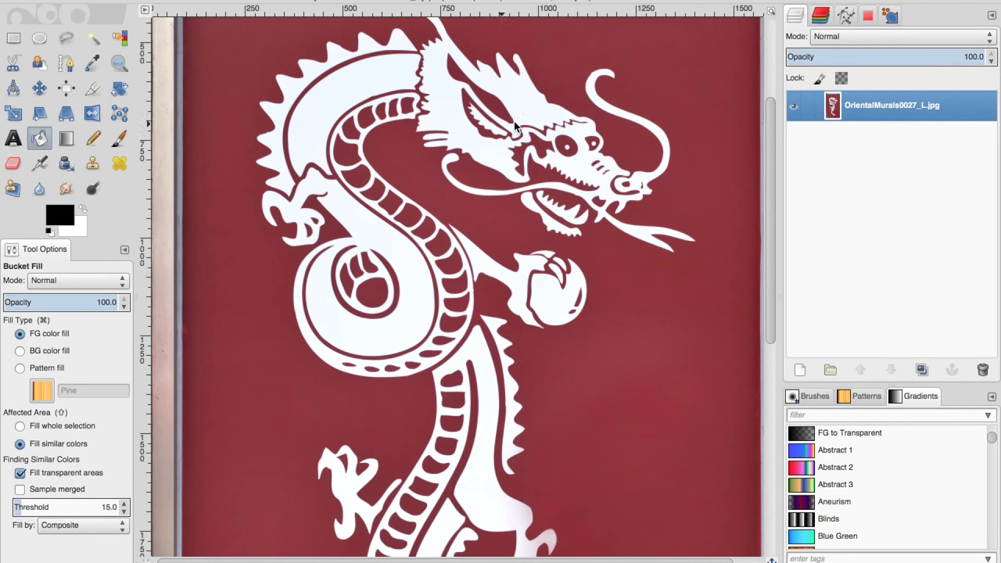
click(513, 127)
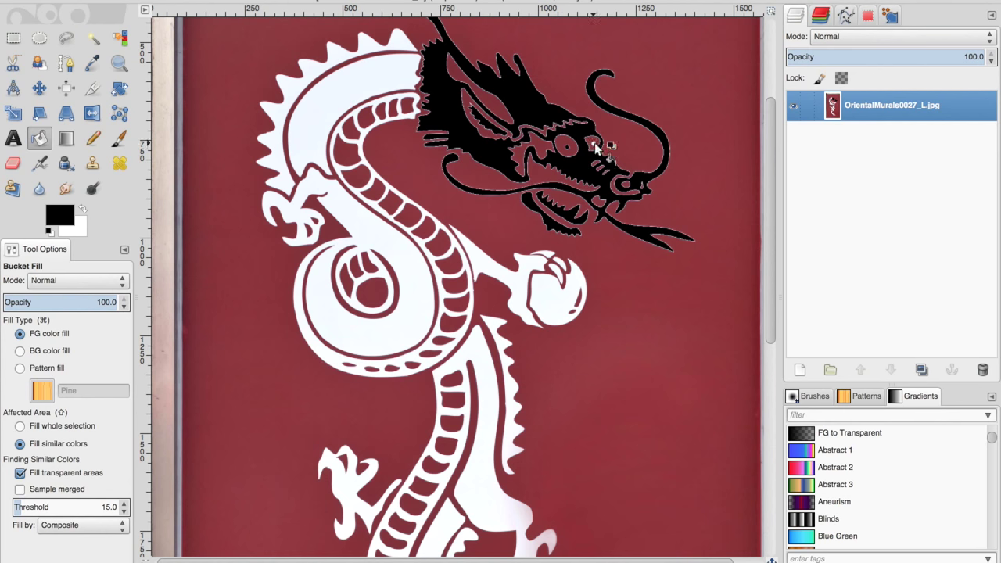
click(333, 103)
click(274, 108)
click(373, 224)
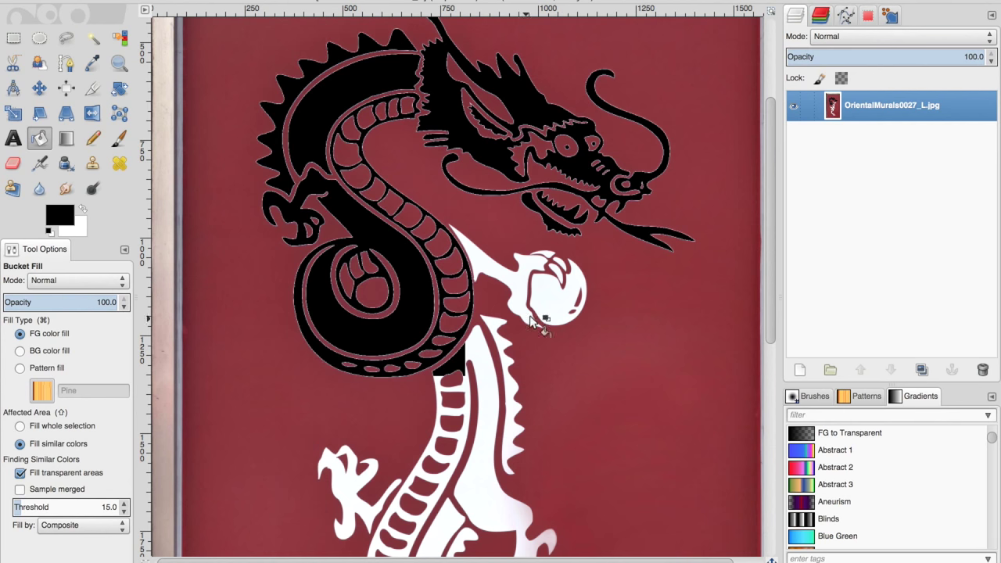
Bucket-fill the dragon's clawed orb, lower body and rear claws with black.
click(539, 290)
click(534, 269)
click(552, 276)
click(514, 392)
scroll(514, 391, down, 3)
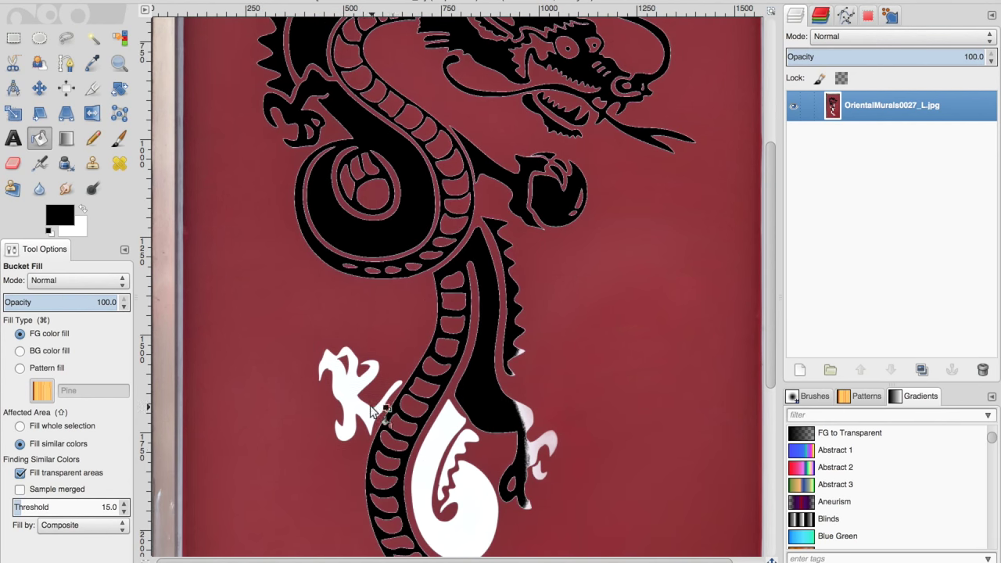
click(348, 379)
click(462, 473)
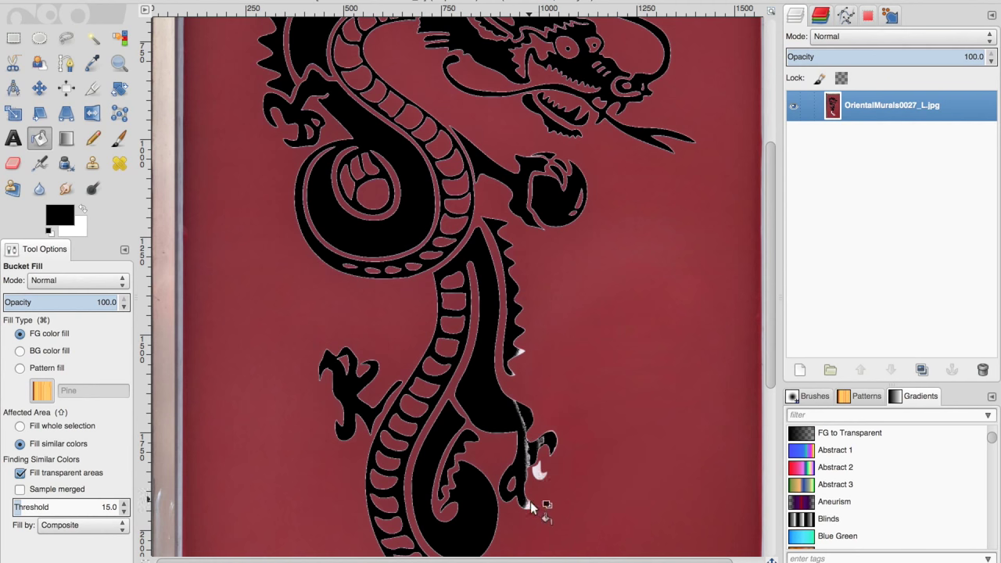
Paint over the remaining pale patches on the dragon's right rear claw in black with the size 20 Paintbrush.
key(p)
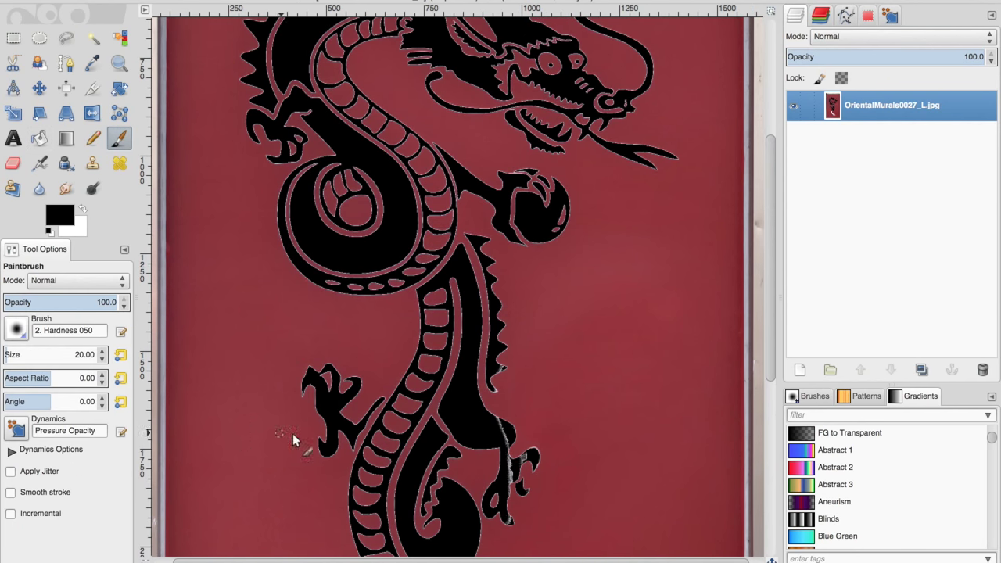
scroll(377, 426, down, 4)
scroll(377, 426, right, 4)
scroll(376, 426, down, 1)
scroll(376, 426, left, 1)
click(274, 561)
click(275, 493)
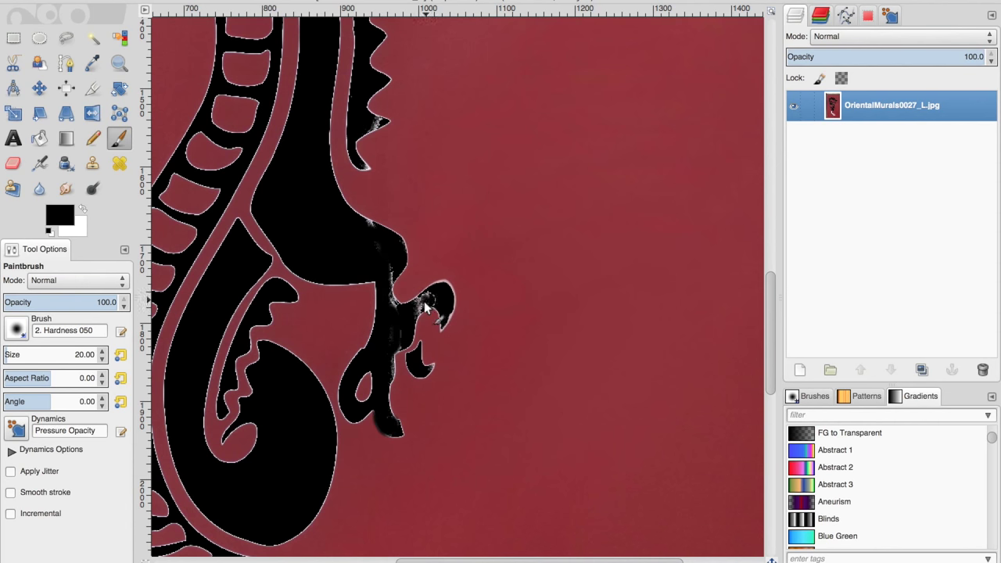
Bucket-fill the dragon's tail with black.
scroll(344, 348, down, 14)
scroll(344, 348, left, 6)
click(40, 138)
click(305, 213)
scroll(378, 217, up, 1)
Desaturate the whole mural image using the Lightness shade of gray.
click(274, 561)
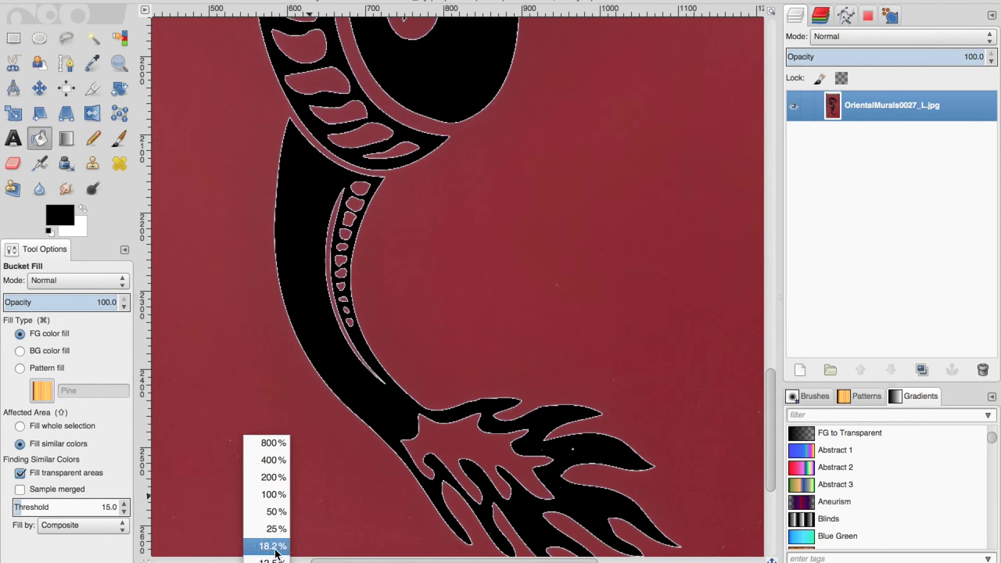
click(274, 546)
click(332, 1)
click(340, 148)
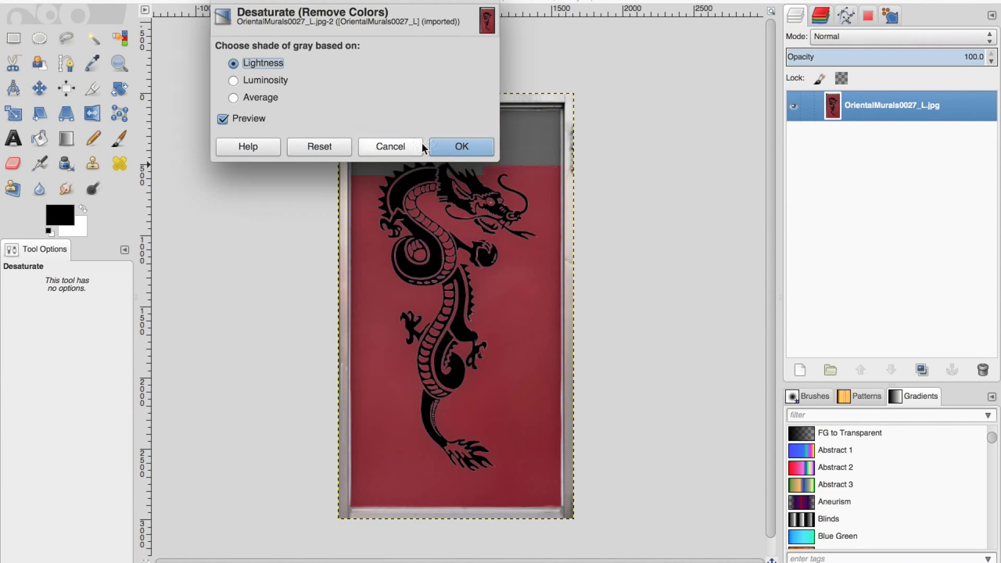
click(459, 148)
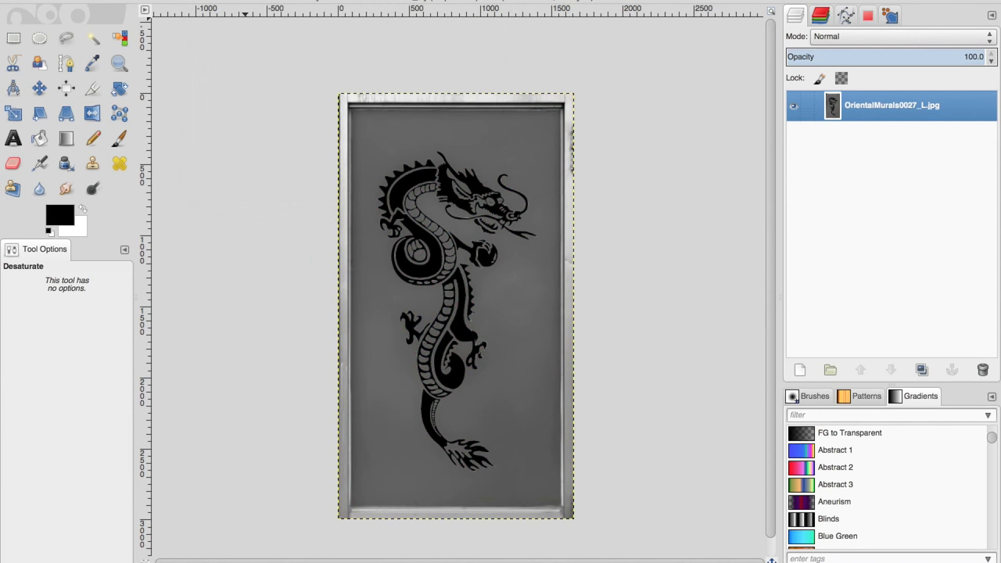
Turn the mural background white by setting brightness to 69 and contrast to 127.
click(334, 1)
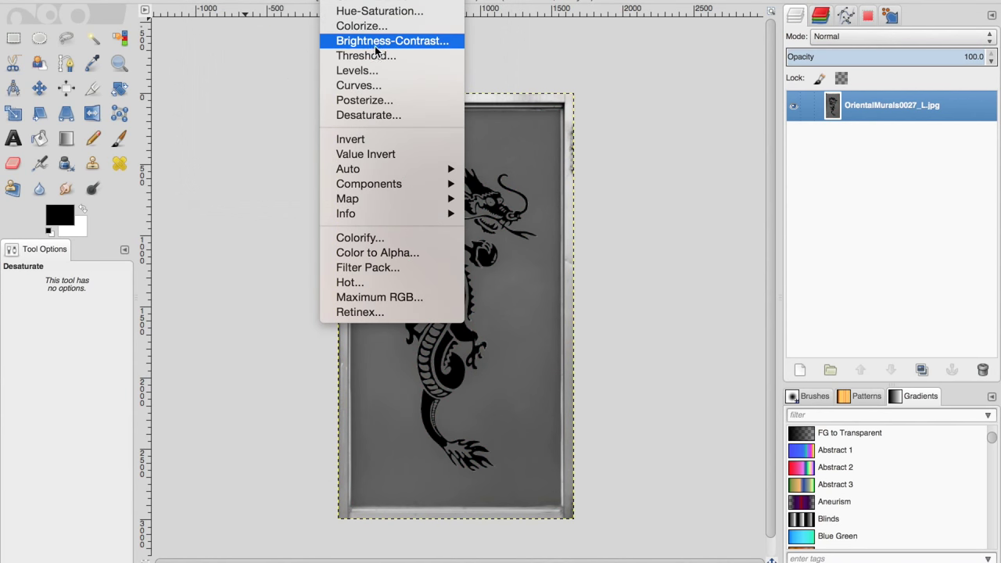
click(375, 51)
drag(155, 74, 248, 101)
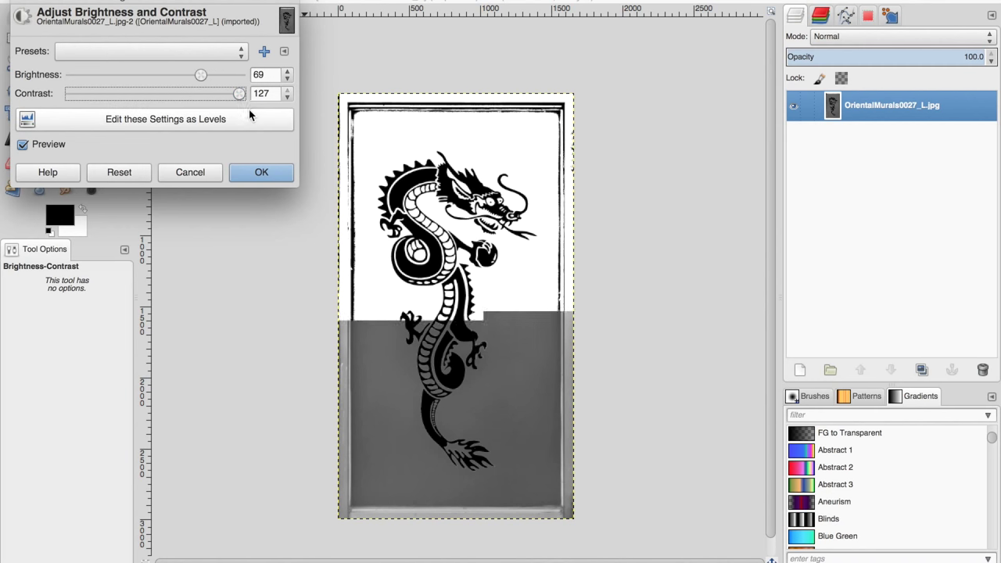
click(261, 172)
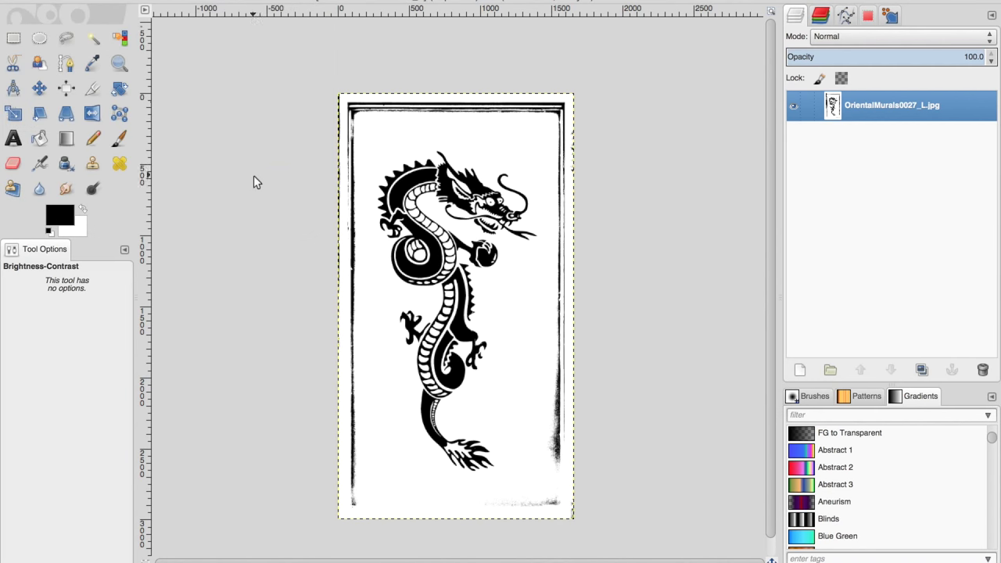
Make the mural's white background transparent with Color to Alpha.
click(360, 1)
click(378, 252)
click(574, 404)
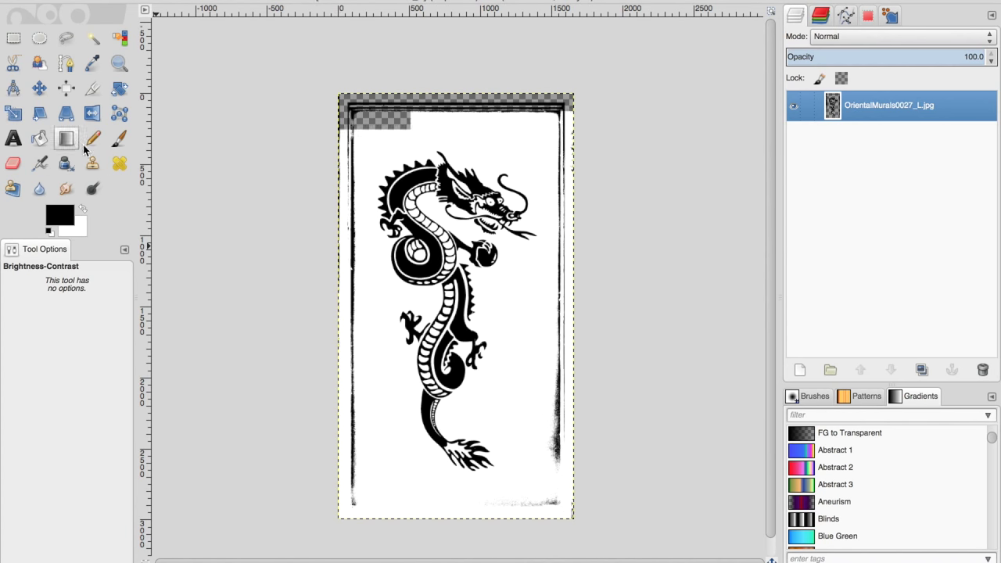
Erase the leftover black frame marks around the dragon.
key(shift+e)
mouse_move(344, 321)
mouse_down()
mouse_move(347, 332)
mouse_move(357, 101)
mouse_move(520, 110)
mouse_up()
drag(562, 417, 552, 479)
mouse_move(357, 227)
mouse_down()
mouse_move(362, 543)
mouse_move(584, 530)
mouse_up()
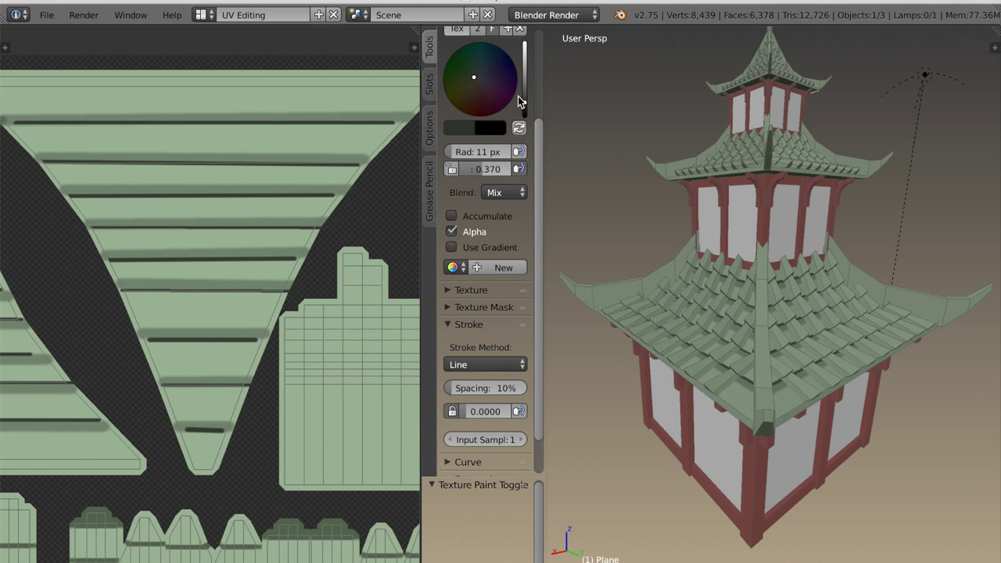
Switch to the temple in Blender, change to the Default screen layout and frame the building.
middle_drag(791, 327, 720, 335)
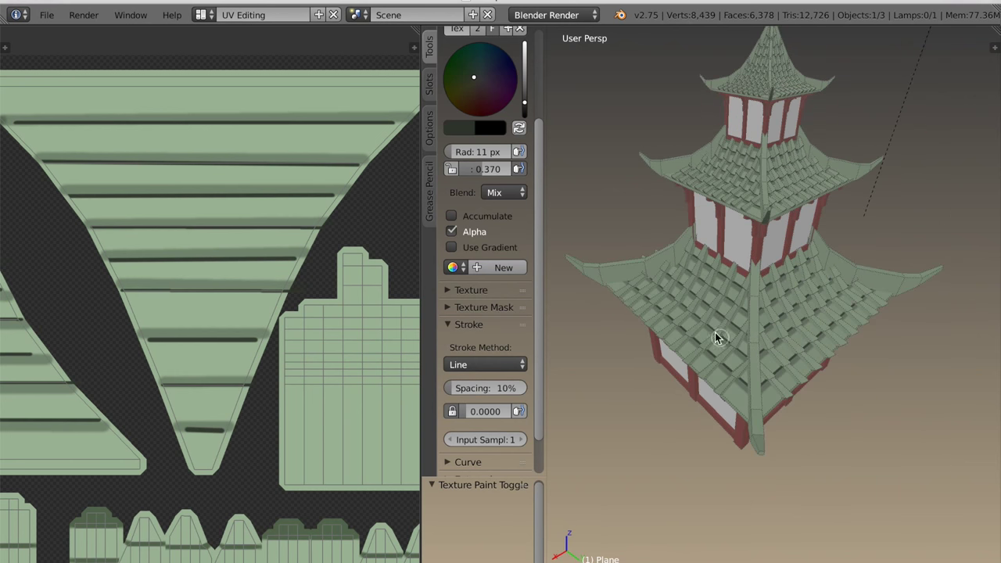
click(210, 21)
click(235, 82)
scroll(516, 312, down, 3)
shift+middle_drag(516, 310, 453, 259)
scroll(519, 302, up, 3)
shift+middle_drag(526, 302, 450, 337)
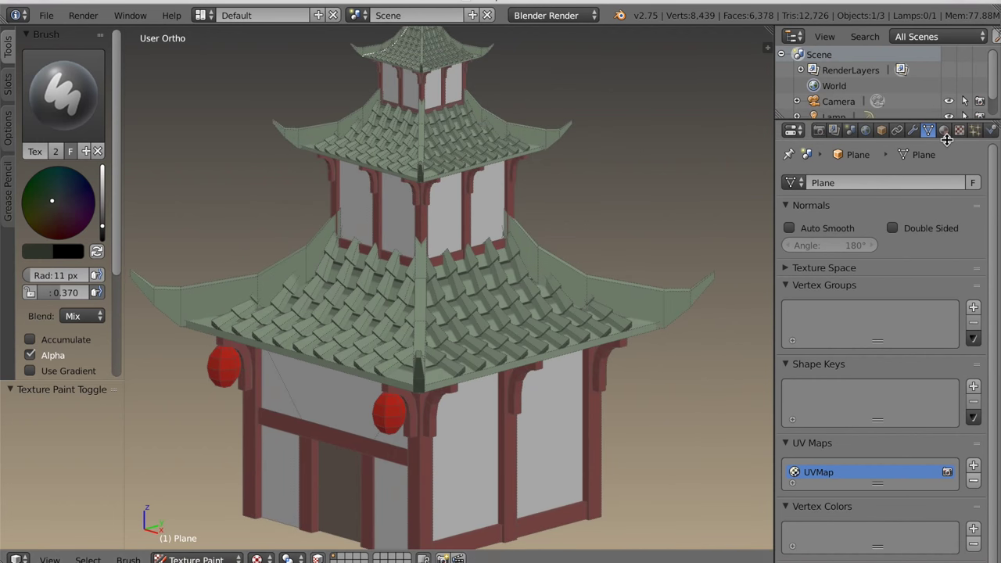
Remove the temple's unused material slots, keeping only Material.006.
click(944, 130)
click(837, 189)
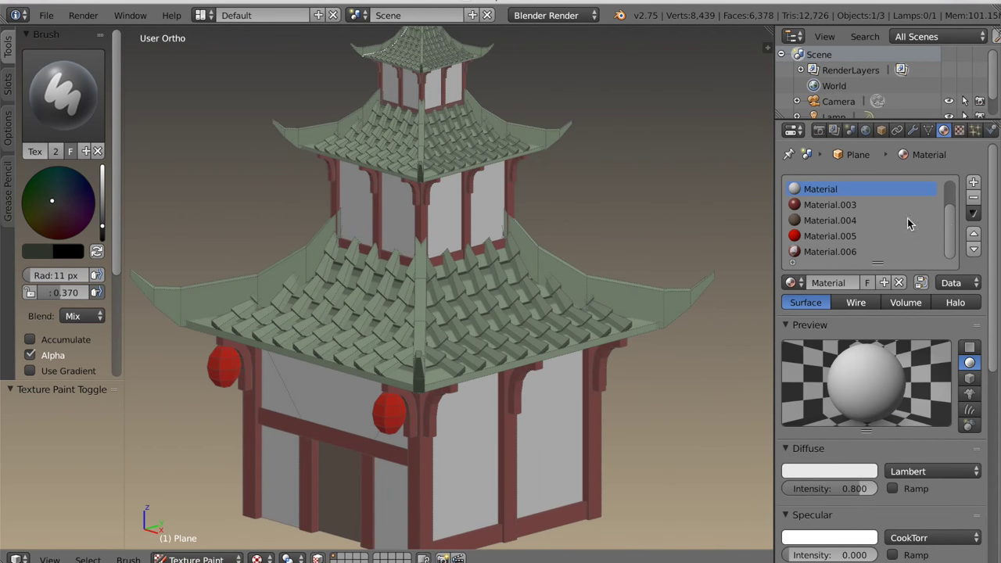
click(858, 191)
click(974, 198)
click(975, 198)
click(975, 199)
click(974, 198)
click(974, 199)
click(974, 198)
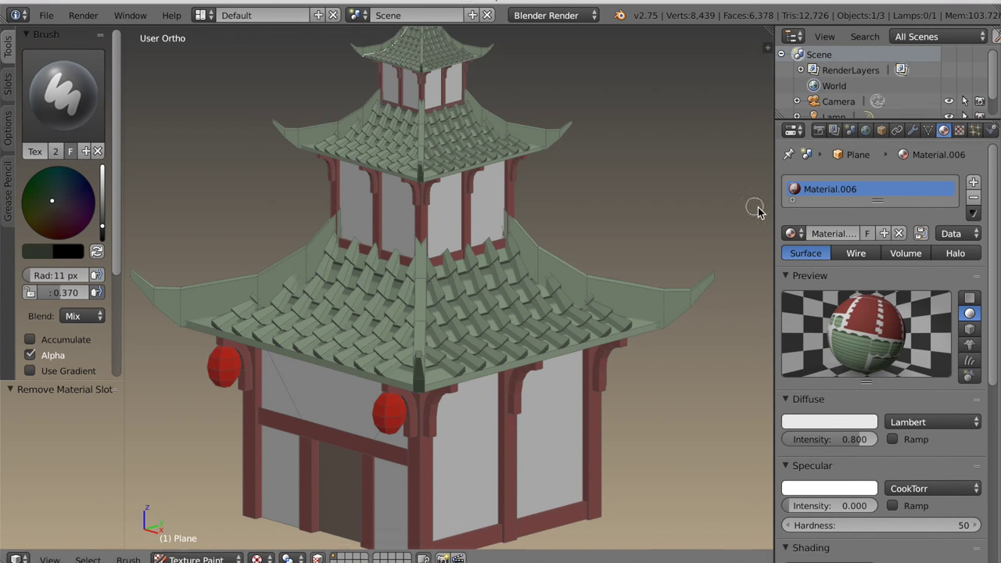
Add a second material slot with a new material and create a new texture in its first texture slot.
click(973, 184)
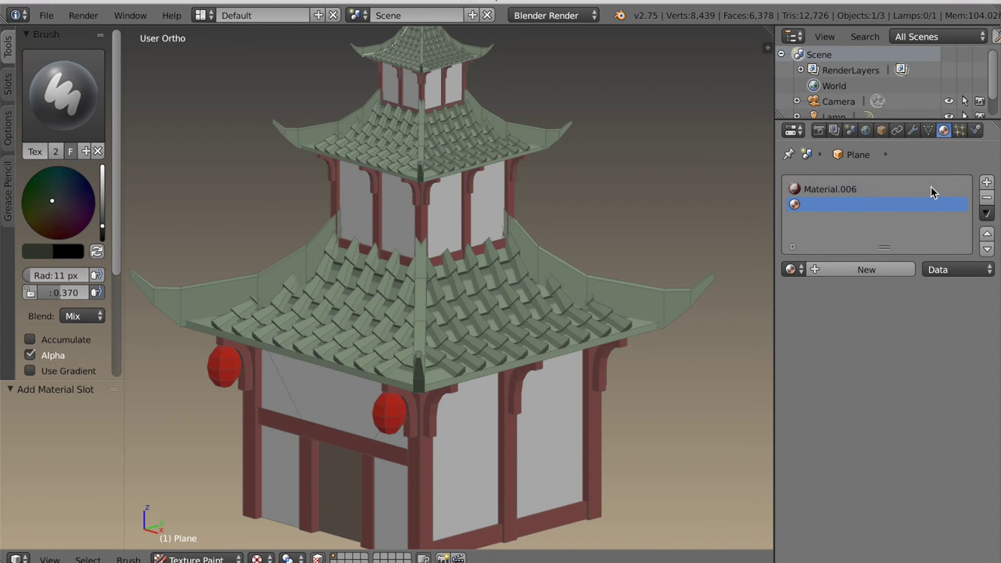
click(856, 271)
click(958, 132)
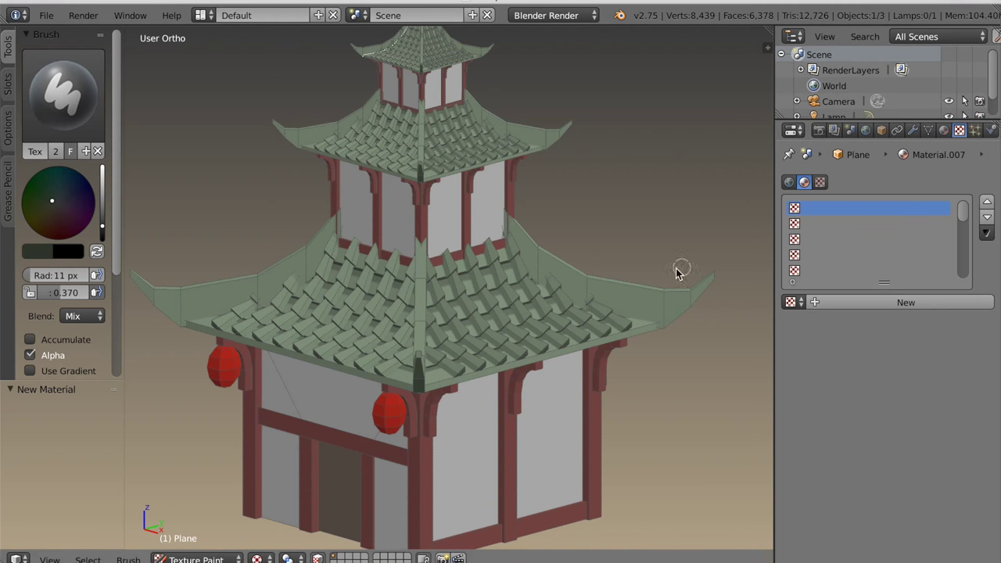
click(901, 300)
Load OrientalMurals0027_L.png from the Desktop as the image of the first texture.
scroll(872, 385, down, 2)
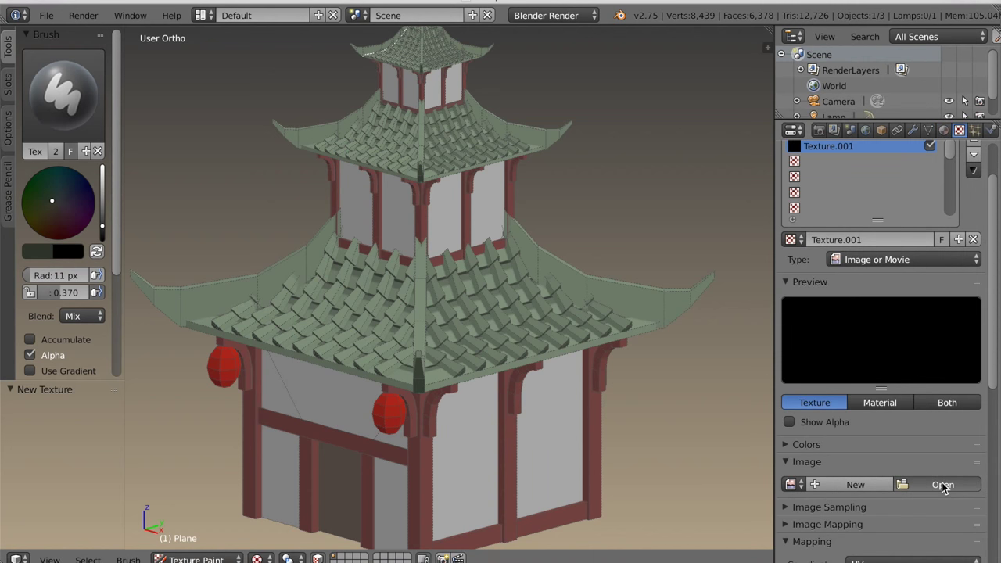
click(942, 485)
click(266, 158)
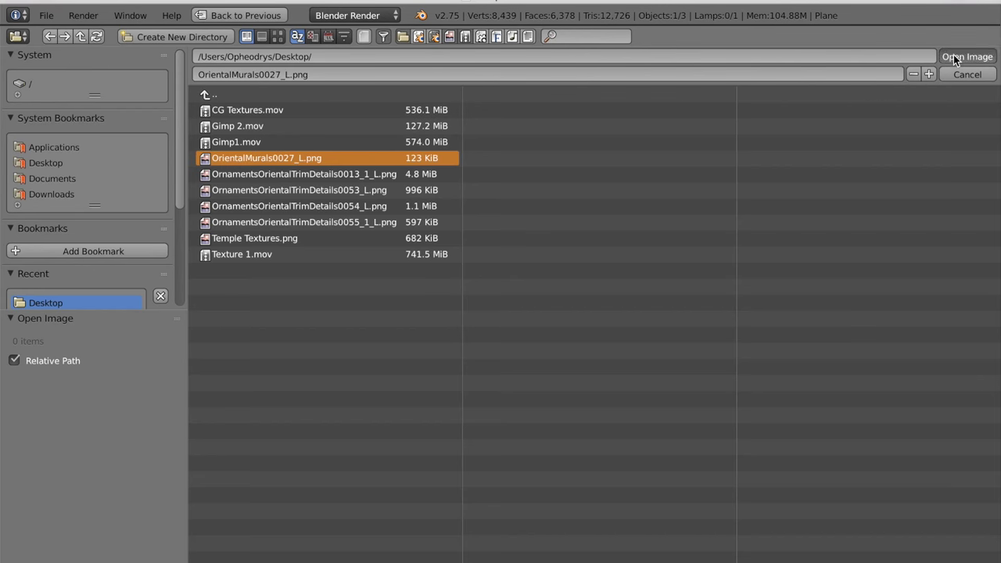
click(967, 57)
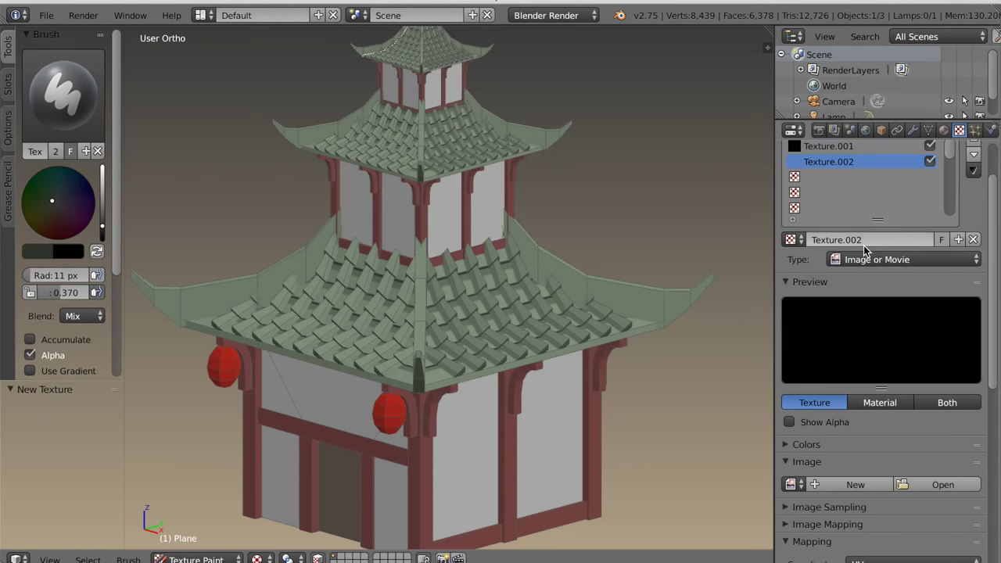
Load OrnamentsOrientalTrimDetails0013_1_L.png from the Desktop as the image of Texture.002.
click(943, 485)
click(303, 174)
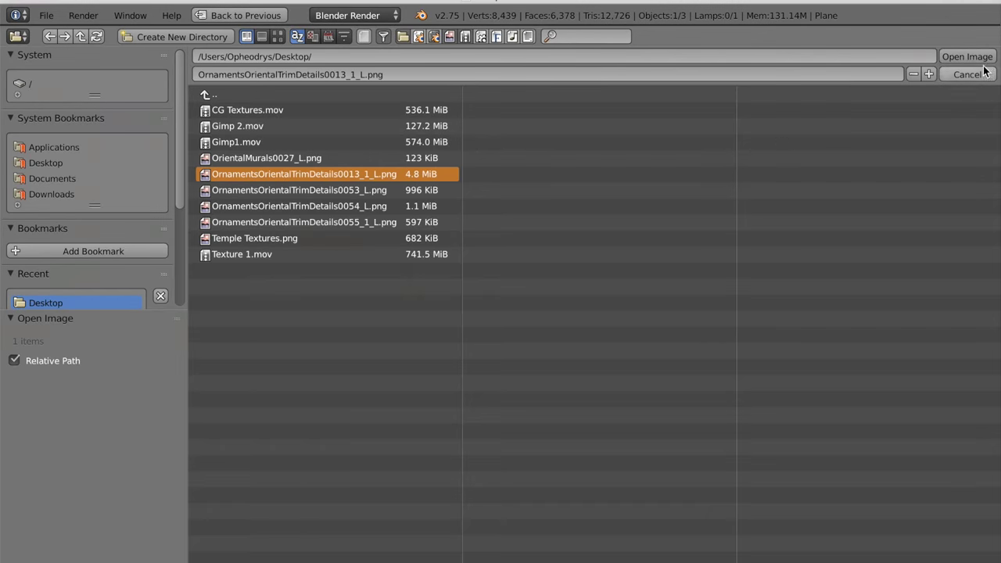
click(980, 57)
Create a new texture in the slot below Texture.002 and load OrnamentsOrientalTrimDetails0053_L.png as its image.
click(798, 179)
click(854, 243)
click(930, 481)
click(299, 190)
click(966, 56)
Add another texture in the following empty slot and load OrnamentsOrientalTrimDetails0054_L.png into it.
click(829, 193)
click(899, 224)
click(943, 451)
click(238, 202)
click(966, 57)
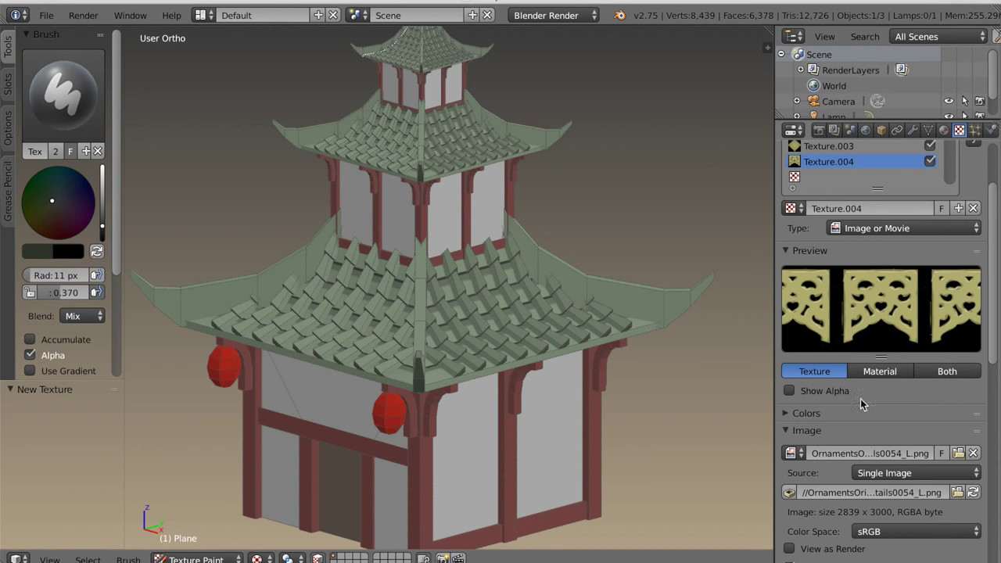
Create a texture below Texture.004 with OrnamentsOrientalTrimDetails0055_1_L.png as its image, and select the following empty slot.
click(808, 177)
click(882, 212)
click(899, 531)
click(944, 453)
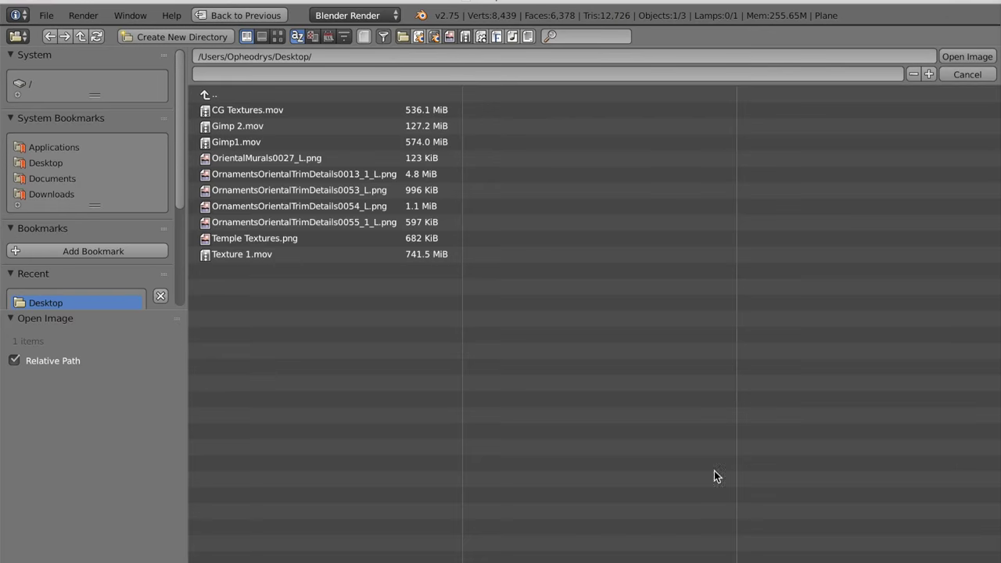
click(273, 223)
click(967, 57)
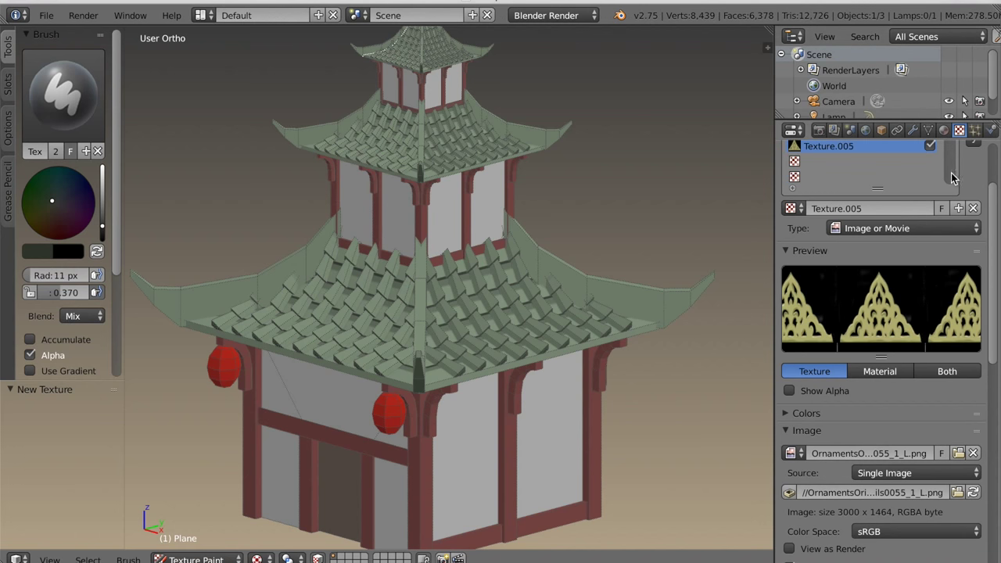
click(872, 165)
Raise the brush's paint colour to full brightness, giving a pale green.
scroll(435, 243, down, 4)
middle_drag(423, 244, 485, 269)
shift+middle_drag(352, 356, 336, 407)
scroll(444, 332, up, 4)
scroll(383, 391, down, 2)
mouse_move(391, 389)
middle_down()
mouse_move(378, 368)
mouse_move(399, 372)
middle_up()
drag(103, 227, 103, 162)
mouse_move(288, 402)
shift+middle_down()
mouse_move(323, 380)
mouse_move(318, 413)
shift+middle_up()
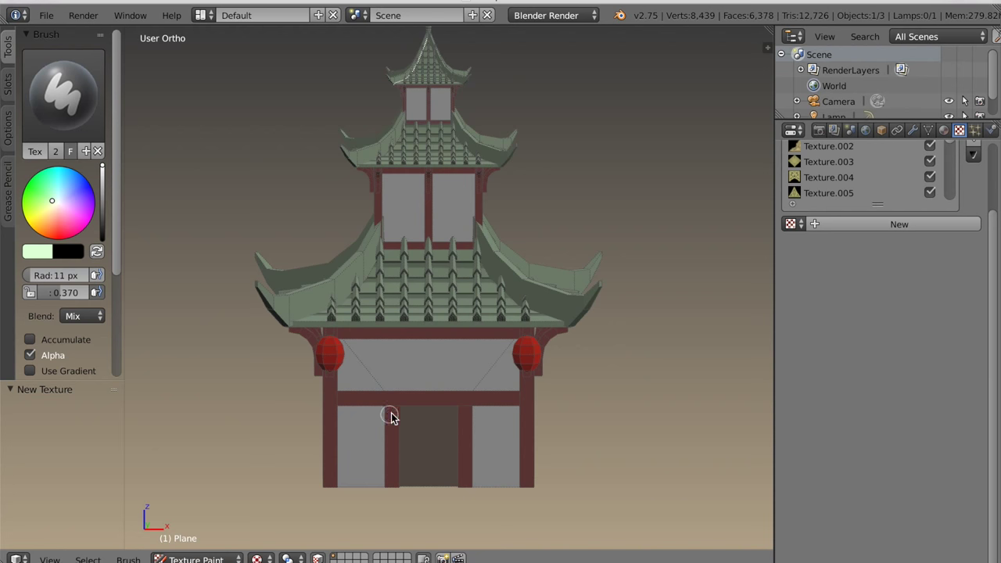
In front view, select the linked faces of both red lanterns for masked painting.
key(KP_1)
scroll(426, 414, up, 8)
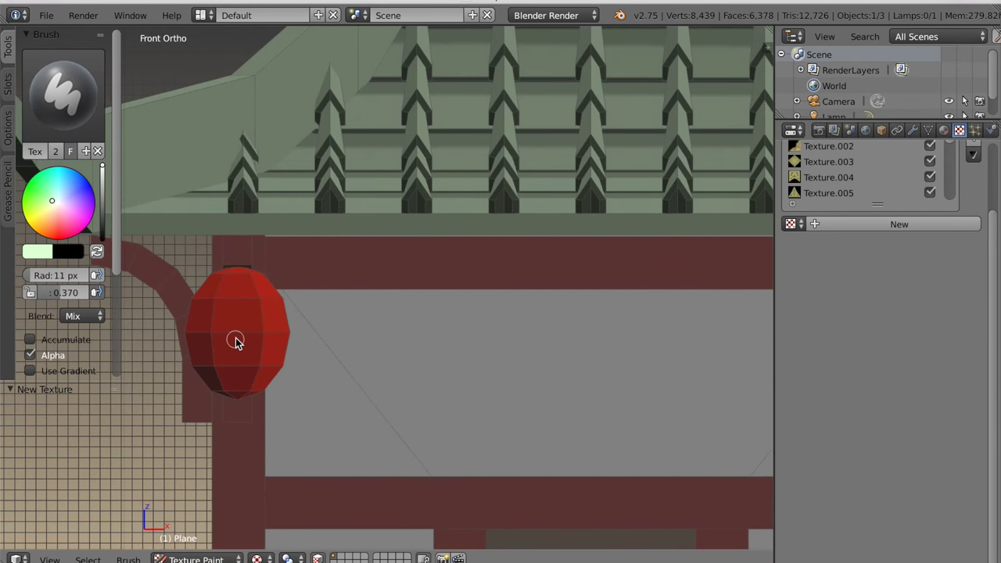
key(l)
scroll(428, 417, down, 1)
shift+middle_drag(428, 416, 170, 433)
key(l)
scroll(598, 348, down, 2)
shift+middle_drag(390, 402, 558, 370)
scroll(110, 266, down, 5)
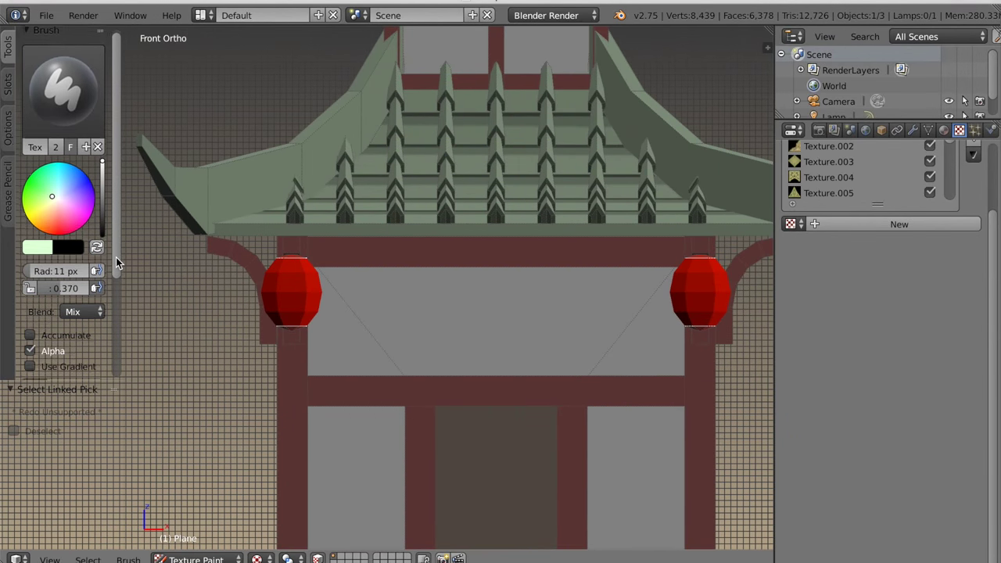
Assign the dragon texture Texture.001 to the brush and set its brush mapping to Stencil.
click(86, 329)
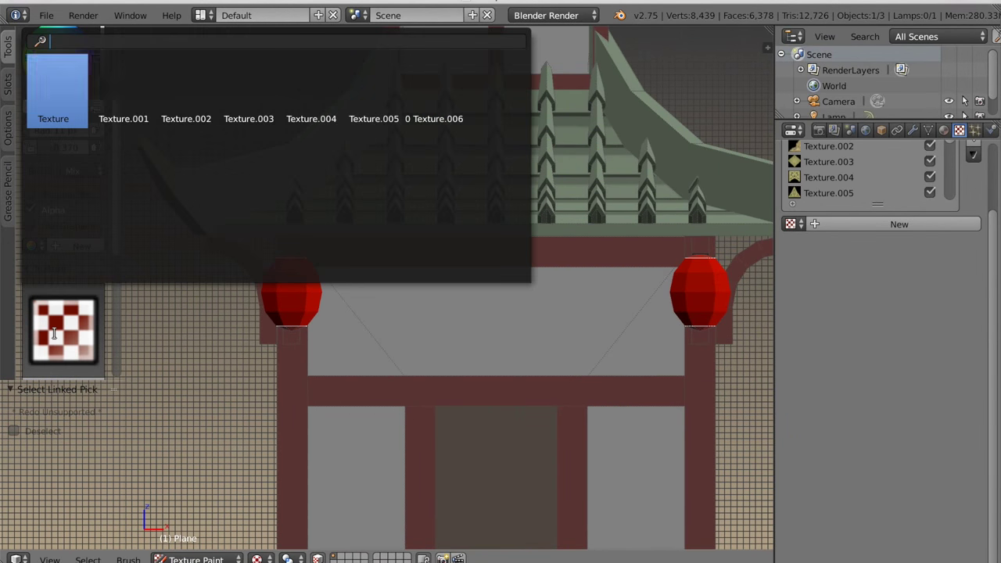
click(122, 96)
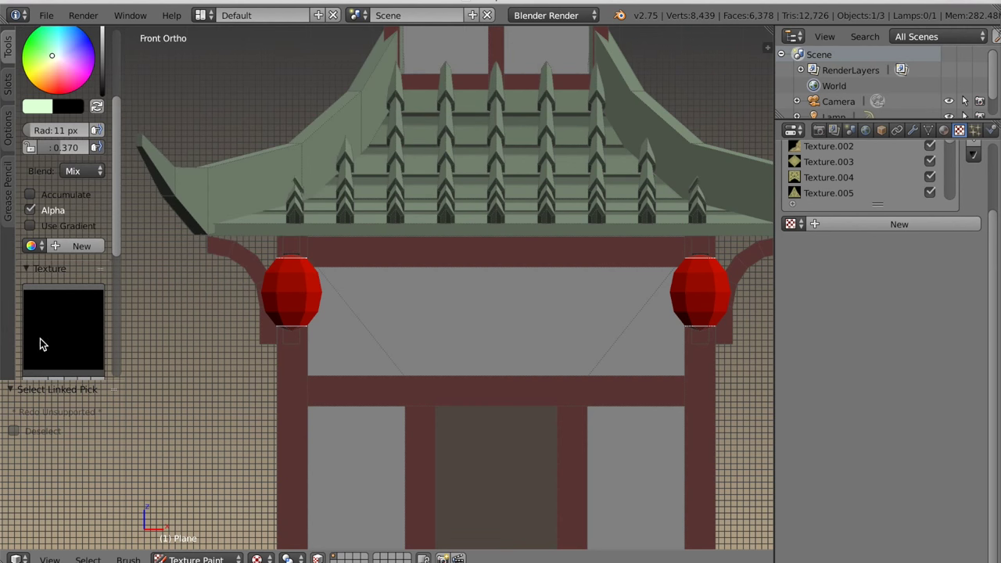
scroll(43, 344, down, 4)
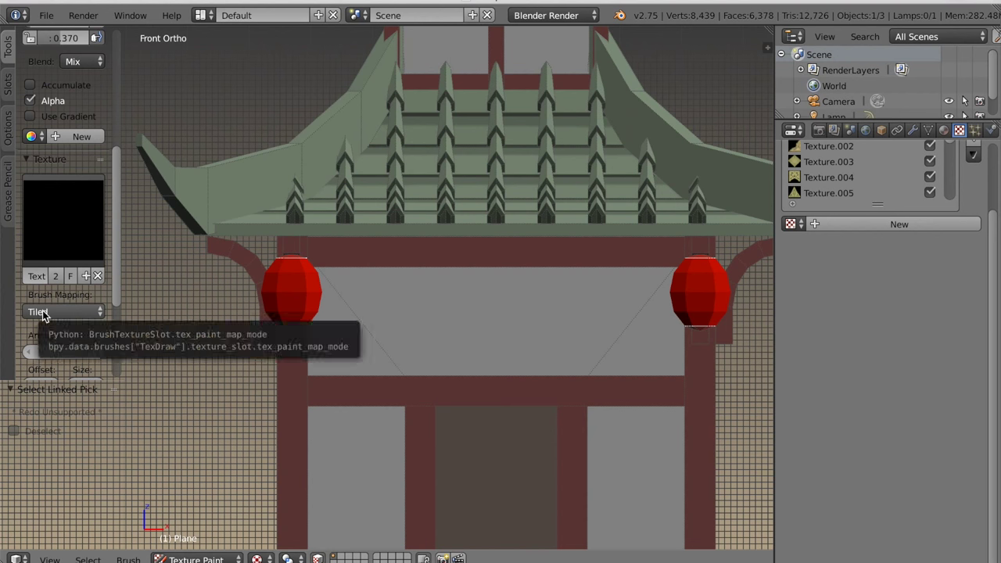
click(48, 317)
click(57, 228)
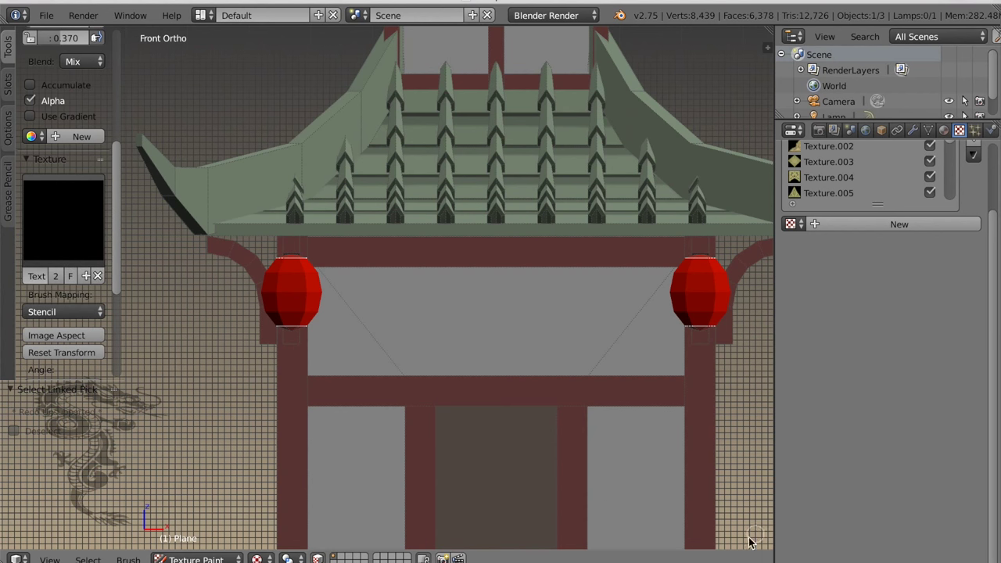
Position the dragon stencil over the left lantern, match it to the image aspect and scale it to fit.
drag(652, 562, 624, 550)
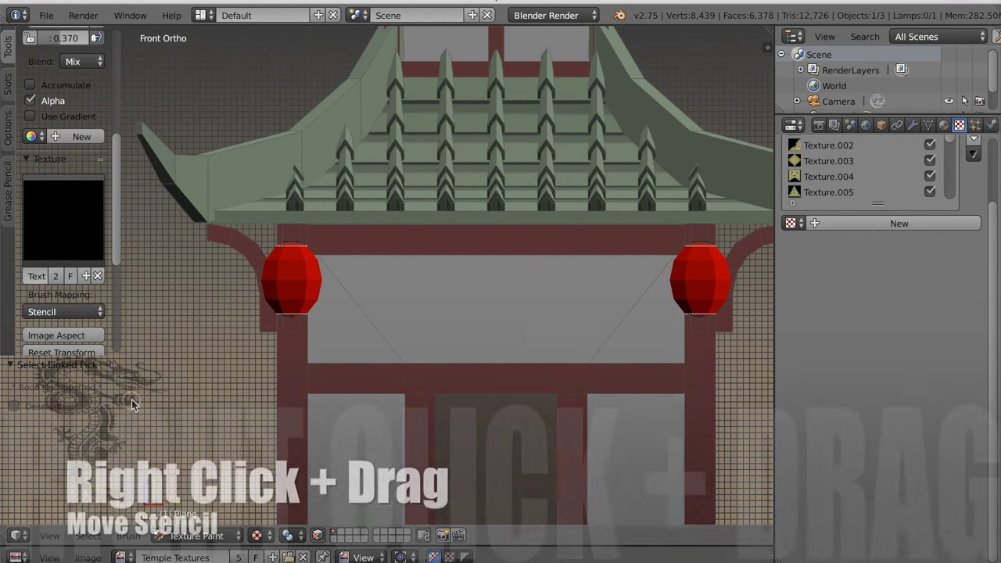
right_drag(145, 387, 325, 295)
scroll(85, 325, down, 2)
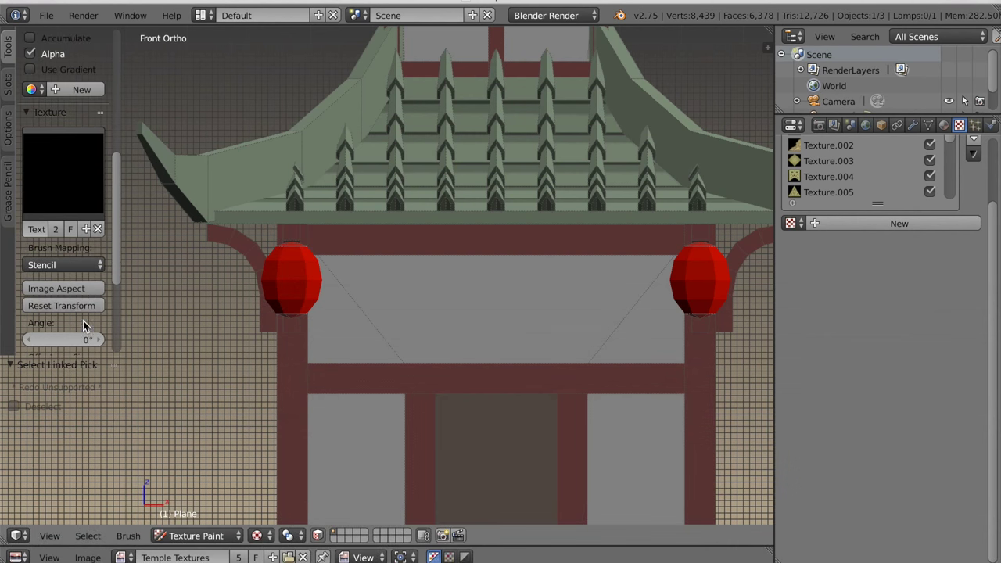
click(83, 289)
shift+right_drag(326, 315, 323, 292)
scroll(327, 329, up, 3)
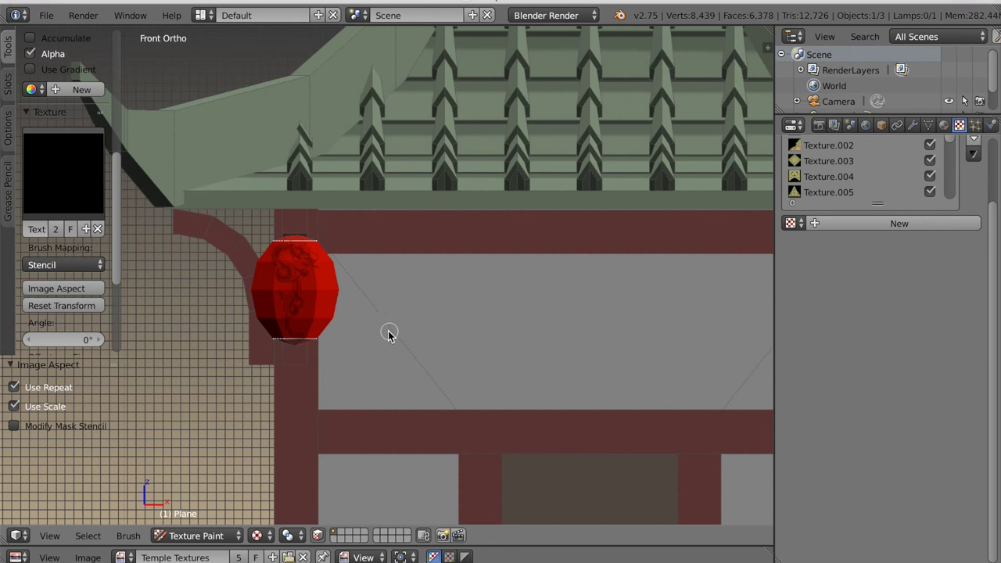
Set the brush strength to 1.000, enlarge its radius and paint the dragon onto the left lantern.
drag(116, 190, 116, 69)
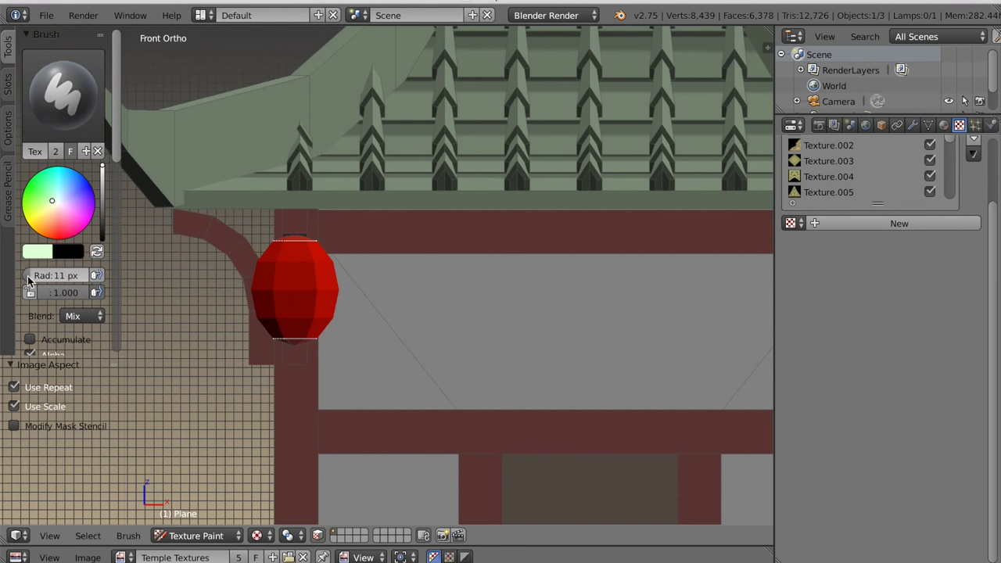
drag(55, 275, 62, 276)
drag(113, 156, 109, 361)
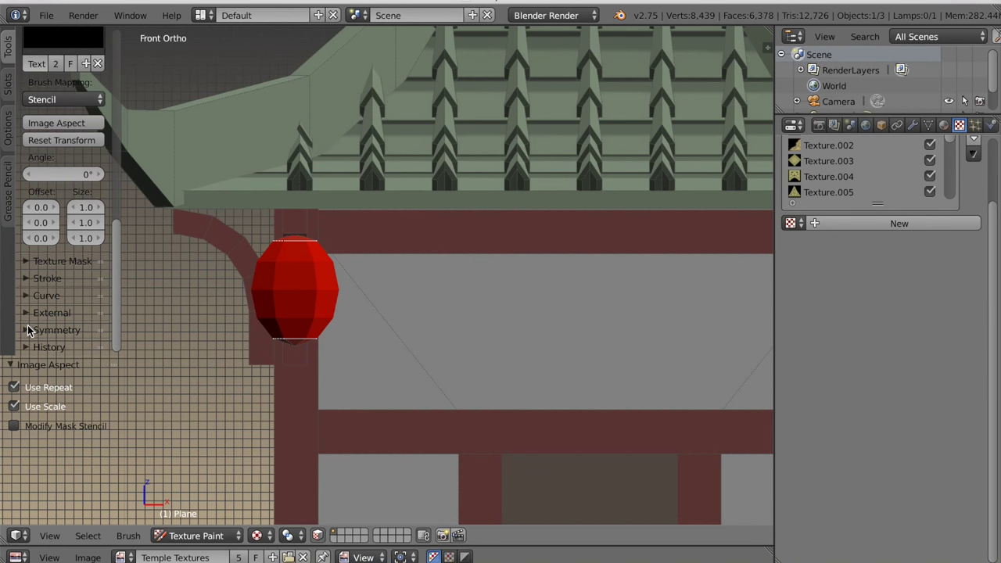
click(28, 330)
mouse_move(276, 265)
mouse_down()
mouse_move(305, 273)
mouse_move(297, 306)
mouse_move(283, 271)
mouse_up()
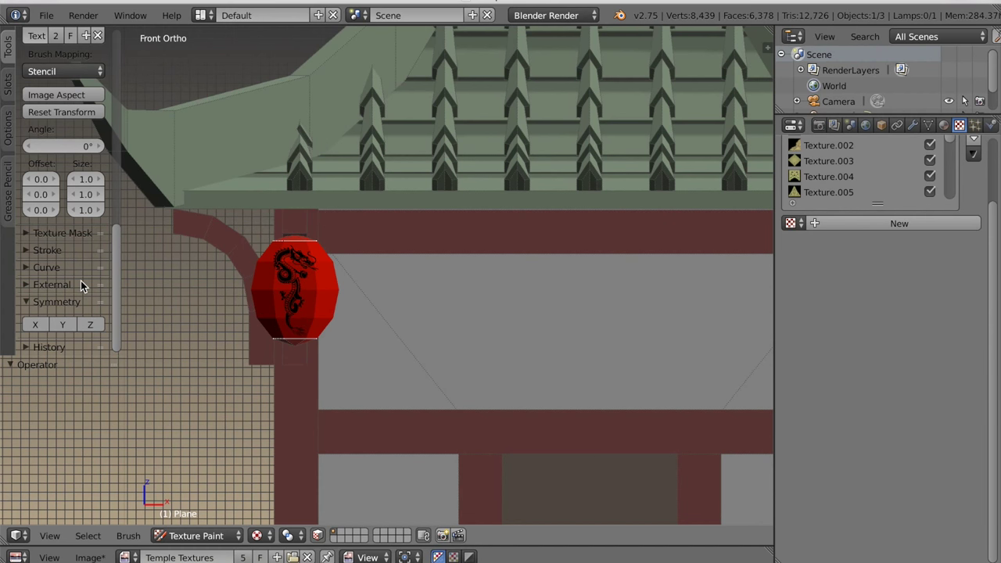
Set the brush's stroke method to Space.
scroll(81, 286, up, 5)
scroll(81, 284, down, 5)
click(43, 252)
click(61, 290)
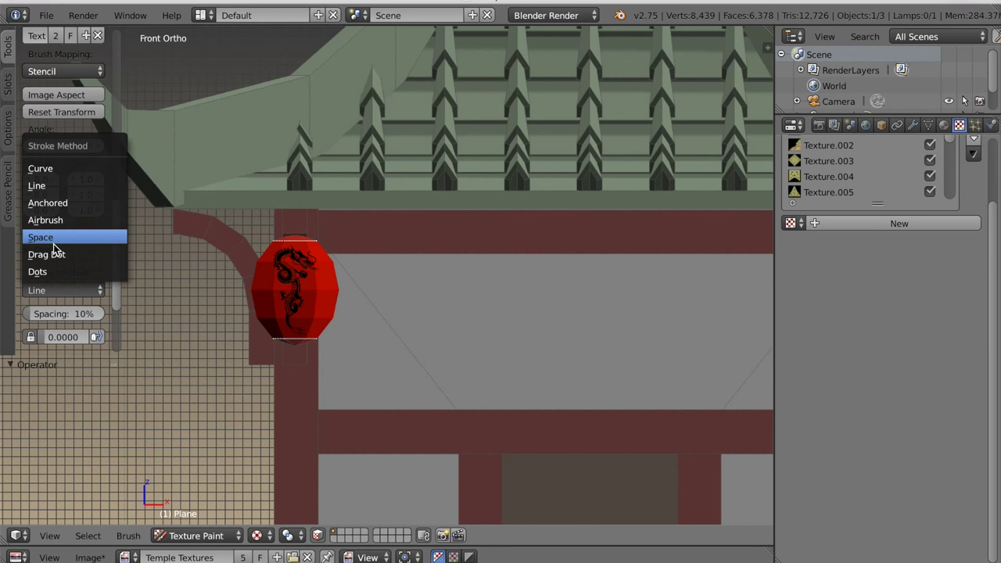
click(53, 238)
Deselect the lantern faces and frame the lower front wall with its pillars.
mouse_move(576, 398)
shift+middle_down()
mouse_move(393, 417)
mouse_move(334, 405)
mouse_move(472, 387)
mouse_move(468, 376)
shift+middle_up()
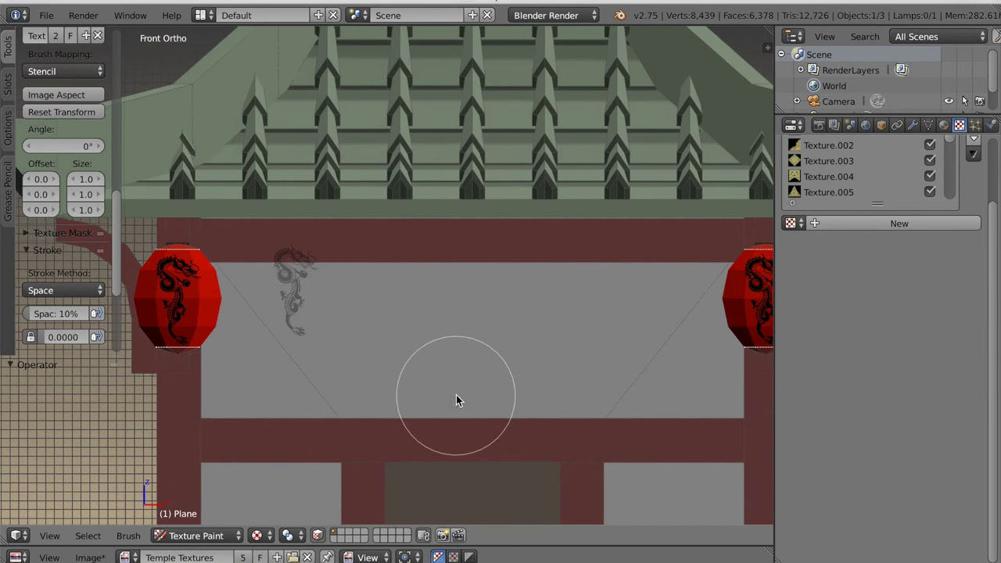
scroll(438, 407, down, 2)
scroll(418, 408, up, 1)
shift+middle_drag(418, 408, 373, 212)
scroll(586, 386, up, 4)
key(a)
scroll(521, 393, down, 5)
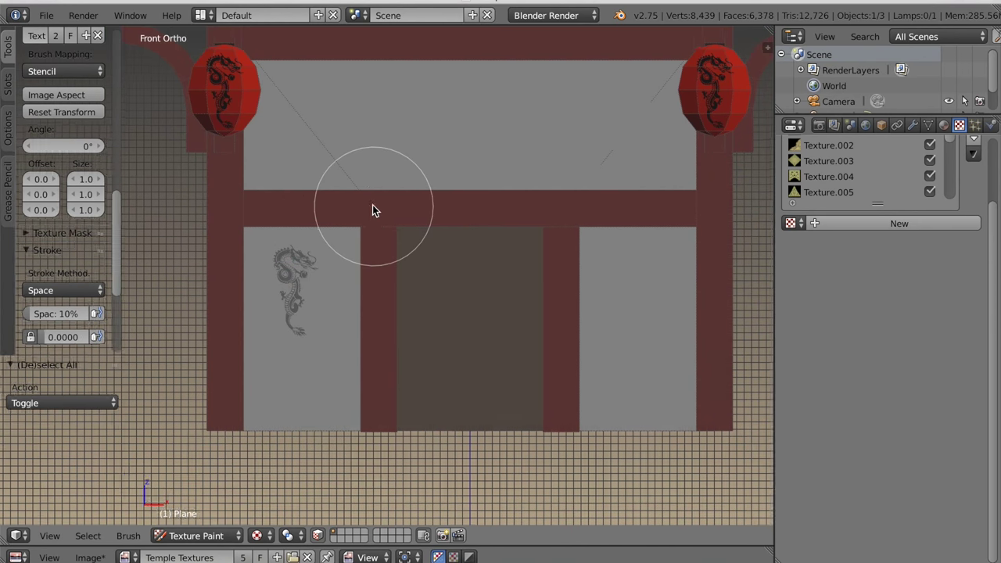
shift+middle_drag(444, 334, 447, 337)
shift+middle_drag(340, 409, 306, 411)
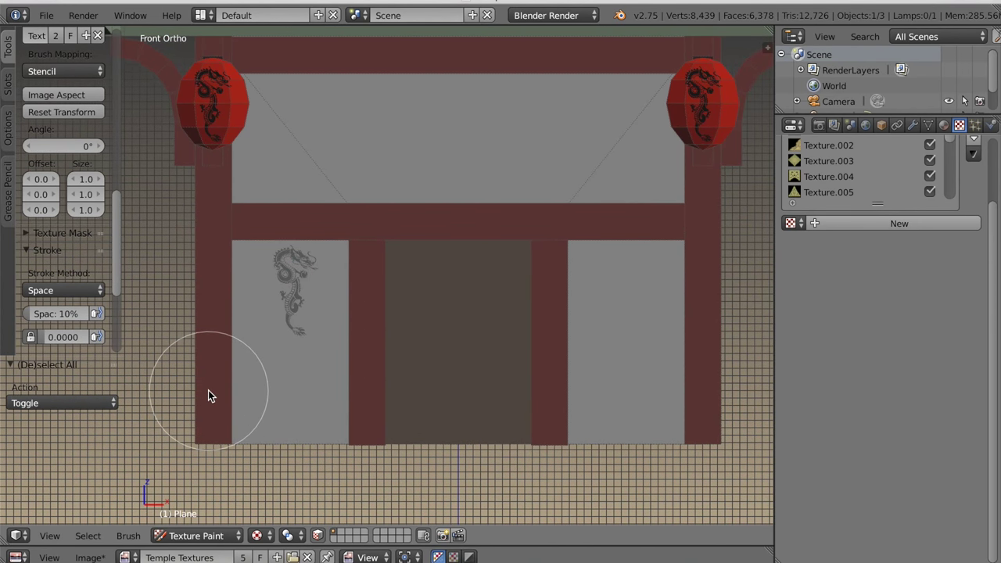
Select the linked faces of the two outer front pillars.
key(l)
key(l)
scroll(707, 397, down, 3)
middle_drag(707, 398, 202, 404)
scroll(500, 424, down, 2)
middle_drag(499, 427, 340, 432)
key(KP_1)
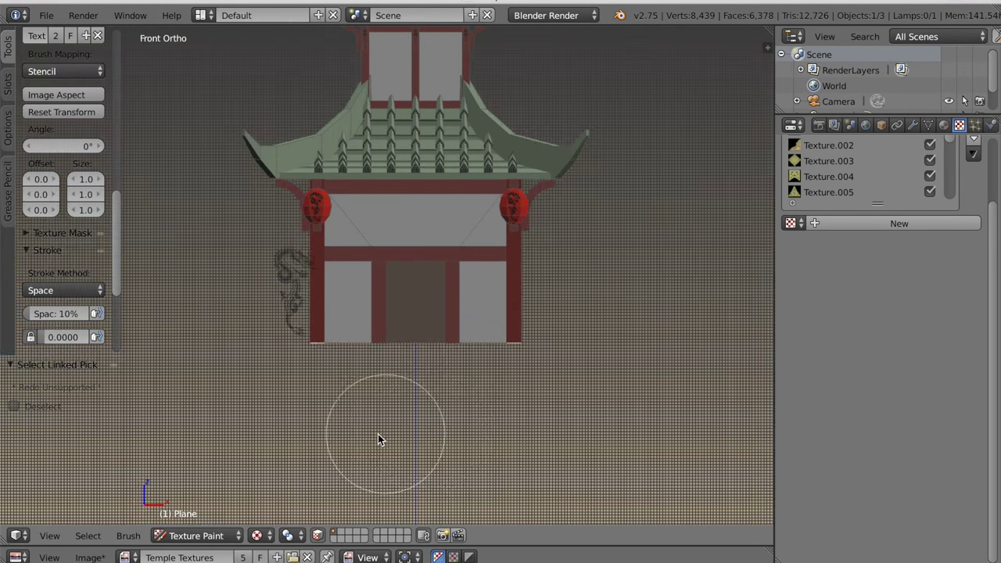
scroll(378, 439, up, 8)
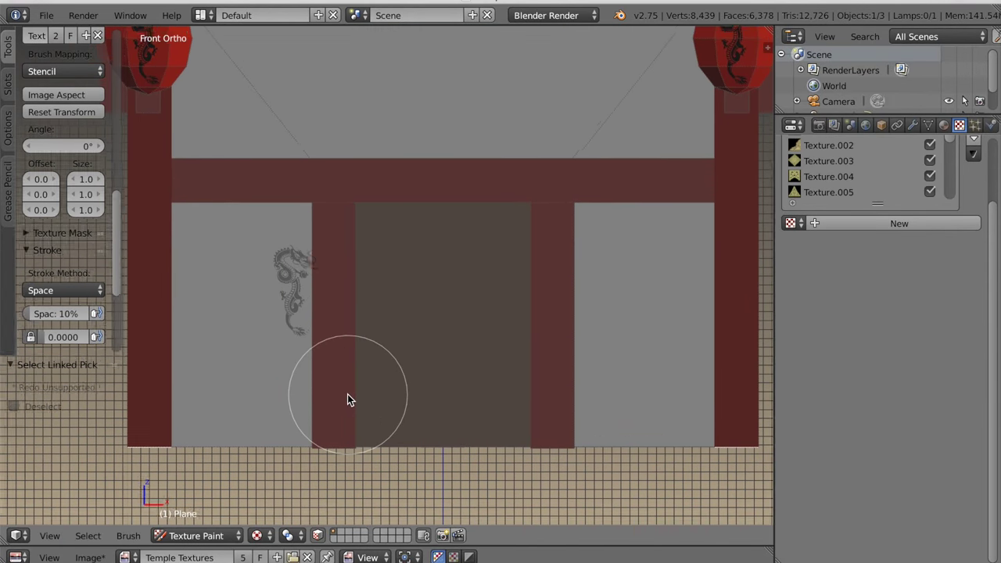
scroll(117, 242, down, 3)
Switch the brush texture to the ornament in Texture.004 and match the stencil to its image aspect.
scroll(55, 249, up, 6)
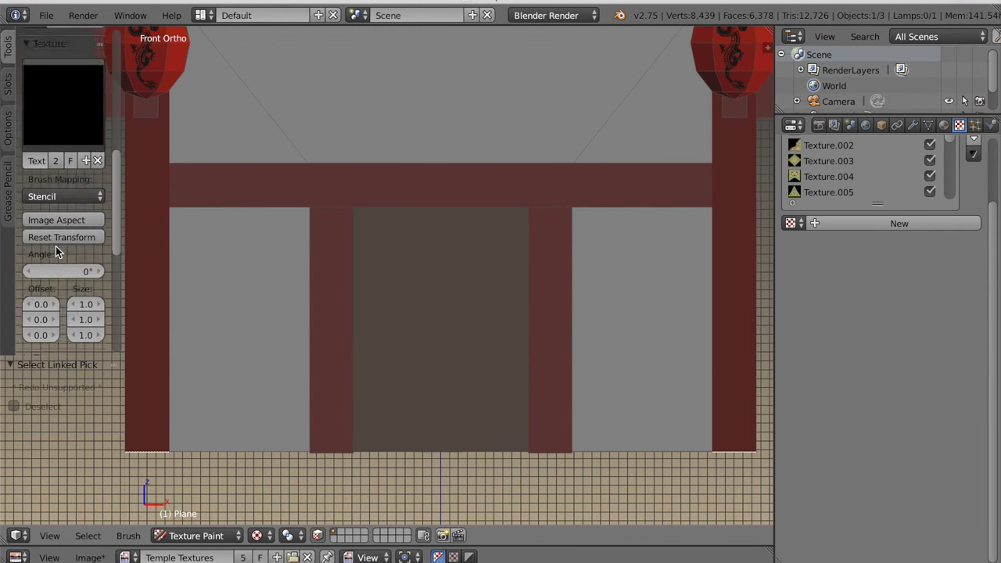
scroll(56, 247, up, 3)
click(63, 227)
click(308, 298)
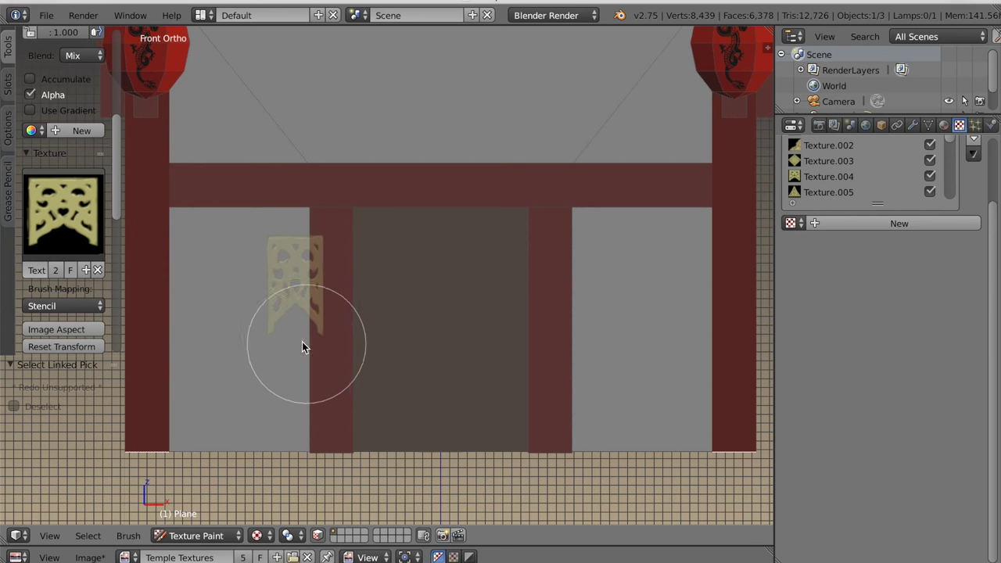
click(74, 330)
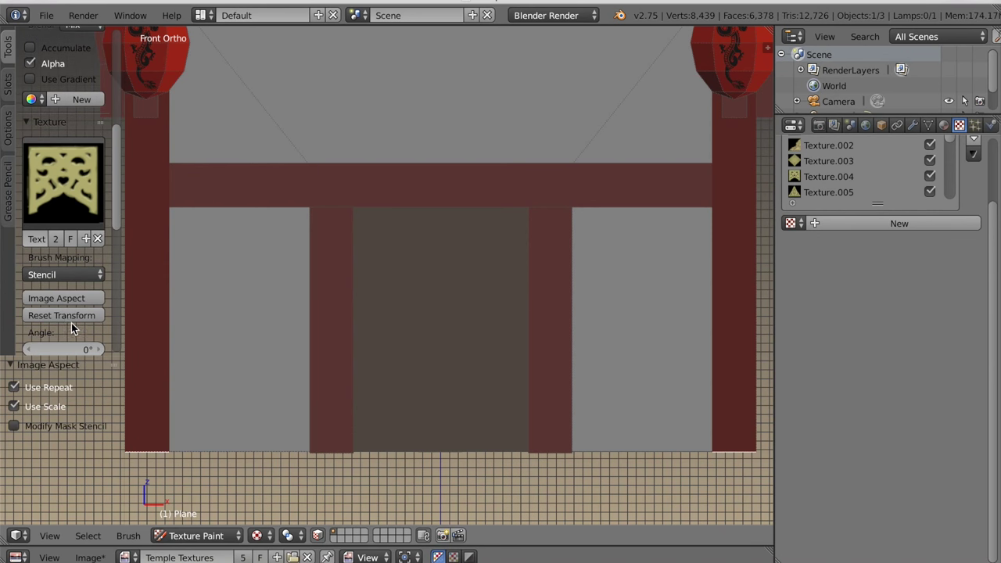
Rotate the ornament stencil to 180° and scale and position it over the base of the left door post.
scroll(73, 327, down, 3)
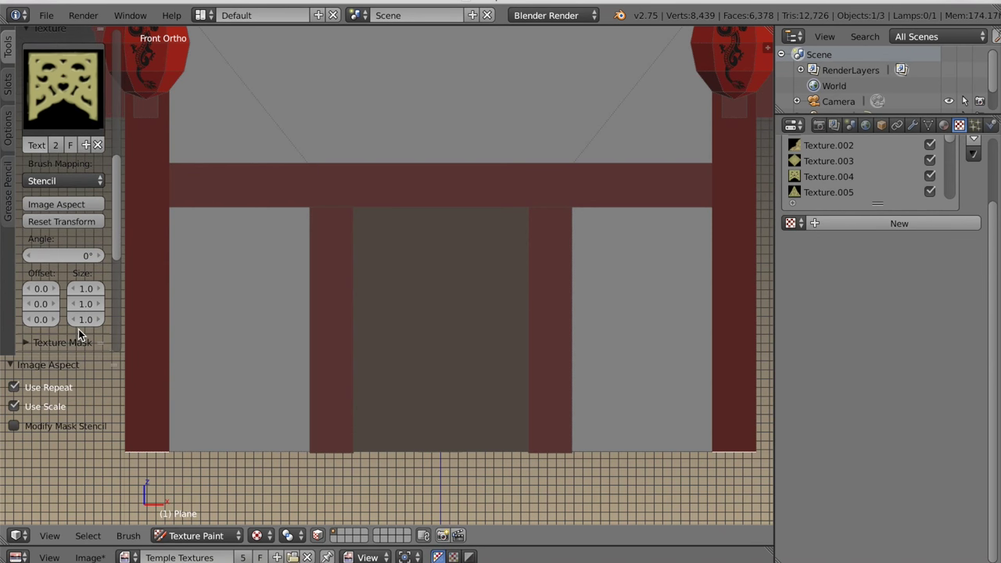
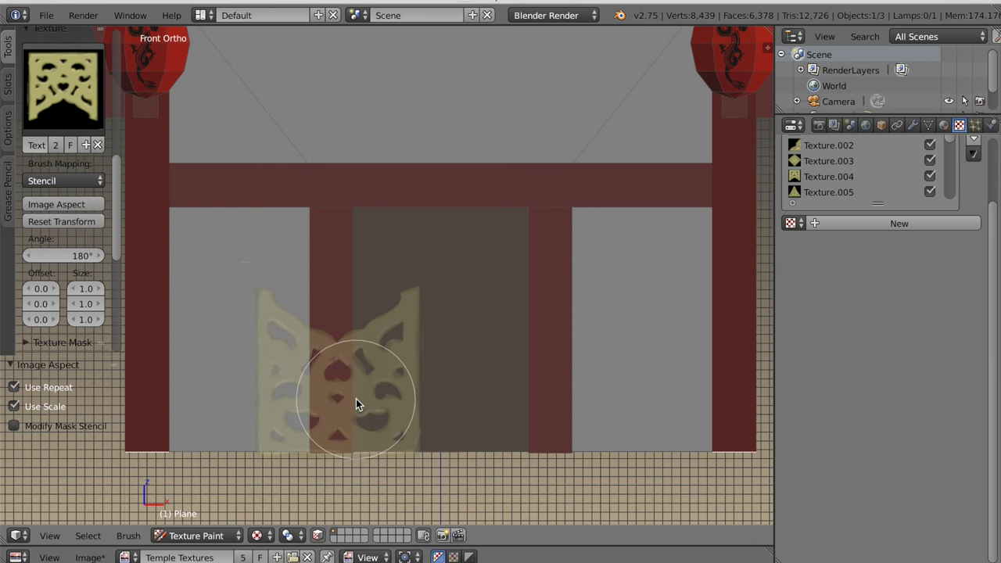
mouse_move(358, 398)
right_down()
mouse_move(345, 399)
mouse_move(353, 394)
right_up()
shift+right_drag(434, 455, 341, 271)
mouse_move(336, 289)
shift+right_down()
mouse_move(378, 305)
mouse_move(336, 287)
shift+right_up()
shift+right_drag(559, 356, 406, 486)
shift+right_drag(563, 474, 528, 460)
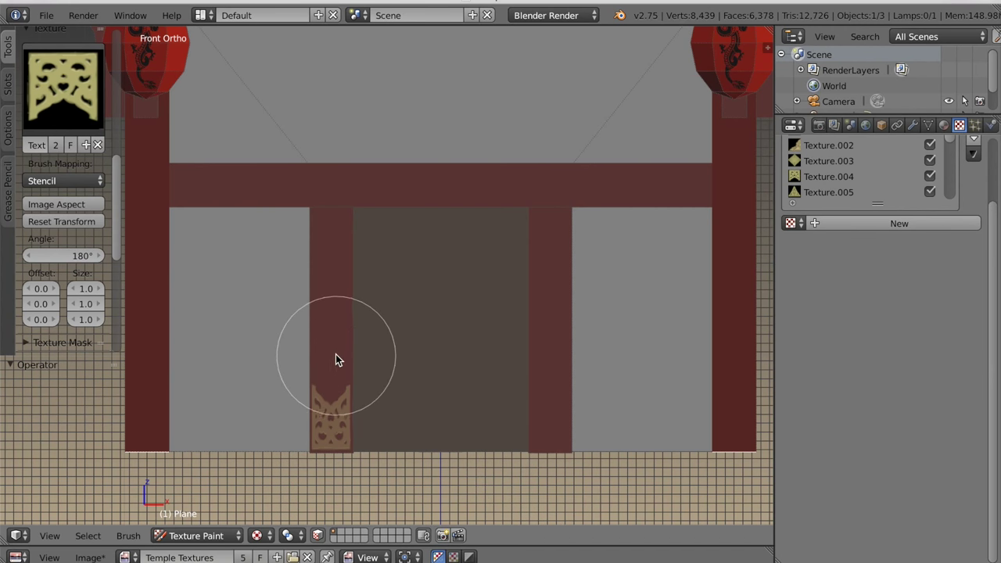
Add the linked faces of the two door posts to the selection.
key(l)
key(l)
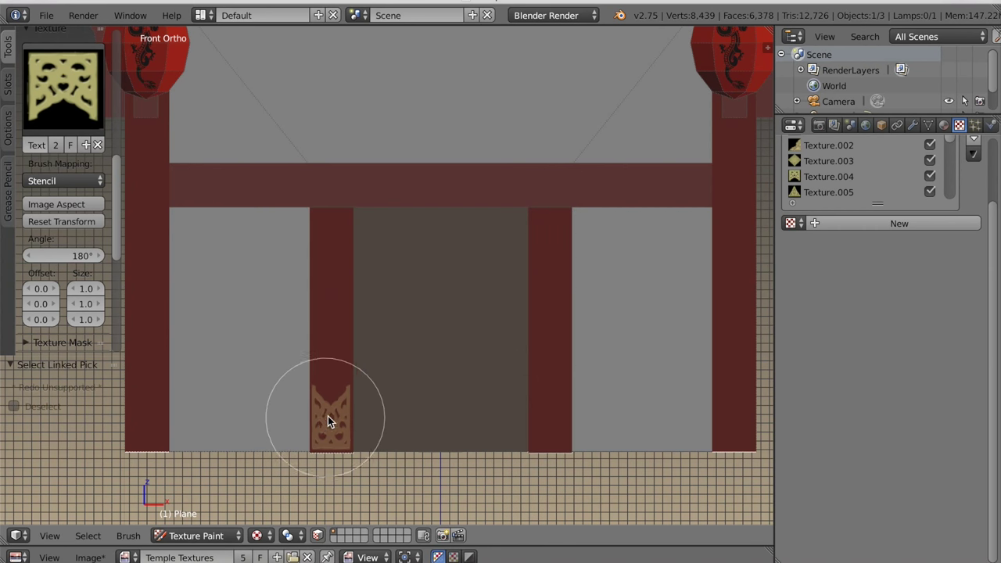
Try to paint the ornament onto the left door post's base without symmetry, and undo the strokes.
scroll(87, 315, down, 8)
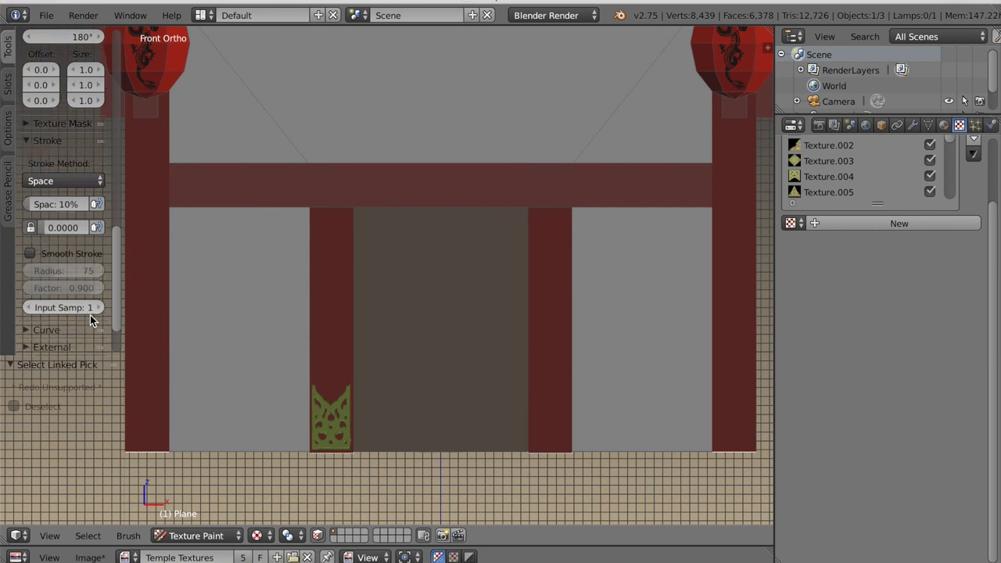
drag(374, 407, 350, 422)
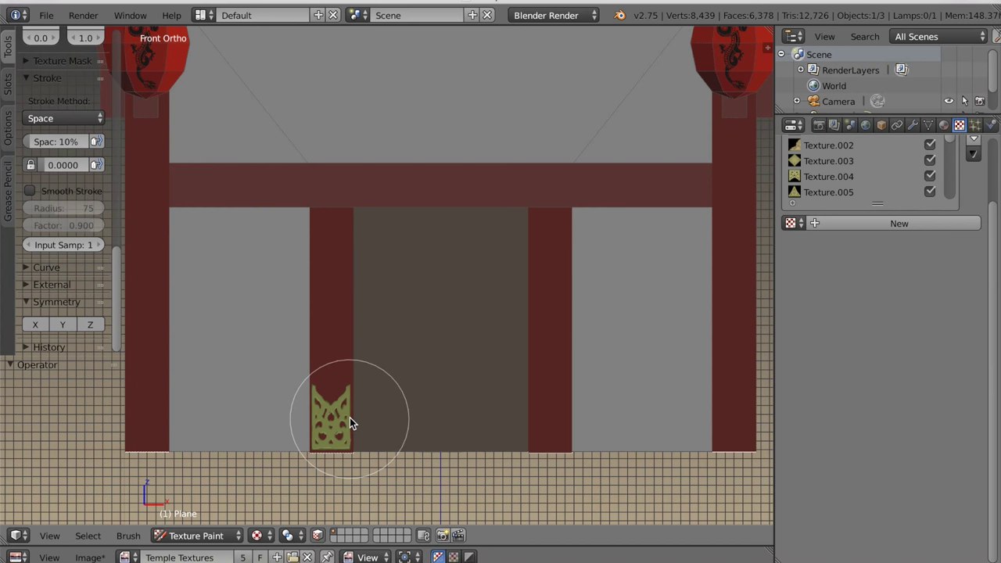
key(ctrl+z)
key(ctrl+z)
key(ctrl+z)
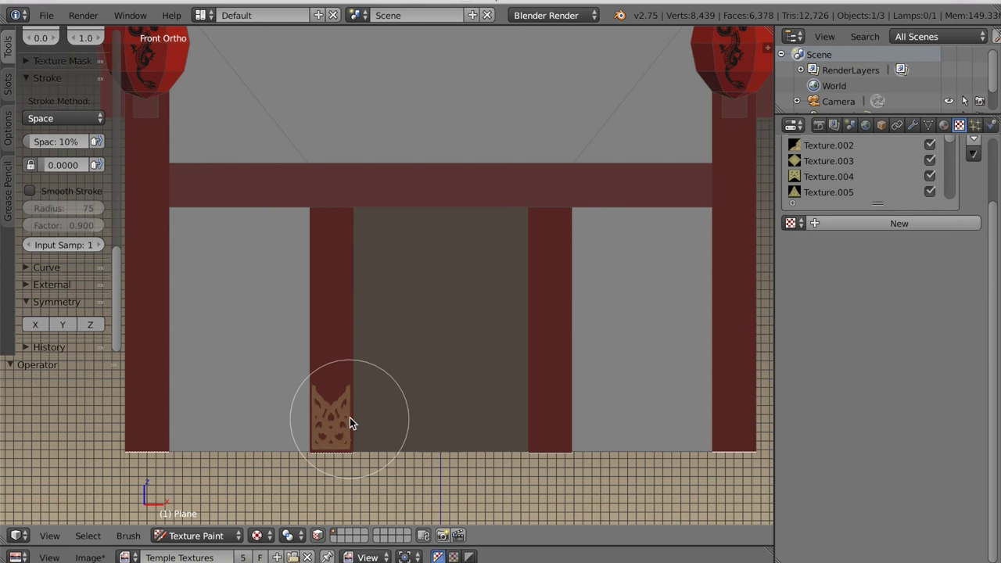
Enable X symmetry for painting and paint the ornament onto the bases of both door posts.
click(35, 325)
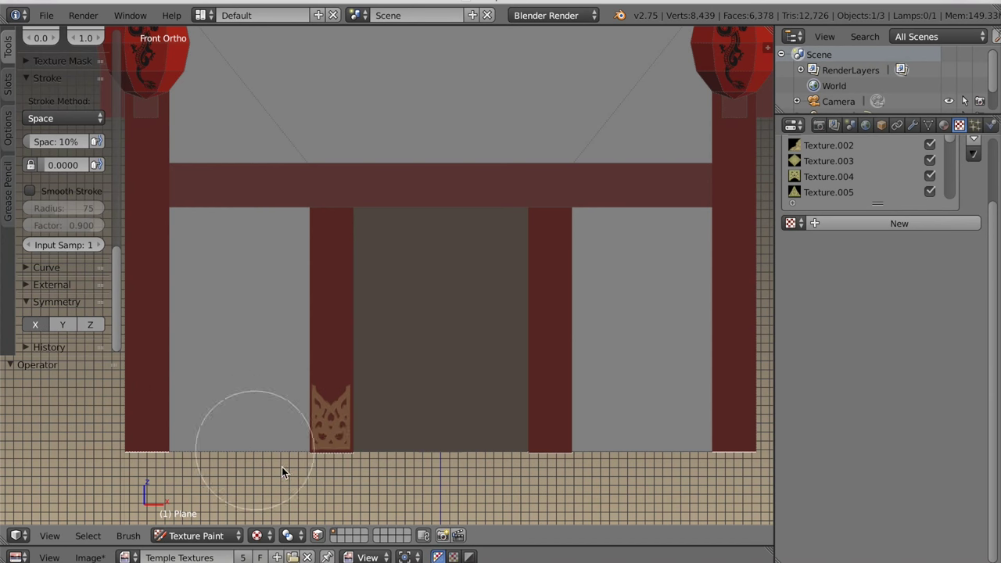
mouse_move(335, 402)
mouse_down()
mouse_move(334, 415)
mouse_move(314, 412)
mouse_up()
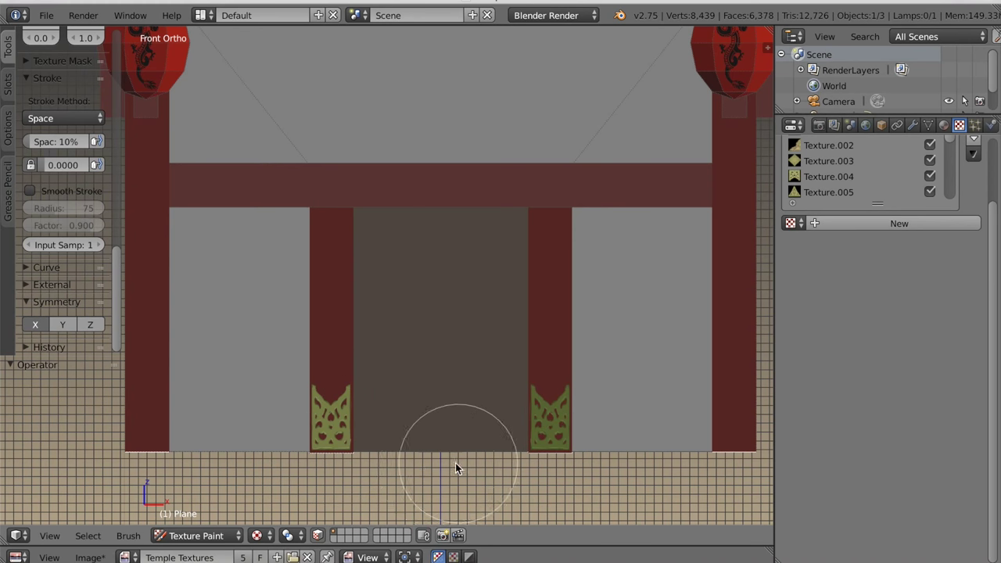
Paint the ornament onto the bases of the two outer front pillars with X and Y symmetry.
click(151, 420)
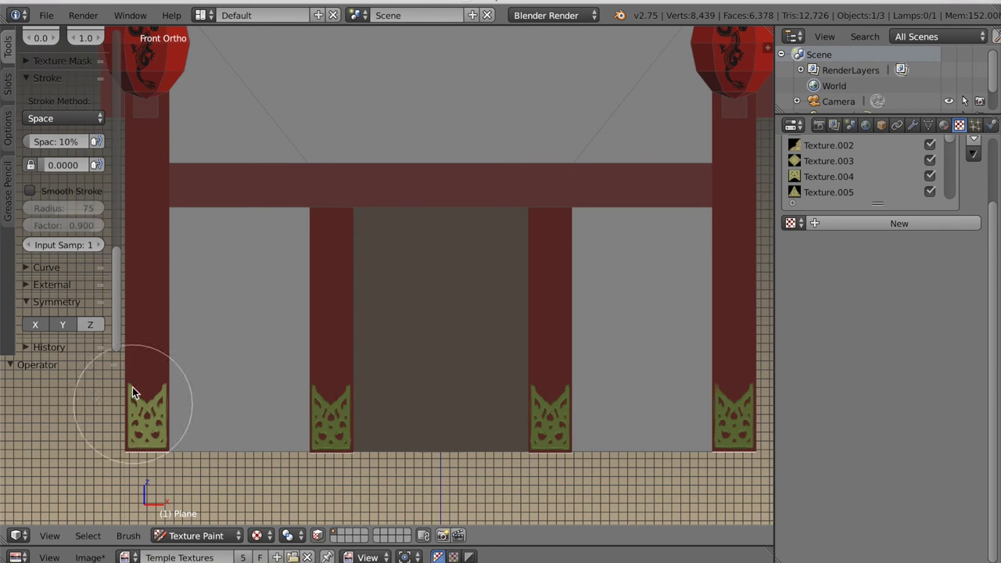
scroll(469, 446, down, 3)
middle_drag(540, 447, 567, 436)
Place the ornament stencil over the side face of the front corner pillar's base in the right view.
scroll(547, 434, up, 1)
key(KP_3)
scroll(261, 413, up, 5)
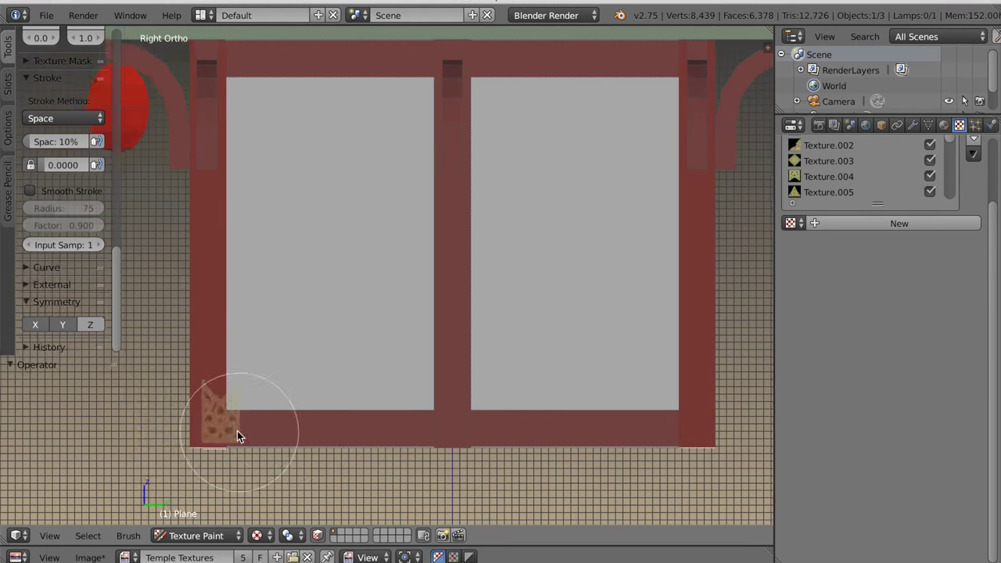
right_drag(237, 431, 226, 431)
scroll(298, 423, up, 1)
scroll(303, 422, down, 1)
mouse_move(303, 422)
middle_down()
mouse_move(297, 443)
mouse_move(313, 445)
middle_up()
key(KP_3)
scroll(293, 454, up, 1)
scroll(296, 454, up, 1)
Try to paint the ornament onto the side face of the corner pillar's base, and undo the stroke.
drag(223, 434, 208, 416)
scroll(292, 445, down, 6)
middle_drag(293, 445, 341, 452)
key(ctrl+z)
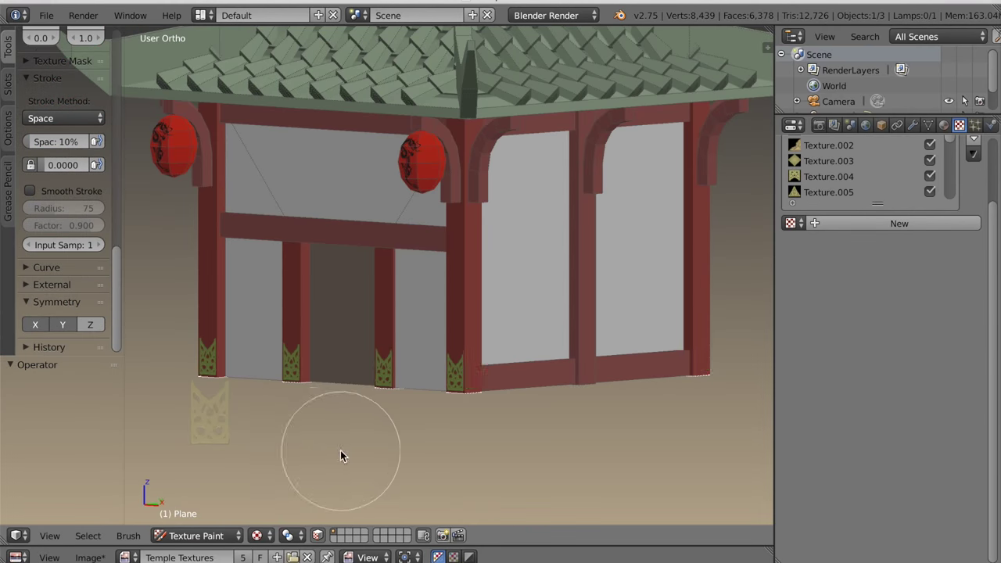
Paint the ornament onto the side faces of both corner pillars' bases in the right view.
key(KP_3)
scroll(306, 459, up, 6)
drag(224, 434, 208, 416)
scroll(227, 434, down, 4)
middle_drag(215, 434, 295, 461)
middle_drag(469, 465, 369, 479)
scroll(369, 479, up, 5)
key(KP_3)
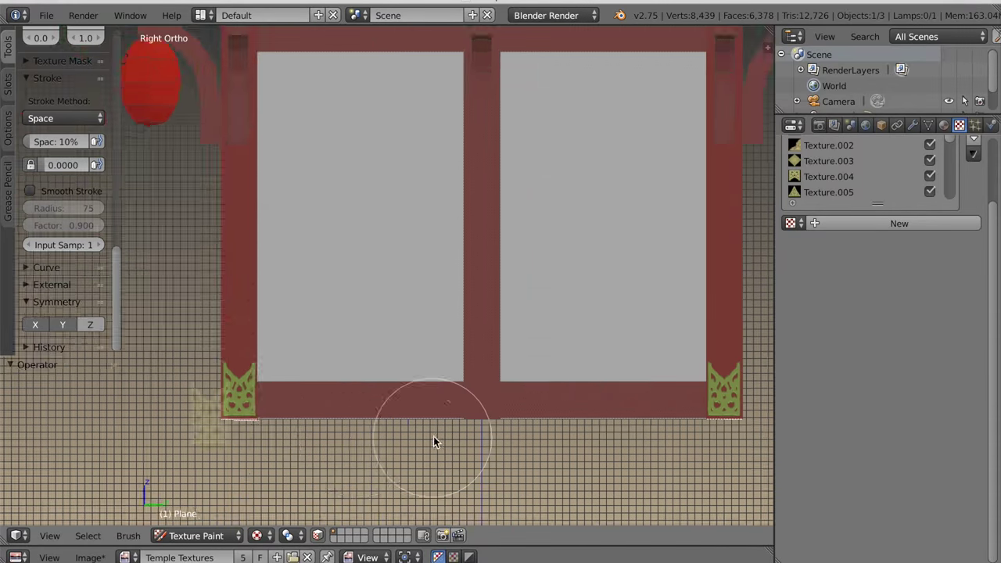
Select the linked faces of the side wall's middle pillar and stencil the ornament onto its base.
shift+middle_drag(445, 456, 245, 467)
right_drag(246, 467, 380, 447)
scroll(380, 448, down, 1)
shift+middle_drag(380, 447, 419, 381)
right_drag(391, 490, 416, 456)
key(l)
scroll(441, 356, down, 4)
middle_drag(441, 356, 469, 371)
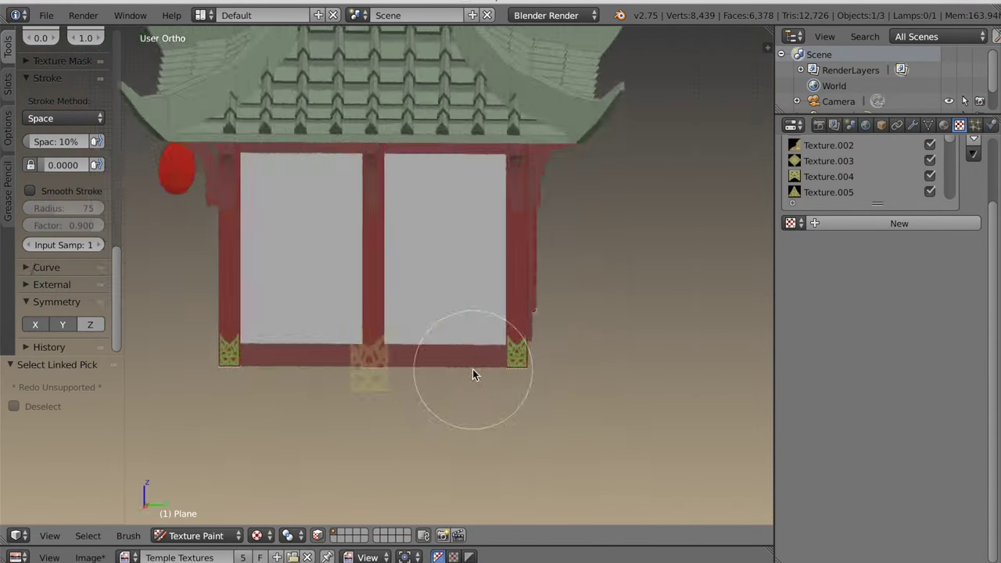
key(KP_3)
scroll(386, 398, up, 4)
scroll(380, 351, down, 4)
Select the linked faces of the back wall's middle pillar and paint the ornament onto its base.
middle_drag(380, 352, 277, 415)
scroll(352, 420, up, 4)
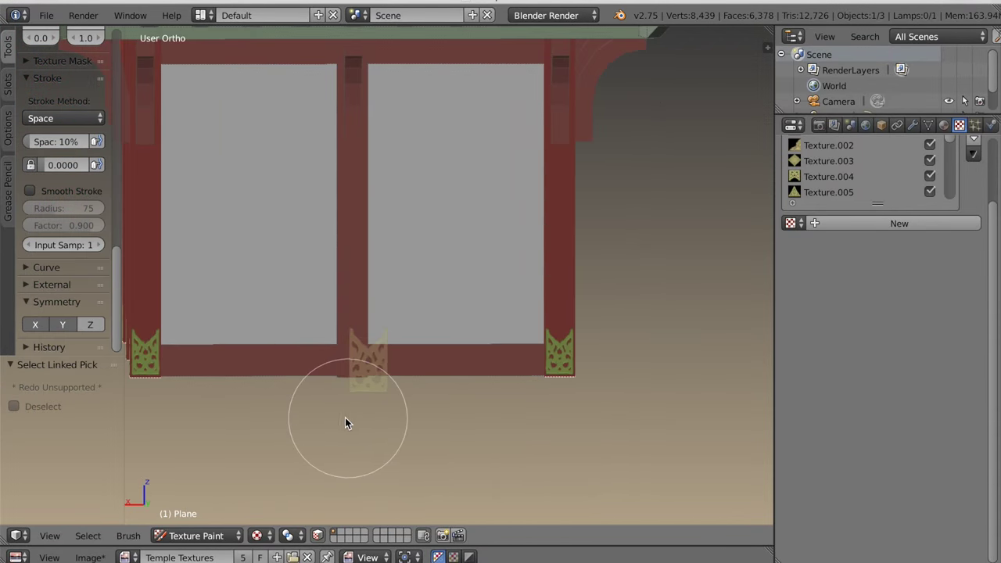
key(ctrl+KP_1)
scroll(366, 389, up, 2)
right_drag(367, 392, 330, 386)
key(l)
drag(331, 358, 338, 359)
Clear the face selection and limit the painting symmetry to the X axis.
scroll(337, 360, down, 6)
mouse_move(338, 360)
middle_down()
mouse_move(365, 395)
mouse_move(389, 390)
middle_up()
key(a)
scroll(406, 416, up, 5)
key(KP_1)
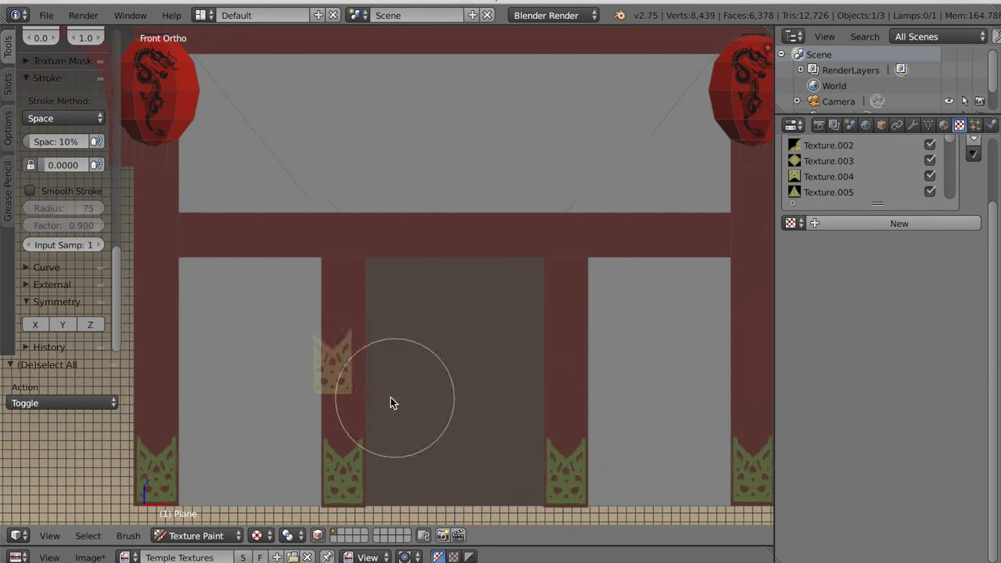
click(42, 329)
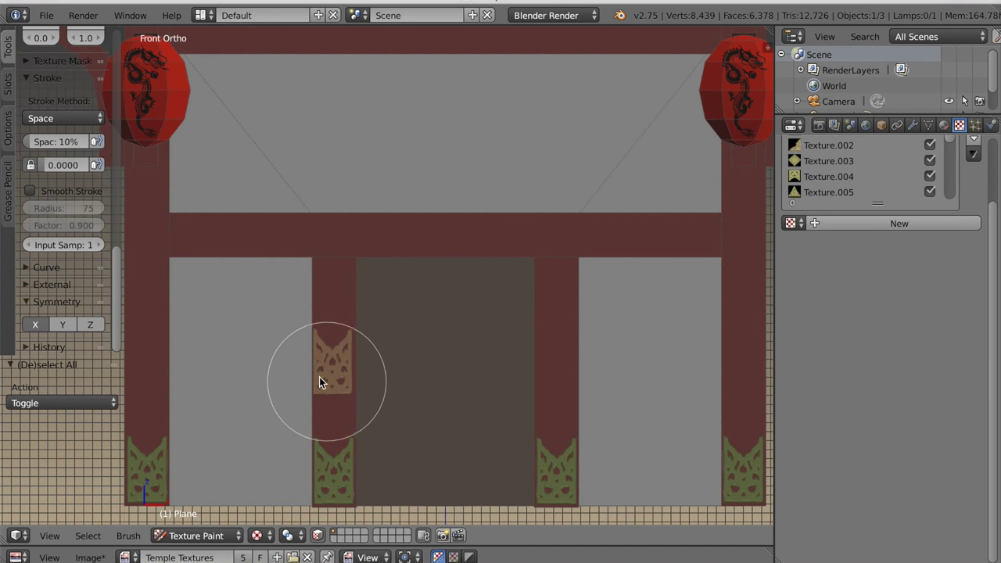
Set the stencil angle to 0° and place the ornament at the top of the left door post.
scroll(53, 180, up, 7)
double_click(66, 179)
text(0)
key(Return)
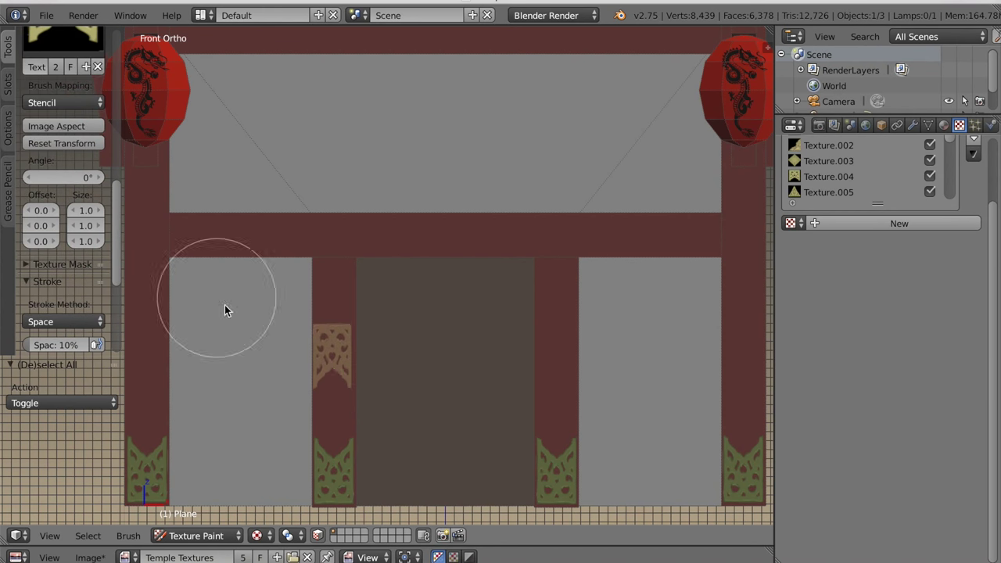
right_drag(333, 361, 334, 290)
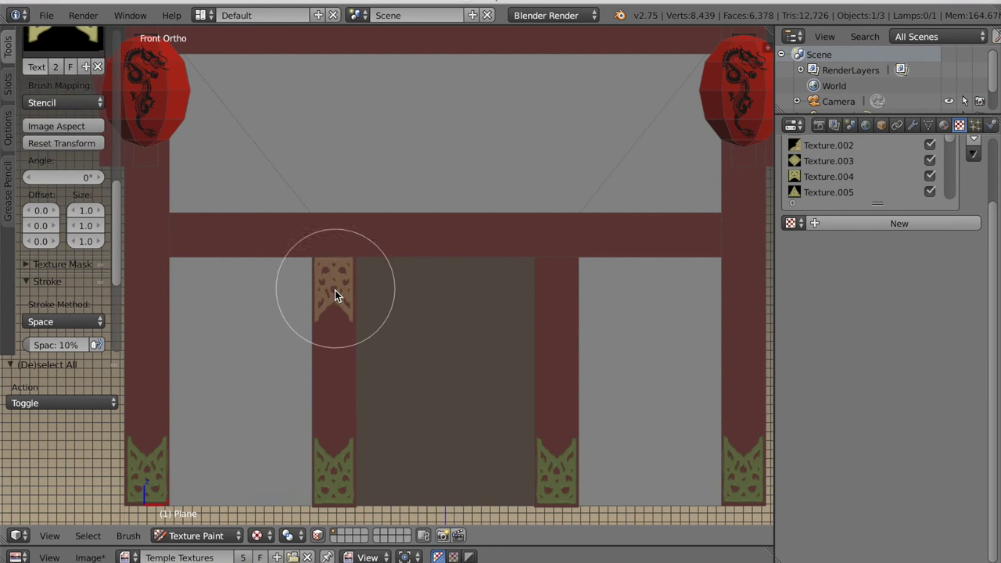
Select the linked faces of both door posts and paint the ornament onto their tops.
key(l)
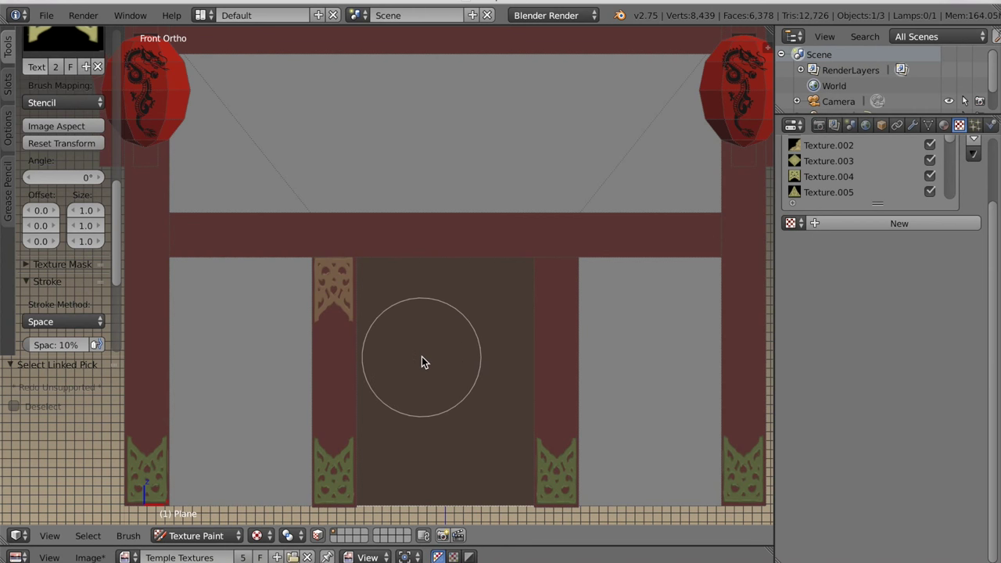
key(a)
key(l)
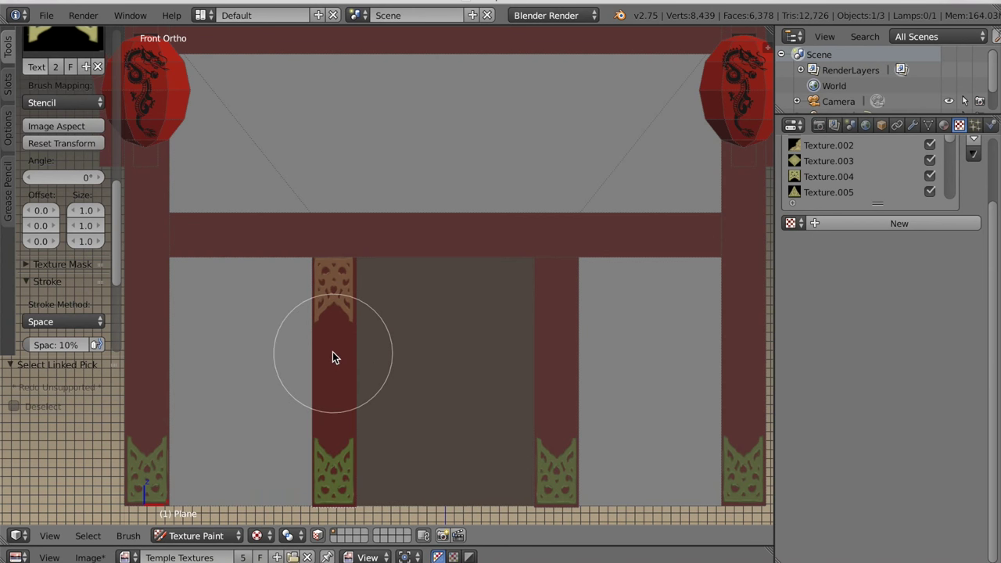
click(334, 311)
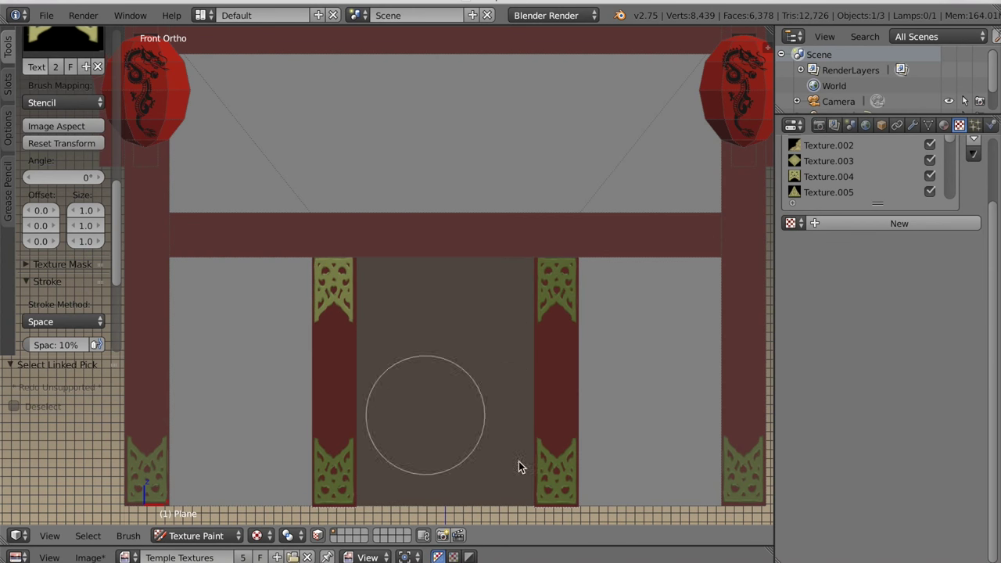
Add the outer front pillars to the face selection and move the stencil onto the left one.
scroll(602, 434, down, 1)
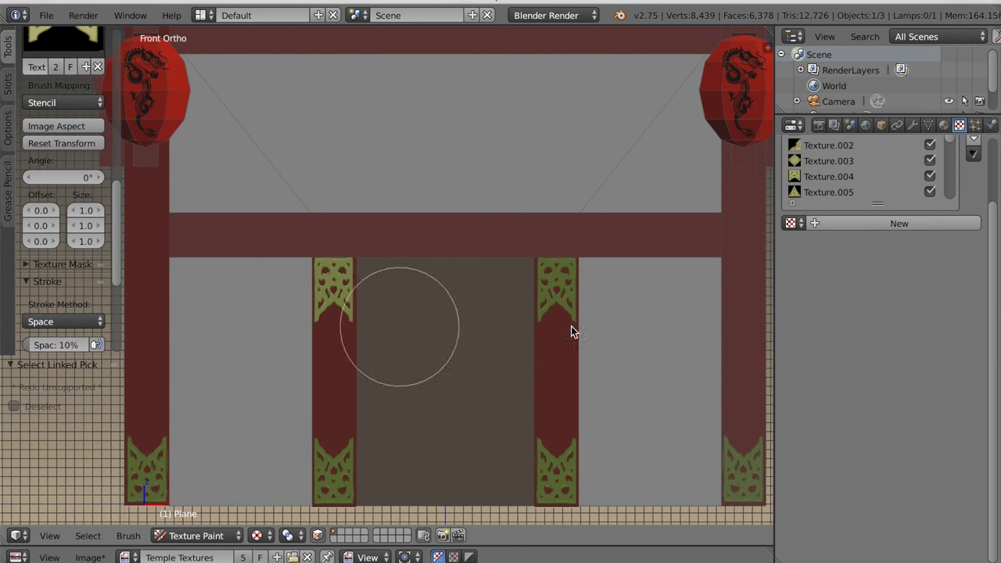
click(179, 231)
right_drag(179, 230, 138, 201)
middle_drag(500, 278, 403, 285)
Enable Y symmetry alongside X and paint the ornament onto the outer front pillars, level with the door posts' tops.
scroll(403, 284, down, 5)
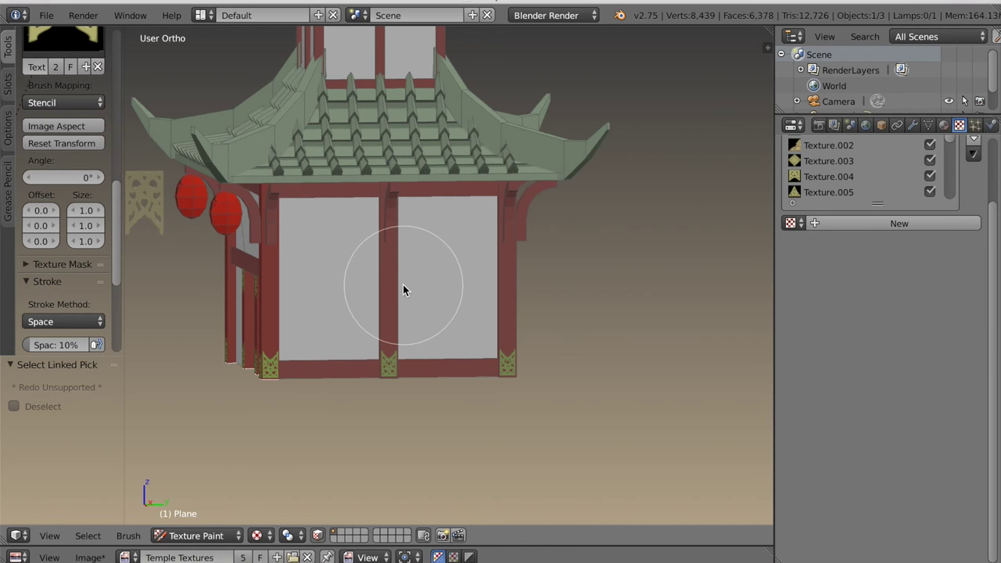
scroll(188, 284, up, 2)
middle_drag(520, 264, 618, 277)
scroll(521, 270, down, 2)
scroll(60, 351, down, 6)
scroll(284, 351, up, 2)
key(KP_1)
scroll(274, 350, up, 4)
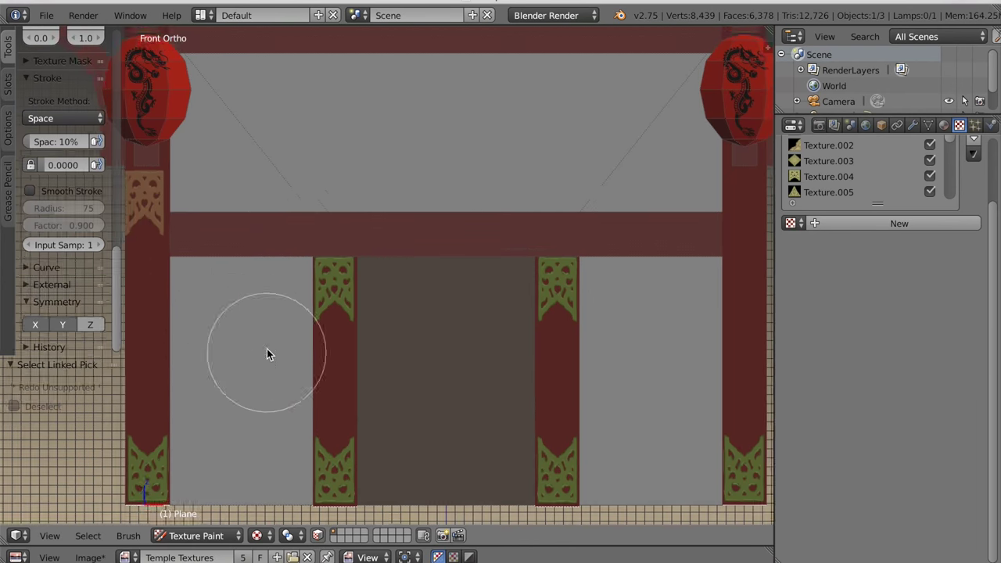
shift+middle_drag(266, 353, 288, 347)
right_drag(156, 223, 172, 295)
click(167, 273)
Try to paint the upper ornament onto the corner pillar's side face in the right view, and undo the stroke.
scroll(167, 272, down, 4)
middle_drag(532, 320, 241, 342)
key(KP_3)
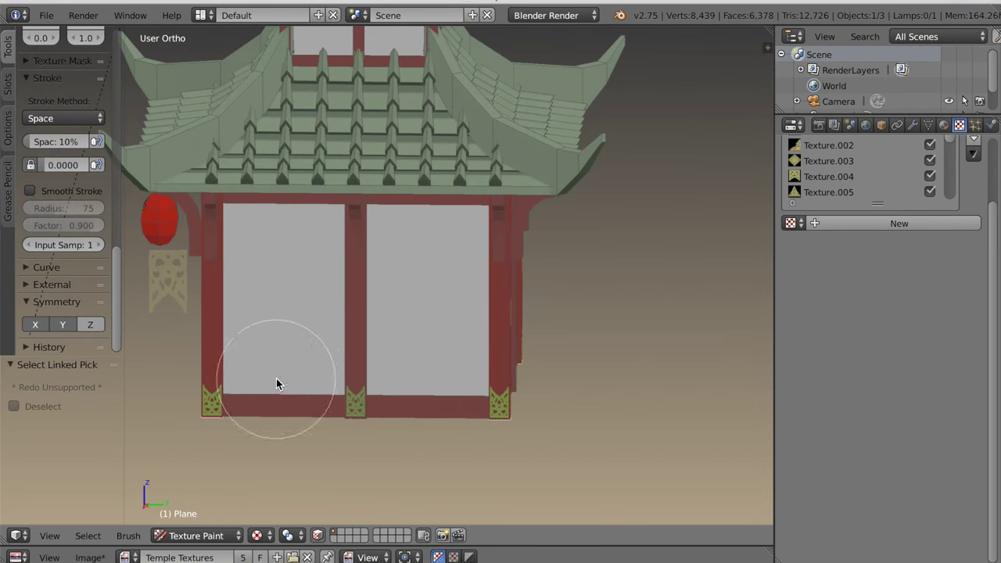
scroll(277, 382, up, 5)
scroll(162, 281, down, 4)
middle_drag(162, 281, 434, 404)
key(KP_3)
scroll(184, 307, up, 3)
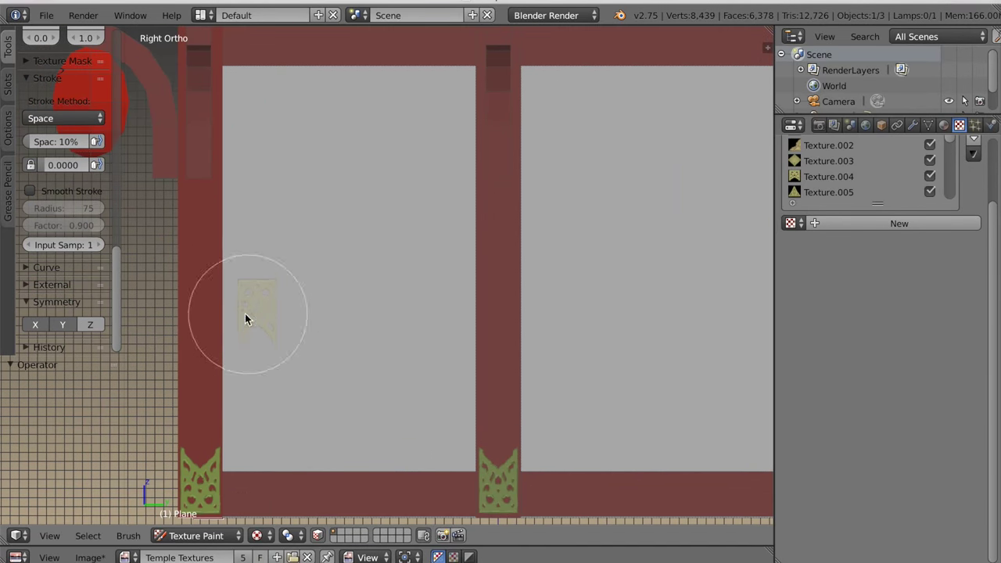
click(200, 314)
scroll(201, 313, down, 6)
middle_drag(201, 314, 262, 420)
scroll(262, 420, up, 6)
key(KP_3)
key(ctrl+z)
Realign the stencil and paint the upper ornament onto the corner pillar's side face and the side wall's middle pillar.
right_drag(201, 311, 204, 303)
click(203, 307)
key(l)
scroll(502, 226, down, 3)
middle_drag(502, 226, 415, 412)
scroll(411, 410, up, 3)
key(KP_3)
right_drag(495, 294, 467, 305)
click(467, 305)
Clear the face selection and select the linked faces of the upper and lower front beams.
scroll(427, 435, up, 3)
middle_drag(428, 435, 351, 462)
scroll(351, 462, down, 6)
key(a)
key(KP_1)
scroll(337, 434, up, 1)
key(l)
key(l)
scroll(329, 159, down, 1)
Switch the brush texture to the triangular ornament, fit the stencil to the image aspect and place it on the lower front beam's left end.
mouse_move(328, 159)
middle_down()
mouse_move(380, 377)
mouse_move(359, 454)
middle_up()
key(KP_1)
scroll(325, 431, up, 1)
scroll(37, 127, up, 5)
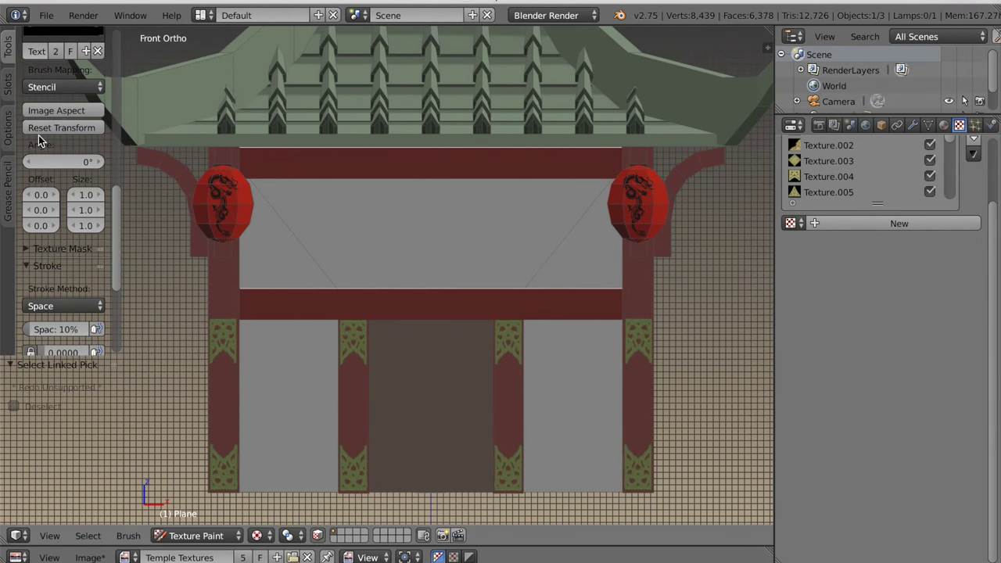
click(63, 71)
click(362, 159)
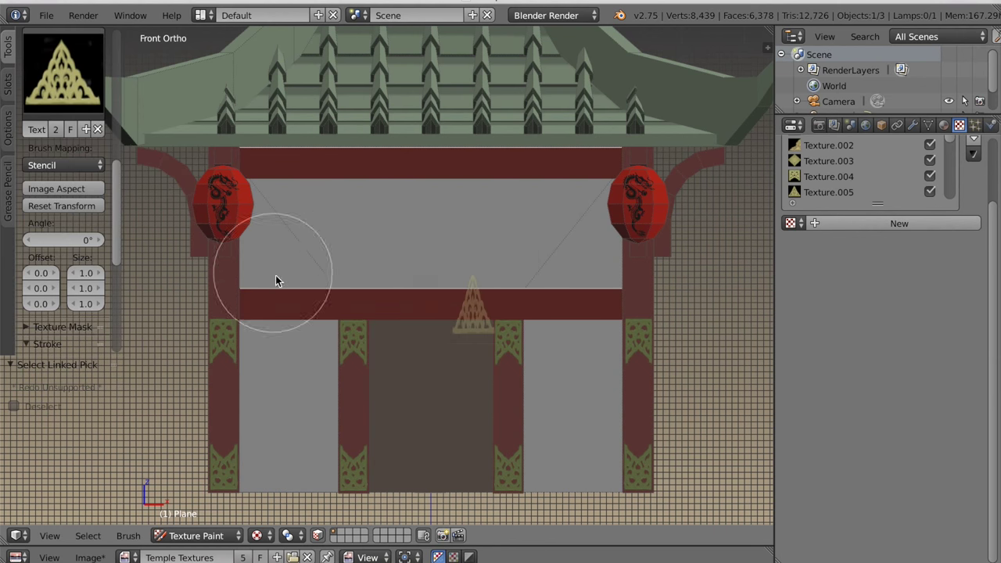
scroll(414, 331, up, 1)
click(56, 188)
mouse_move(338, 297)
right_down()
mouse_move(380, 314)
mouse_move(230, 319)
mouse_move(237, 317)
right_up()
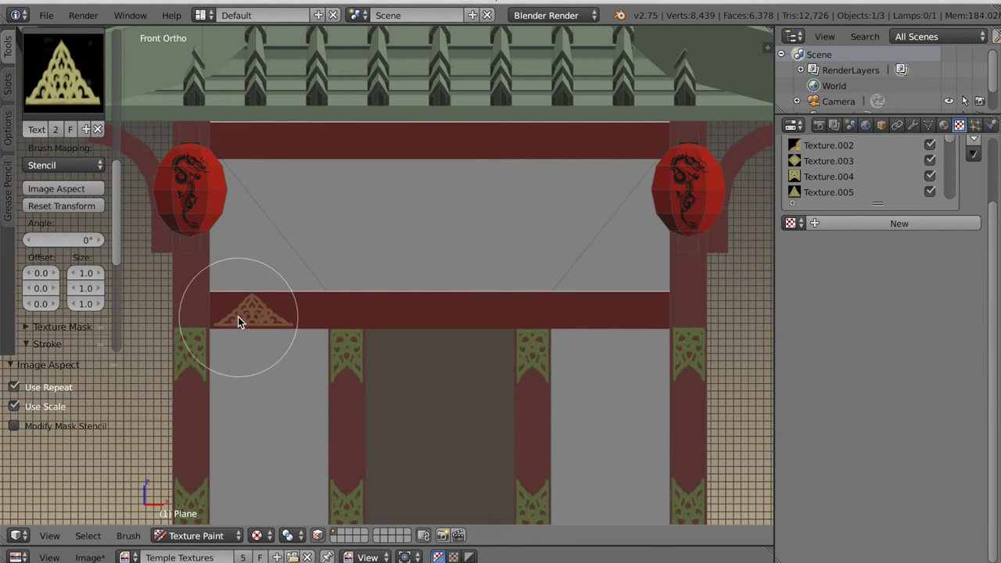
Paint the triangular ornament onto the outer ends of the lower and upper front beams.
drag(213, 318, 285, 323)
right_drag(247, 318, 251, 148)
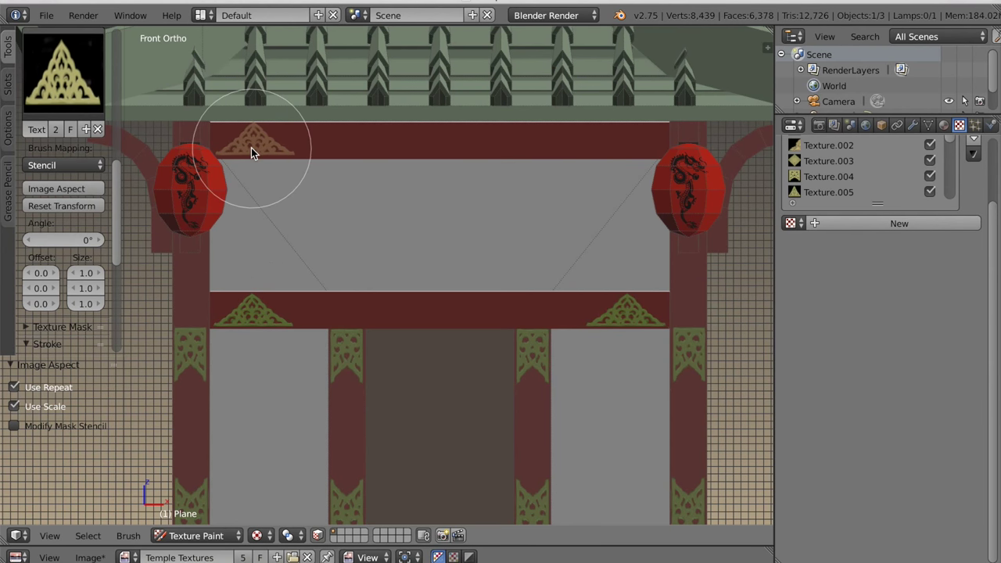
mouse_move(251, 148)
mouse_down()
mouse_move(239, 149)
mouse_move(273, 155)
mouse_move(276, 188)
mouse_up()
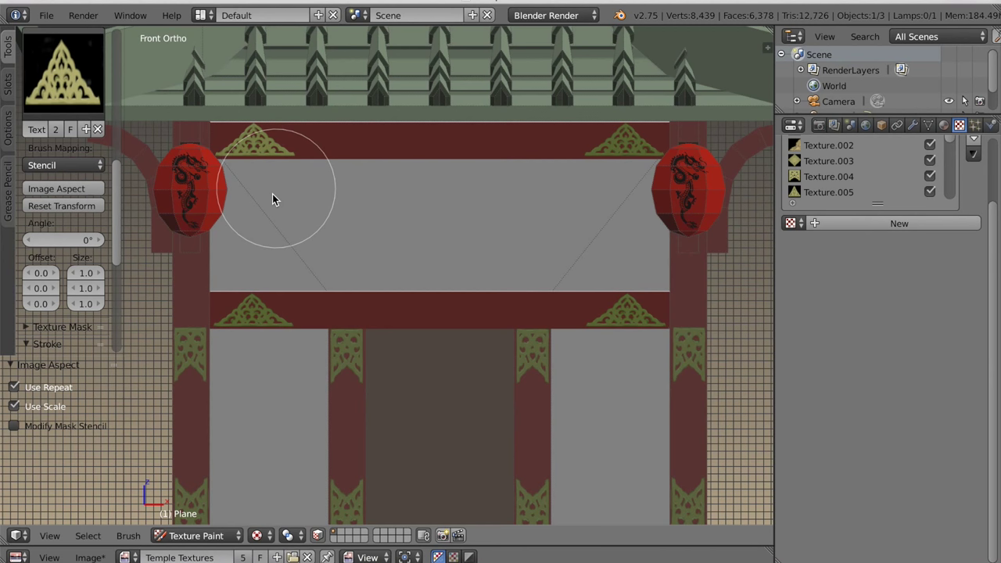
Paint a second pair of triangular ornaments onto each front beam, in line with the door posts.
mouse_move(258, 146)
right_down()
mouse_move(290, 183)
mouse_move(350, 311)
right_up()
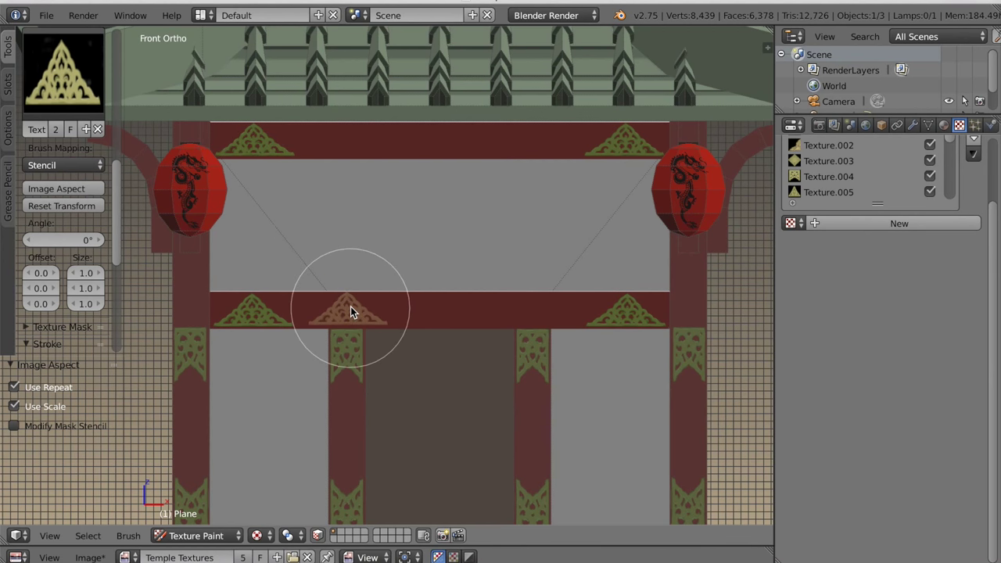
drag(328, 318, 357, 320)
mouse_move(357, 320)
right_down()
mouse_move(338, 143)
mouse_move(345, 151)
right_up()
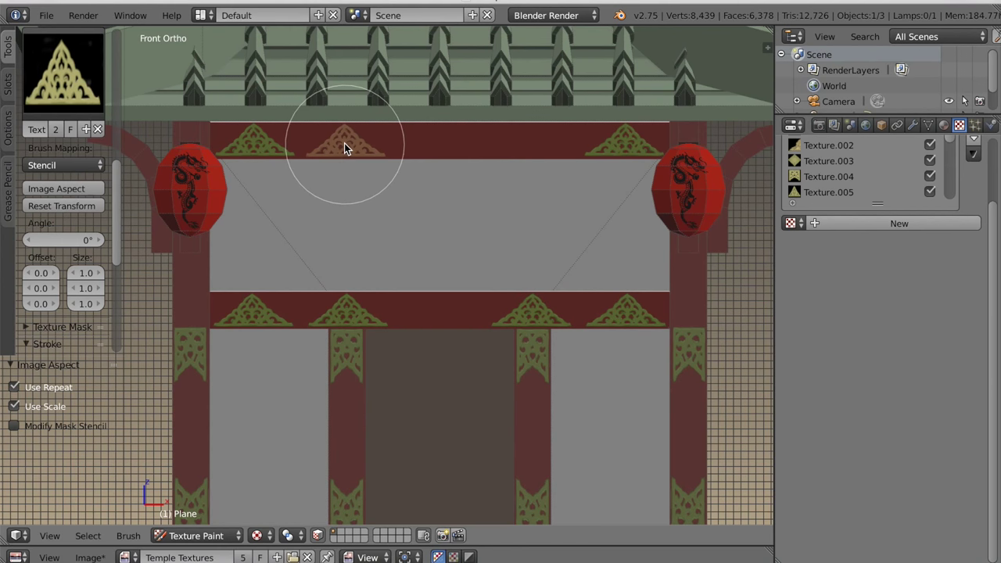
drag(346, 146, 329, 147)
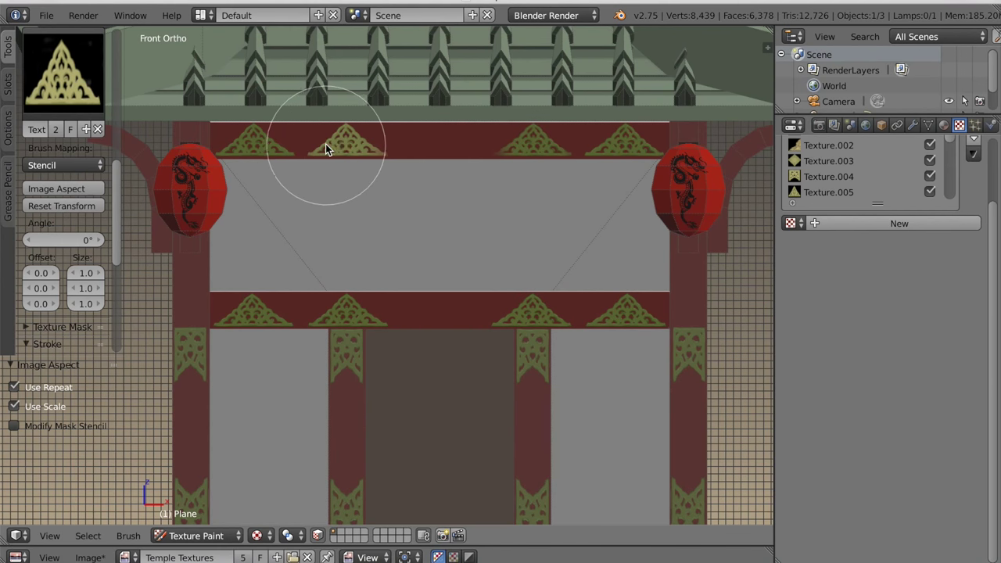
Replace the face selection with the linked faces of the upper and lower side beams.
scroll(468, 380, down, 5)
middle_drag(467, 380, 560, 383)
scroll(425, 395, up, 3)
key(a)
key(l)
middle_drag(328, 391, 168, 387)
key(l)
key(l)
key(KP_3)
scroll(351, 454, up, 3)
Paint two mirrored pairs of triangular ornaments along the lower side beam.
right_drag(346, 149, 302, 421)
drag(302, 422, 296, 431)
right_drag(295, 430, 391, 429)
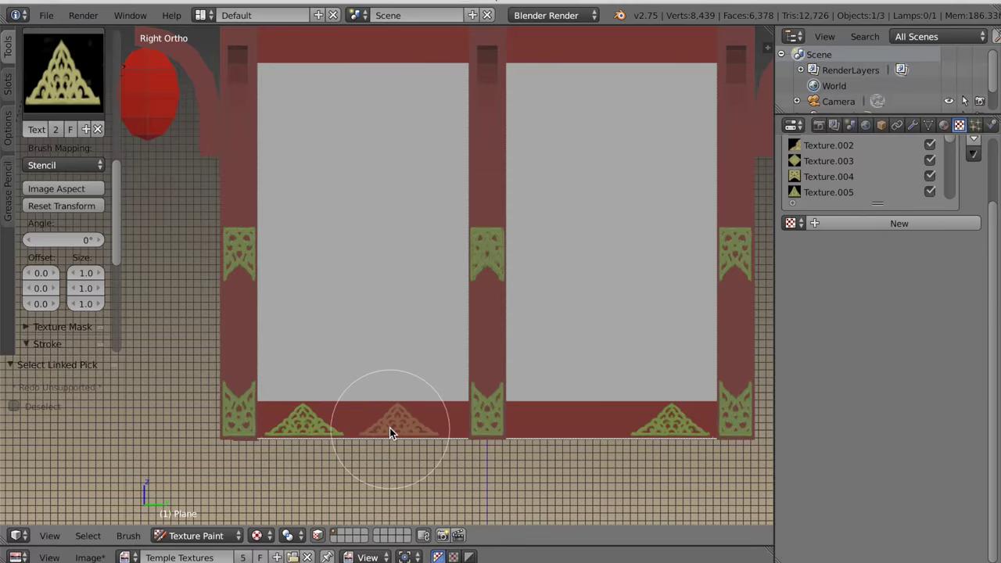
drag(391, 429, 396, 432)
Paint two mirrored pairs of triangular ornaments along the upper side beam.
shift+middle_drag(393, 397, 397, 436)
right_drag(397, 385, 403, 47)
drag(404, 81, 405, 89)
right_drag(405, 89, 309, 90)
drag(309, 89, 312, 92)
Clear the face selection and select the linked faces of the lower beam on the temple's back.
key(a)
scroll(309, 235, down, 6)
mouse_move(168, 399)
middle_down()
mouse_move(317, 406)
mouse_move(365, 505)
mouse_move(398, 300)
middle_up()
scroll(463, 352, up, 3)
middle_drag(464, 352, 394, 361)
scroll(394, 361, down, 2)
middle_drag(250, 336, 535, 324)
key(ctrl+KP_3)
key(ctrl+KP_1)
key(l)
scroll(221, 468, up, 3)
Stencil the triangular ornaments along the lower back beam.
right_drag(311, 83, 190, 469)
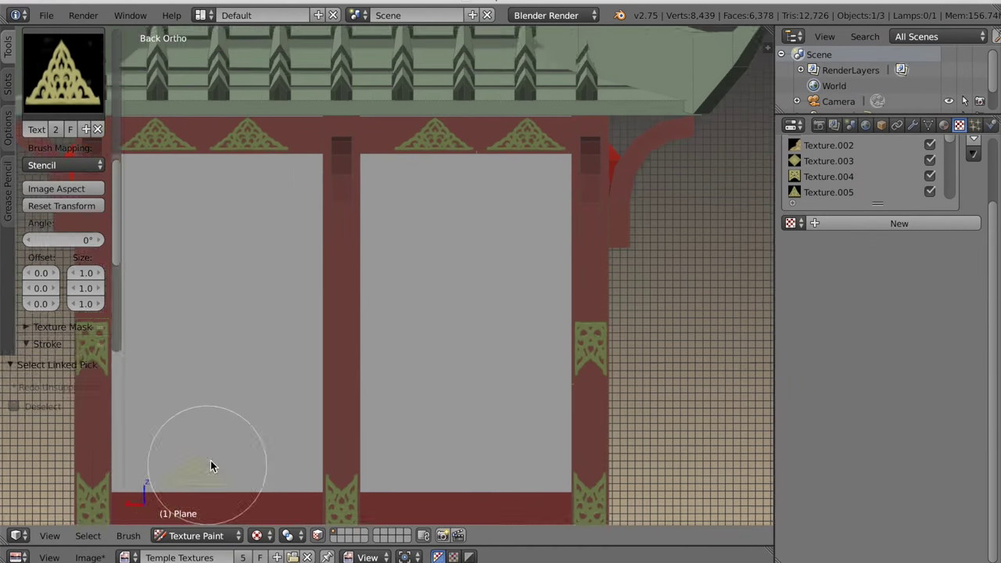
shift+middle_drag(211, 461, 242, 425)
drag(196, 466, 219, 474)
right_drag(219, 474, 319, 475)
Switch the brush texture to the diamond-shaped ornament.
scroll(340, 477, down, 8)
mouse_move(329, 426)
middle_down()
mouse_move(476, 403)
mouse_move(454, 400)
middle_up()
scroll(454, 401, up, 2)
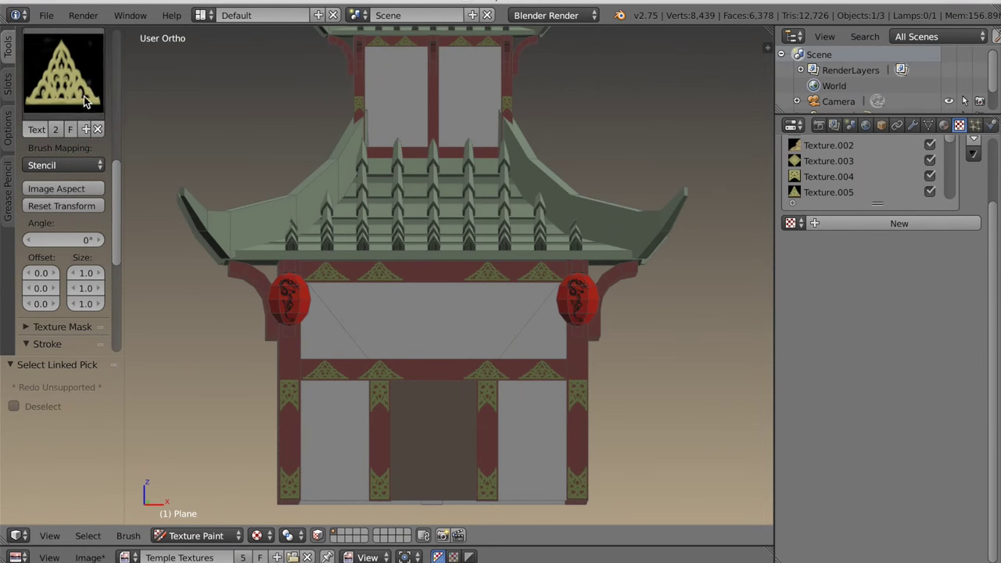
click(82, 95)
click(234, 160)
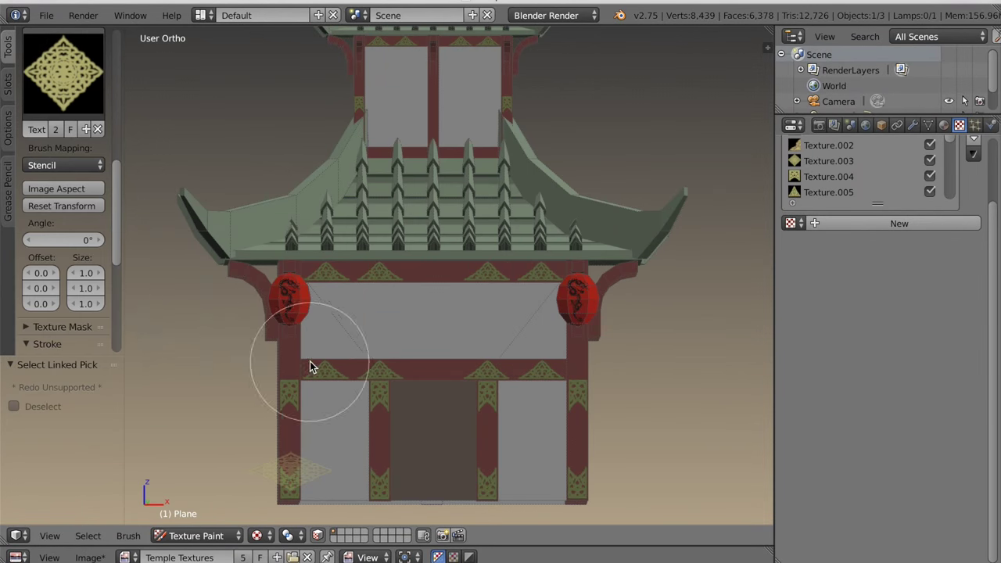
Match the diamond stencil to its image aspect ratio and shrink it to fit the outer front pillar.
click(88, 94)
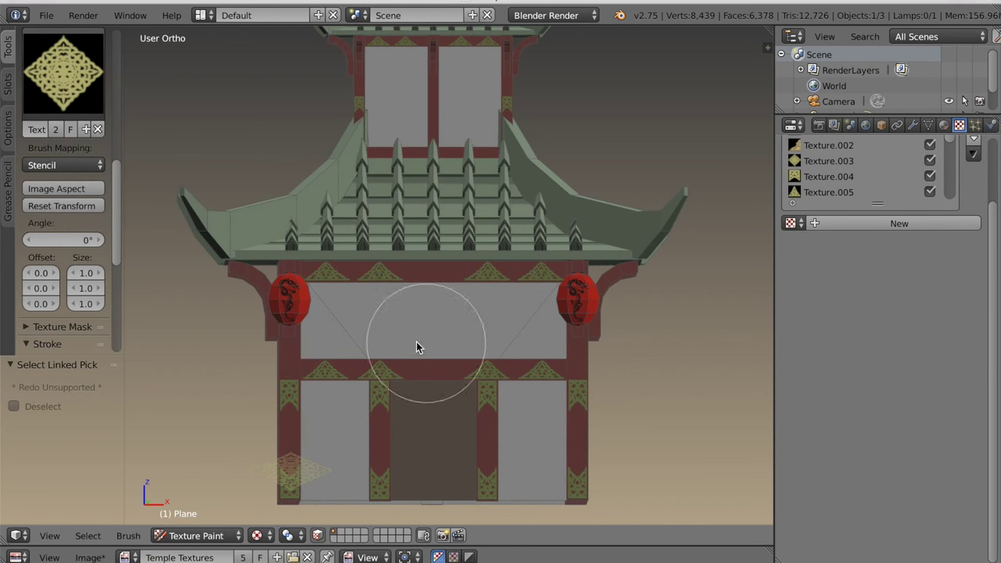
click(57, 189)
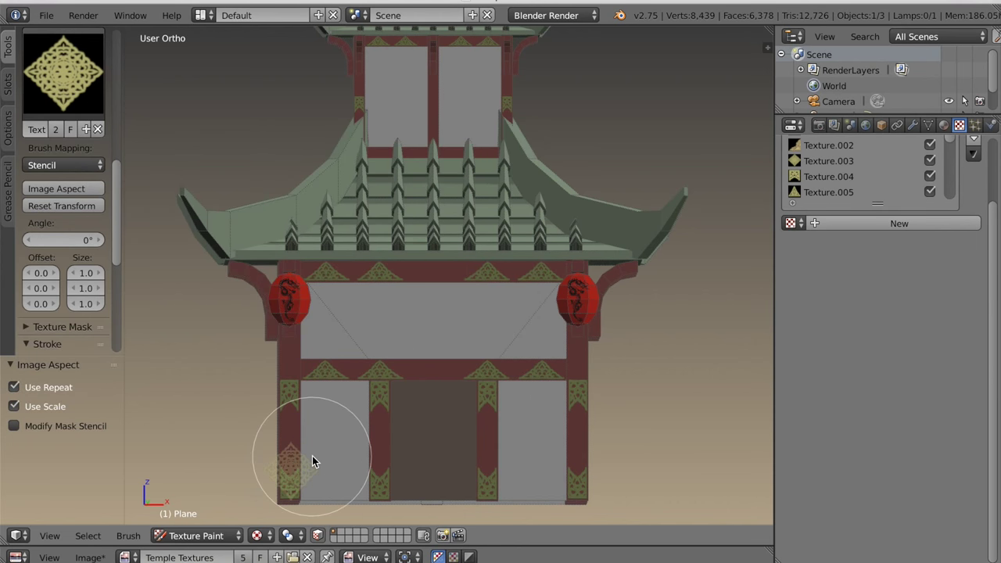
key(KP_1)
shift+middle_drag(328, 465, 328, 443)
scroll(38, 322, down, 6)
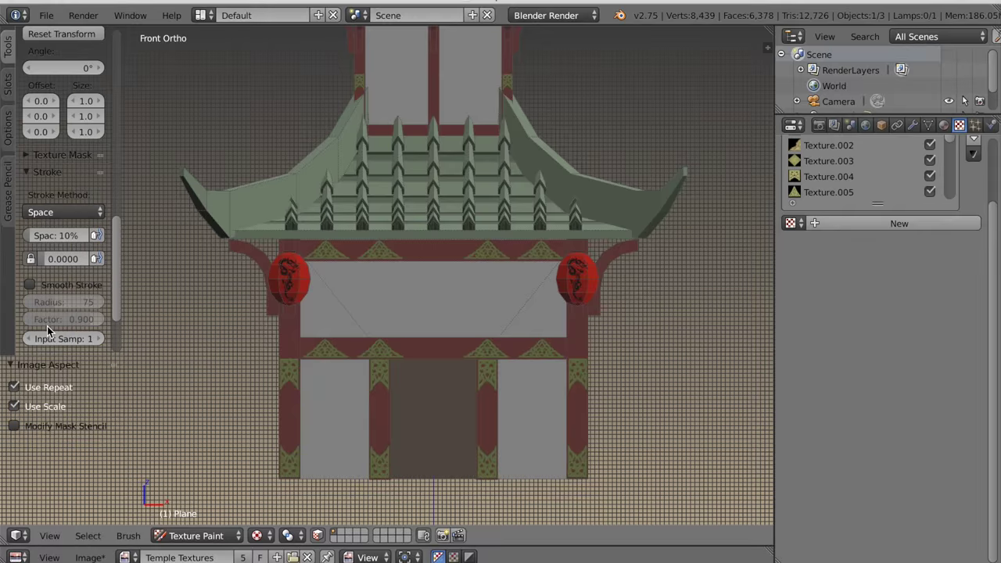
scroll(47, 332, down, 3)
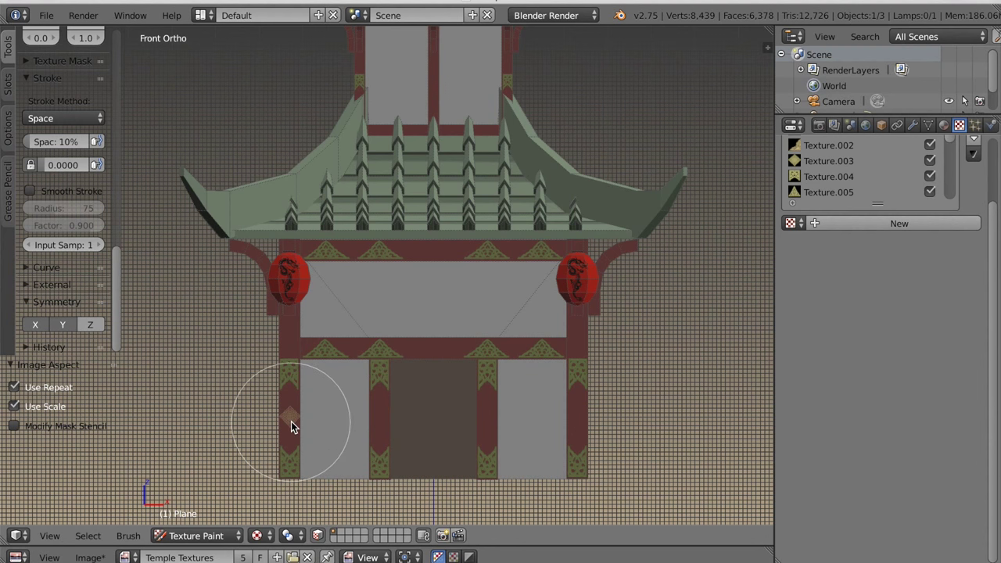
Clear the face selection and select the linked faces of the lower storey's pillars.
key(a)
key(shift+l)
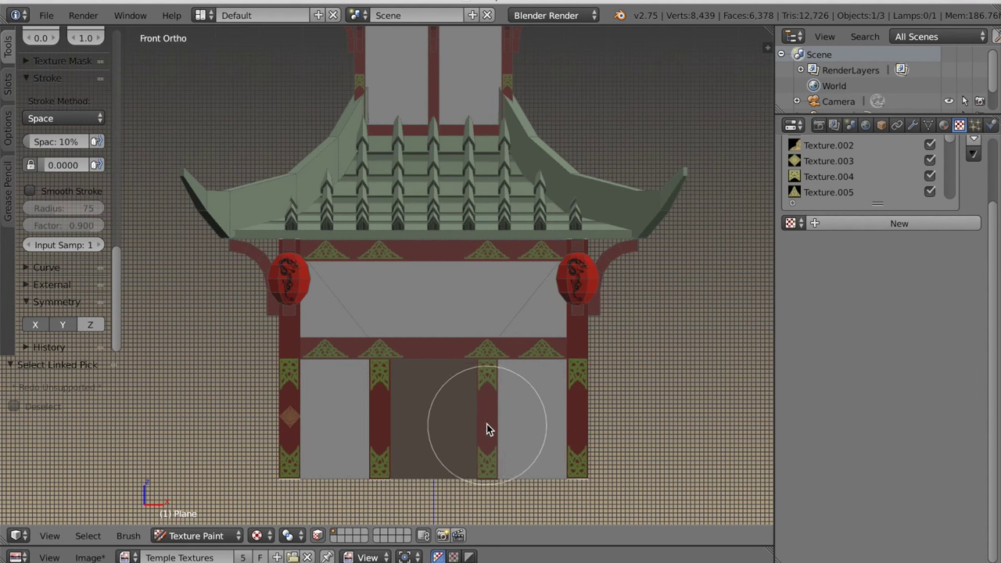
key(l)
mouse_move(527, 375)
middle_down()
mouse_move(451, 393)
mouse_move(400, 346)
middle_up()
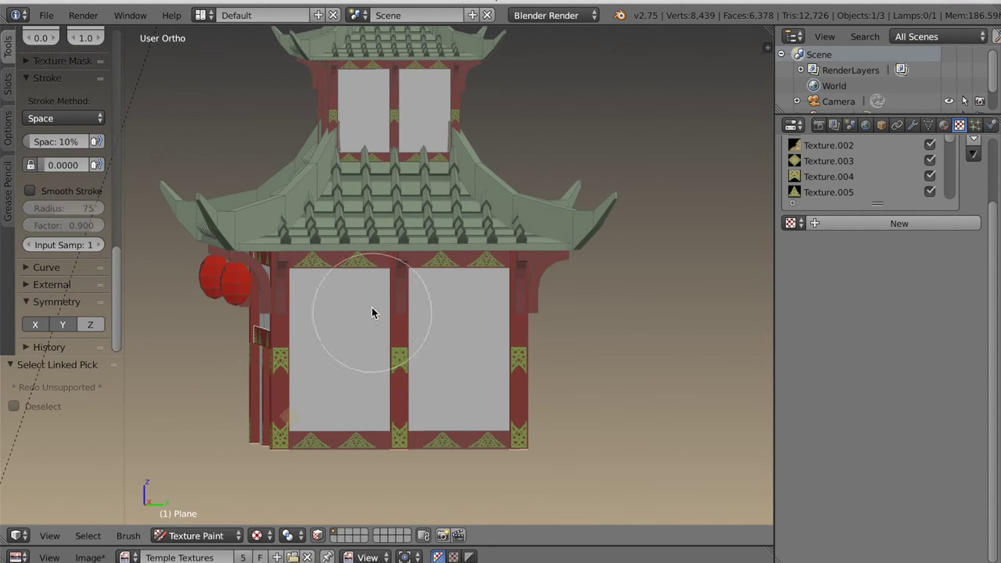
middle_drag(482, 407, 389, 408)
mouse_move(516, 398)
middle_down()
mouse_move(445, 402)
mouse_move(485, 429)
middle_up()
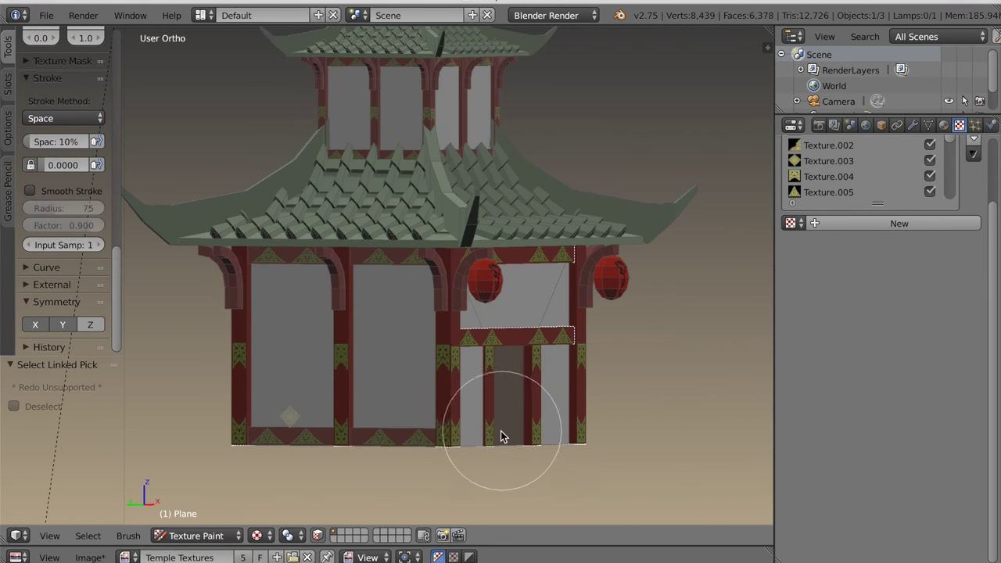
Stencil a diamond midway between the ornaments on the outer and inner front pillars.
key(KP_1)
scroll(339, 467, up, 2)
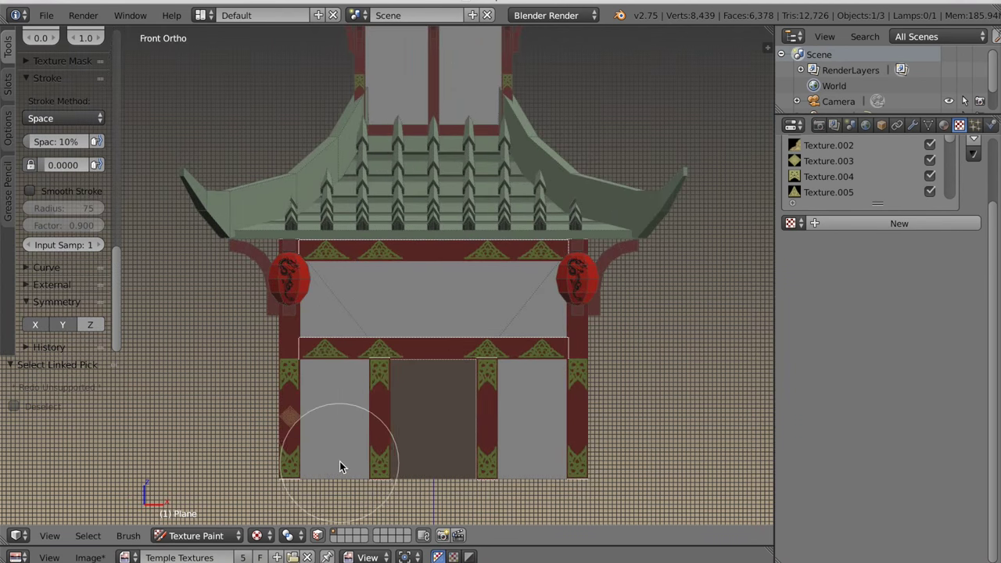
click(295, 425)
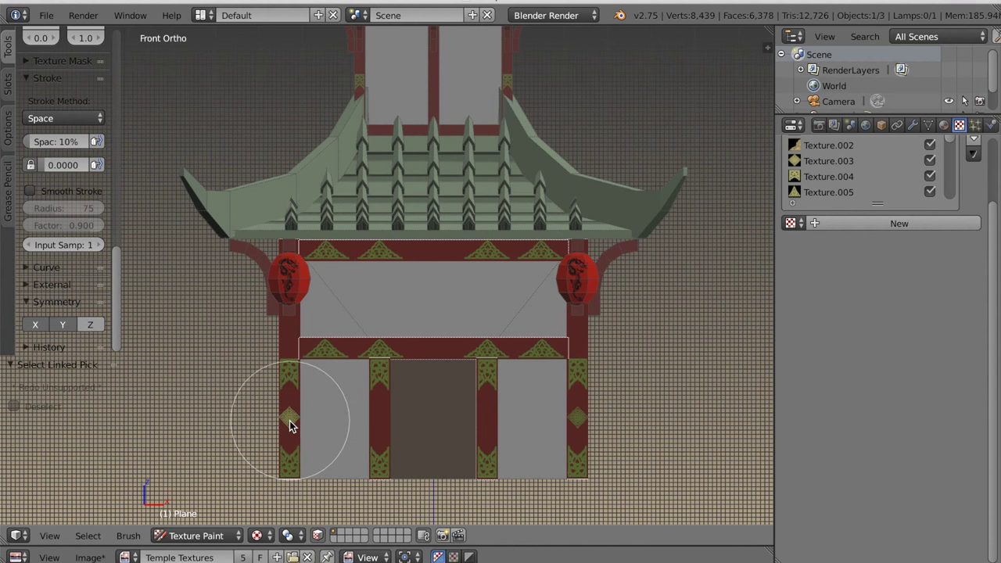
click(381, 425)
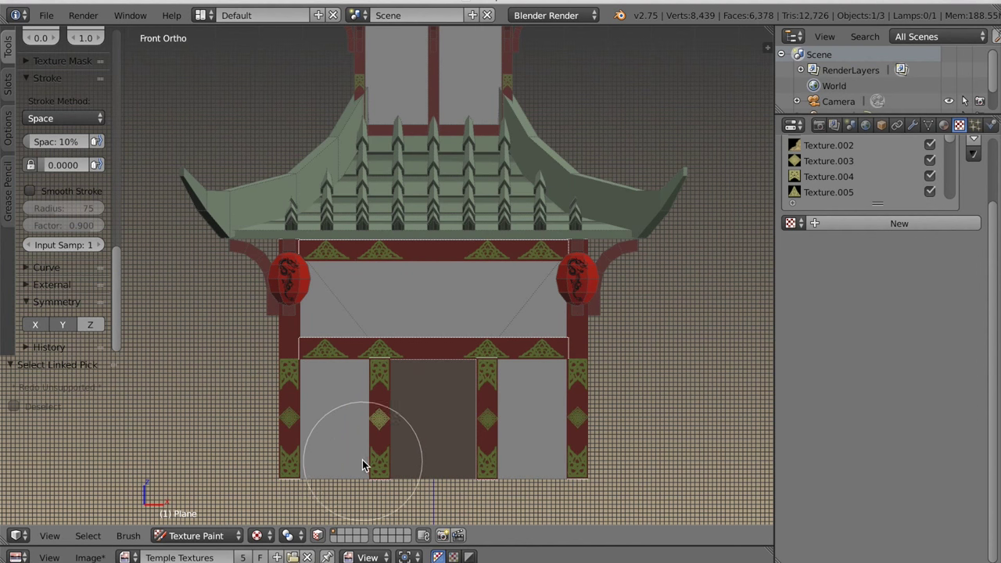
Stencil diamonds between the ornaments on the middle and corner pillars of the temple's right side.
key(KP_3)
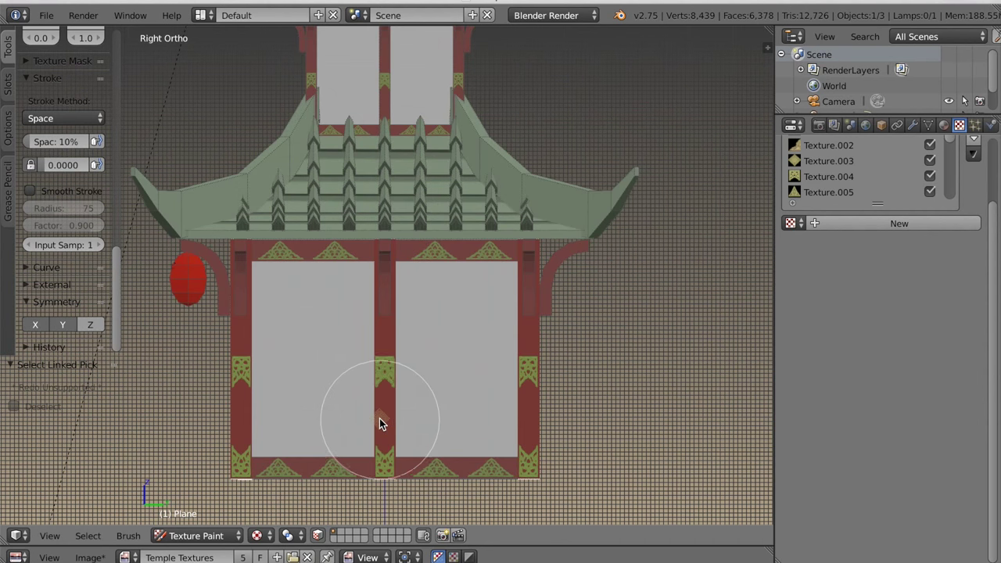
click(386, 415)
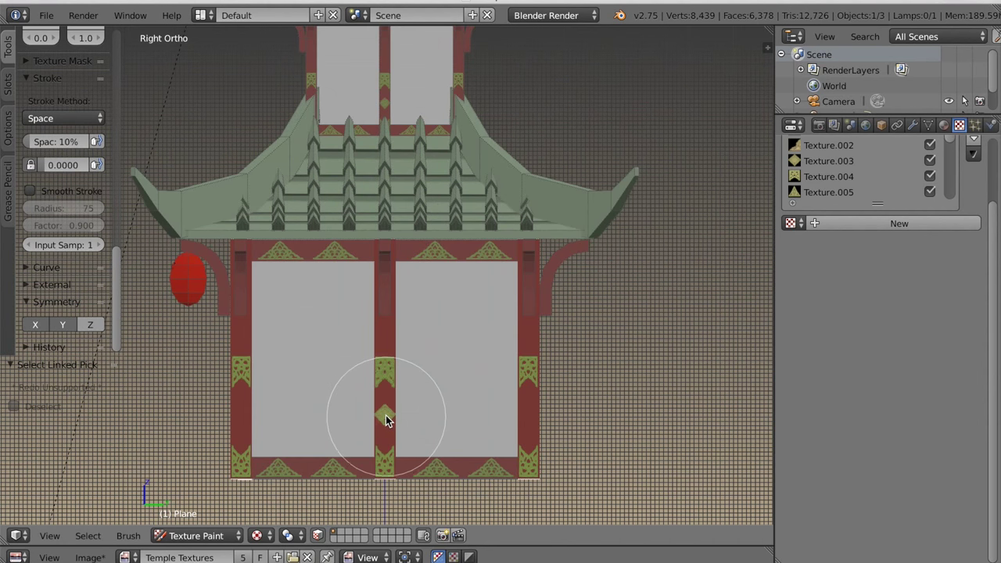
click(240, 422)
click(385, 343)
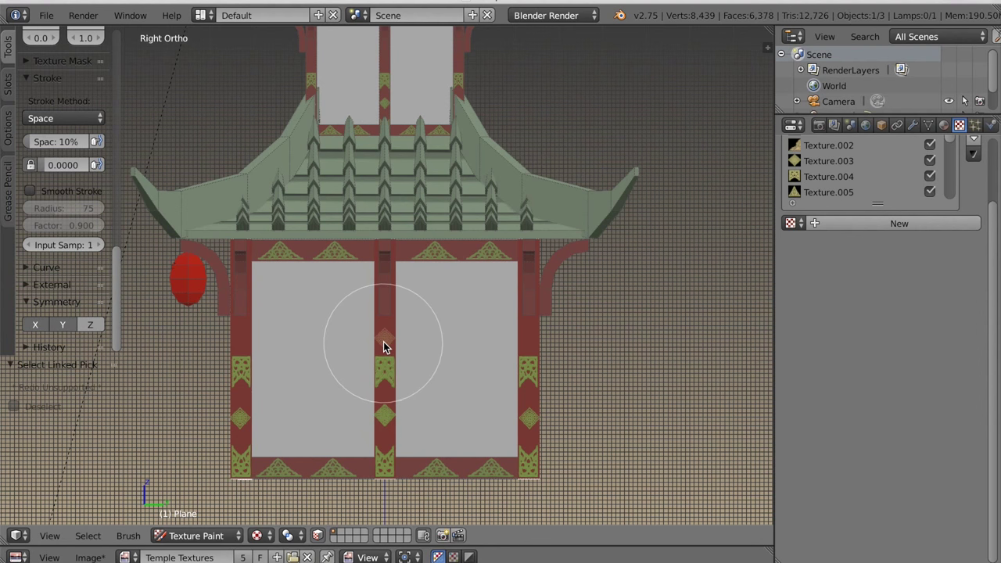
click(383, 342)
Select only the linked faces of the middle pillar on the temple's back and stencil a diamond onto it.
scroll(505, 436, down, 2)
middle_drag(511, 438, 417, 443)
key(ctrl+i)
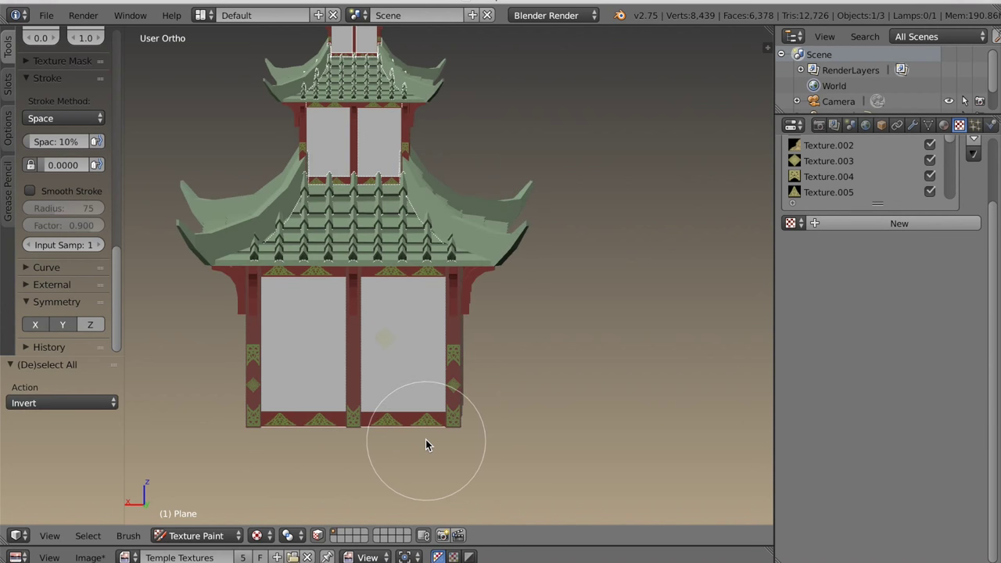
key(a)
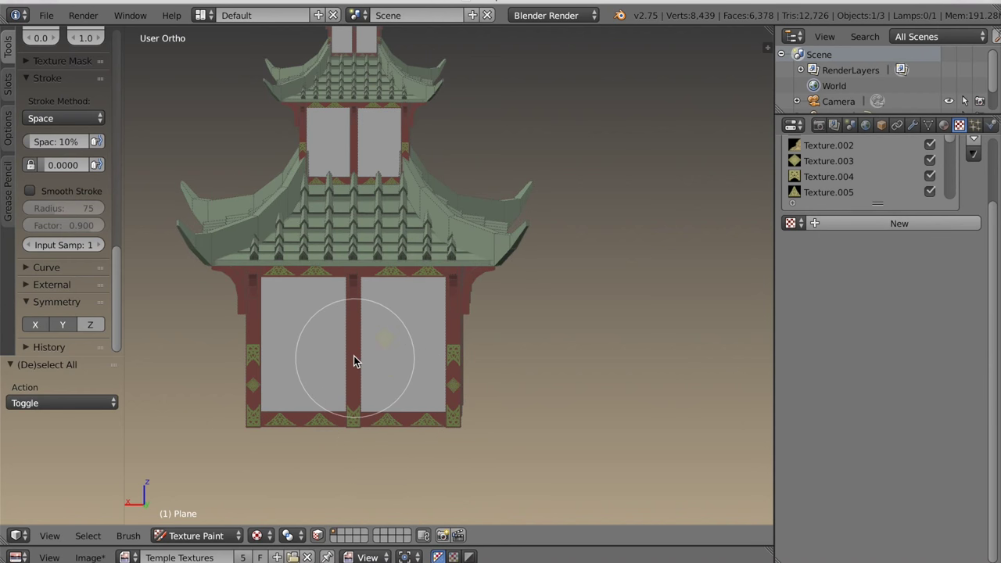
key(l)
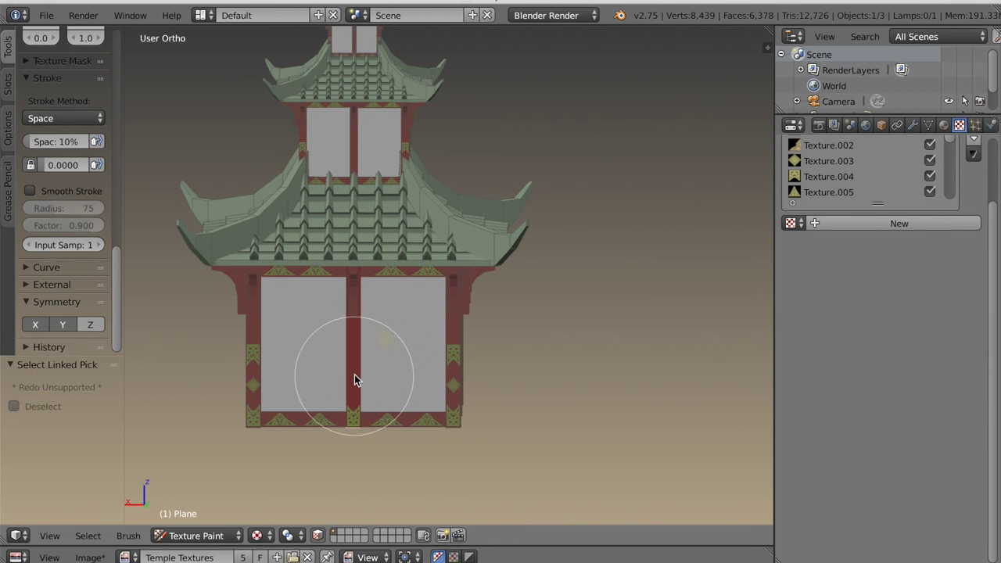
key(ctrl+KP_1)
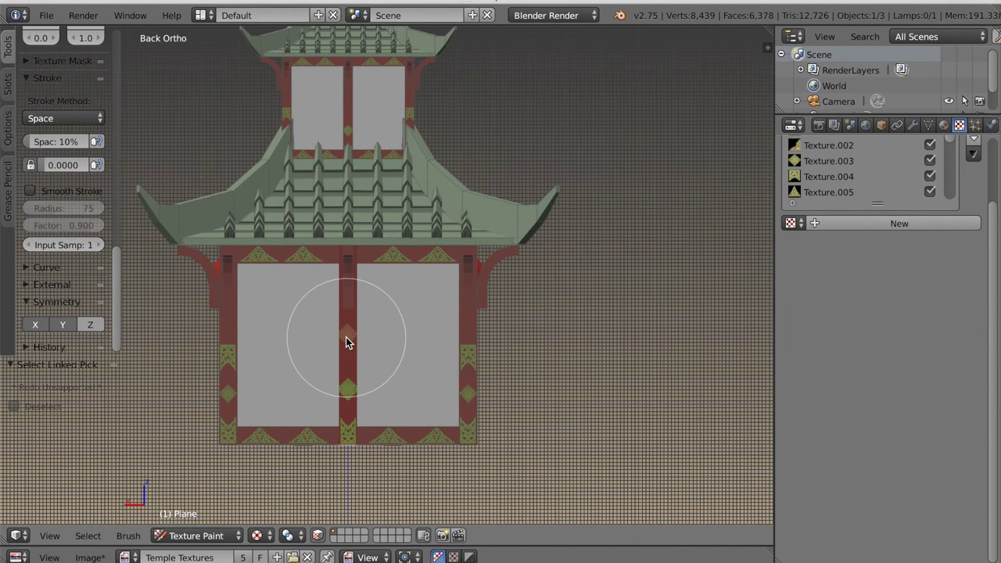
Clear the face selection and select the linked faces of the upper and lower front beams.
scroll(505, 440, down, 3)
middle_drag(505, 440, 474, 474)
scroll(474, 474, up, 2)
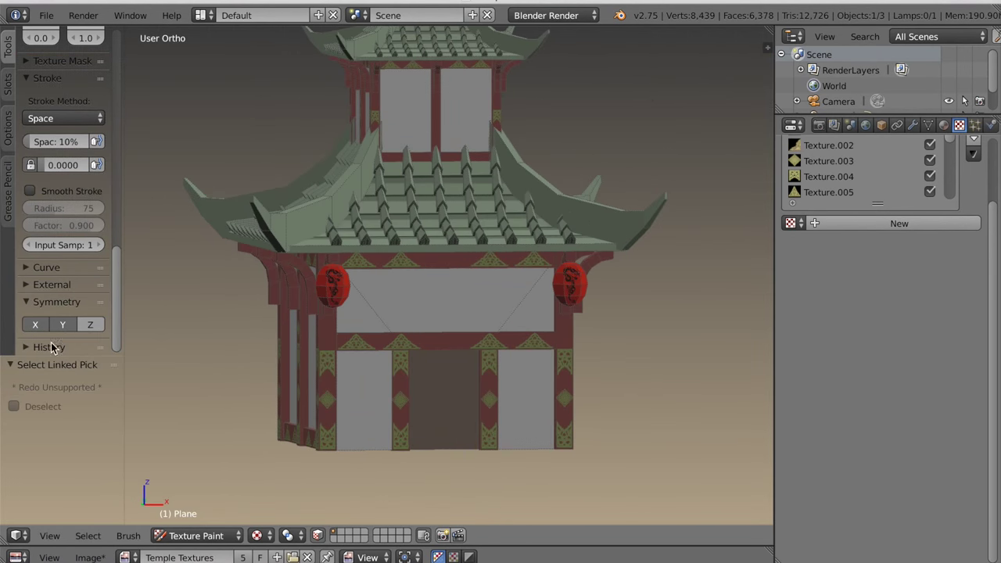
key(KP_1)
scroll(465, 429, up, 2)
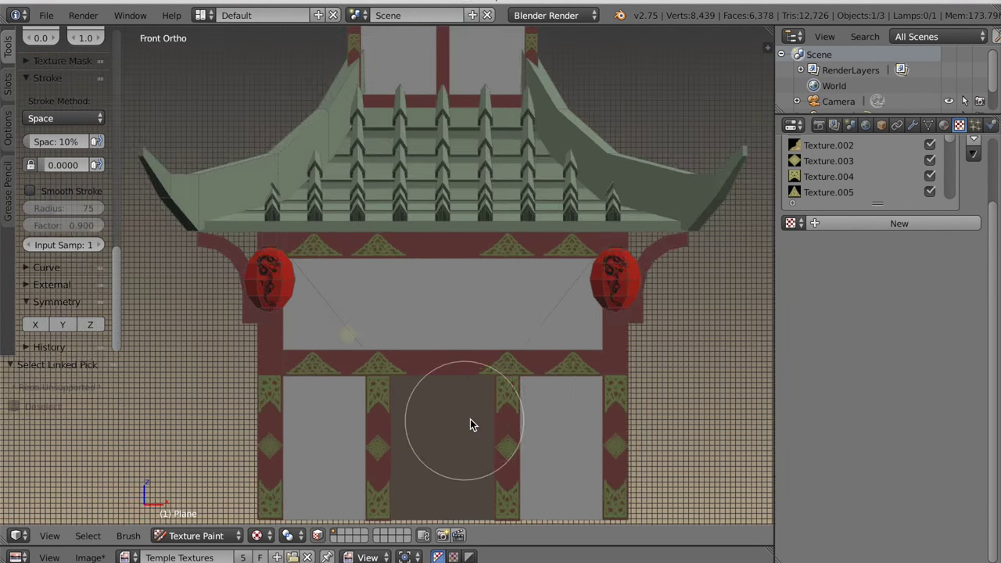
key(a)
key(a)
key(l)
key(l)
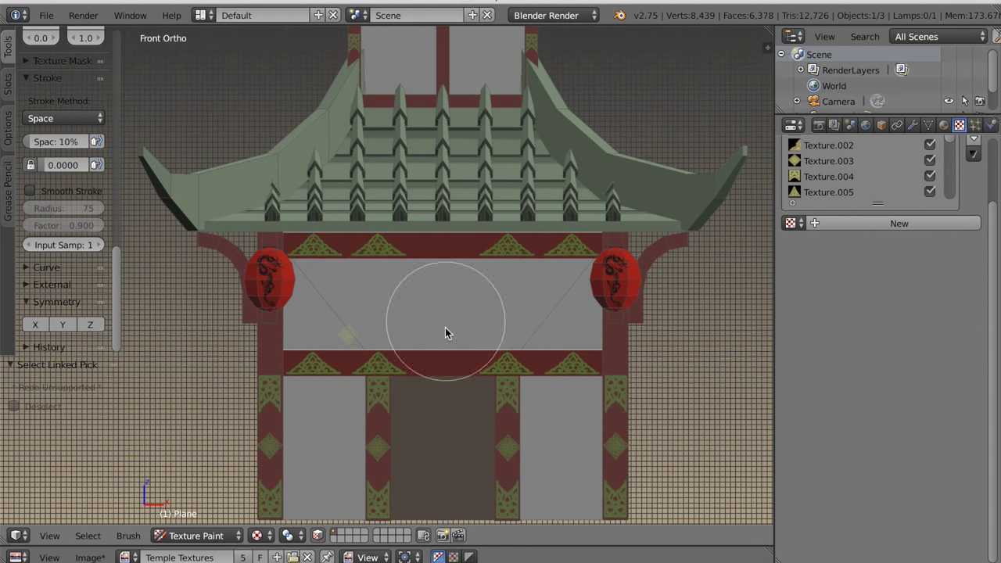
Stencil a diamond at the centre of the lower and upper front beams, and select all faces of the model.
right_drag(345, 333, 429, 369)
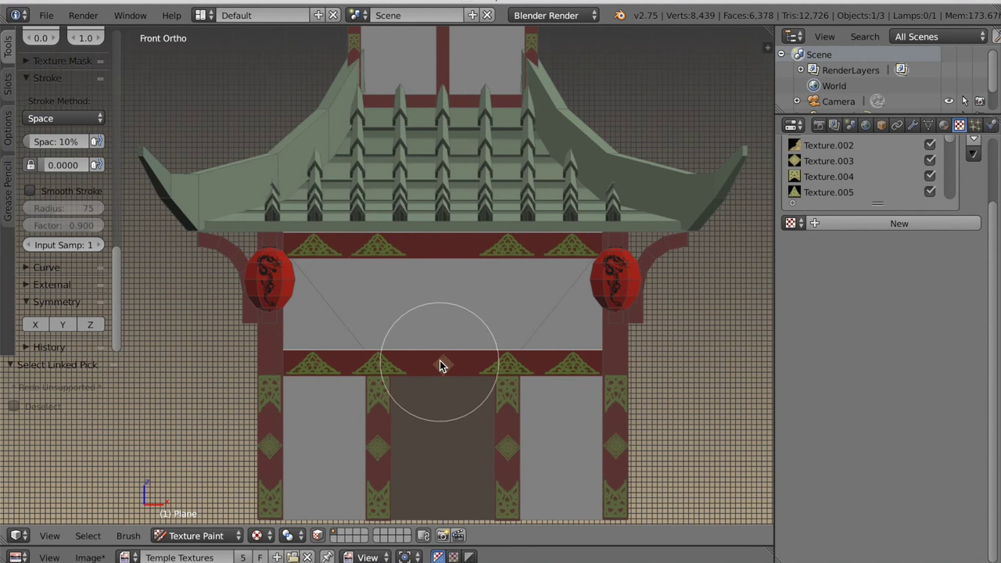
click(440, 365)
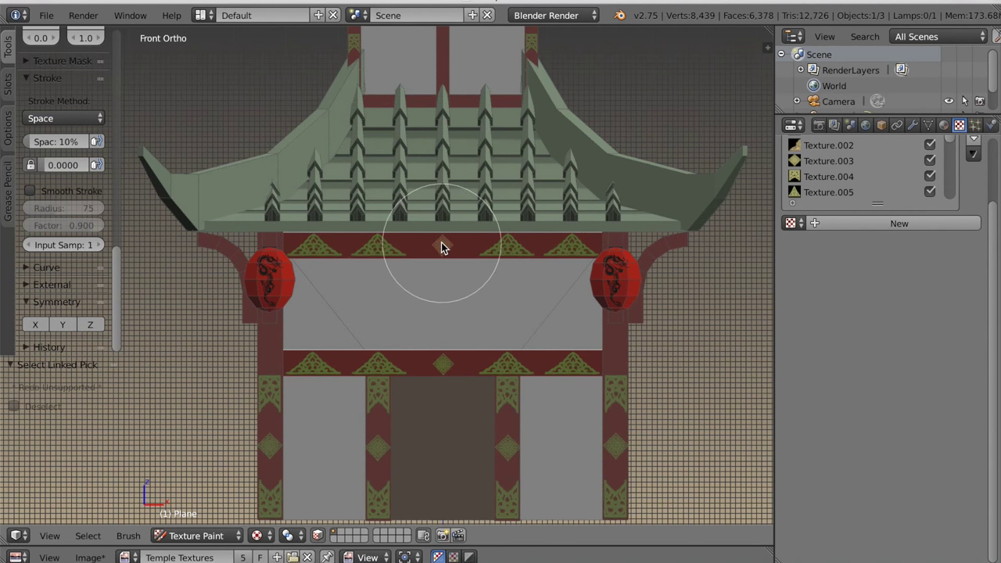
scroll(509, 483, down, 5)
mouse_move(509, 482)
middle_down()
mouse_move(539, 473)
mouse_move(514, 483)
mouse_move(511, 462)
mouse_move(476, 464)
mouse_move(504, 456)
mouse_move(547, 476)
mouse_move(492, 473)
middle_up()
key(a)
scroll(511, 461, up, 5)
scroll(510, 469, down, 2)
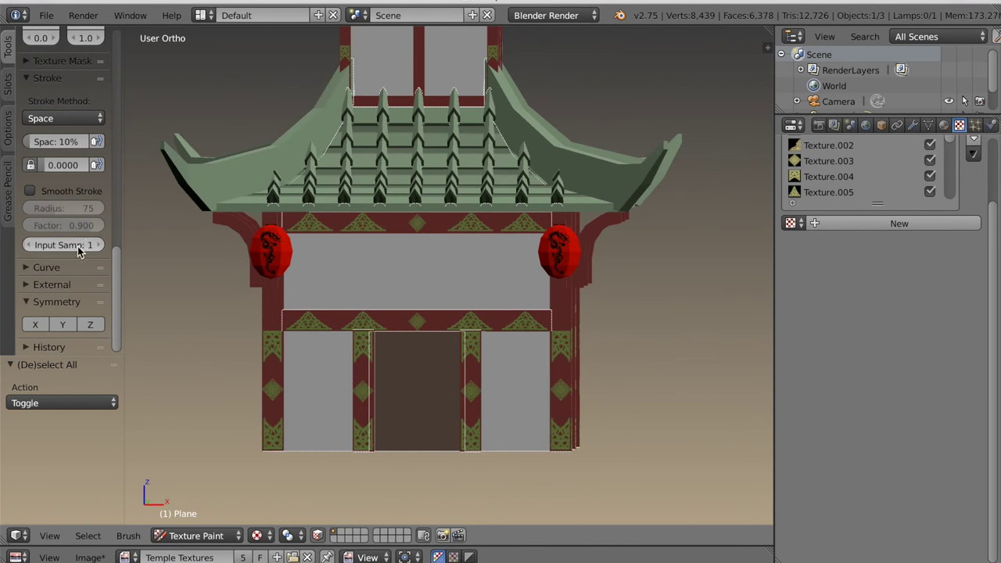
Try the corner ornament Texture.002 as the brush texture.
scroll(72, 160, up, 6)
click(69, 151)
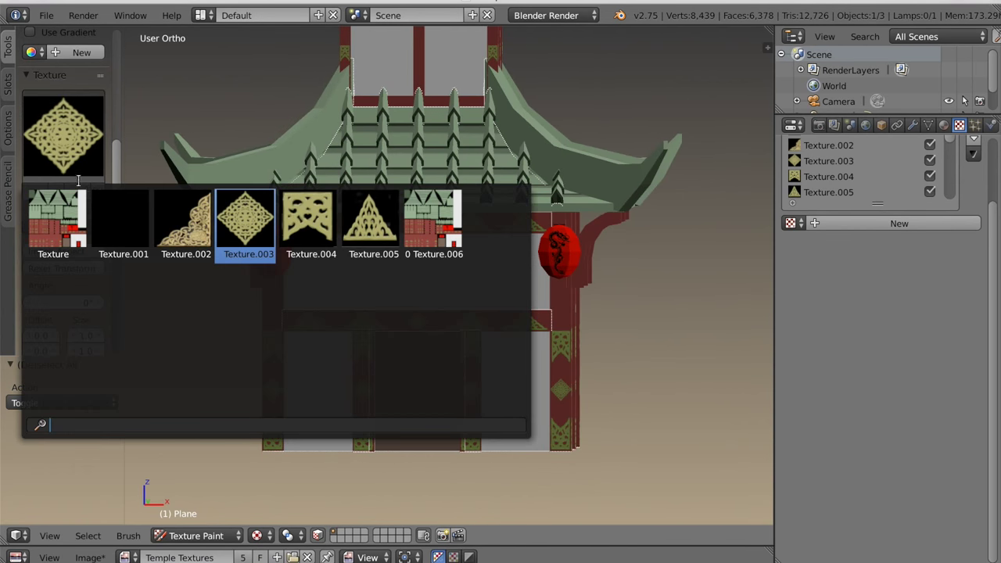
click(184, 227)
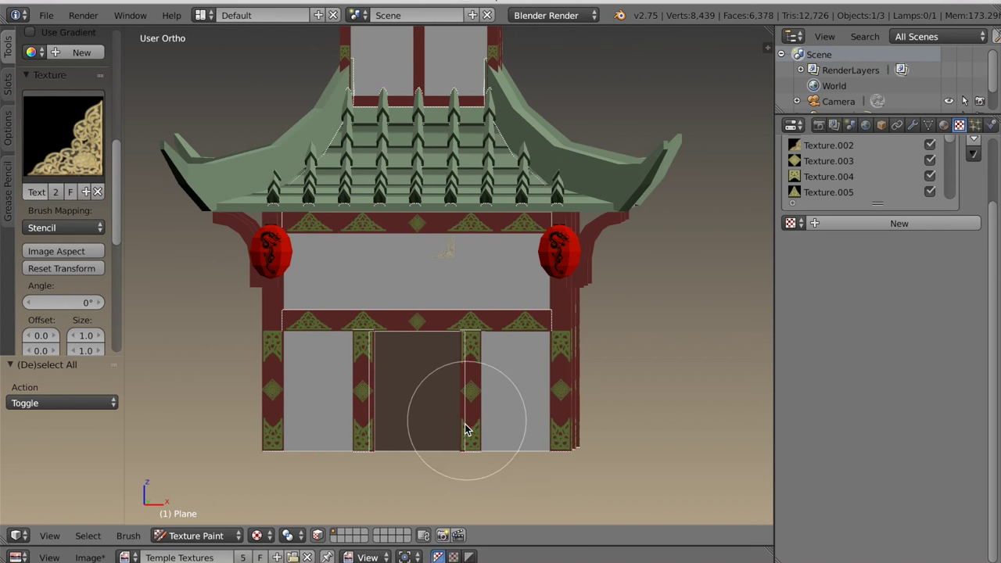
shift+middle_drag(480, 454, 464, 436)
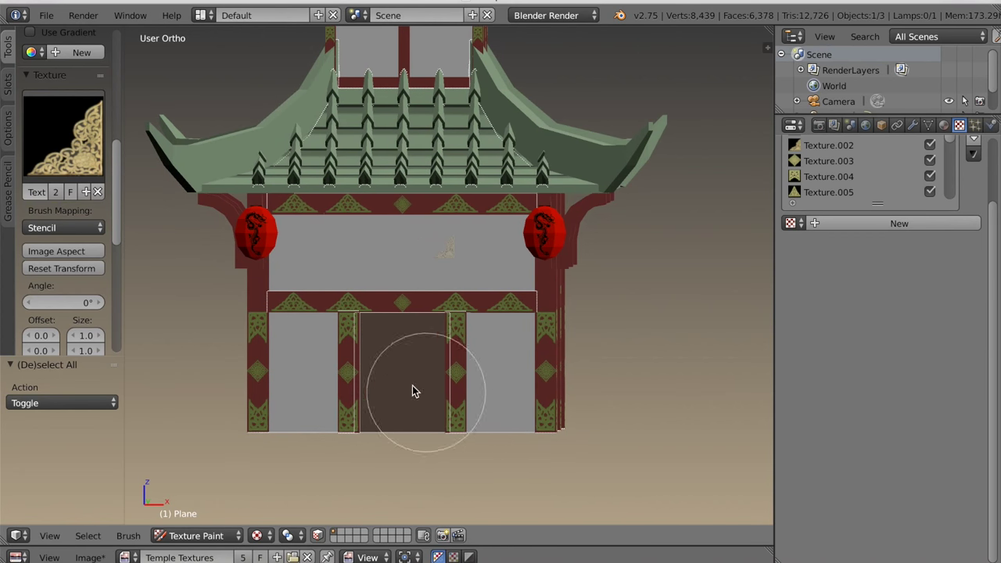
Remove the texture from the brush and set its colour to a very dark brown.
click(97, 191)
drag(120, 274, 109, 141)
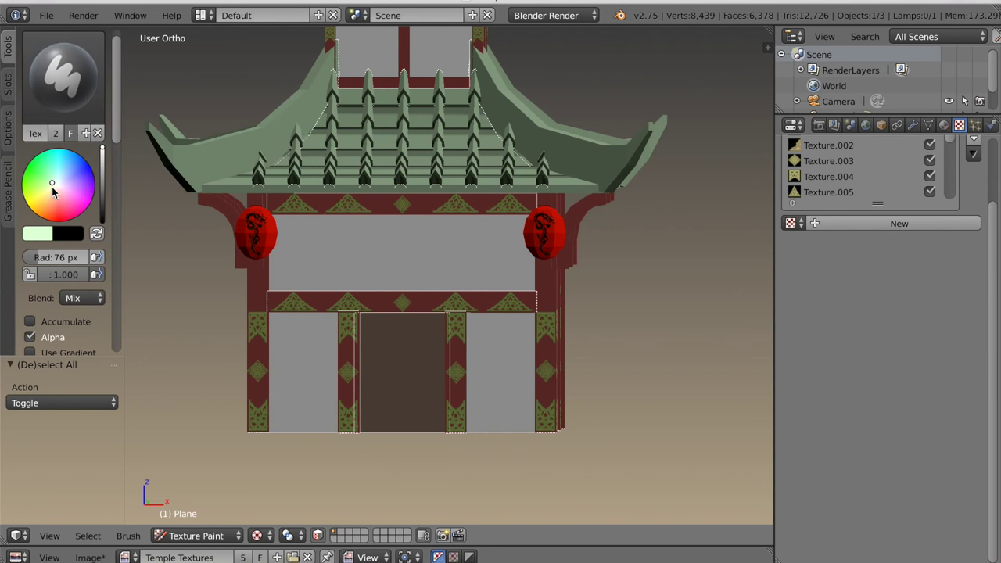
drag(101, 186, 102, 209)
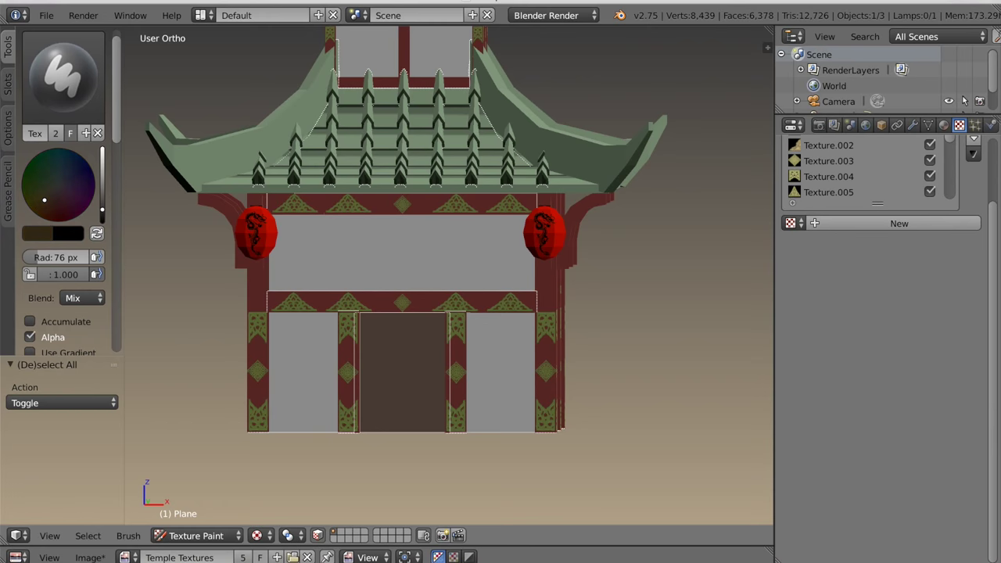
Set the brush radius to 2 px, lower its strength, and change the stroke method to Line.
key(KP_1)
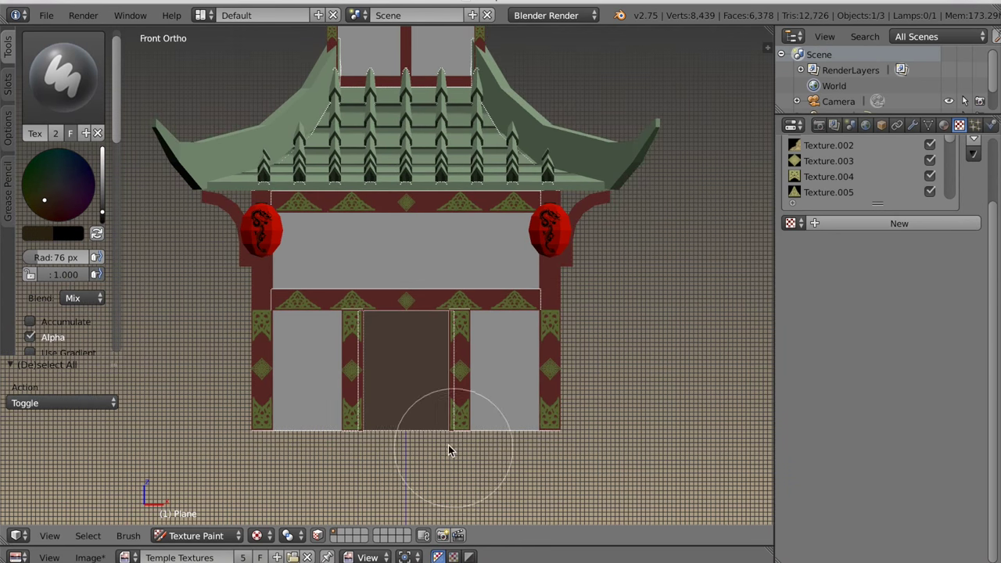
shift+middle_drag(438, 463, 454, 425)
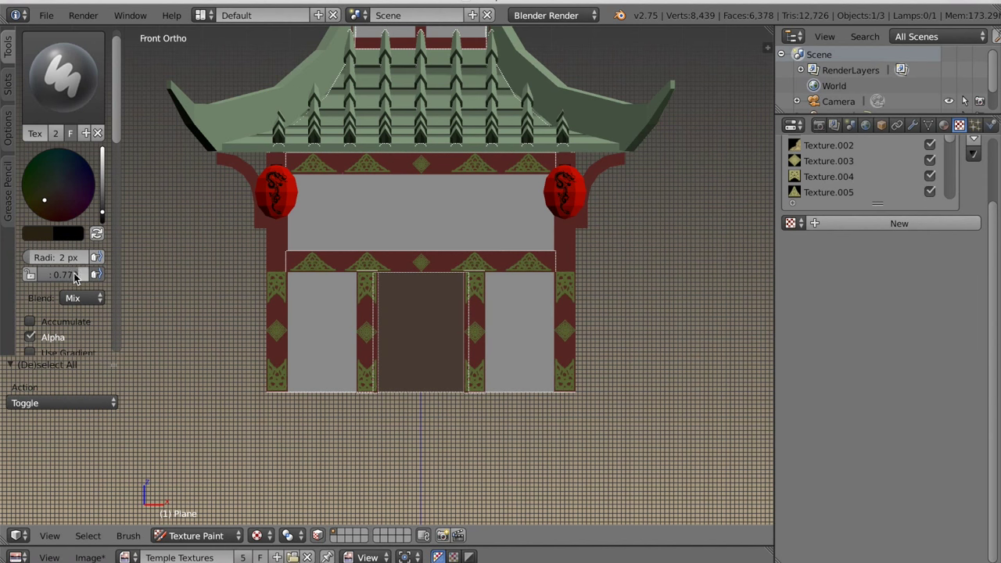
scroll(42, 326, down, 15)
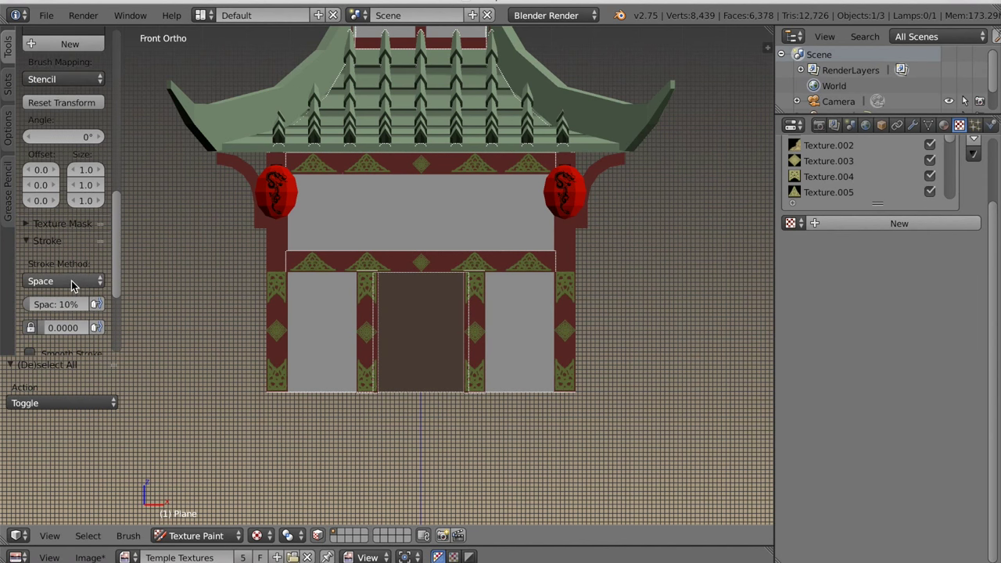
click(61, 281)
click(53, 178)
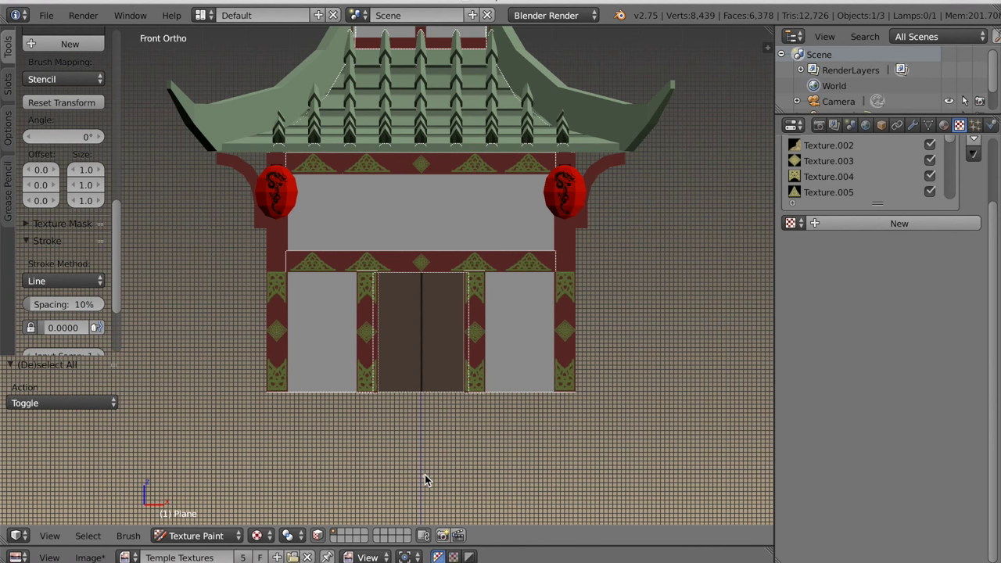
Repaint the straight dark line down the centre of the front door and set the brush strength to 0.204.
scroll(417, 489, up, 5)
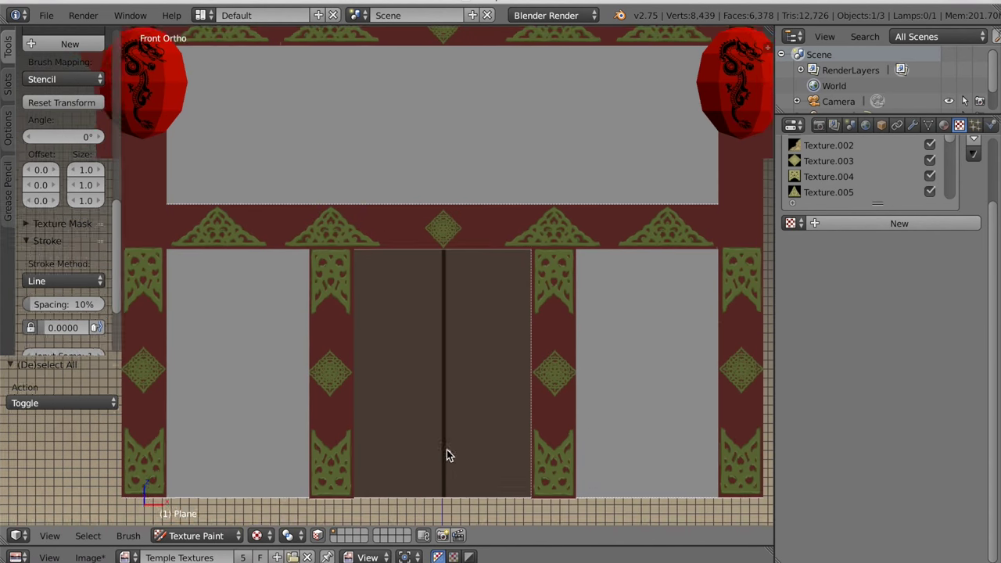
drag(427, 441, 424, 478)
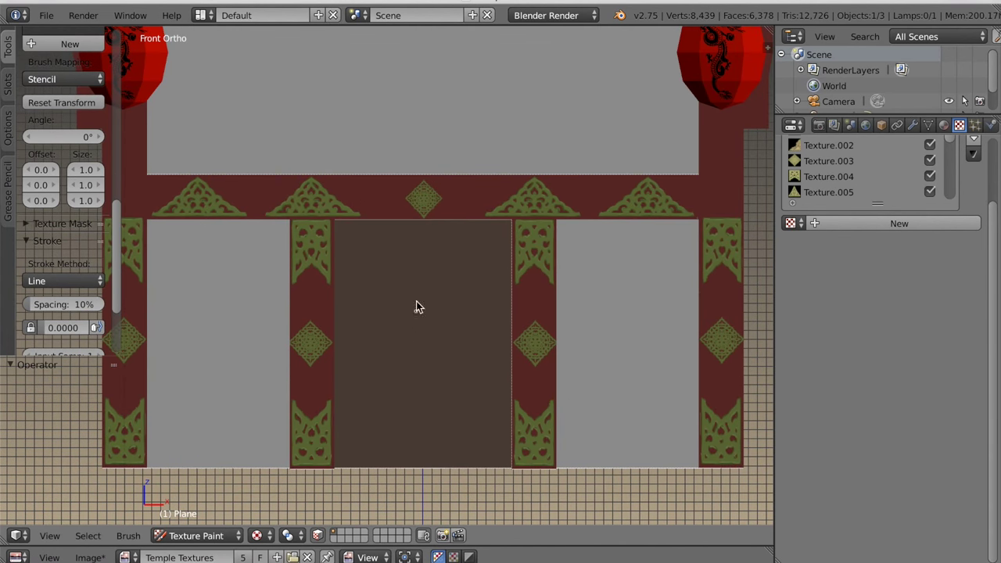
mouse_move(424, 220)
mouse_down()
mouse_move(431, 425)
mouse_move(423, 481)
mouse_up()
scroll(115, 161, up, 10)
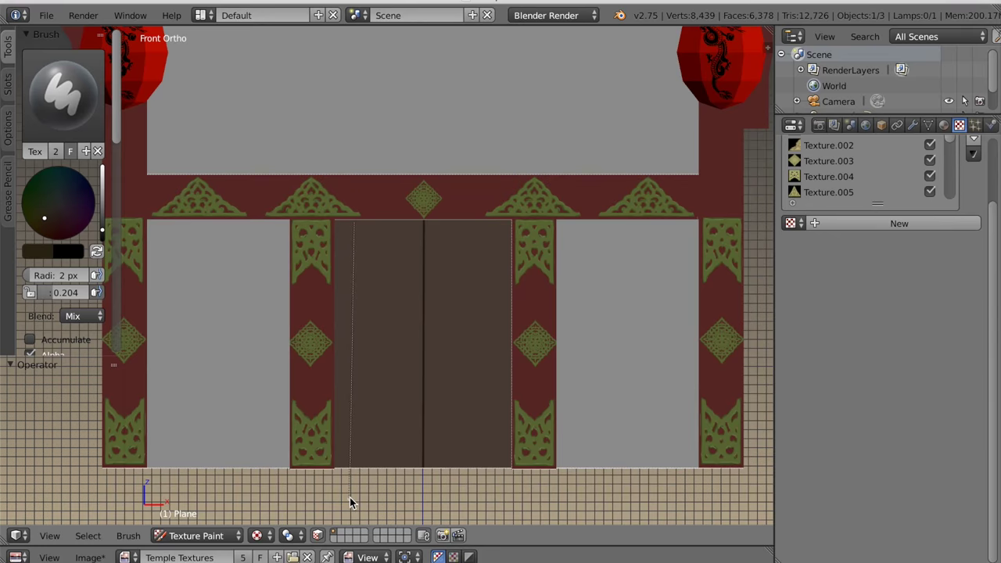
Paint straight, evenly spaced dark vertical plank lines across both halves of the front door.
drag(350, 497, 353, 495)
mouse_move(377, 244)
mouse_down()
mouse_move(380, 496)
mouse_move(394, 496)
mouse_up()
mouse_move(473, 483)
mouse_down()
mouse_move(469, 493)
mouse_move(493, 485)
mouse_up()
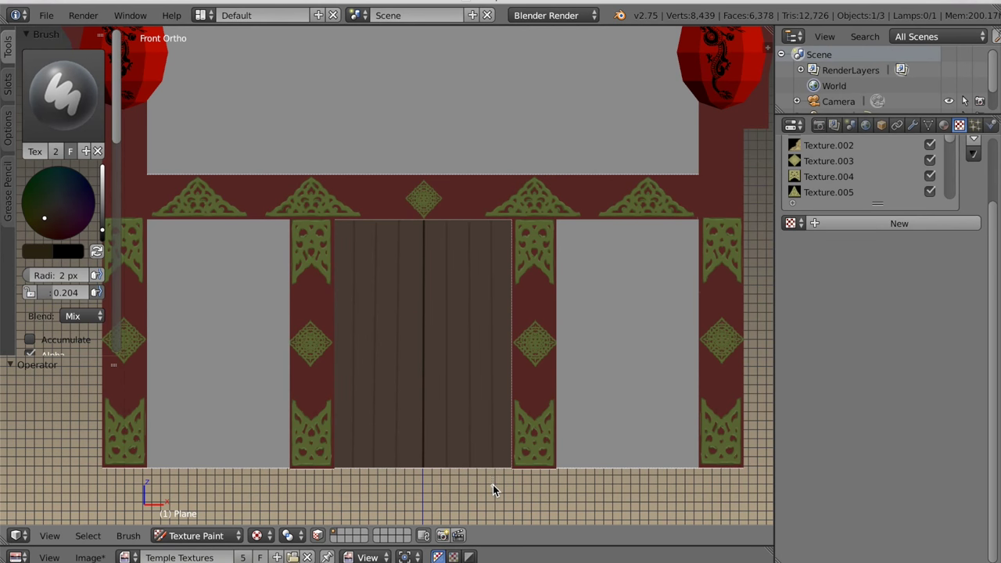
scroll(493, 485, down, 3)
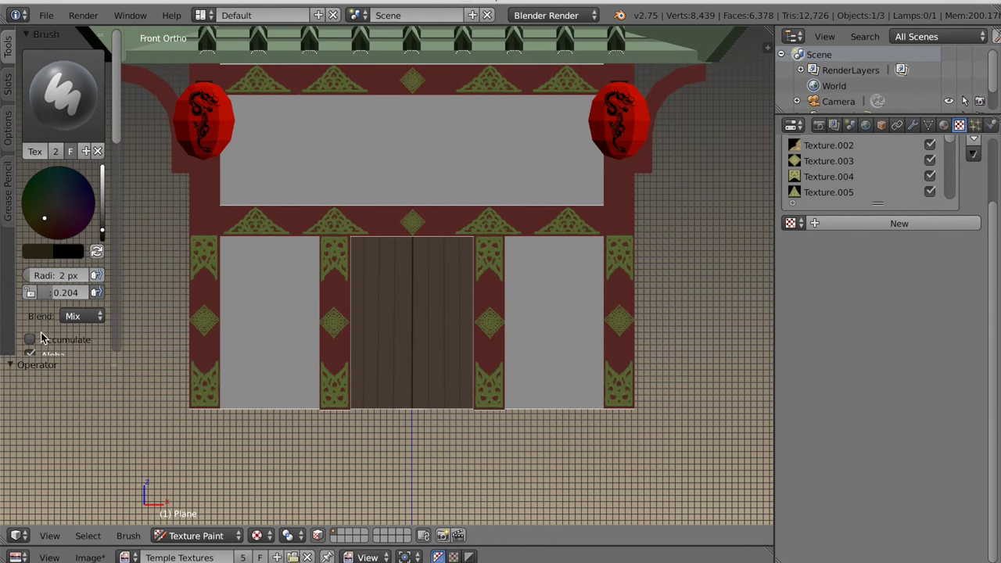
Change the brush's stroke method to Space and set its strength to 0.150.
scroll(43, 338, down, 10)
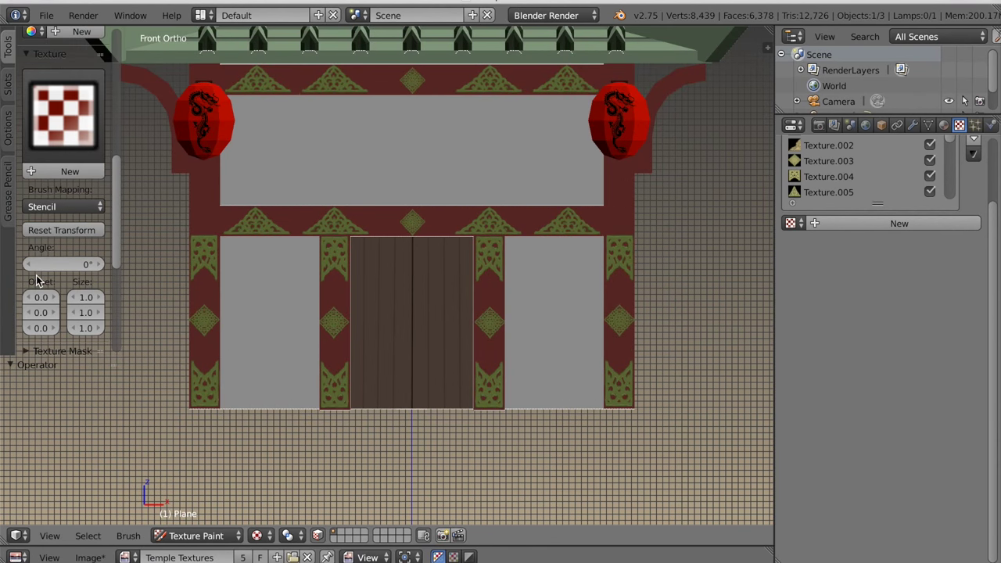
scroll(56, 223, down, 6)
click(62, 237)
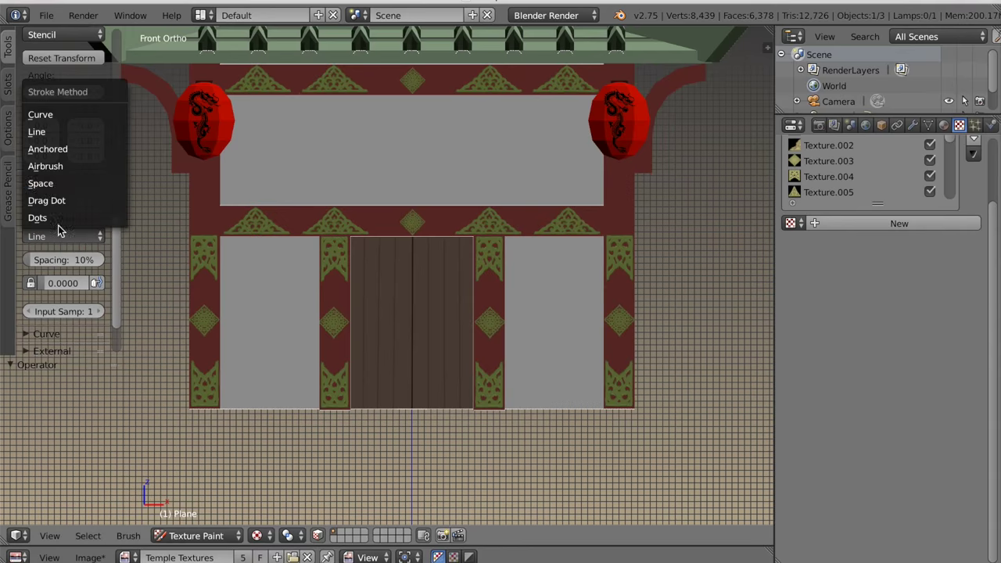
click(48, 183)
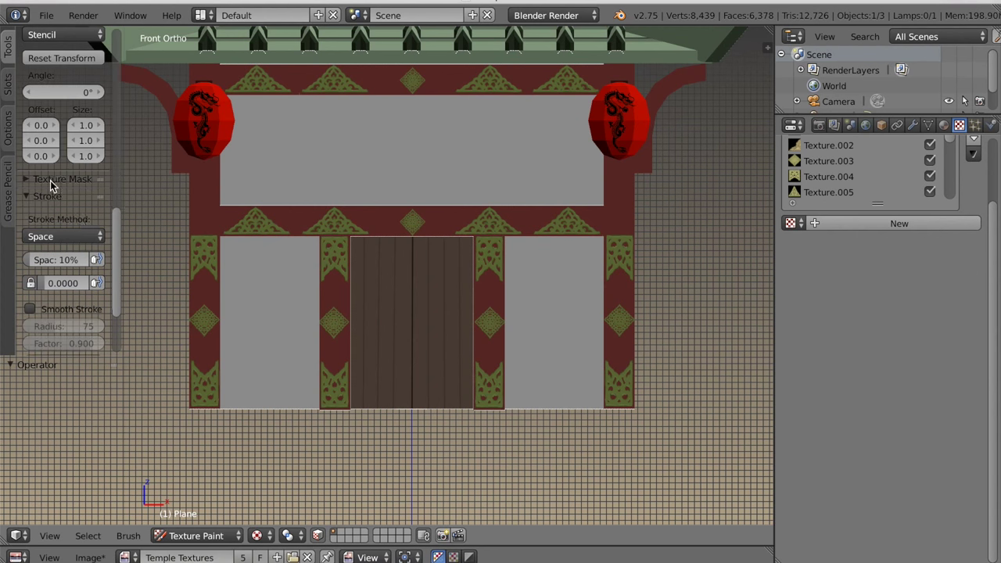
scroll(91, 111, up, 15)
drag(67, 293, 64, 293)
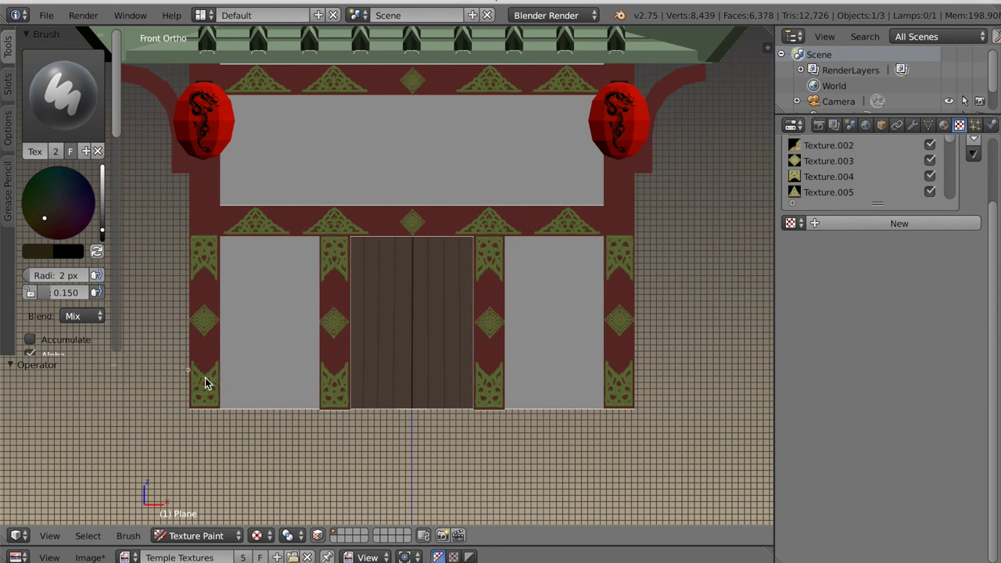
Set the brush radius to 4 px and trace freehand over the door's plank lines to make them darker and uneven.
scroll(320, 420, up, 4)
scroll(333, 375, up, 1)
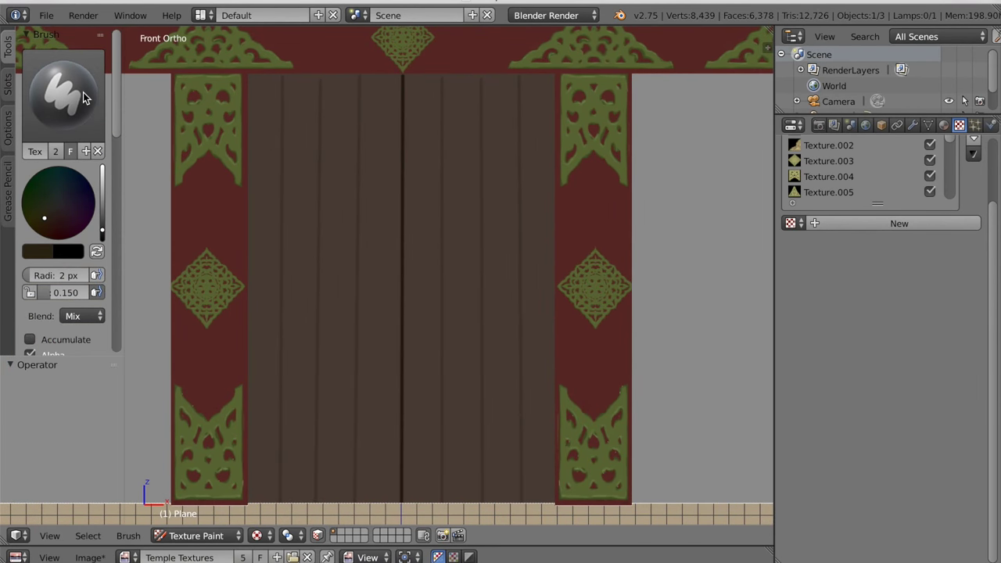
click(57, 276)
text(4)
key(Return)
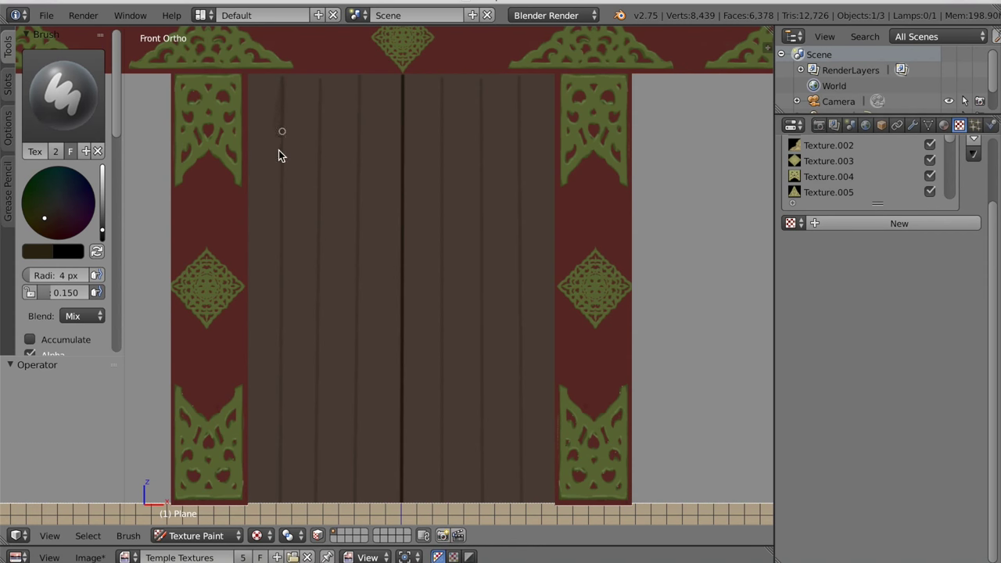
drag(281, 270, 281, 488)
mouse_move(319, 77)
mouse_down()
mouse_move(314, 467)
mouse_move(317, 380)
mouse_up()
mouse_move(354, 410)
mouse_down()
mouse_move(354, 490)
mouse_move(356, 360)
mouse_up()
drag(483, 152, 483, 482)
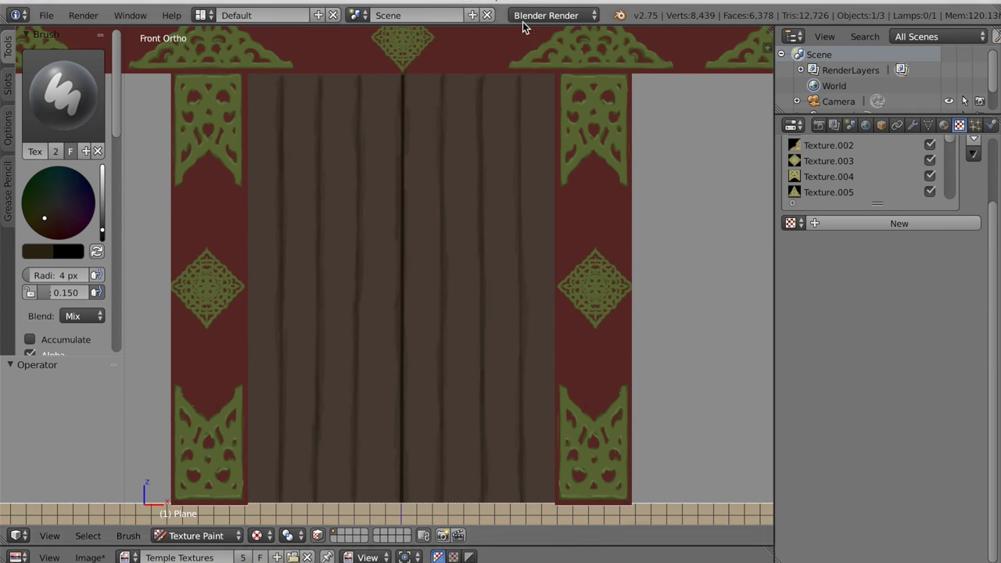
Paint light vertical highlights along every door plank with a light tan colour, 17 px radius and 0.451 strength.
mouse_move(102, 213)
mouse_down()
mouse_move(103, 204)
mouse_move(52, 209)
mouse_move(102, 209)
mouse_up()
drag(30, 274, 56, 298)
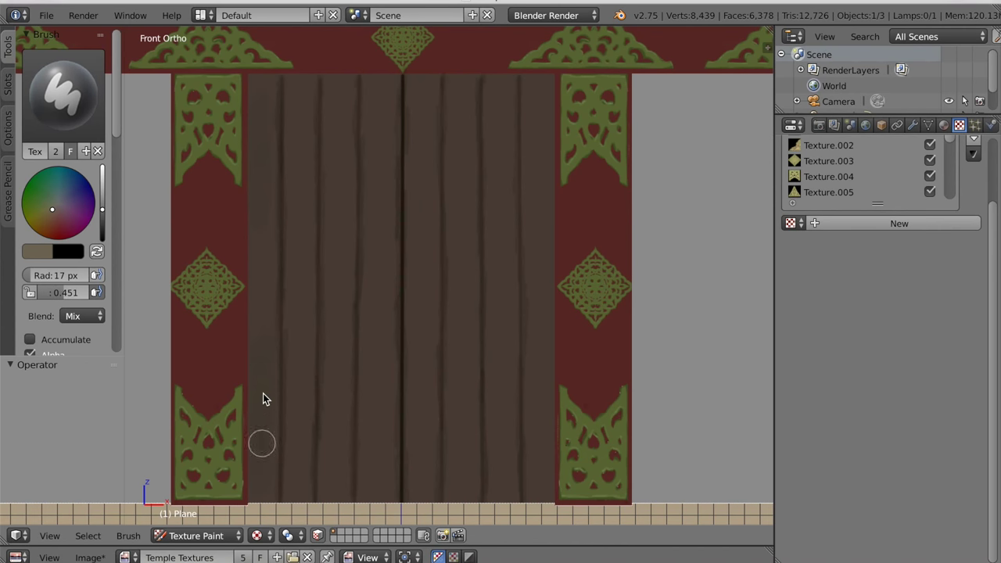
drag(102, 205, 103, 184)
mouse_move(264, 478)
mouse_down()
mouse_move(263, 148)
mouse_move(261, 431)
mouse_move(290, 475)
mouse_move(316, 260)
mouse_move(300, 187)
mouse_move(345, 134)
mouse_move(338, 291)
mouse_up()
mouse_move(344, 381)
mouse_down()
mouse_move(337, 472)
mouse_move(381, 456)
mouse_move(372, 331)
mouse_move(384, 150)
mouse_move(414, 102)
mouse_move(420, 478)
mouse_move(465, 427)
mouse_move(485, 259)
mouse_move(461, 197)
mouse_move(505, 122)
mouse_move(501, 470)
mouse_move(538, 414)
mouse_move(539, 121)
mouse_up()
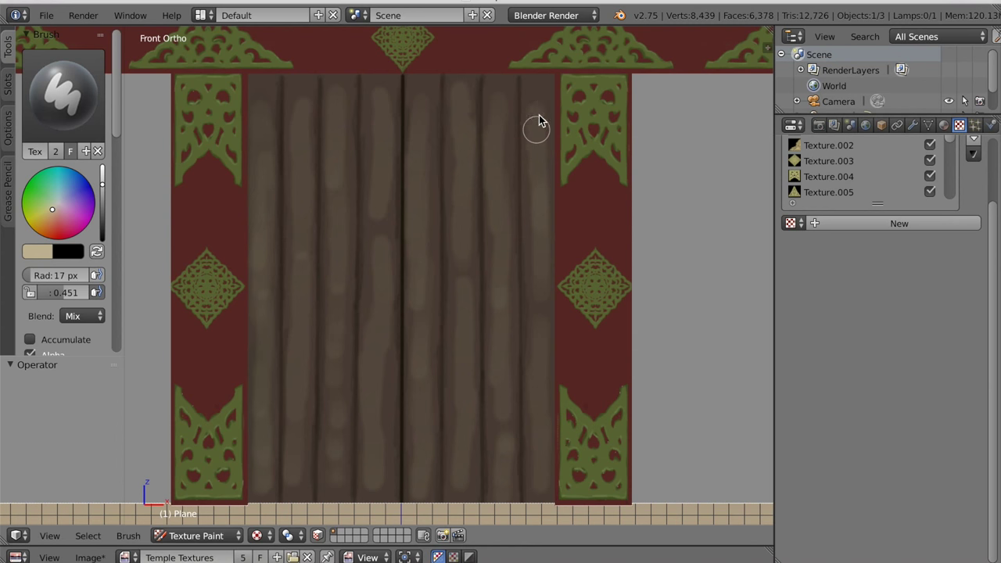
Switch to the Smear brush at strength 0.339 and blend the highlights and dark lines along the door planks.
click(75, 104)
click(244, 171)
drag(62, 198, 39, 198)
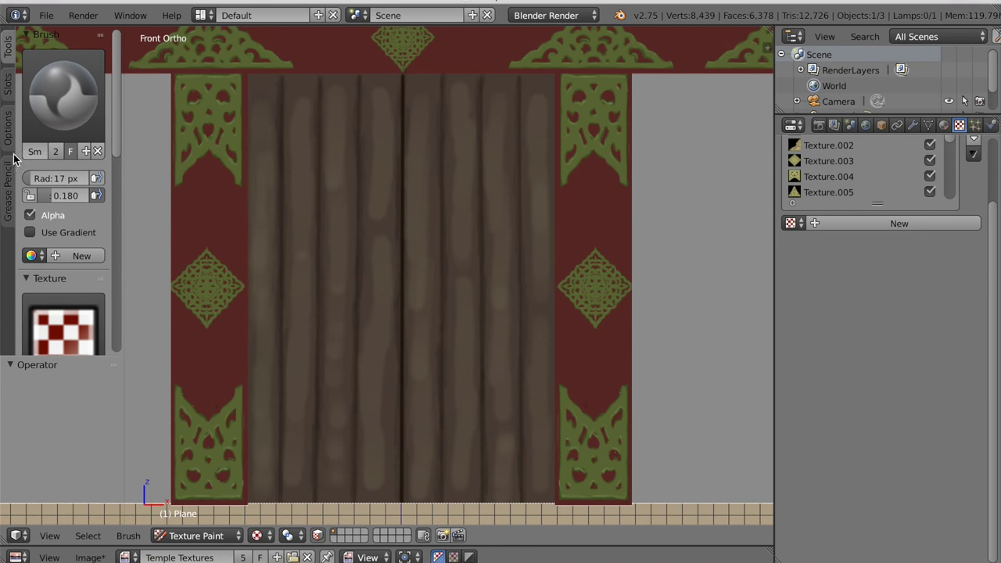
drag(54, 197, 62, 197)
mouse_move(402, 90)
mouse_down()
mouse_move(401, 497)
mouse_move(419, 452)
mouse_move(427, 338)
mouse_move(419, 199)
mouse_up()
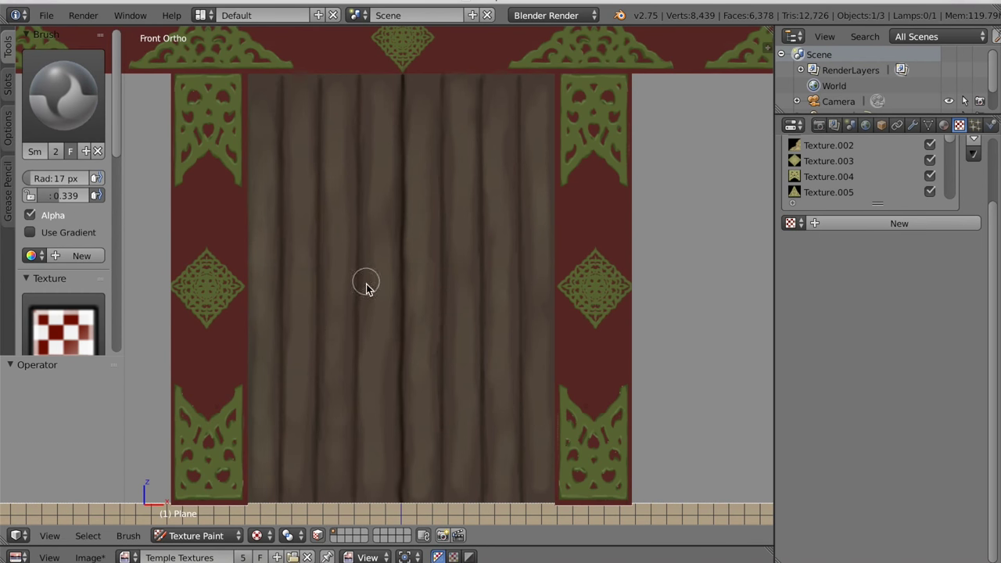
Set the Smear brush to 8 px radius and 1.000 strength, and smear wood cracks and grain into the door planks.
drag(59, 178, 54, 182)
click(69, 176)
text(2)
key(Return)
drag(64, 195, 110, 195)
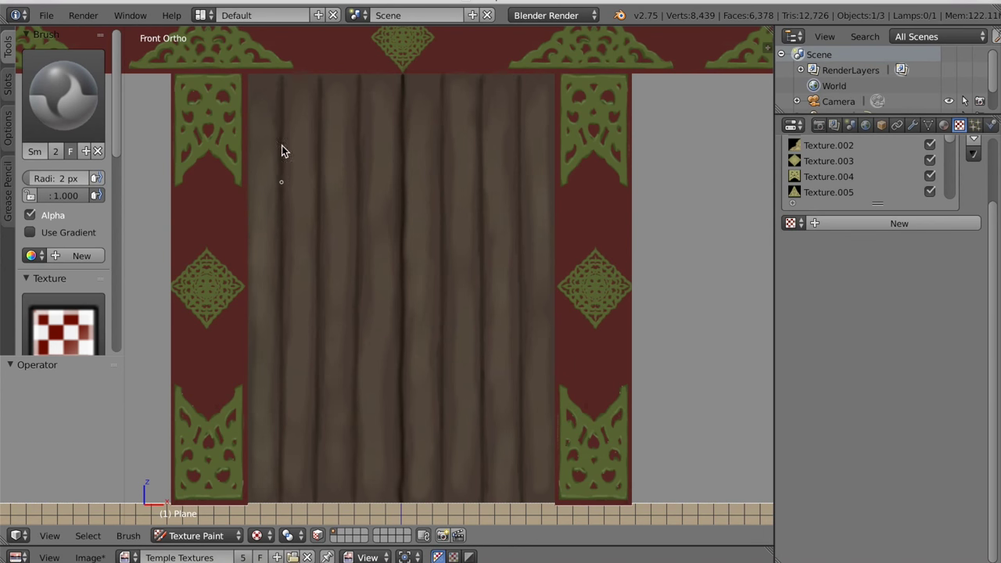
drag(31, 179, 33, 180)
drag(270, 117, 262, 172)
drag(265, 275, 261, 296)
drag(266, 382, 259, 407)
drag(271, 326, 264, 356)
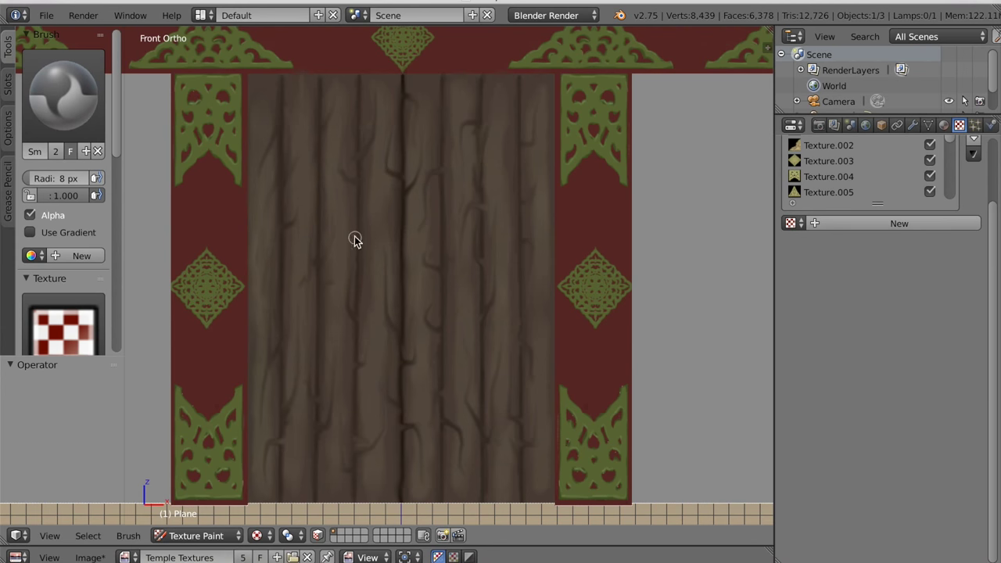
Limit the face selection mask to the front door's linked faces and switch to the TexDraw brush with a white colour.
scroll(356, 239, down, 4)
scroll(429, 263, down, 6)
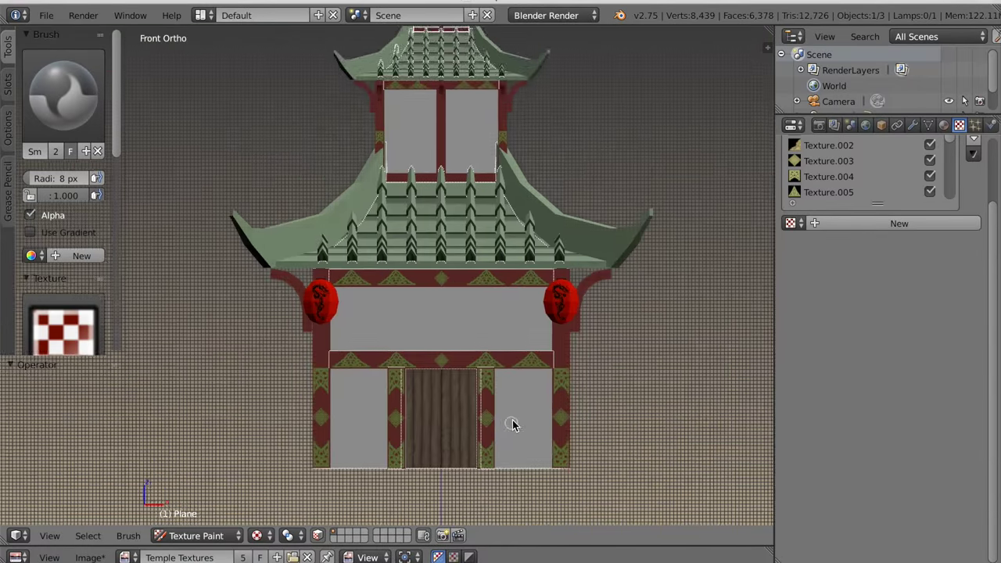
middle_drag(509, 420, 477, 398)
scroll(501, 438, up, 5)
key(a)
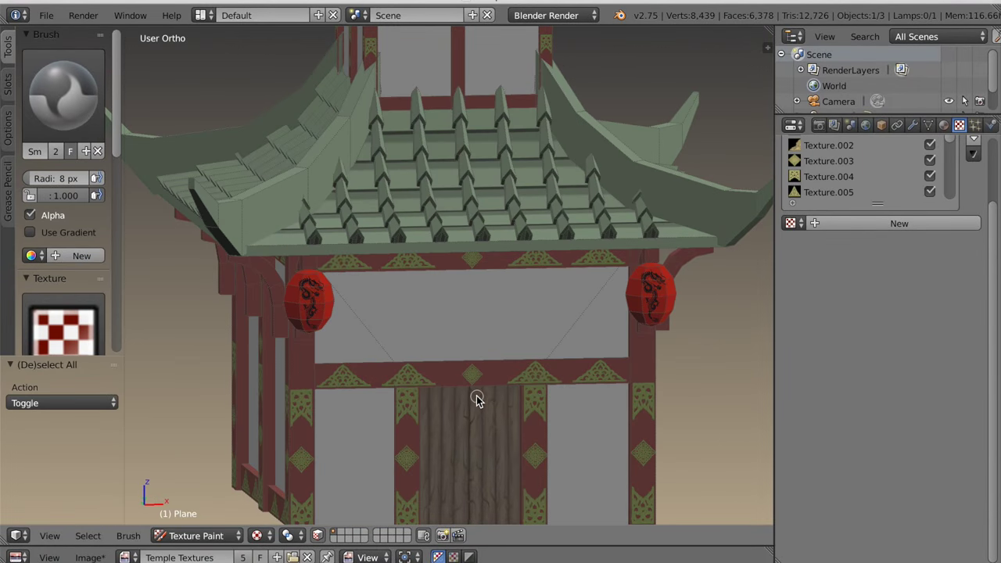
key(KP_1)
scroll(427, 375, up, 6)
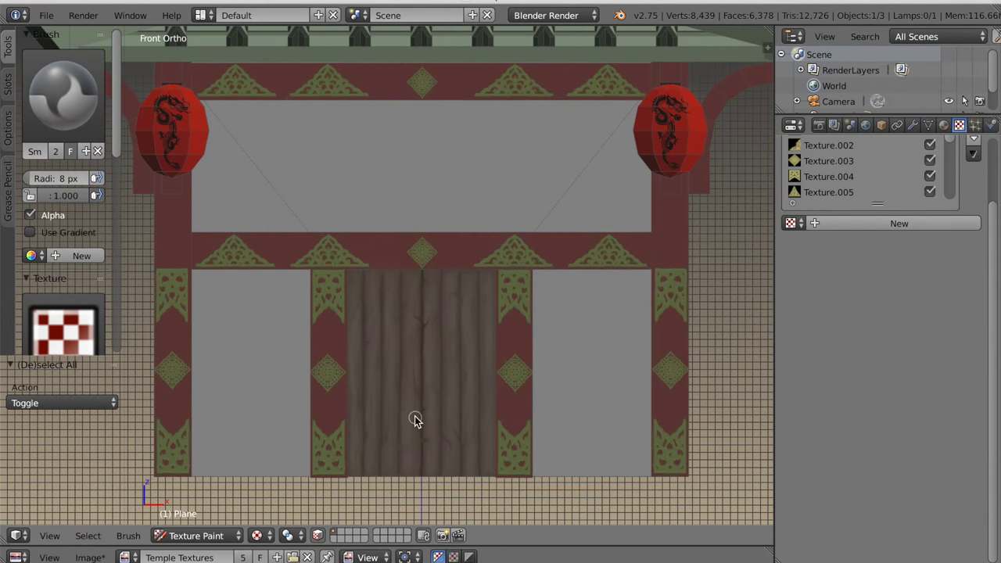
key(l)
shift+middle_drag(422, 426, 437, 370)
key(6)
scroll(376, 449, down, 1)
scroll(380, 405, up, 1)
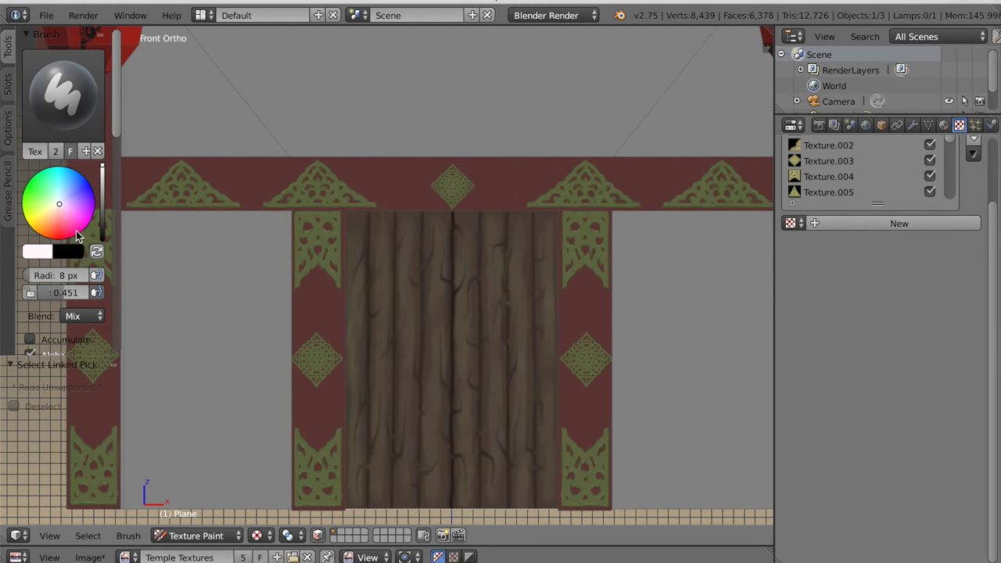
Assign Texture.002 as the brush texture and fit its stencil over the door's lower-right corner.
scroll(75, 230, down, 8)
click(75, 240)
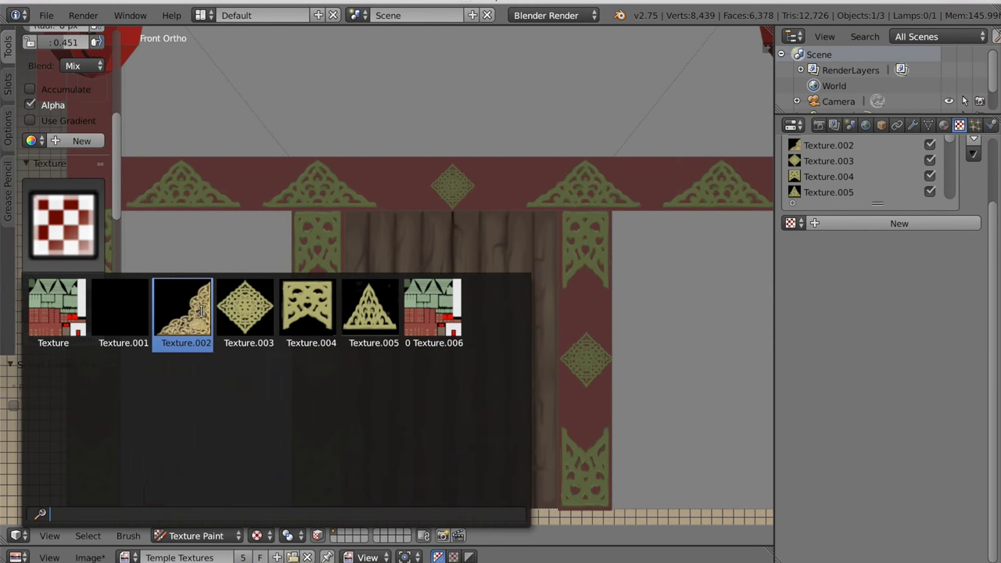
click(202, 311)
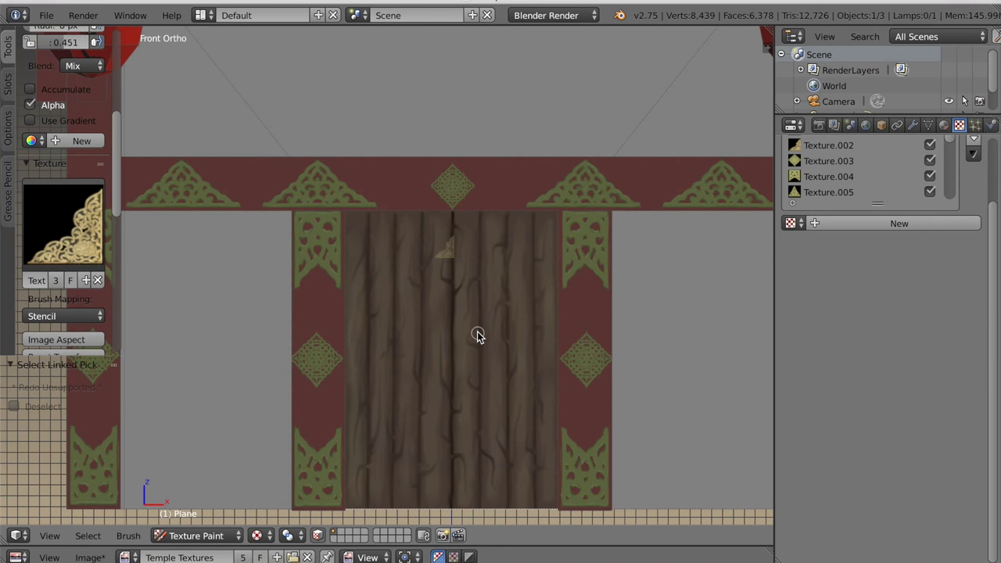
right_drag(460, 333, 525, 480)
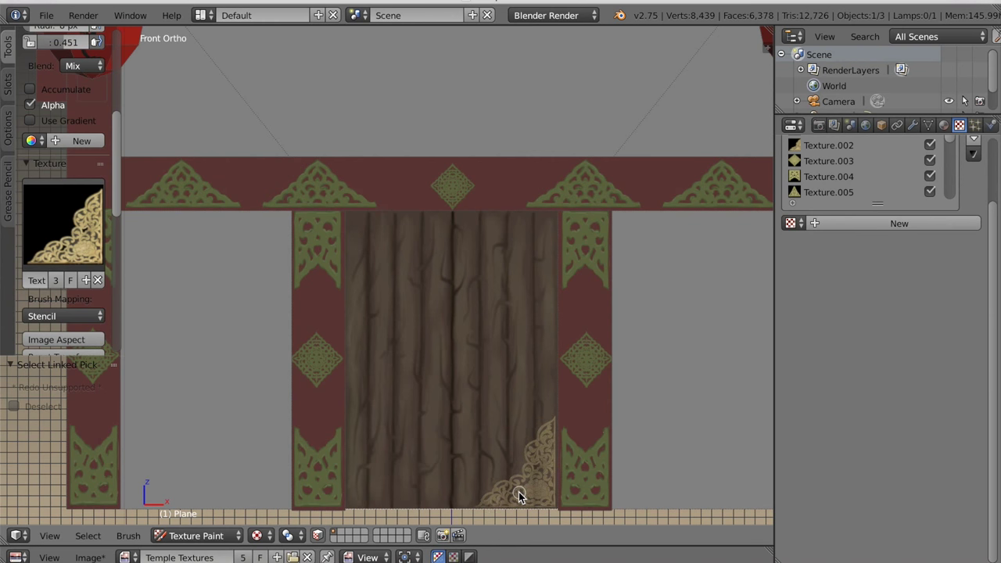
Set the brush to 34 px radius and 1.000 strength, and paint the ornament into both lower door corners with X symmetry.
scroll(97, 217, up, 7)
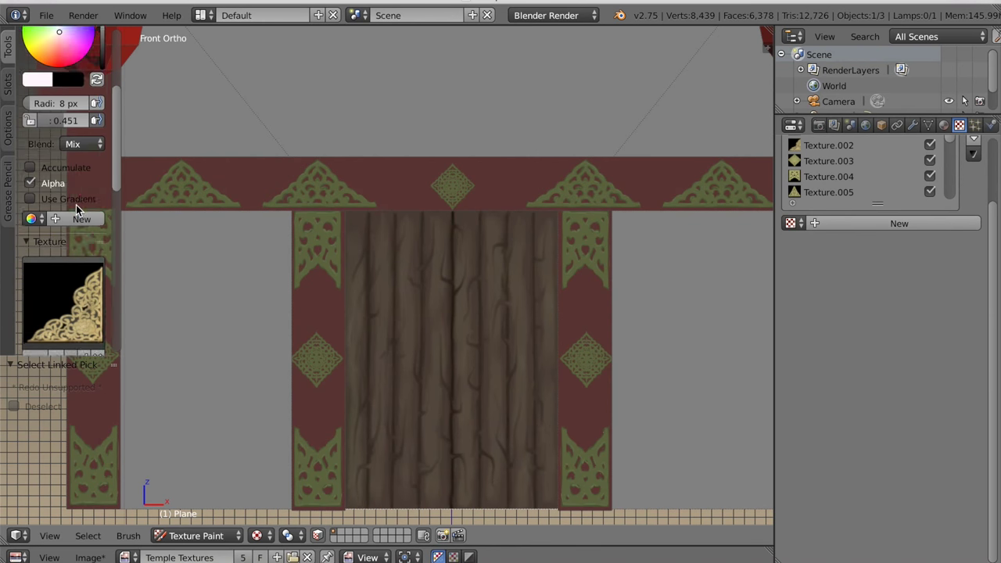
drag(60, 244, 64, 244)
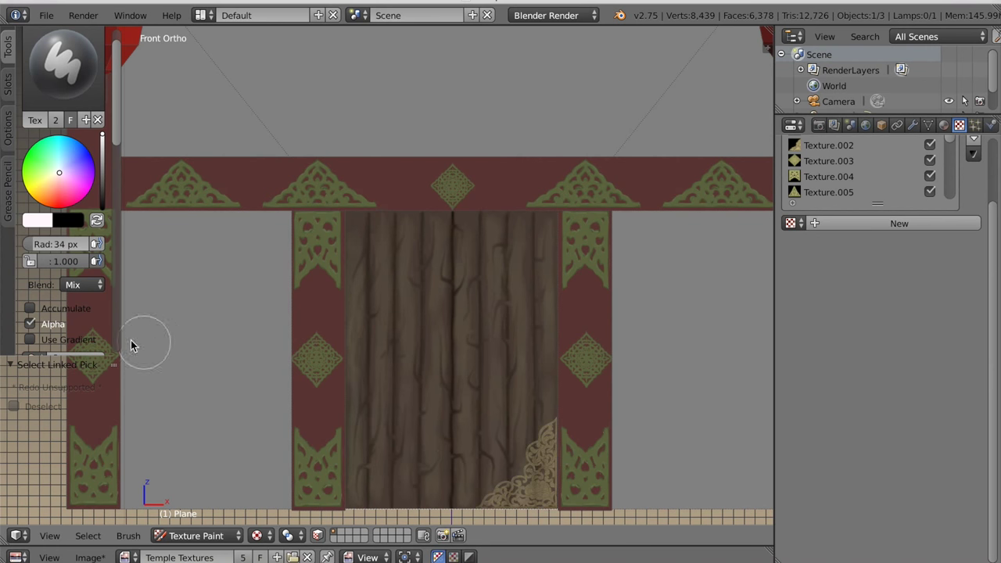
scroll(69, 326, down, 12)
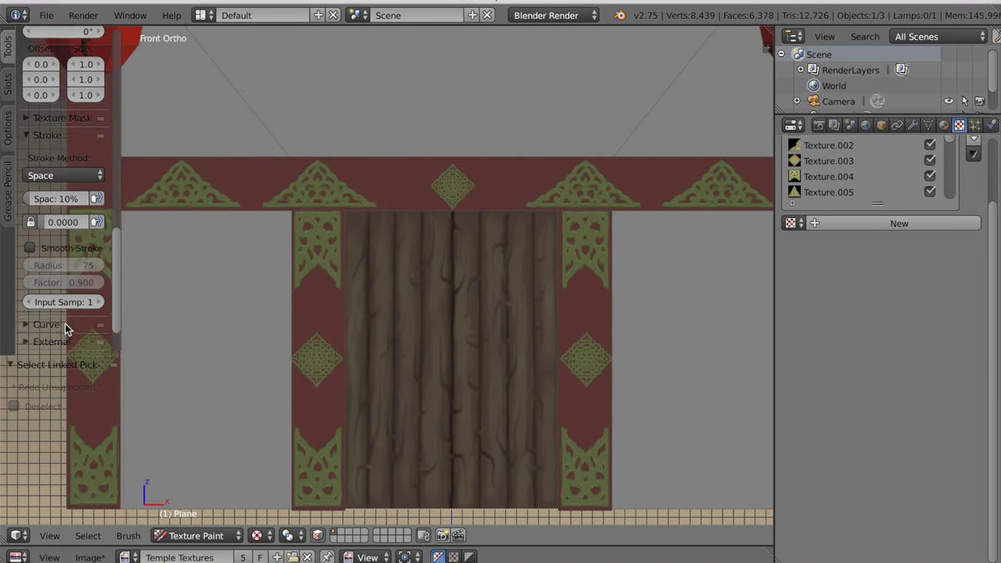
scroll(65, 324, down, 2)
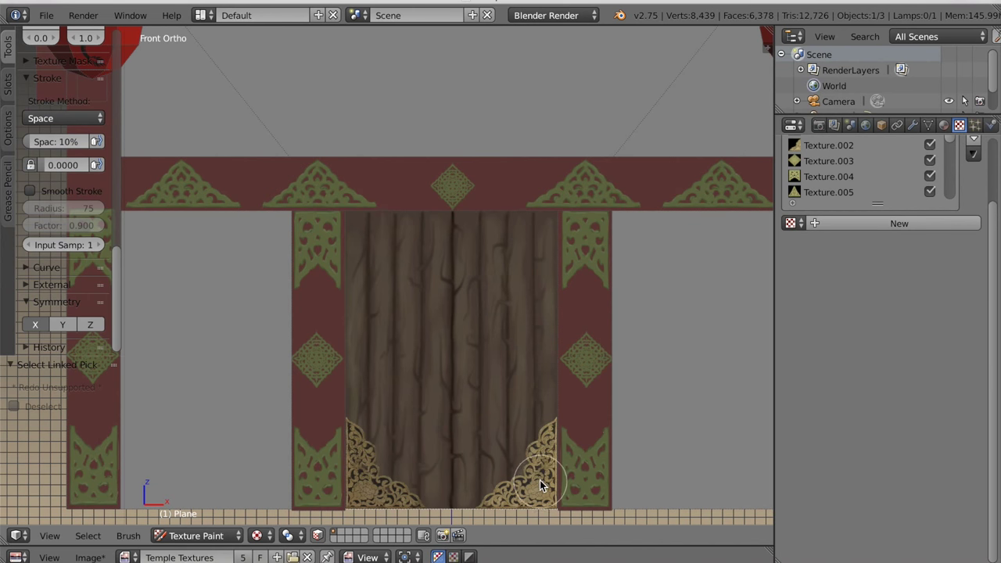
Rotate the corner stencil to 180° and paint the mirrored ornament into both upper corners of the door.
scroll(86, 259, up, 10)
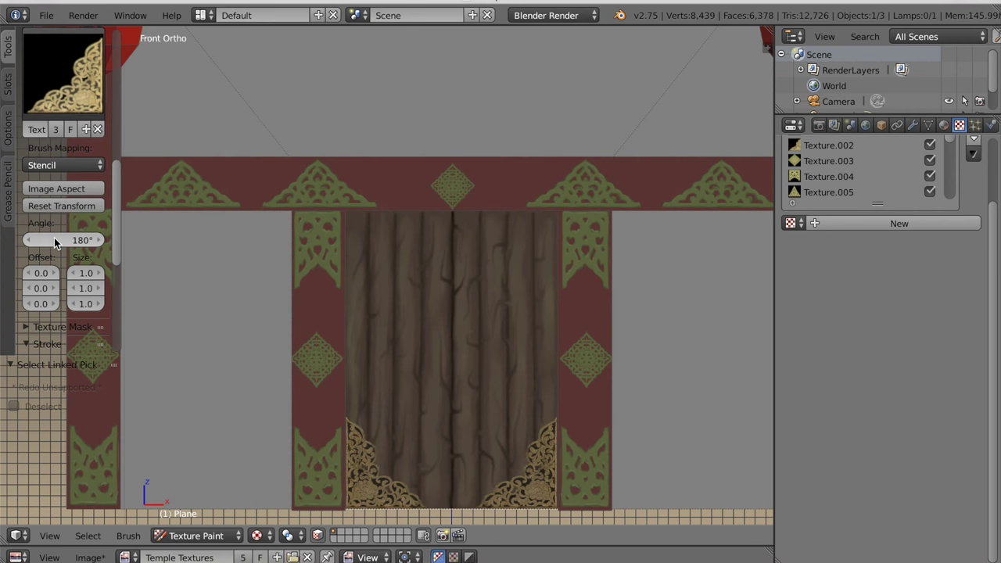
mouse_move(378, 249)
mouse_down()
mouse_move(416, 243)
mouse_move(362, 217)
mouse_up()
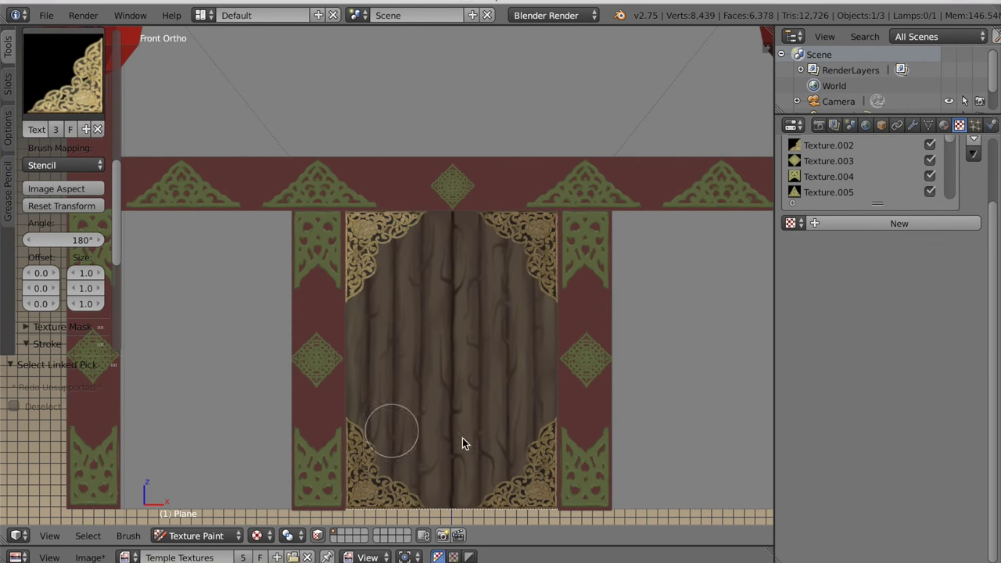
scroll(580, 457, down, 5)
middle_drag(580, 457, 584, 463)
scroll(563, 477, up, 6)
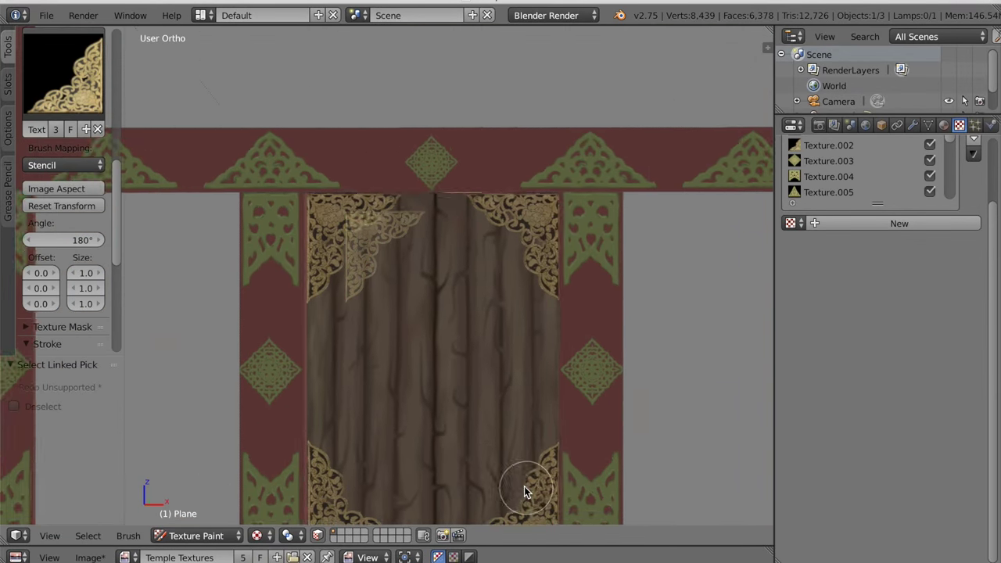
Change the brush texture to Texture.003 and paint the diamond ornament mid-height on both door halves.
middle_drag(526, 487, 521, 485)
key(KP_1)
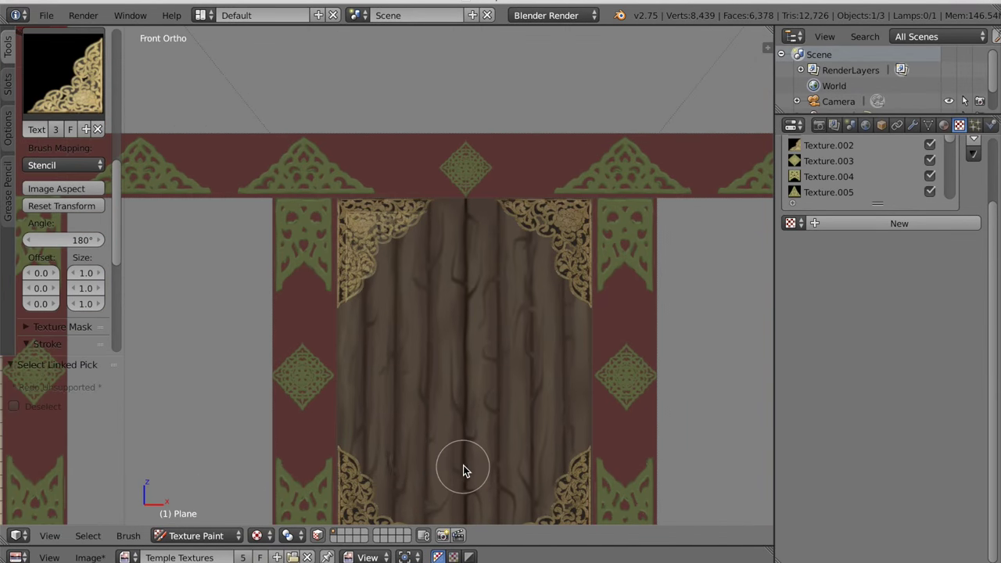
shift+middle_drag(458, 470, 436, 431)
click(48, 86)
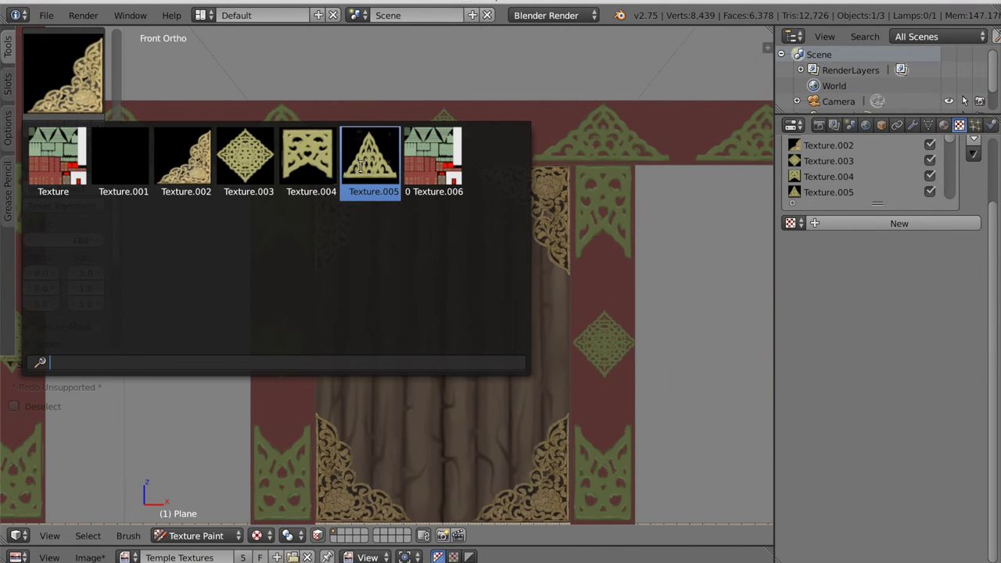
click(252, 159)
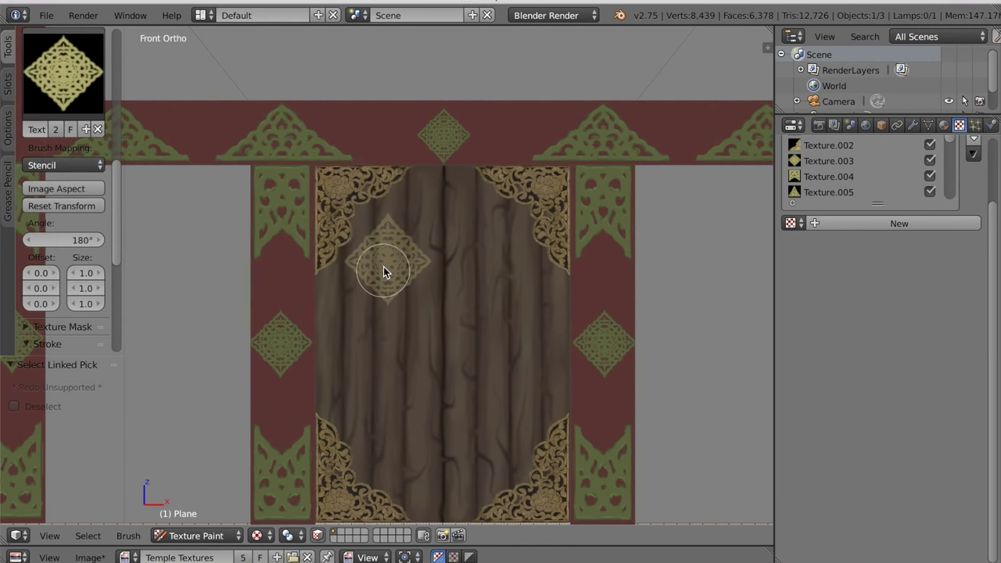
mouse_move(380, 334)
mouse_down()
mouse_move(389, 303)
mouse_move(381, 383)
mouse_up()
Remove the diamond texture from the brush.
scroll(419, 294, down, 8)
middle_drag(512, 415, 508, 440)
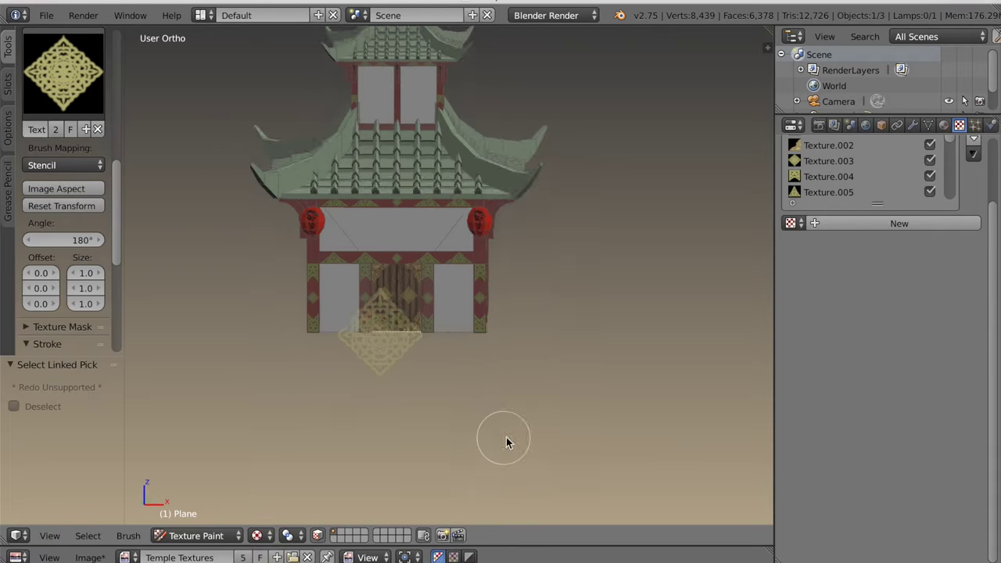
scroll(427, 426, up, 10)
scroll(430, 430, down, 10)
middle_drag(432, 433, 417, 368)
click(98, 129)
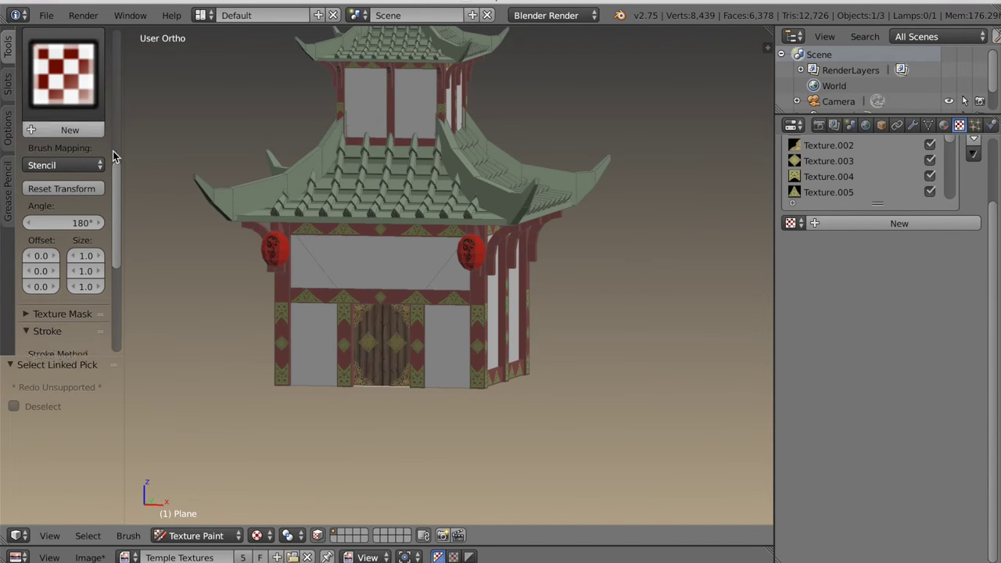
Toggle the selection of all faces, turn off face selection masking, and view the whole temple in perspective.
key(a)
key(a)
click(318, 536)
key(KP_5)
mouse_move(391, 440)
middle_down()
mouse_move(402, 413)
mouse_move(485, 453)
mouse_move(488, 438)
mouse_move(418, 457)
mouse_move(472, 469)
mouse_move(435, 464)
mouse_move(436, 450)
middle_up()
scroll(444, 438, down, 4)
scroll(488, 438, up, 6)
scroll(417, 460, down, 5)
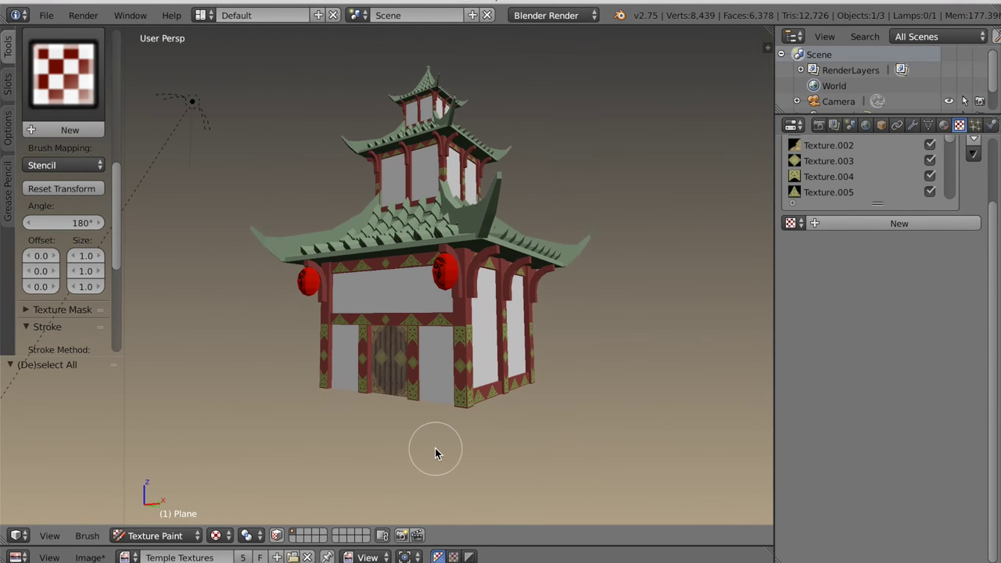
Enlarge the image editor showing the painted texture and save it to the Desktop as Temple Textures.png.
scroll(435, 451, up, 2)
drag(458, 547, 450, 336)
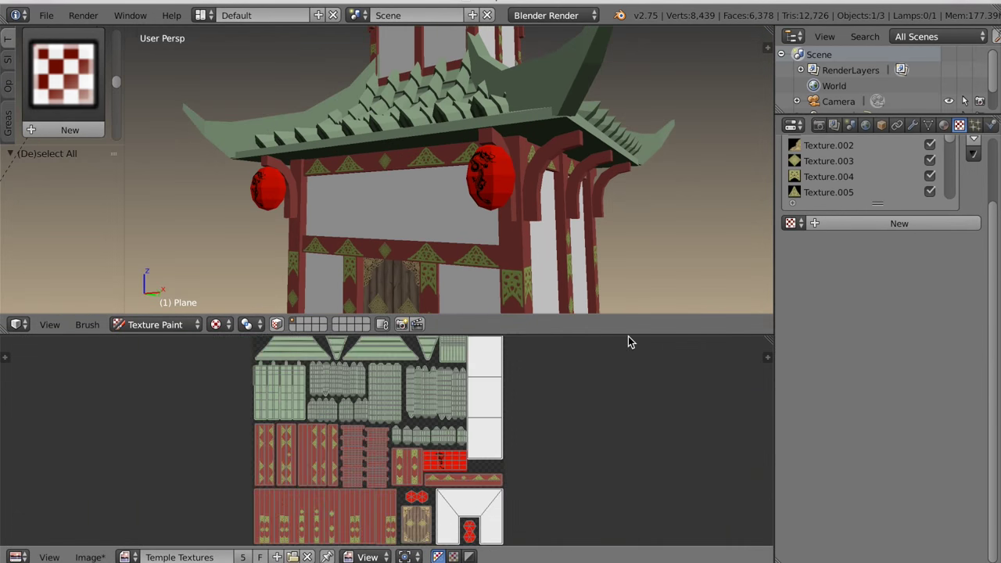
drag(630, 317, 630, 191)
scroll(467, 393, up, 4)
scroll(536, 378, up, 1)
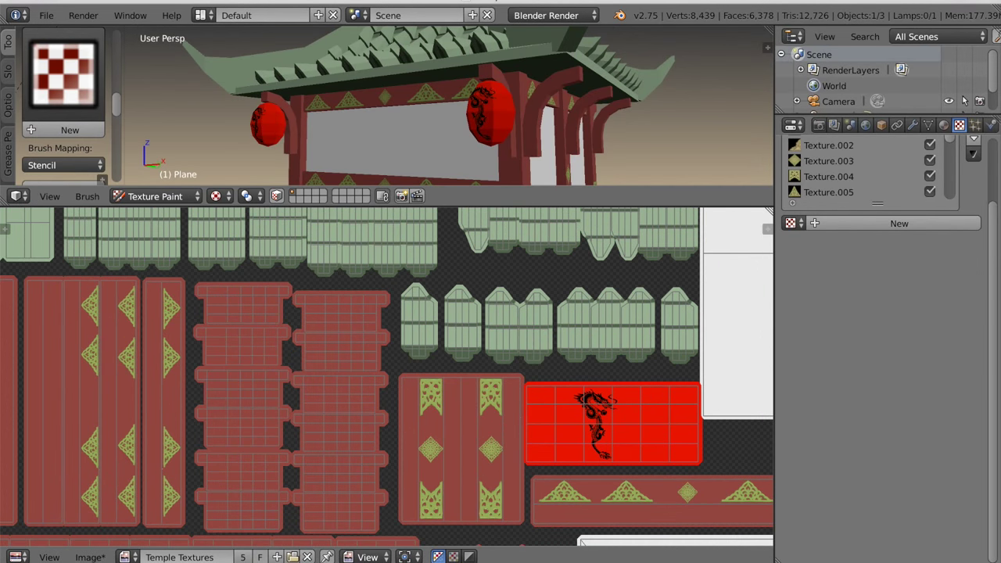
click(88, 557)
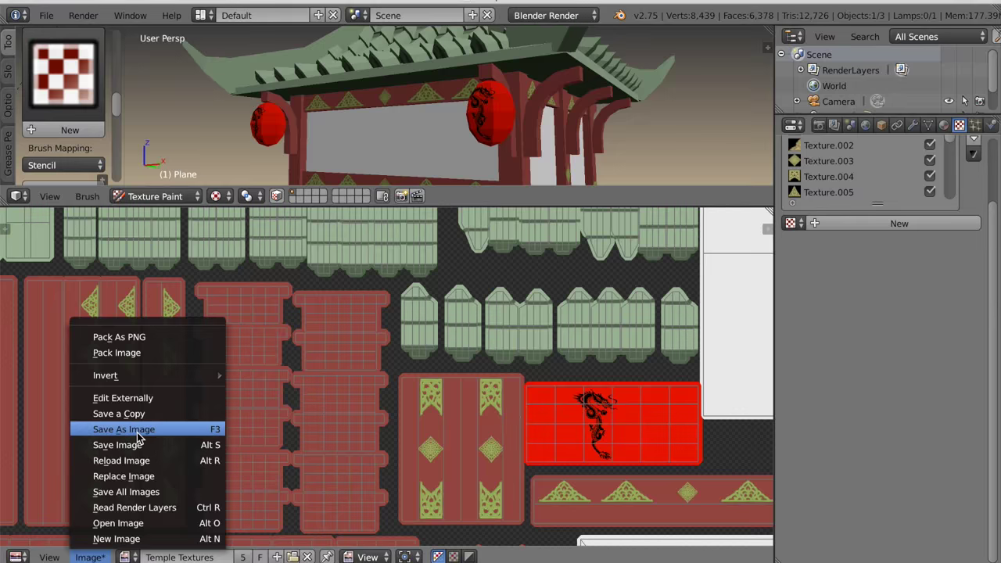
click(138, 433)
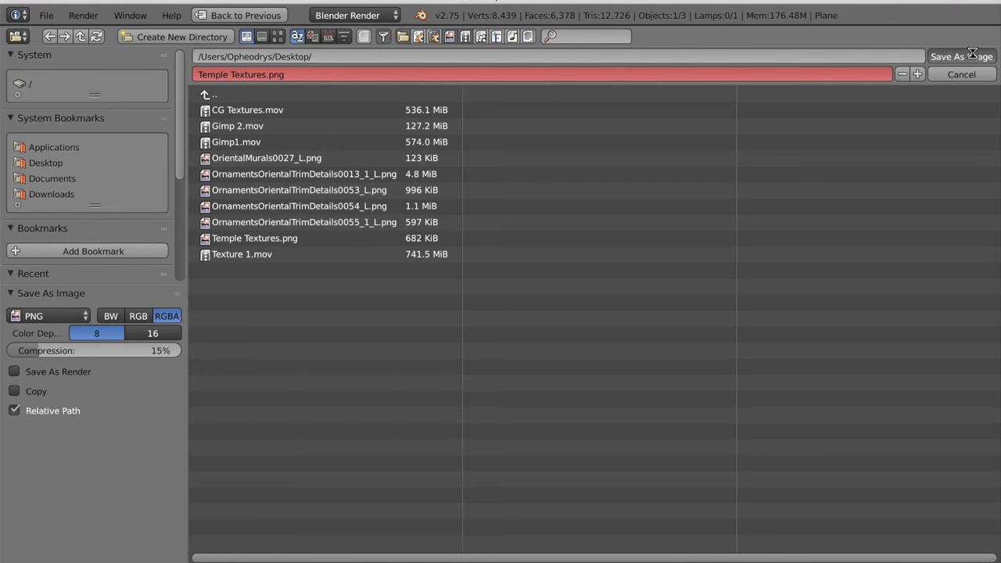
click(970, 56)
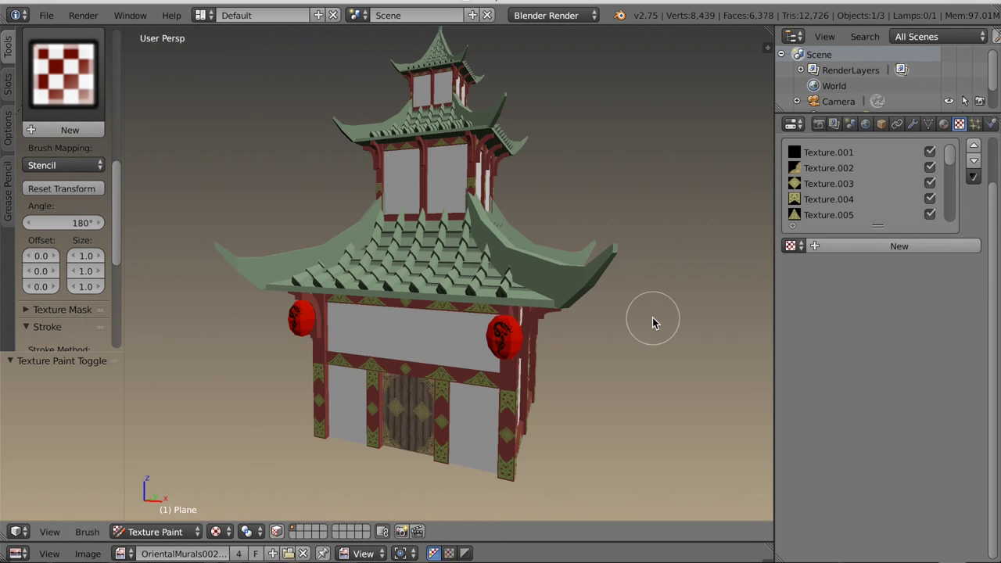
Put the temple in Object Mode and remove its Material.007 slot.
click(181, 538)
click(157, 512)
click(943, 124)
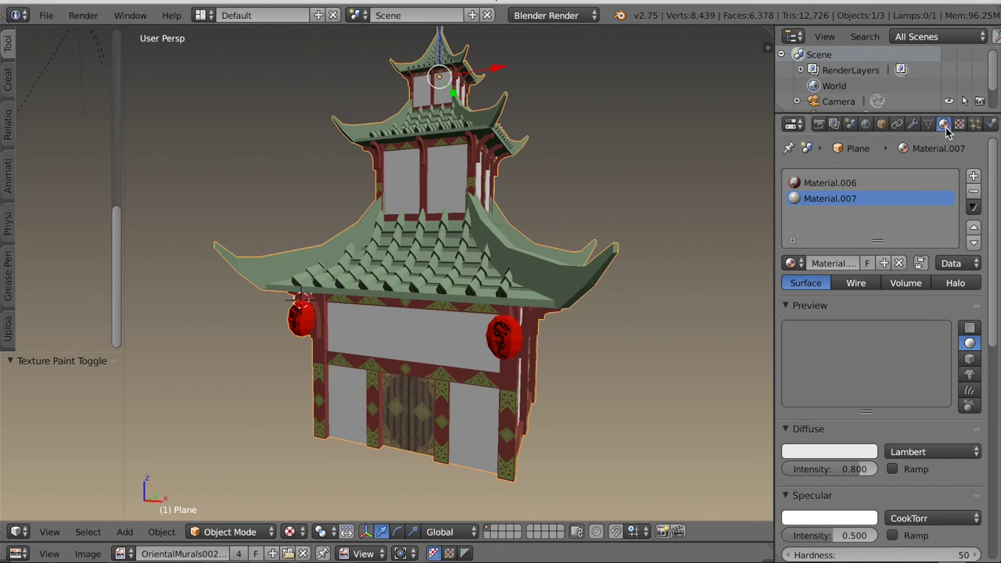
click(974, 191)
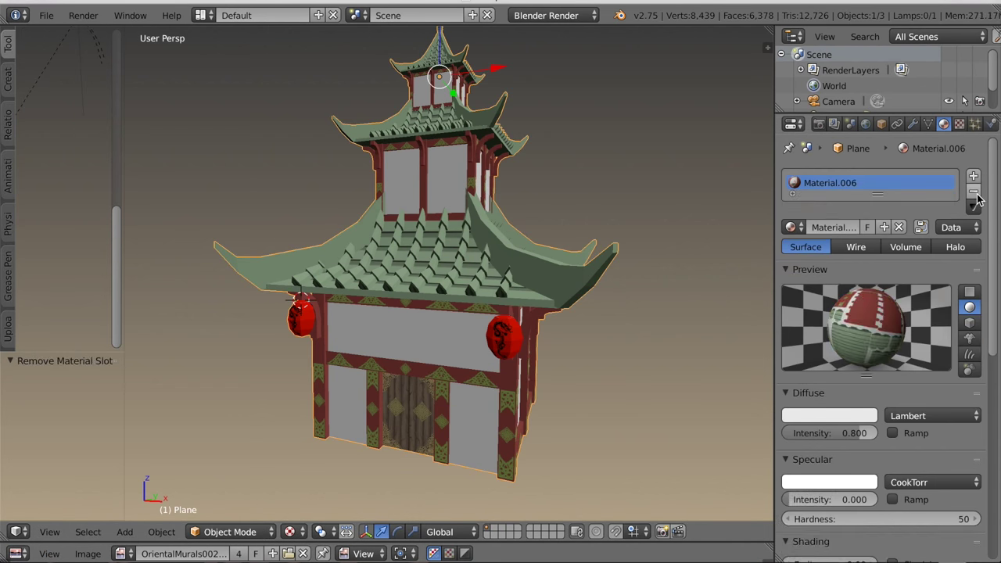
Change the render engine to Cycles Render and load the Compositing screen layout.
click(569, 23)
click(548, 61)
click(202, 15)
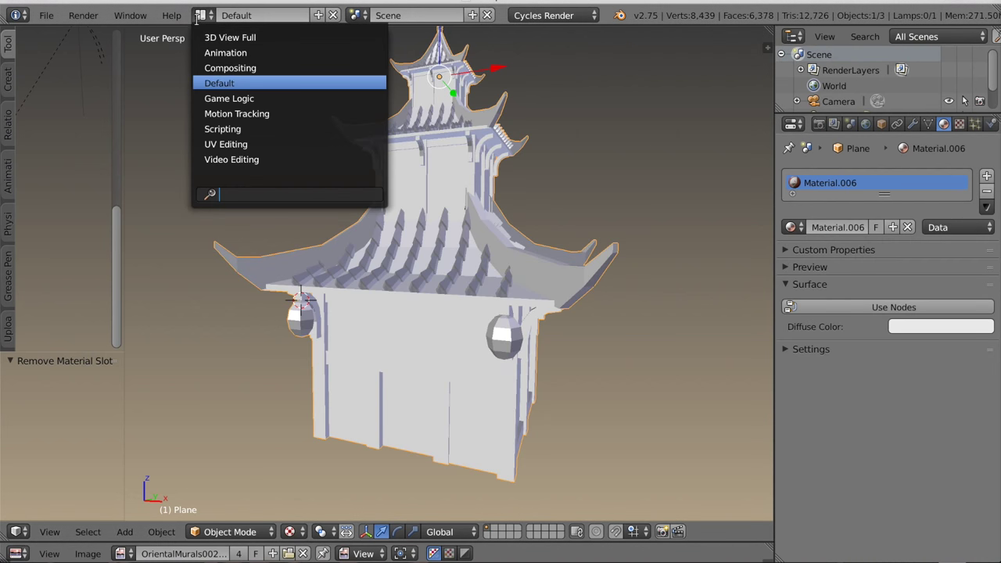
click(227, 67)
click(423, 553)
click(461, 397)
Widen the lower image editor showing the dragon and turn it into a Node Editor.
drag(407, 446, 587, 453)
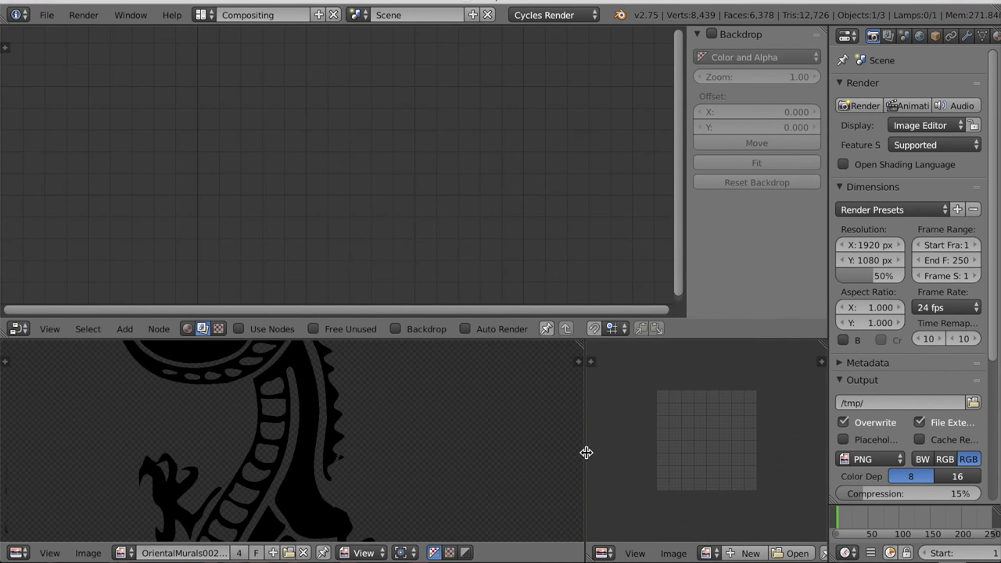
click(17, 553)
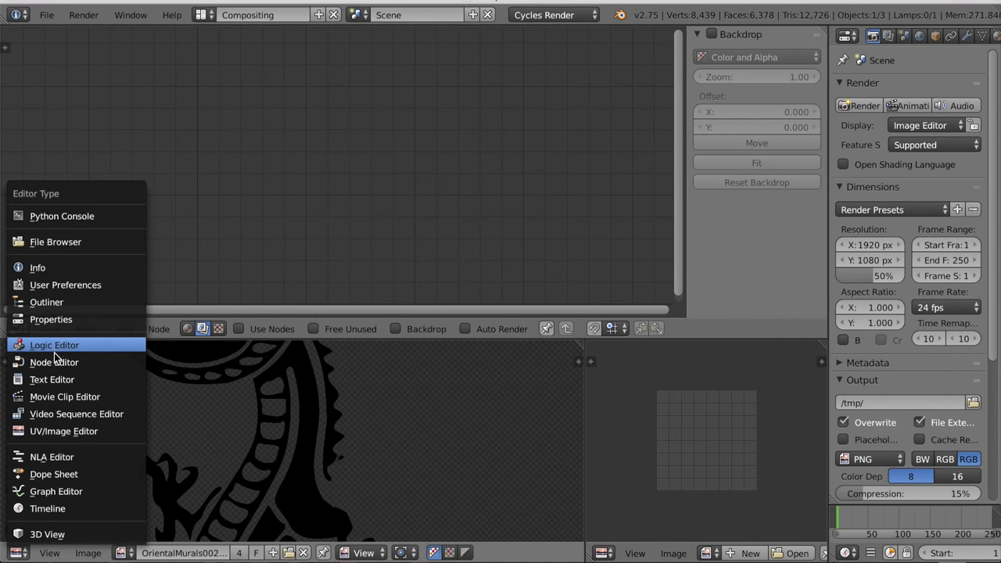
click(54, 352)
Turn the upper compositing node editor into a 3D View and split it into two side-by-side views.
key(n)
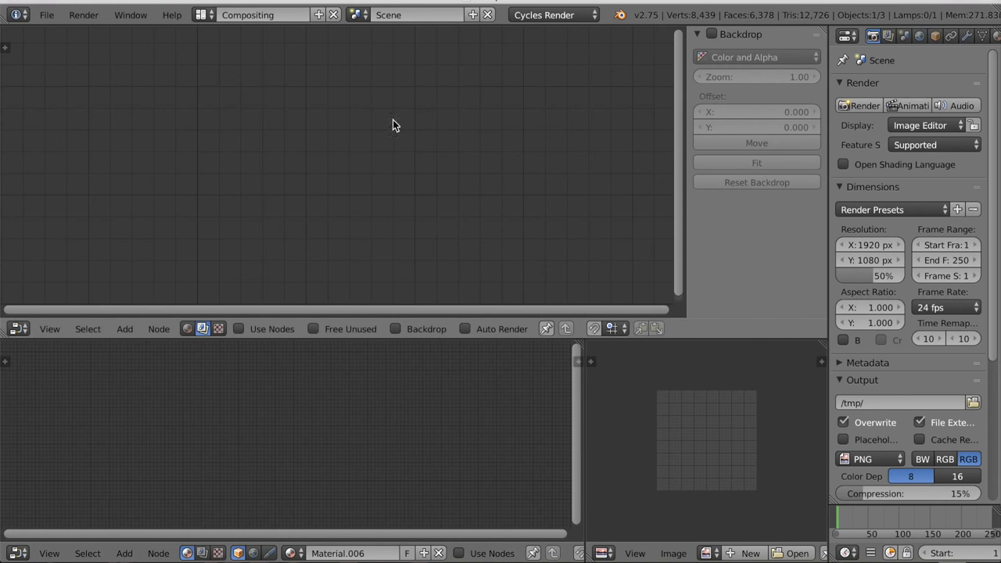
click(17, 328)
click(44, 310)
drag(822, 31, 571, 90)
middle_drag(684, 233, 699, 149)
scroll(700, 149, down, 2)
drag(701, 119, 709, 299)
Frame the temple in the larger 3D view and set that view's shading to Rendered.
scroll(308, 279, down, 5)
middle_drag(308, 279, 291, 93)
drag(288, 69, 287, 59)
scroll(308, 148, down, 2)
mouse_move(309, 148)
middle_down()
mouse_move(267, 221)
mouse_move(230, 245)
mouse_move(216, 272)
middle_up()
scroll(269, 226, up, 4)
scroll(219, 274, up, 2)
click(294, 330)
click(313, 225)
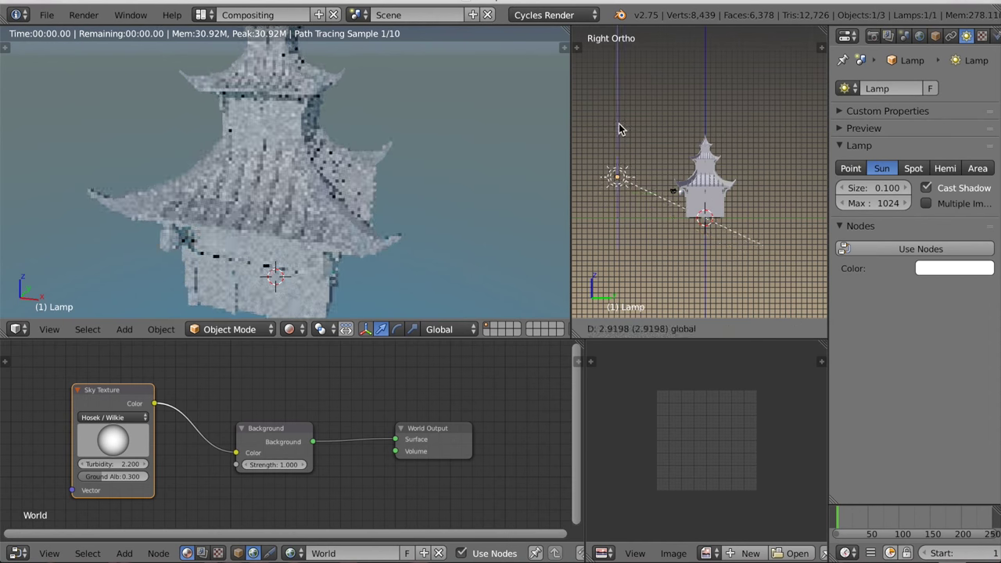
Give the sun lamp an Emission node with a warm color of R 1.000, G 0.697, B 0.493.
key(KP_7)
scroll(417, 267, down, 3)
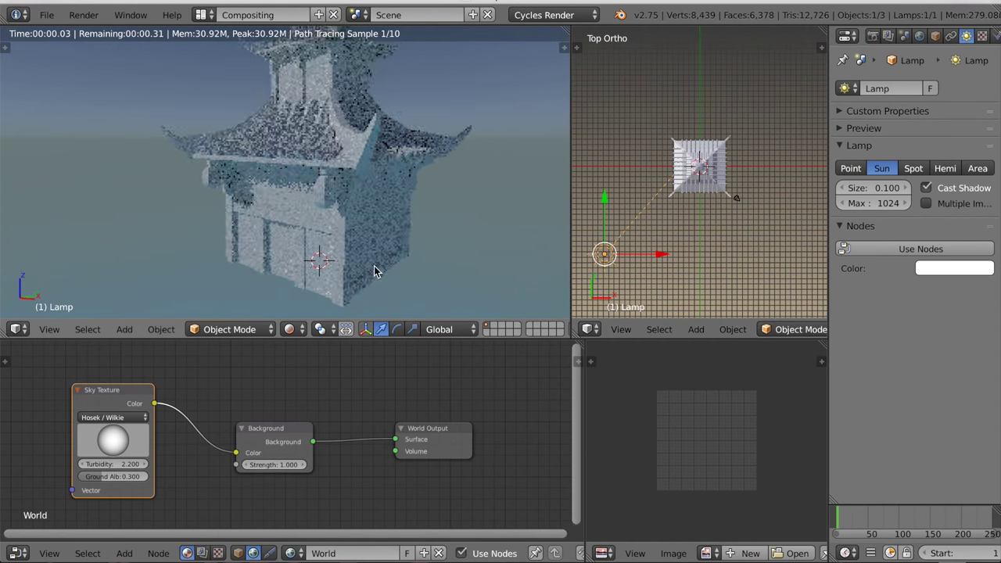
key(shift+a)
mouse_move(240, 446)
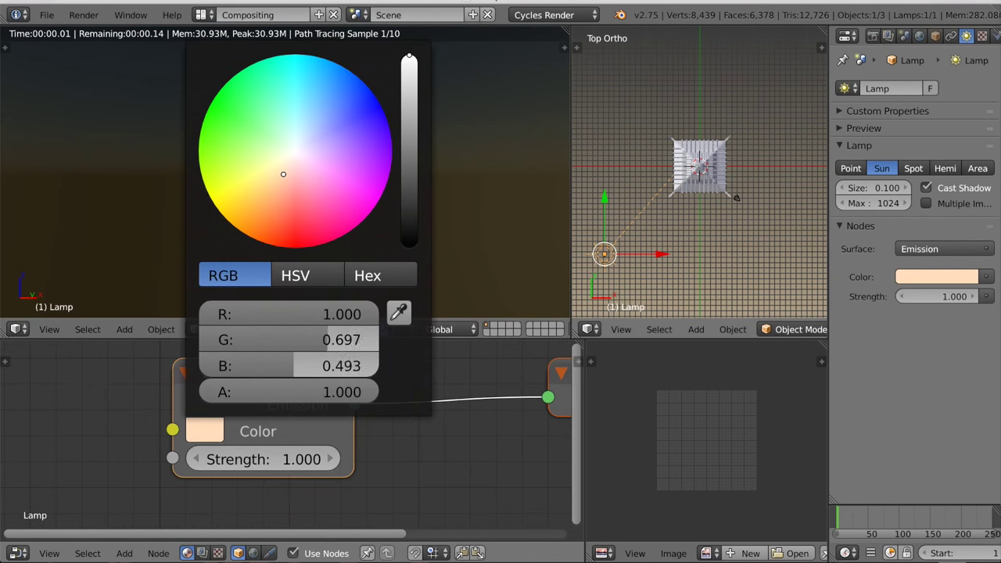
Place a duplicate sun lamp on the temple's opposite side and give it a pale blue emission of strength 0.100.
key(r)
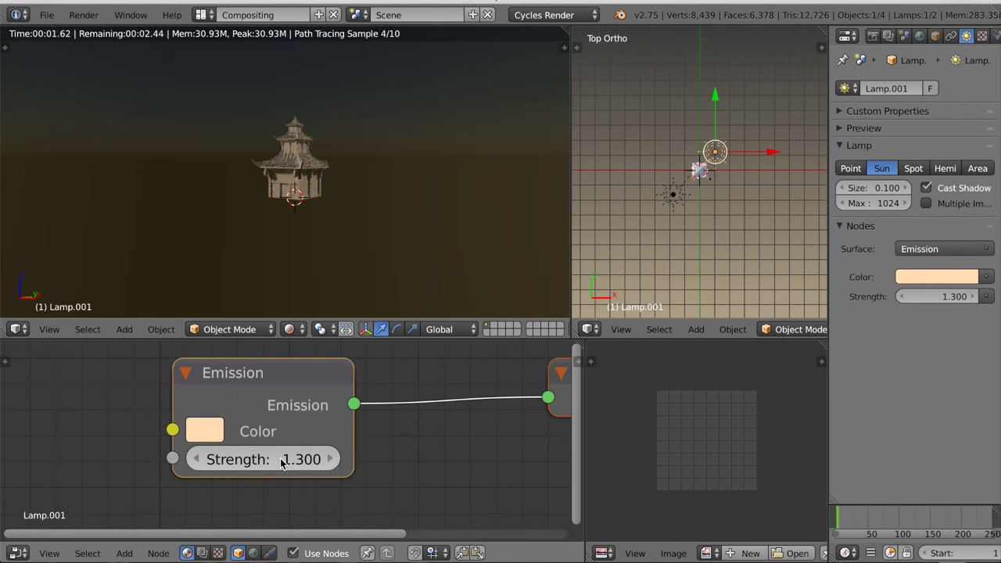
click(333, 461)
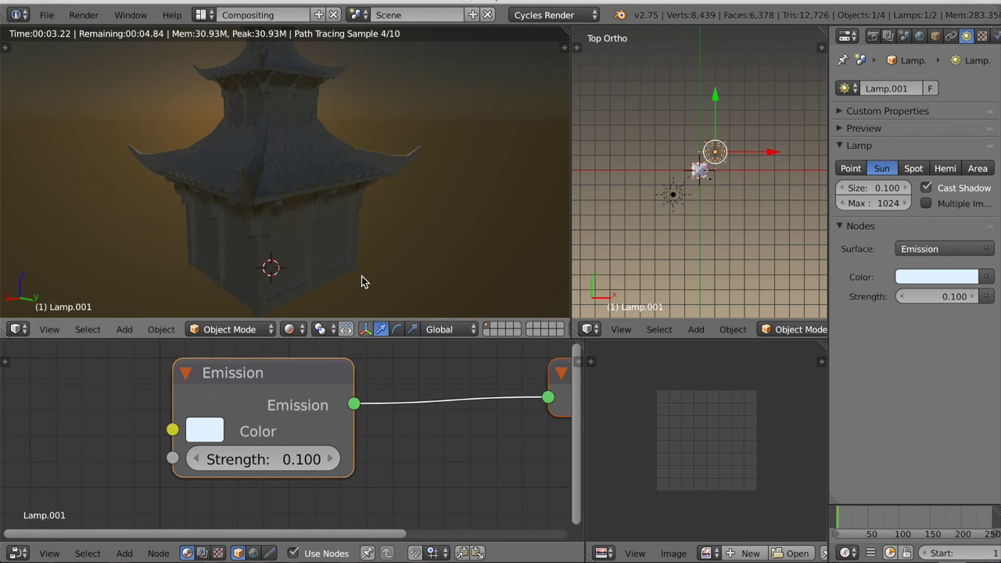
scroll(467, 307, down, 5)
scroll(467, 307, up, 3)
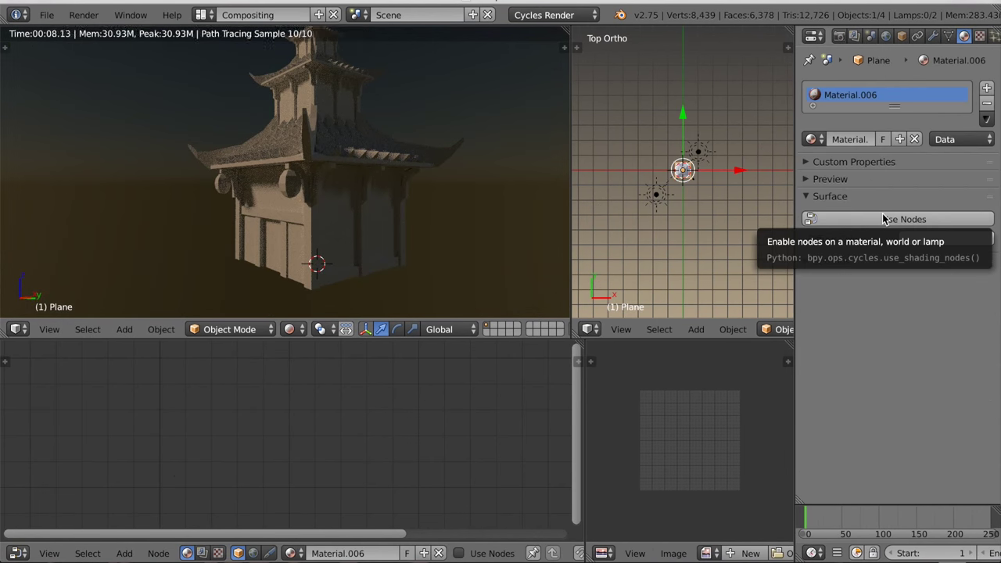
Enable nodes on the temple's Material.006 and add a UV-mapped Image Texture setup to the Diffuse BSDF's color.
click(883, 215)
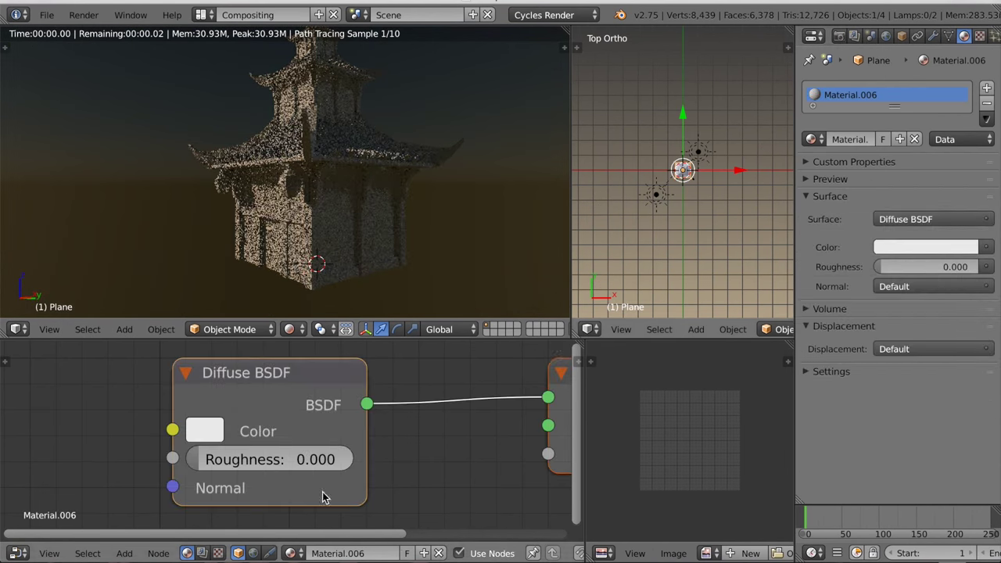
scroll(324, 491, down, 6)
middle_drag(327, 486, 360, 496)
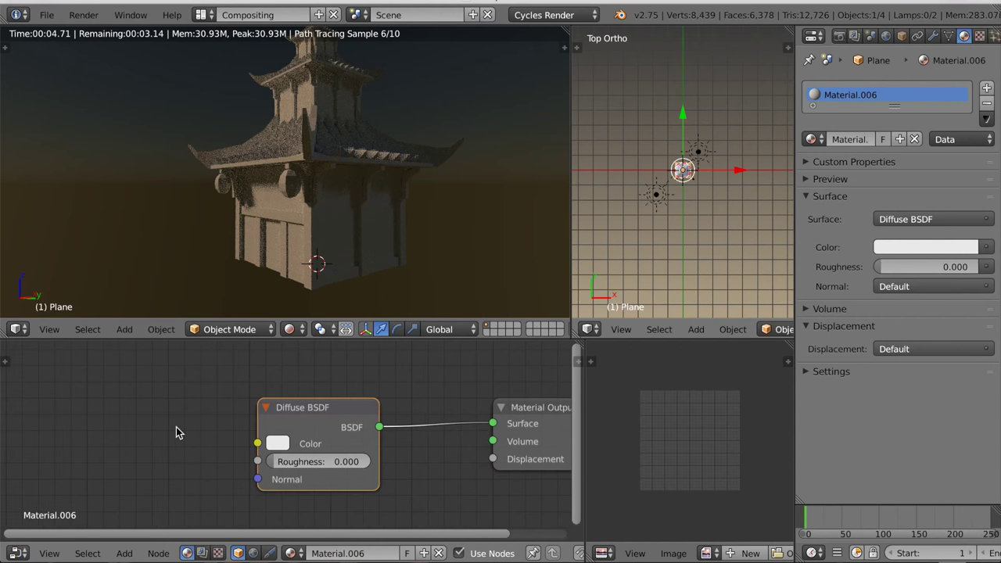
key(ctrl+t)
middle_drag(179, 431, 362, 443)
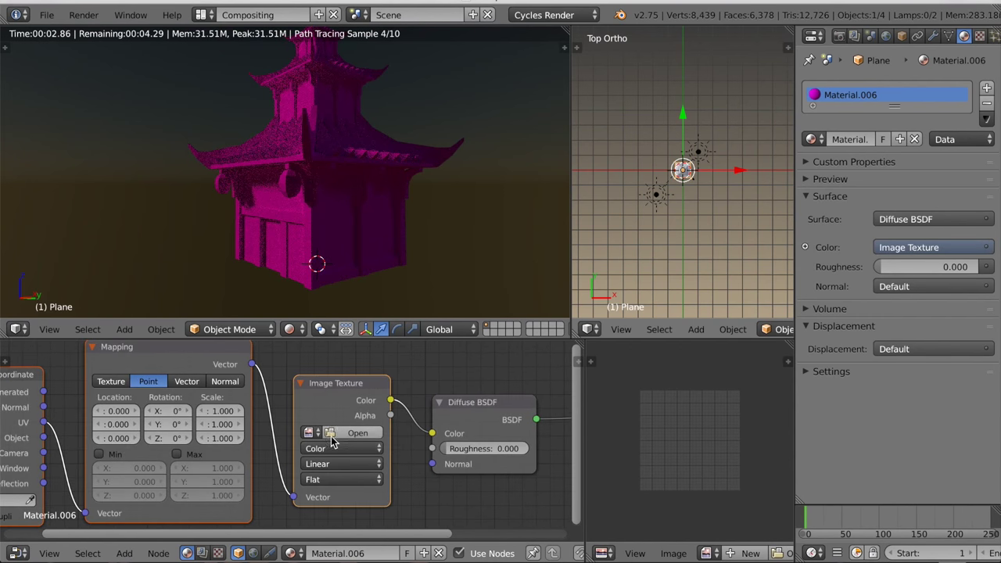
Assign the Temple Textures image to the Image Texture node and view the textured temple in the rendered view.
scroll(329, 452, up, 3)
click(330, 432)
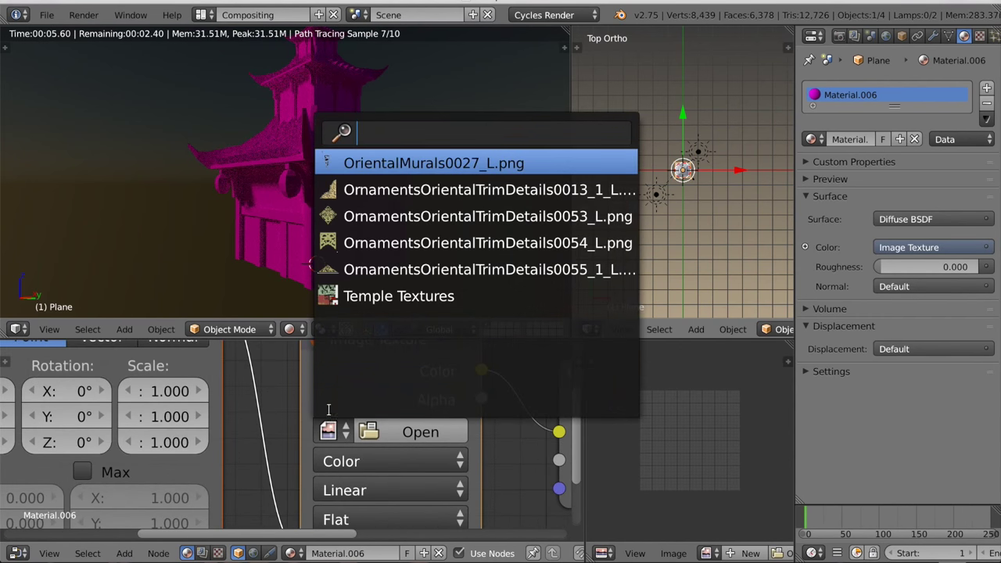
click(369, 297)
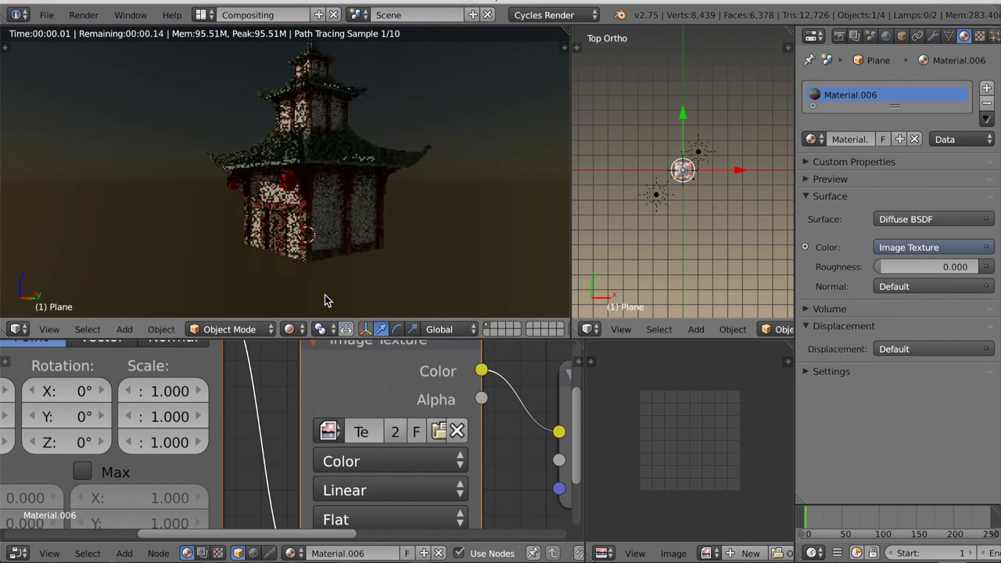
middle_drag(324, 295, 369, 318)
scroll(388, 306, up, 3)
Spread out the Material Output and Diffuse BSDF nodes to make room for another shader.
scroll(389, 460, down, 10)
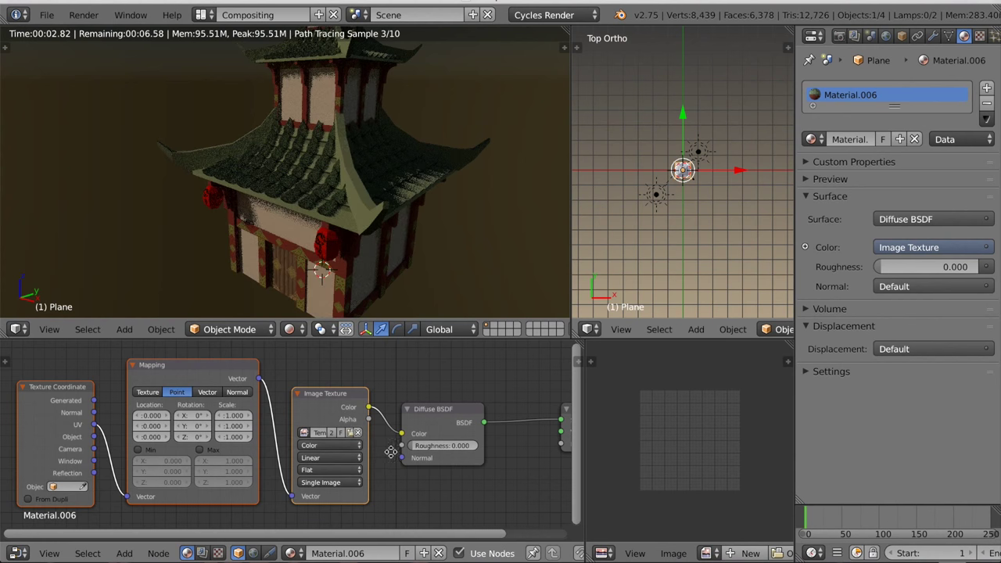
scroll(390, 452, down, 4)
middle_drag(384, 284, 346, 262)
middle_drag(496, 409, 451, 412)
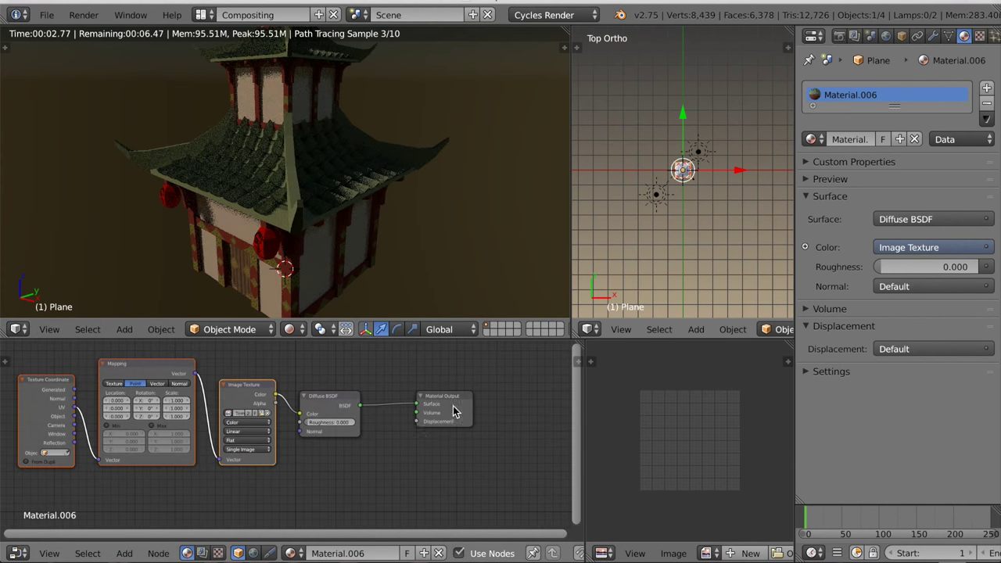
drag(451, 412, 538, 422)
drag(322, 398, 369, 374)
Add a Glossy BSDF node and place it below the Diffuse BSDF.
key(shift+a)
mouse_move(315, 448)
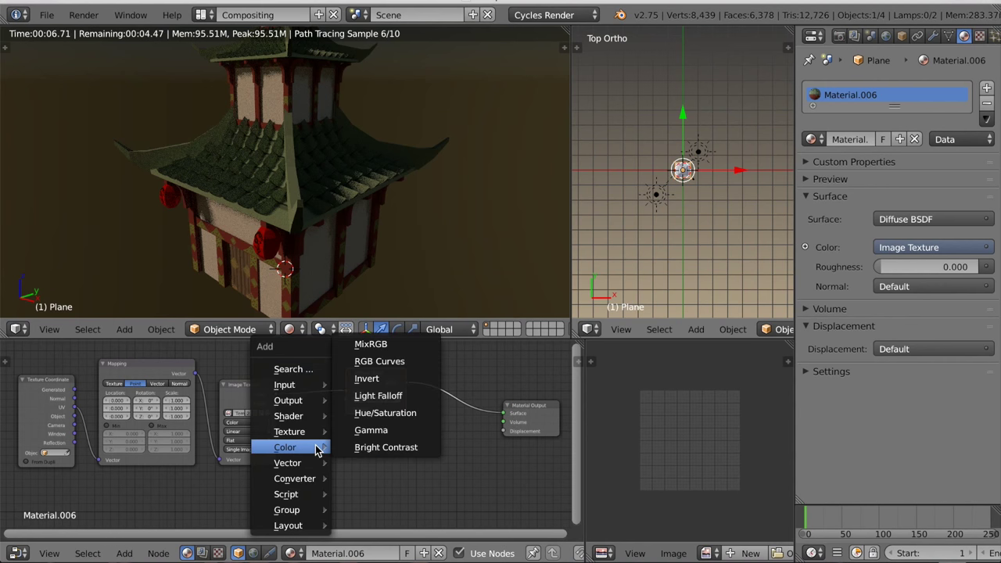
mouse_move(311, 416)
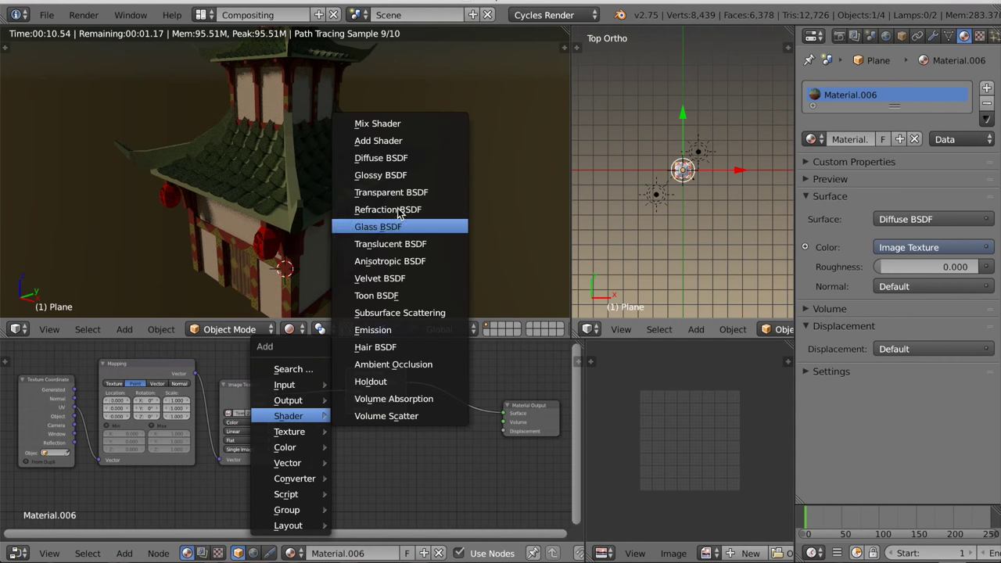
click(382, 176)
click(350, 443)
scroll(436, 453, down, 3)
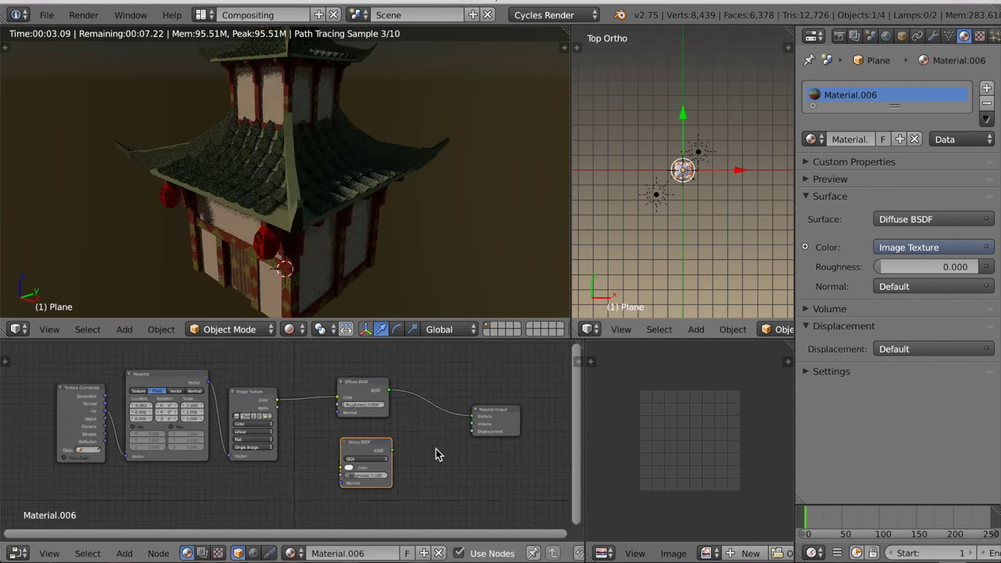
Combine the Diffuse and Glossy BSDFs through a Mix Shader feeding the Material Output, and space the nodes apart.
middle_drag(490, 426, 456, 424)
drag(456, 424, 487, 424)
ctrl+shift+right_drag(324, 415, 324, 444)
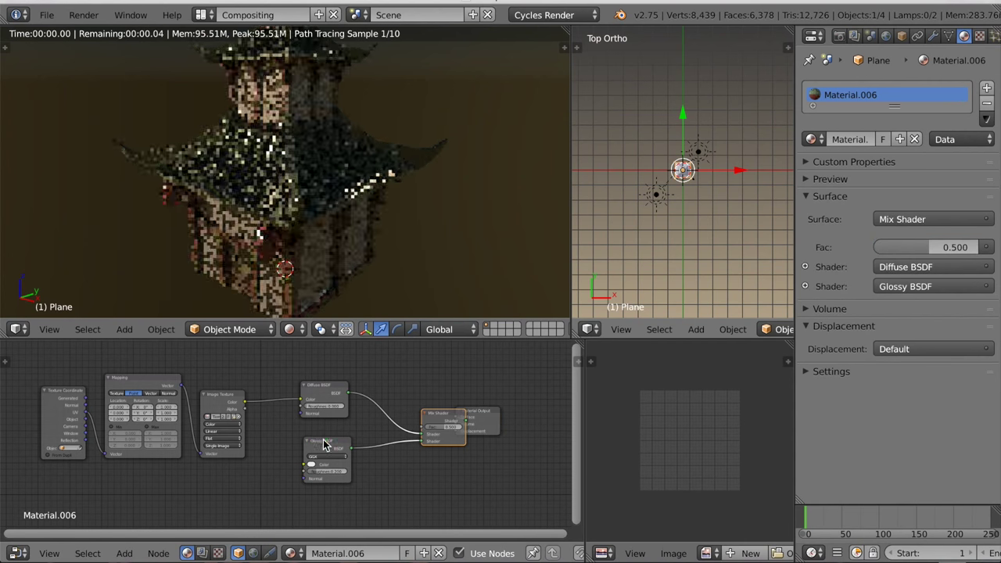
drag(437, 418, 398, 418)
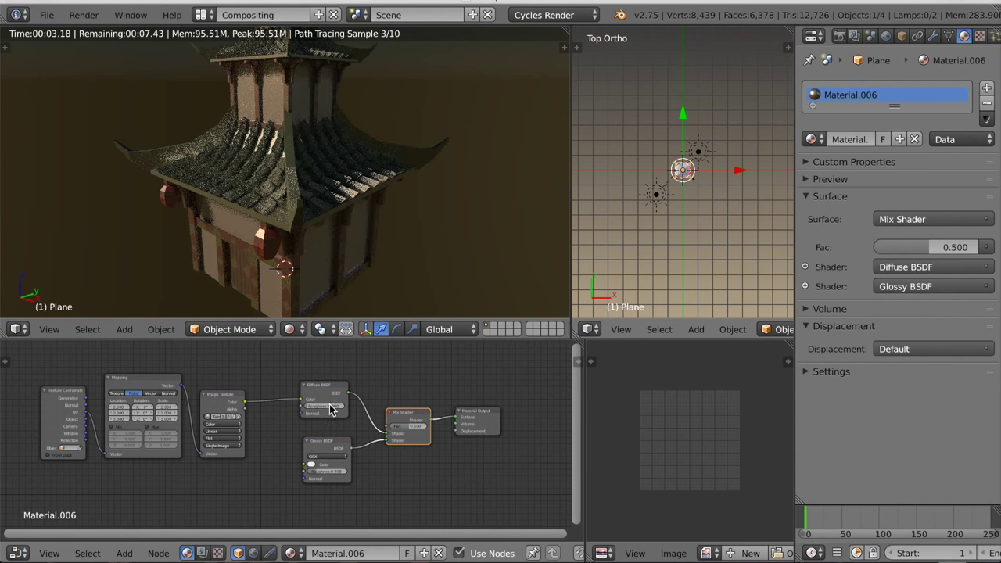
drag(482, 426, 509, 427)
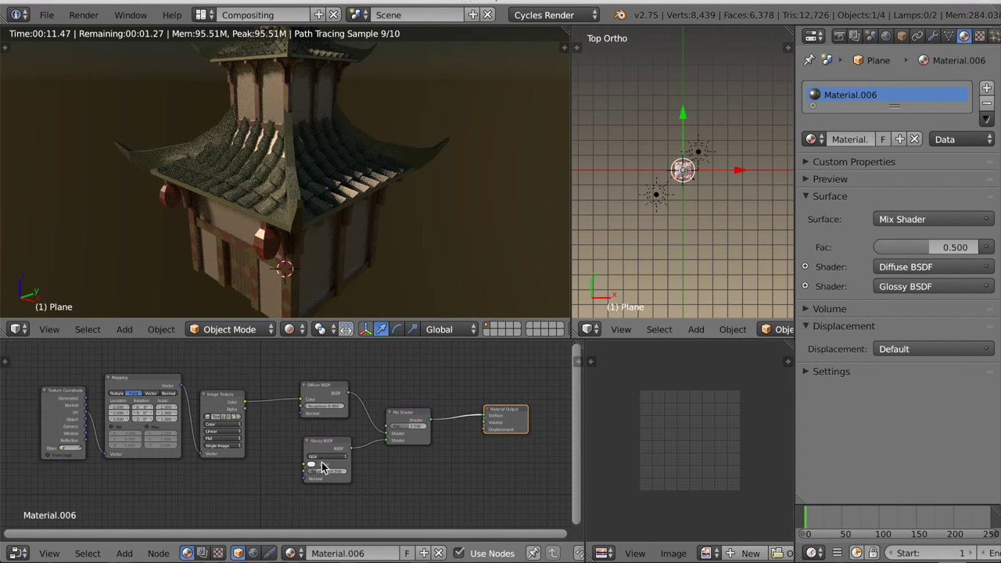
Connect the Image Texture's color to the Glossy BSDF's color and view the temple's rendered result from several sides.
scroll(327, 478, up, 3)
drag(215, 364, 325, 479)
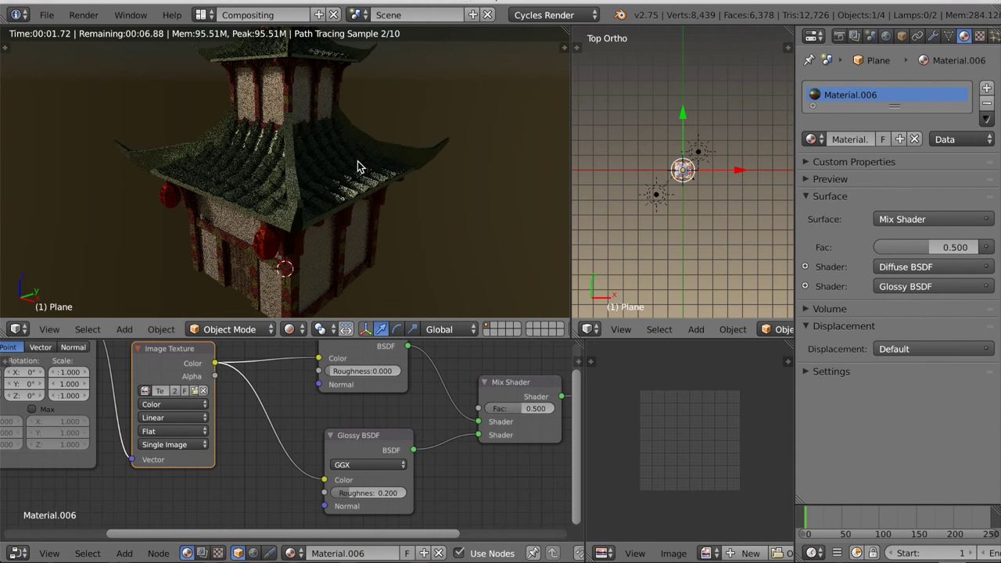
scroll(231, 257, down, 3)
middle_drag(231, 257, 282, 275)
scroll(292, 283, up, 3)
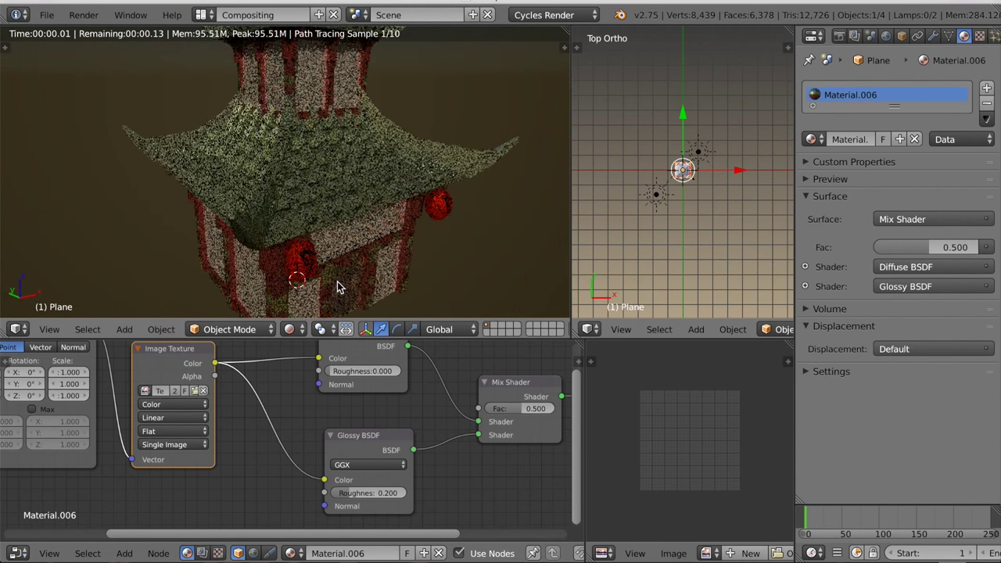
middle_drag(343, 287, 286, 272)
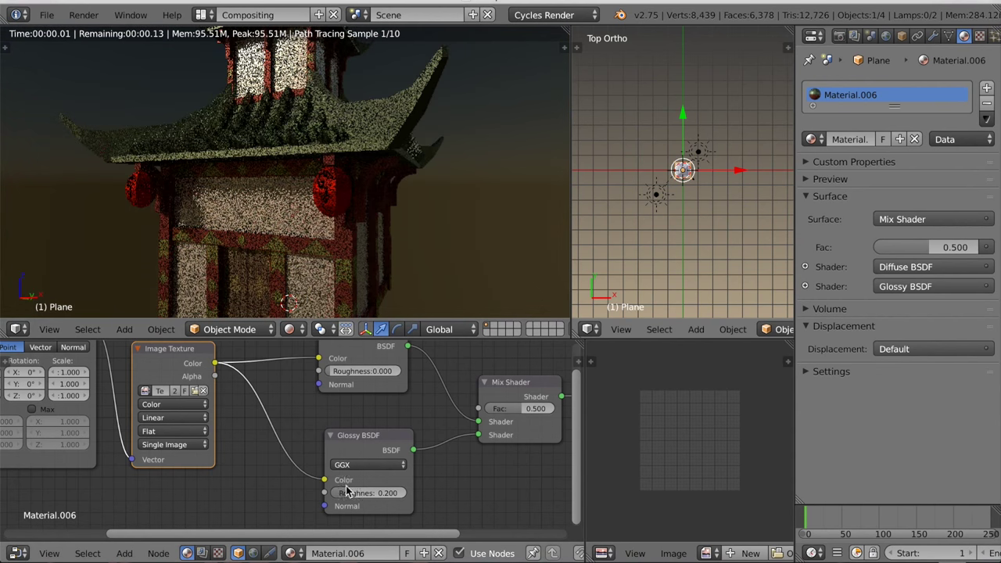
Set the Glossy BSDF's roughness to 0.350 and inspect the ornaments on the front beam up close.
scroll(284, 463, up, 4)
middle_drag(281, 487, 237, 457)
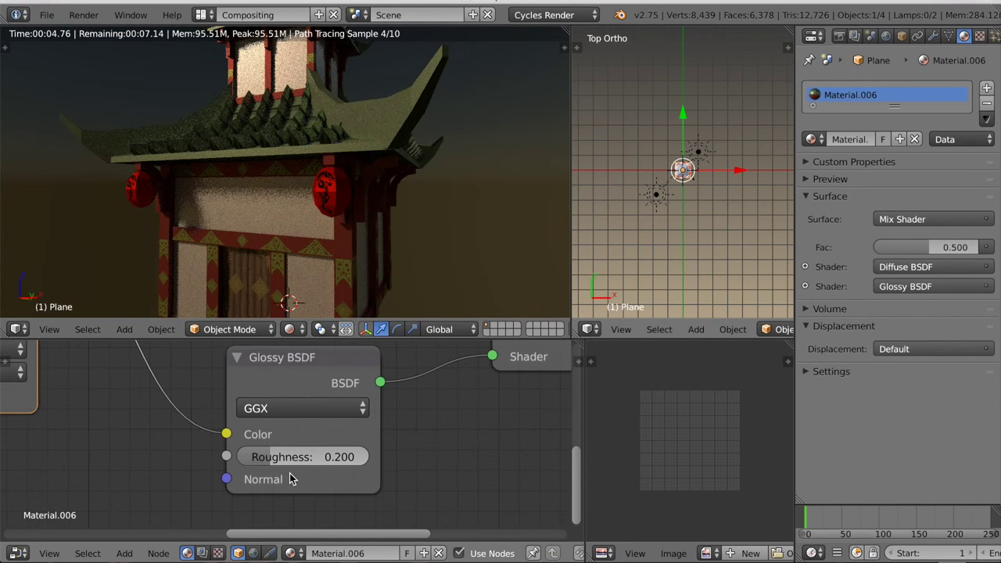
drag(274, 457, 288, 462)
scroll(356, 289, down, 2)
middle_drag(362, 288, 384, 259)
scroll(336, 276, up, 5)
scroll(319, 222, up, 3)
scroll(334, 217, up, 2)
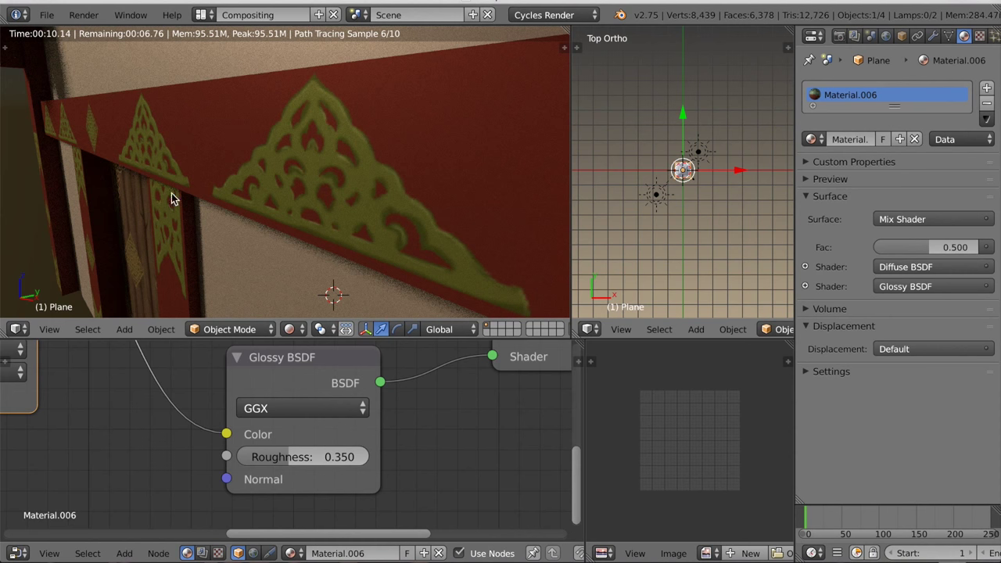
Move the Material Output node clear of the other nodes and connect the Image Texture's color to its Displacement input.
scroll(297, 456, down, 10)
middle_drag(291, 460, 242, 476)
scroll(241, 476, up, 4)
drag(492, 385, 478, 430)
scroll(192, 454, down, 1)
middle_drag(192, 452, 229, 456)
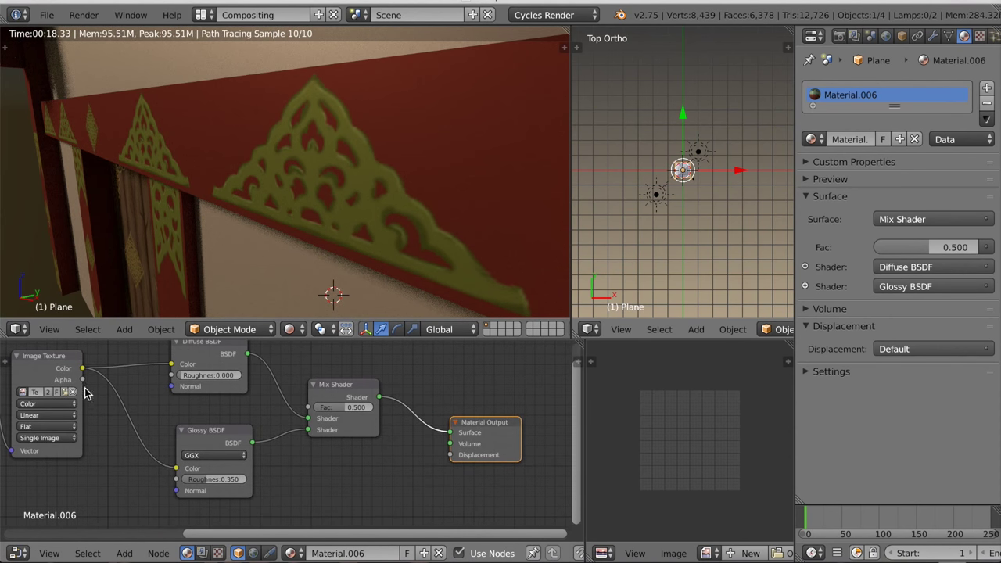
drag(82, 370, 137, 399)
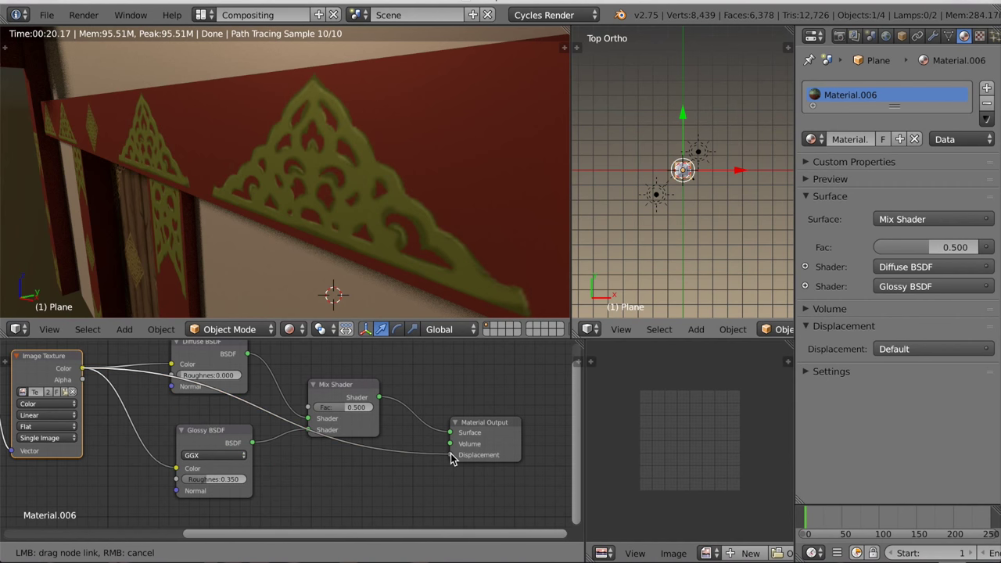
drag(451, 459, 450, 455)
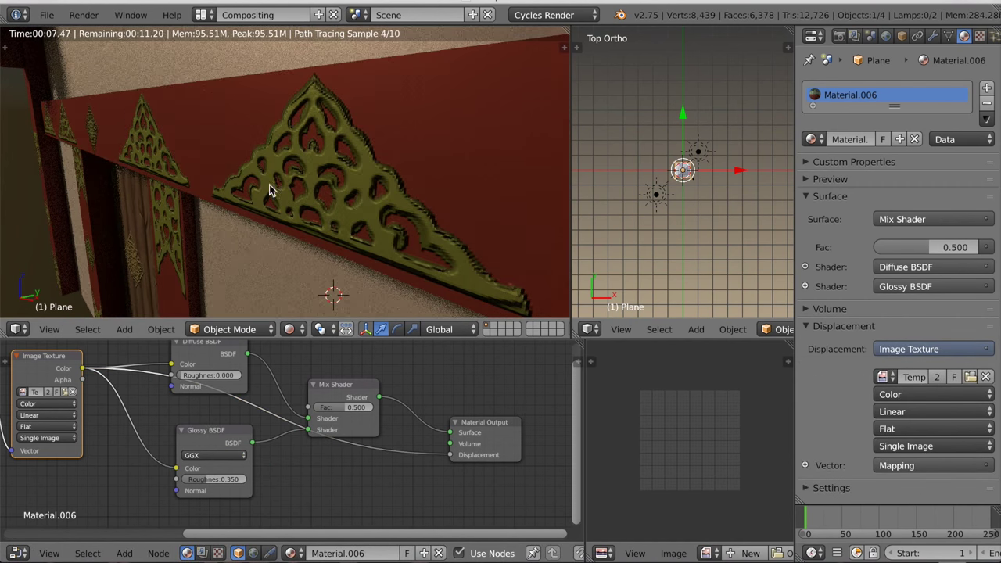
Insert a Math node into the displacement link, set it to Multiply, and set its second value to 1.300.
key(shift+a)
mouse_move(352, 483)
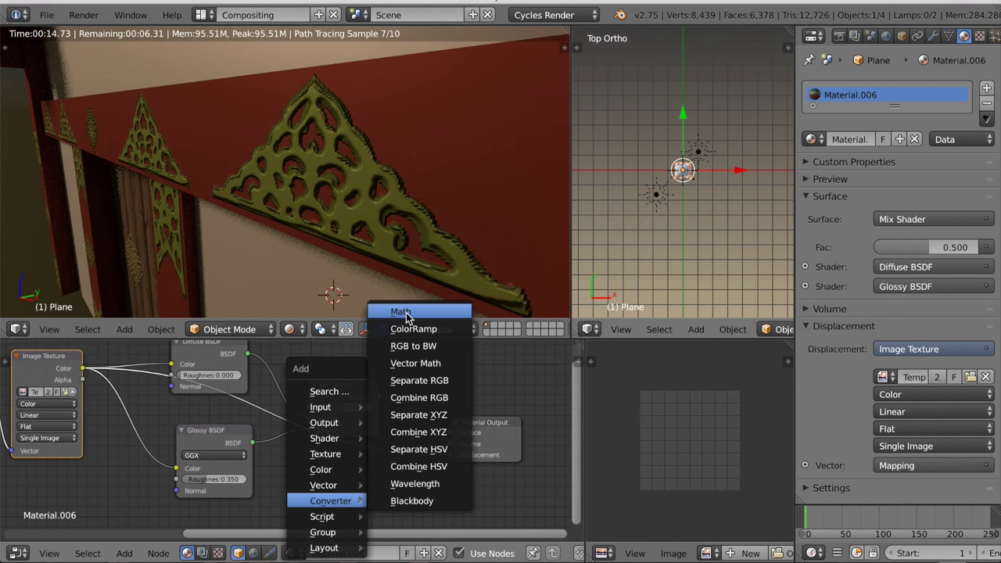
click(406, 316)
click(361, 449)
drag(361, 449, 314, 460)
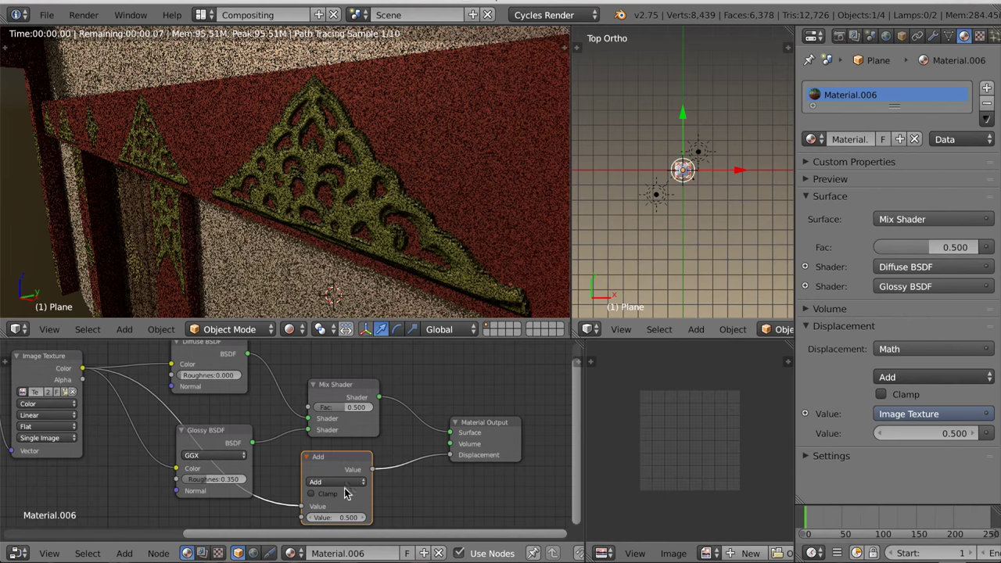
click(344, 483)
click(322, 448)
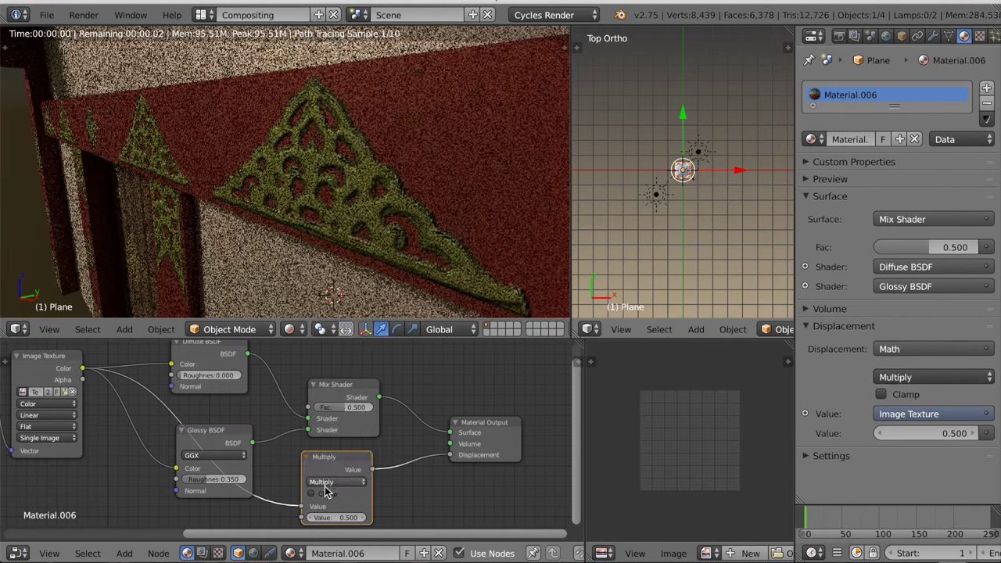
drag(336, 517, 292, 520)
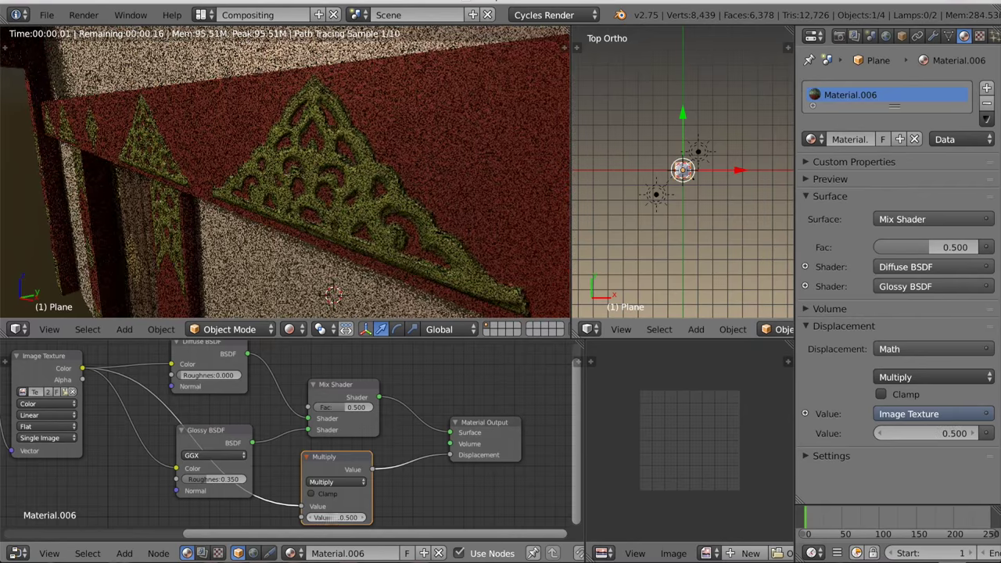
Examine the rendered displacement on the door ornaments, the roof tiles and the whole temple, along with the complete node layout.
scroll(227, 244, down, 8)
middle_drag(219, 248, 262, 259)
scroll(262, 260, up, 5)
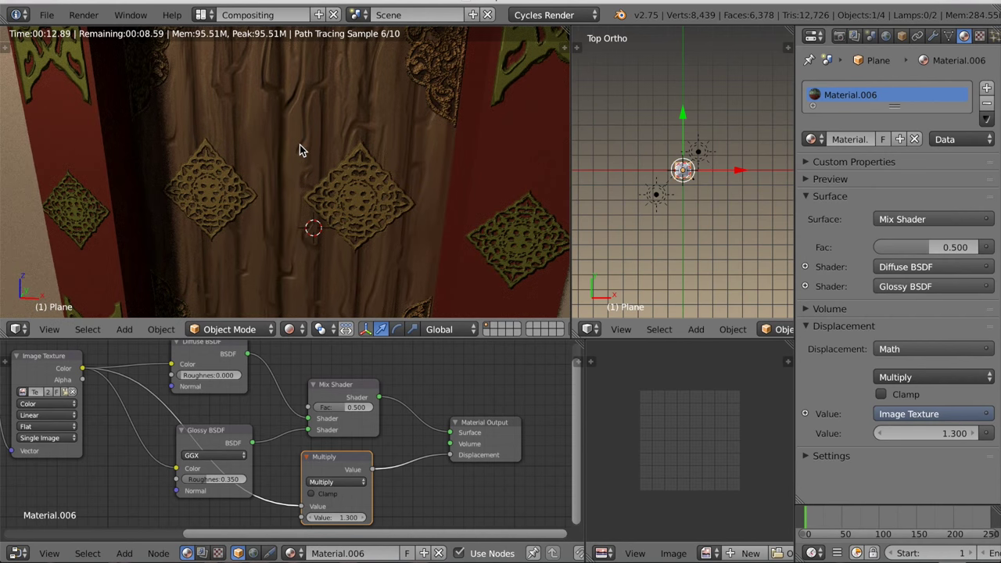
scroll(299, 145, down, 5)
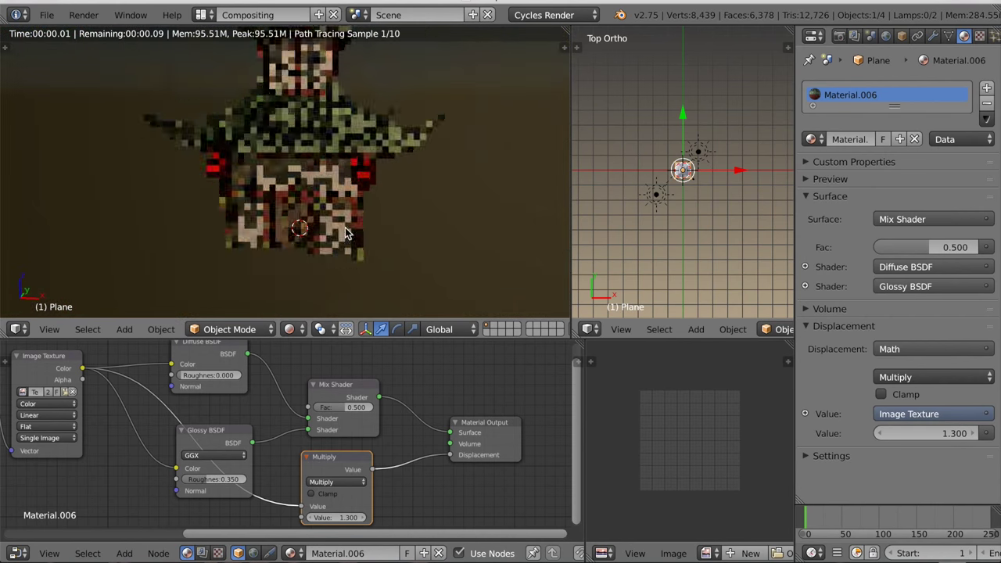
scroll(350, 234, up, 5)
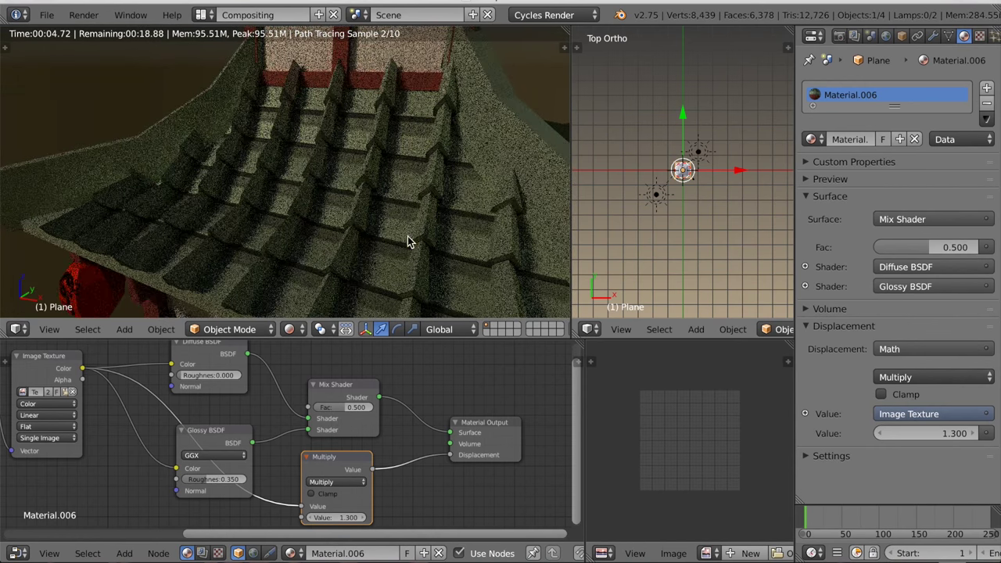
scroll(409, 237, down, 5)
middle_drag(409, 240, 382, 248)
scroll(356, 252, up, 4)
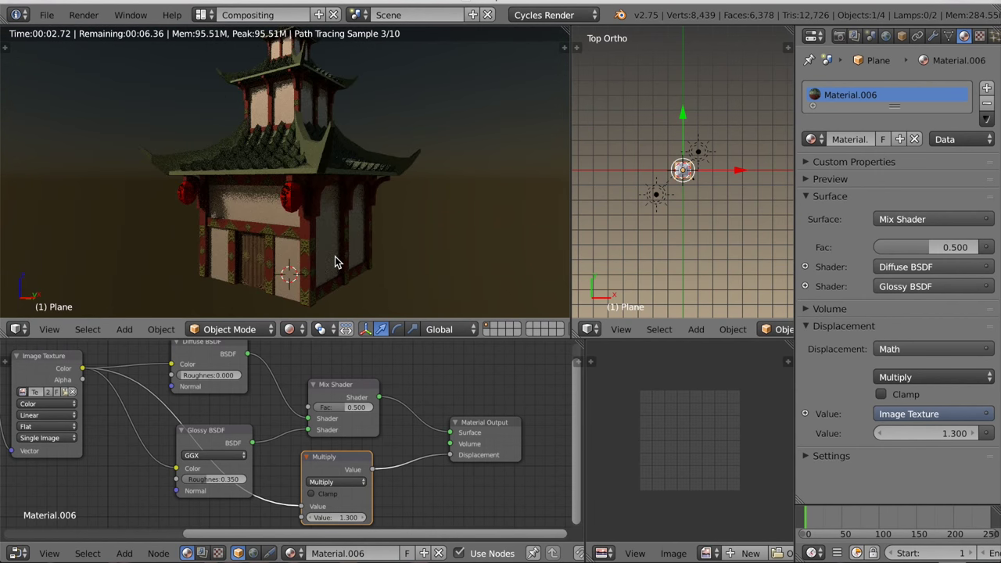
scroll(358, 389, down, 4)
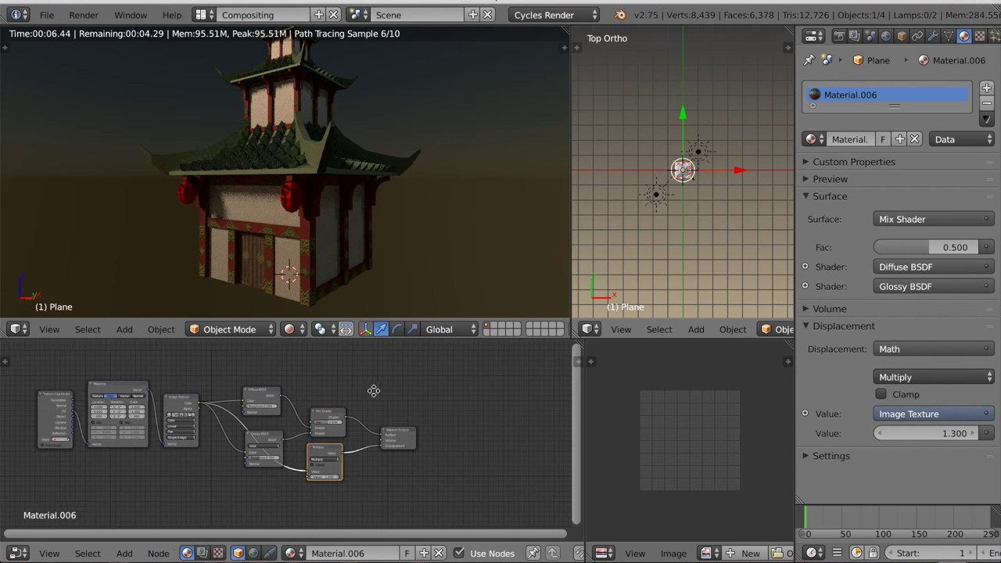
middle_drag(373, 391, 381, 391)
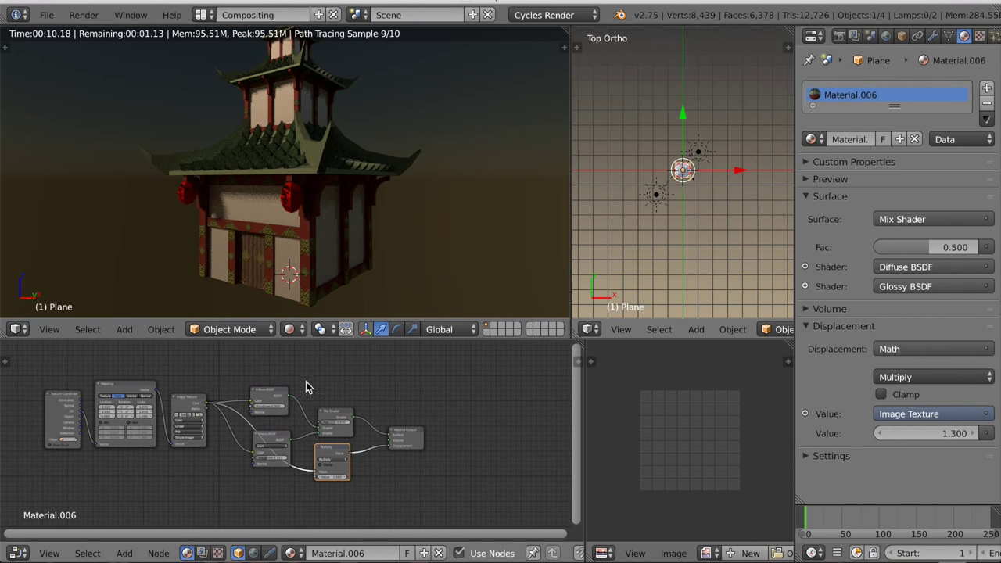
Enter Edit Mode on the temple, clear the selection, and select the linked geometry of both front lanterns.
scroll(662, 209, up, 8)
middle_drag(663, 210, 653, 125)
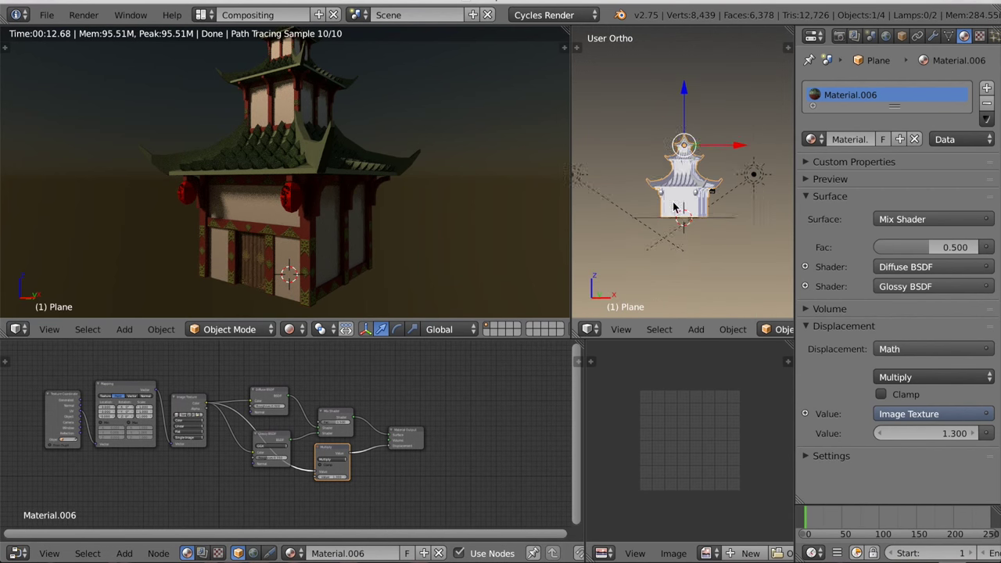
scroll(674, 192, up, 5)
key(Tab)
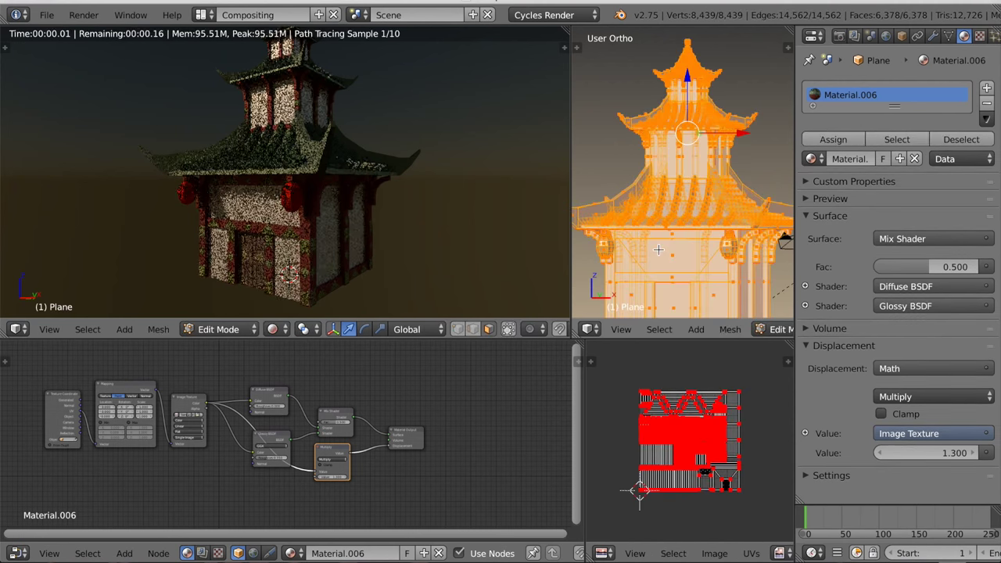
middle_drag(659, 250, 663, 219)
scroll(700, 334, down, 3)
scroll(700, 334, down, 3)
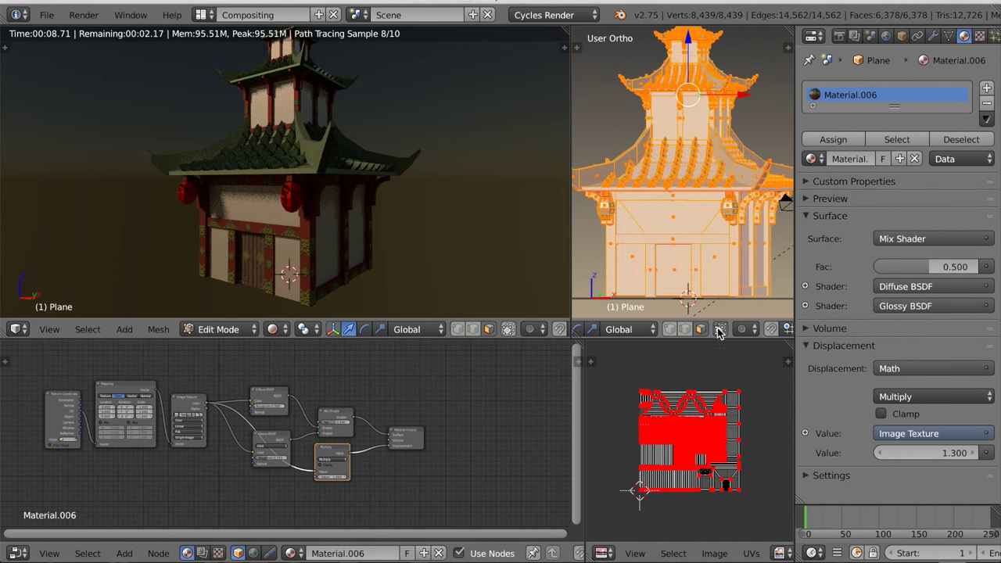
scroll(676, 274, up, 5)
key(a)
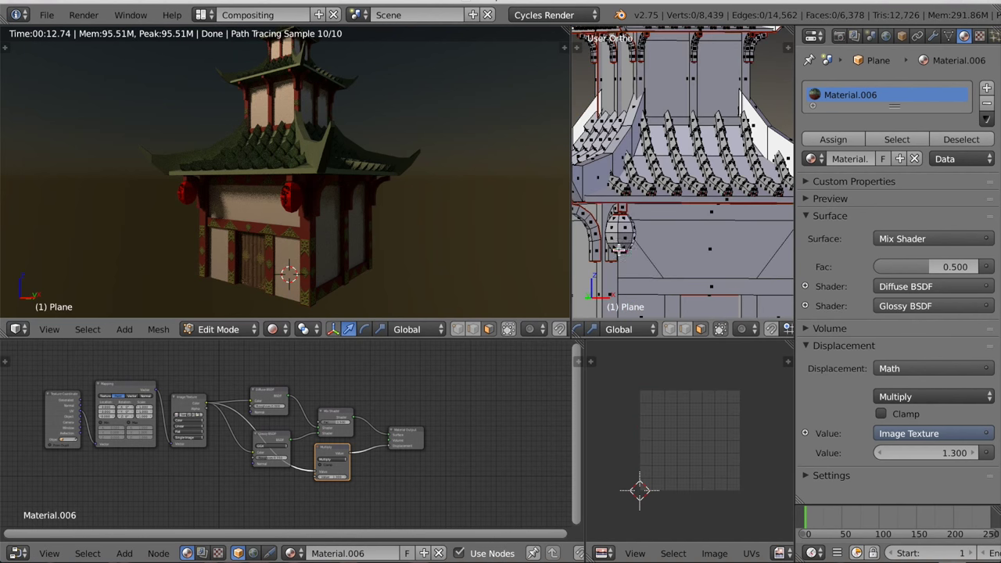
scroll(639, 229, up, 4)
key(l)
middle_drag(659, 186, 656, 246)
key(l)
middle_drag(743, 267, 680, 276)
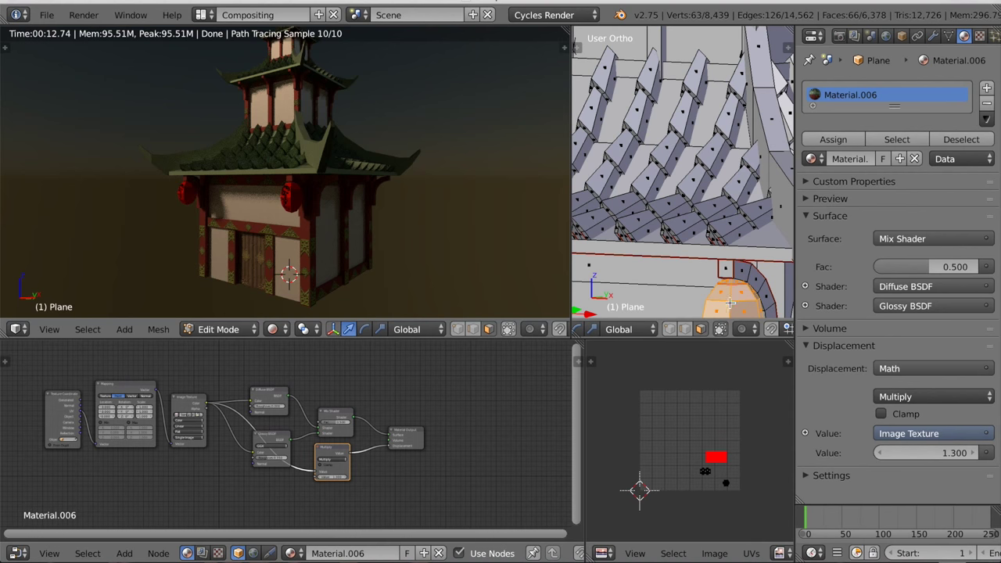
scroll(733, 301, down, 6)
Add a second material slot with a new material and assign it to the selected lanterns.
click(986, 88)
click(850, 195)
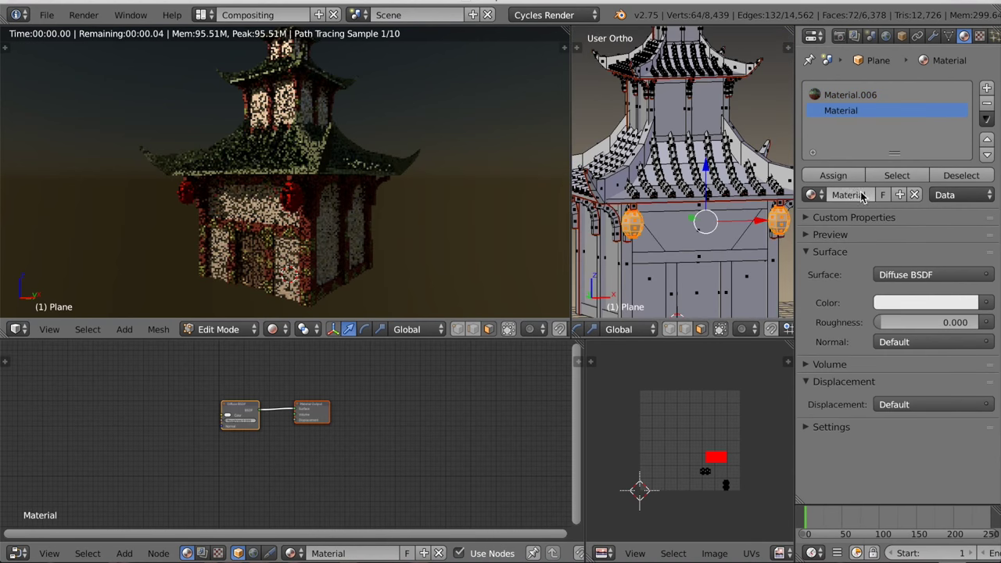
scroll(430, 279, up, 5)
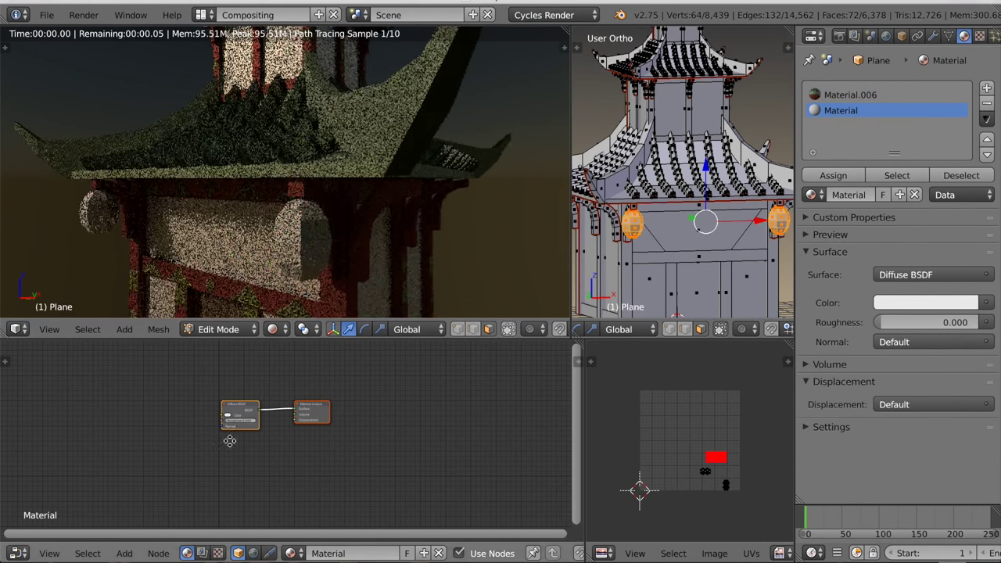
Feed the lantern material's diffuse color from an Image Texture with mapping, and load the Temple Textures image.
scroll(229, 440, up, 3)
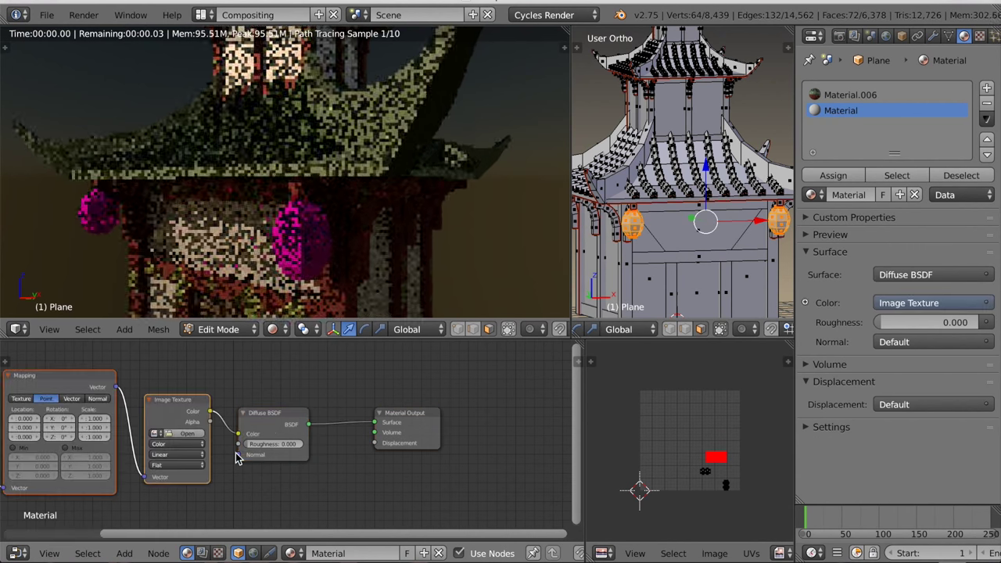
scroll(266, 461, up, 4)
click(139, 422)
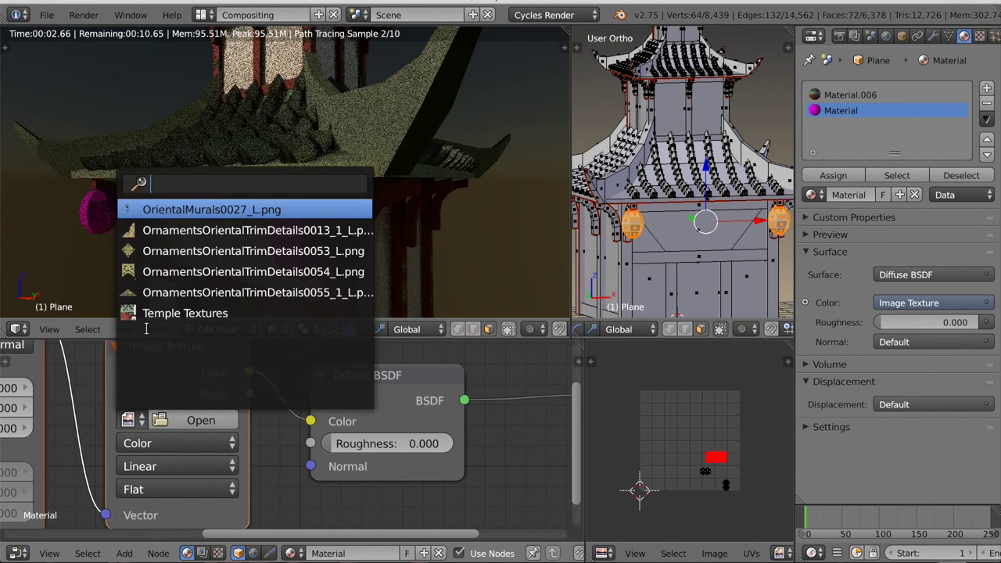
click(156, 314)
scroll(377, 393, down, 4)
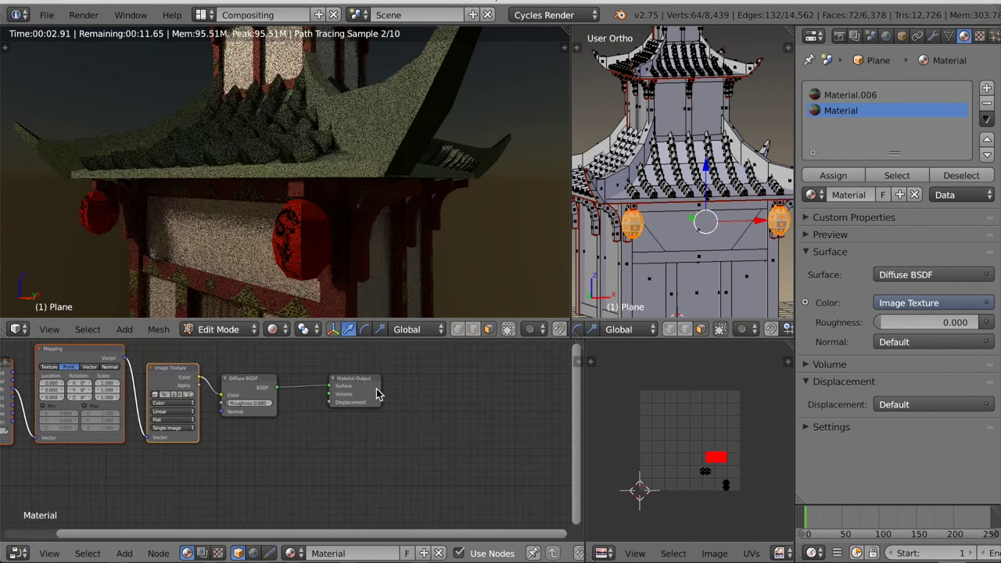
Space the lantern material's nodes apart and insert an Add Shader between the Diffuse BSDF and the Material Output.
drag(377, 393, 492, 391)
drag(262, 393, 301, 387)
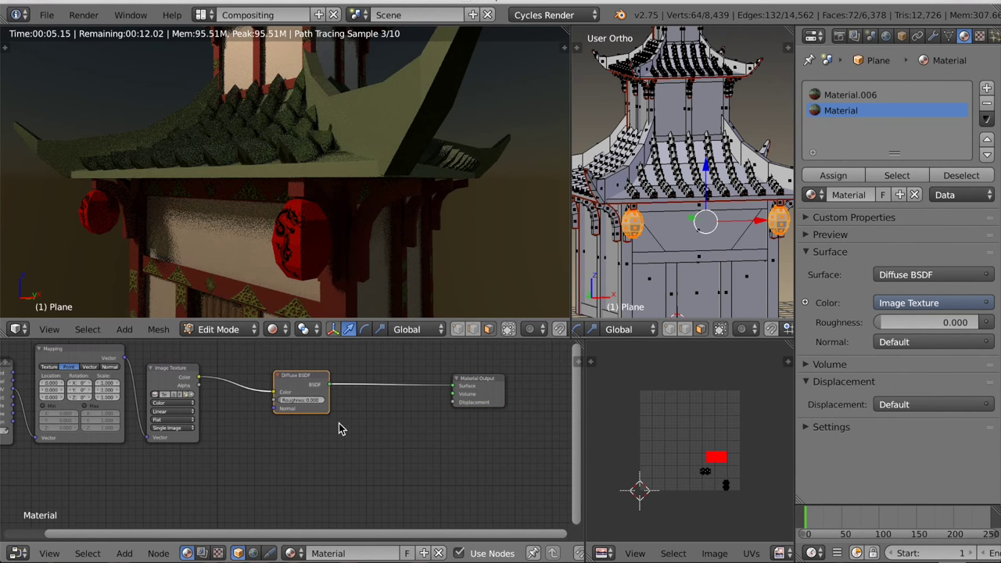
key(shift+a)
mouse_move(321, 365)
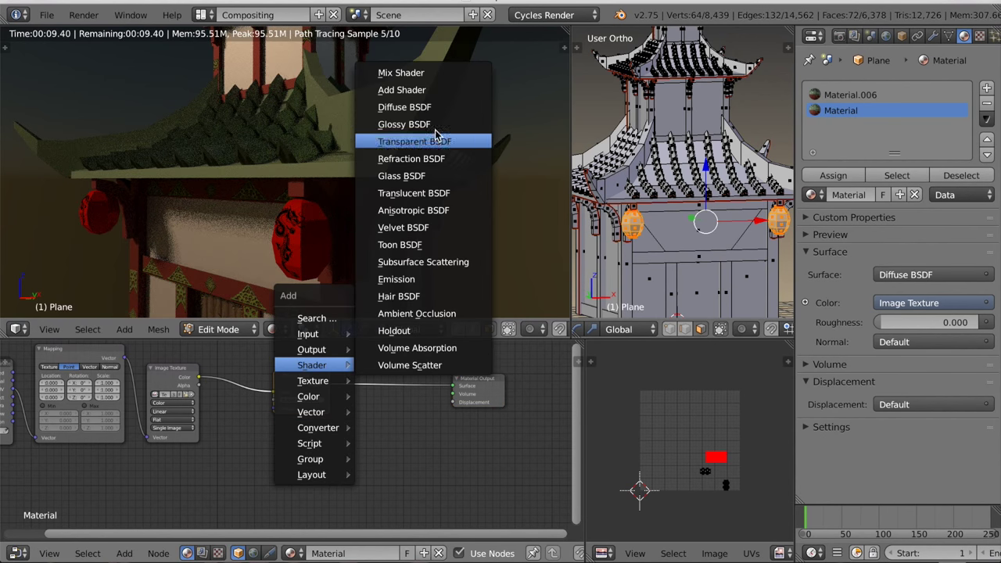
click(401, 89)
click(391, 387)
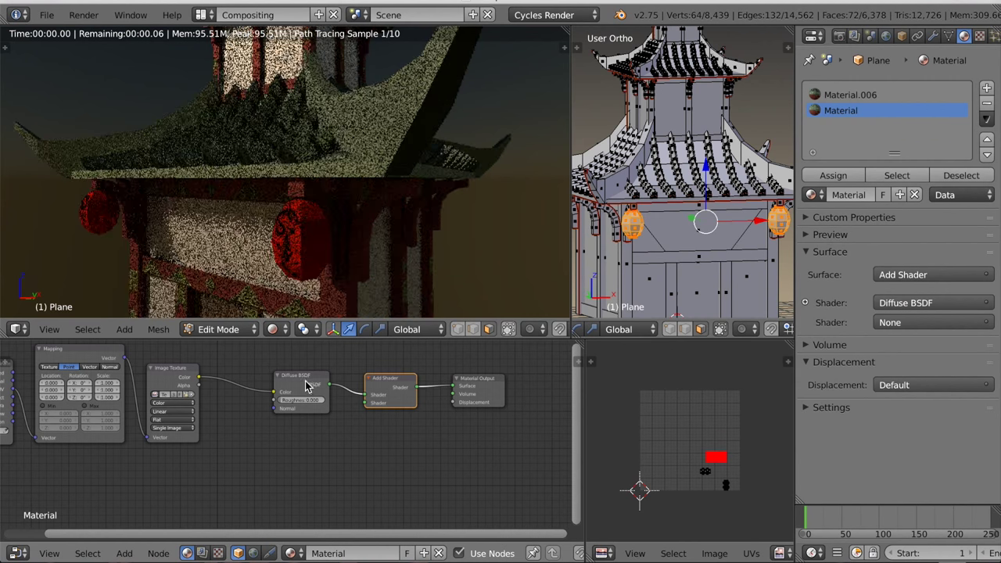
Add a Translucent BSDF, connect it to the Add Shader's second input, and drive its color from the Image Texture.
key(shift+a)
mouse_move(219, 445)
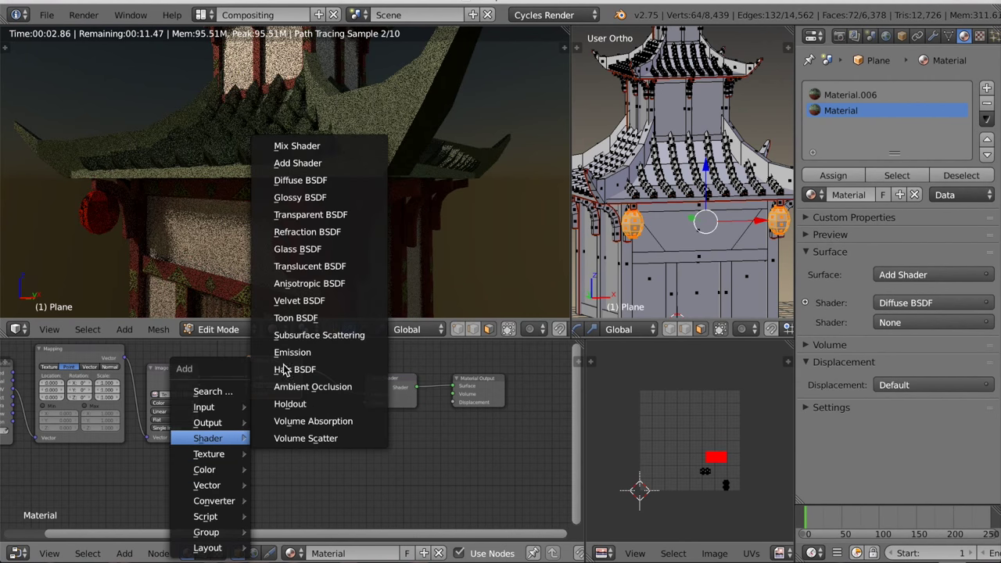
click(310, 266)
click(241, 429)
drag(302, 434, 365, 402)
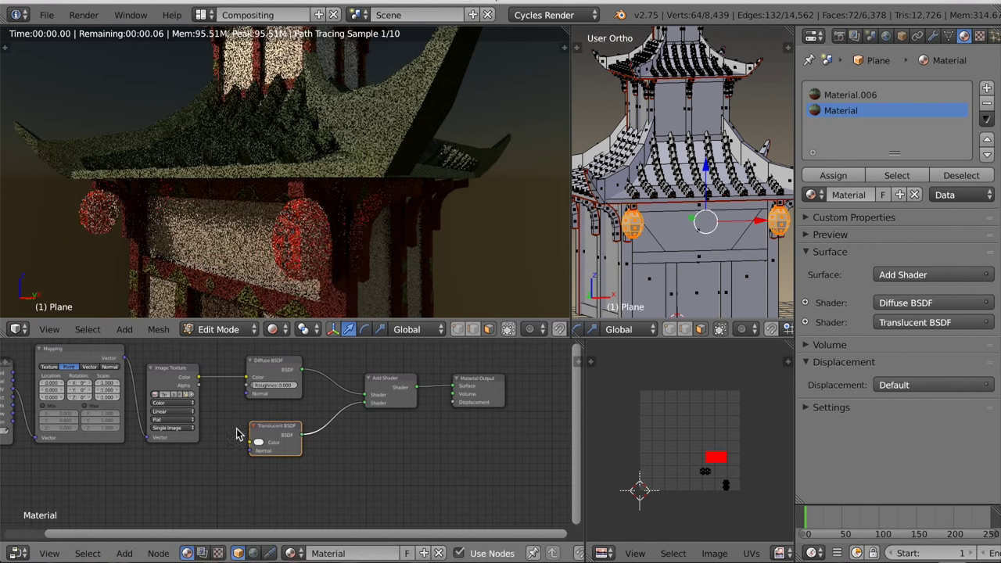
drag(200, 378, 220, 398)
drag(250, 452, 250, 444)
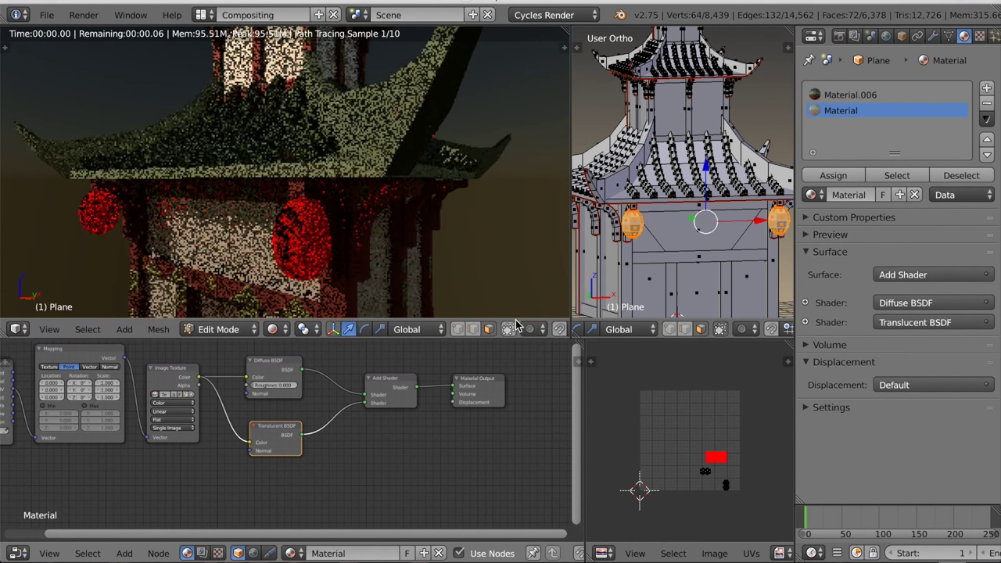
Select a single face on the temple's front-left lantern and snap the 3D cursor to it.
right_click(635, 229)
key(KP_1)
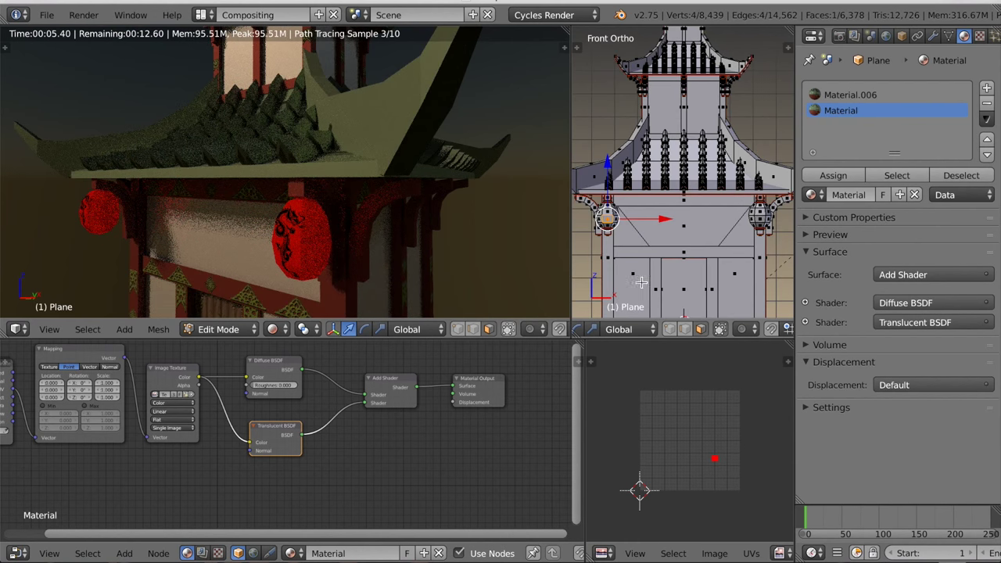
key(shift+s)
click(590, 289)
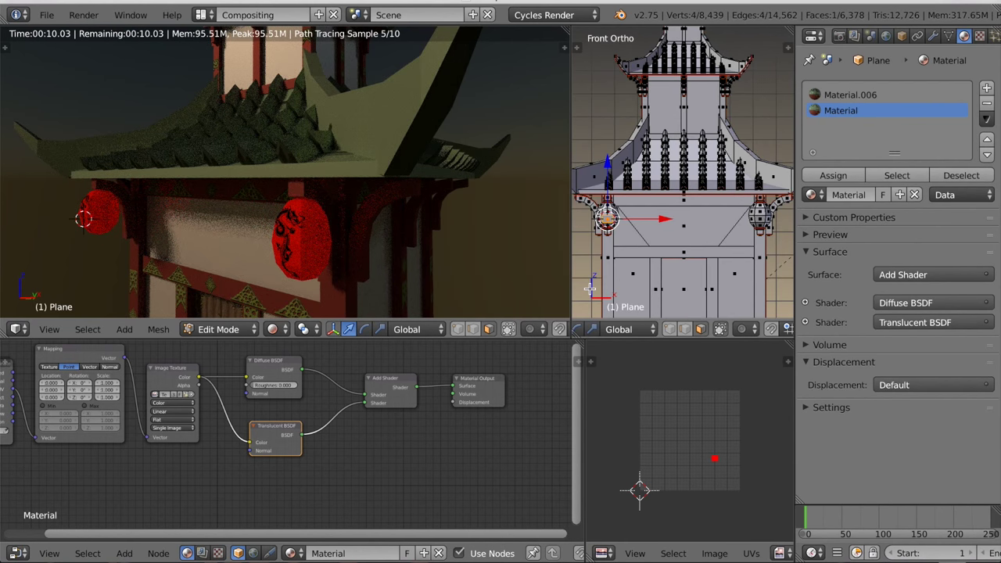
Return to Object Mode, add a Point lamp at the 3D cursor, and view it against the lantern up close.
shift+middle_drag(608, 285, 635, 278)
key(Tab)
key(shift+a)
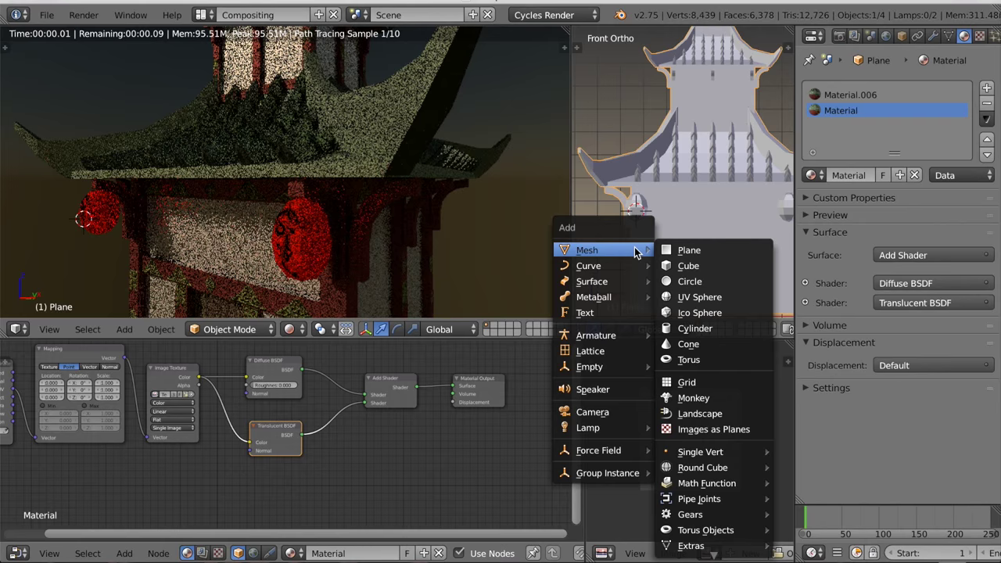
mouse_move(618, 427)
click(681, 427)
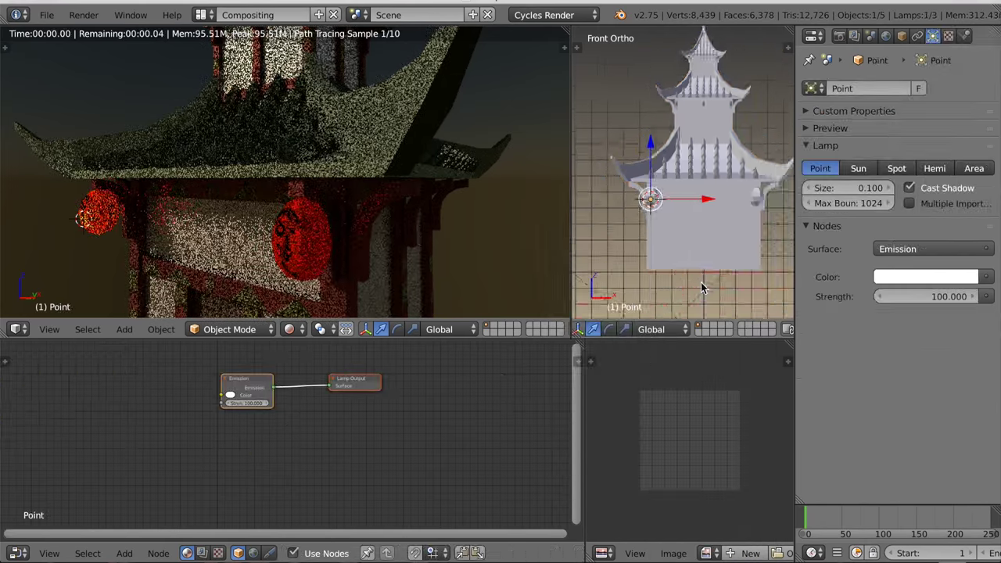
middle_drag(701, 282, 680, 293)
scroll(344, 309, up, 5)
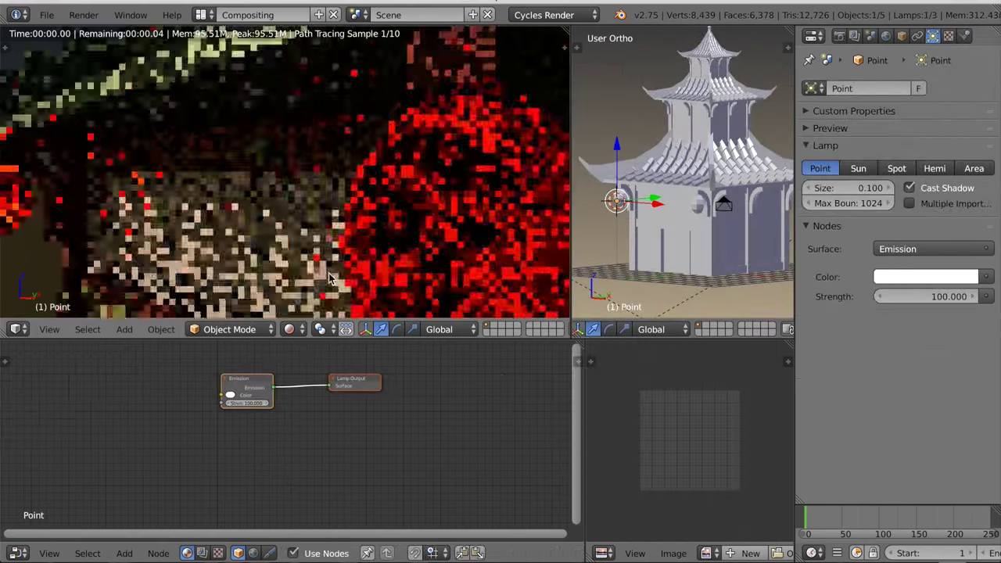
scroll(580, 264, up, 2)
scroll(405, 253, up, 4)
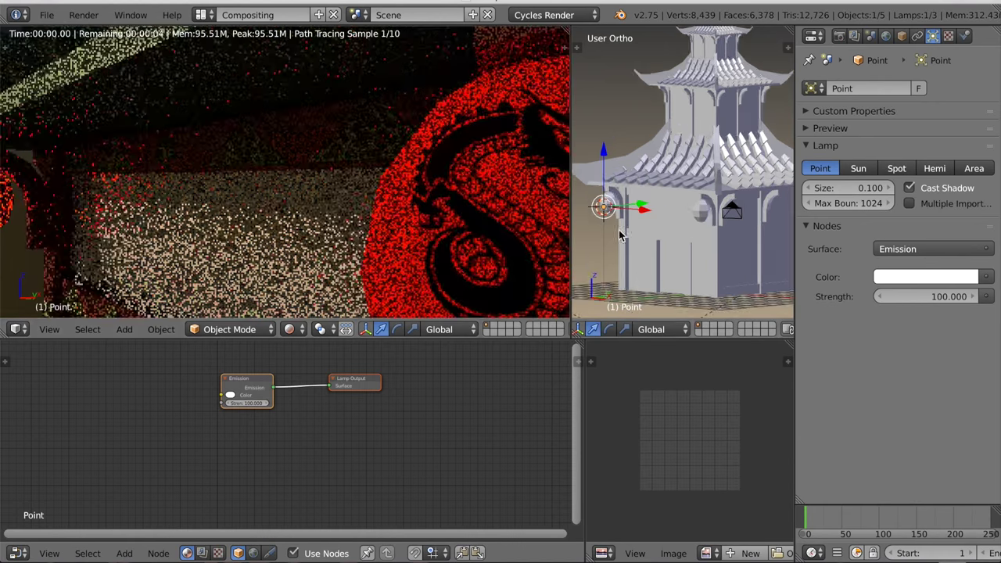
Move the Point lamp along the Y axis into the centre of the front-left lantern.
scroll(405, 254, down, 5)
middle_drag(652, 211, 627, 208)
key(KP_Decimal)
scroll(624, 227, up, 6)
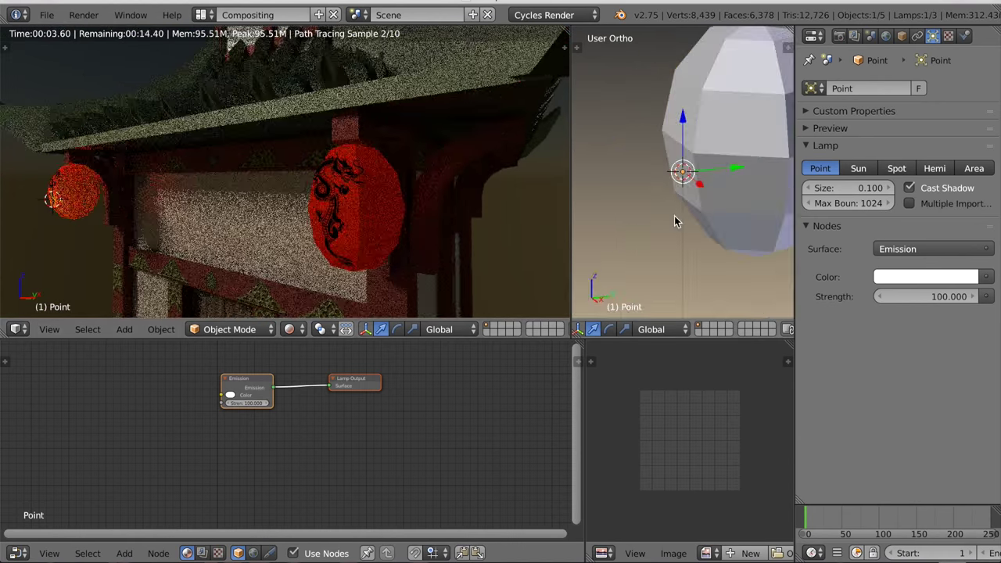
shift+middle_drag(699, 203, 651, 229)
drag(684, 194, 722, 189)
scroll(644, 251, down, 3)
scroll(652, 250, down, 8)
scroll(652, 250, up, 9)
scroll(689, 243, down, 9)
scroll(689, 248, down, 2)
In front view, duplicate the Point lamp and move the copy about 6.59 units along X into the opposite front lantern.
key(KP_1)
shift+middle_drag(689, 234, 664, 252)
scroll(649, 240, up, 3)
key(shift+d)
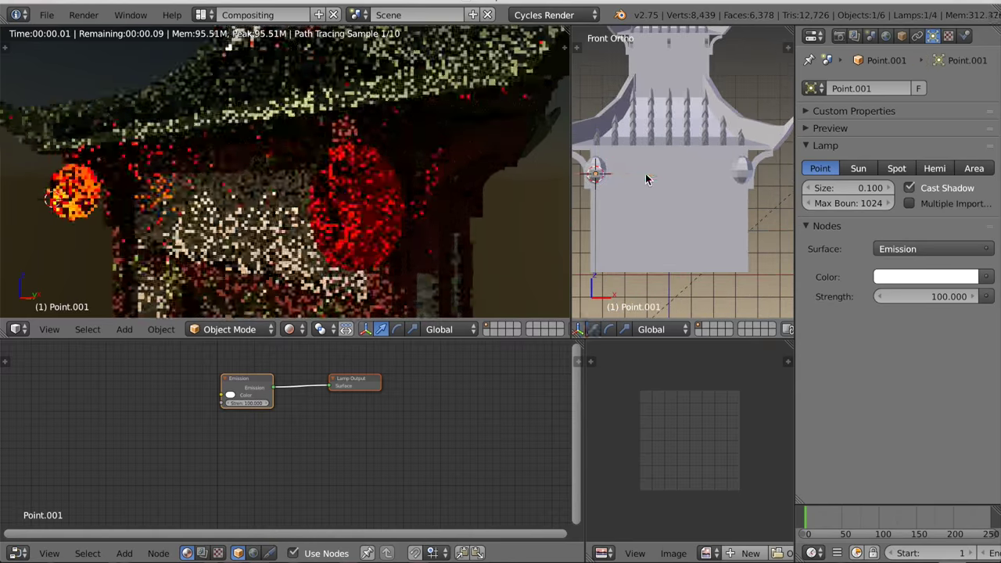
key(g)
key(x)
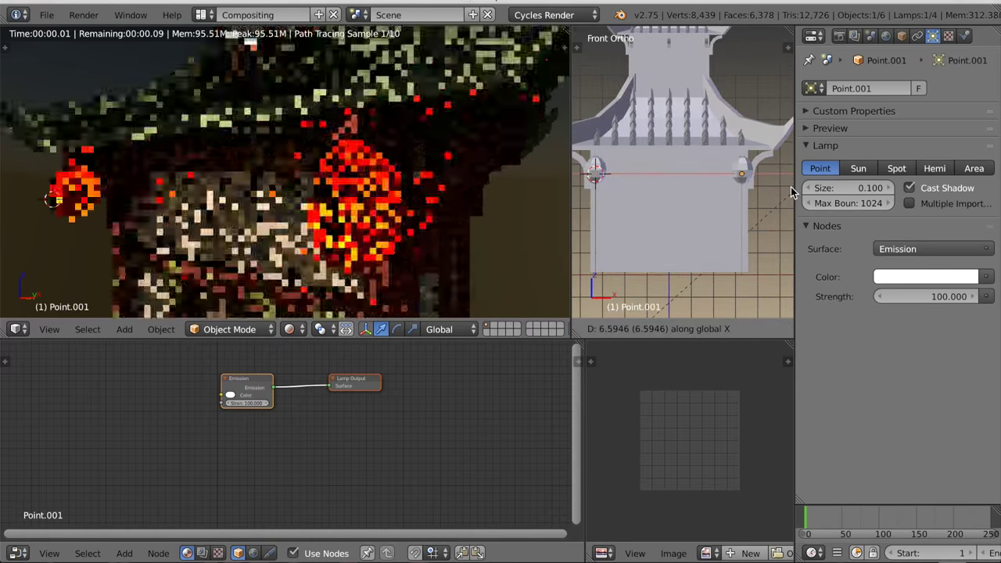
click(790, 187)
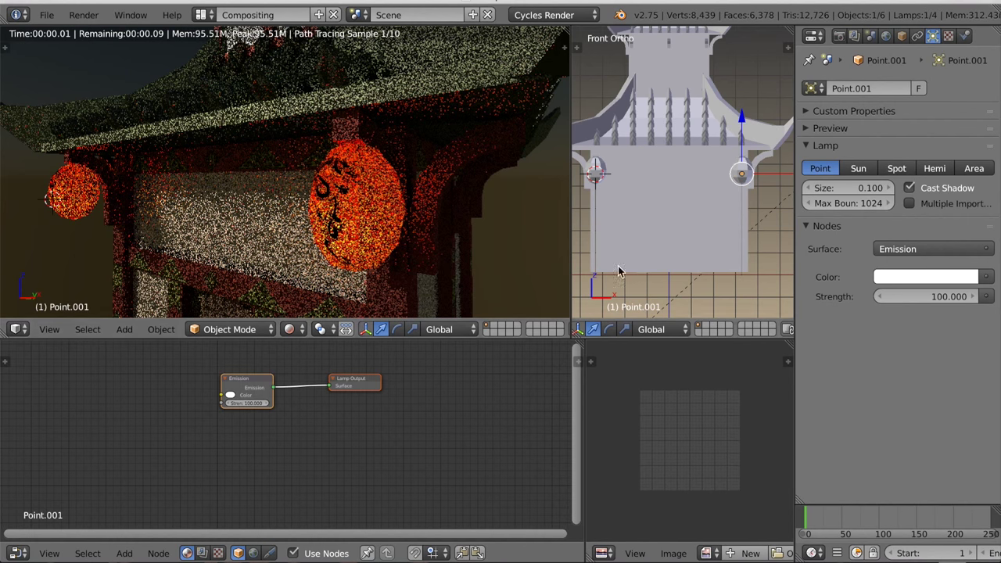
Set the size of both lantern Point lamps to 0.
scroll(594, 276, down, 3)
scroll(293, 279, down, 5)
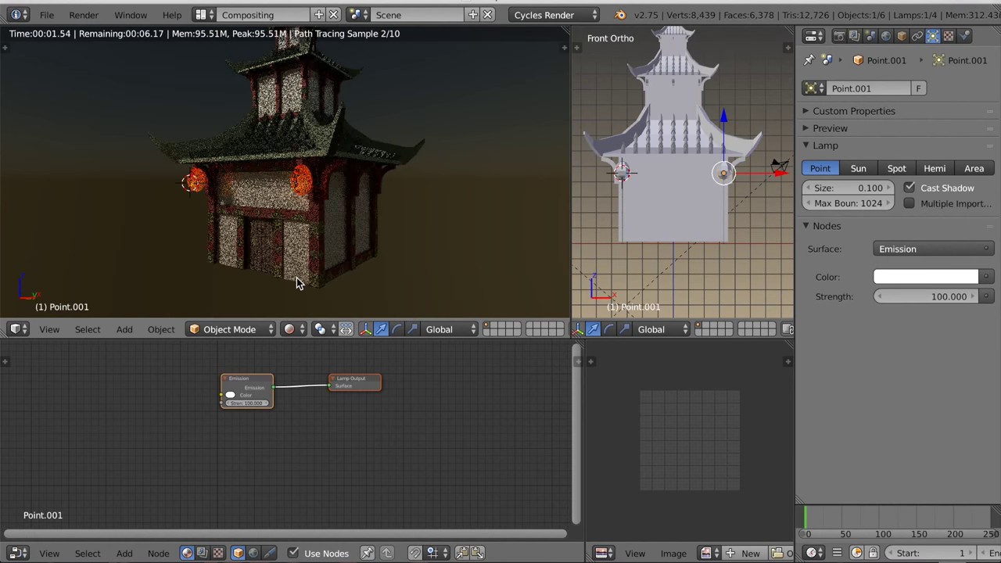
scroll(317, 274, up, 5)
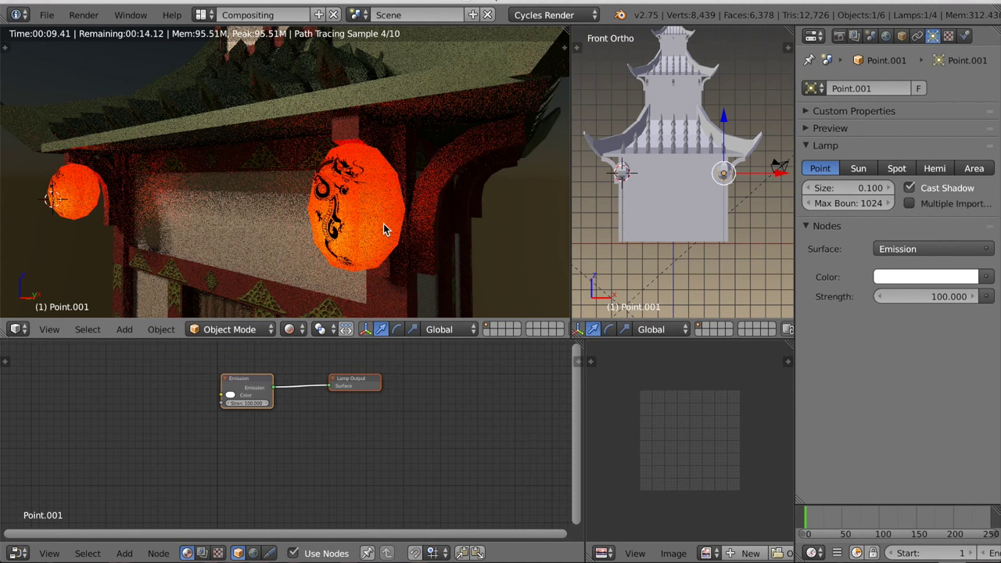
scroll(717, 177, up, 5)
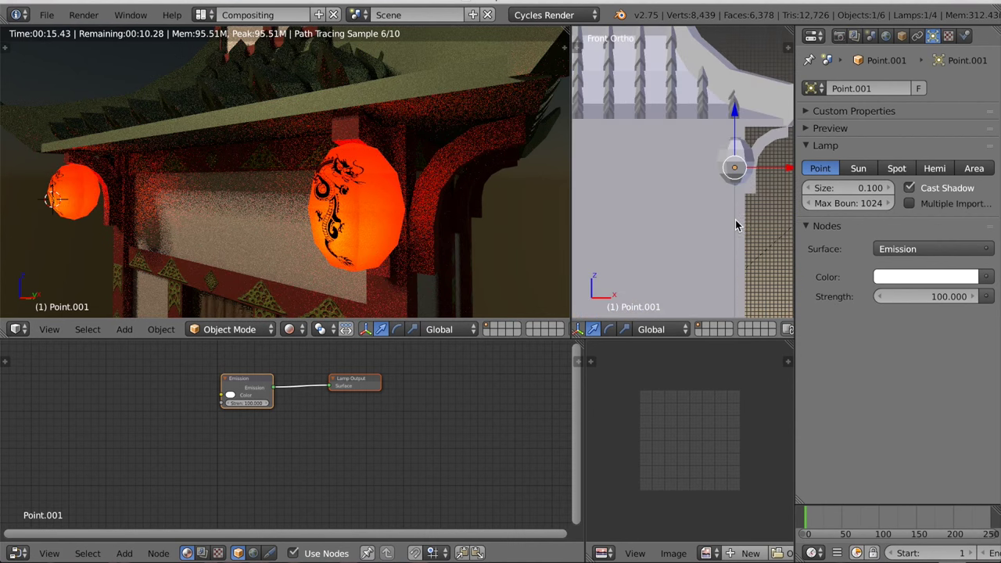
double_click(848, 187)
text(0)
key(Return)
shift+middle_drag(586, 238, 789, 222)
right_click(714, 152)
double_click(849, 188)
text(0)
key(Return)
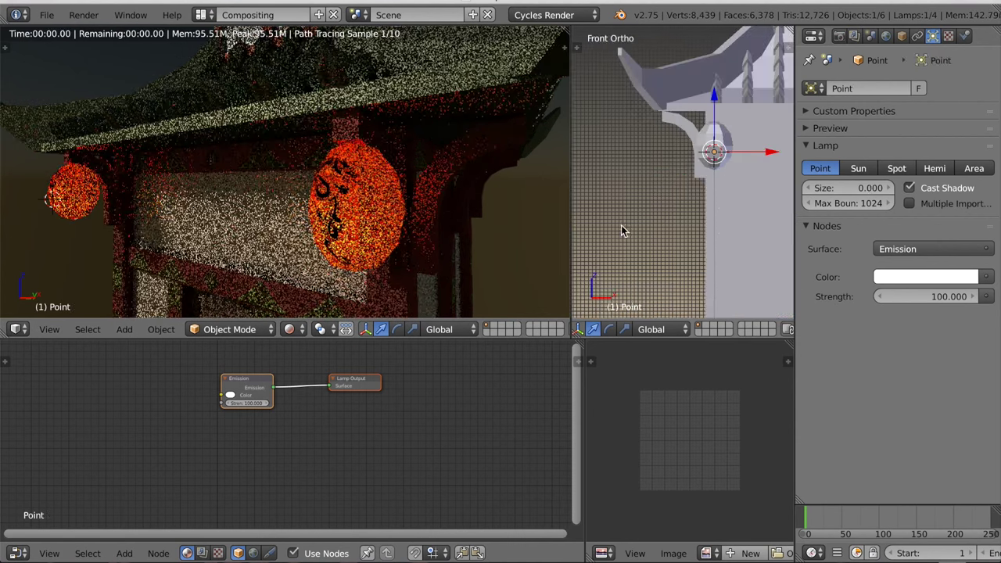
Dim the world lighting slightly while viewing the whole temple.
scroll(368, 249, down, 10)
middle_drag(352, 249, 466, 268)
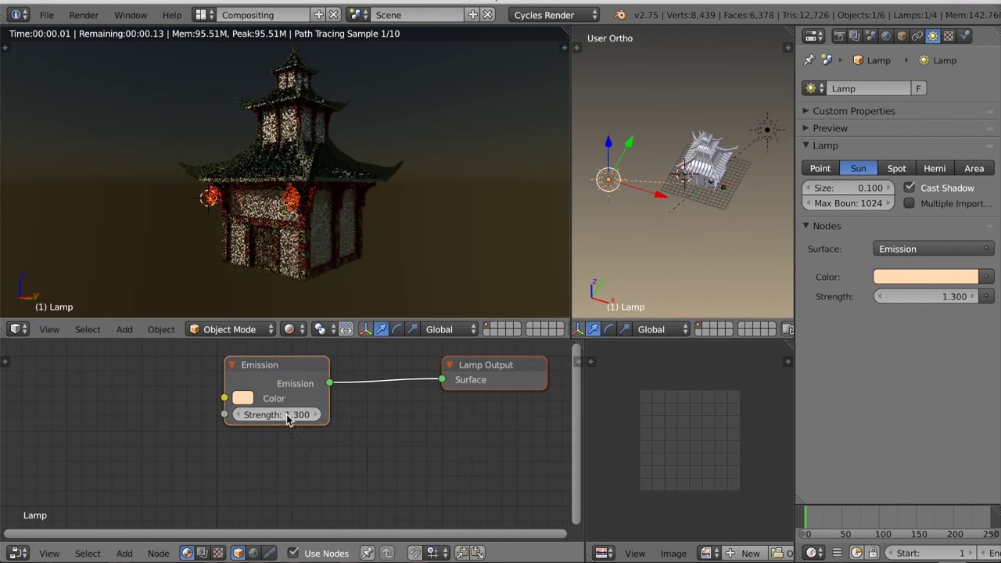
click(886, 36)
drag(952, 216, 943, 216)
scroll(471, 244, up, 1)
middle_drag(471, 244, 439, 266)
Select the temple mesh, bring up its materials, and enter Edit Mode with all of its geometry selected.
right_click(707, 162)
click(965, 37)
scroll(419, 463, down, 2)
middle_drag(419, 463, 392, 445)
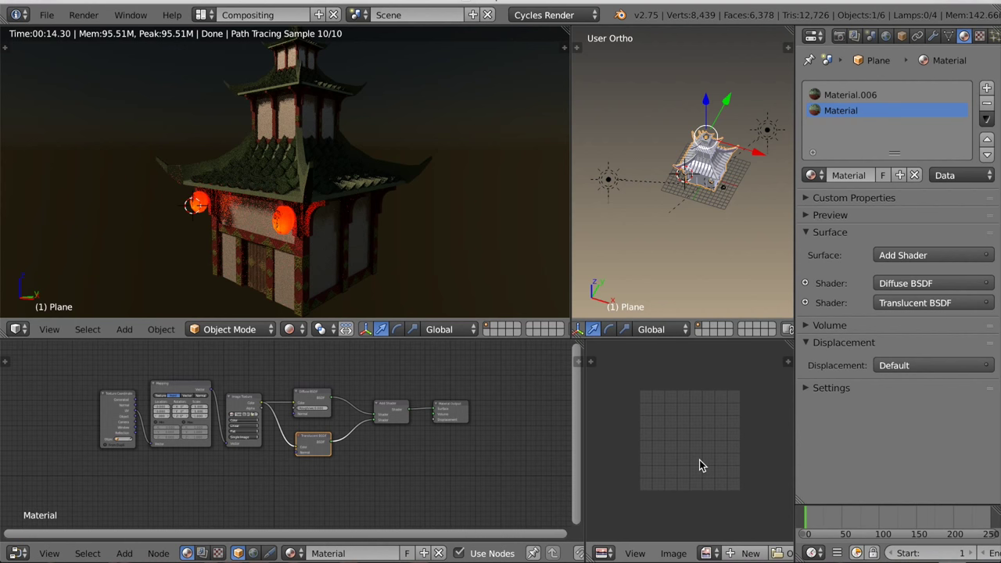
key(Tab)
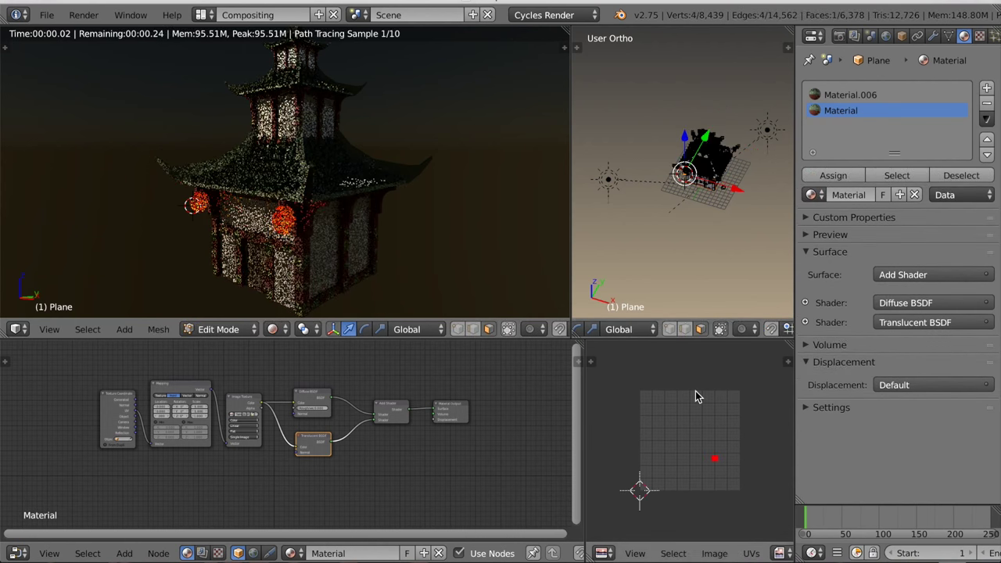
key(a)
scroll(686, 447, up, 4)
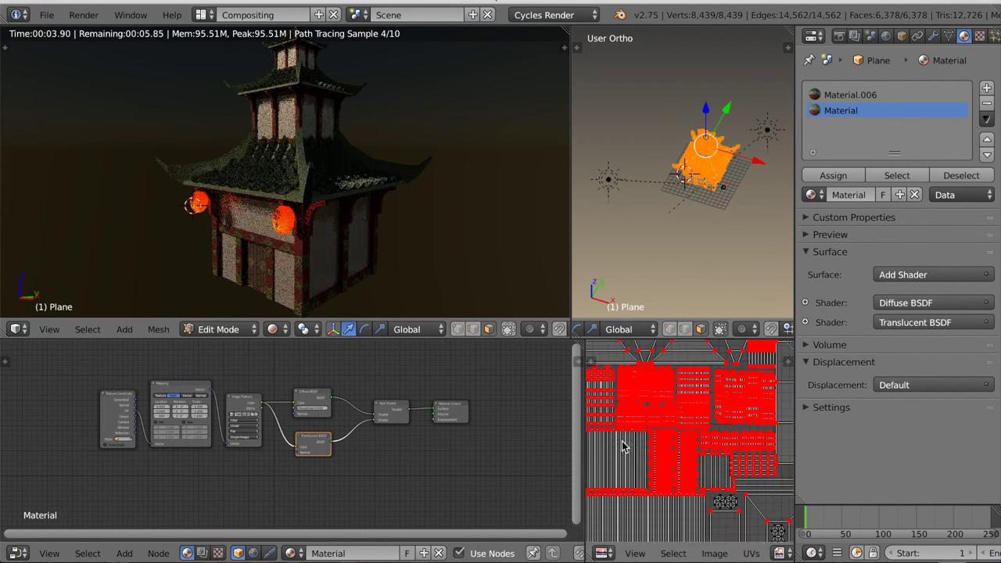
Widen the UV/Image Editor and select all of the temple's UVs.
drag(584, 451, 471, 438)
scroll(574, 424, down, 3)
scroll(577, 428, up, 2)
key(a)
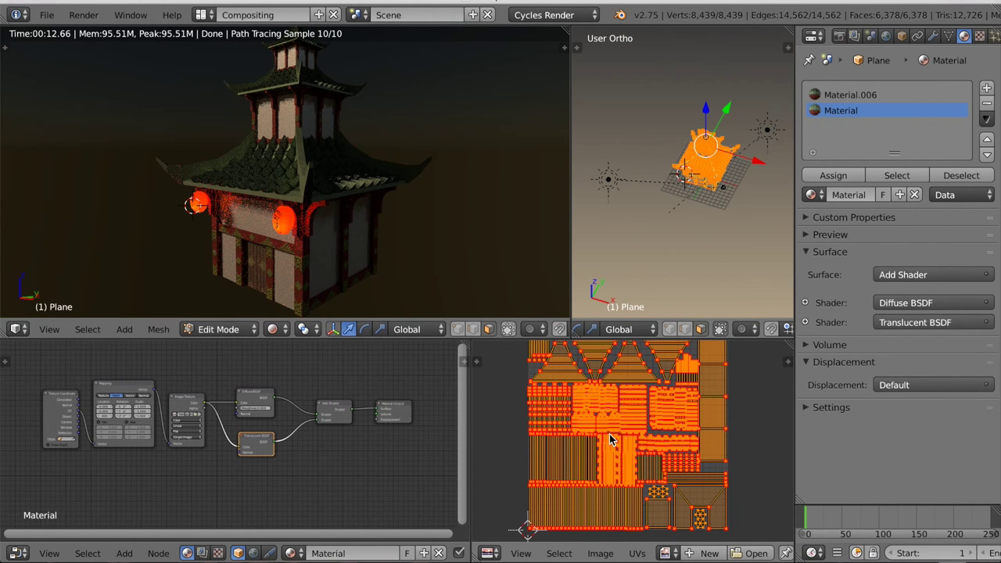
key(a)
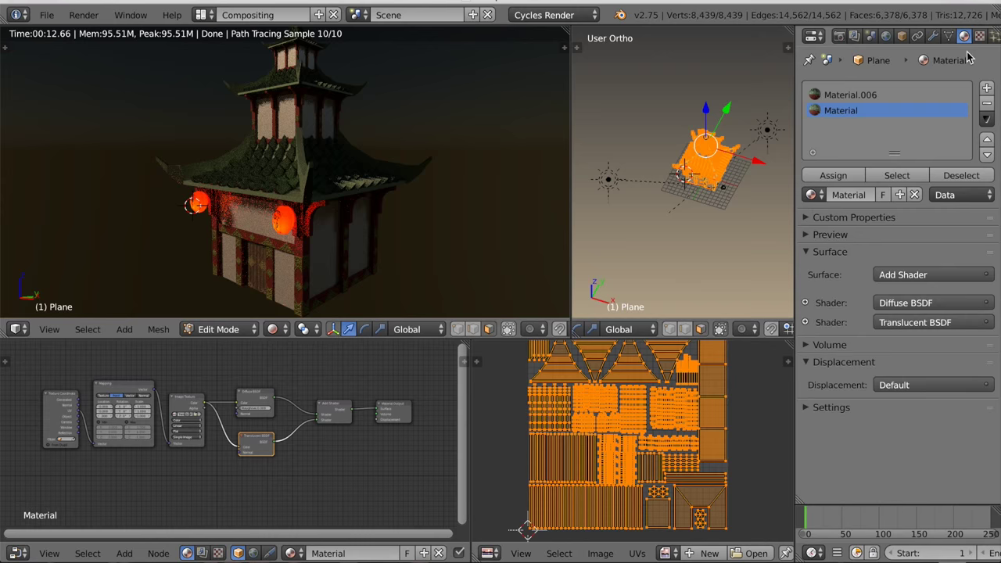
Add a second UV map to the temple mesh and name it Cycles Bake.
click(948, 36)
click(986, 371)
double_click(895, 396)
text(Cycles Bake)
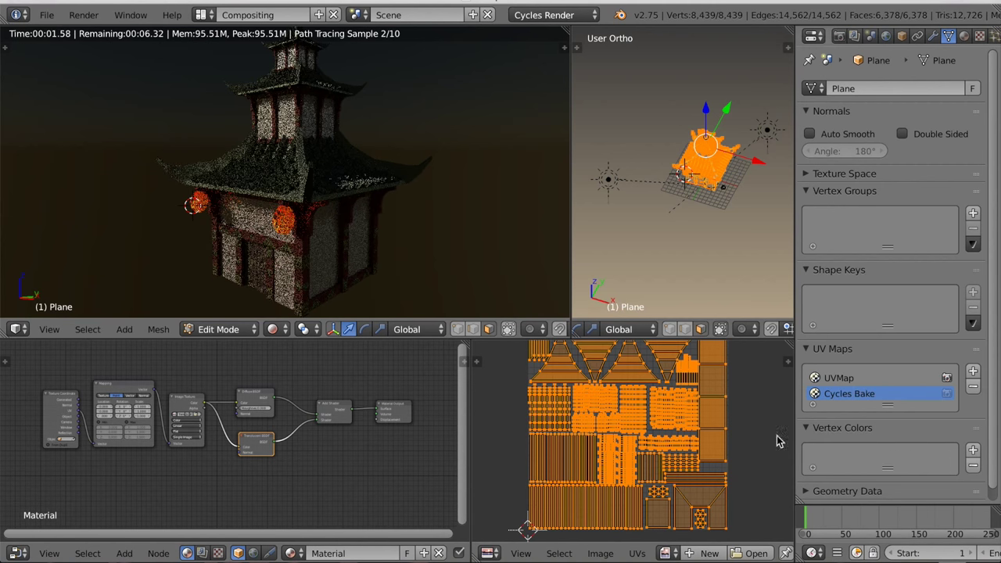
Pack all UV islands of the Cycles Bake map into the image bounds.
scroll(777, 441, up, 1)
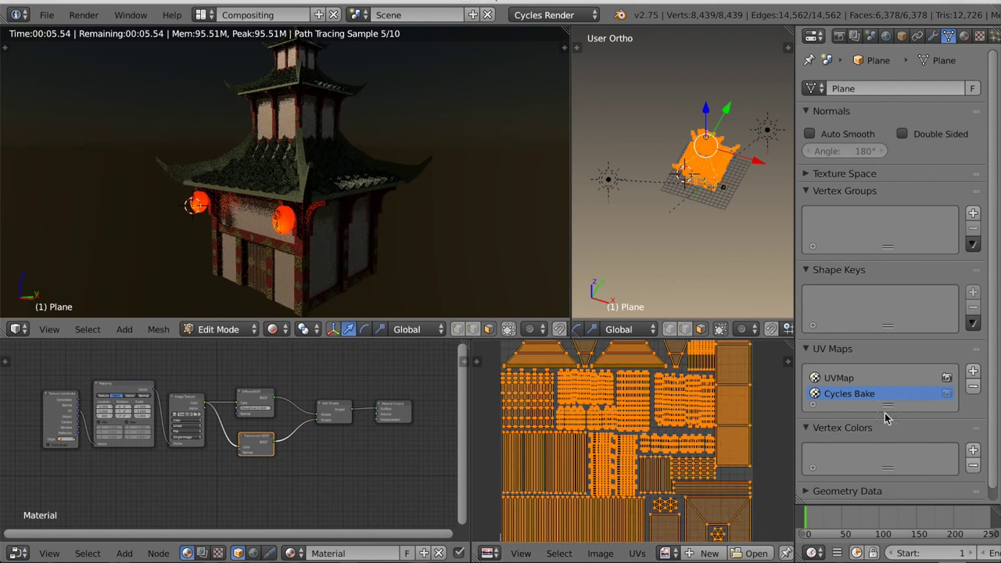
scroll(642, 491, down, 1)
middle_drag(639, 492, 636, 488)
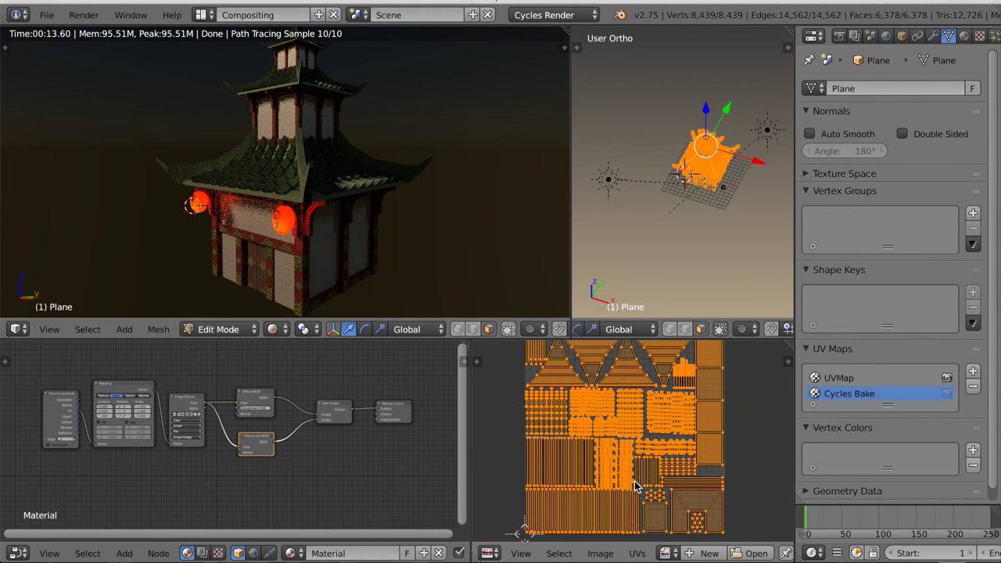
click(637, 551)
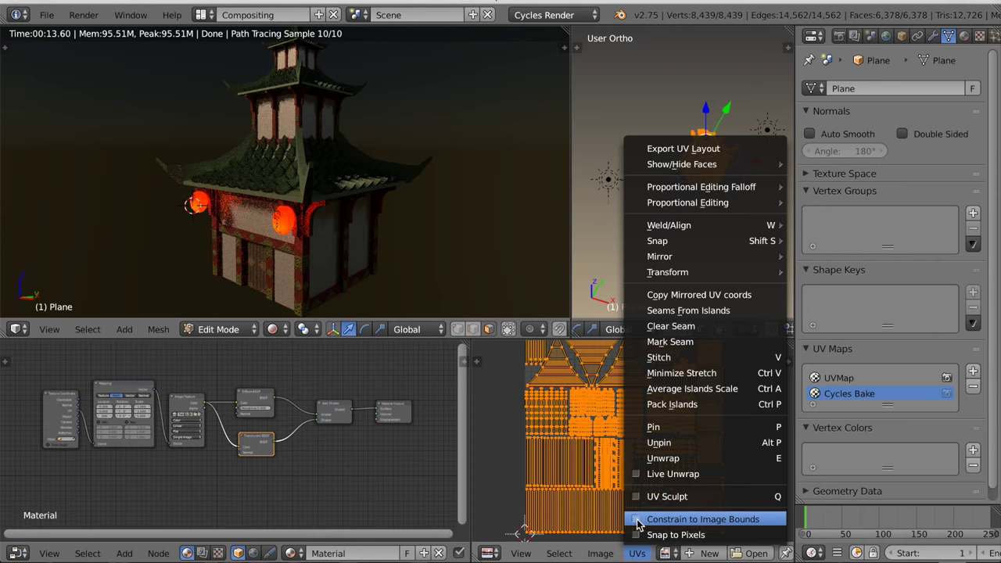
click(663, 404)
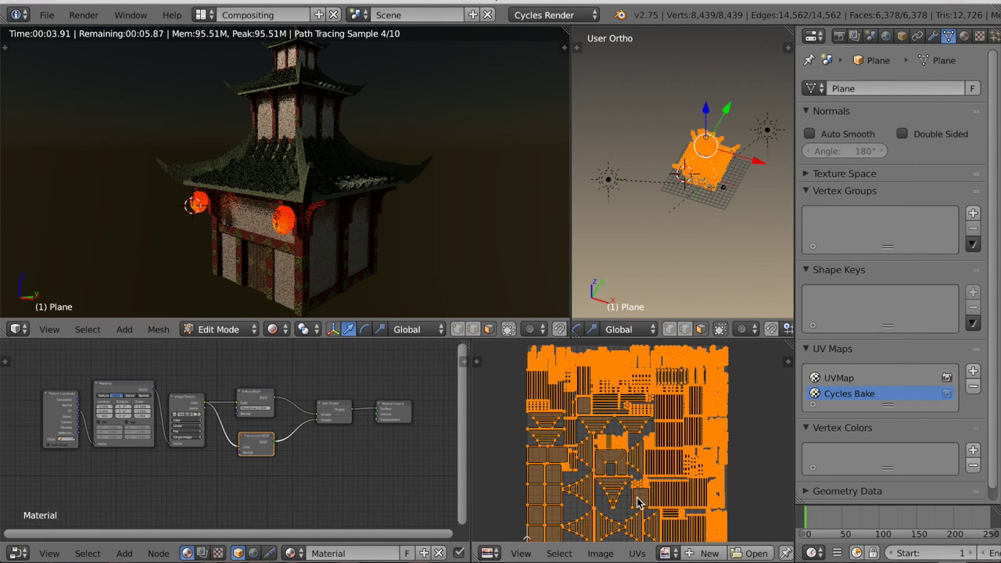
middle_drag(638, 503, 627, 465)
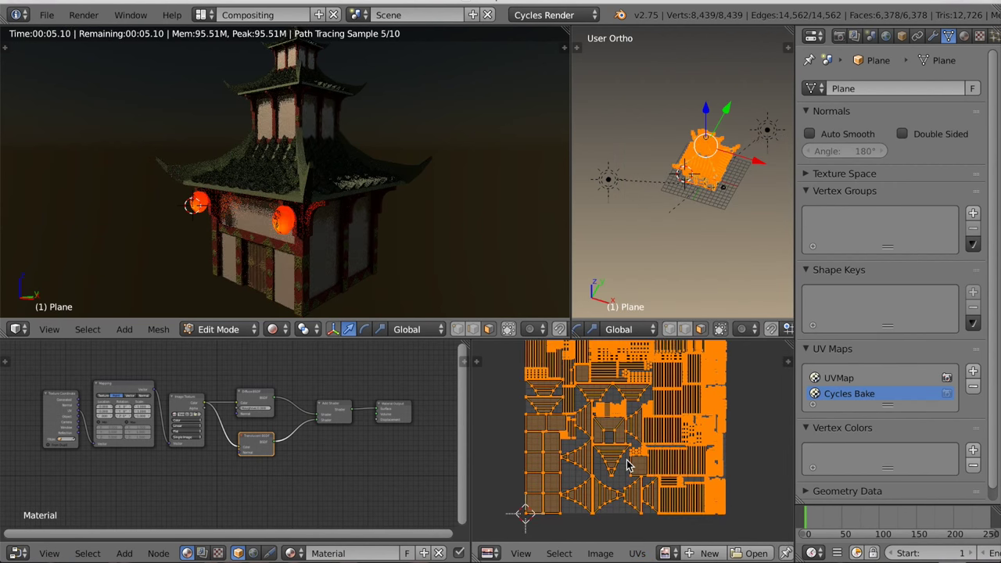
Create a blank black image named Cycles Bake at 4096 × 4096 px with alpha for the packed UVs.
click(708, 553)
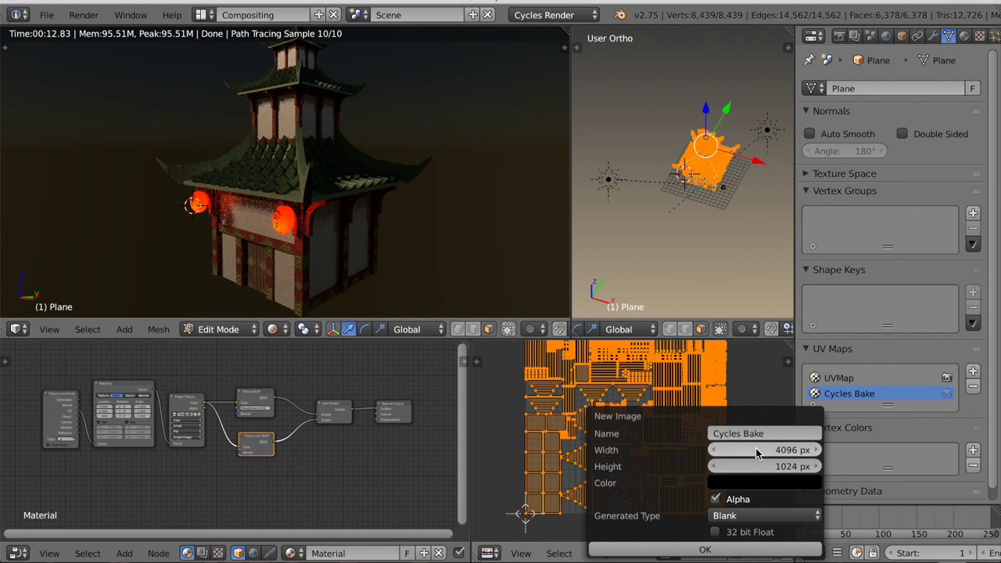
click(772, 466)
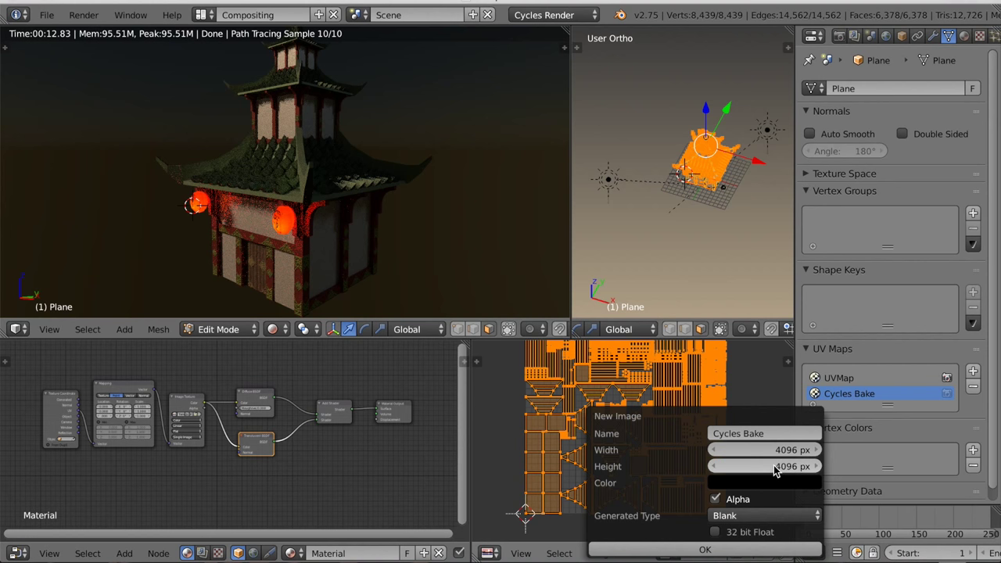
click(705, 550)
scroll(620, 479, down, 4)
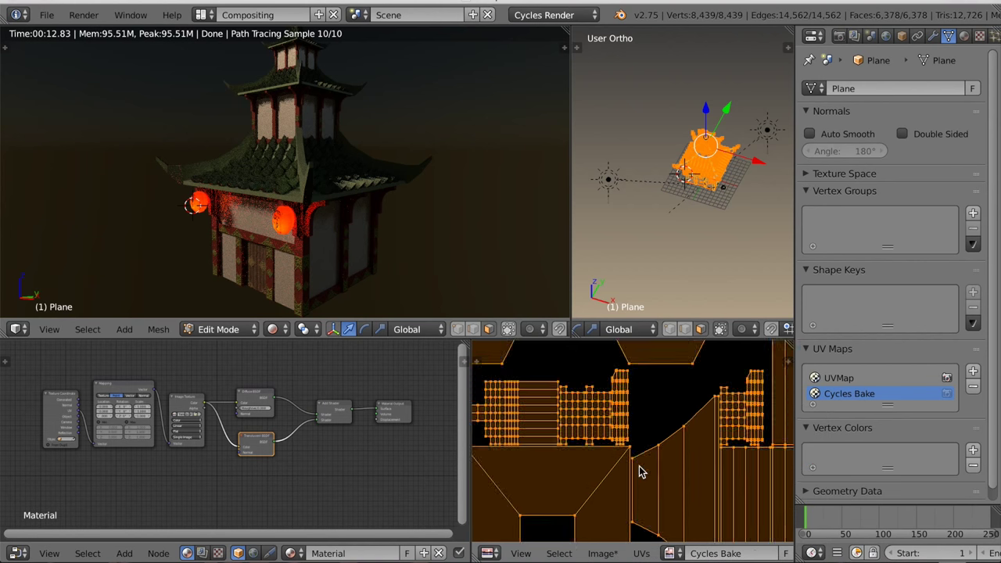
scroll(620, 479, down, 3)
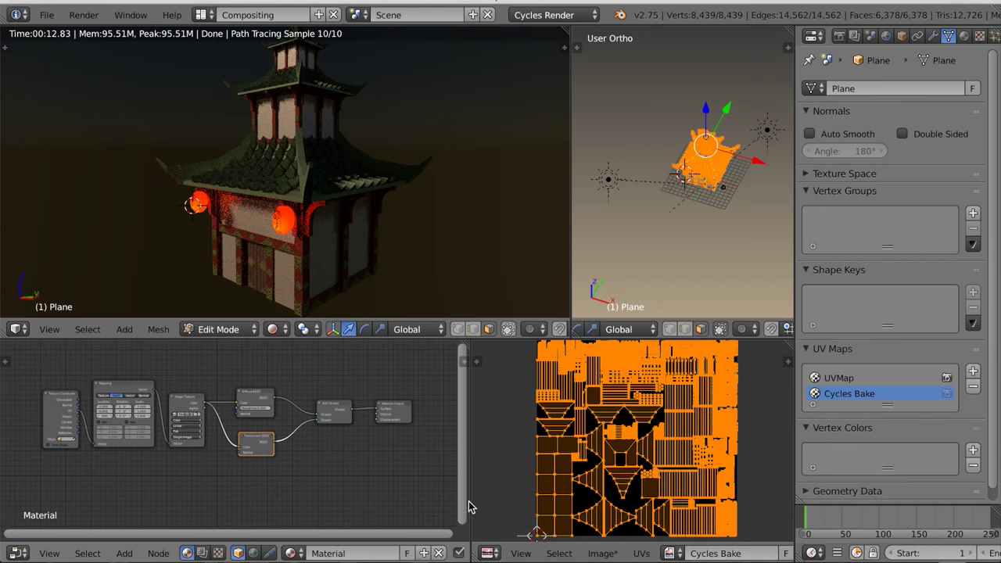
Add an unconnected Image Texture node to the lantern material and assign the Cycles Bake image to it.
scroll(329, 492, down, 1)
scroll(329, 489, up, 3)
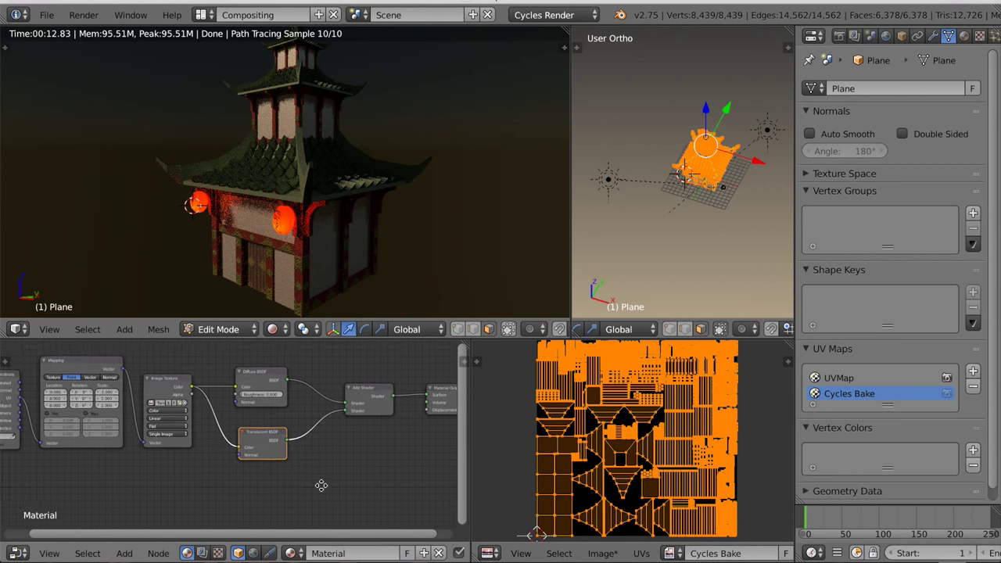
key(shift+a)
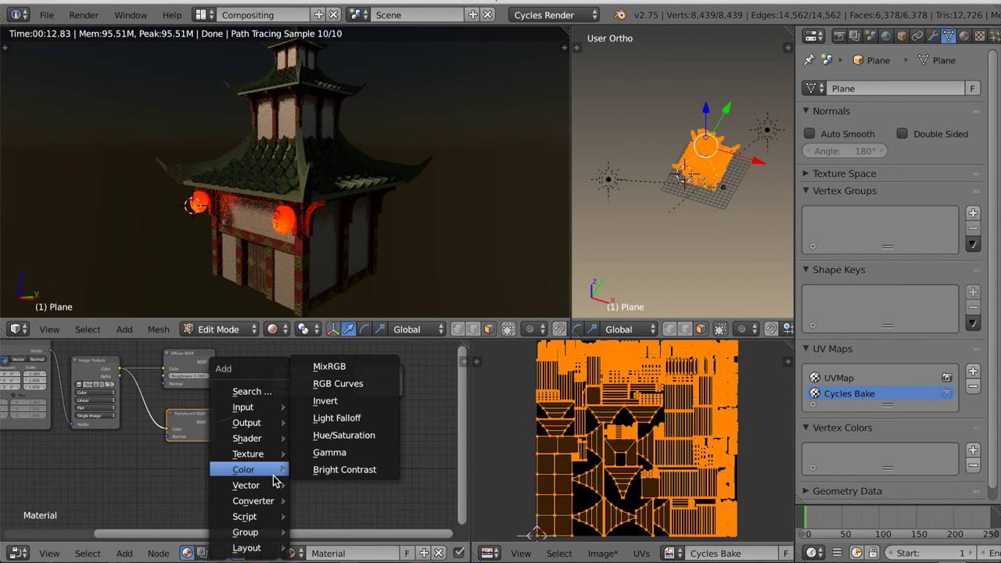
mouse_move(268, 456)
click(311, 461)
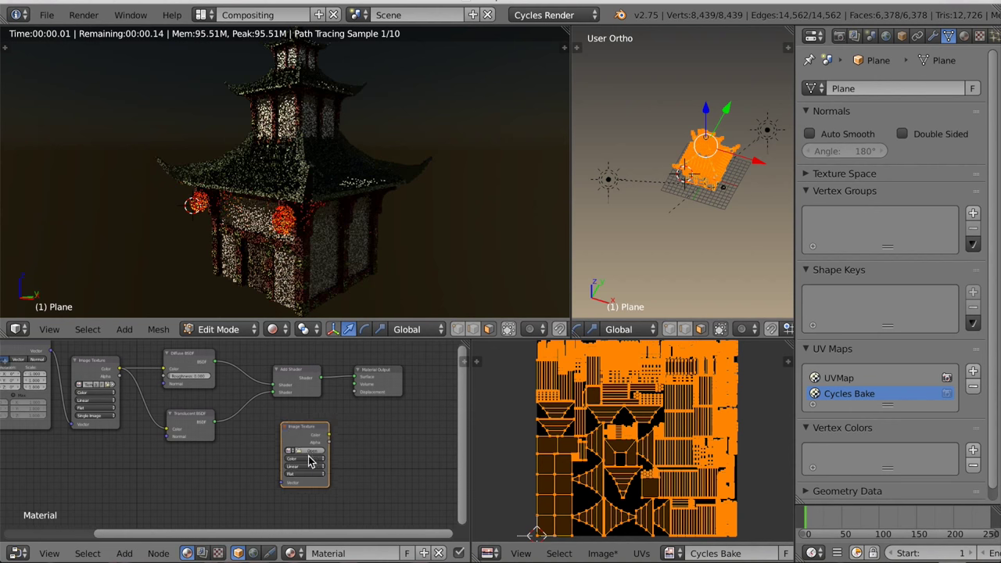
scroll(344, 471, up, 12)
click(323, 452)
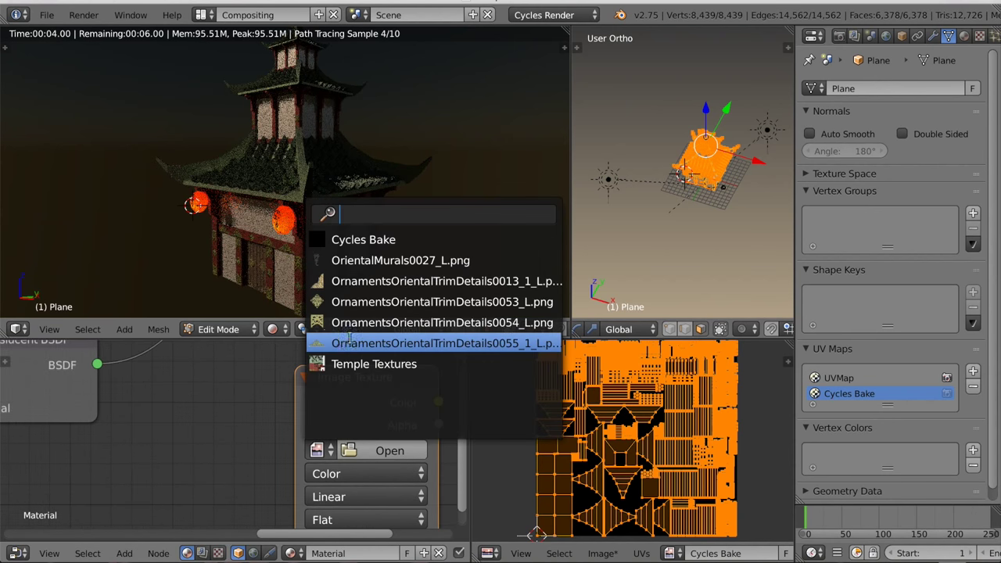
click(364, 239)
scroll(336, 459, down, 4)
middle_drag(337, 459, 331, 456)
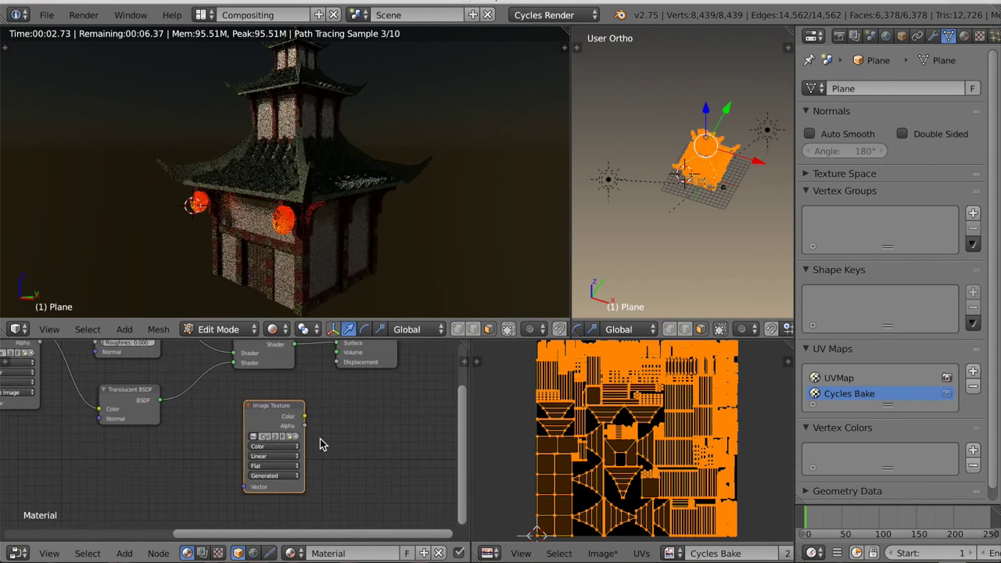
Switch to Material.006 and add an unconnected Image Texture node below its existing nodes.
click(964, 36)
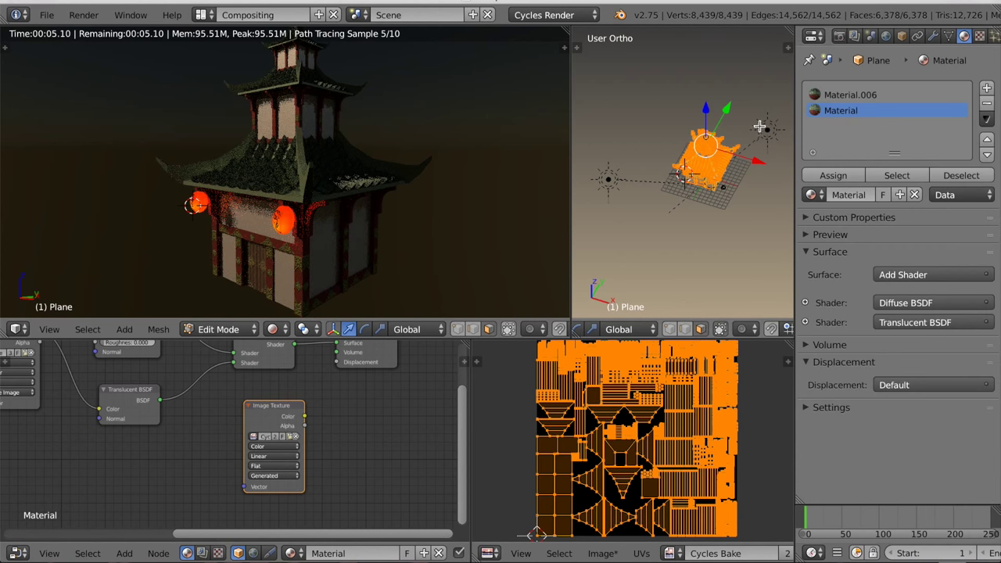
click(867, 97)
middle_drag(331, 503, 368, 512)
scroll(328, 469, down, 4)
middle_drag(160, 462, 216, 462)
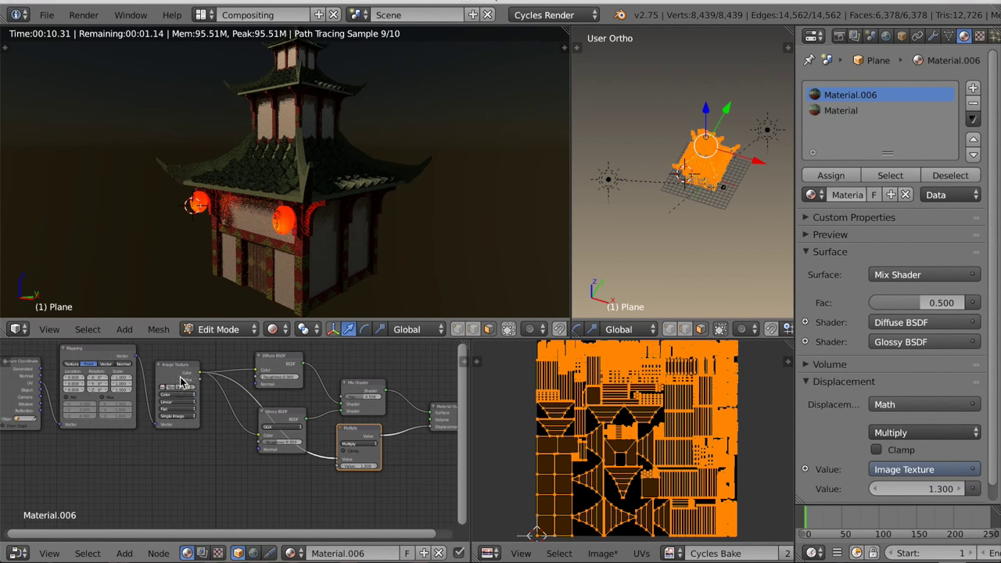
key(shift+a)
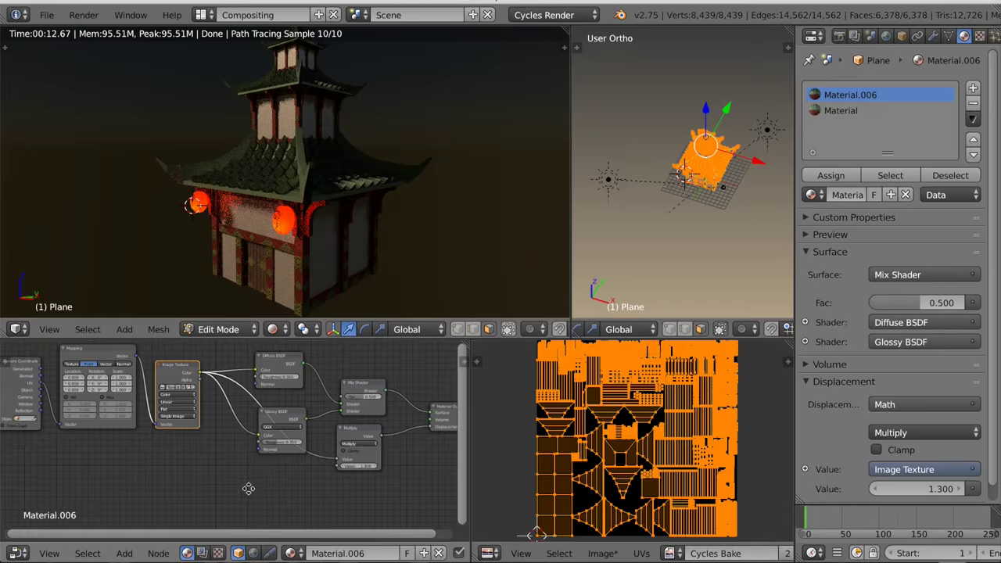
middle_drag(201, 487, 230, 463)
key(shift+a)
mouse_move(188, 454)
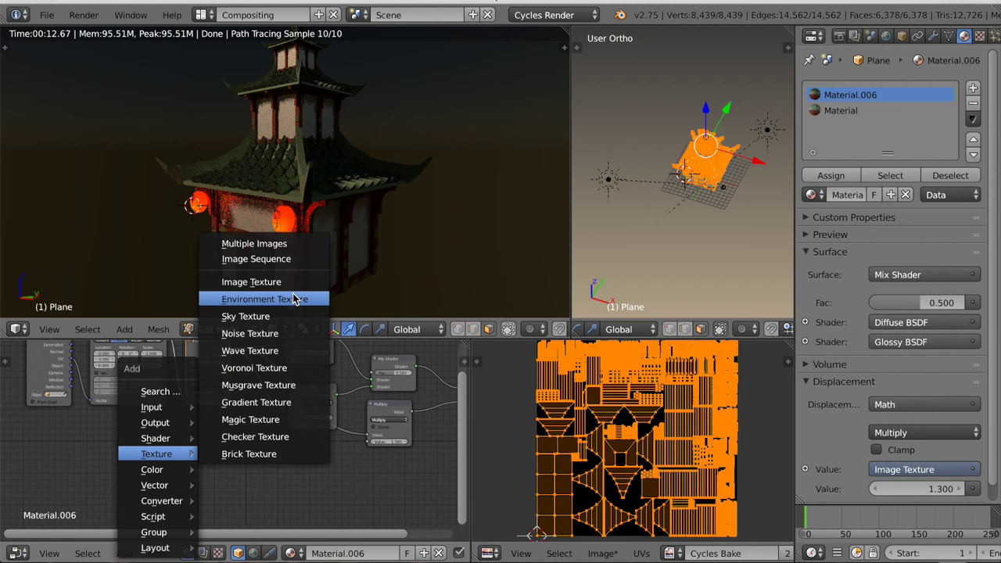
click(288, 284)
click(249, 463)
Assign the Cycles Bake image to the new Image Texture node in Material.006.
scroll(262, 473, up, 6)
middle_drag(281, 486, 345, 395)
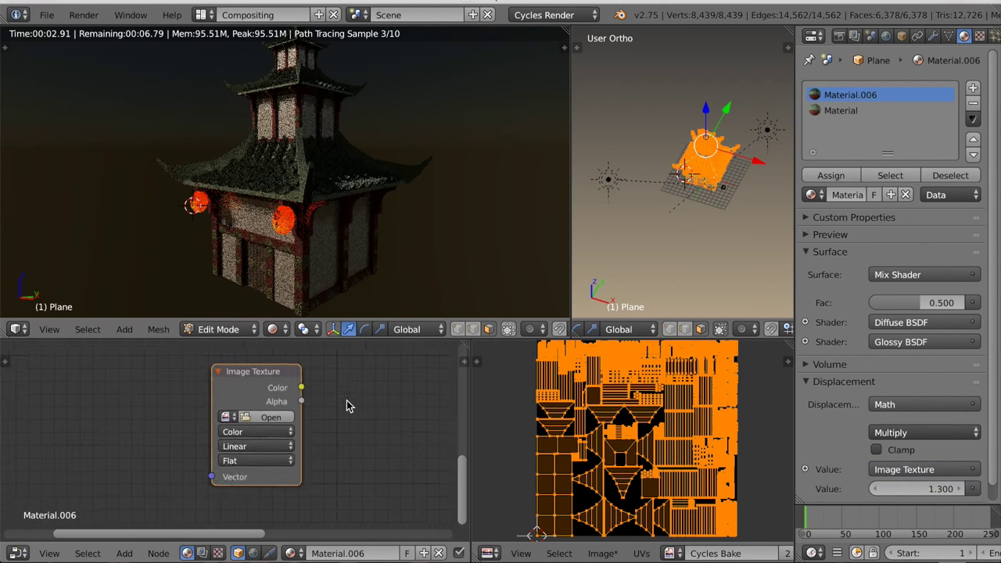
scroll(345, 400, up, 2)
click(227, 405)
click(334, 180)
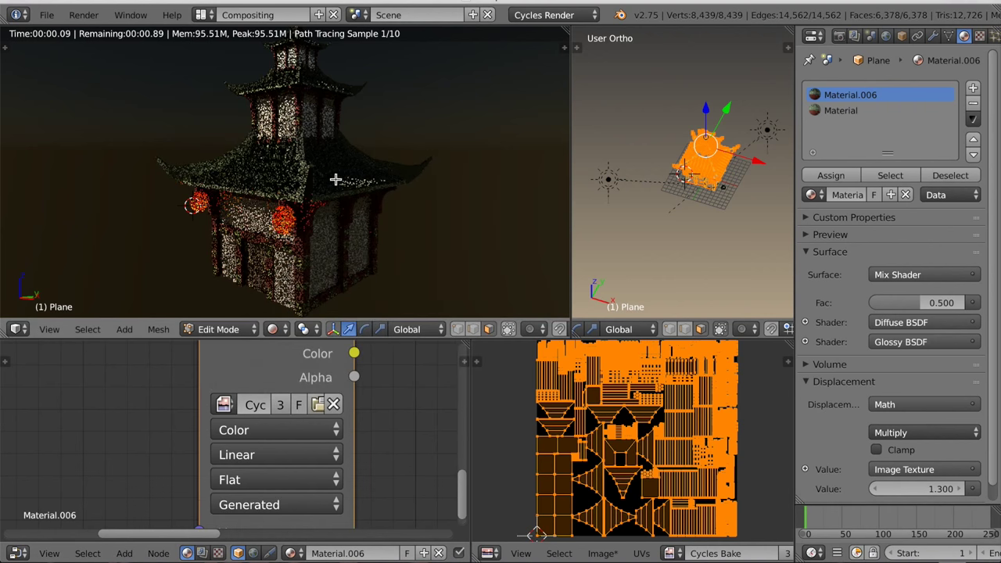
Set the Cycles preview samples to 100 in the render settings and bring the Bake section into view.
scroll(393, 445, down, 4)
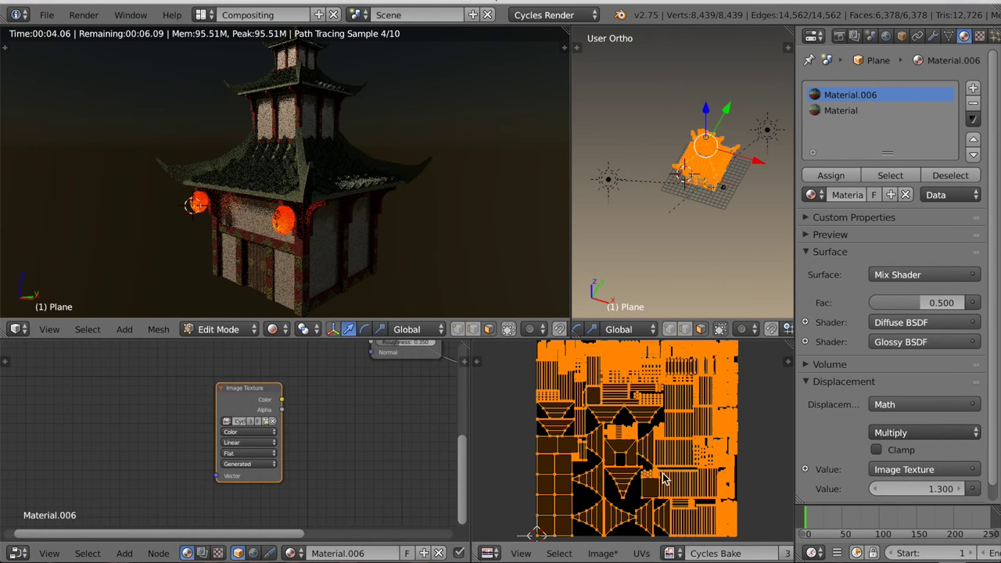
click(839, 36)
scroll(891, 273, down, 5)
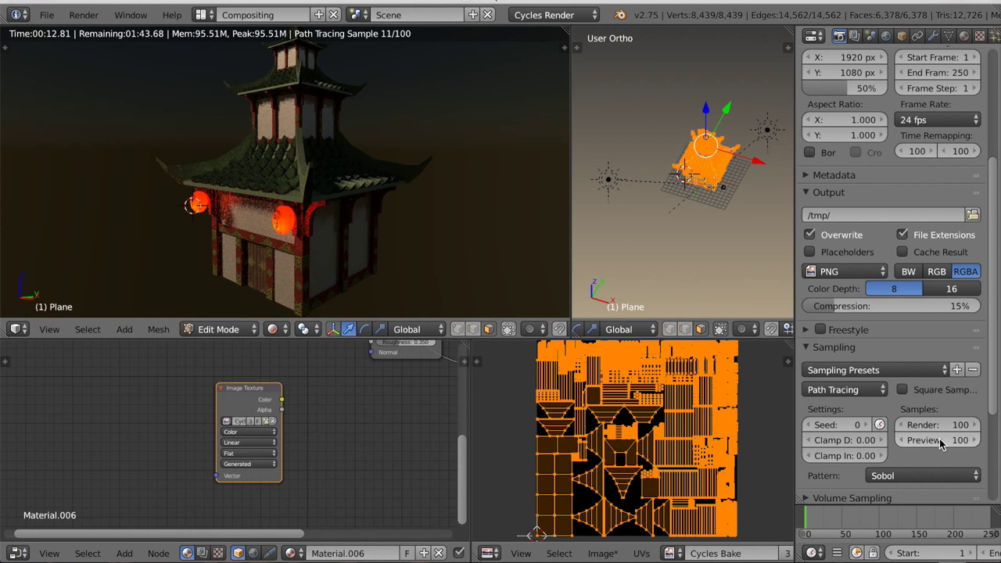
scroll(938, 446, down, 5)
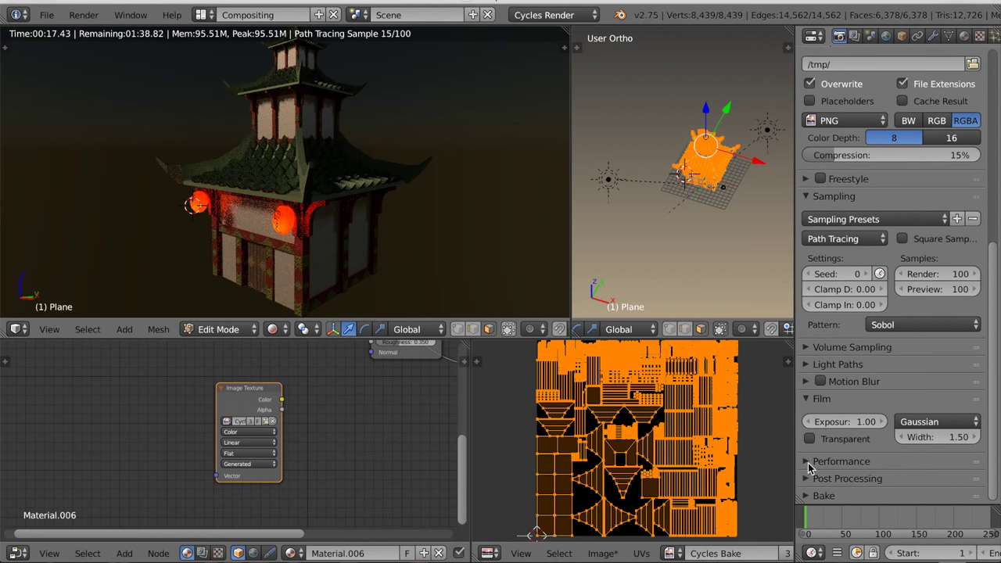
scroll(865, 490, down, 3)
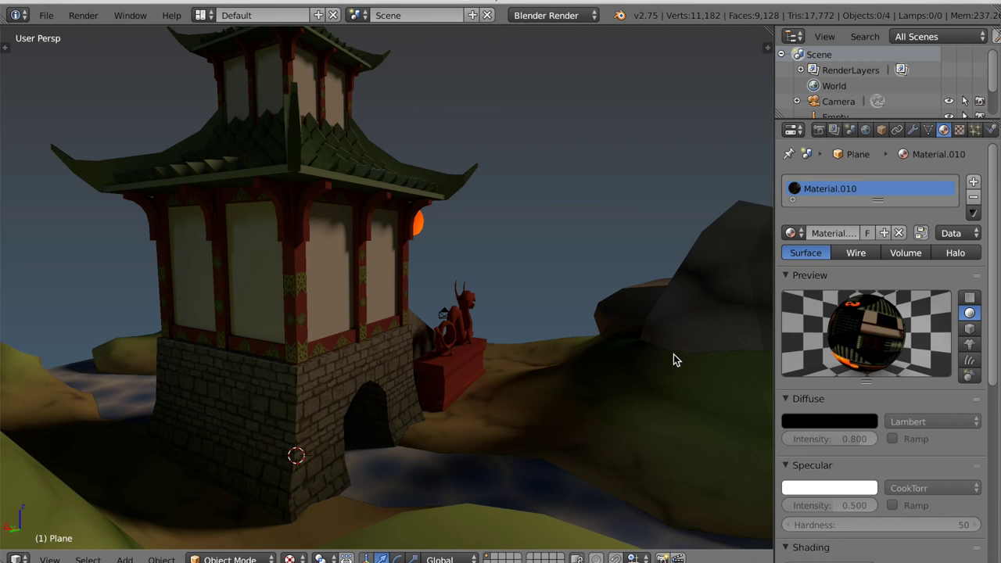
Examine the textured temple in its landscape scene from several sides, including the lanterns, staircase and dragon statues.
middle_drag(675, 313, 570, 329)
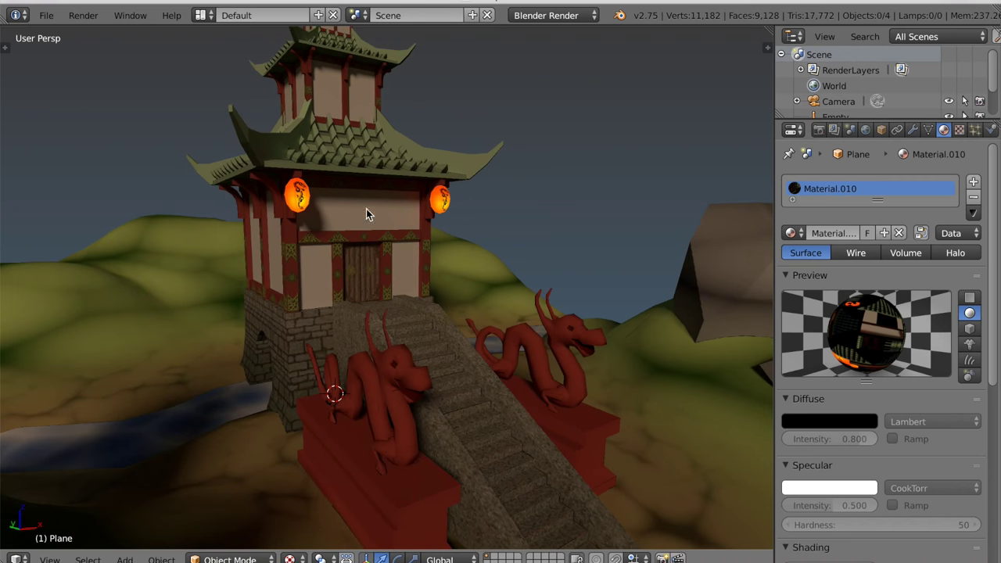
middle_drag(367, 211, 379, 243)
key(g)
right_click(394, 216)
middle_drag(393, 216, 603, 346)
key(a)
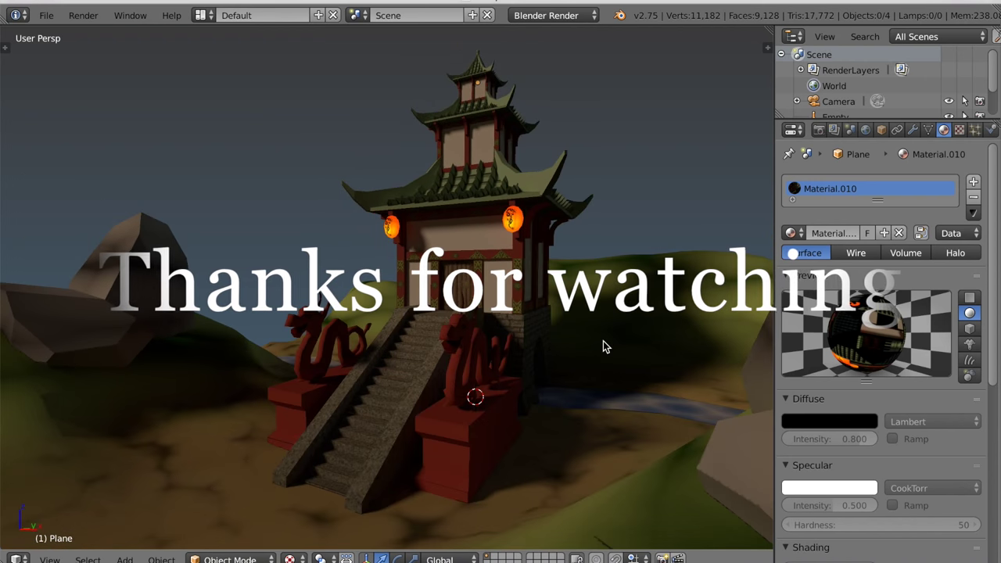